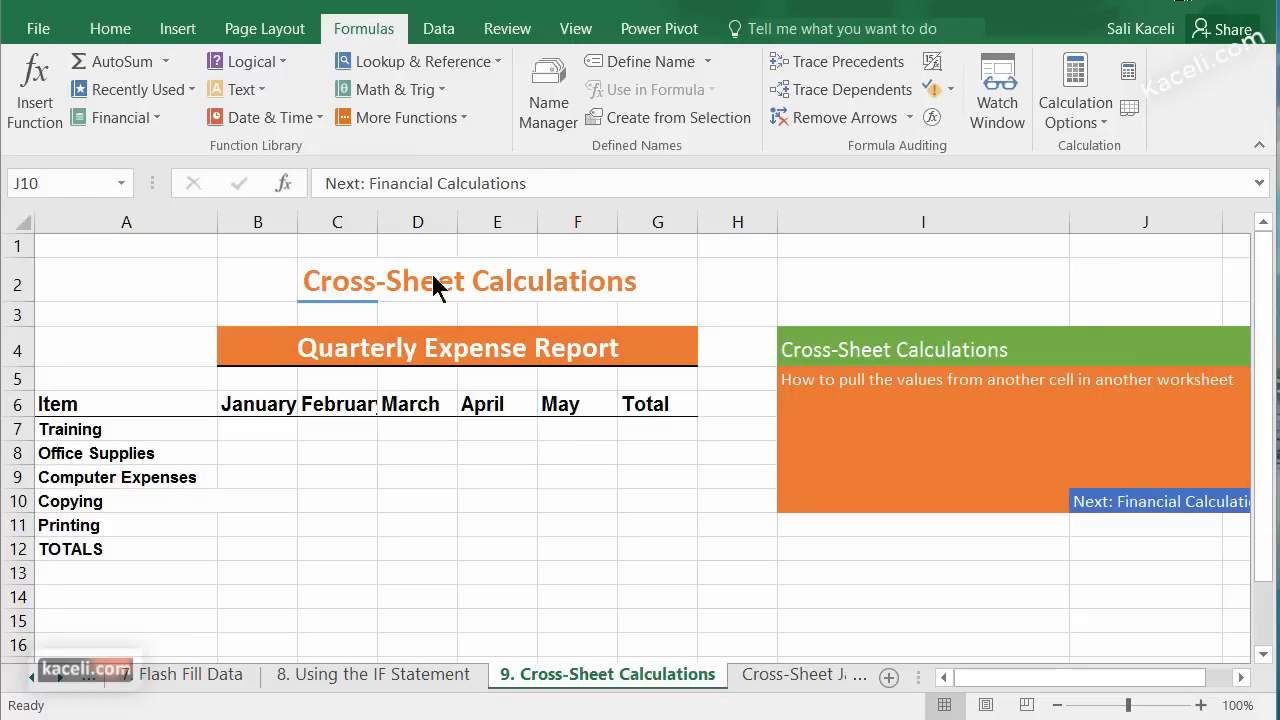
- Select the Training January cell B7 on the Quarterly Expense Report
click(262, 430)
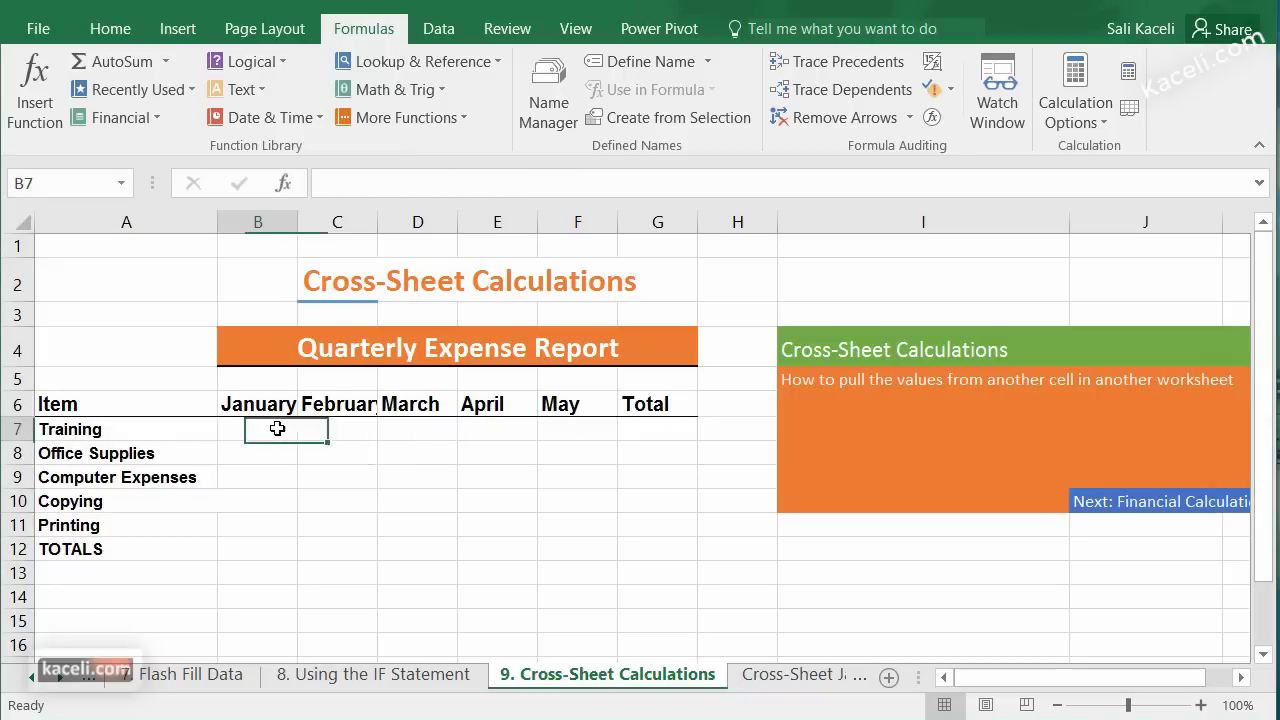
- Inspect the Training total formula in D13 on Cross-Sheet January, then return to the report
click(786, 677)
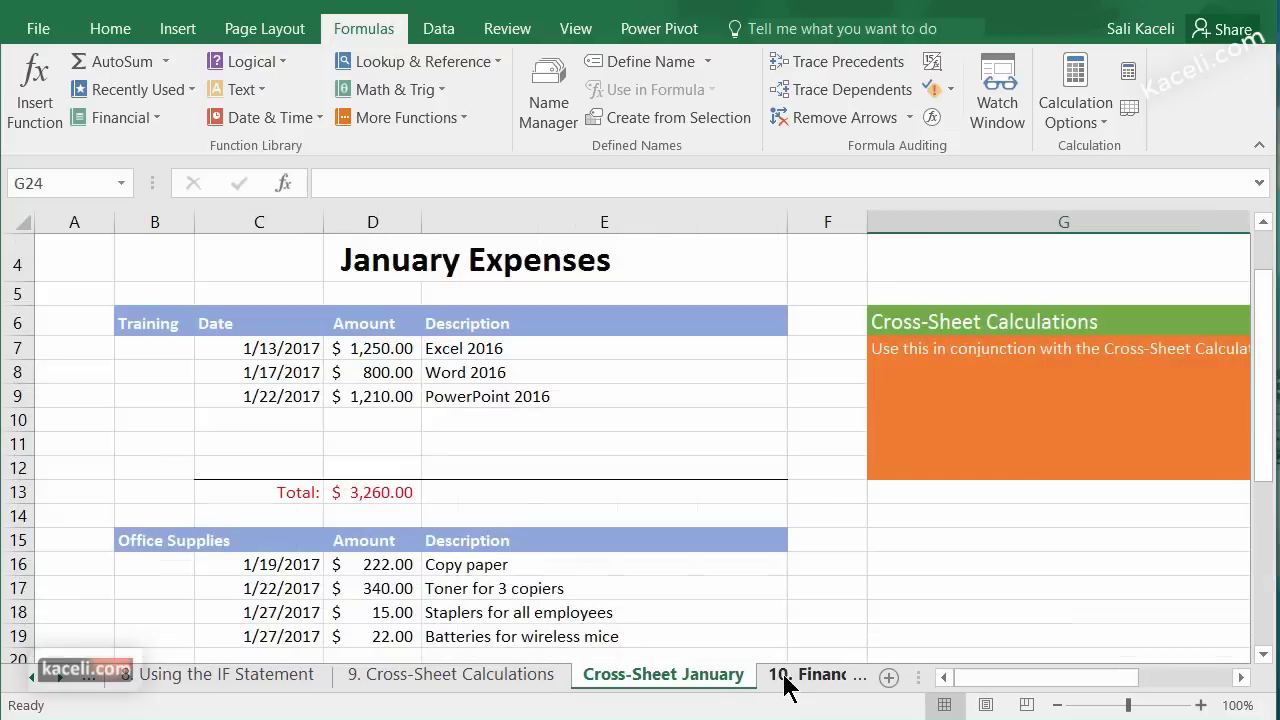
click(368, 495)
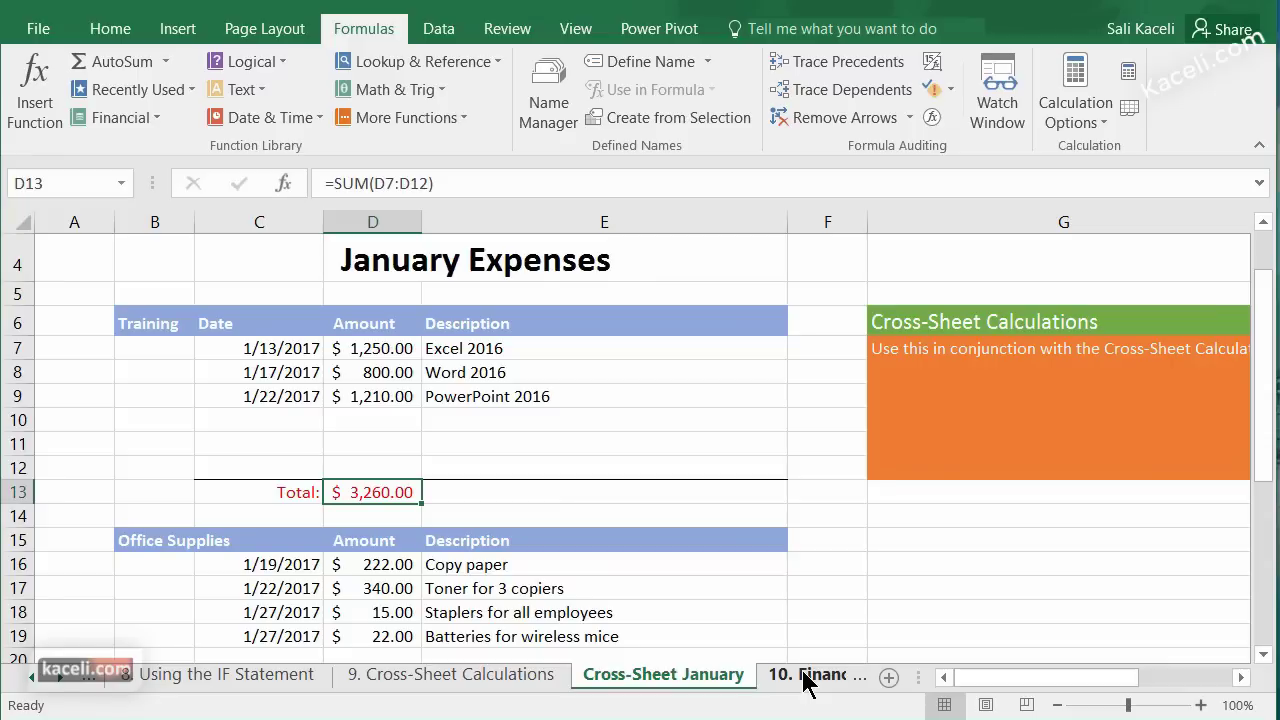
click(455, 676)
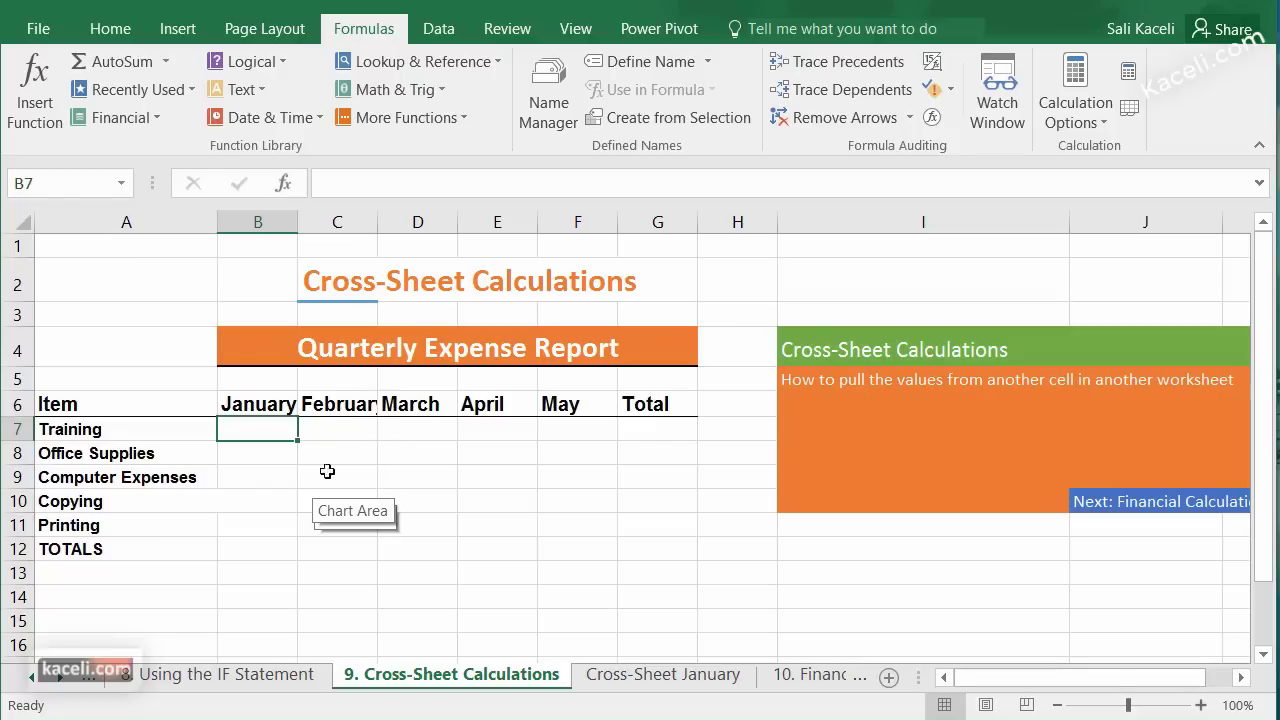
- Review Cross-Sheet January down to the Computer Expenses total, then go back to the report
click(668, 688)
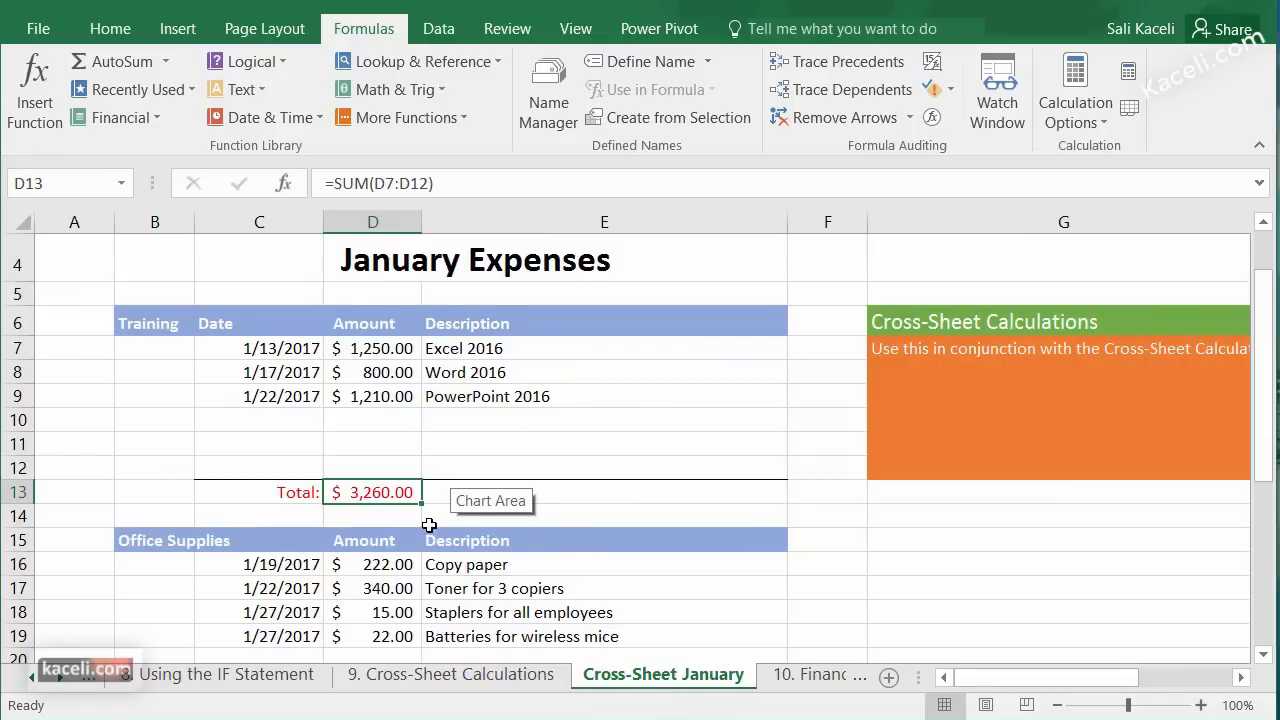
scroll(426, 523, down, 2)
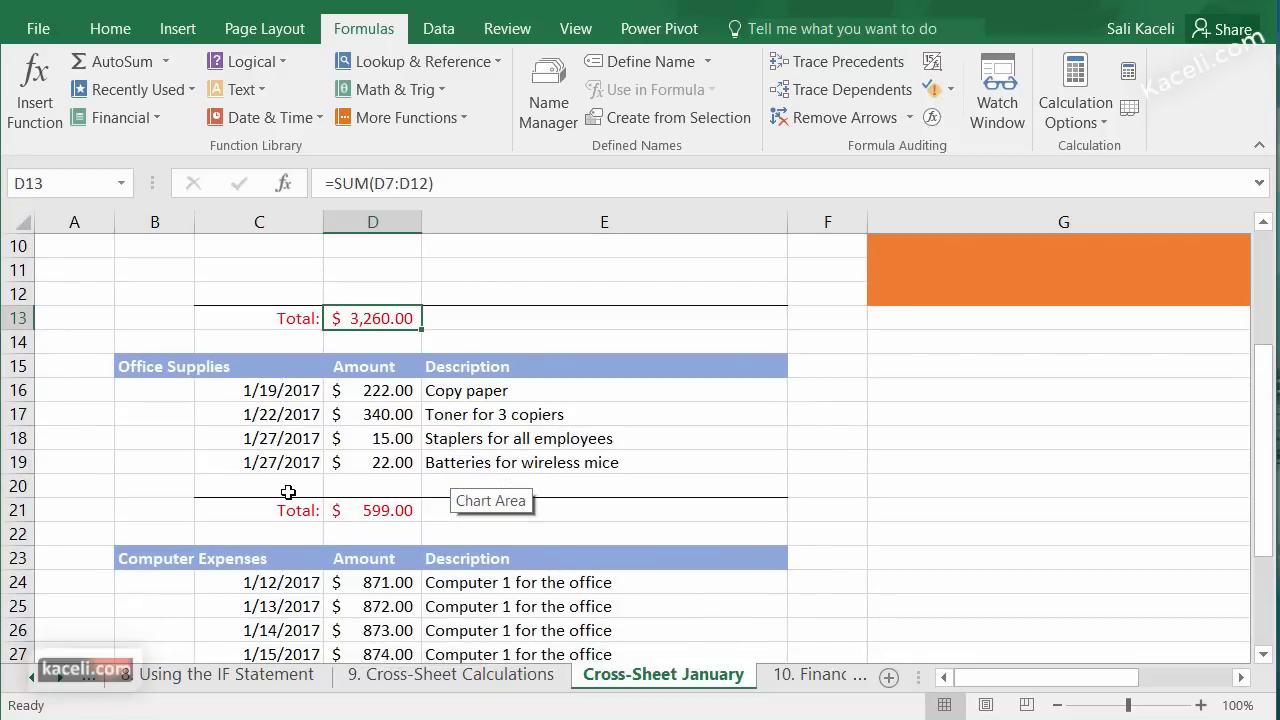
scroll(280, 500, down, 2)
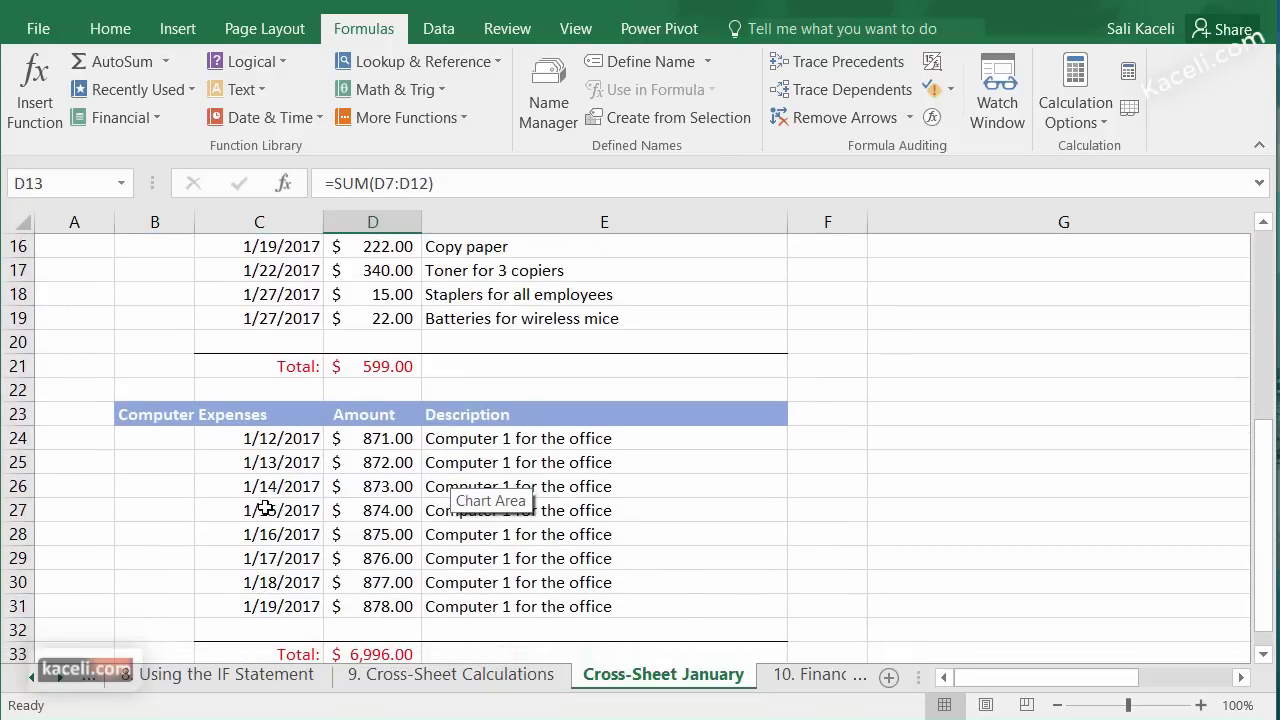
scroll(288, 503, down, 1)
scroll(288, 503, down, 2)
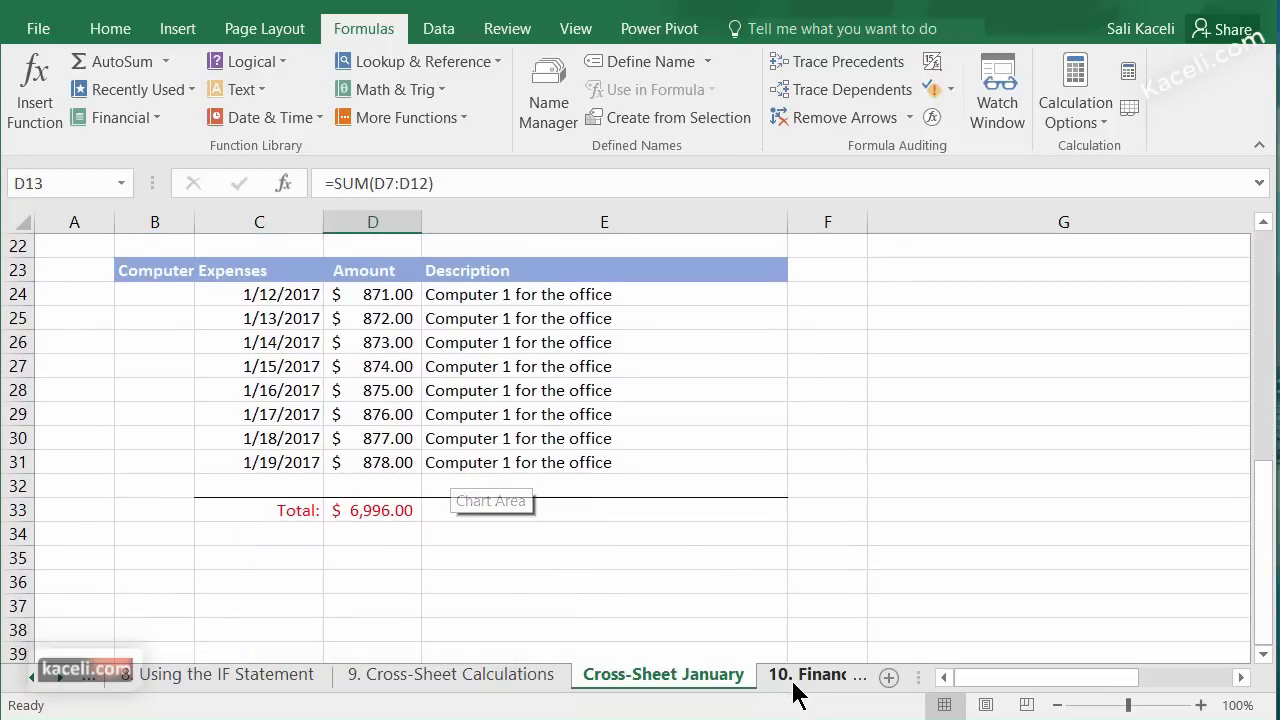
click(800, 677)
click(456, 676)
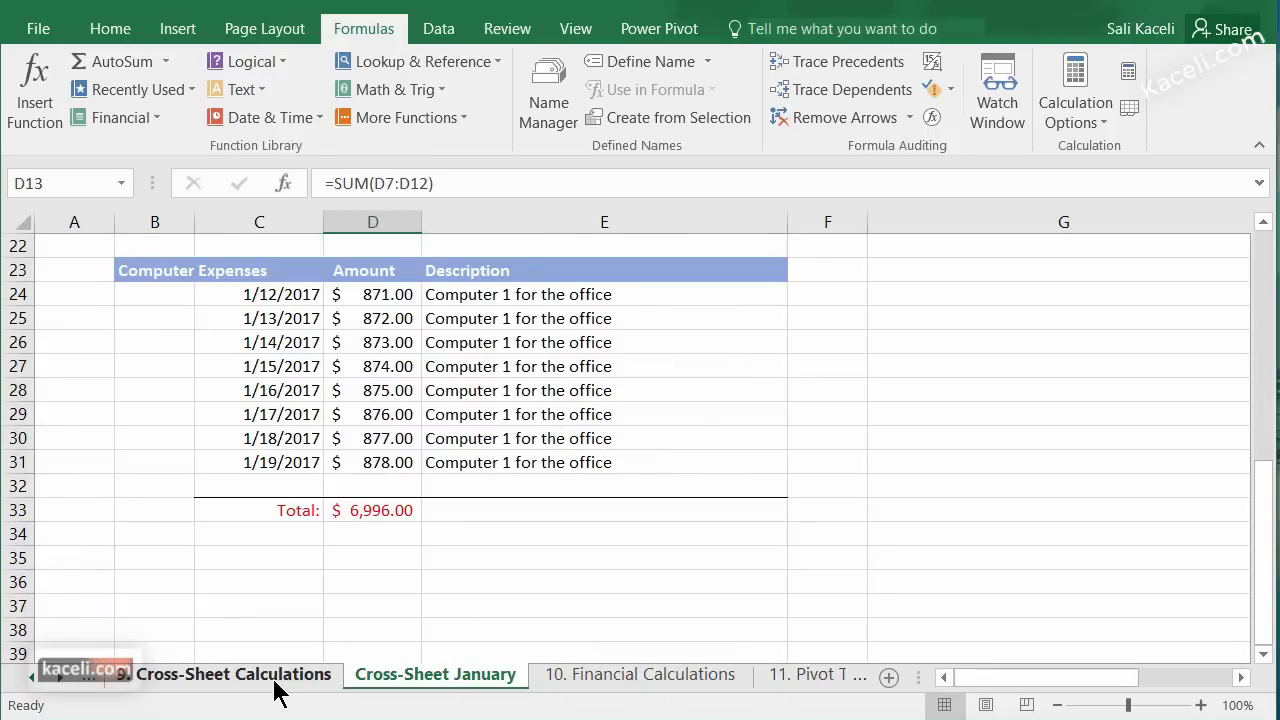
click(276, 680)
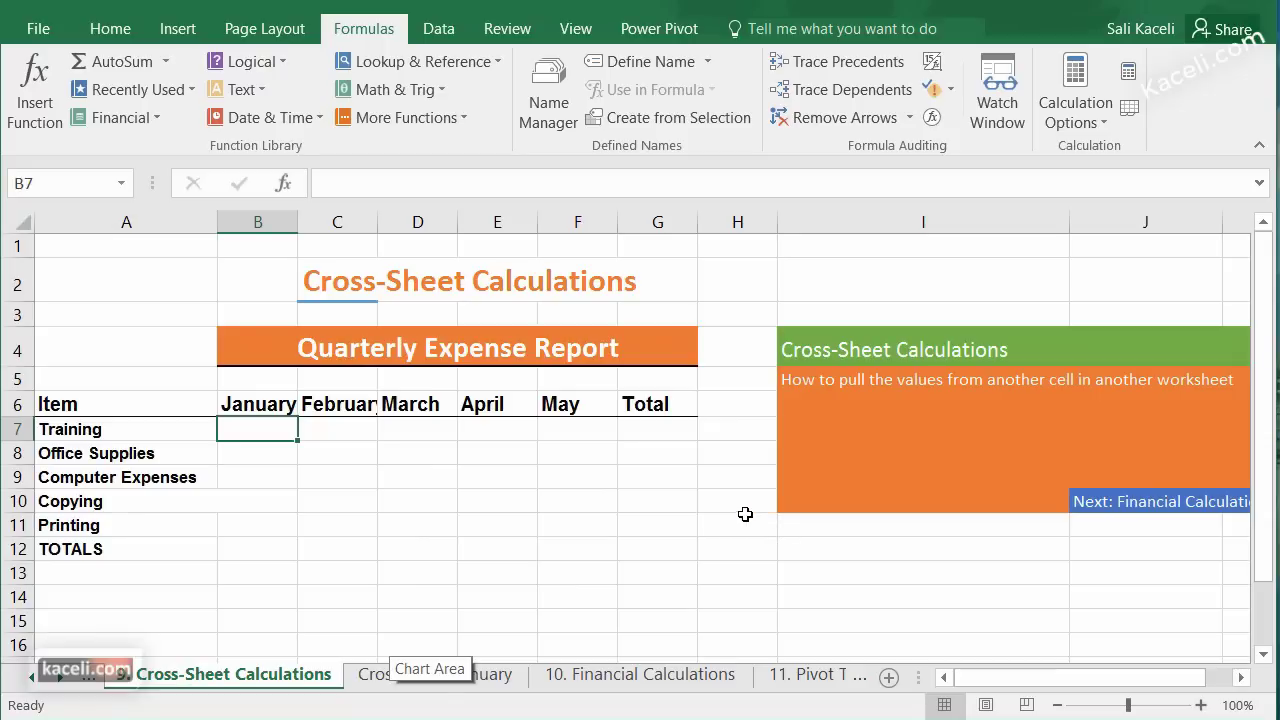
- Enter 55 in cell H6 beside the Total heading
click(745, 410)
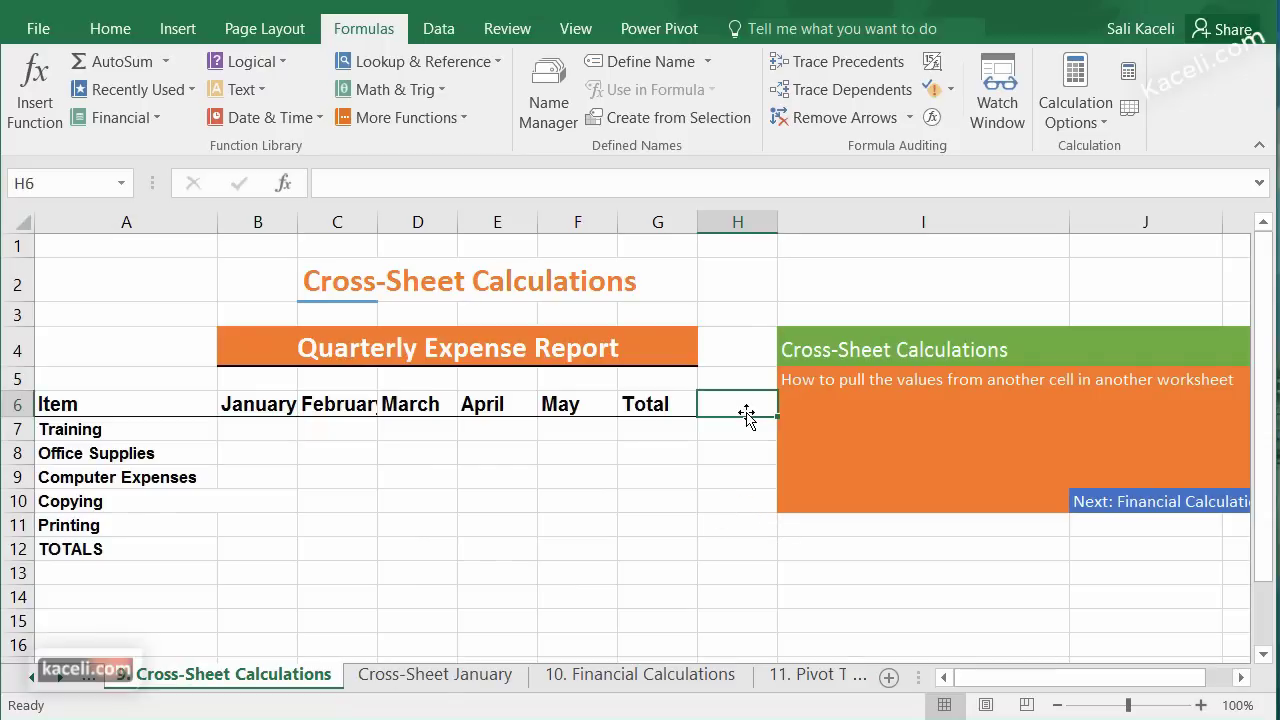
text(55)
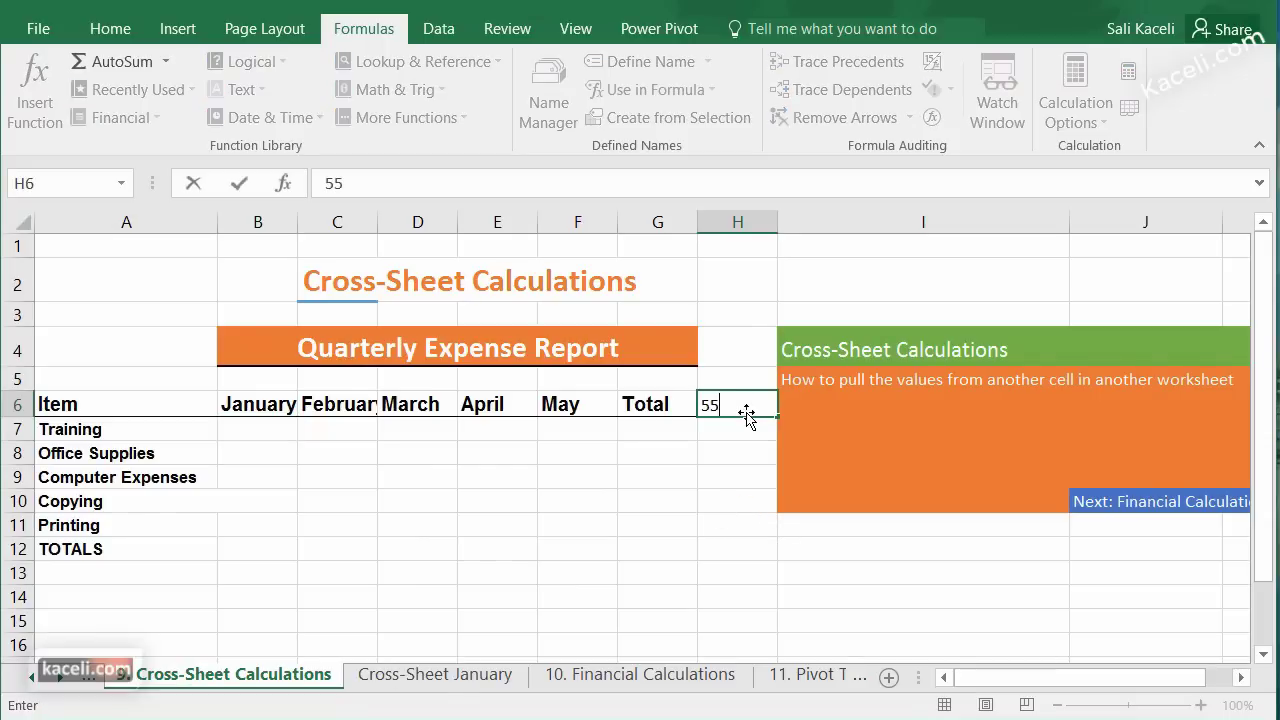
key(Return)
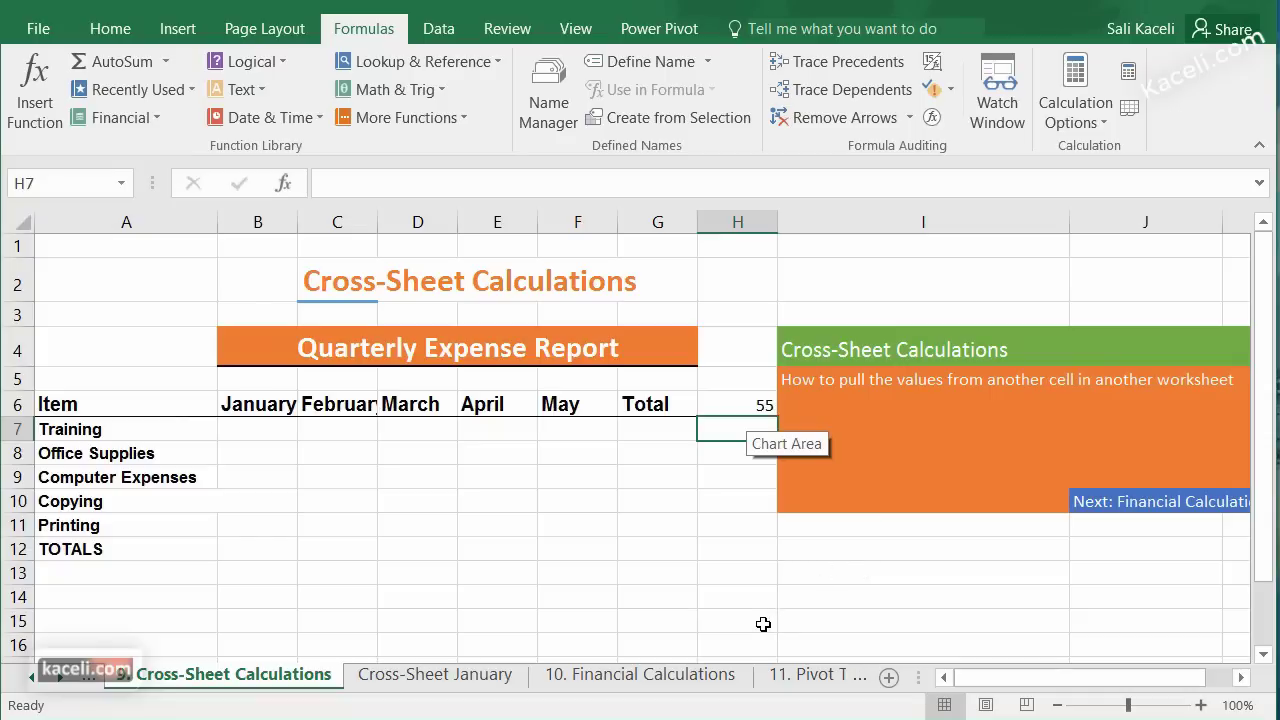
click(1117, 601)
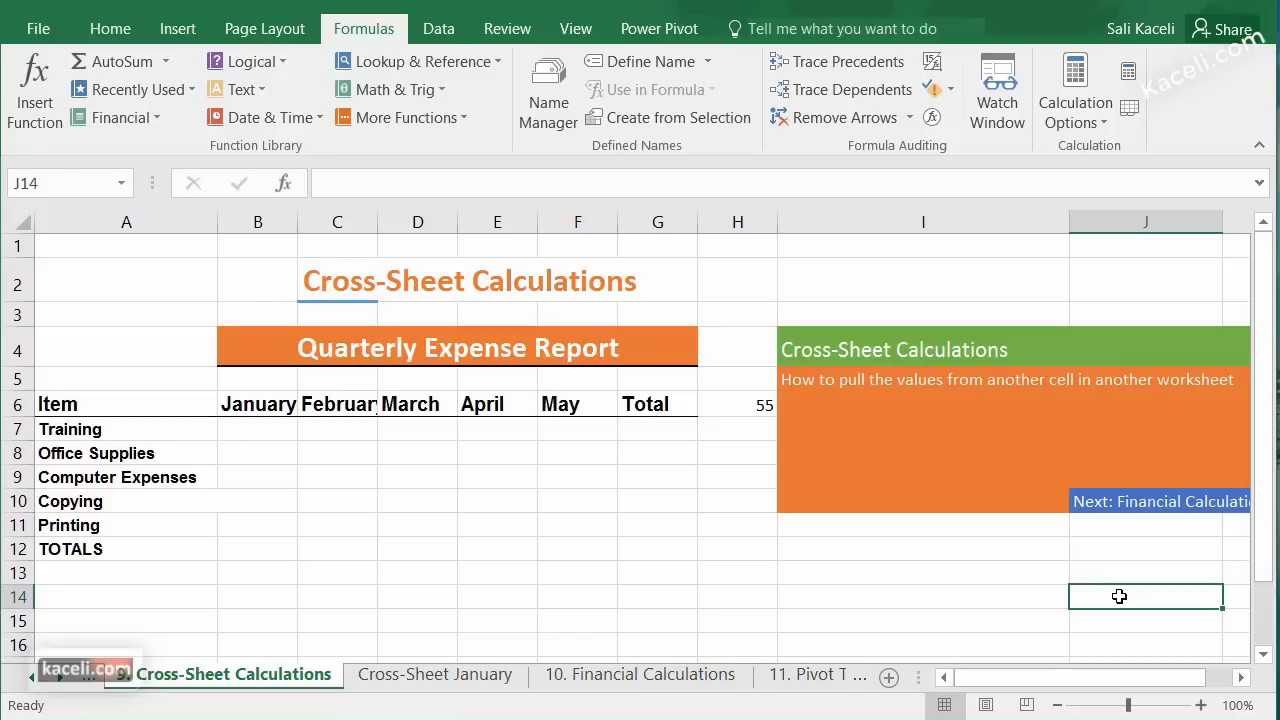
- Give J14 and J15 each the formula =H6 so both display 55
text(=)
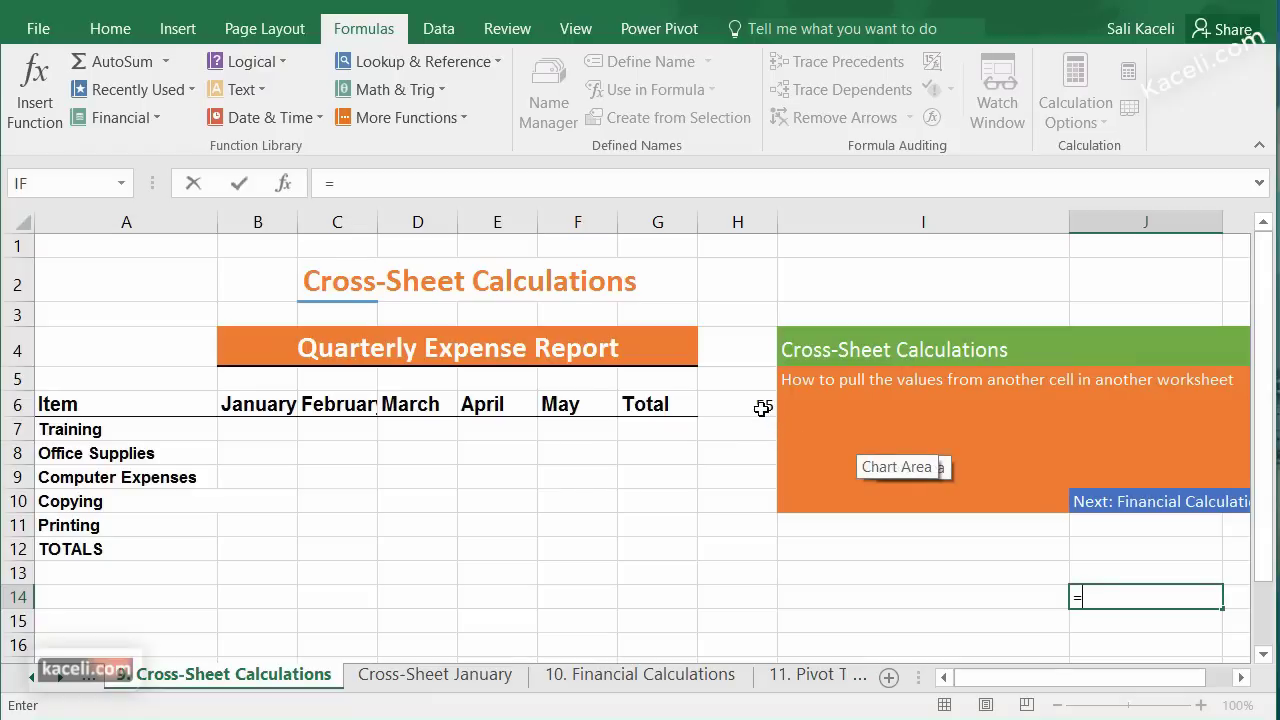
click(762, 407)
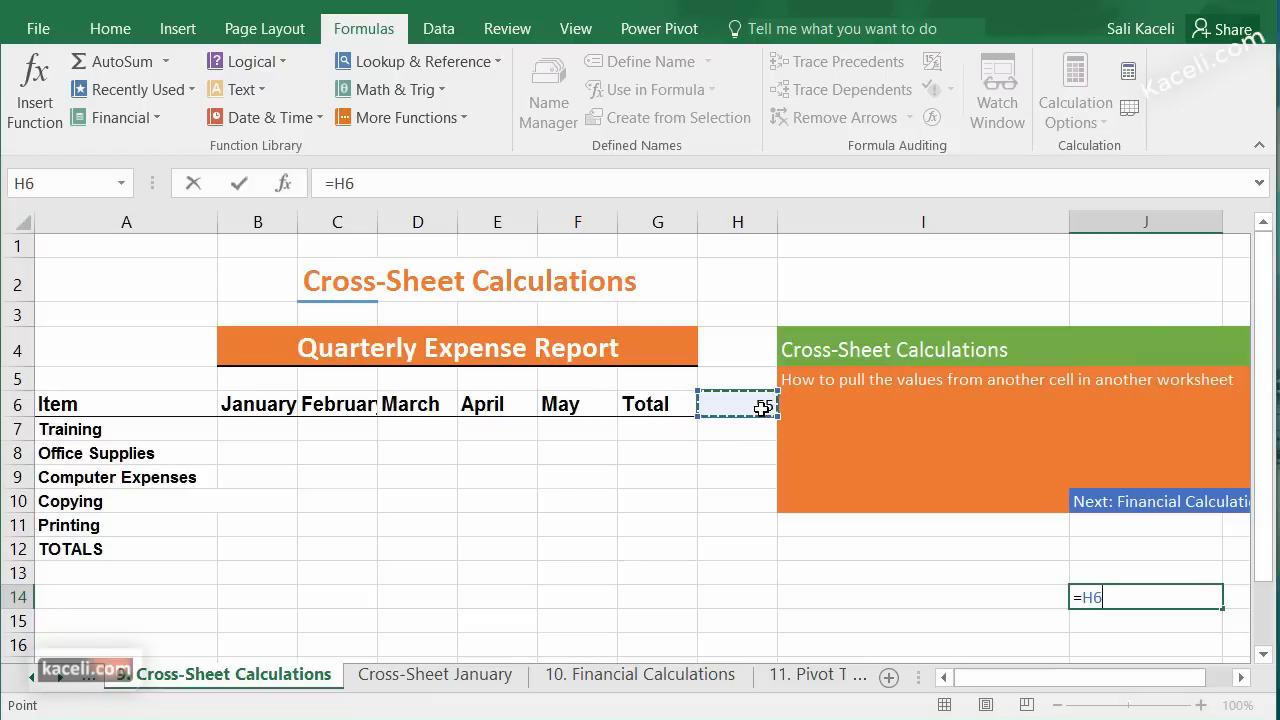
key(Return)
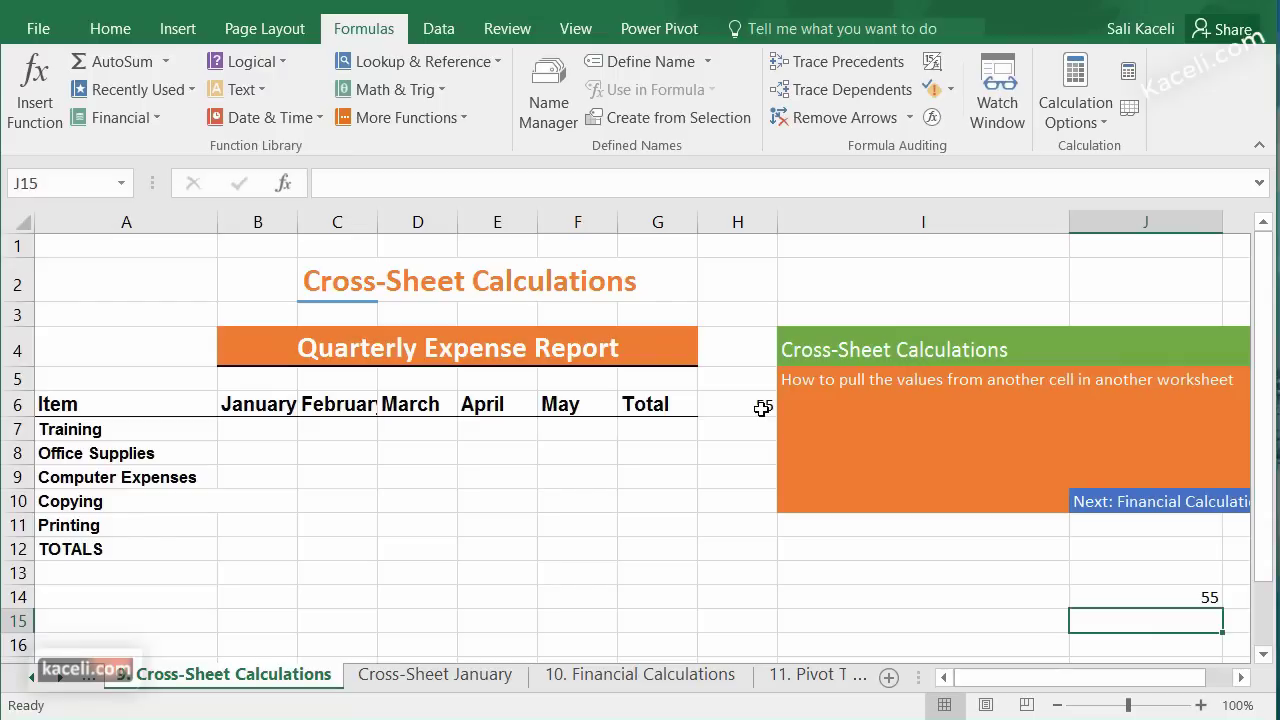
text(=)
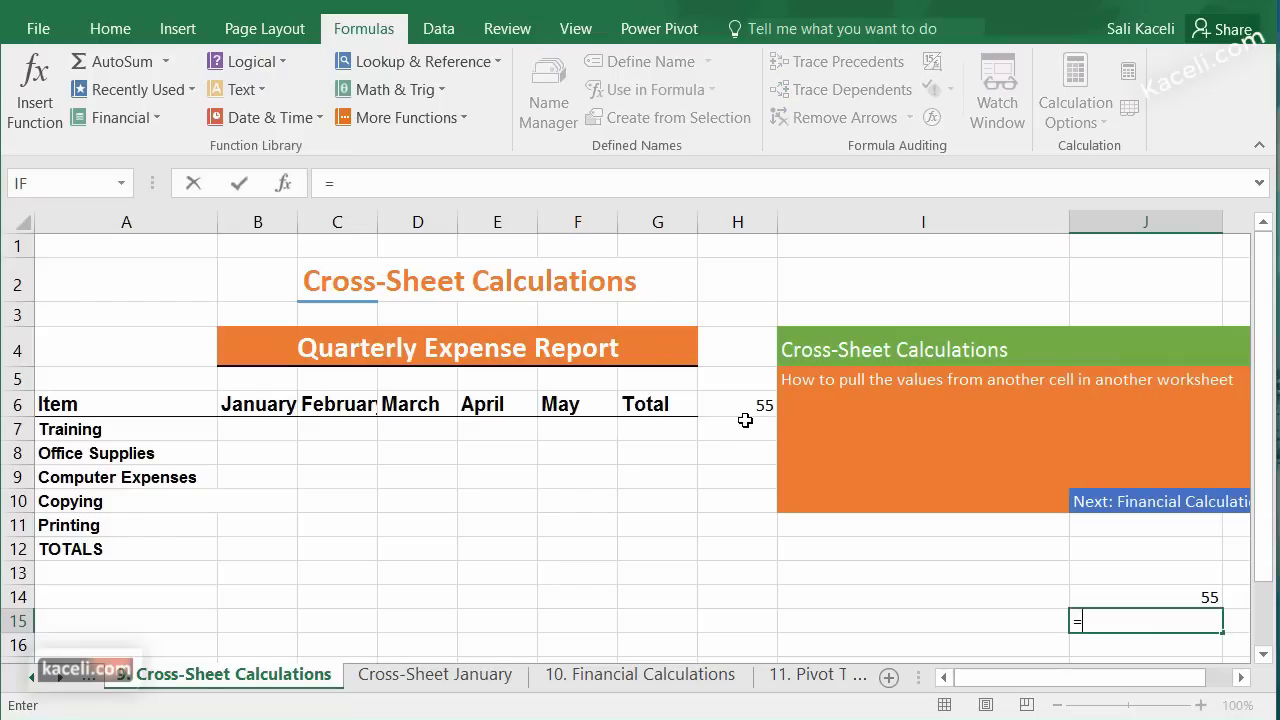
click(754, 409)
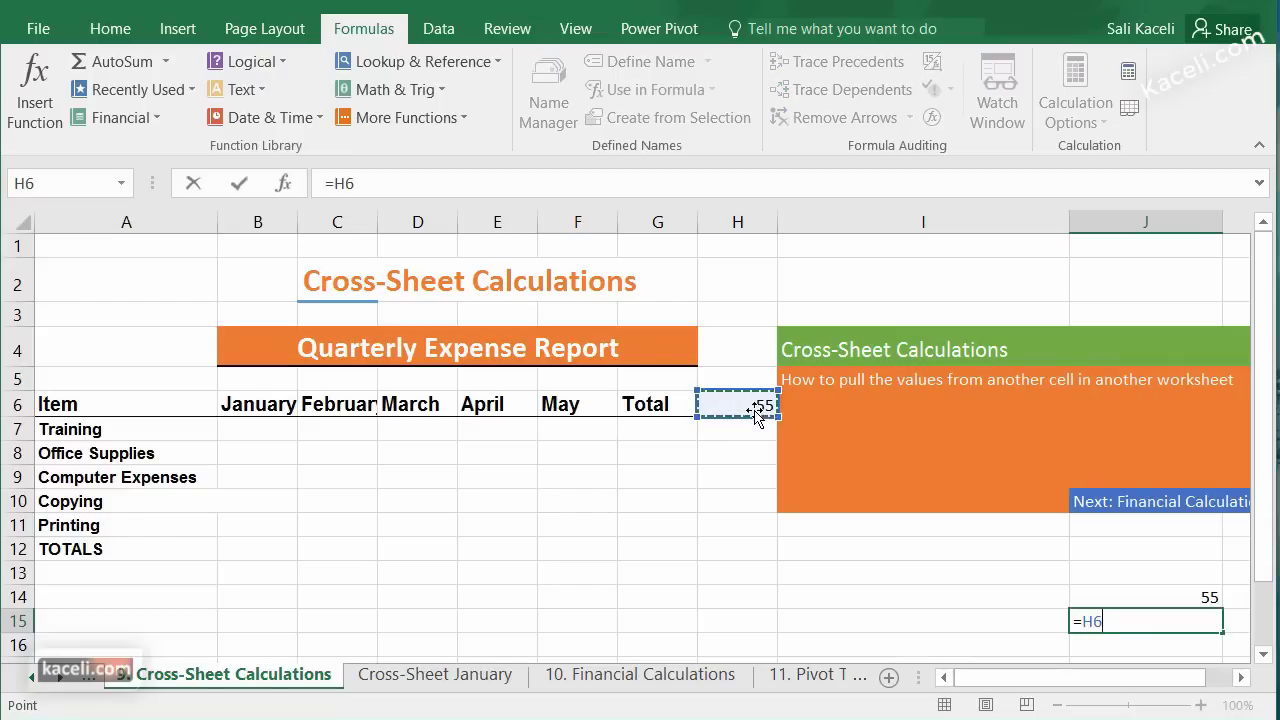
key(Return)
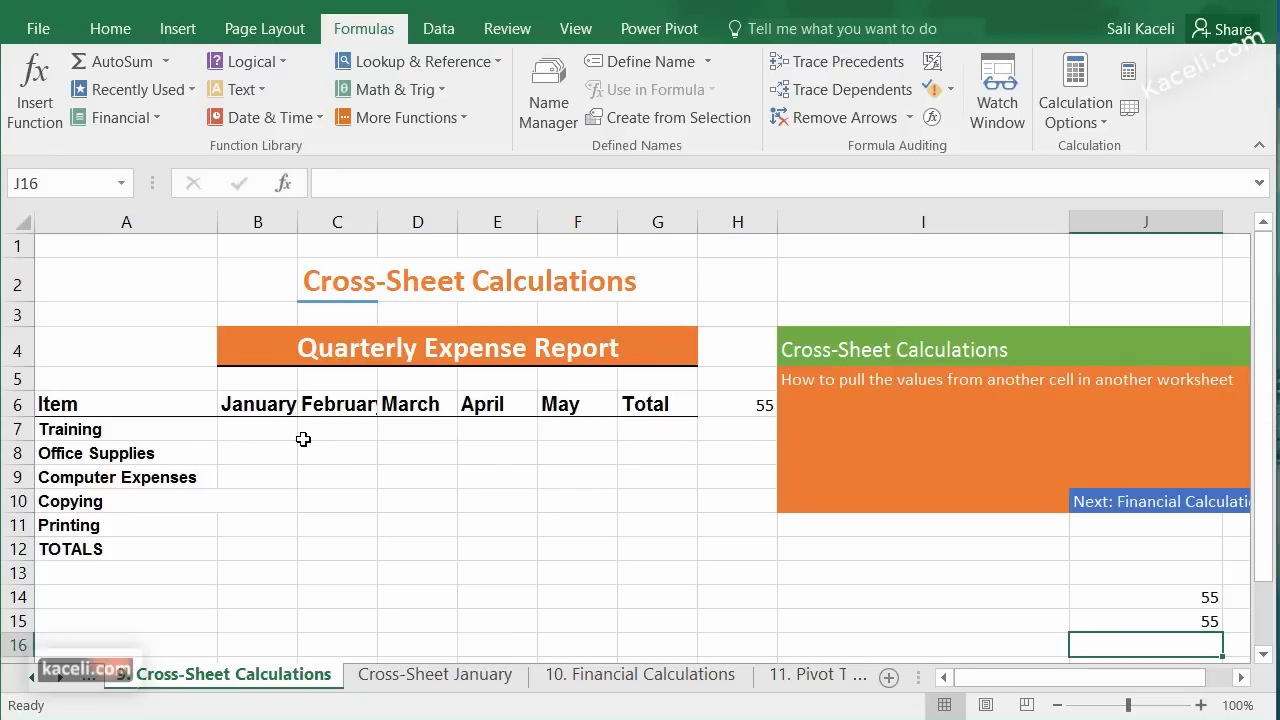
click(255, 428)
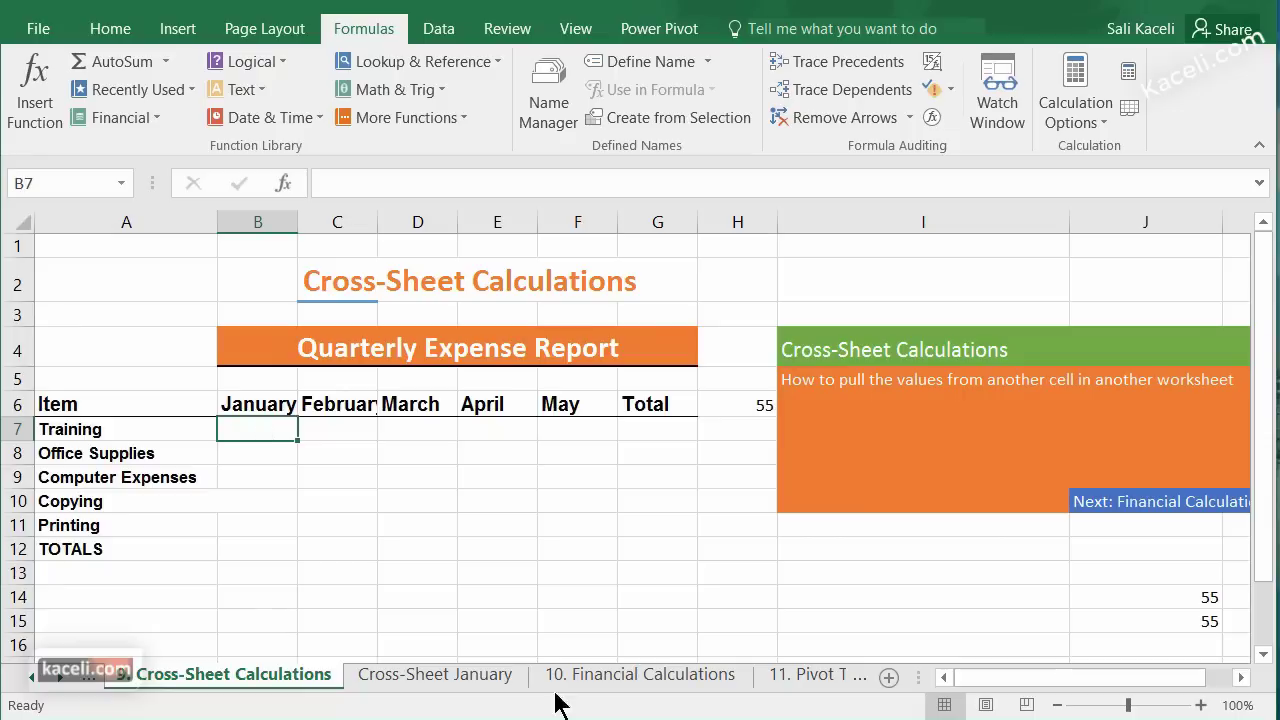
- Link Training's January cell B7 to the Cross-Sheet January D13 total, showing $3,260.00
click(418, 686)
click(308, 686)
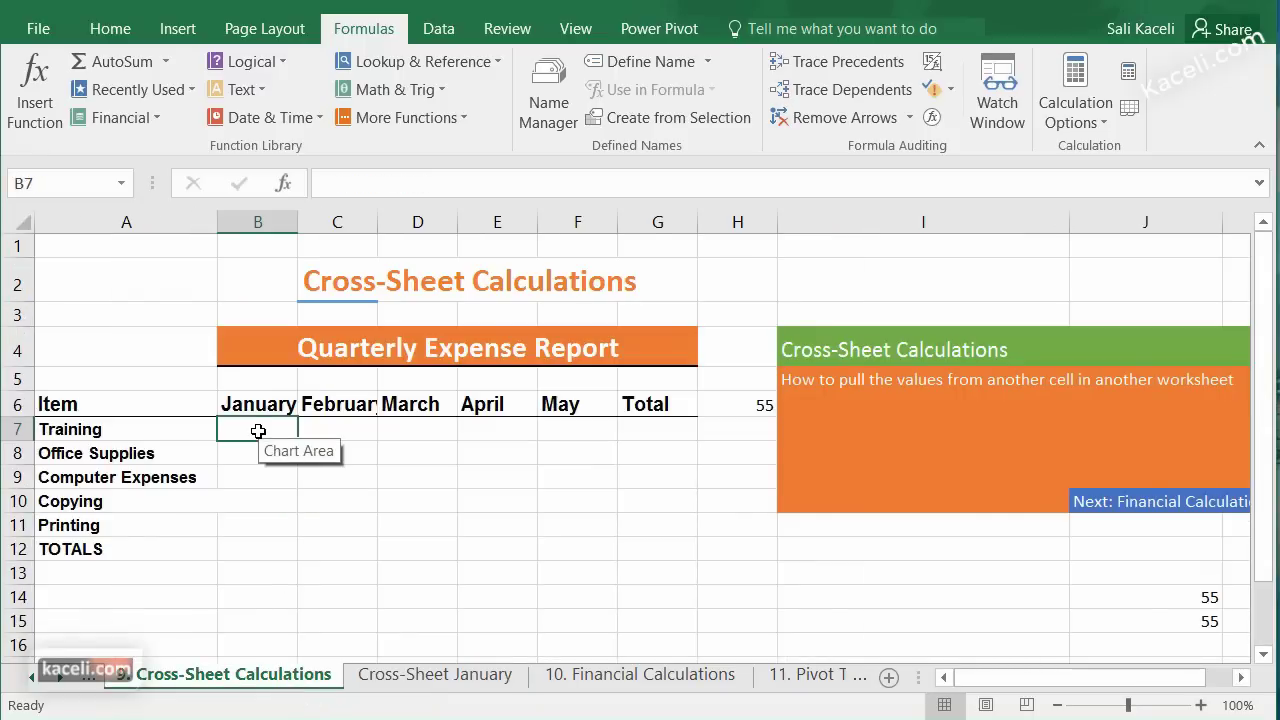
text(=)
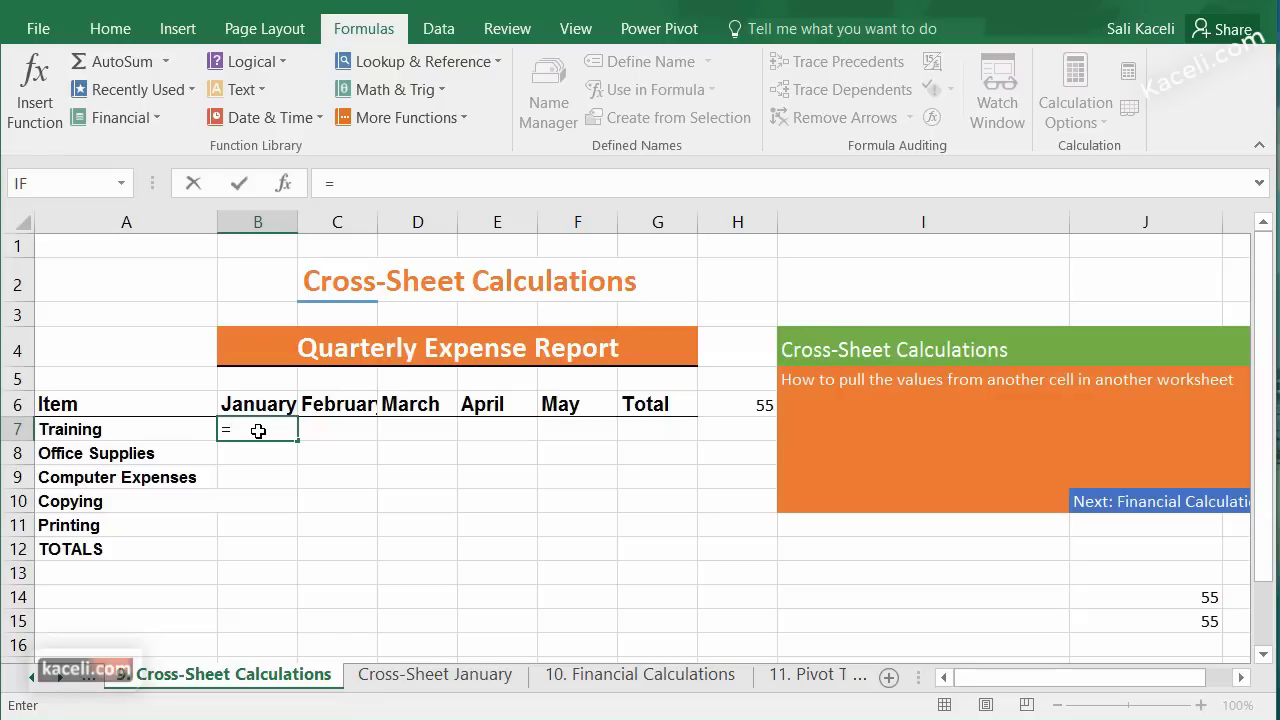
click(448, 684)
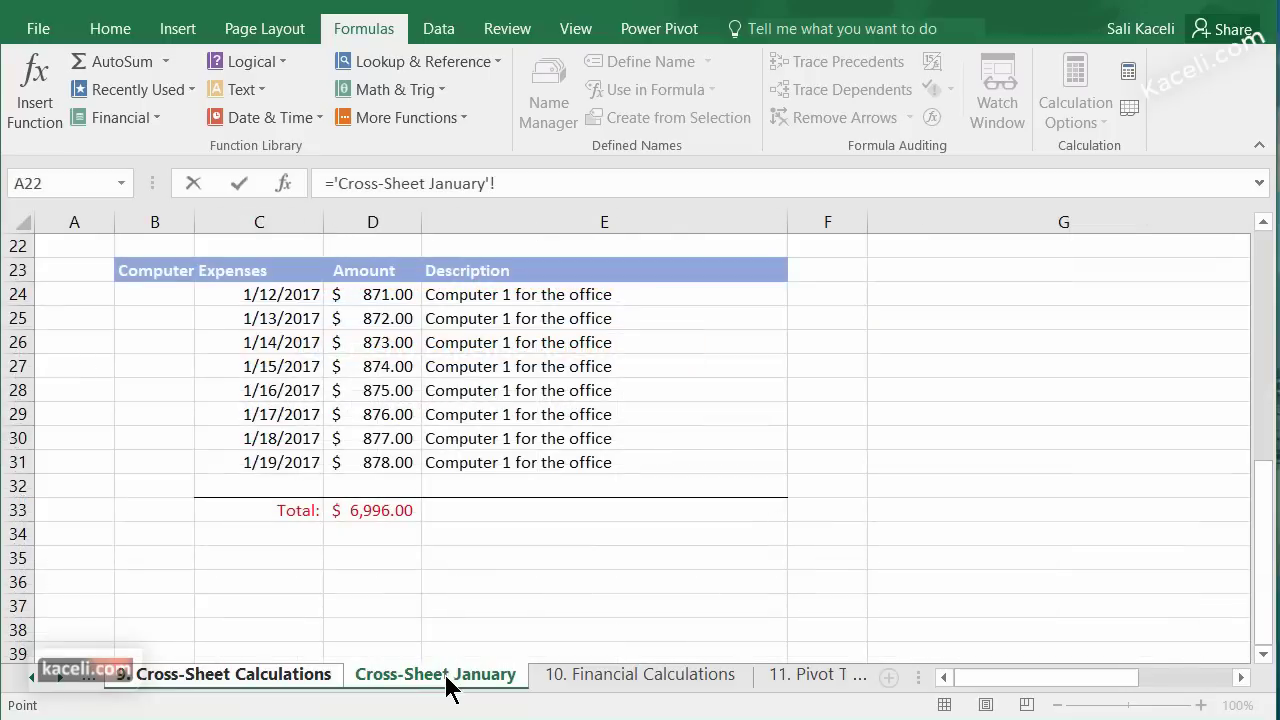
scroll(343, 410, up, 7)
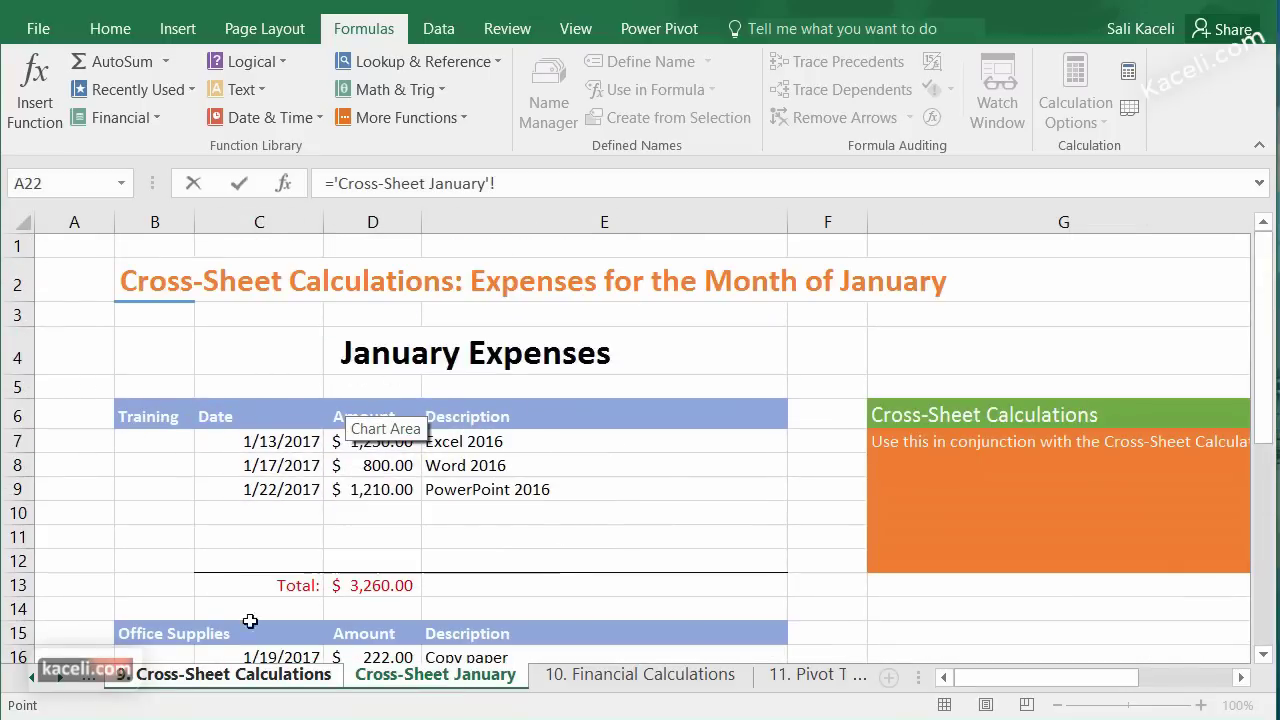
click(383, 589)
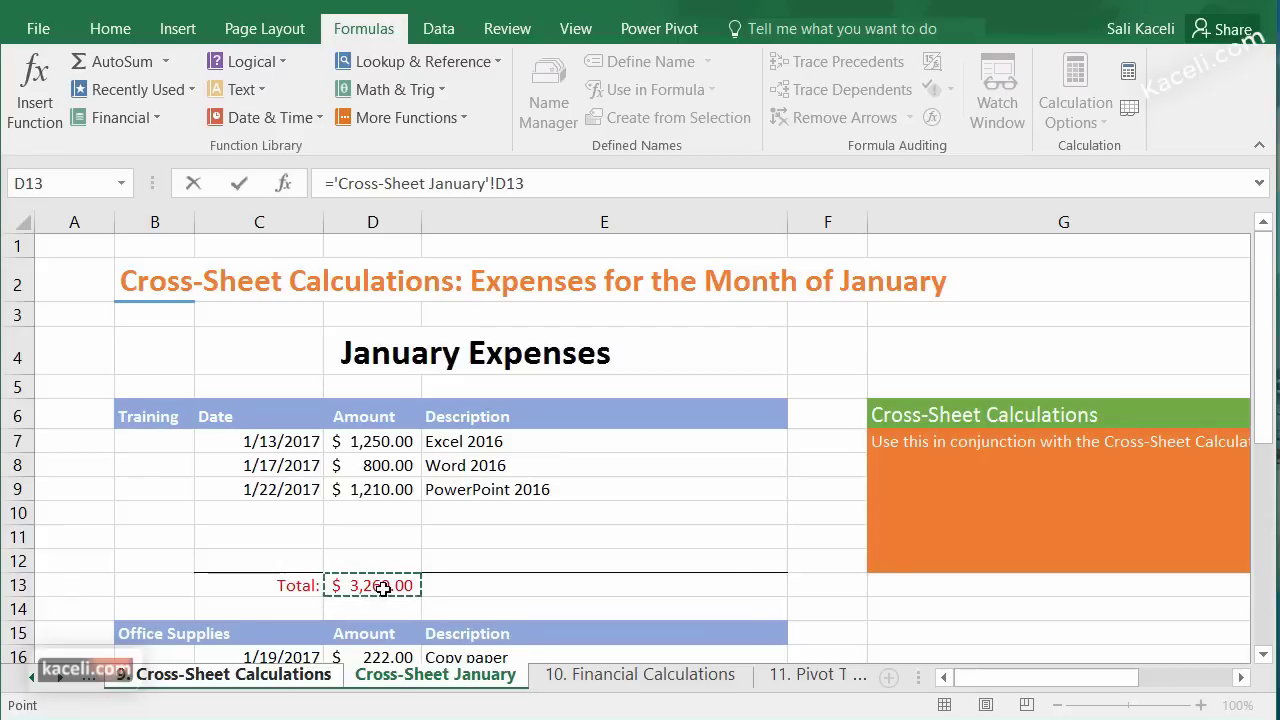
key(Return)
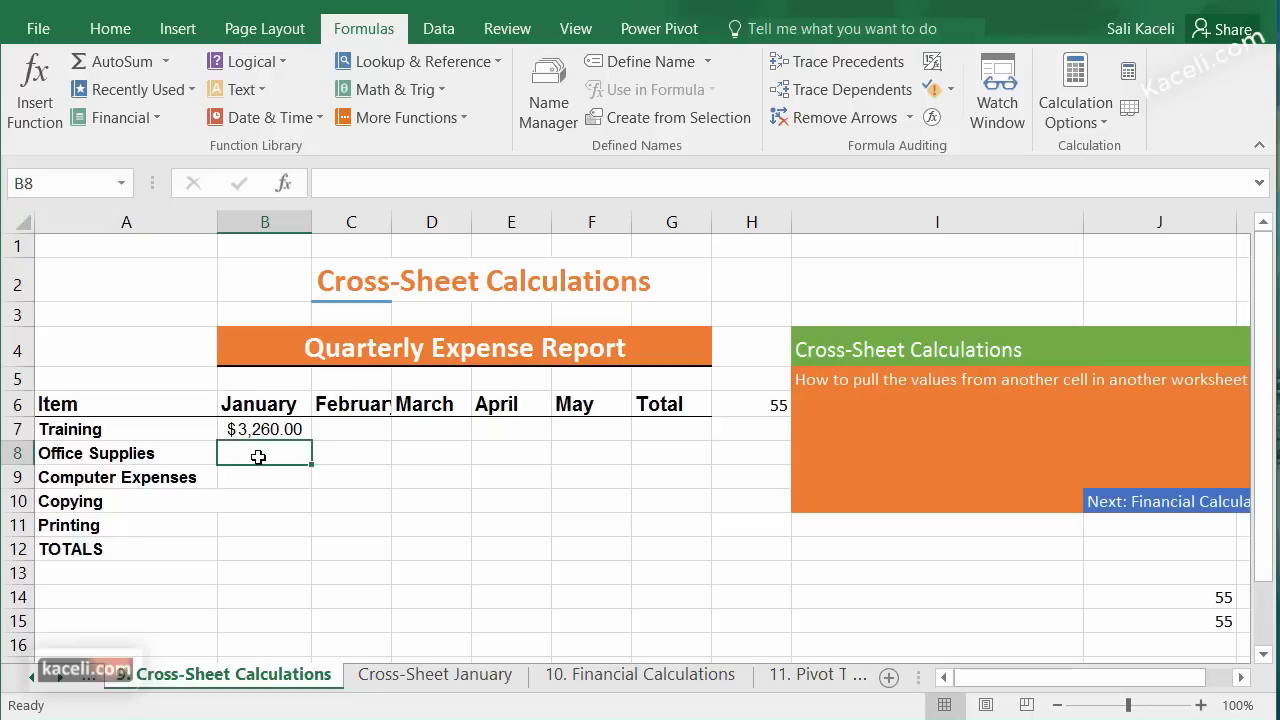
- Link Office Supplies' January cell B8 to ='Cross-Sheet January'!D21, showing $599.00
text(=)
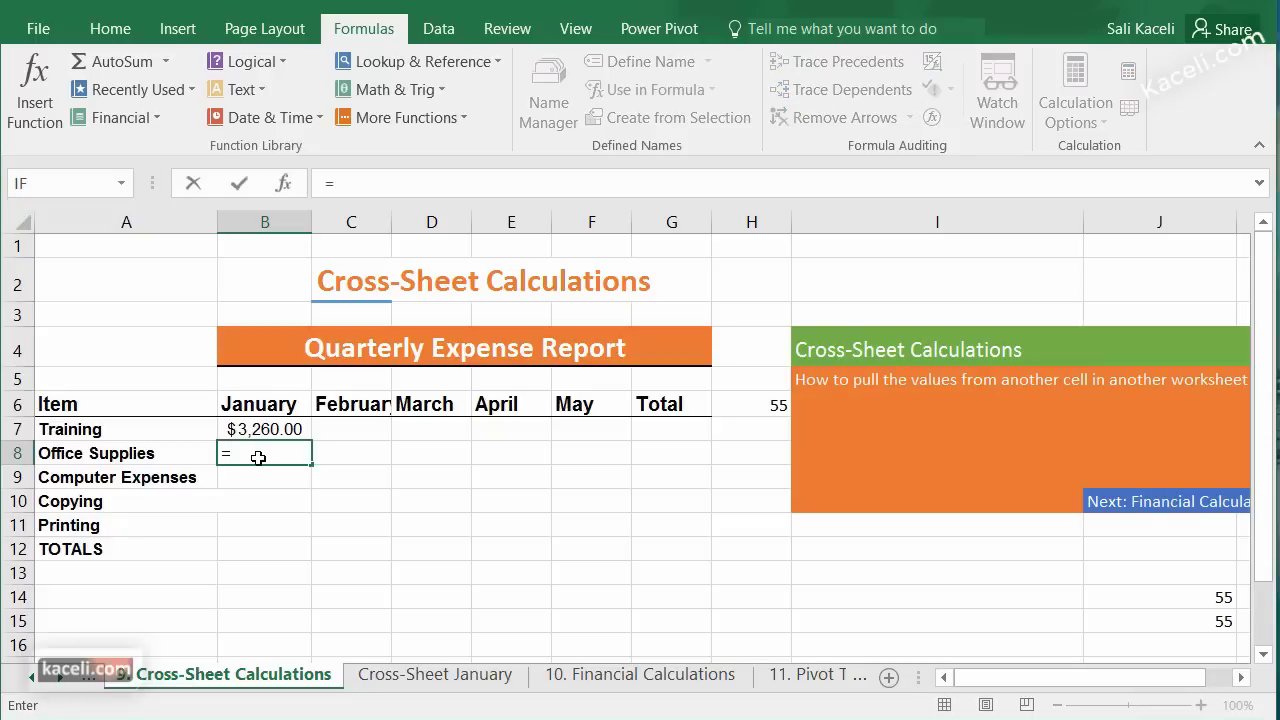
click(455, 688)
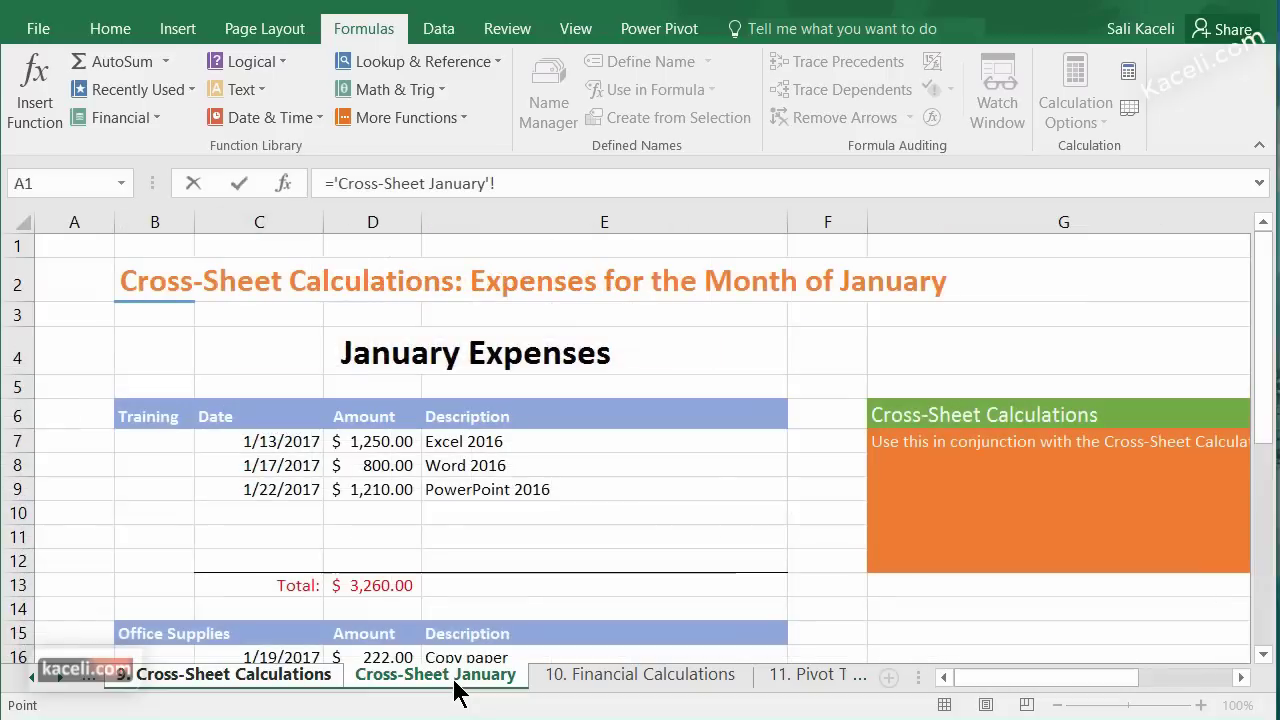
scroll(565, 585, down, 2)
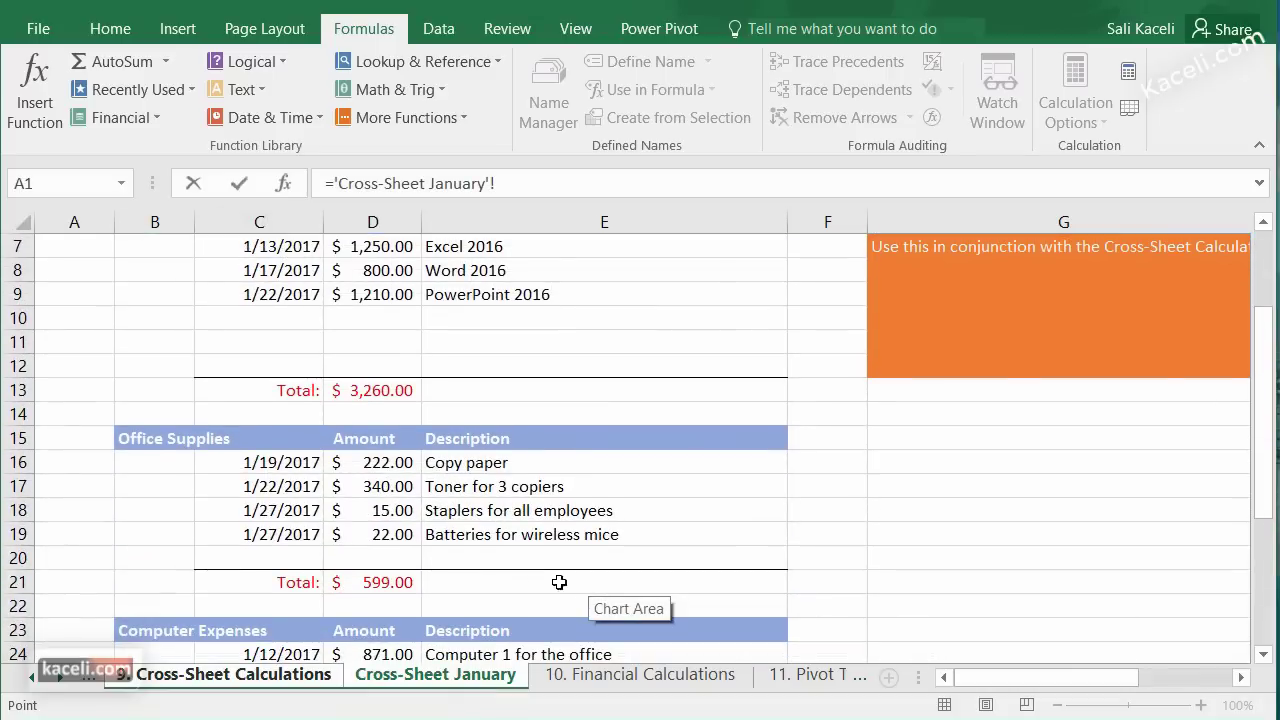
click(384, 585)
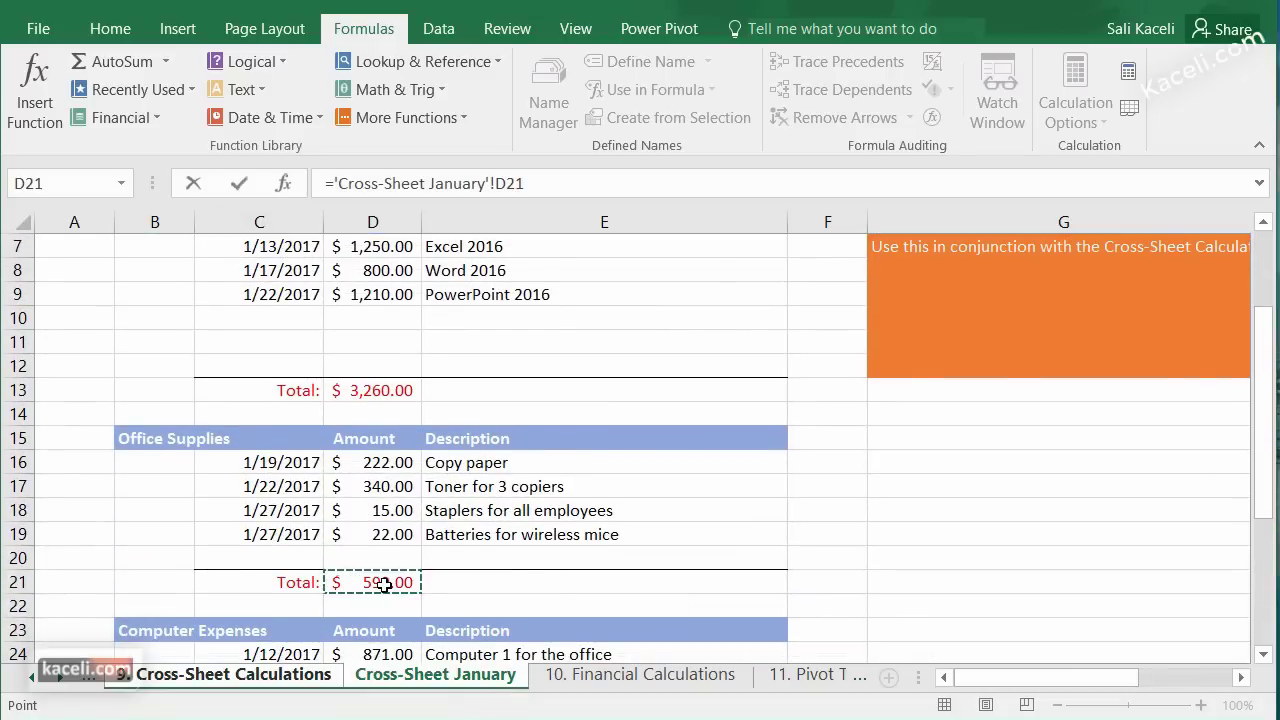
key(Return)
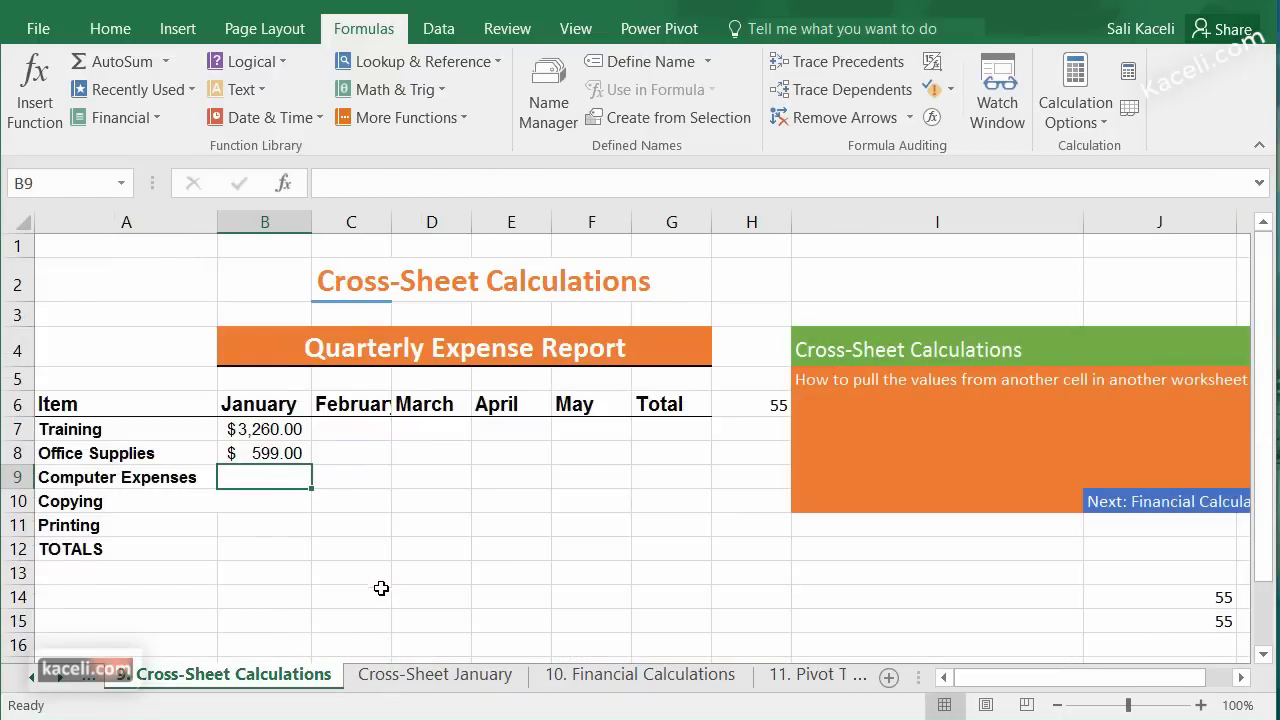
- Change the batteries amount in D19 on Cross-Sheet January to 222, raising Office Supplies to $799.00
click(441, 682)
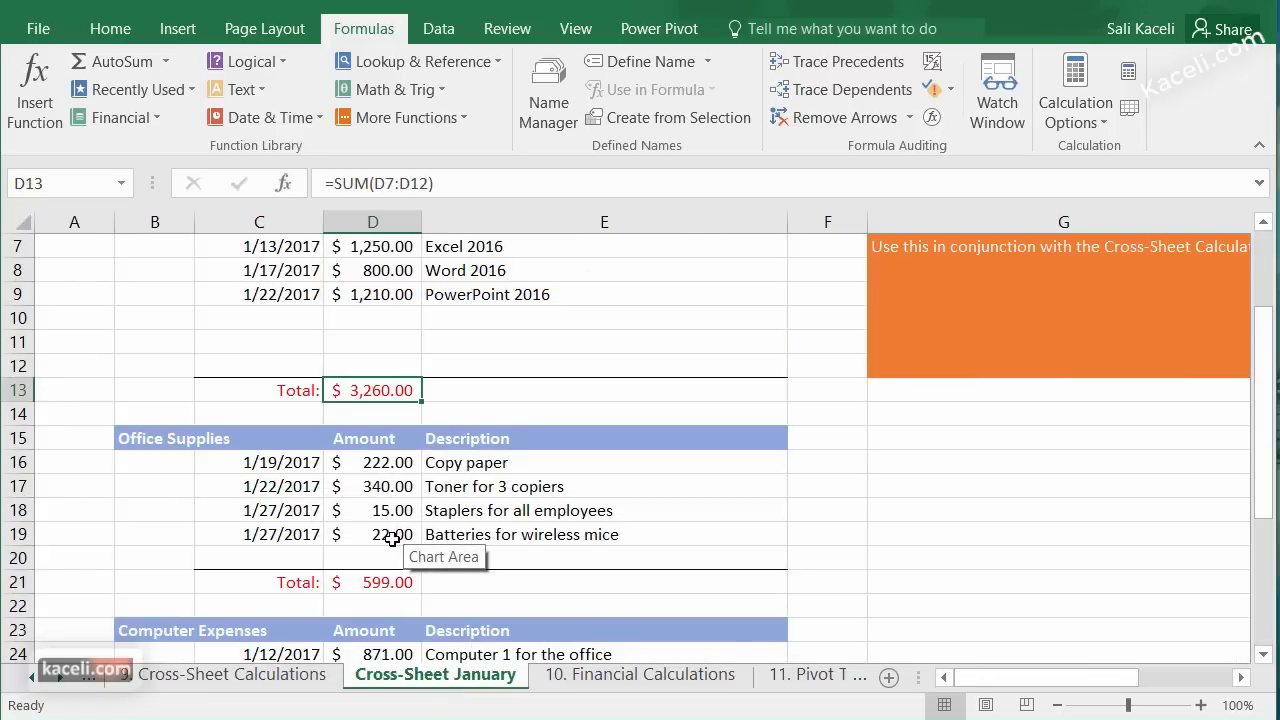
click(398, 534)
text(222)
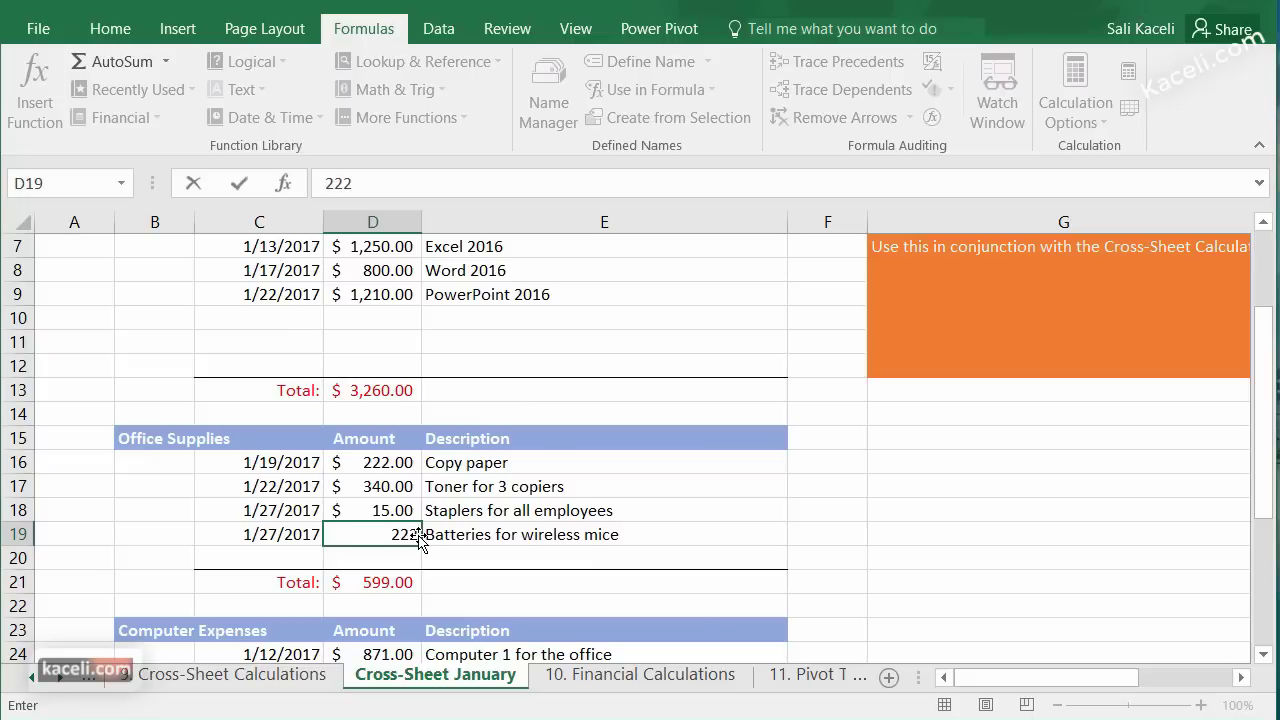
key(Return)
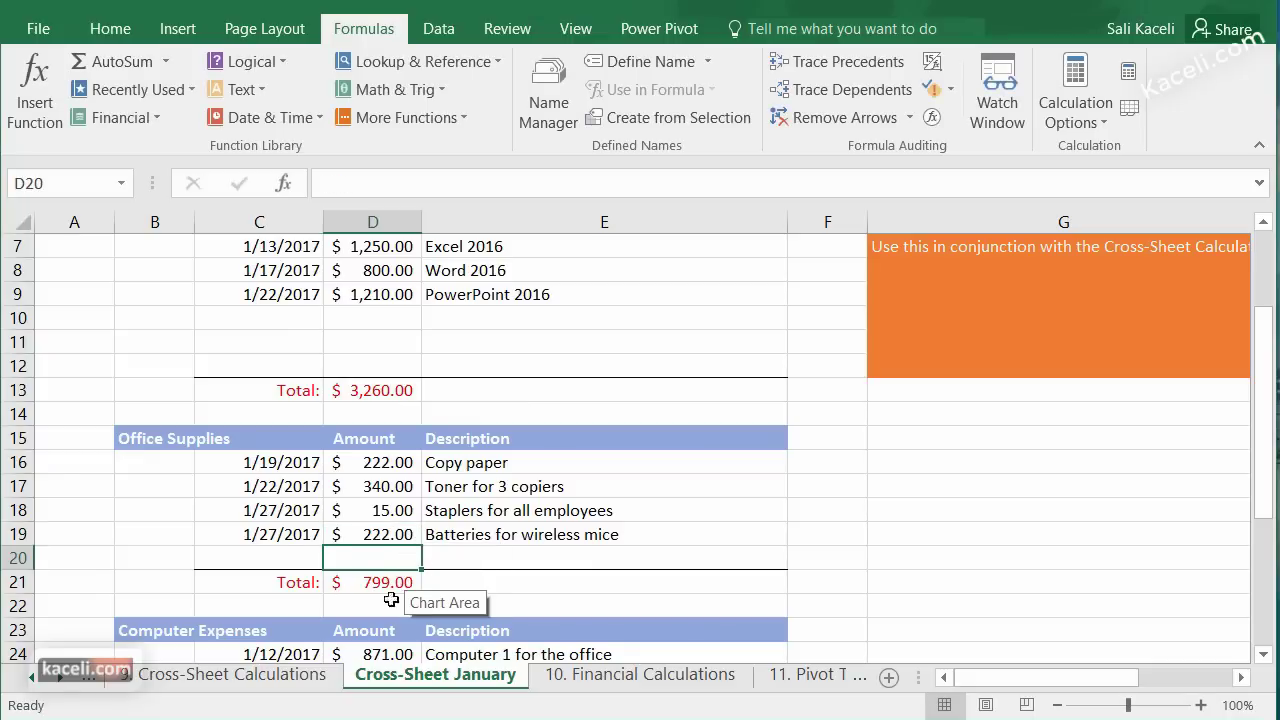
click(306, 674)
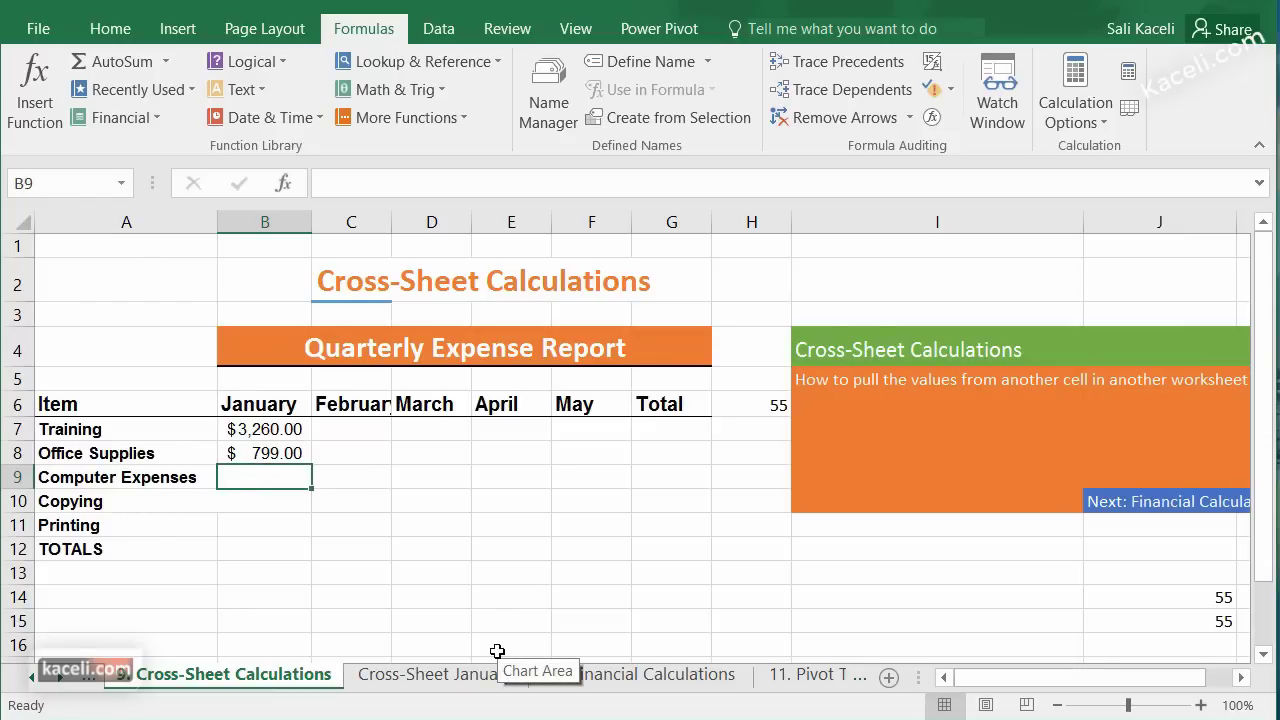
- Select the $6,996.00 Computer Expenses total in D33 on Cross-Sheet January
click(496, 674)
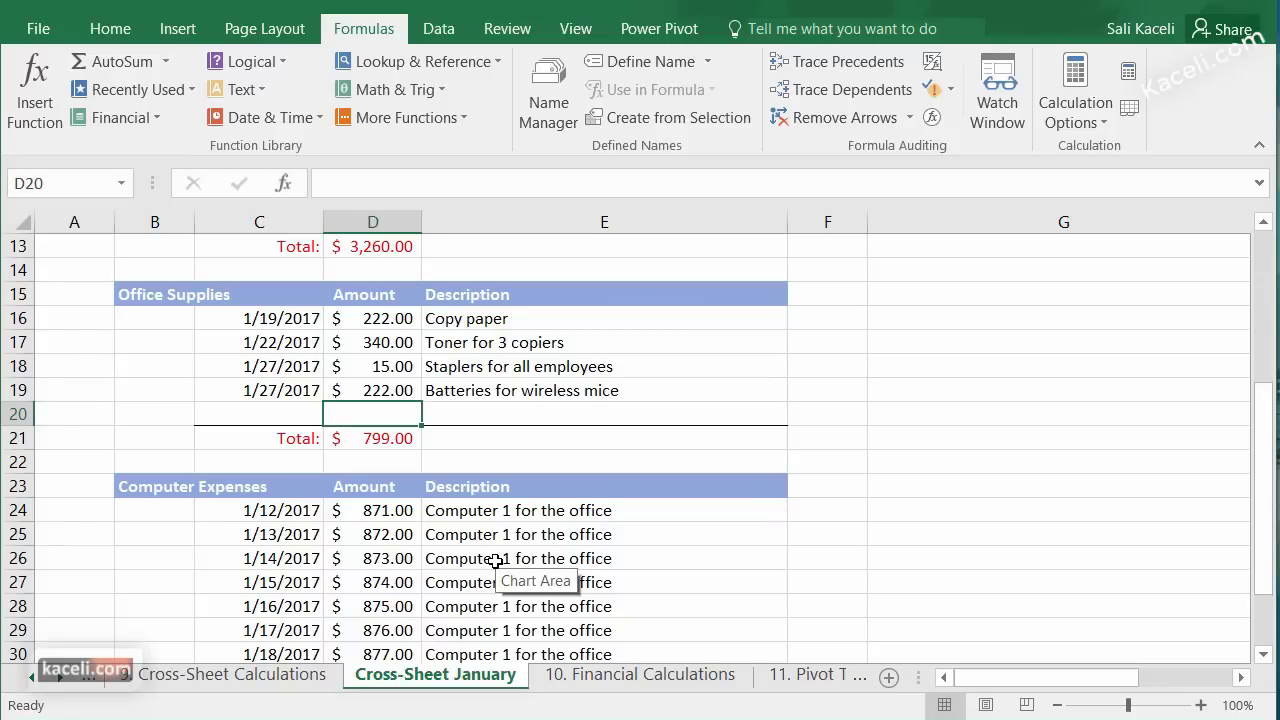
scroll(430, 452, down, 2)
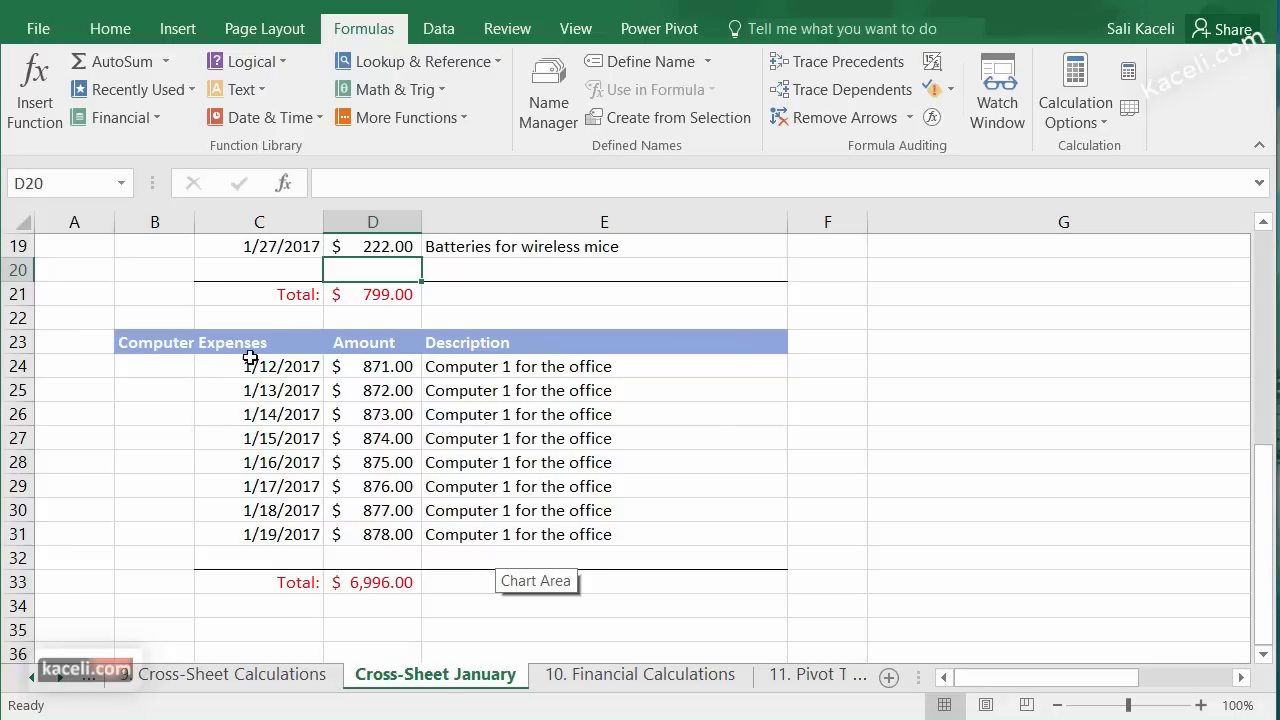
scroll(263, 354, up, 2)
scroll(263, 369, down, 2)
click(378, 586)
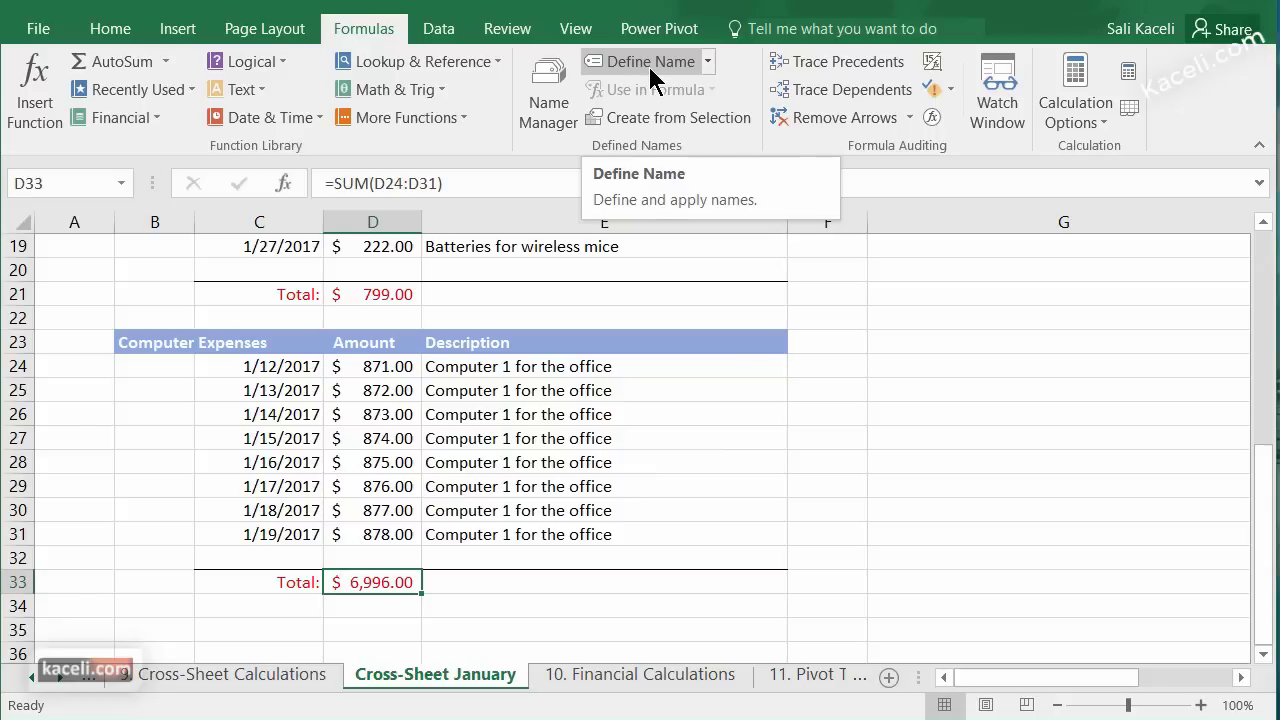
- Define the workbook-scoped name januaryExpenses for the Computer Expenses total in D33
click(649, 62)
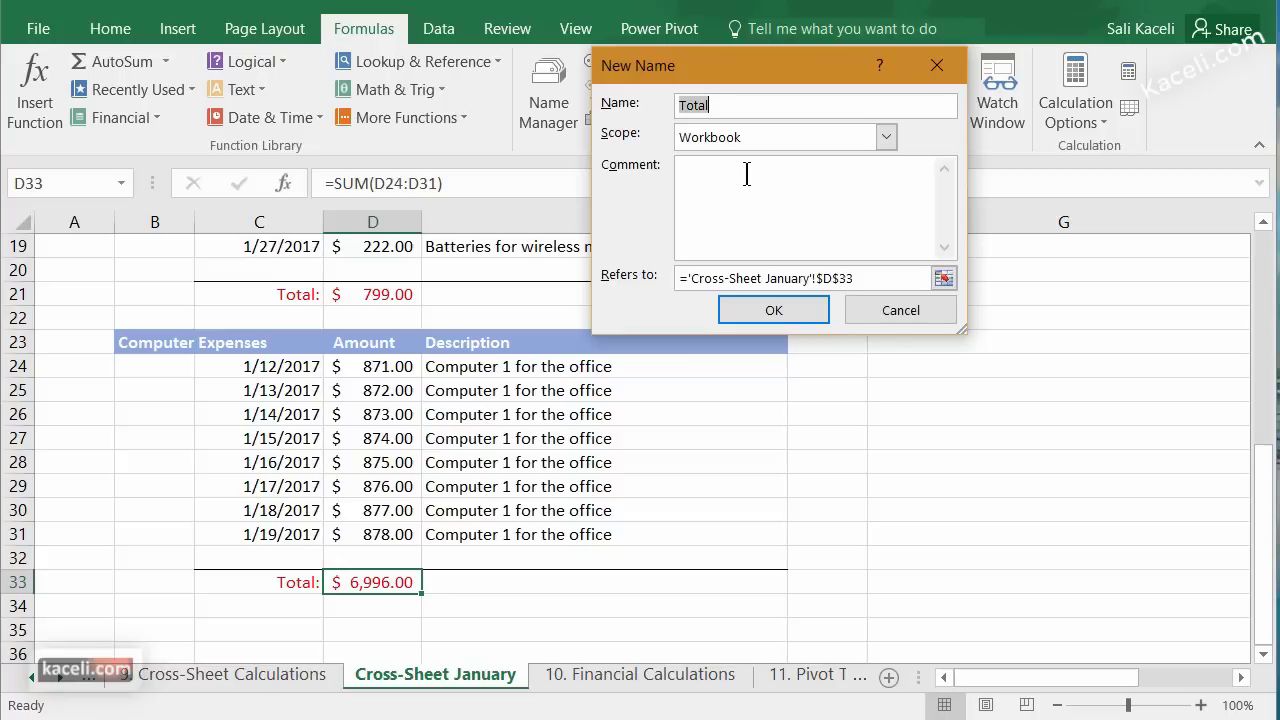
text(January Expenses)
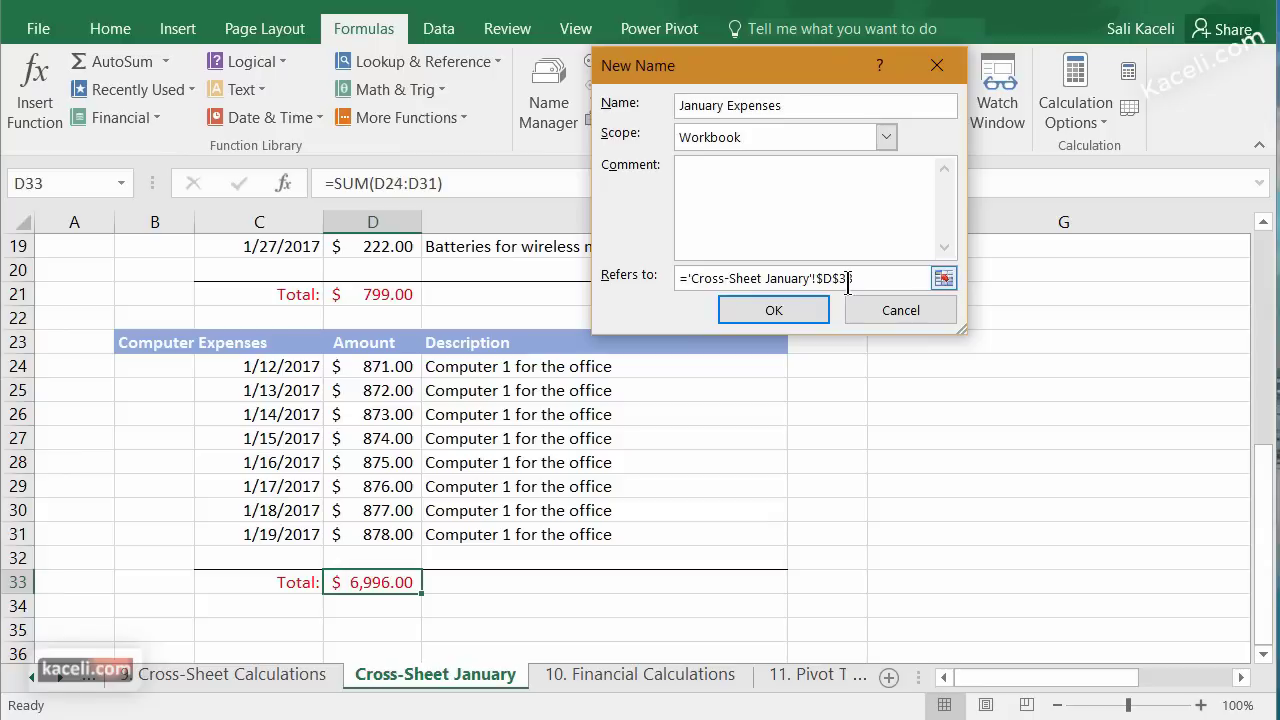
click(774, 310)
key(Return)
text(januaryExpenses)
click(805, 316)
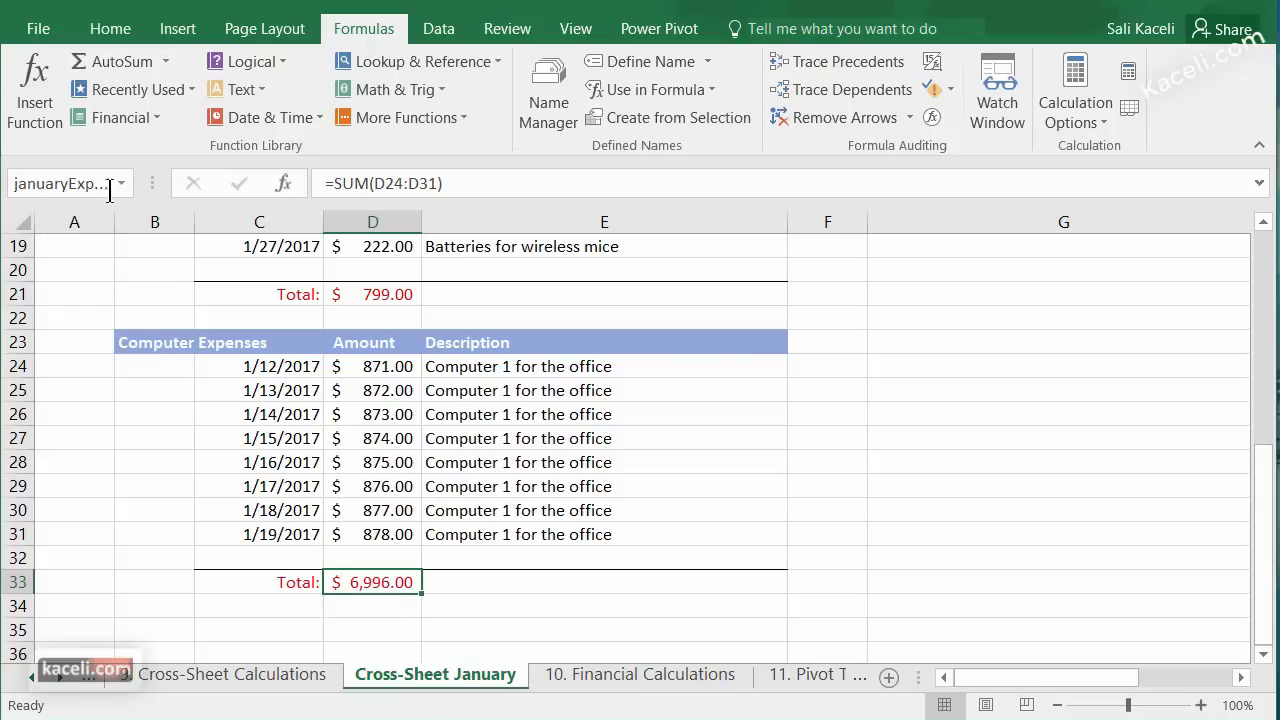
- Insert januaryExpenses into B9 via Use in Formula, showing $6,996.00
click(262, 688)
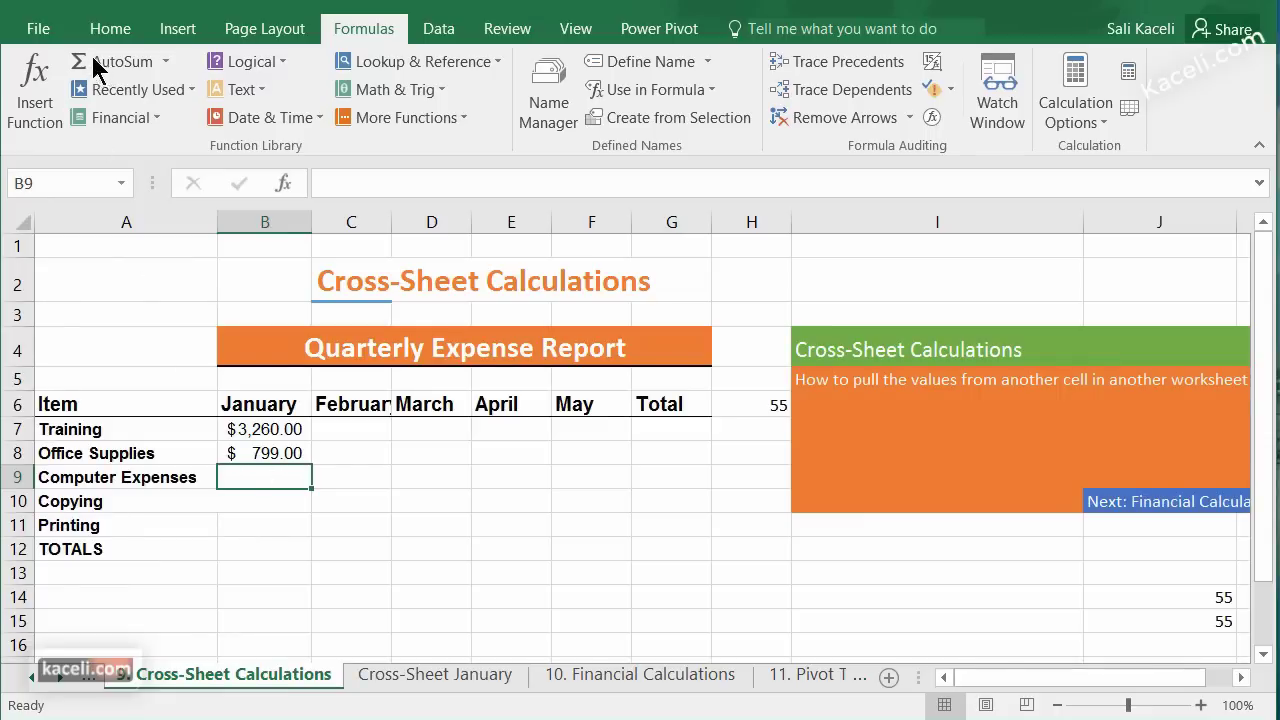
click(106, 29)
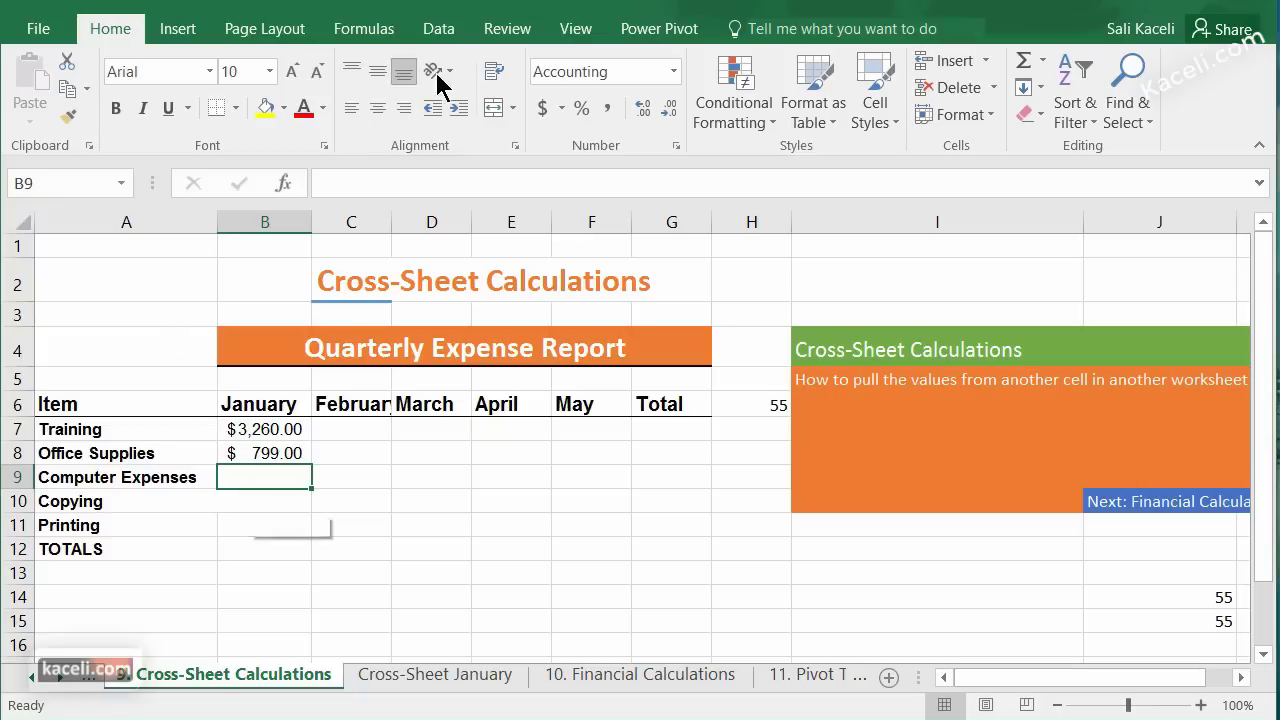
click(376, 38)
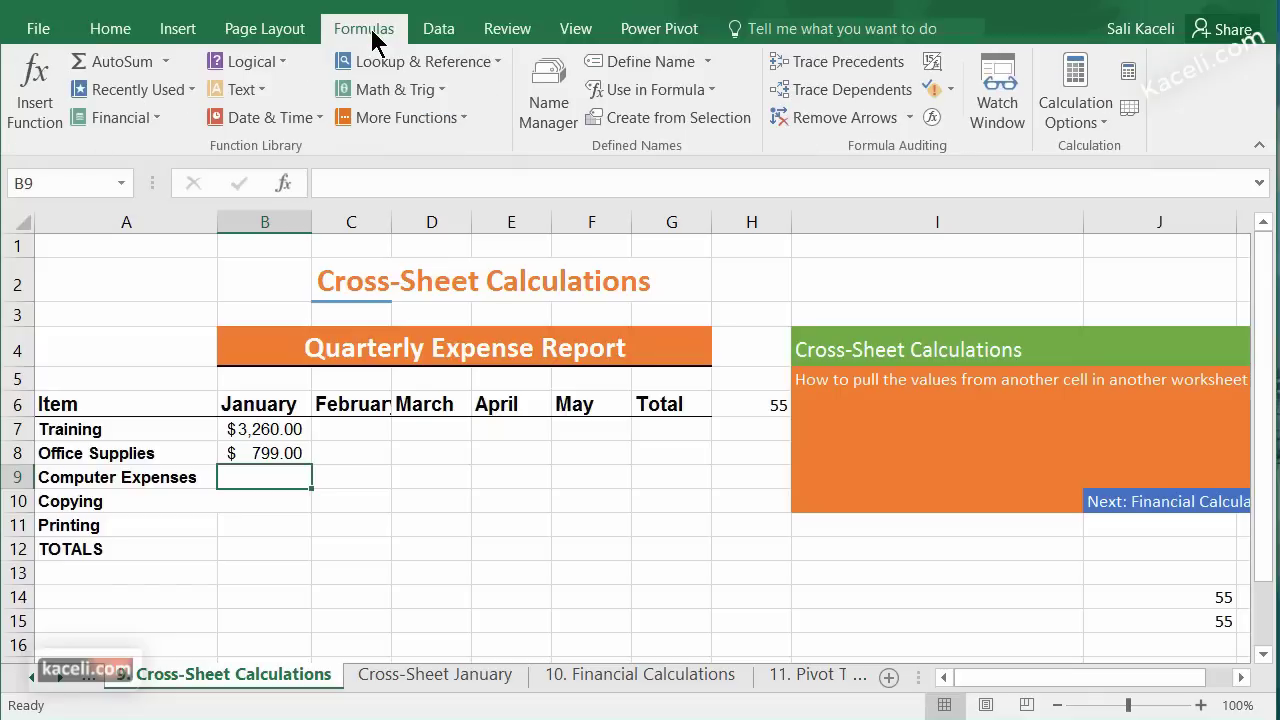
click(716, 92)
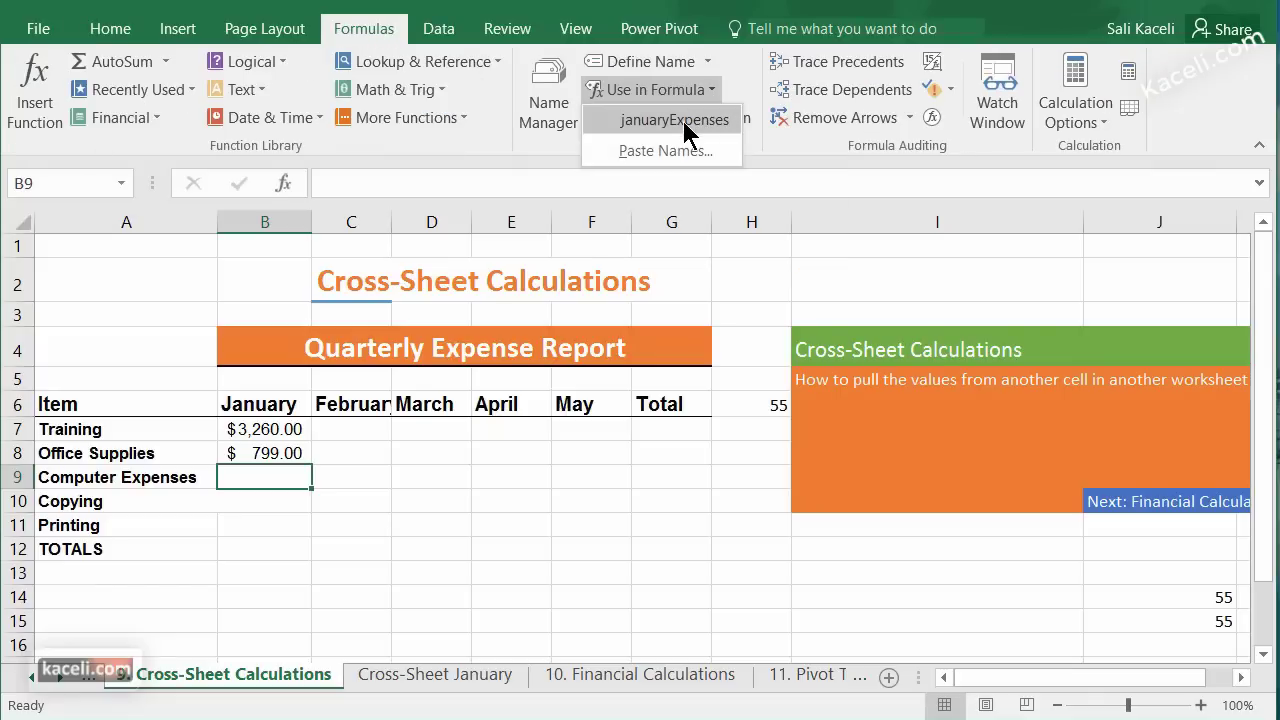
click(683, 121)
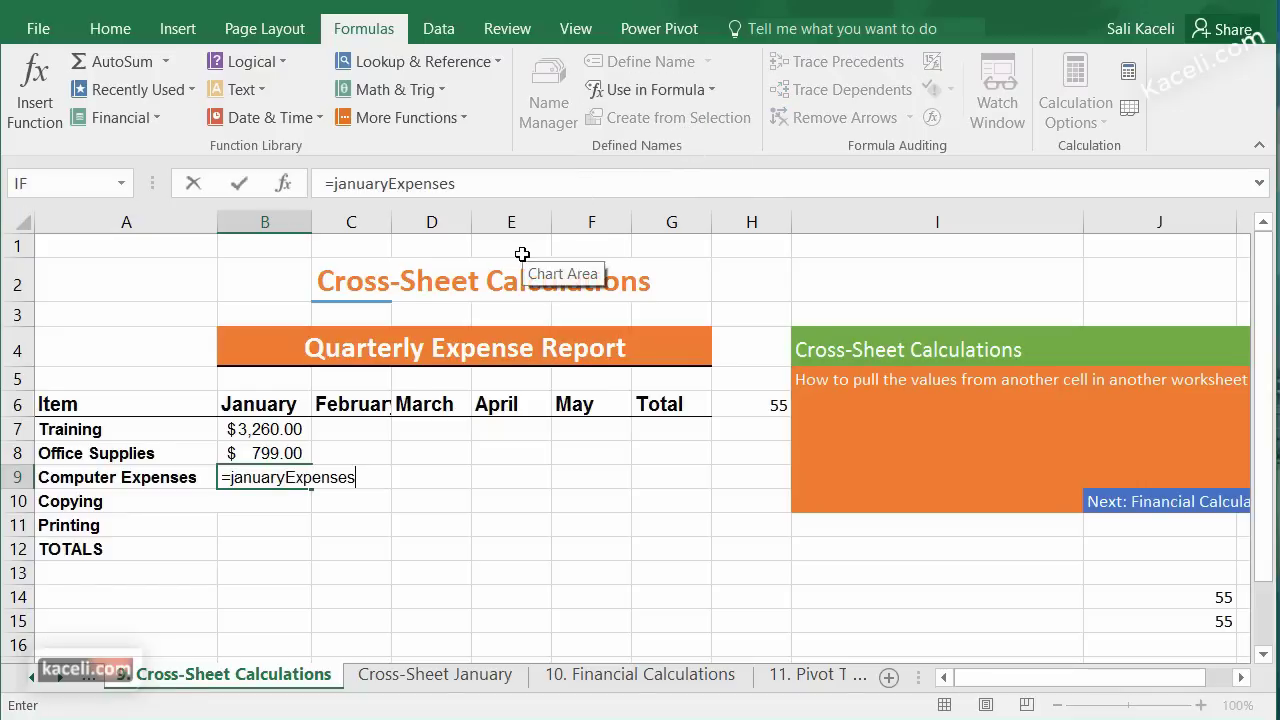
key(Return)
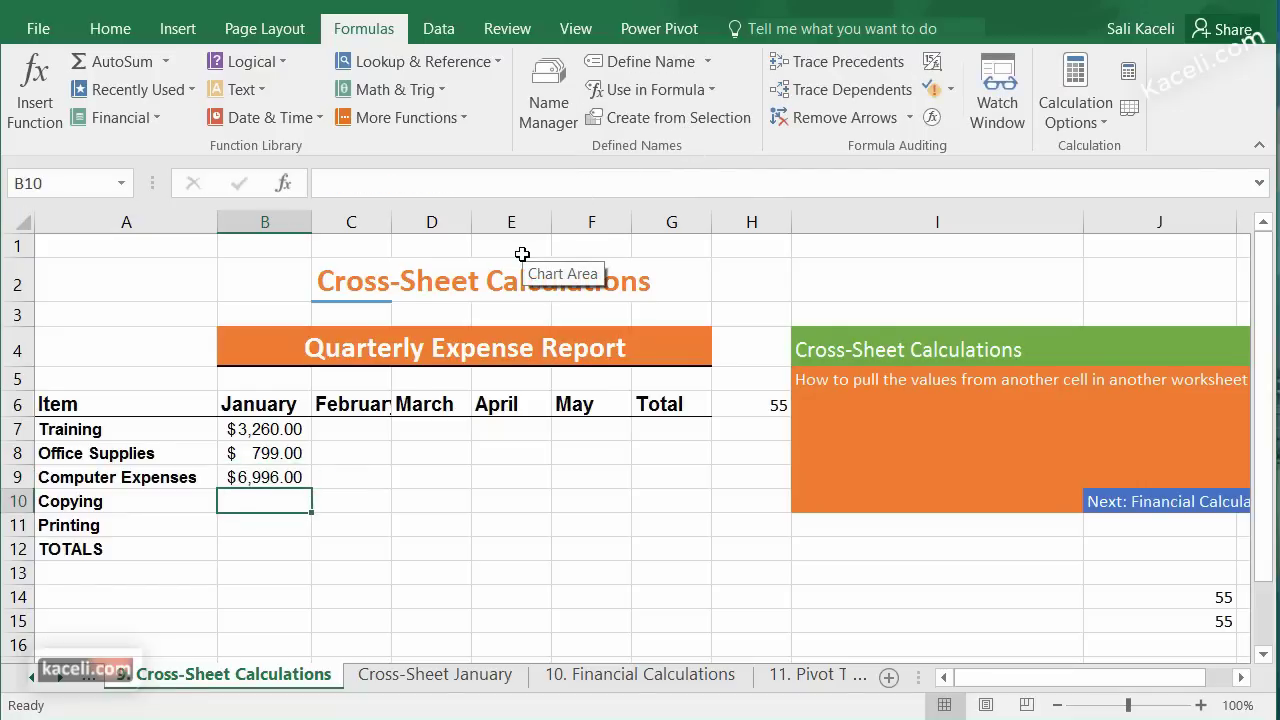
- Re-enter B9 as =januaryExpenses using the formula autocomplete suggestion
click(285, 477)
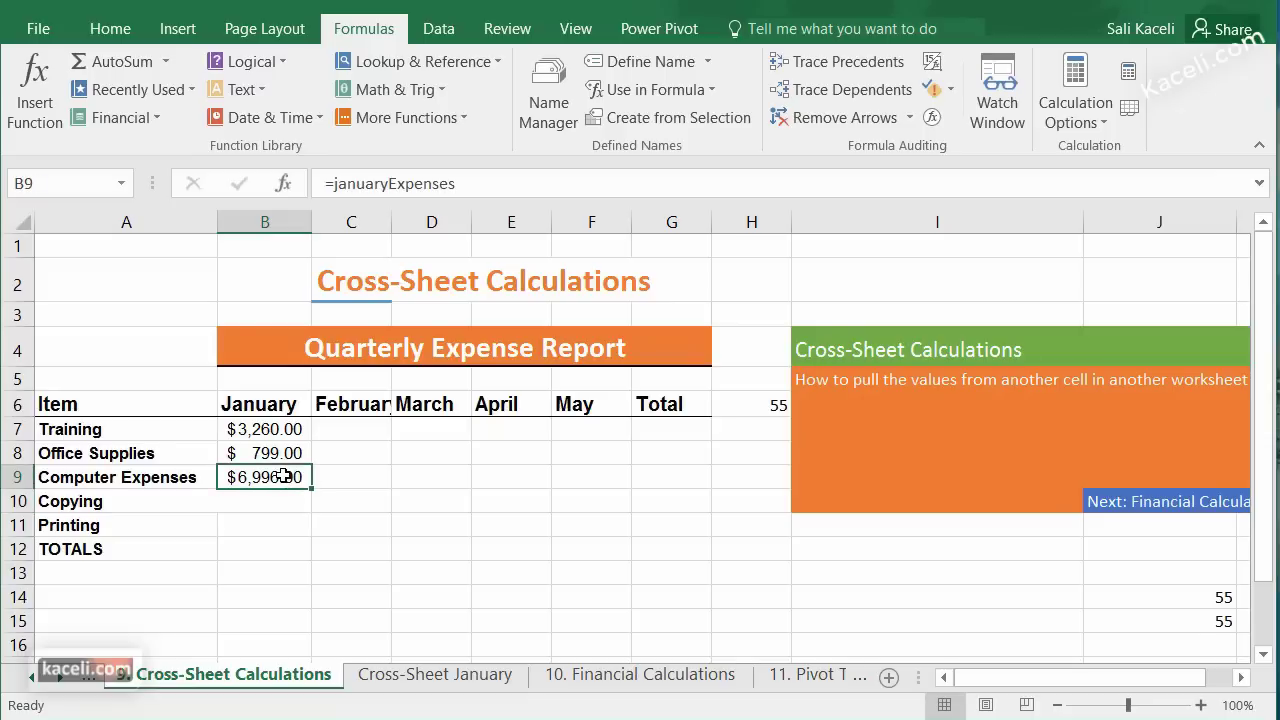
key(BackSpace)
text(=j)
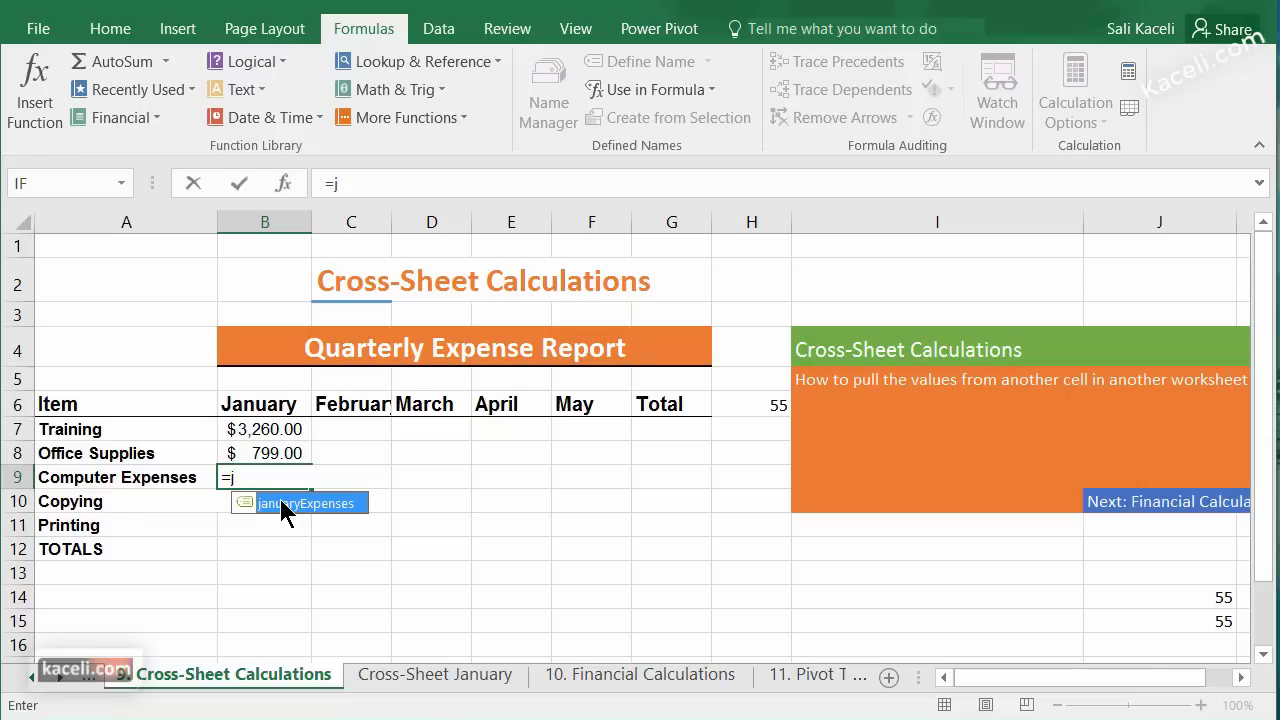
double_click(283, 505)
key(Return)
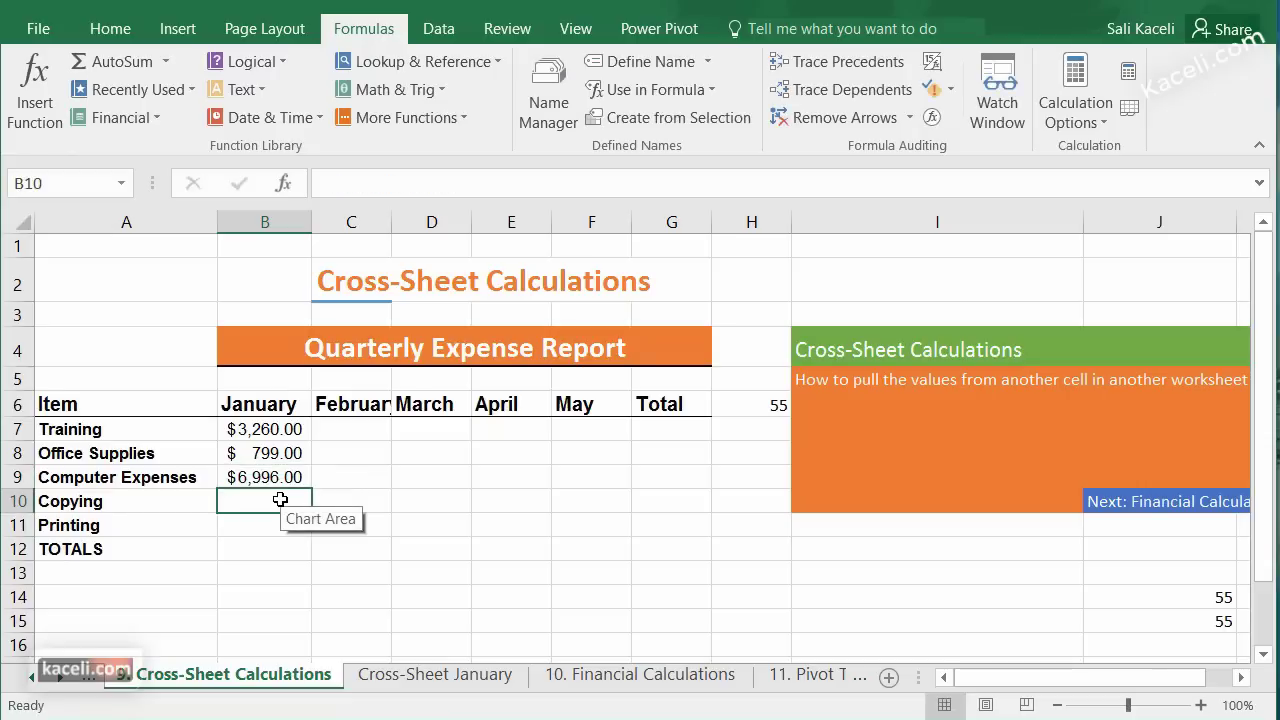
- Change the last computer expense in D31 on Cross-Sheet January to 999
click(262, 476)
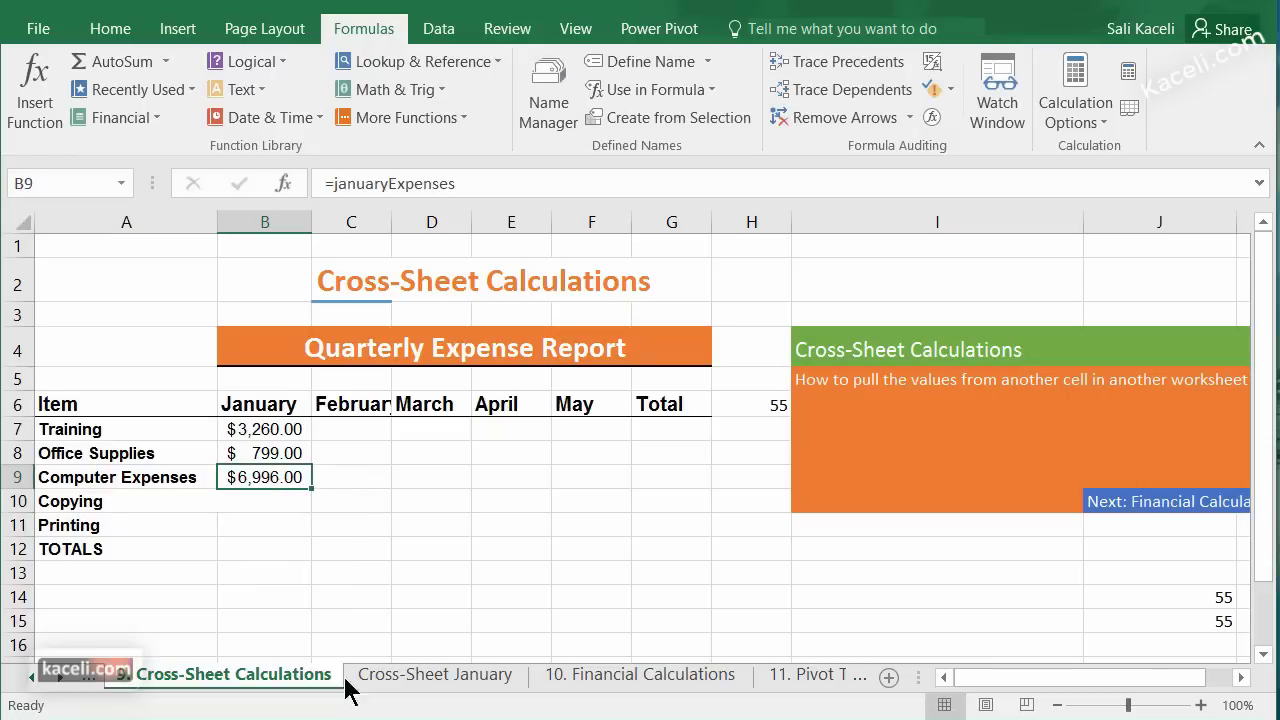
click(469, 686)
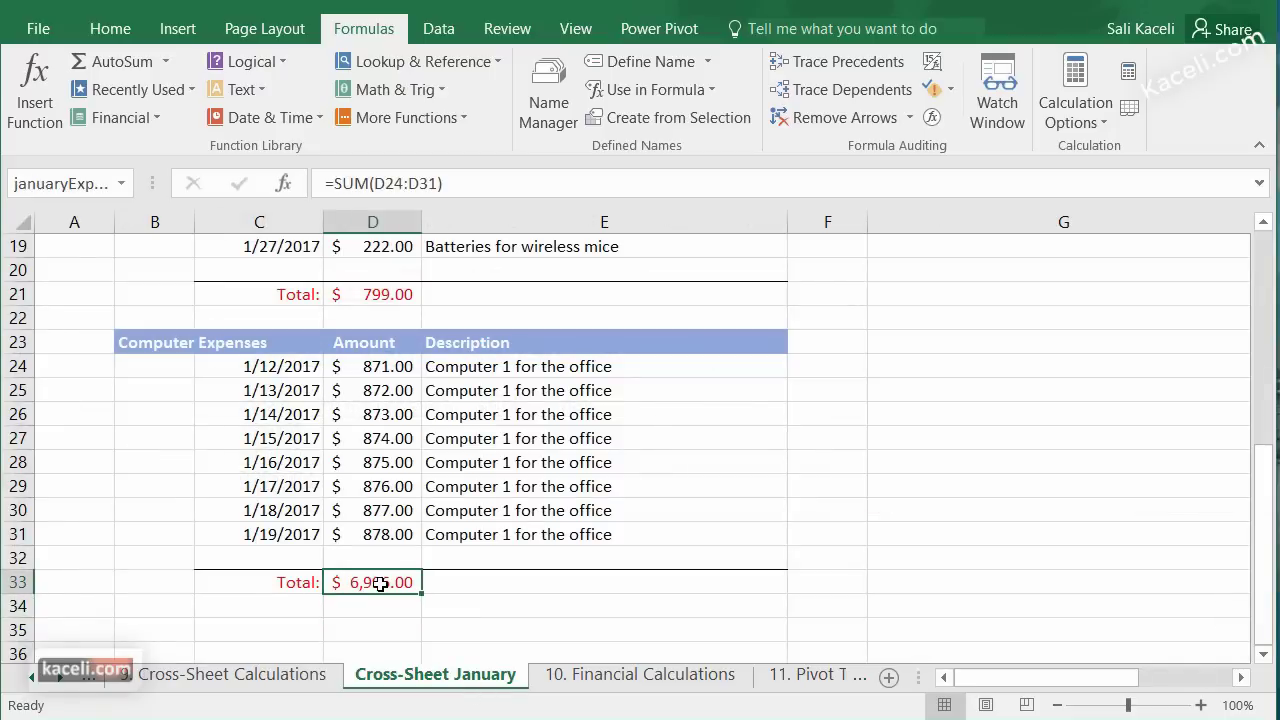
click(398, 535)
text(999)
key(Return)
click(377, 585)
- Verify the report's Computer Expenses January cell B9 now shows $7,117.00
click(286, 680)
click(278, 502)
click(285, 481)
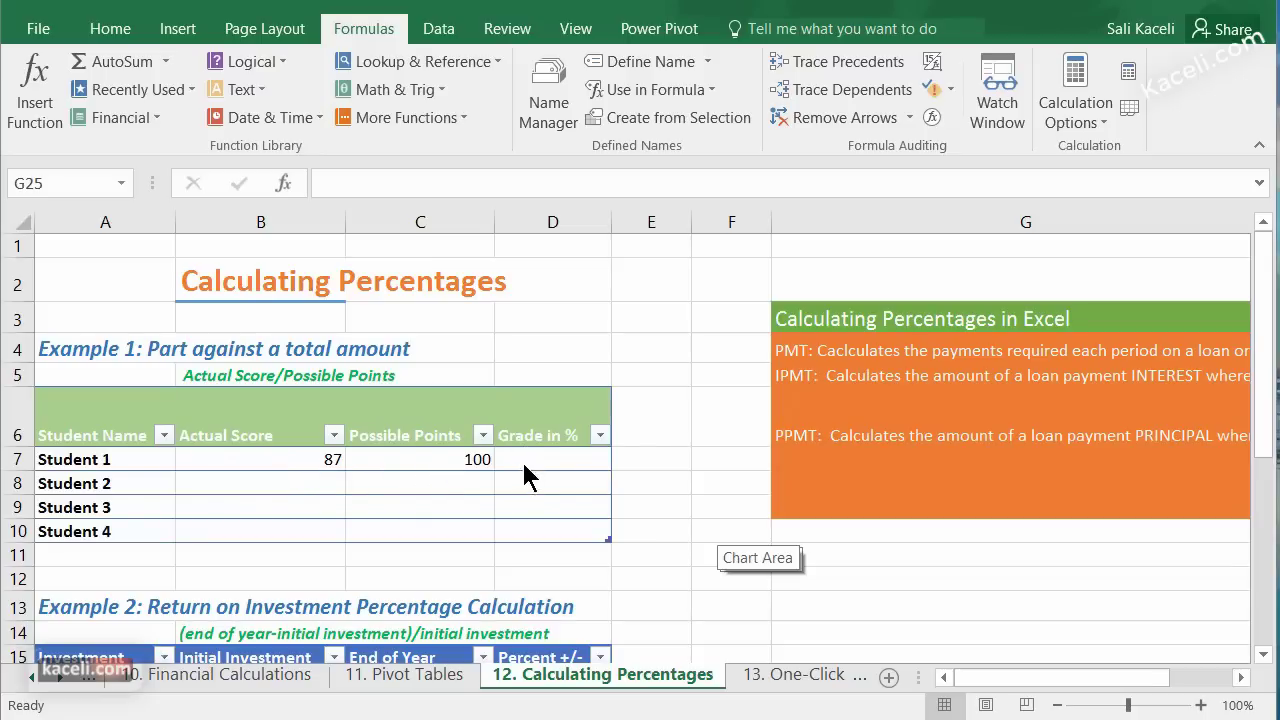
scroll(660, 470, down, 2)
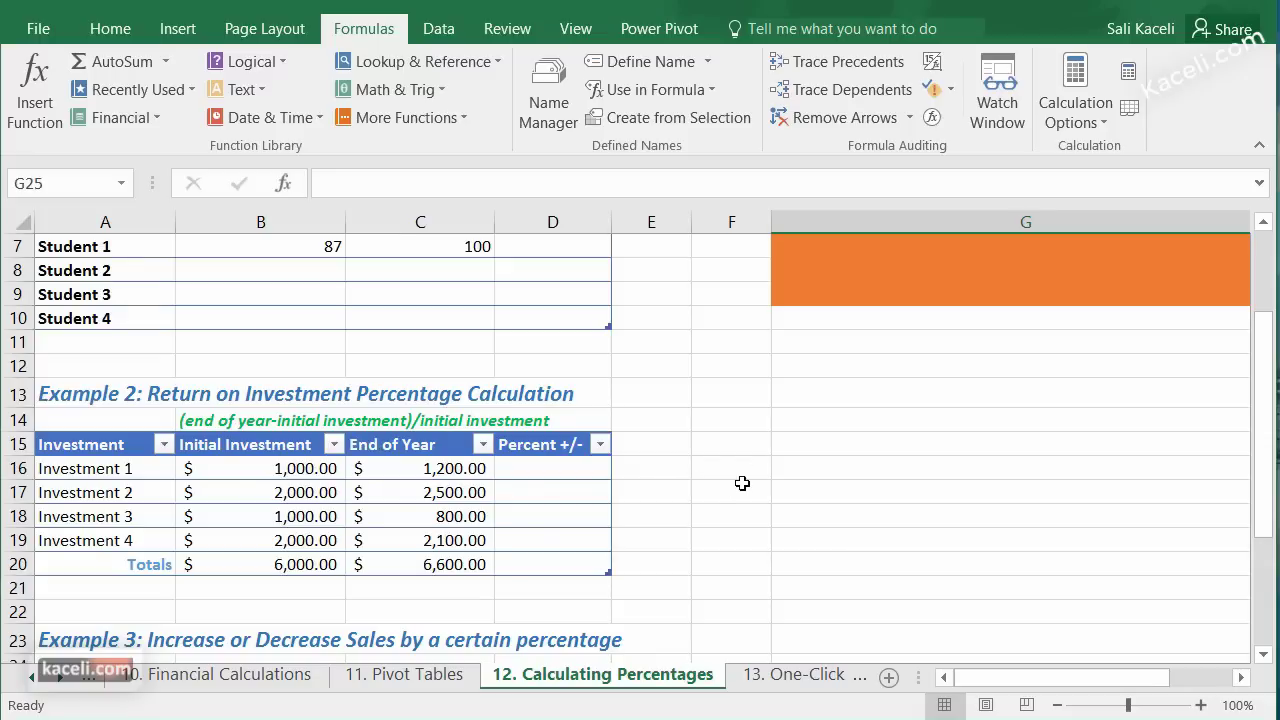
scroll(729, 506, down, 2)
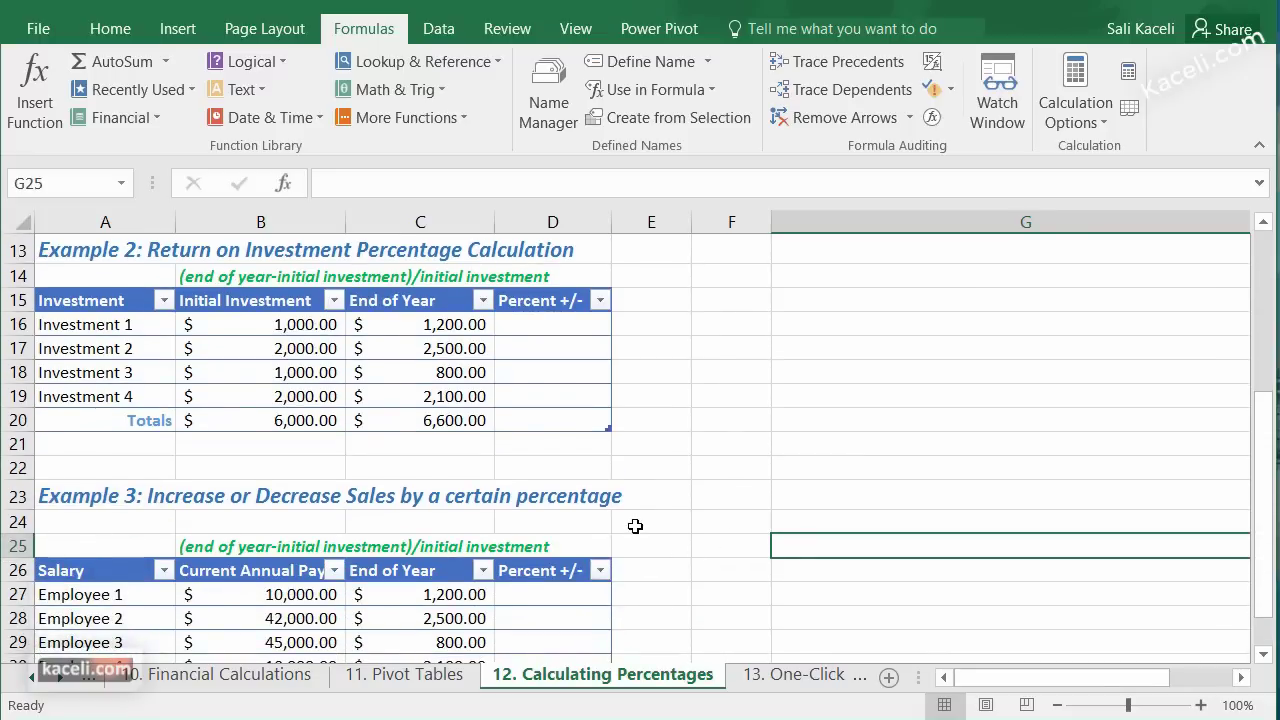
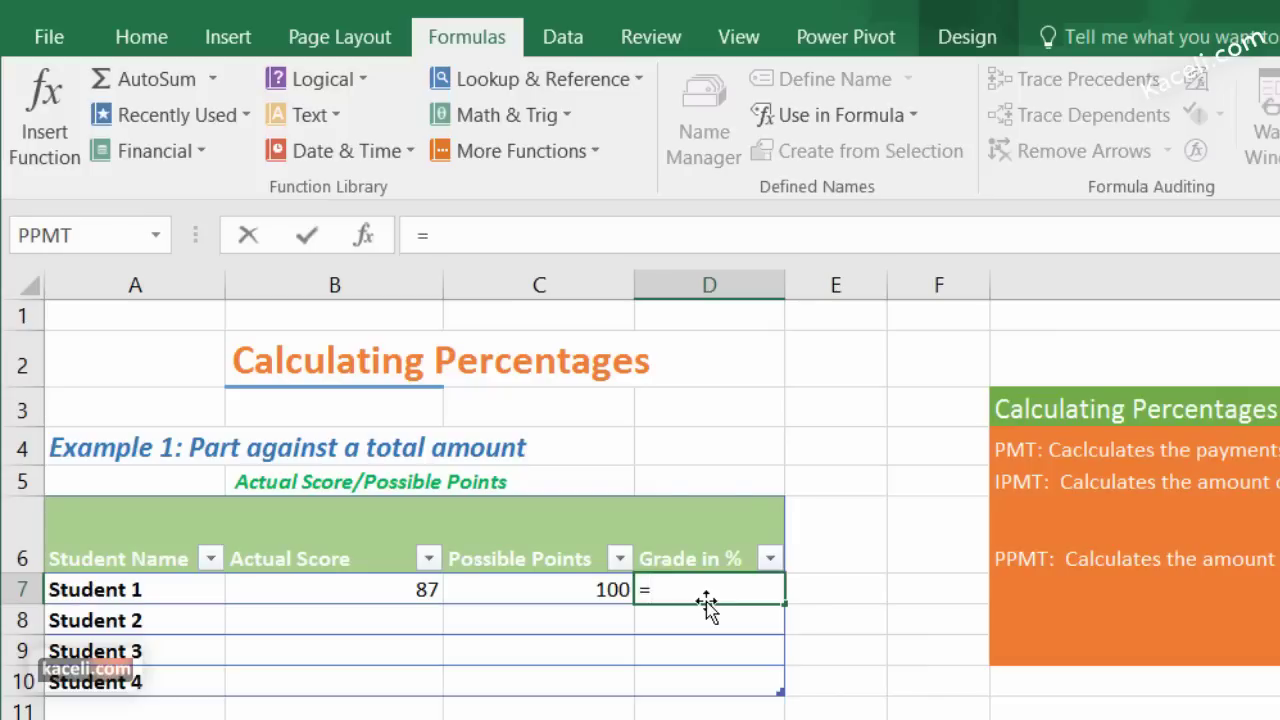
- Enter =B7/C7 in D7 so Student 1's grade shows 87%, then select D7:D10
click(392, 594)
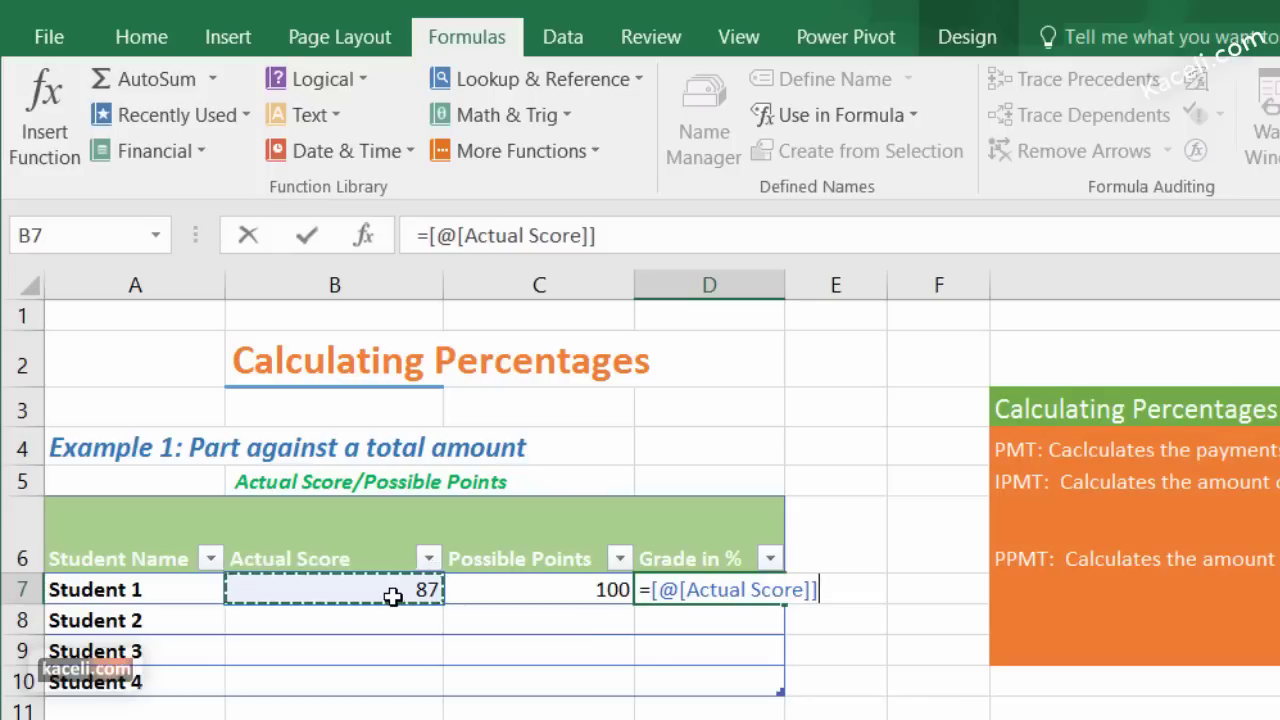
key(BackSpace)
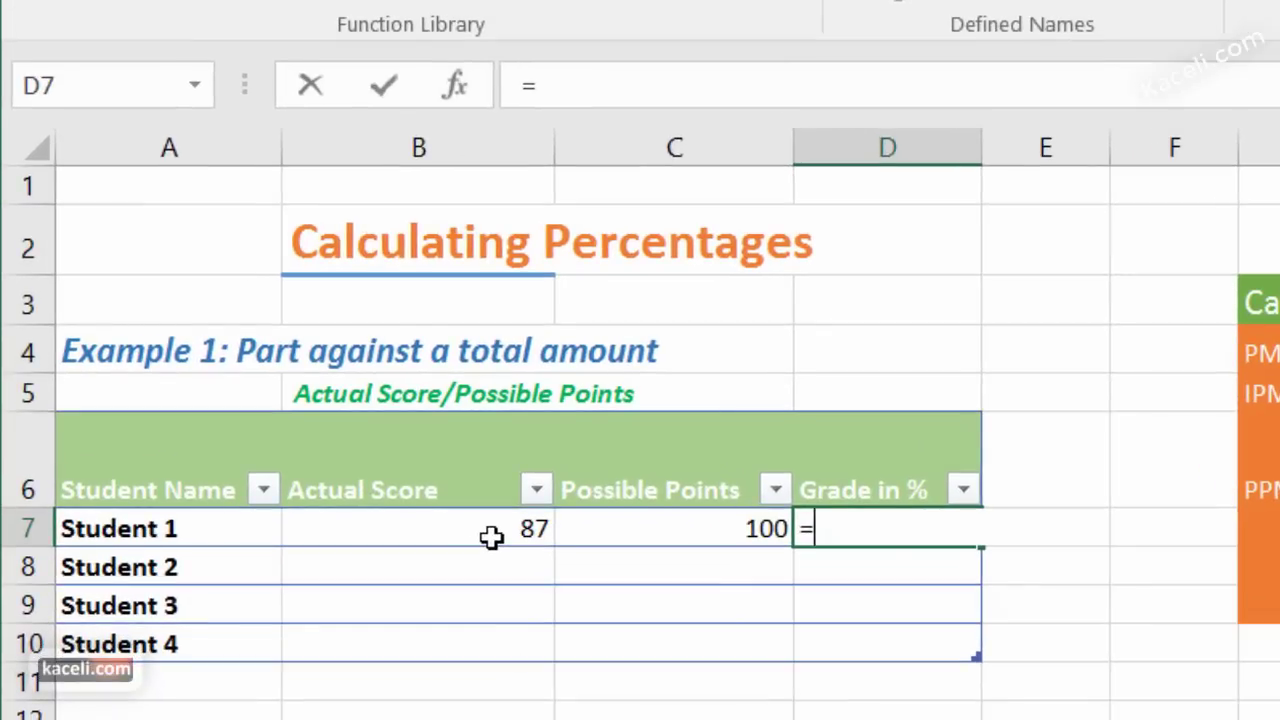
text(b7/)
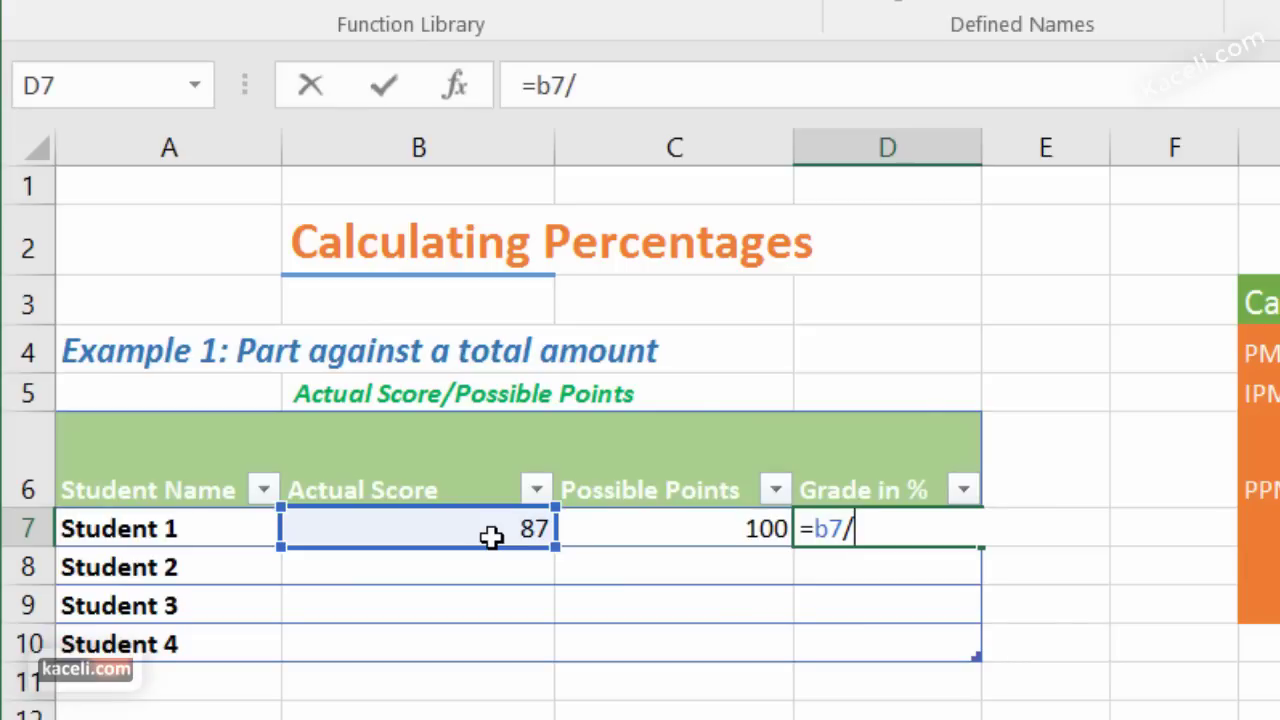
text(c7)
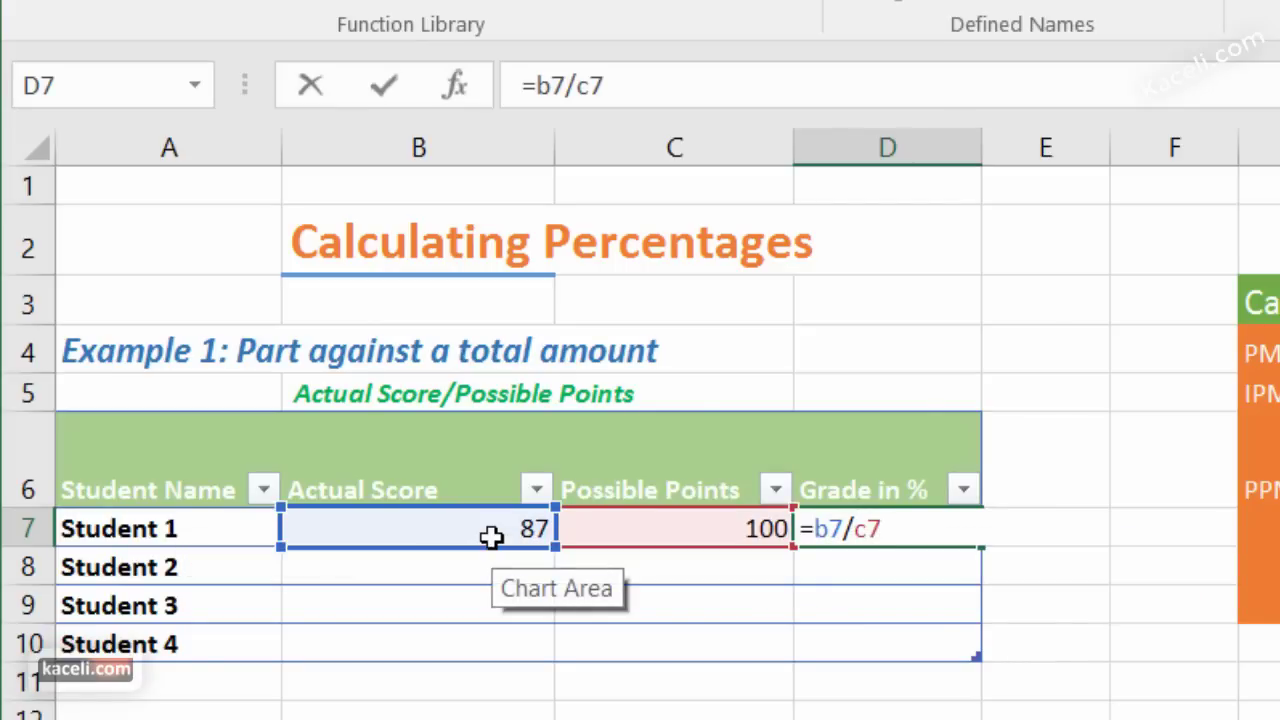
key(Return)
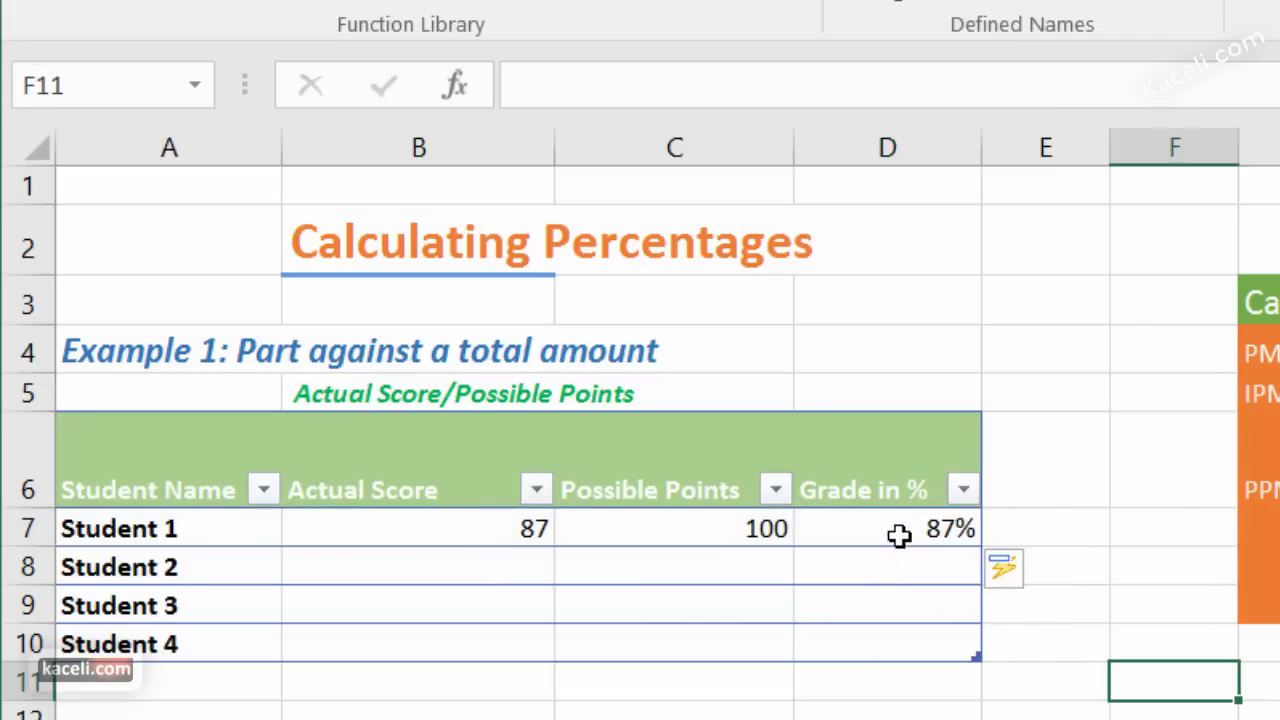
click(899, 536)
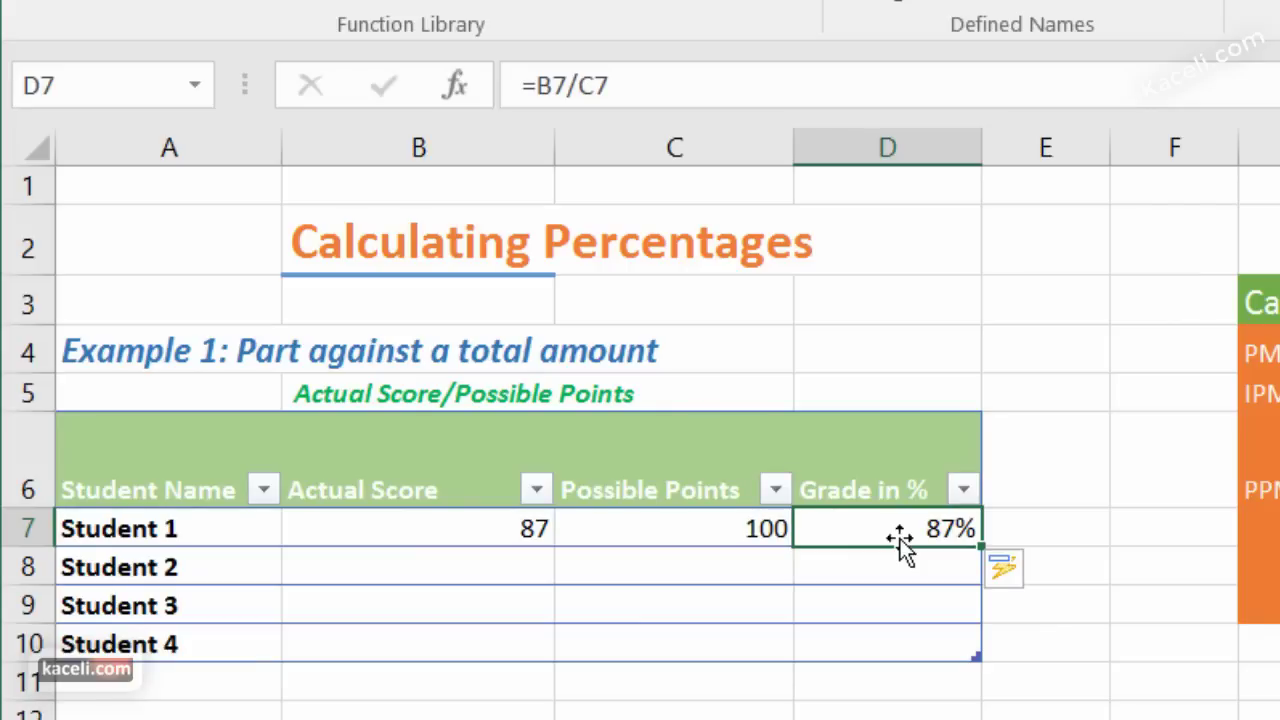
drag(903, 536, 883, 651)
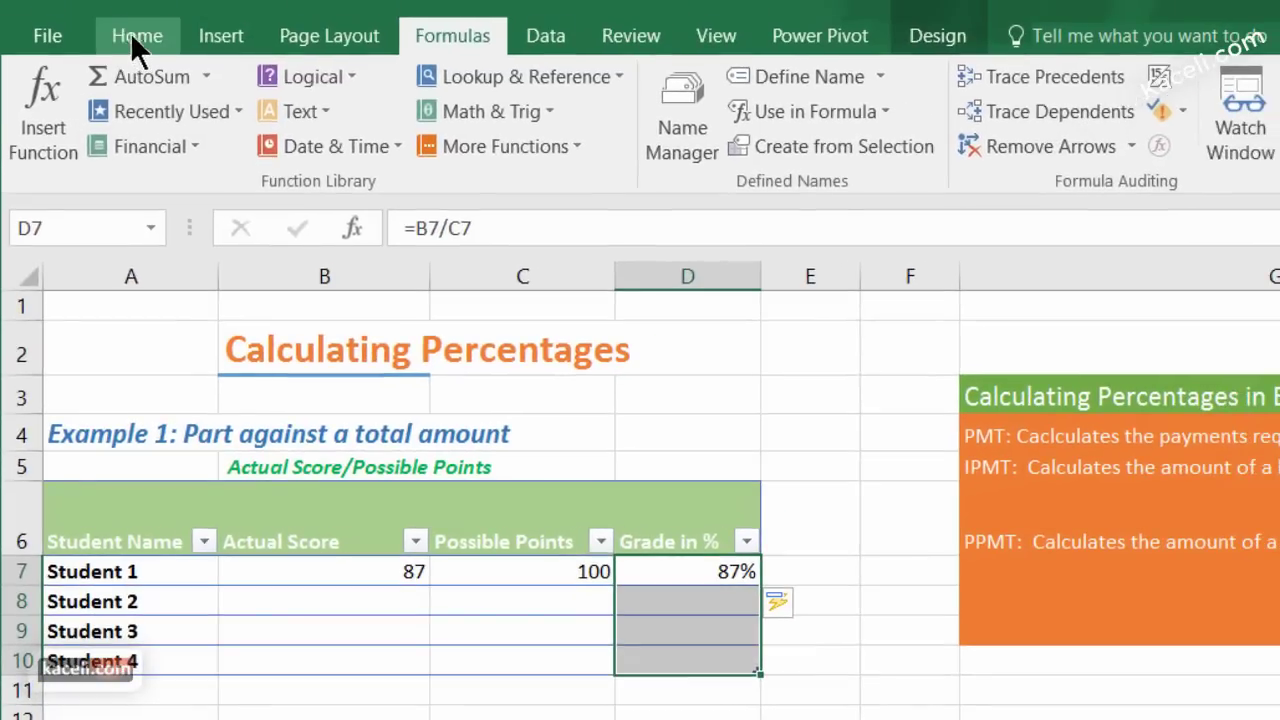
- Apply the Percentage format to D7:D10 so Student 1's grade reads 87.00%
click(135, 37)
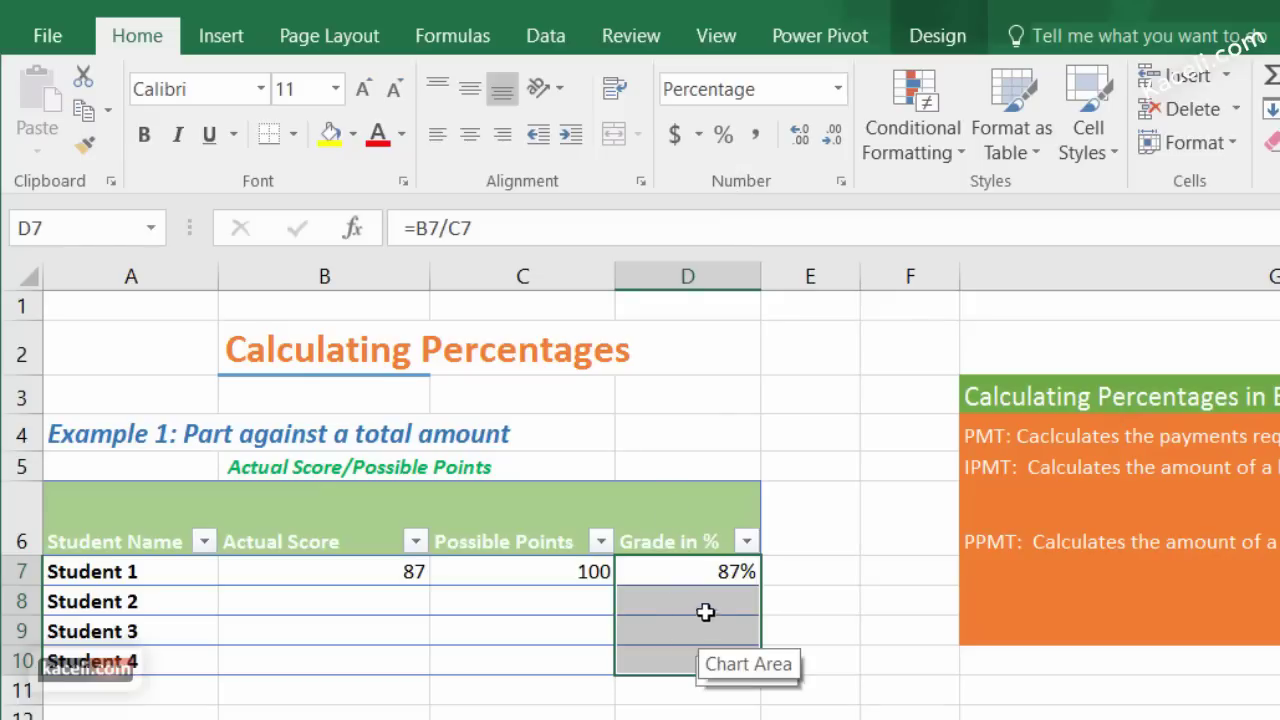
click(838, 89)
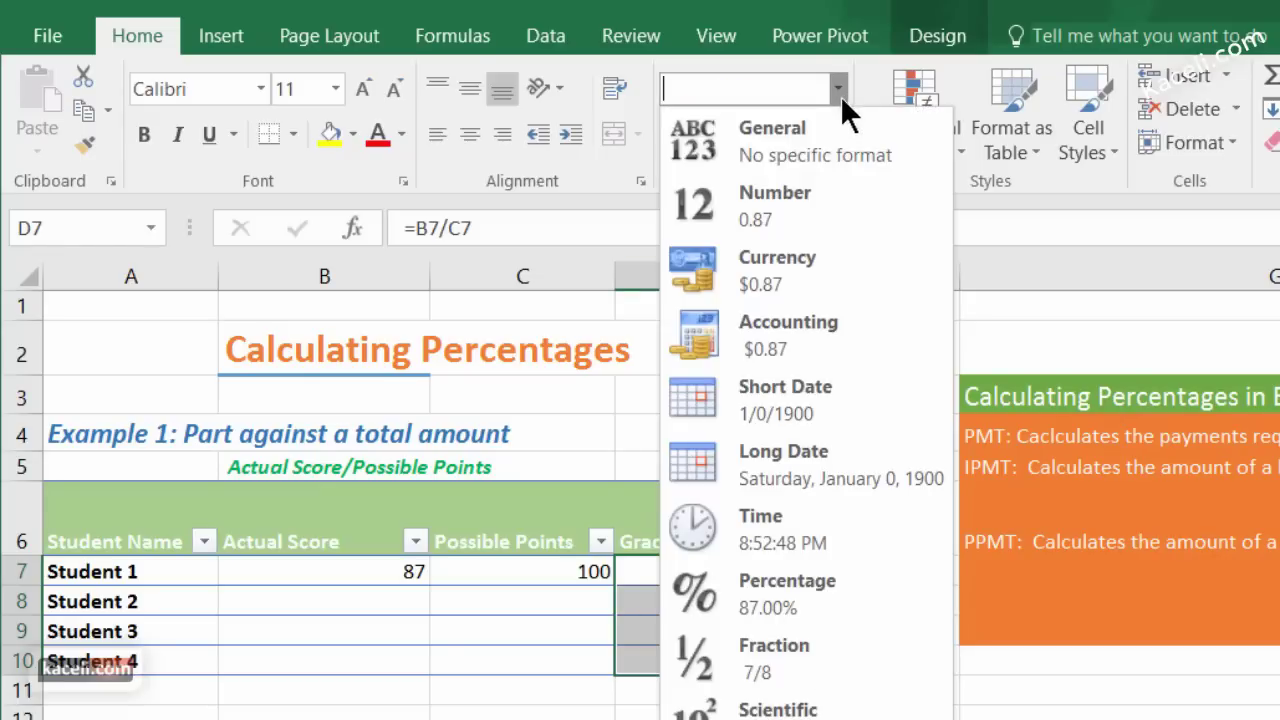
click(781, 592)
click(553, 620)
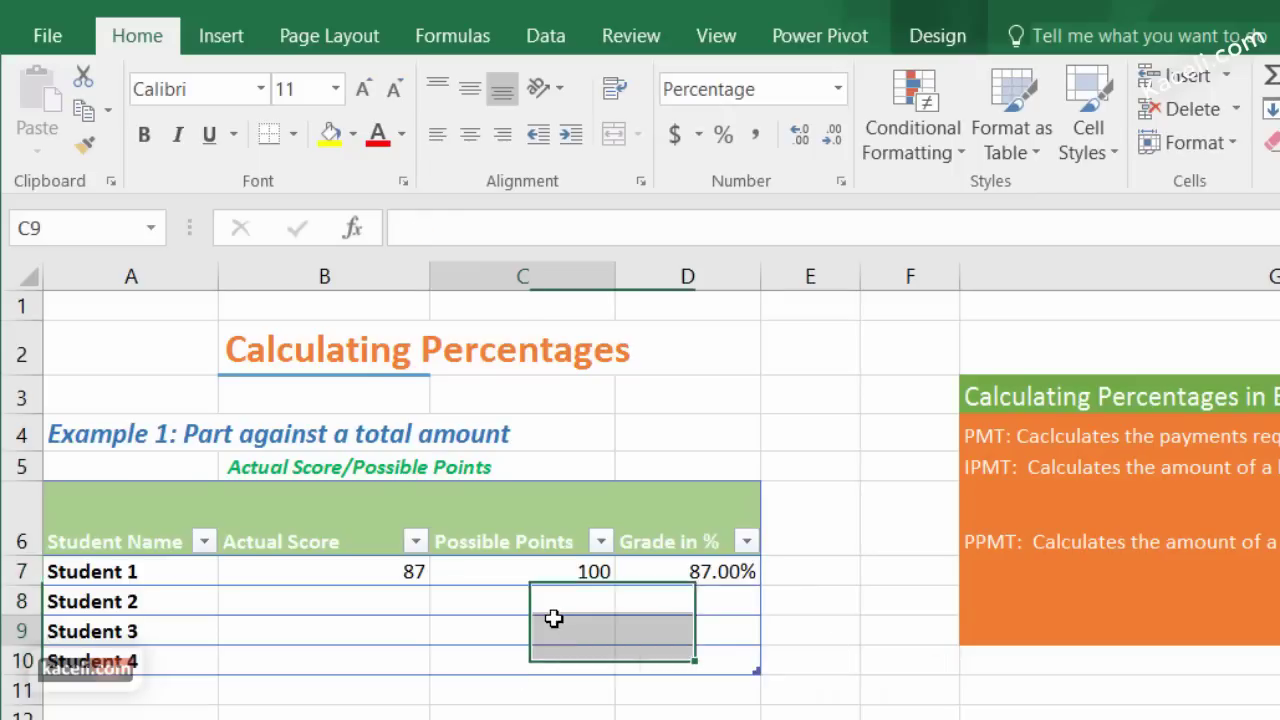
click(720, 580)
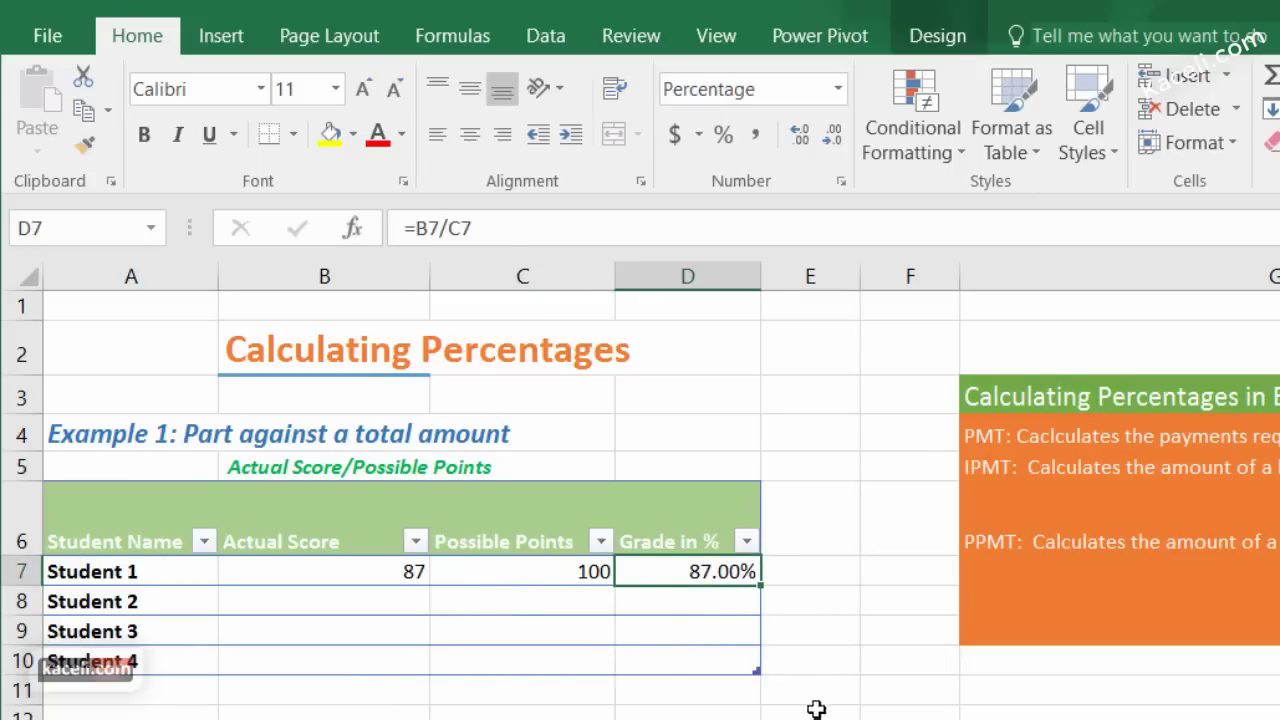
scroll(816, 709, down, 2)
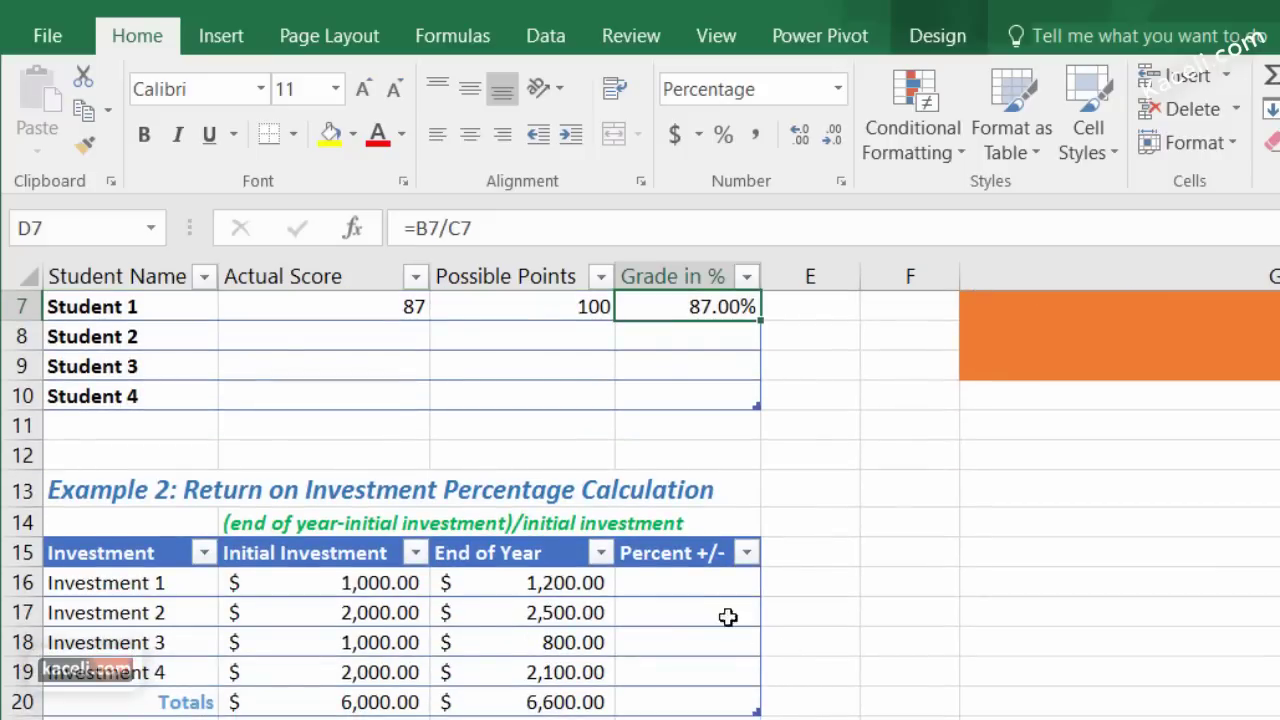
- Check Investment 1's values in B16 and C16, then begin a formula with = in D16
click(680, 581)
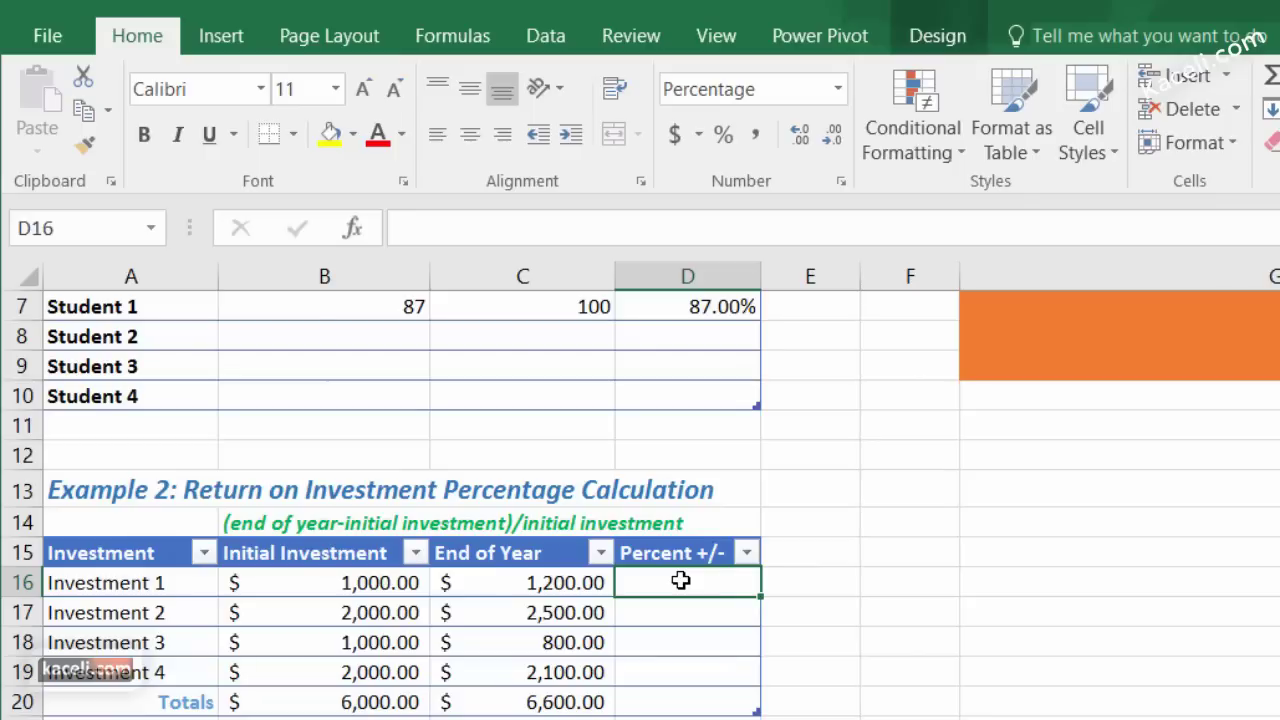
click(364, 585)
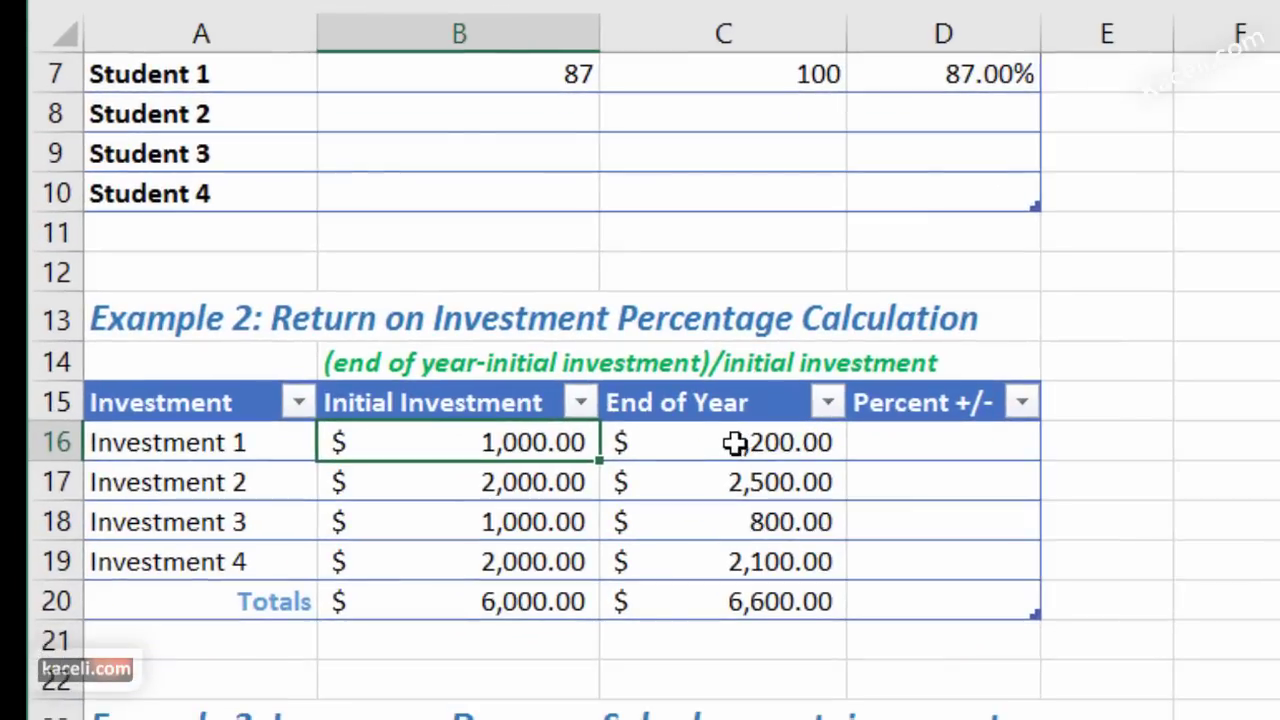
click(533, 583)
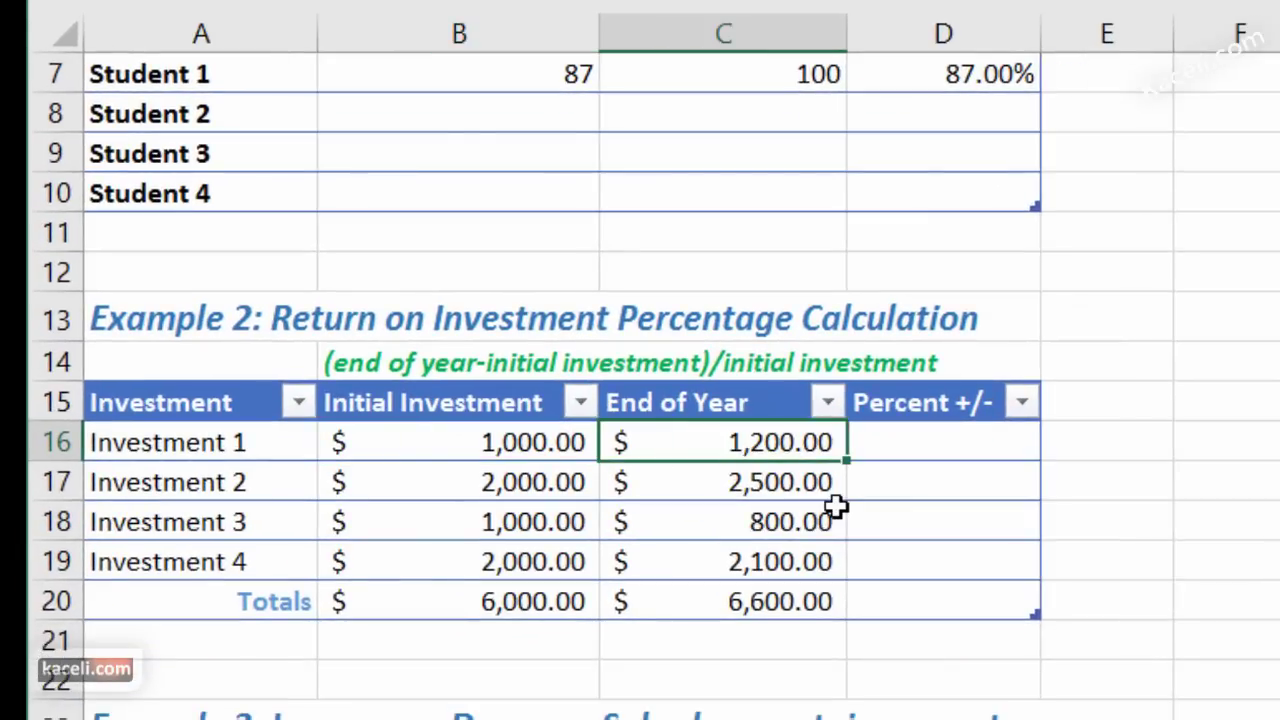
click(913, 456)
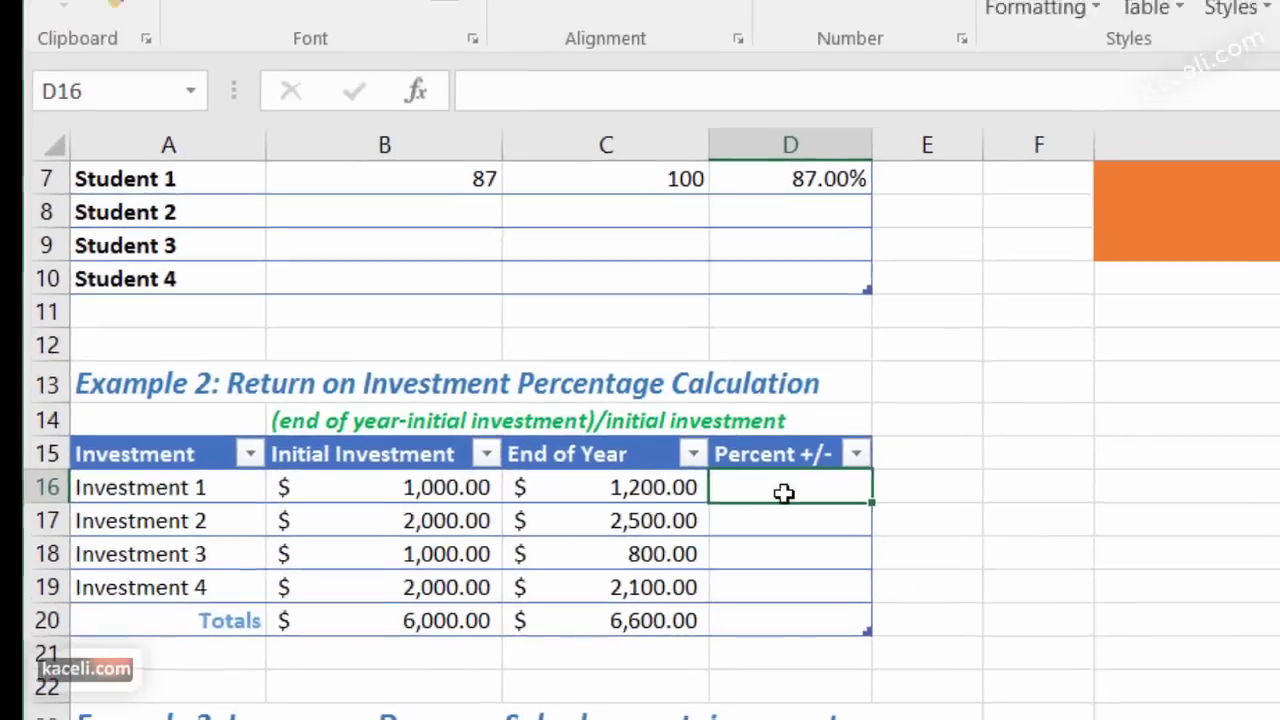
drag(897, 465, 1015, 584)
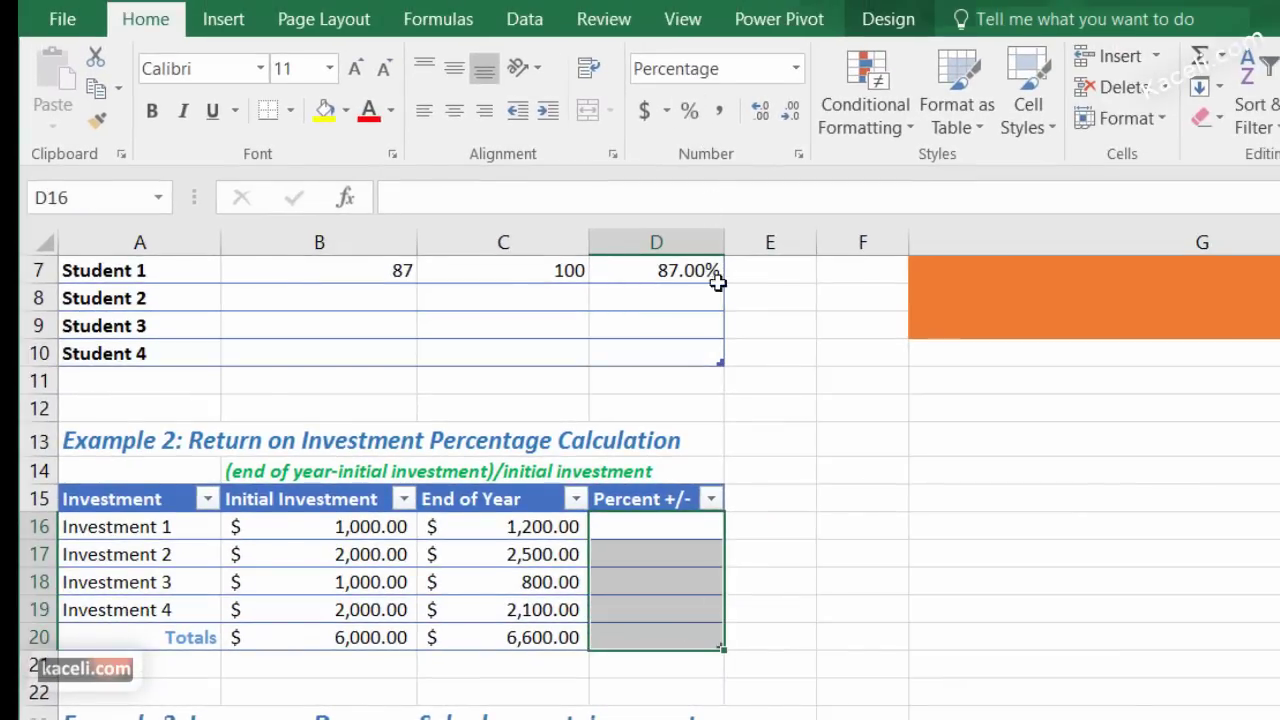
click(650, 532)
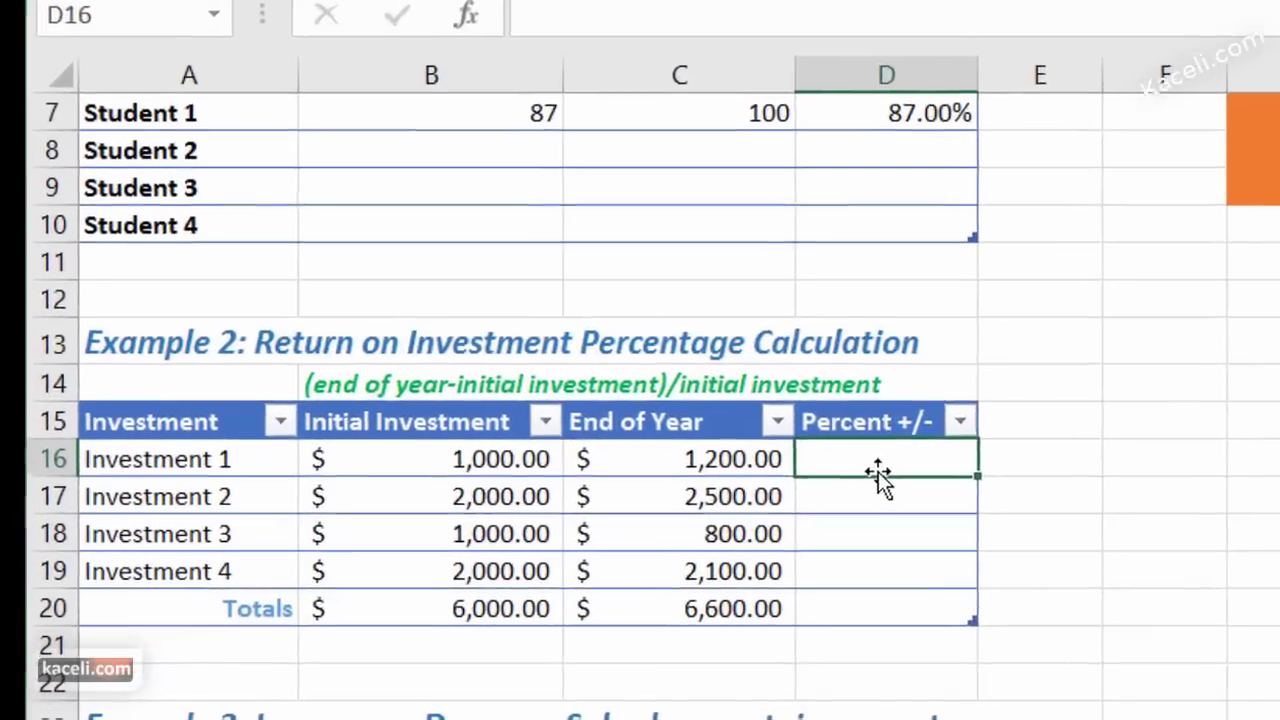
text(=)
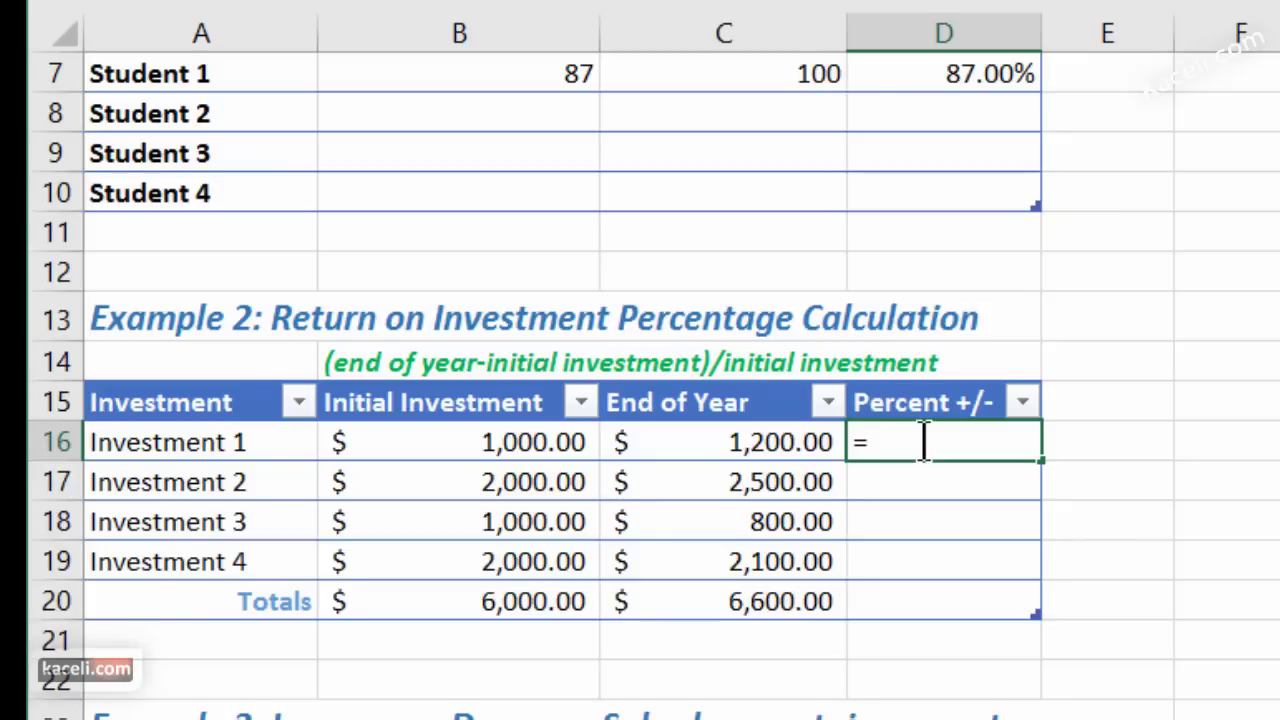
- Complete =(C16-B16)/B16 in D16 for a 20% return and undo the column auto-fill
text((c16)
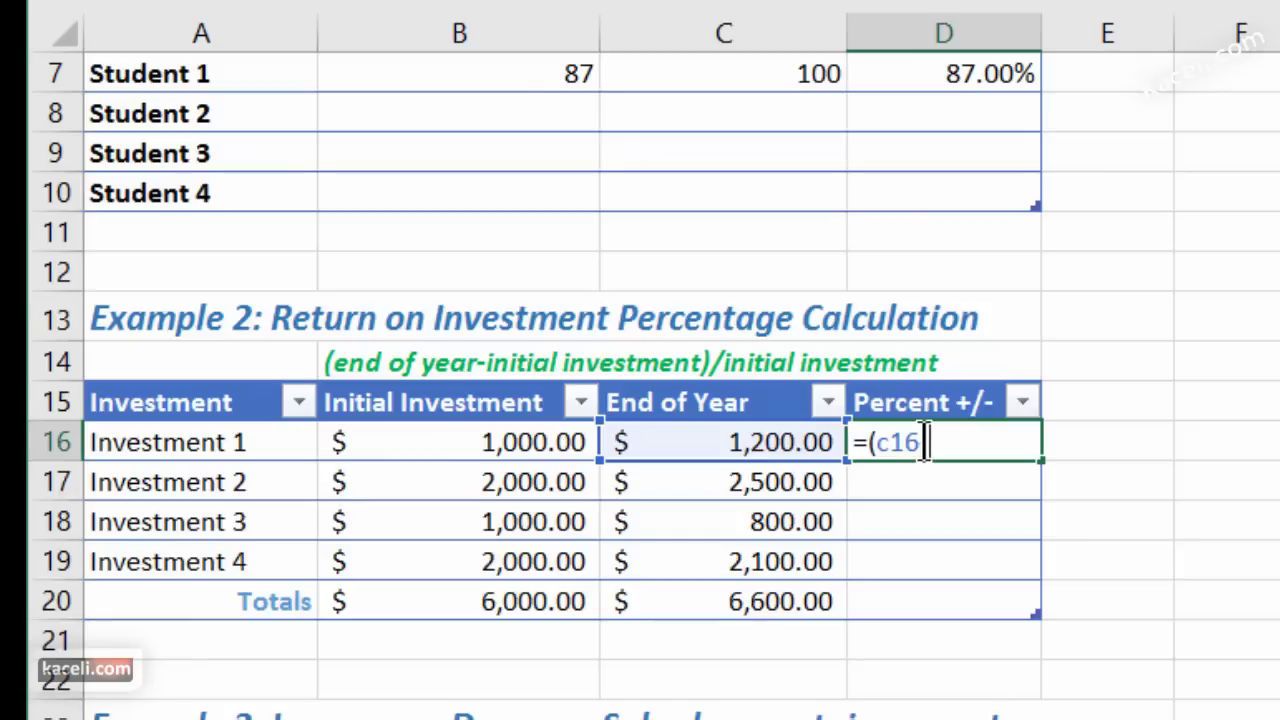
text(-b16)
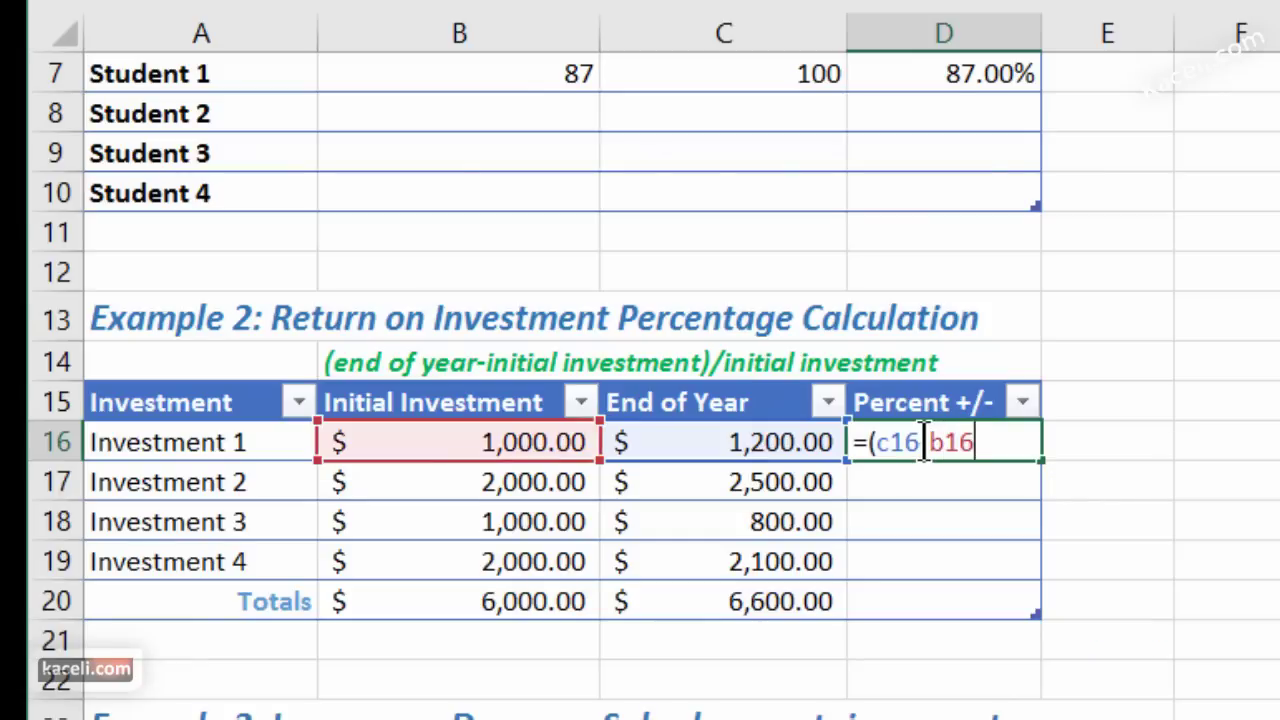
text()/)
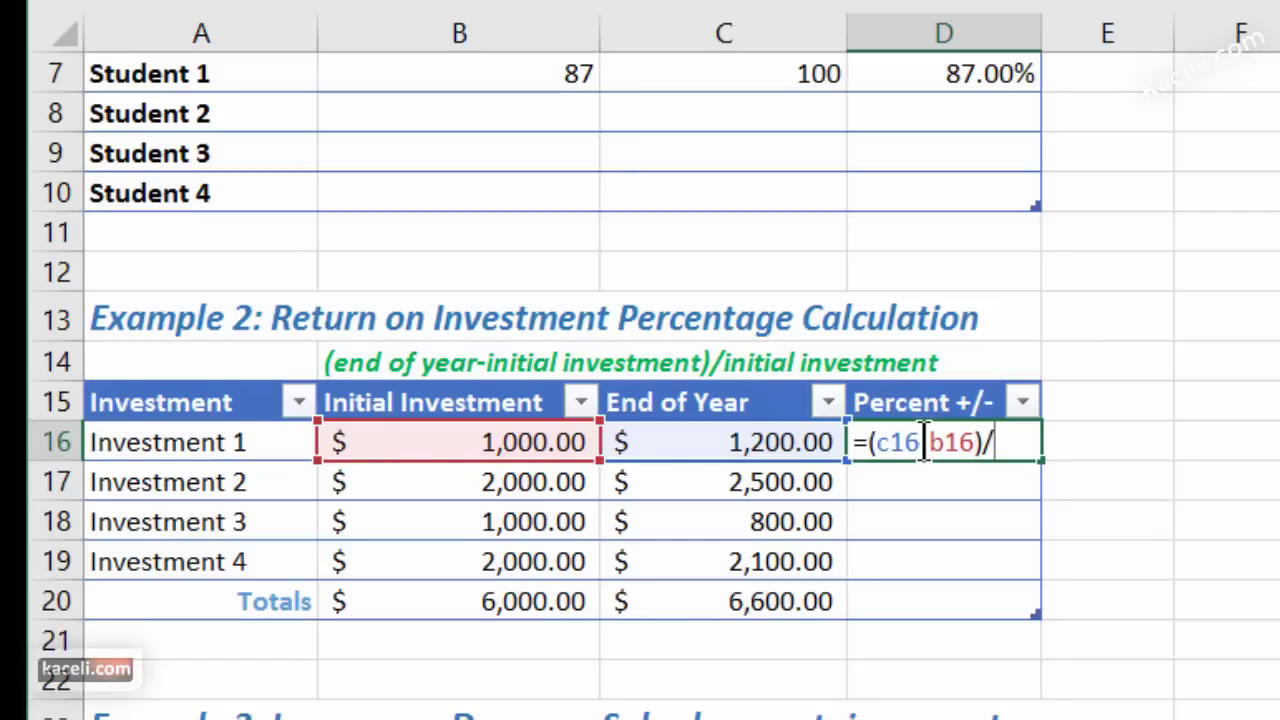
text(b16)
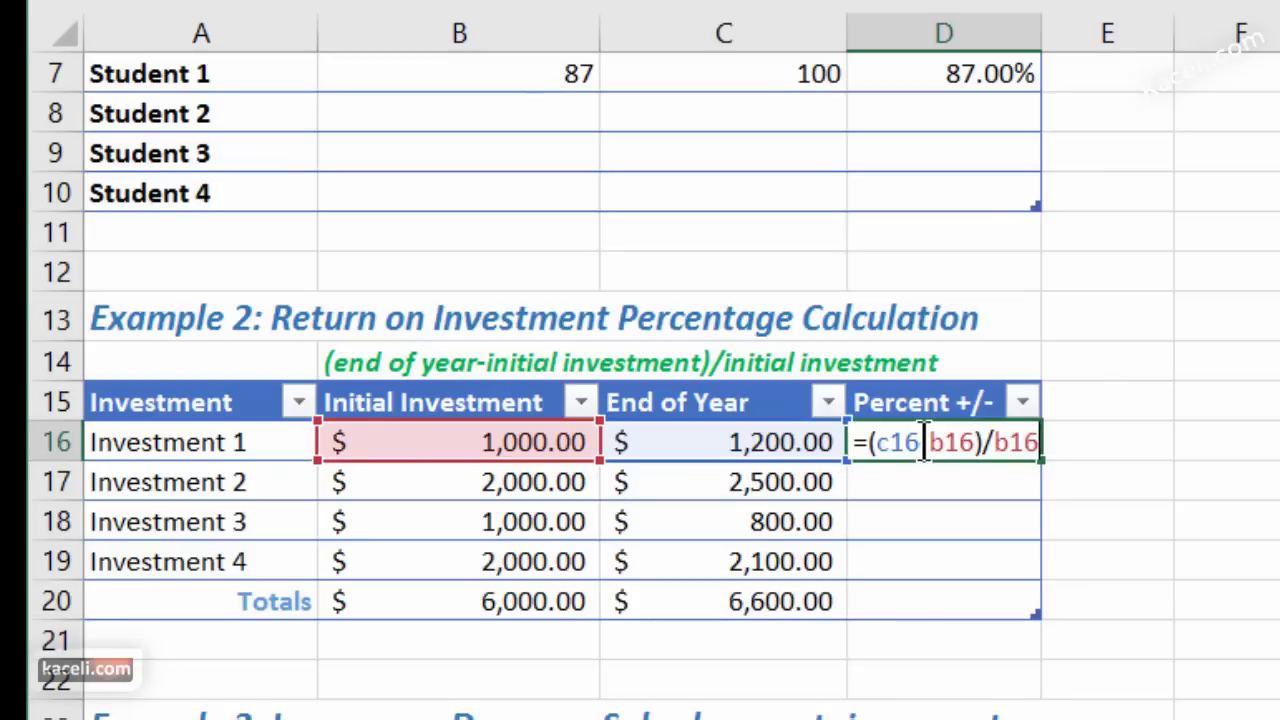
key(Return)
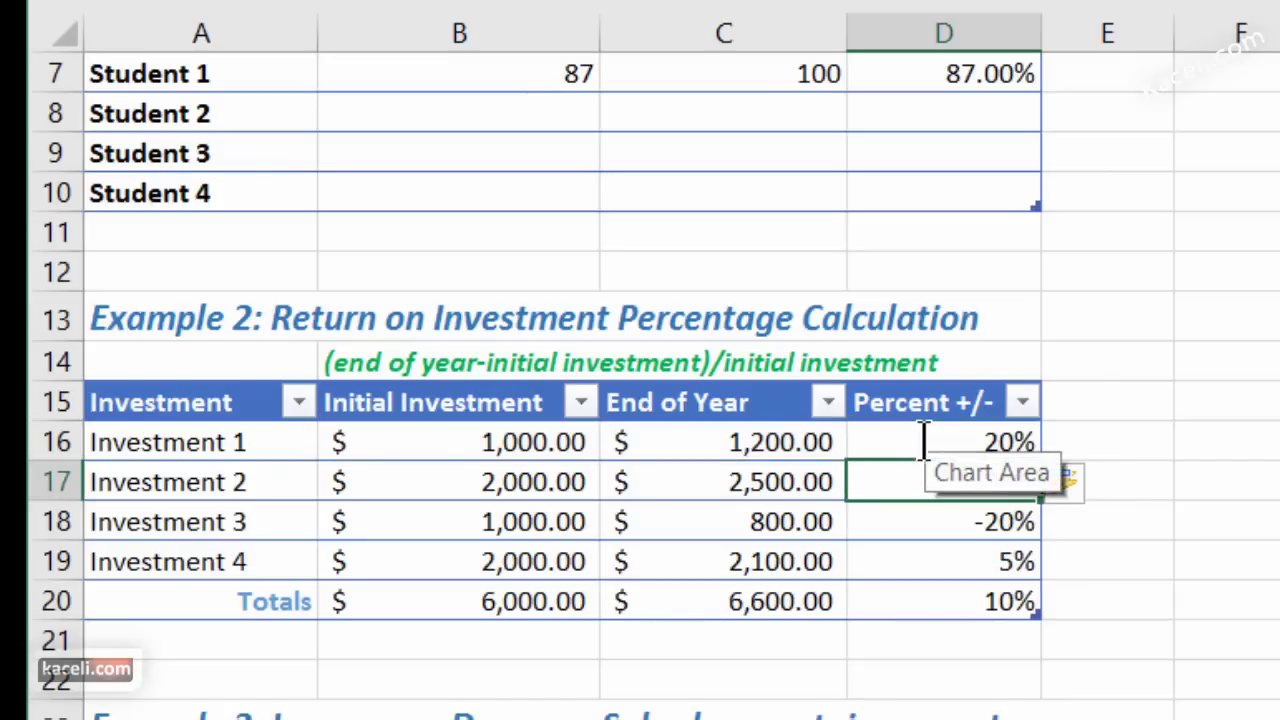
click(978, 445)
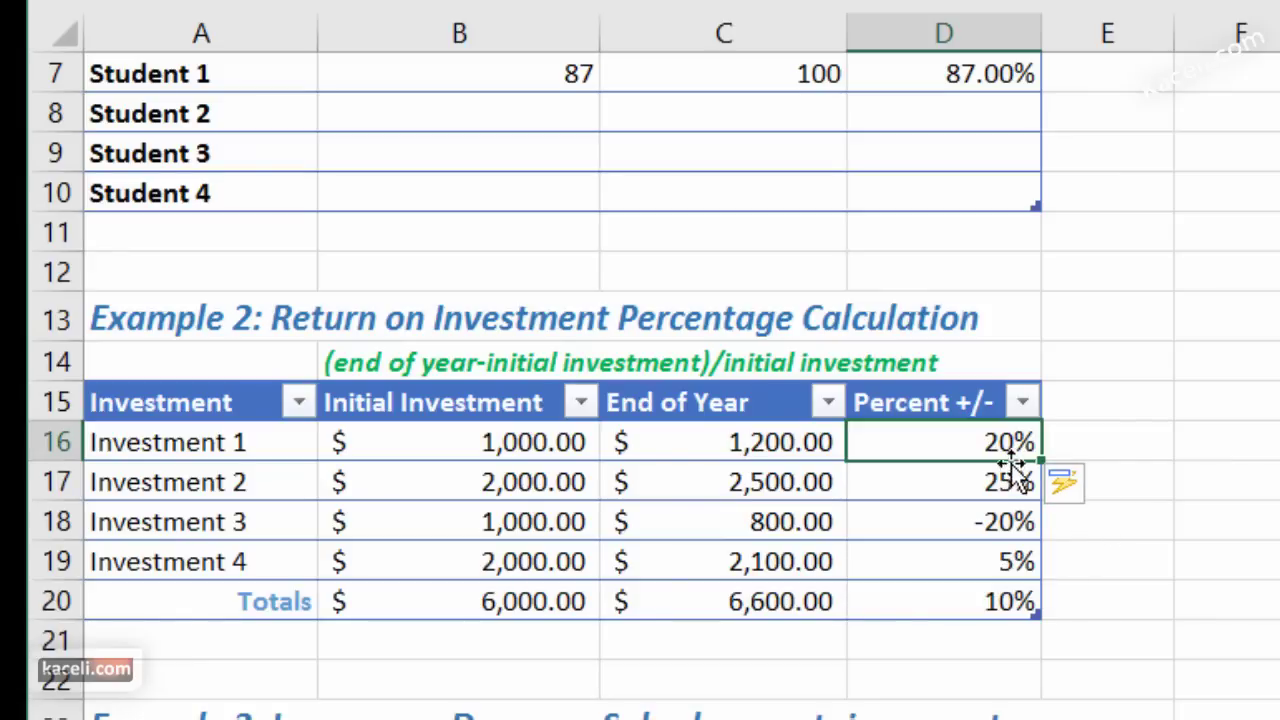
key(ctrl+z)
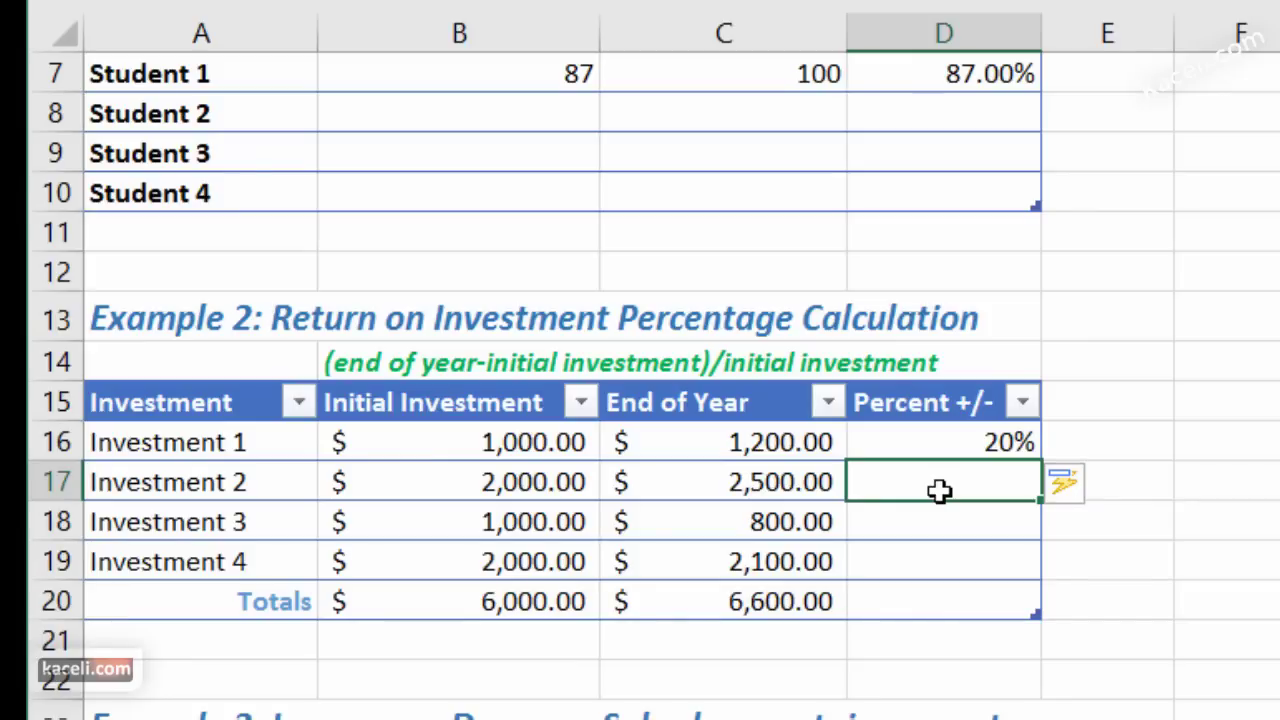
- Build Investment 2's return formula in D17 from End of Year and Initial Investment, giving 25%
text(=)
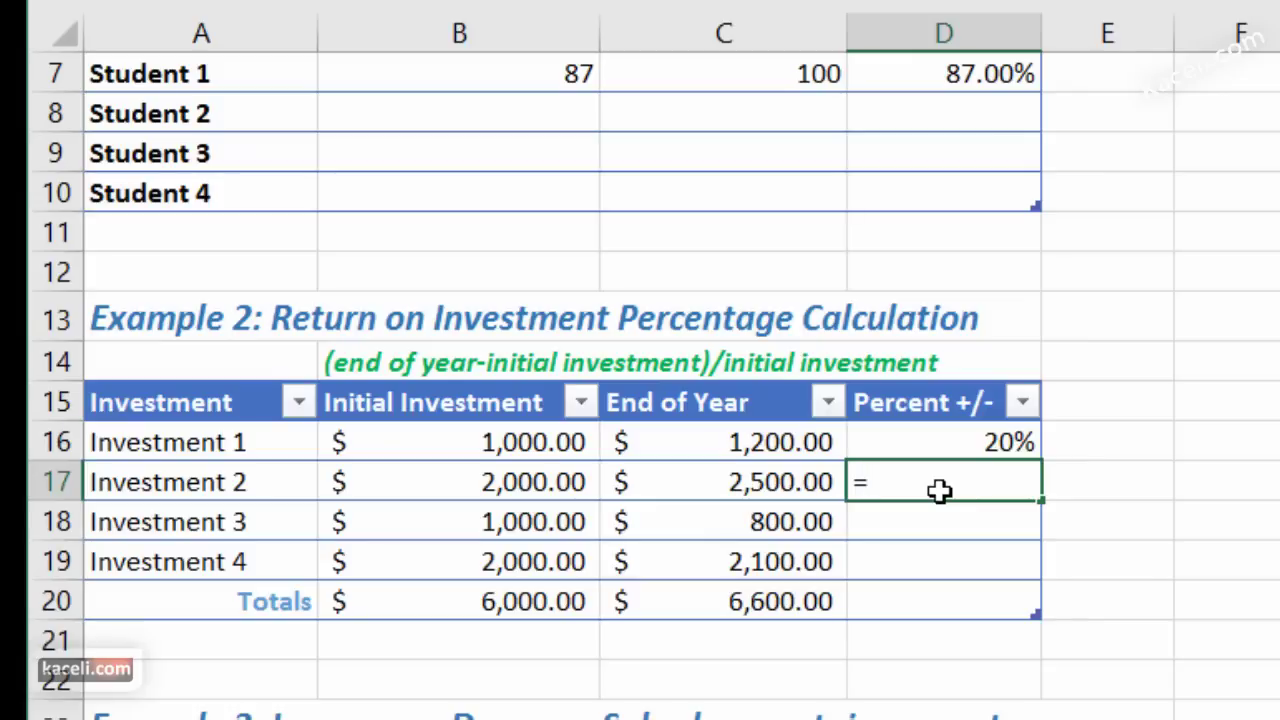
text(()
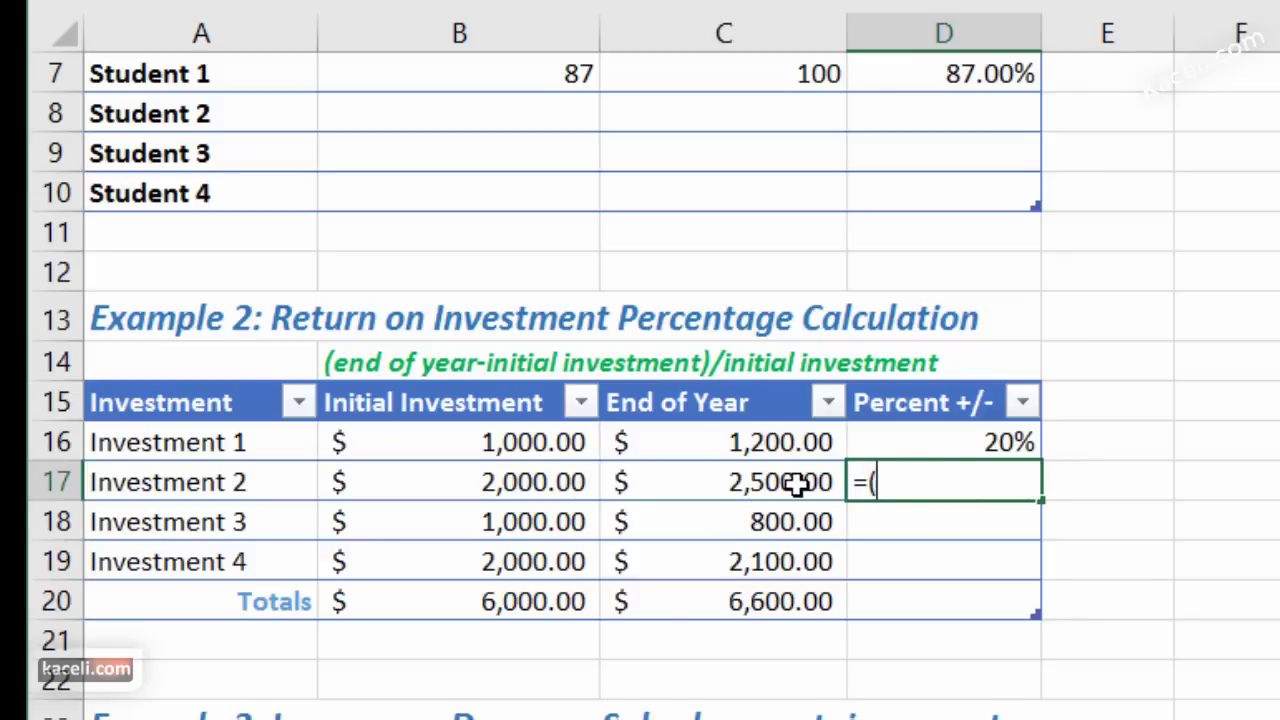
click(808, 485)
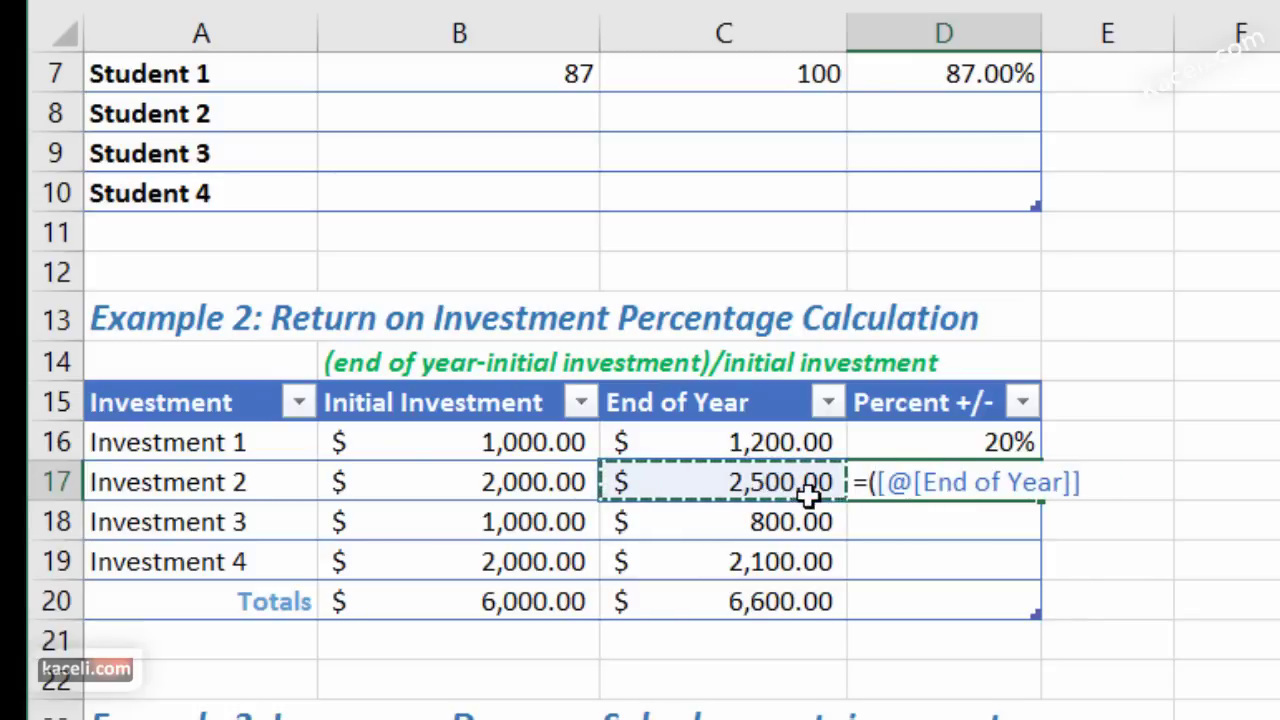
text(-[@[Initial Invest)
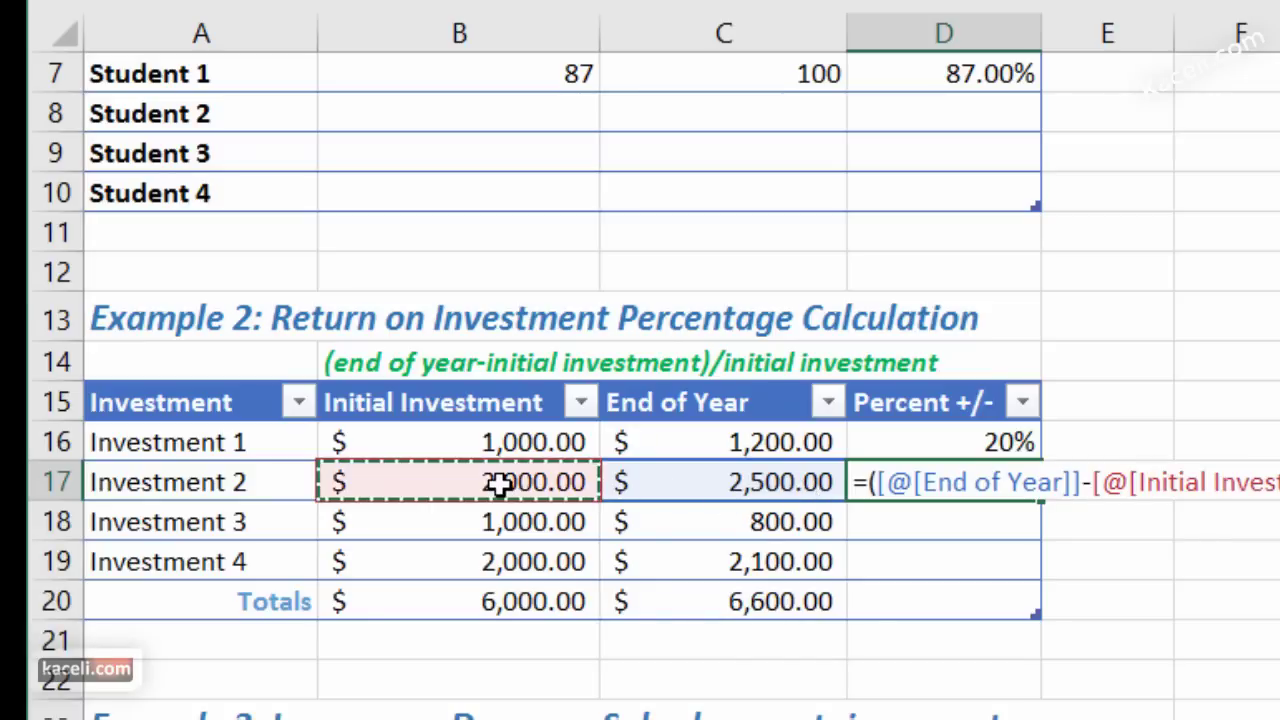
click(498, 485)
text())
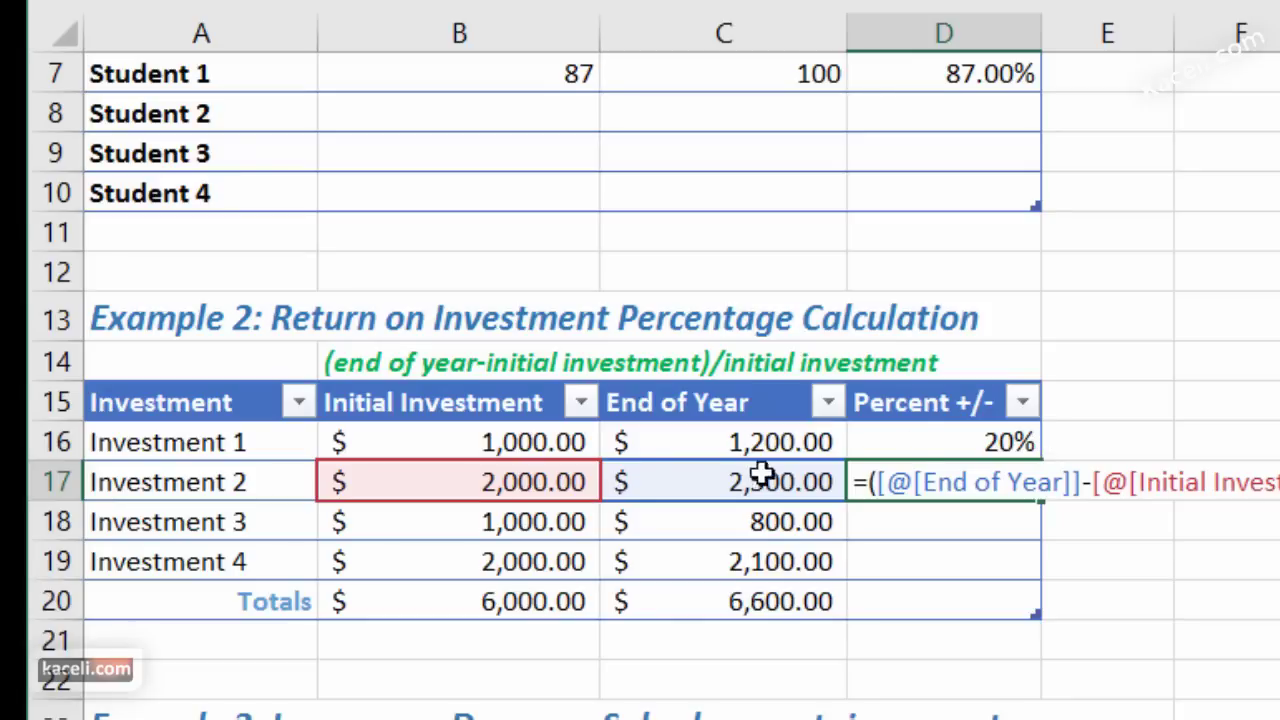
click(523, 483)
key(Return)
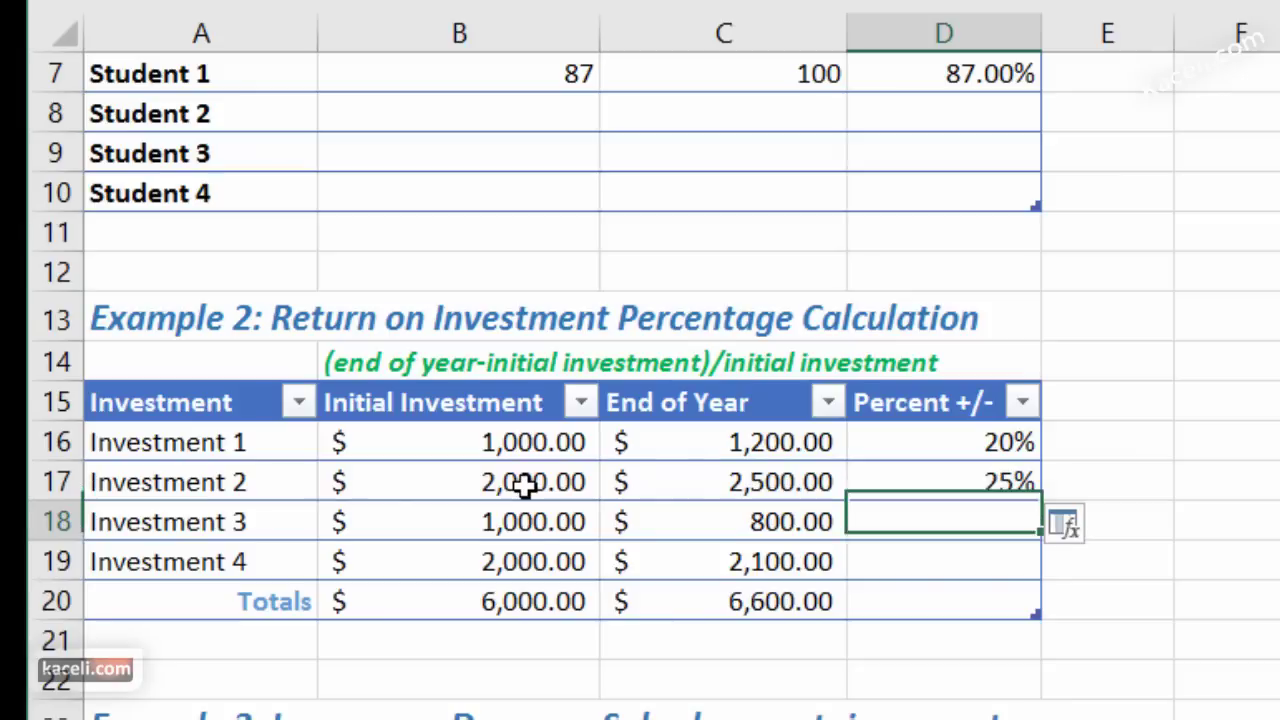
- Copy the formula down to D20, giving -20%, 5% and a 10% total
click(949, 480)
drag(1040, 508, 1000, 623)
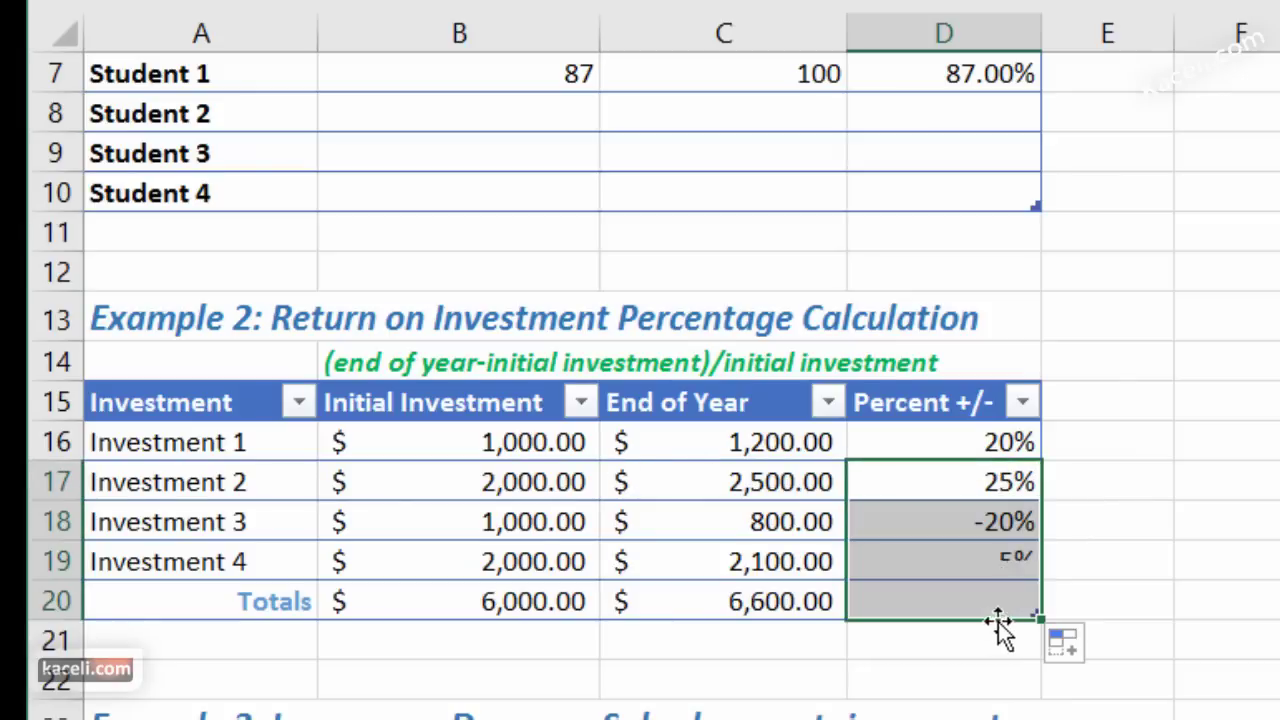
click(934, 519)
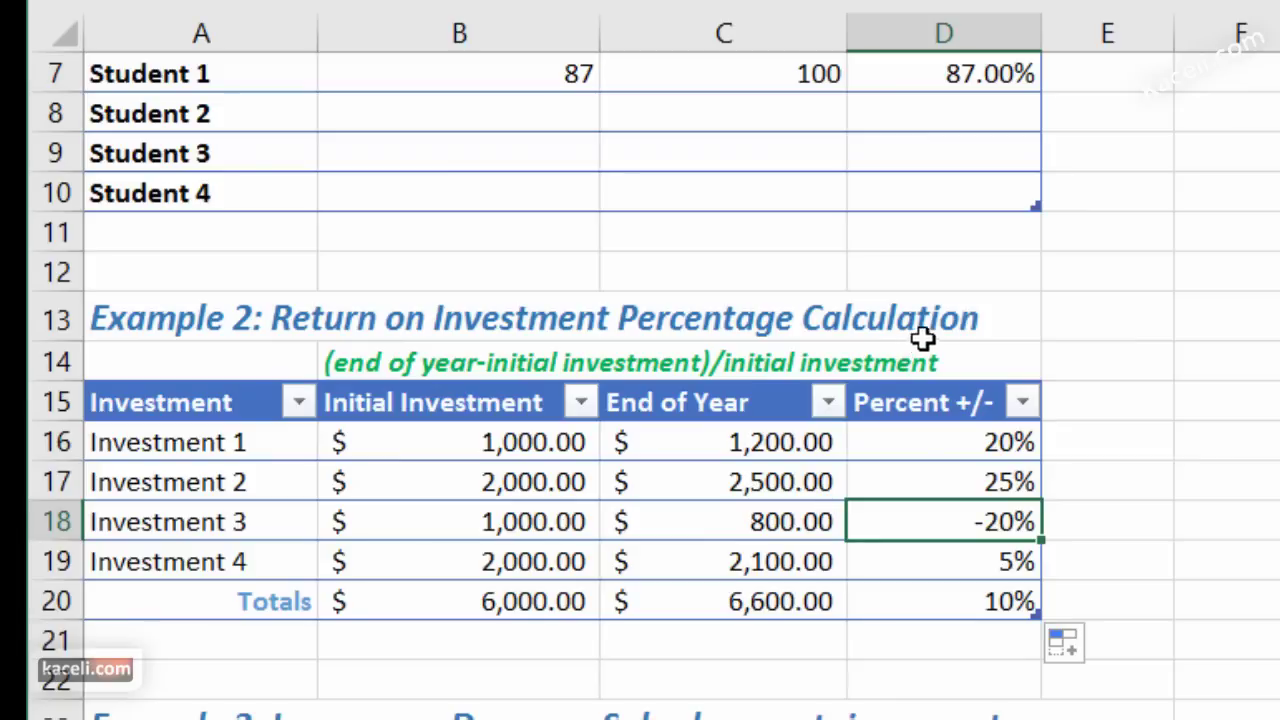
- Scroll down to the Example 3 salary table and select Percent +/- cell D27
scroll(926, 334, down, 2)
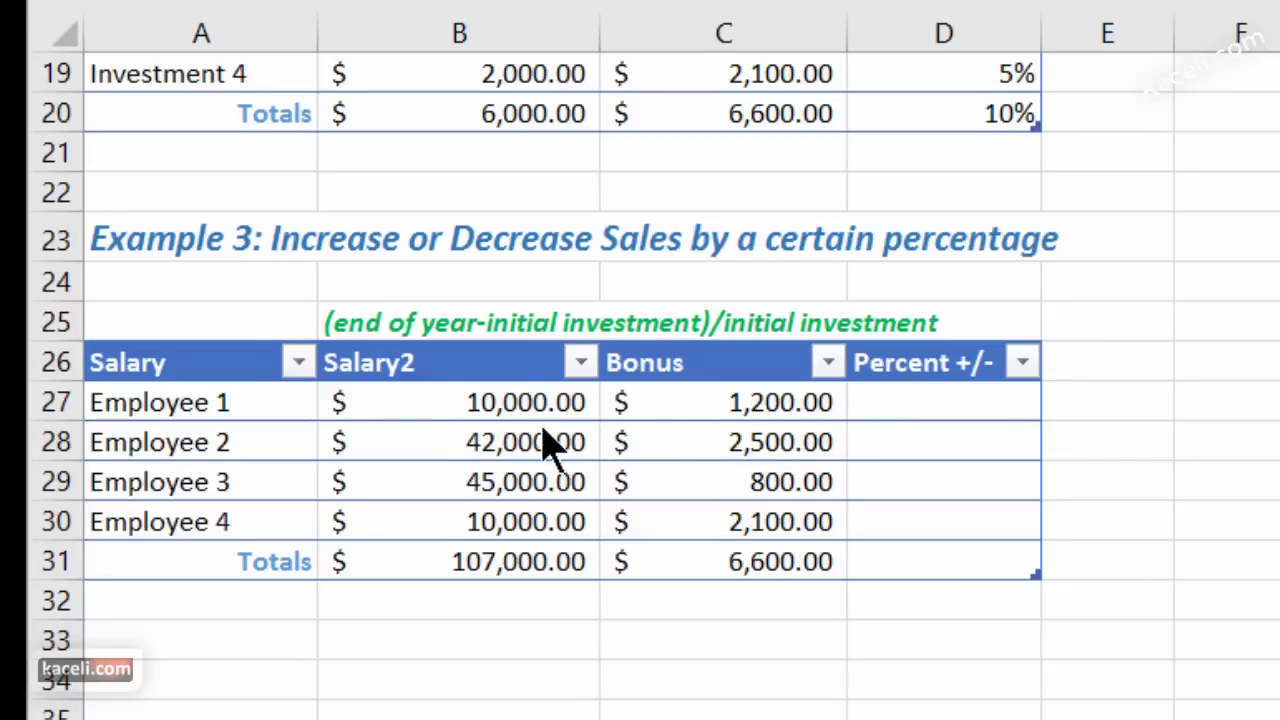
click(890, 408)
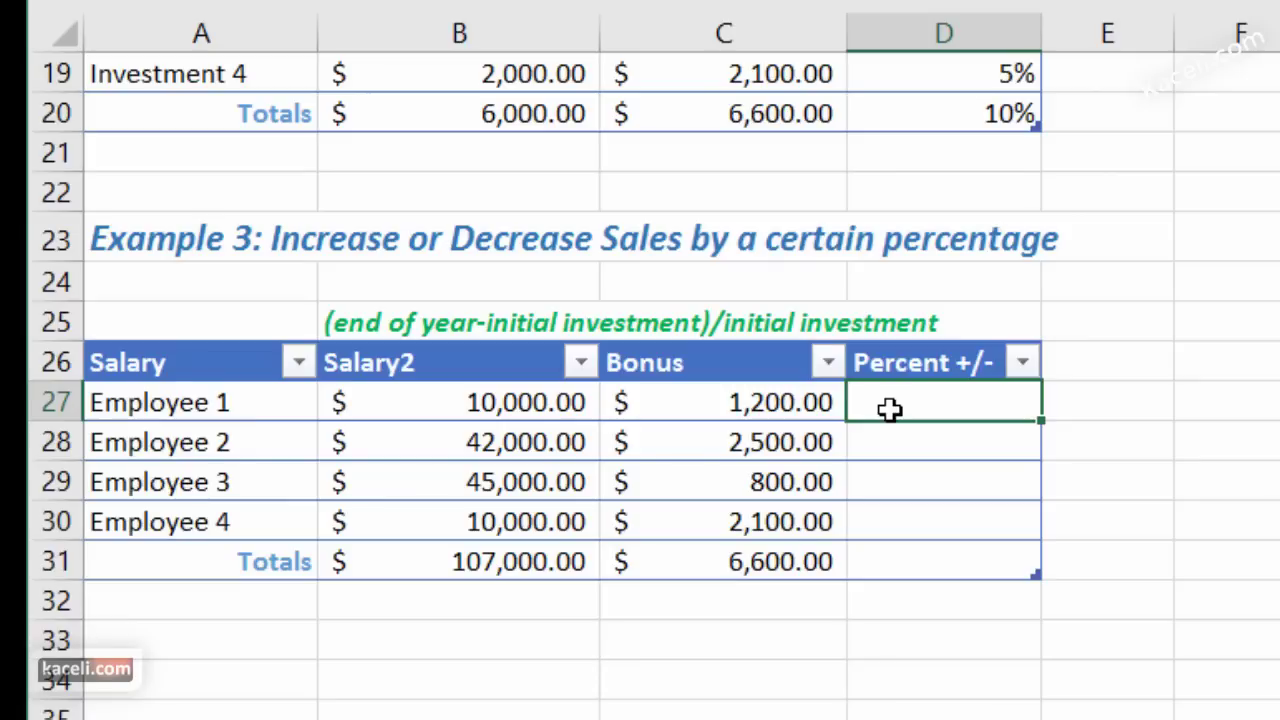
text(=)
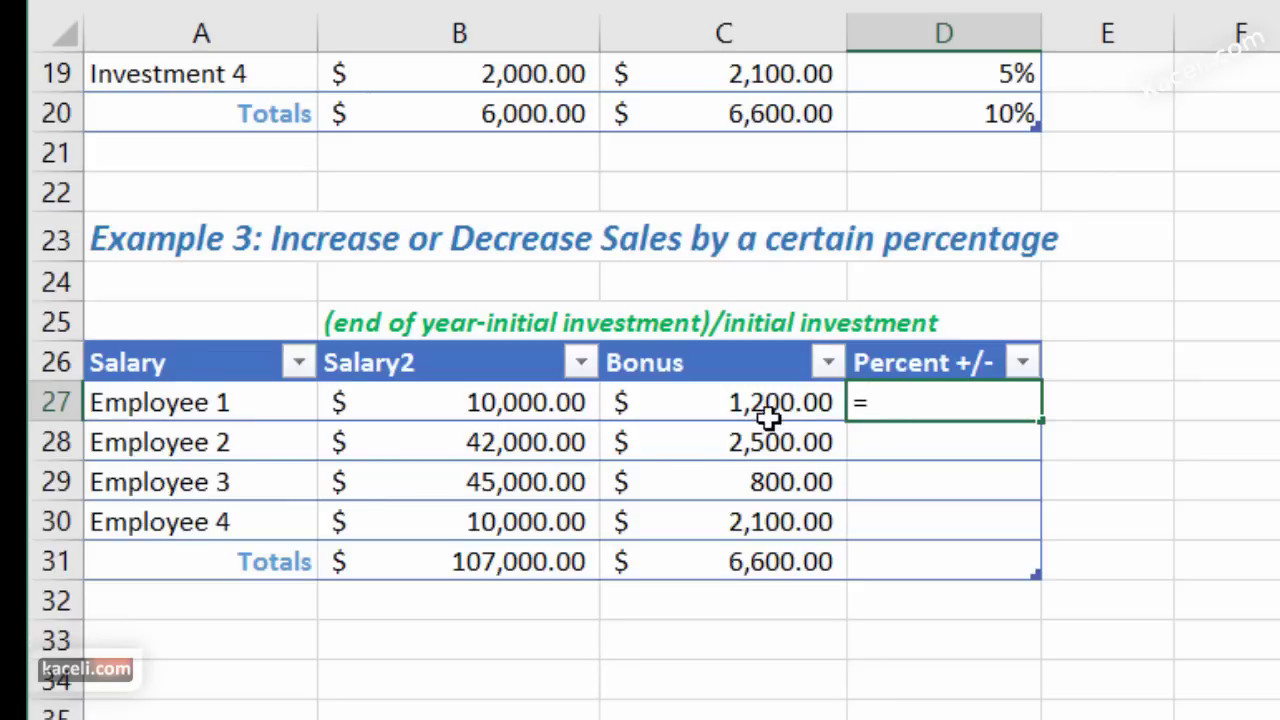
click(770, 405)
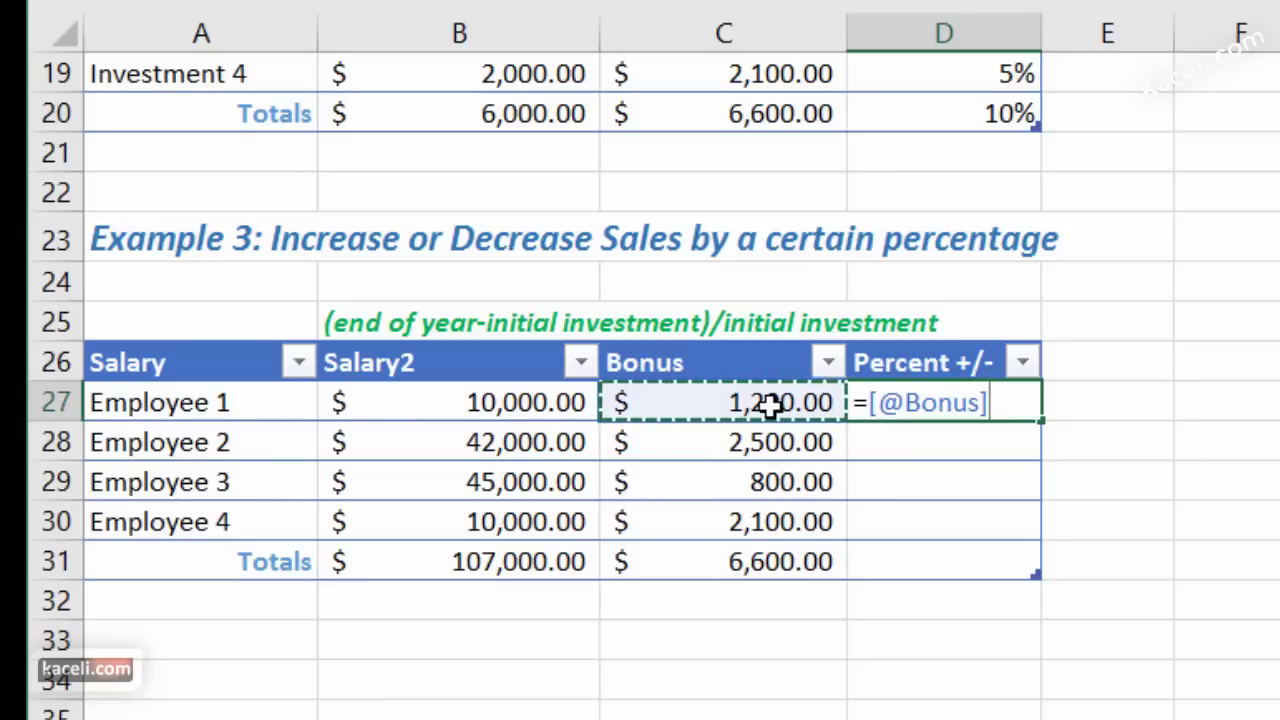
text(/)
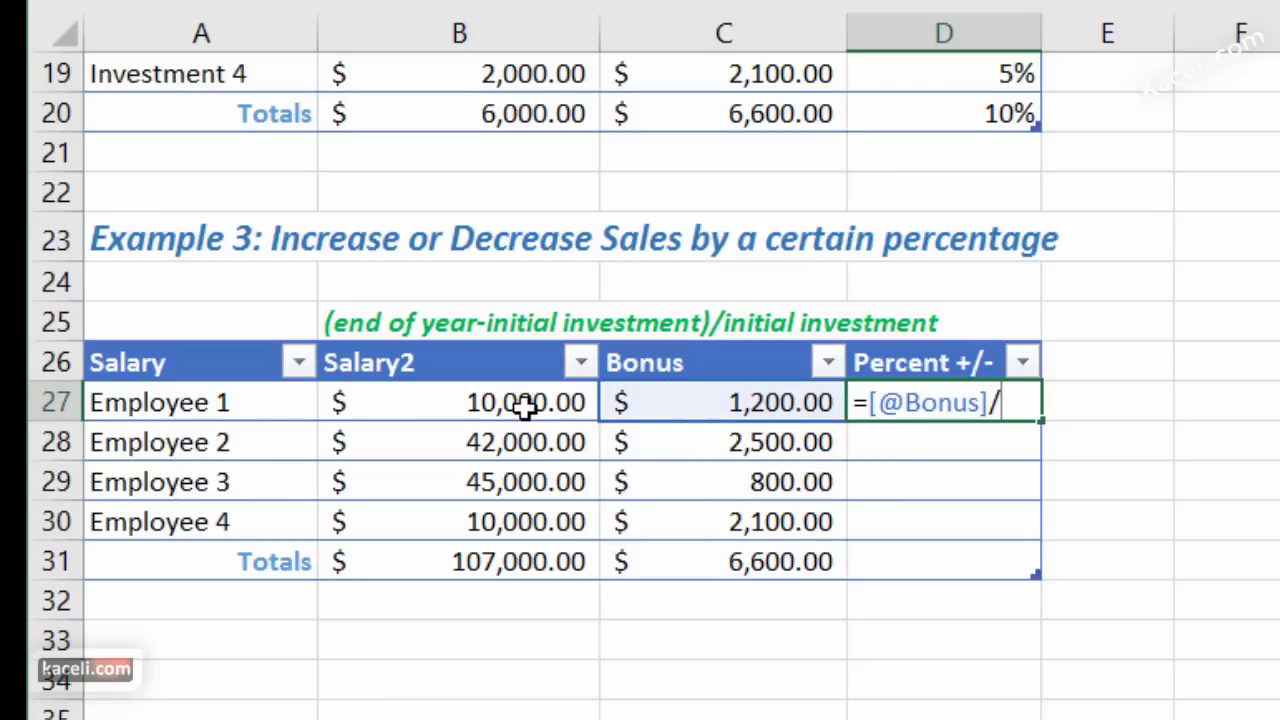
click(525, 404)
key(Return)
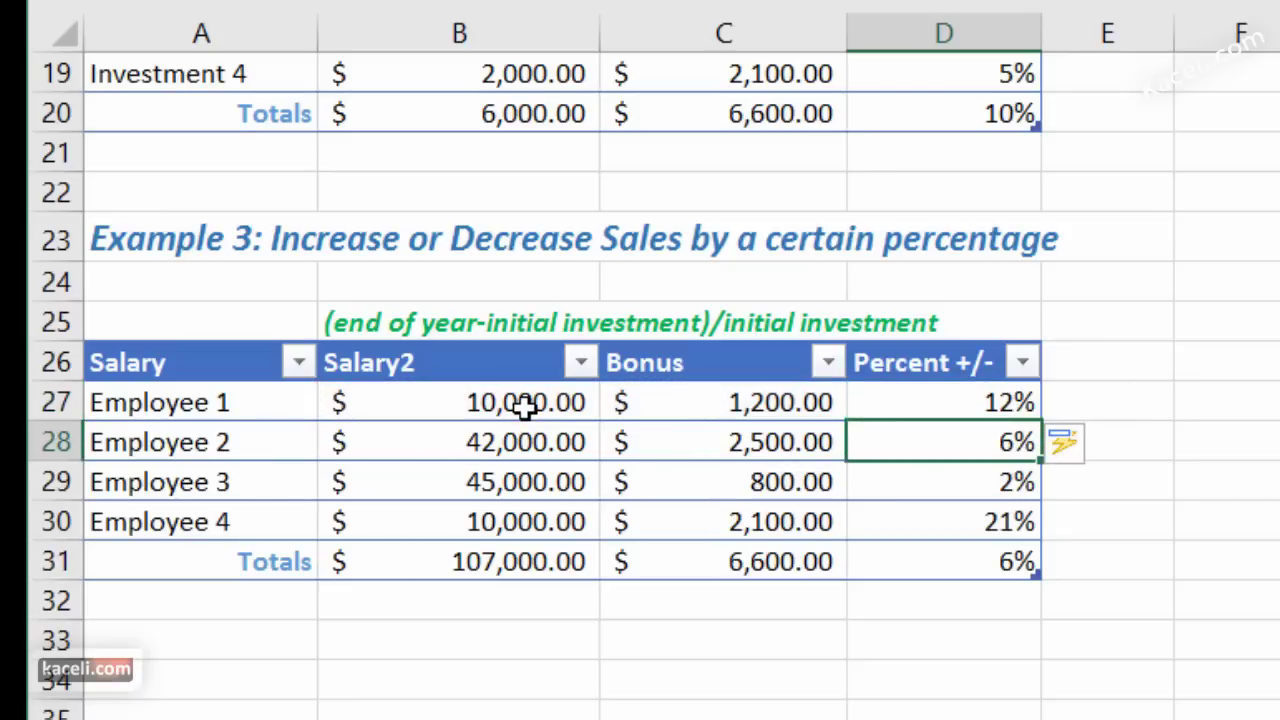
- Review the results: 12%, 6%, 2%, 21% and the 6% total
click(1012, 408)
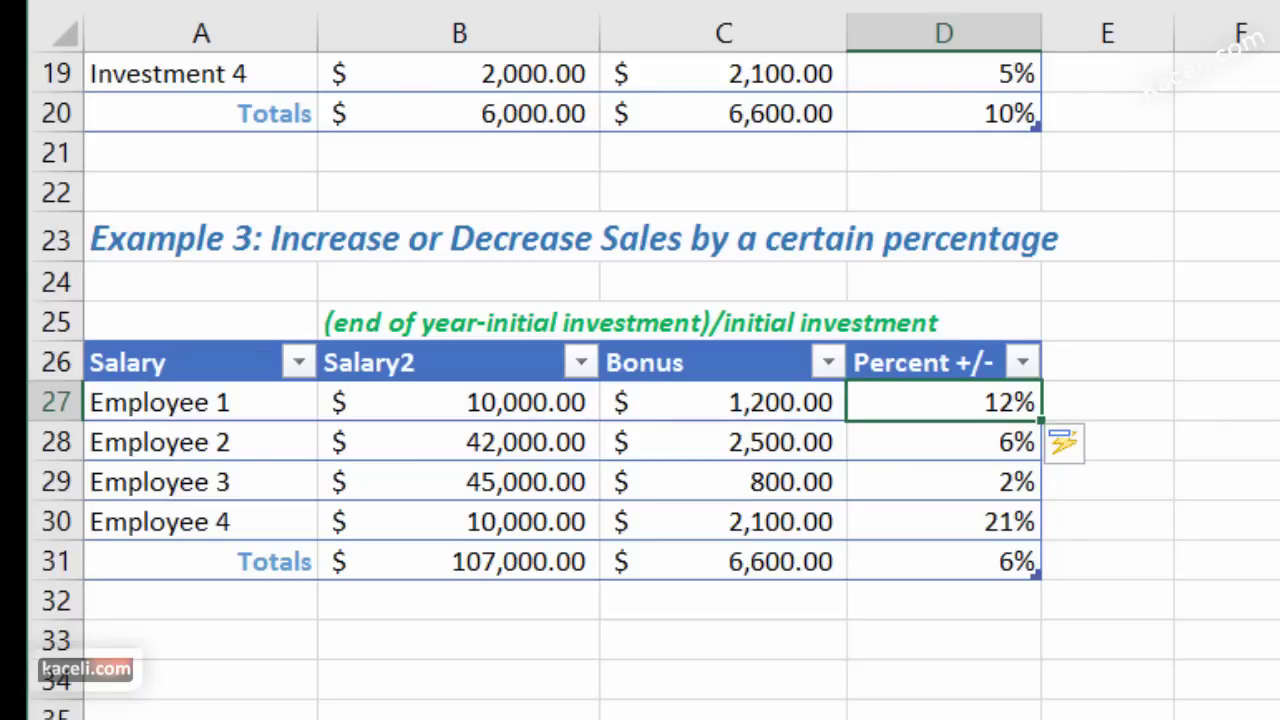
click(997, 446)
click(997, 486)
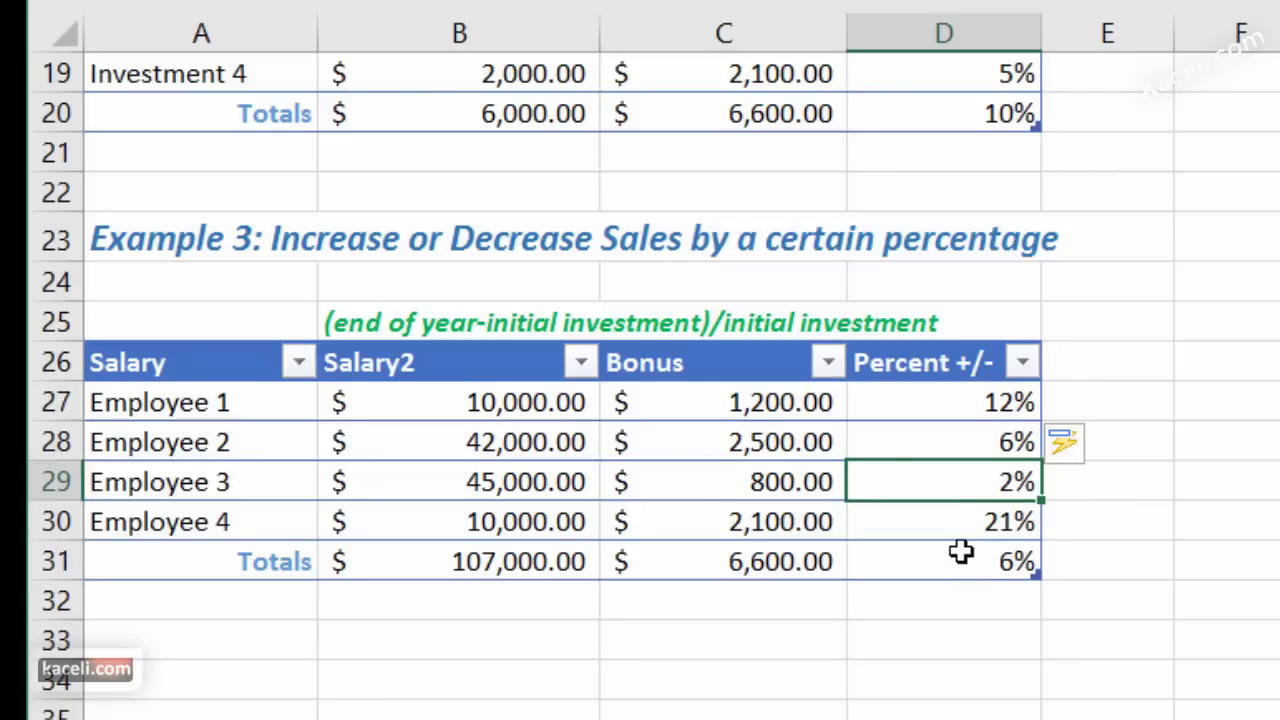
click(963, 532)
click(957, 560)
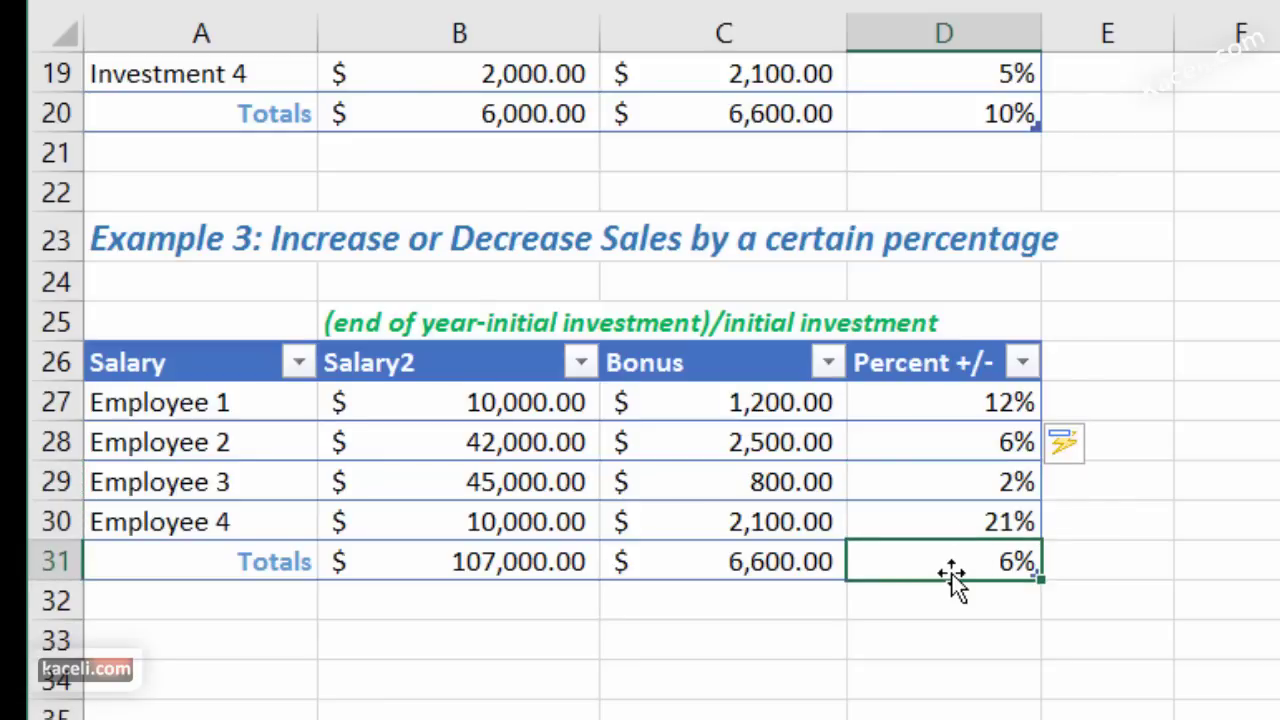
click(949, 402)
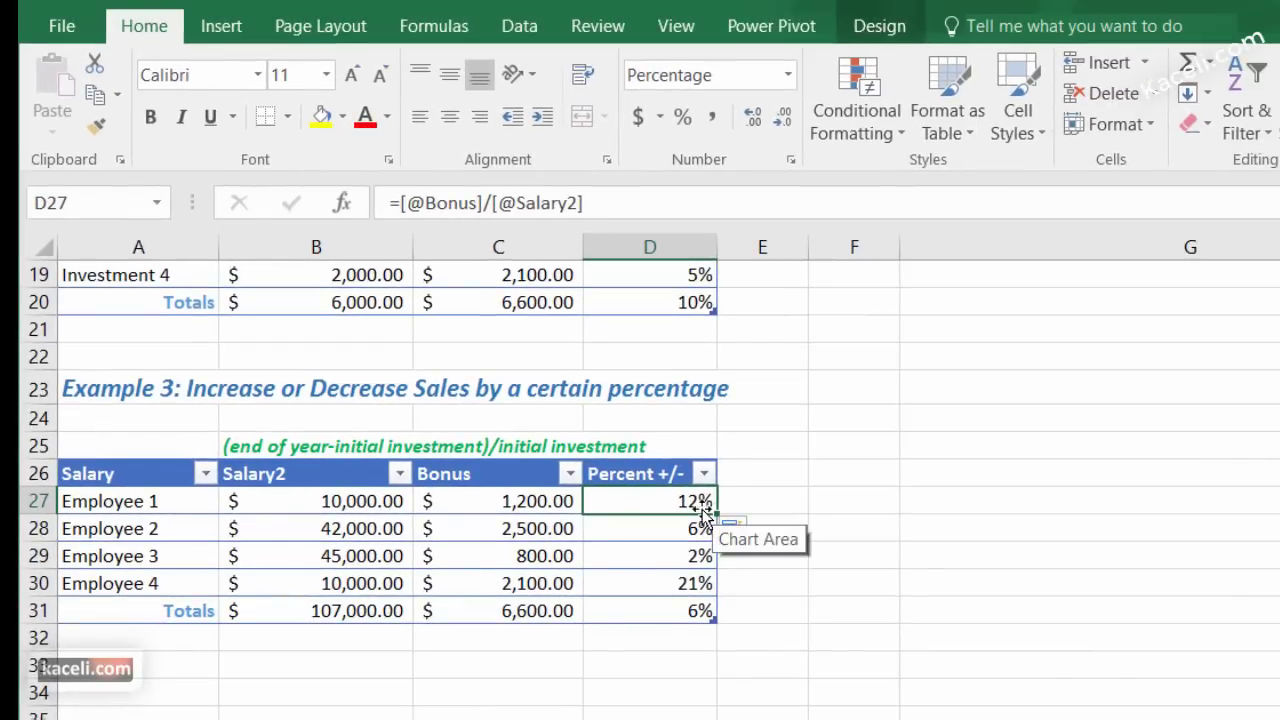
- Add two decimal places to Percent +/-, showing 12.00%, 5.95%, 1.78%, 21.00% and 6.17%
click(753, 116)
click(753, 116)
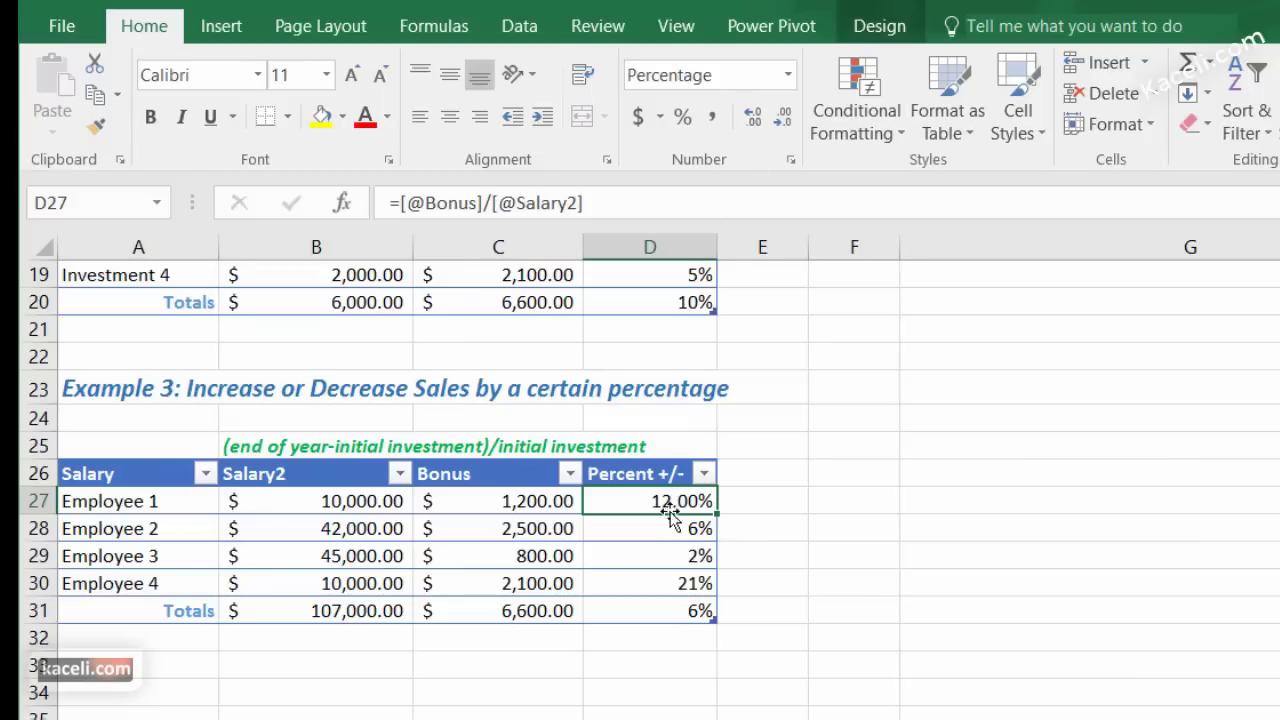
key(ctrl+shift+Down)
key(ctrl+d)
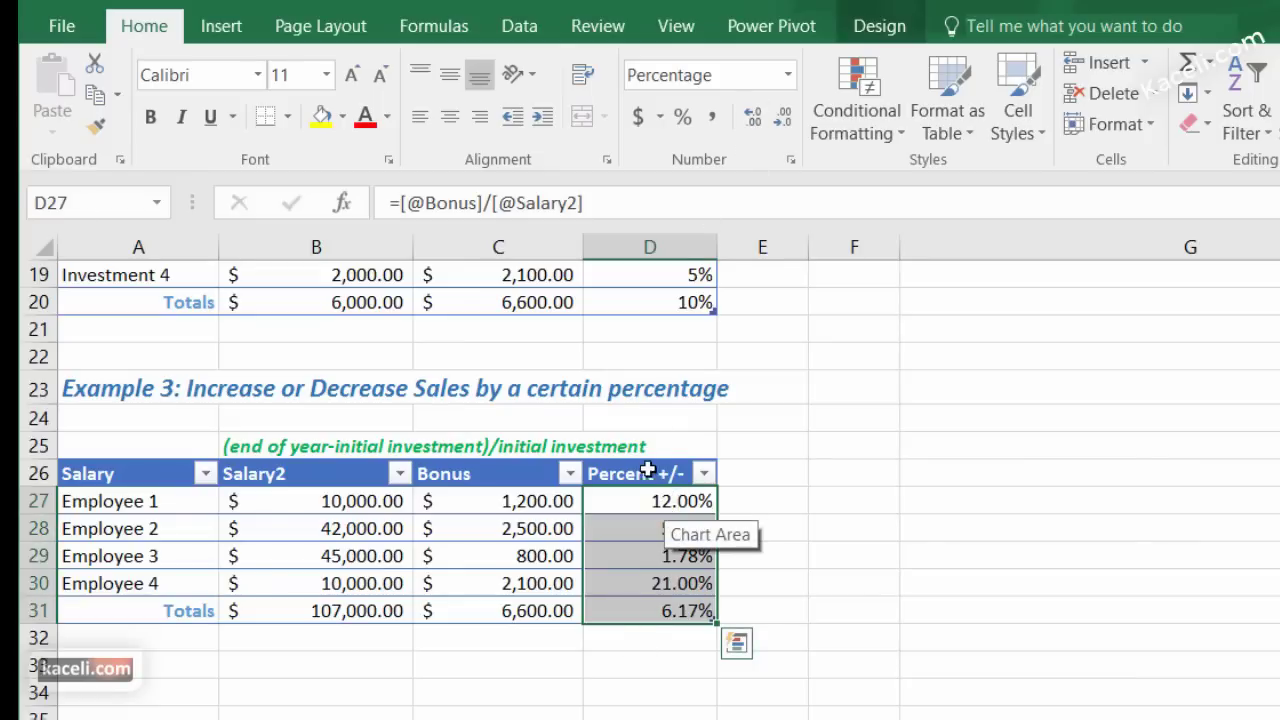
drag(656, 518, 649, 524)
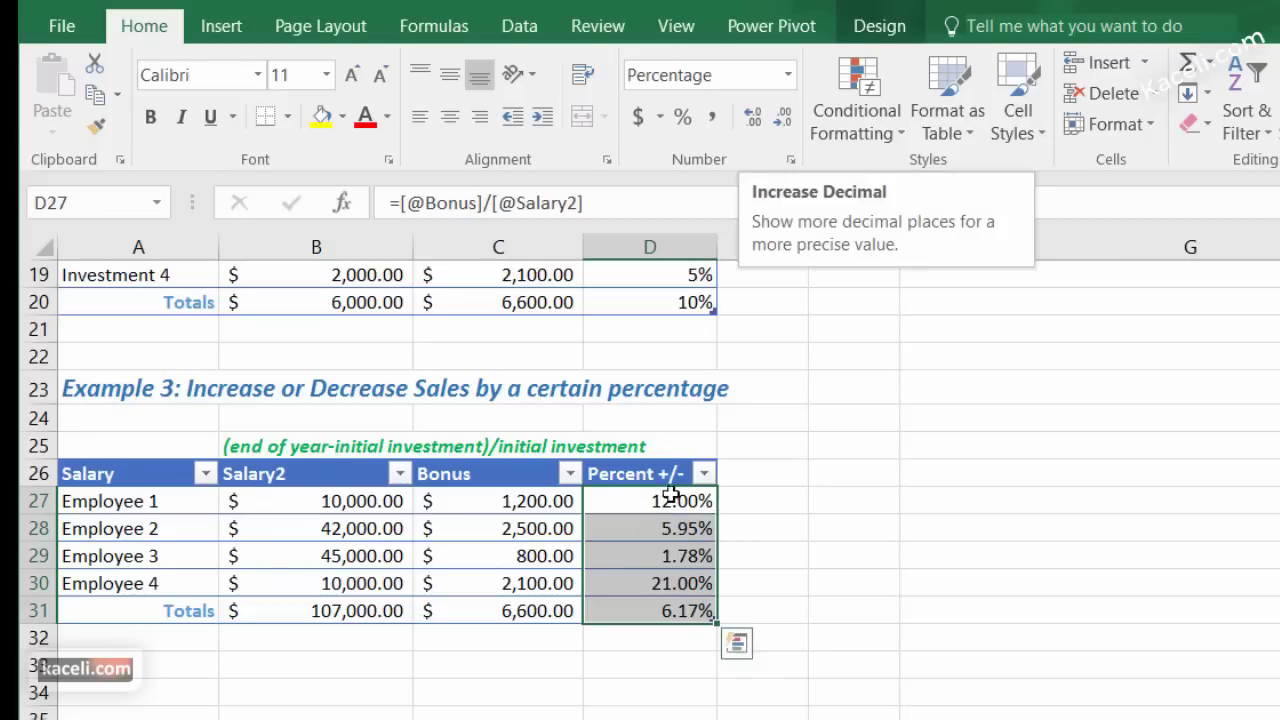
click(640, 556)
click(645, 580)
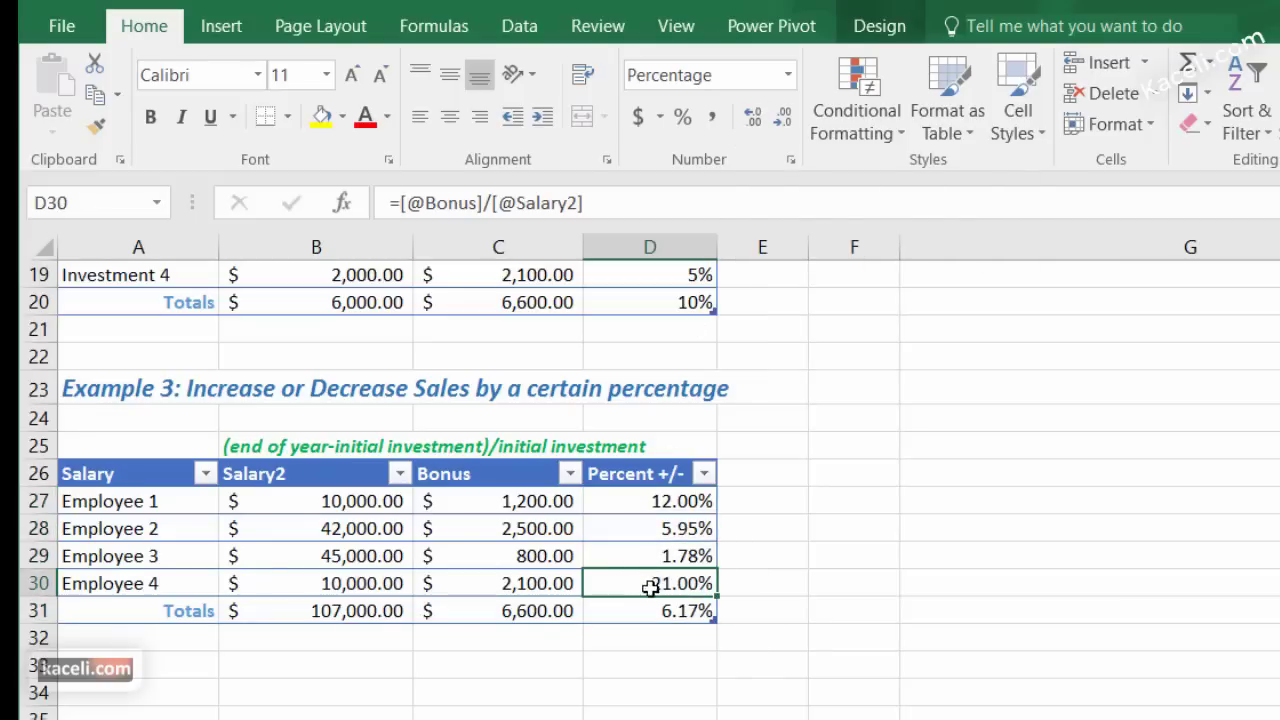
click(660, 531)
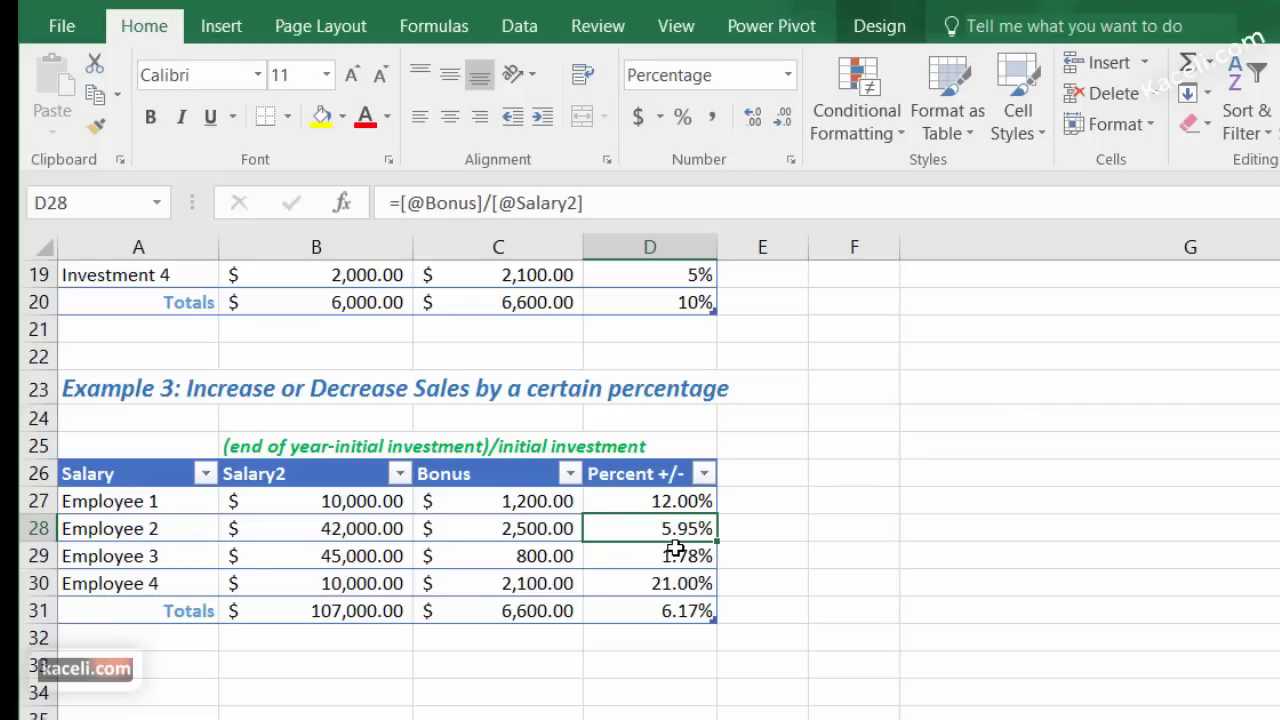
click(774, 470)
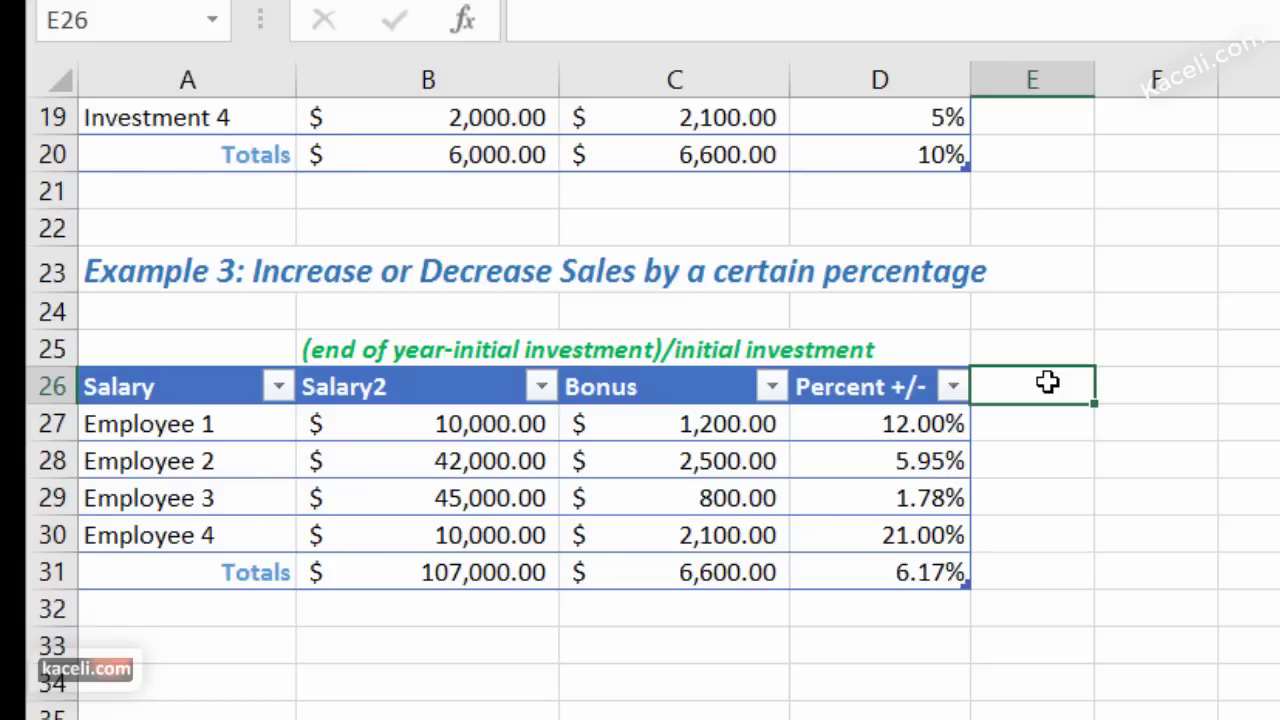
- Add the header 'Increase' in E26 to extend the table
text(=)
key(BackSpace)
text(Increase)
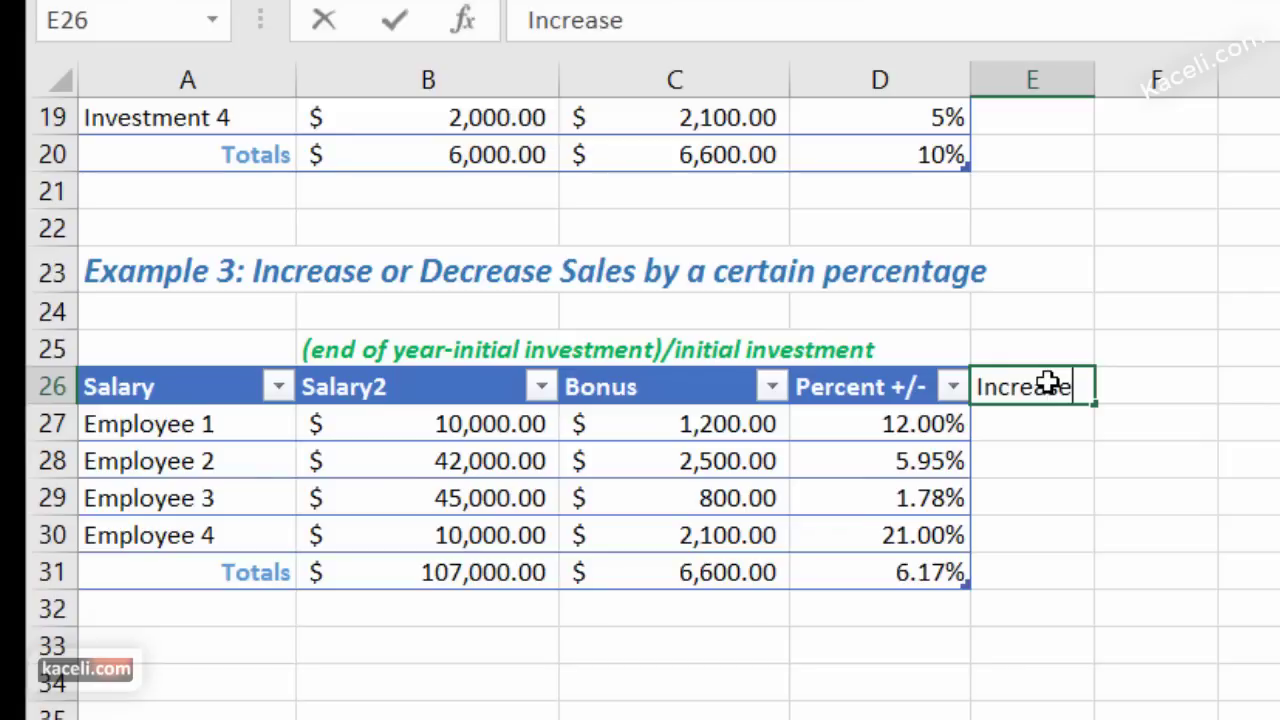
key(Return)
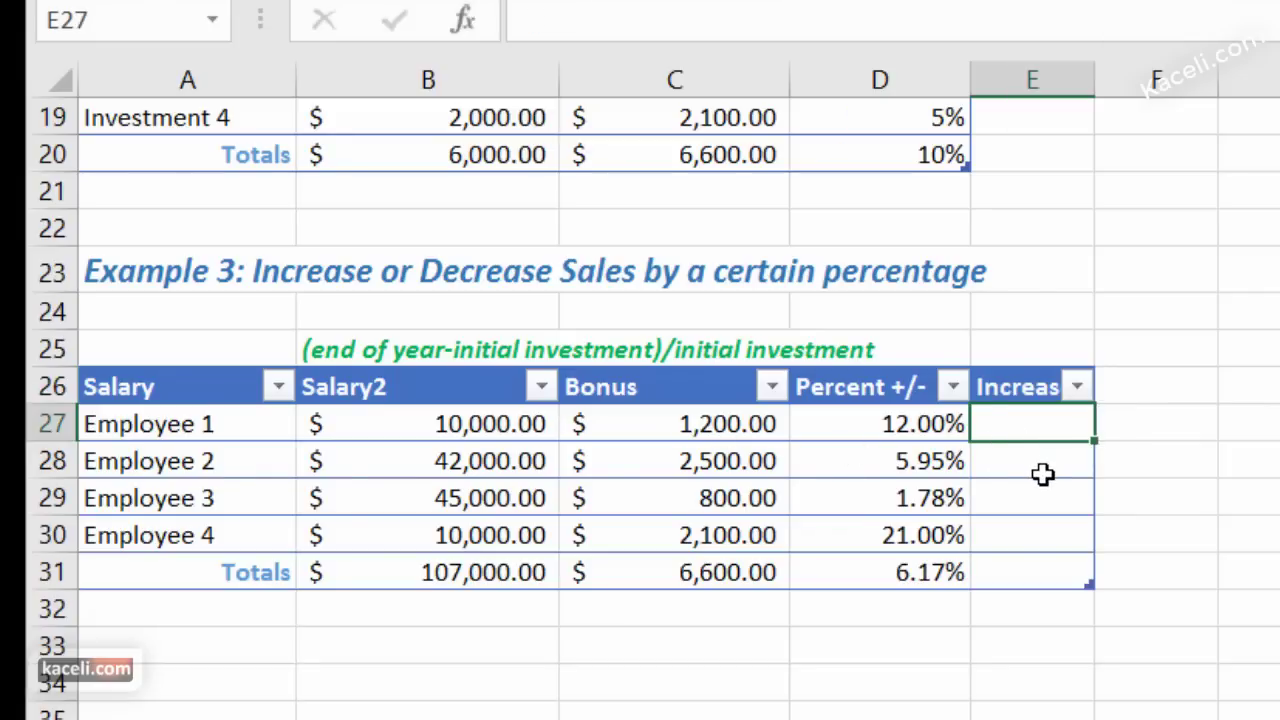
text(=)
click(455, 428)
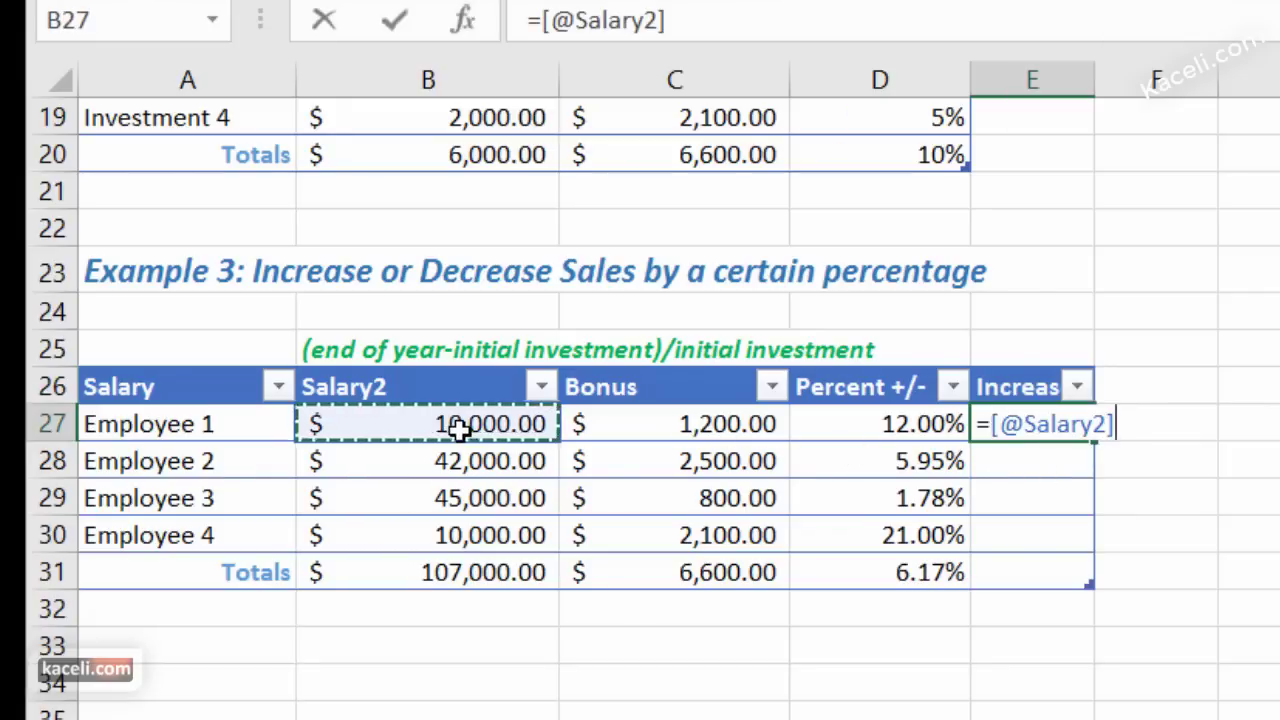
text(*)
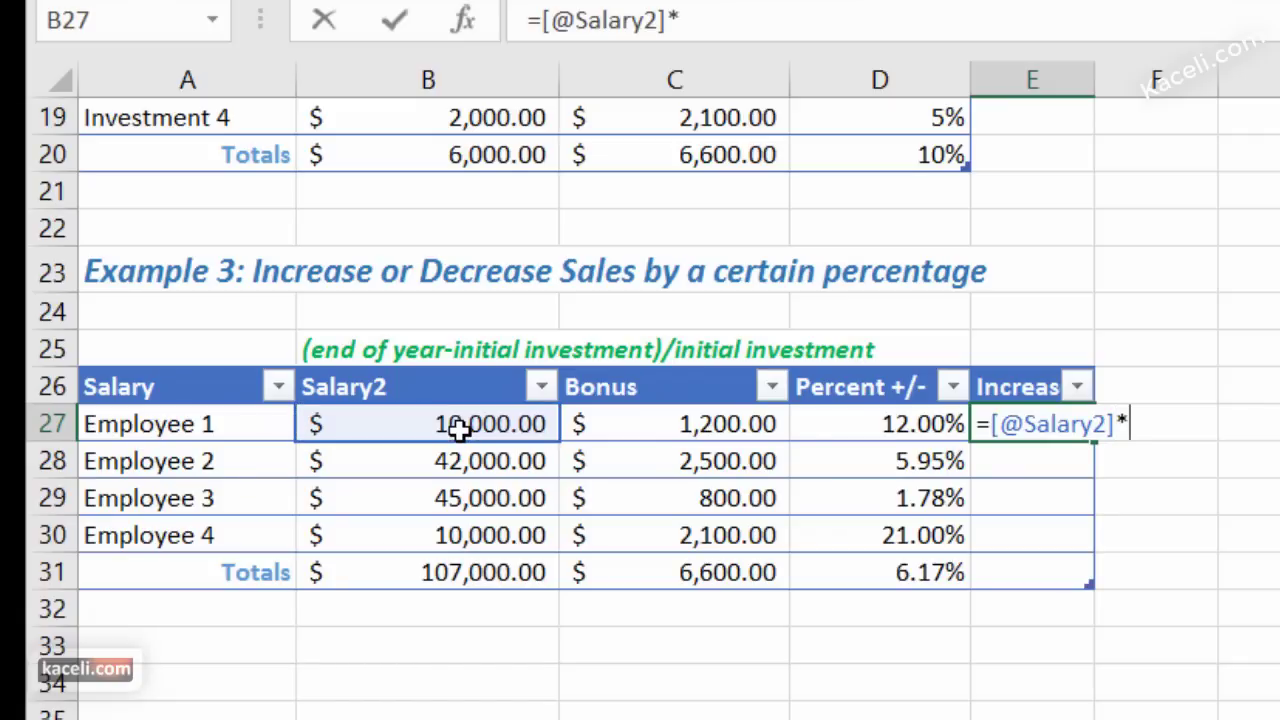
text(.07)
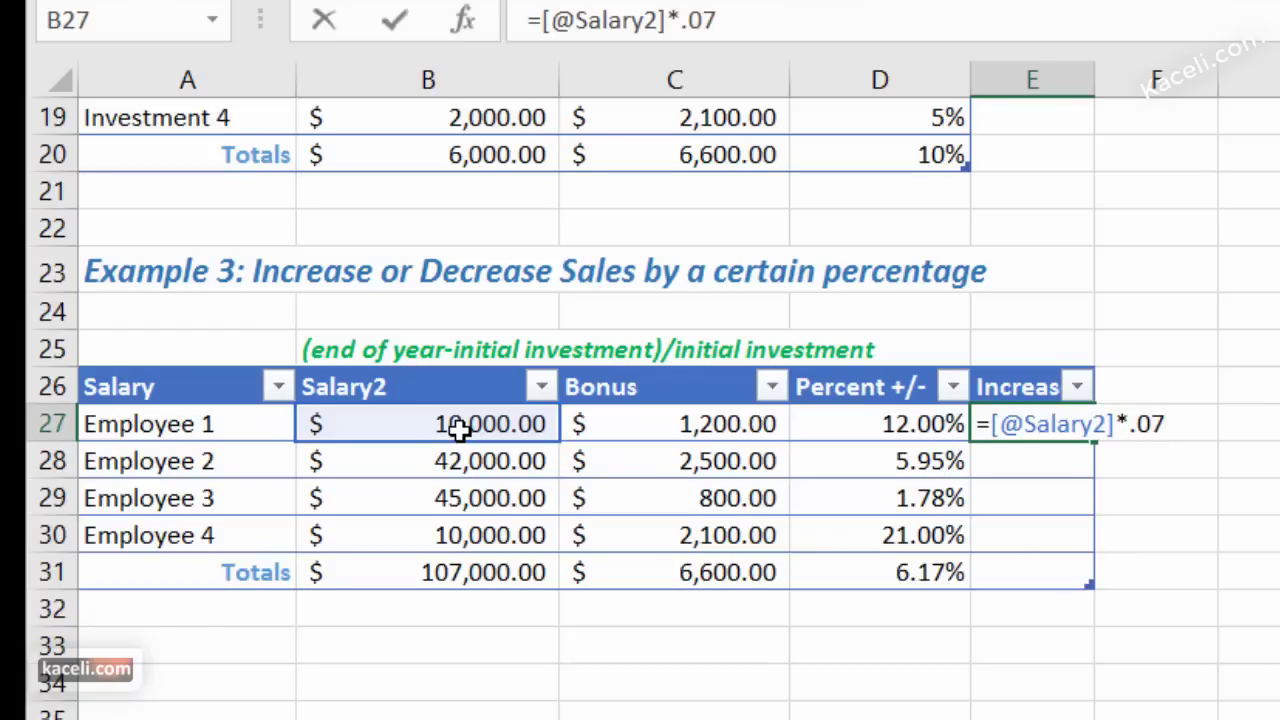
key(Return)
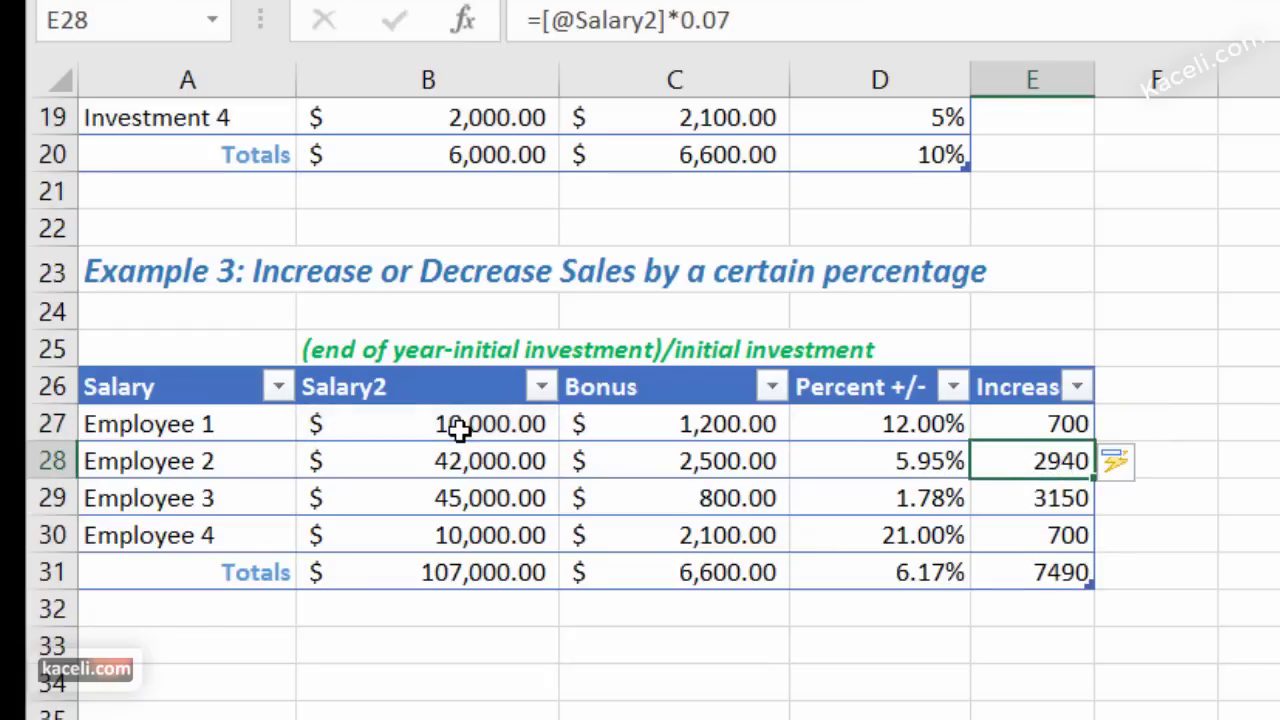
click(1049, 424)
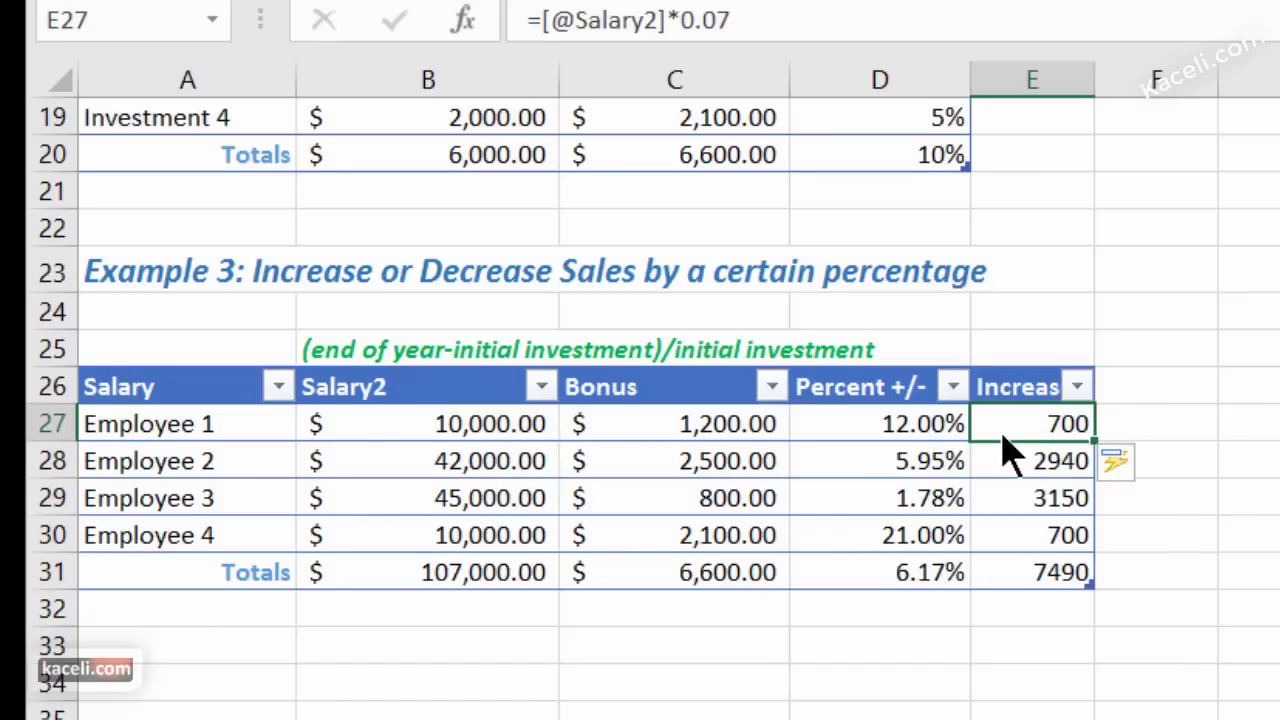
click(683, 20)
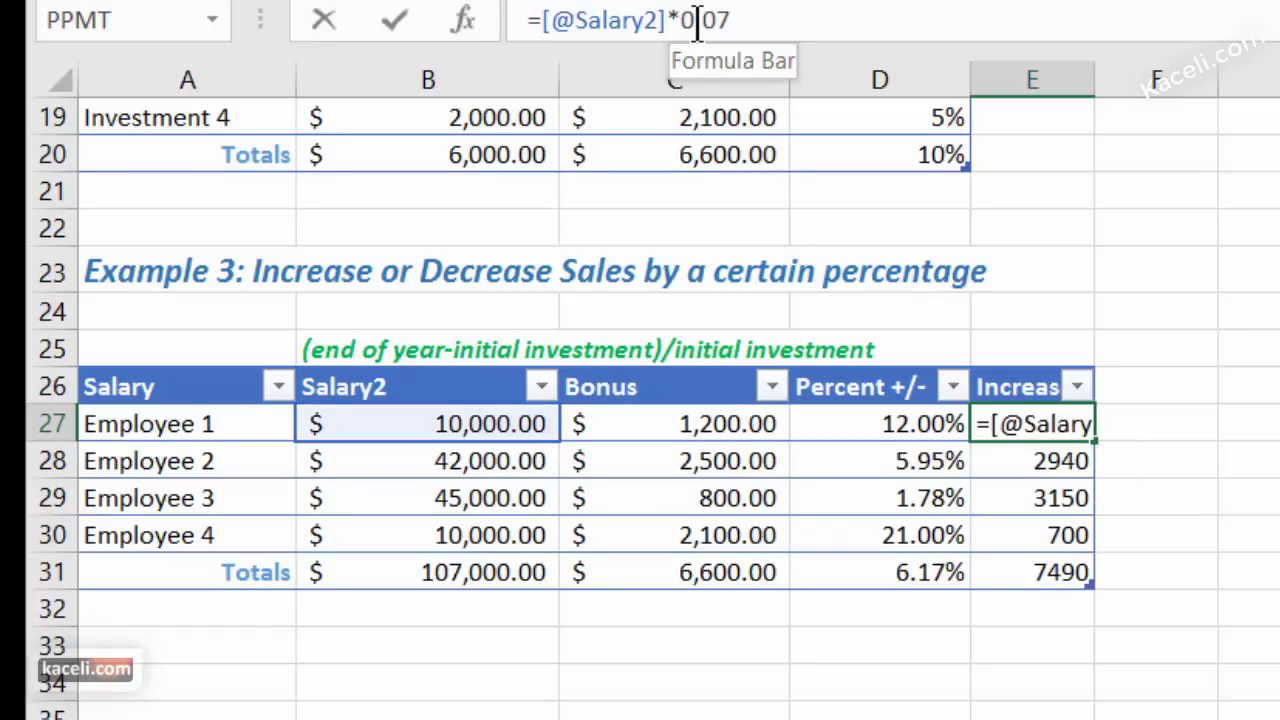
key(Delete)
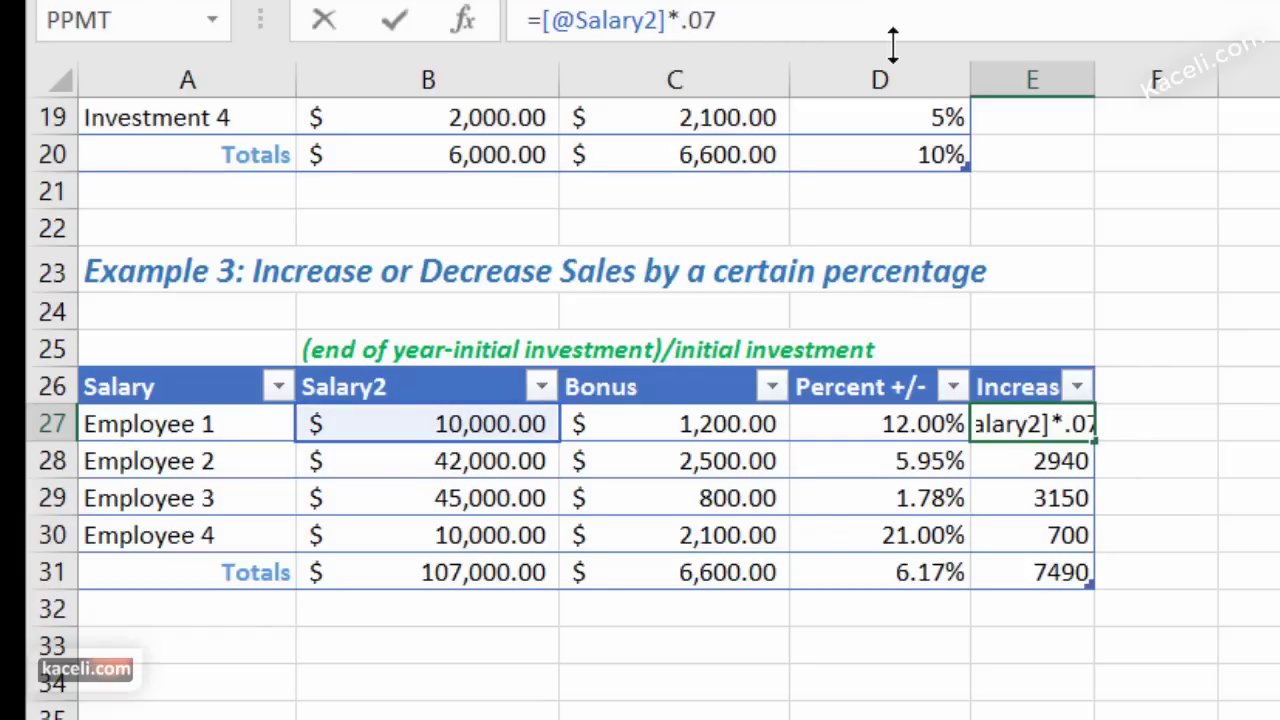
text(1)
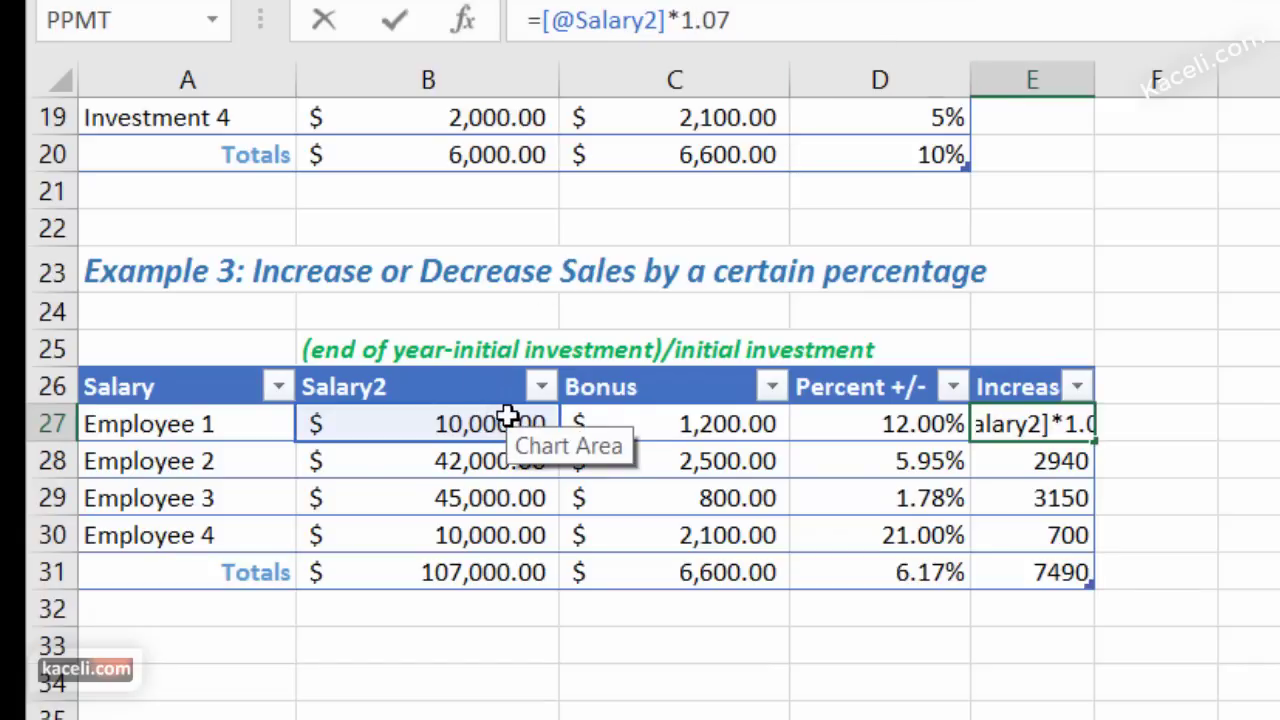
key(Return)
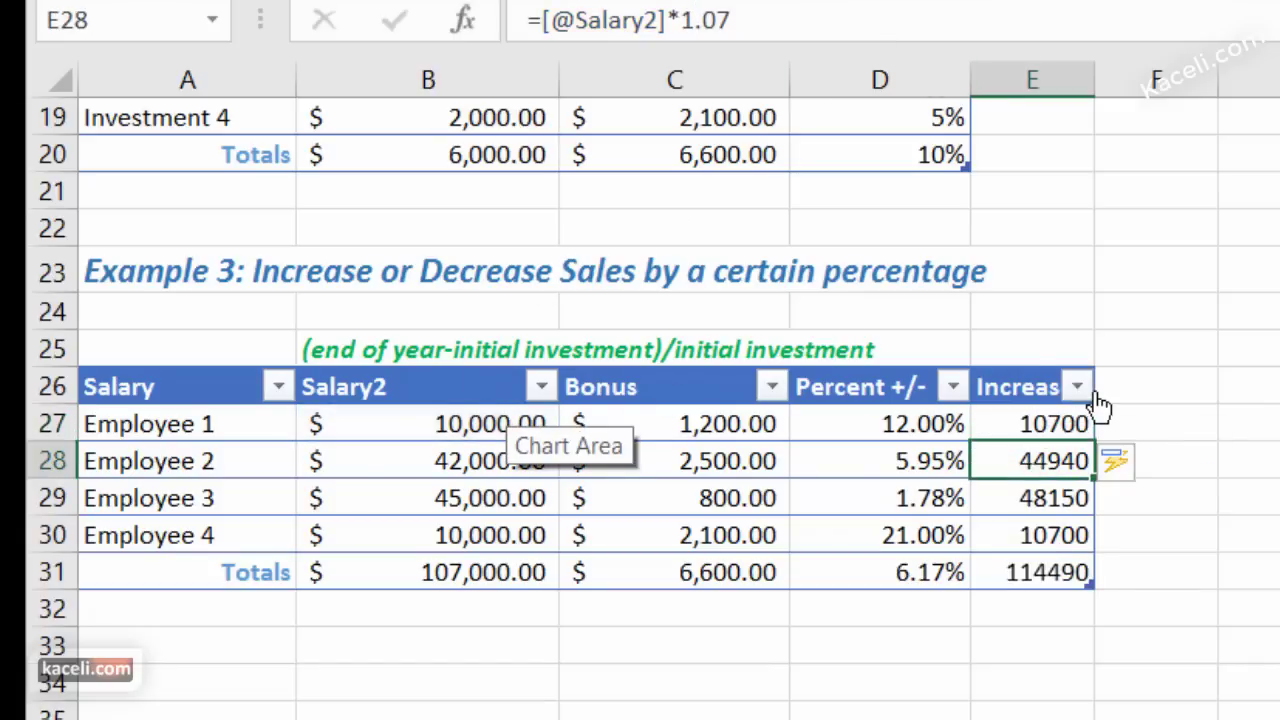
- Check the raised salaries in E27 and E28 and the 114490 total in E31
click(1065, 436)
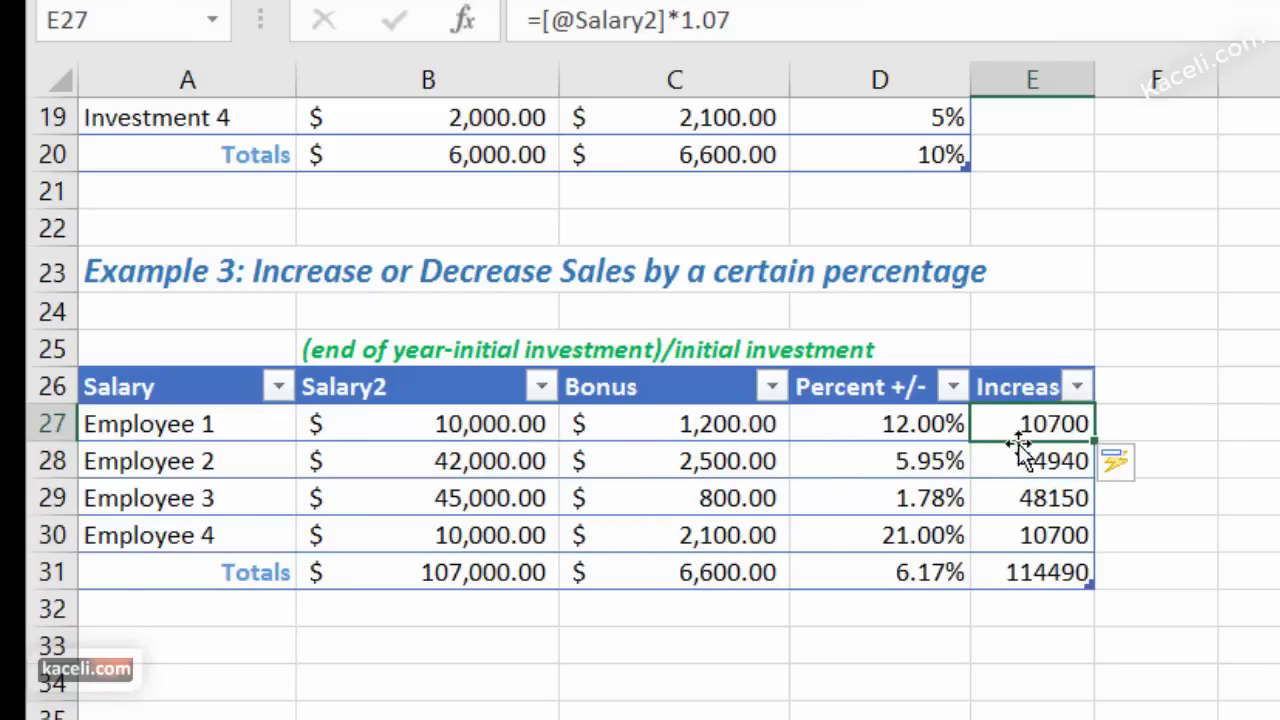
click(497, 430)
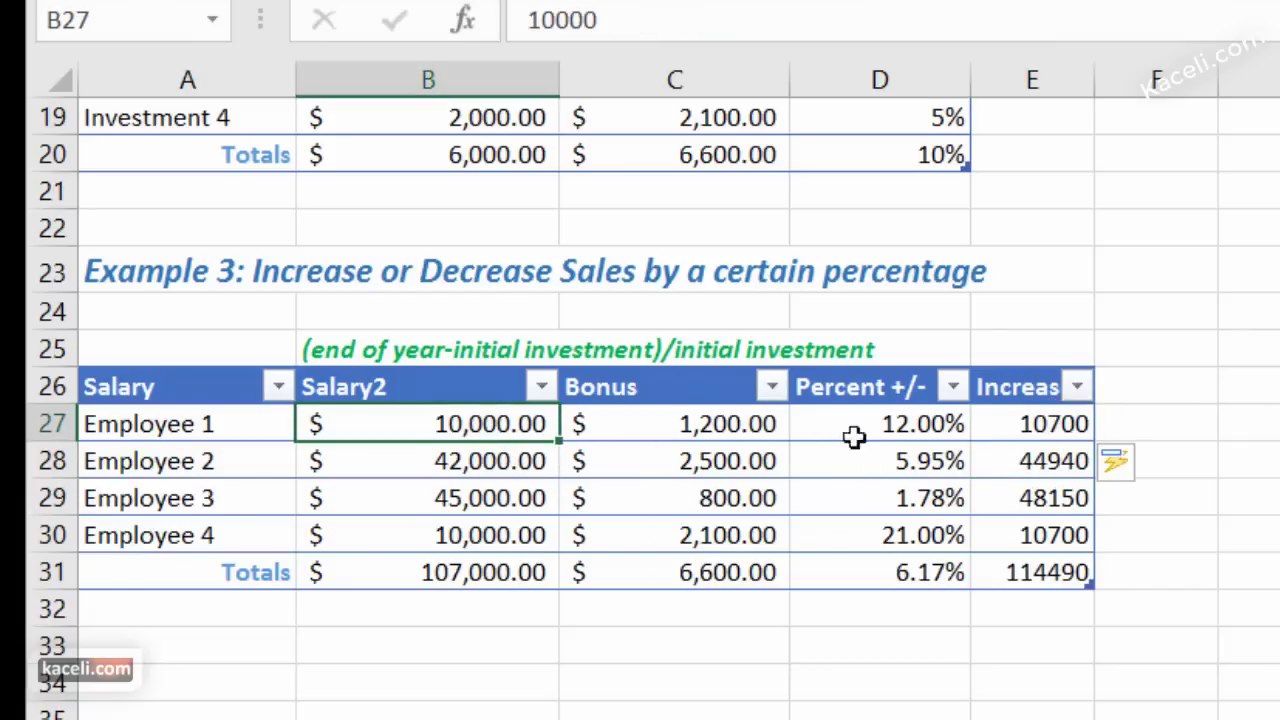
click(1025, 430)
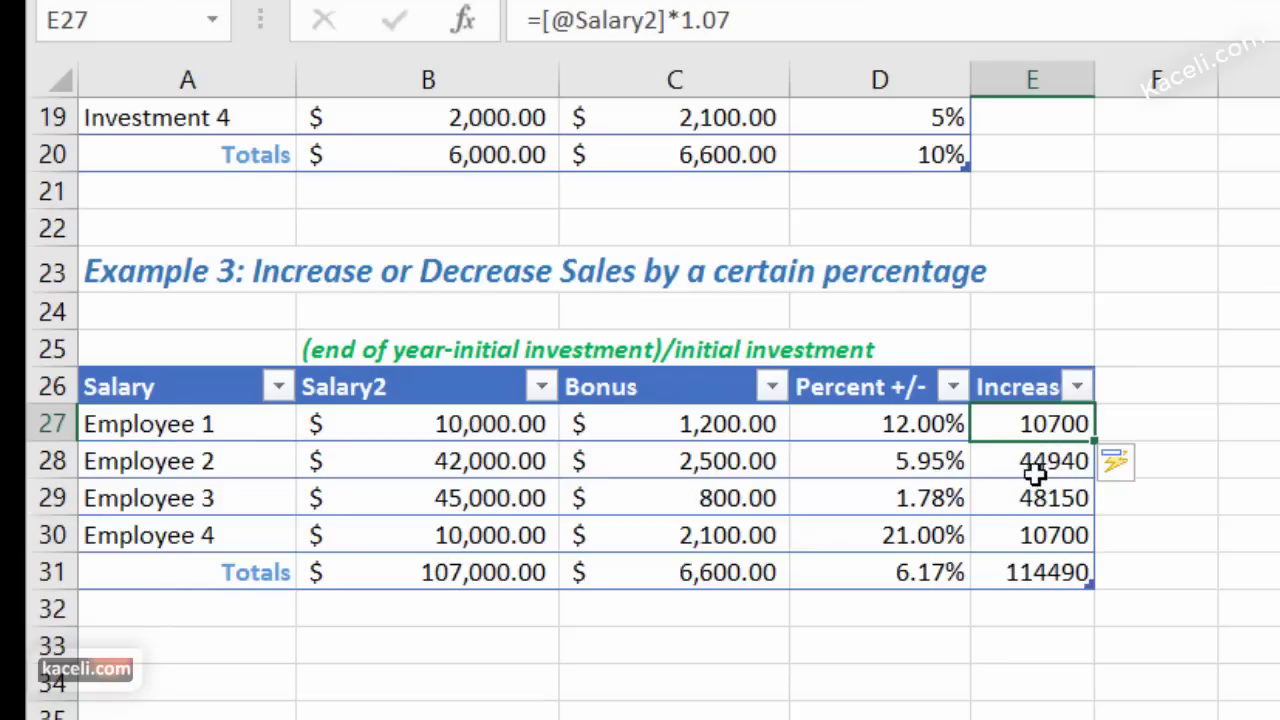
click(1043, 461)
click(1034, 570)
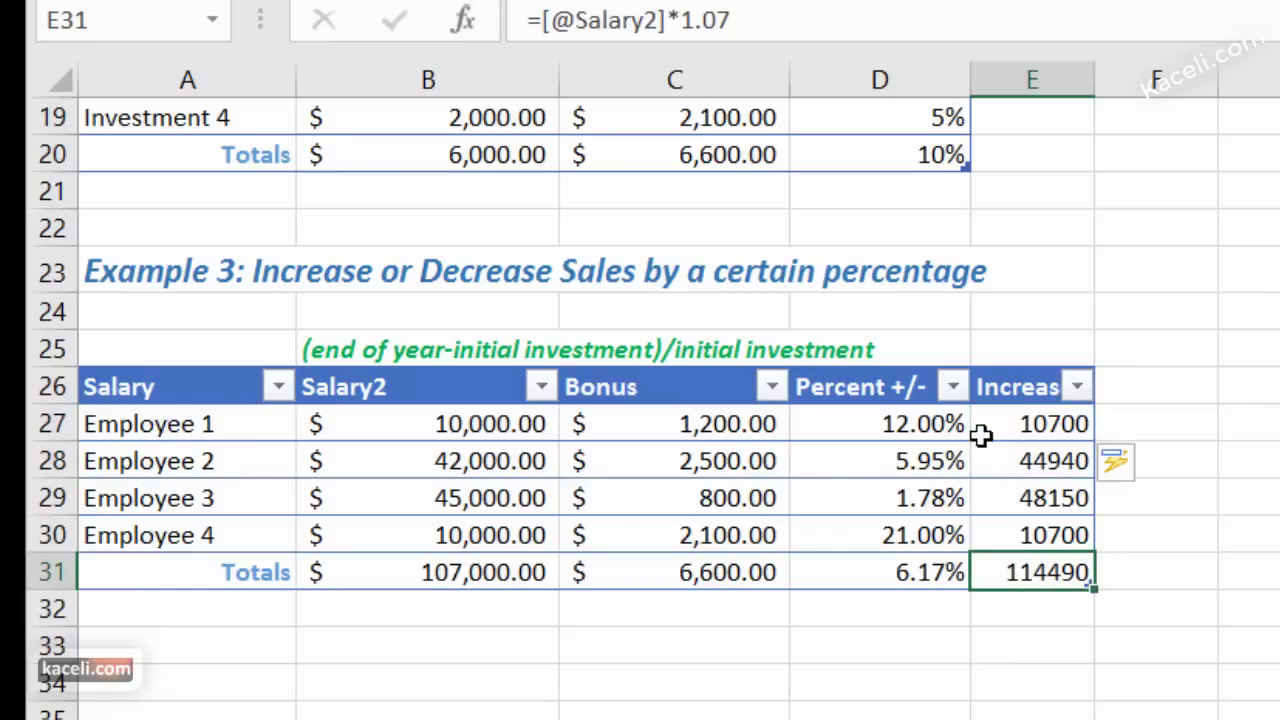
click(984, 432)
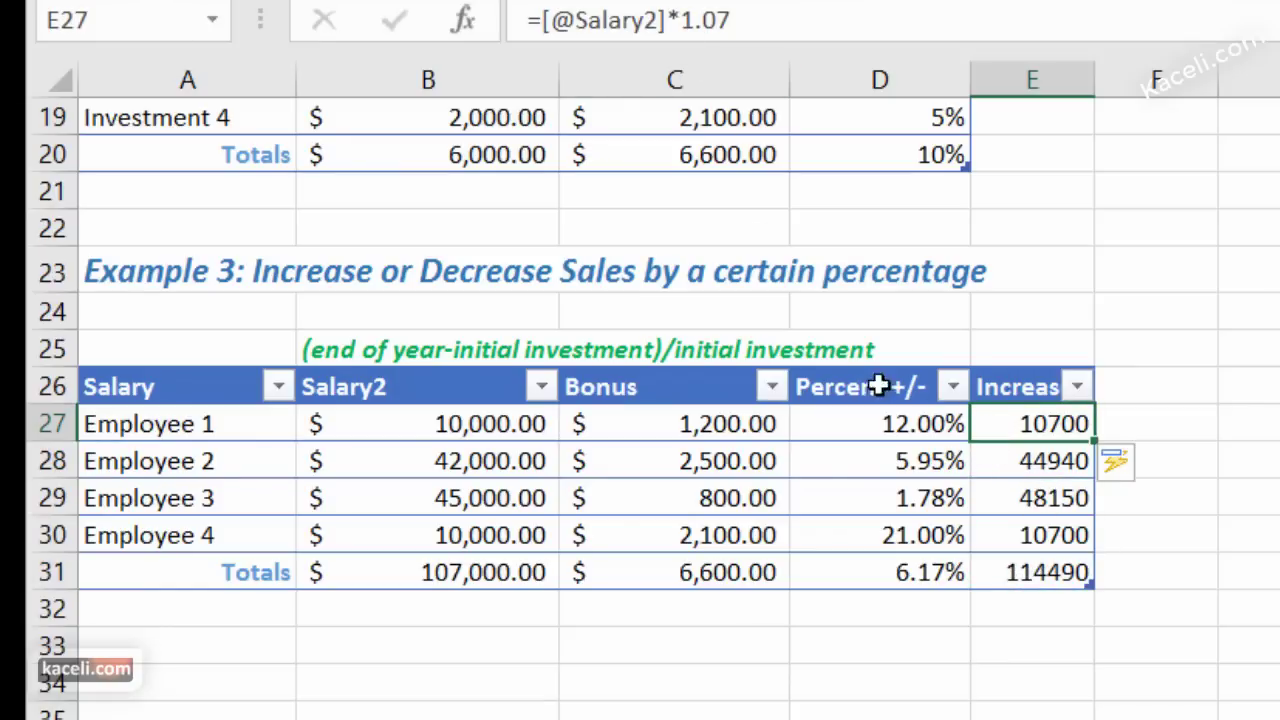
click(714, 20)
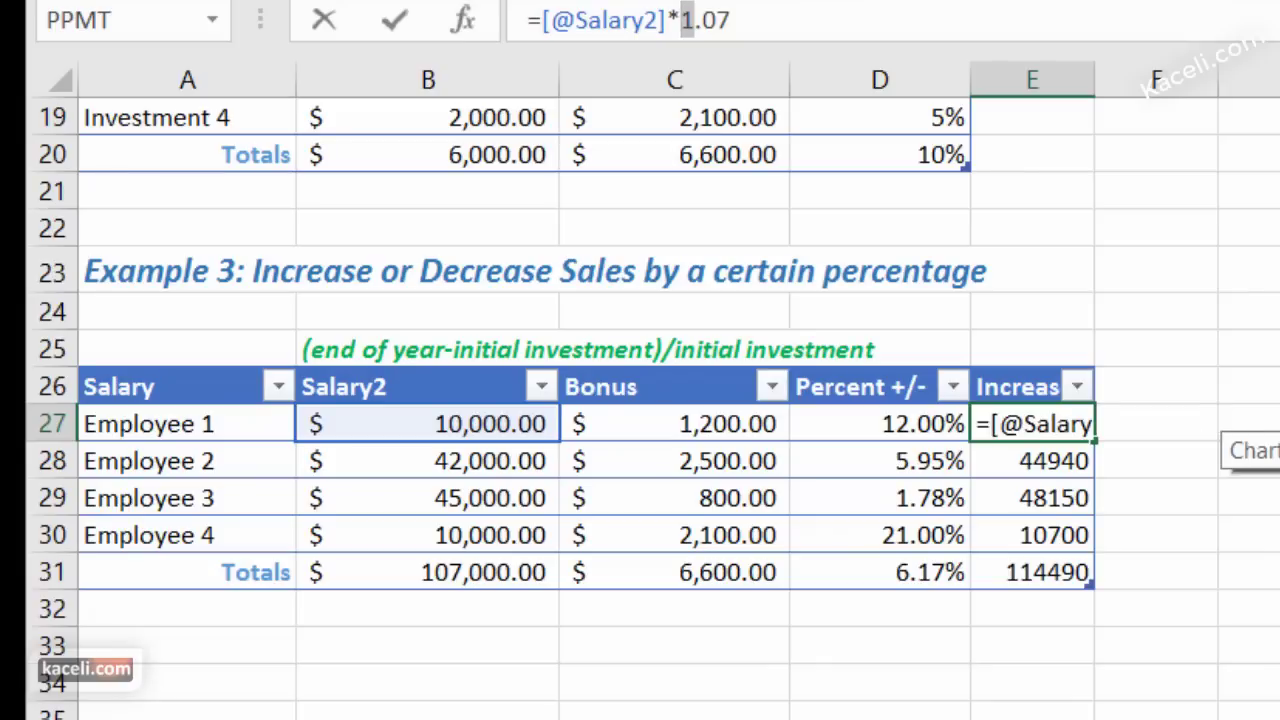
- Confirm the E27 formula, deselect the table, and scroll back up the sheet
key(ctrl+Return)
click(1248, 535)
scroll(1248, 535, up, 1)
scroll(652, 408, up, 5)
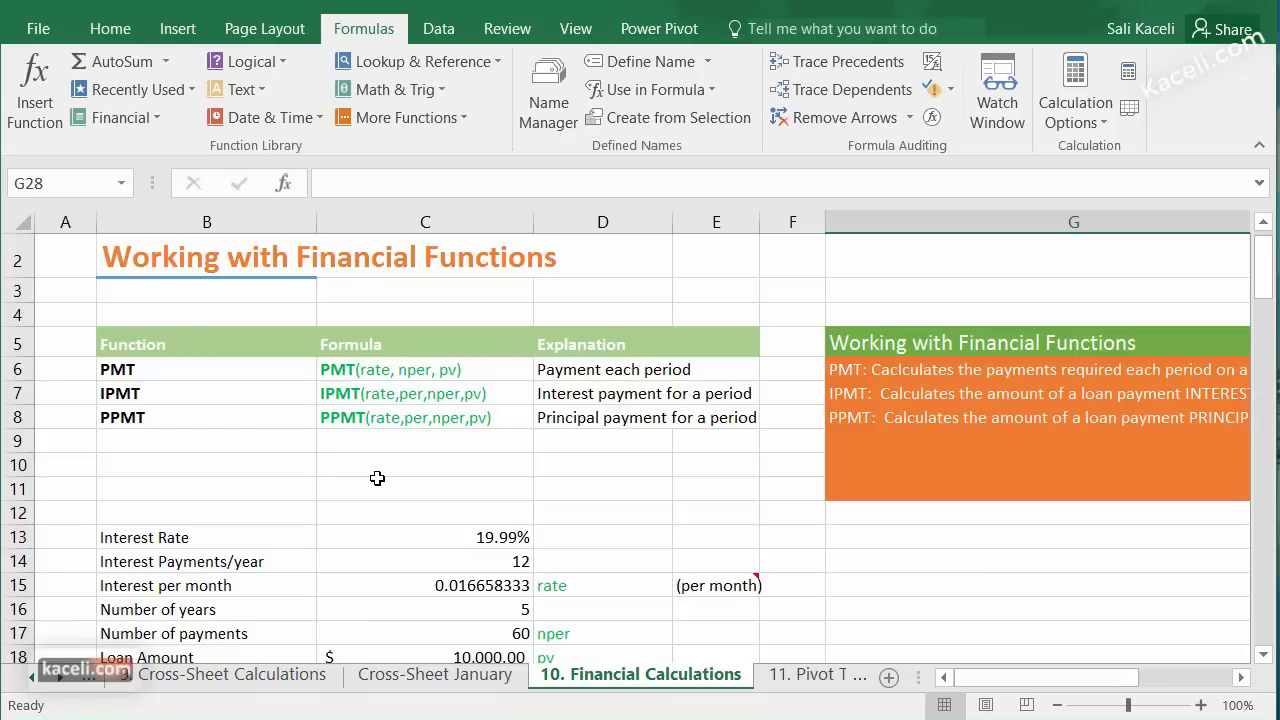
- Select C10 and search Insert Function for 'pmt'
click(352, 460)
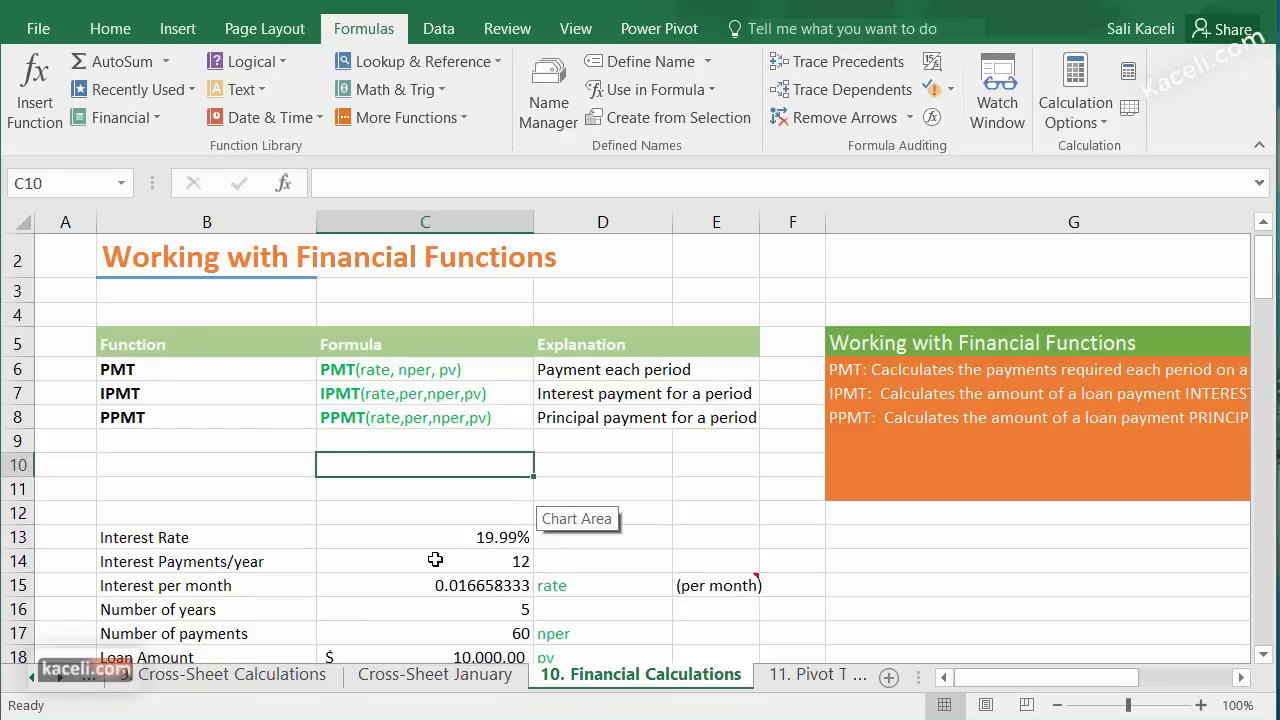
click(42, 126)
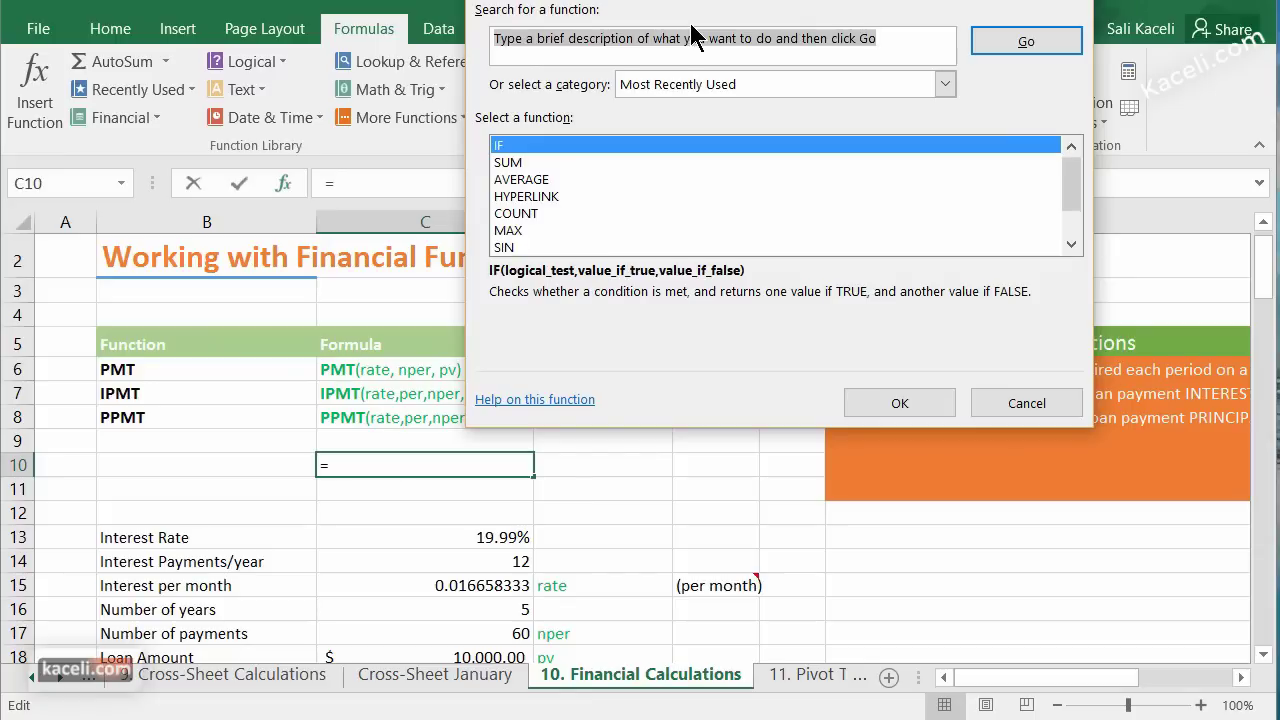
text(pmt)
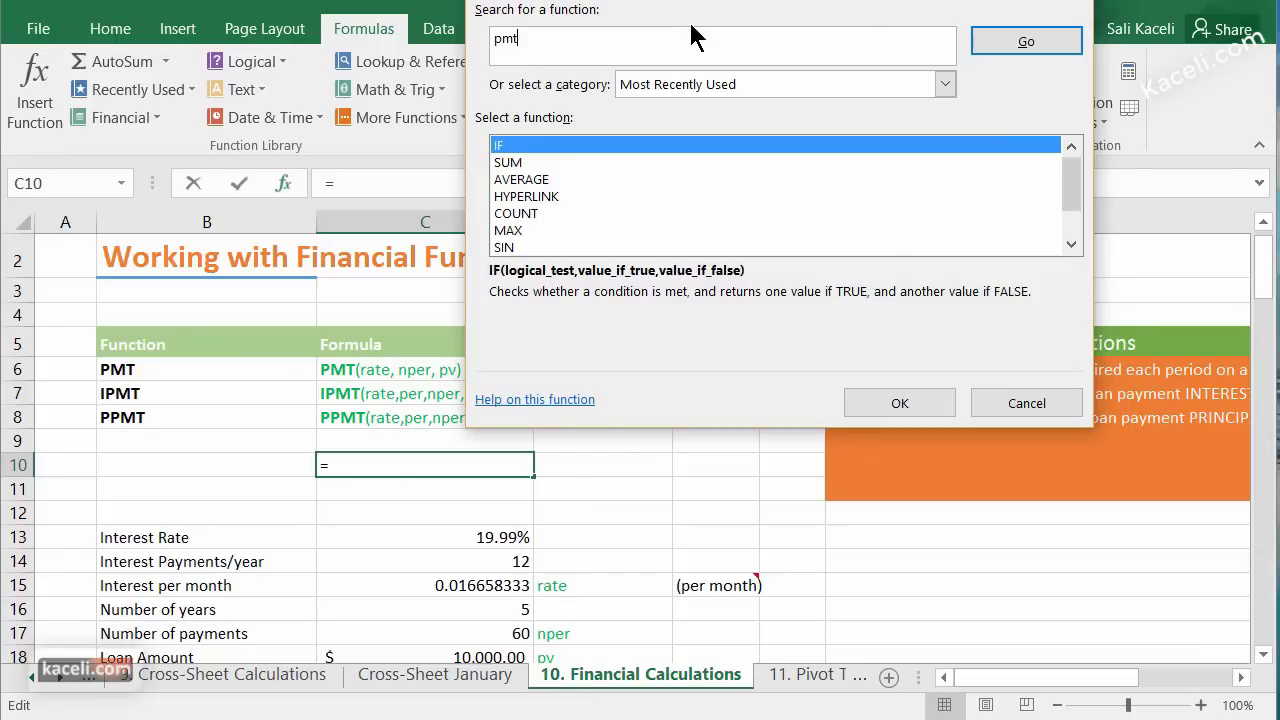
click(1029, 44)
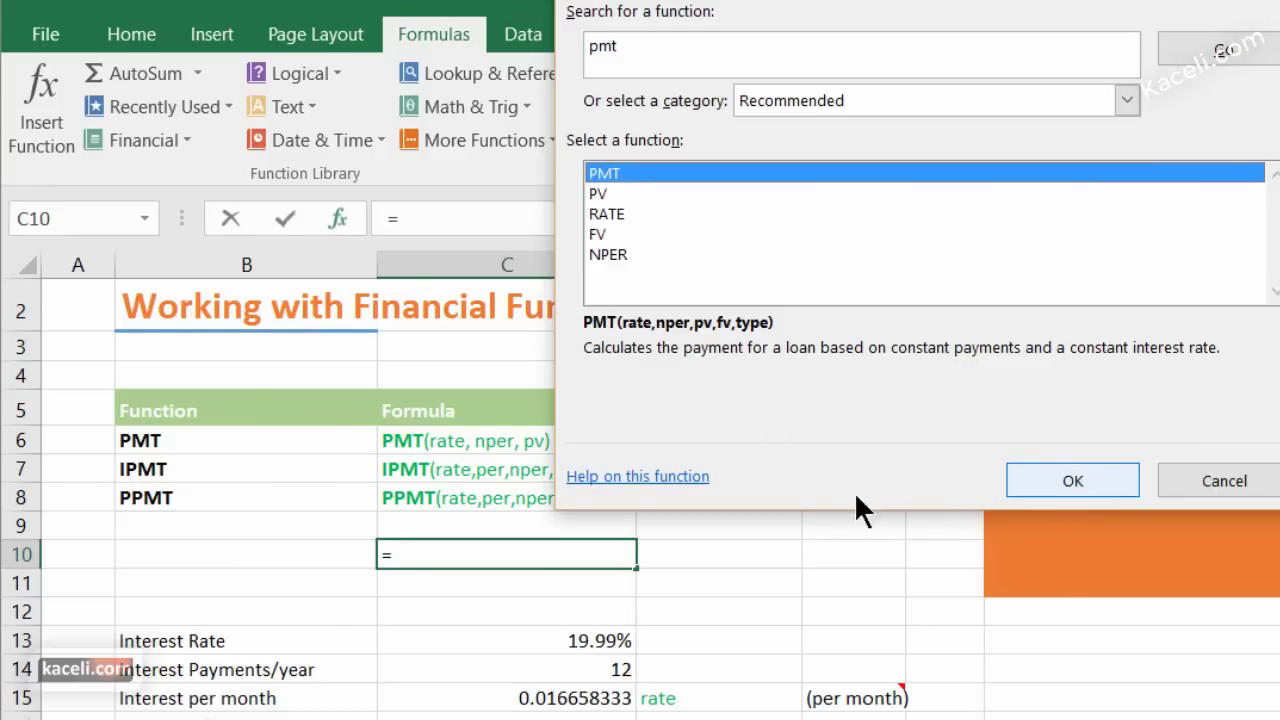
click(641, 479)
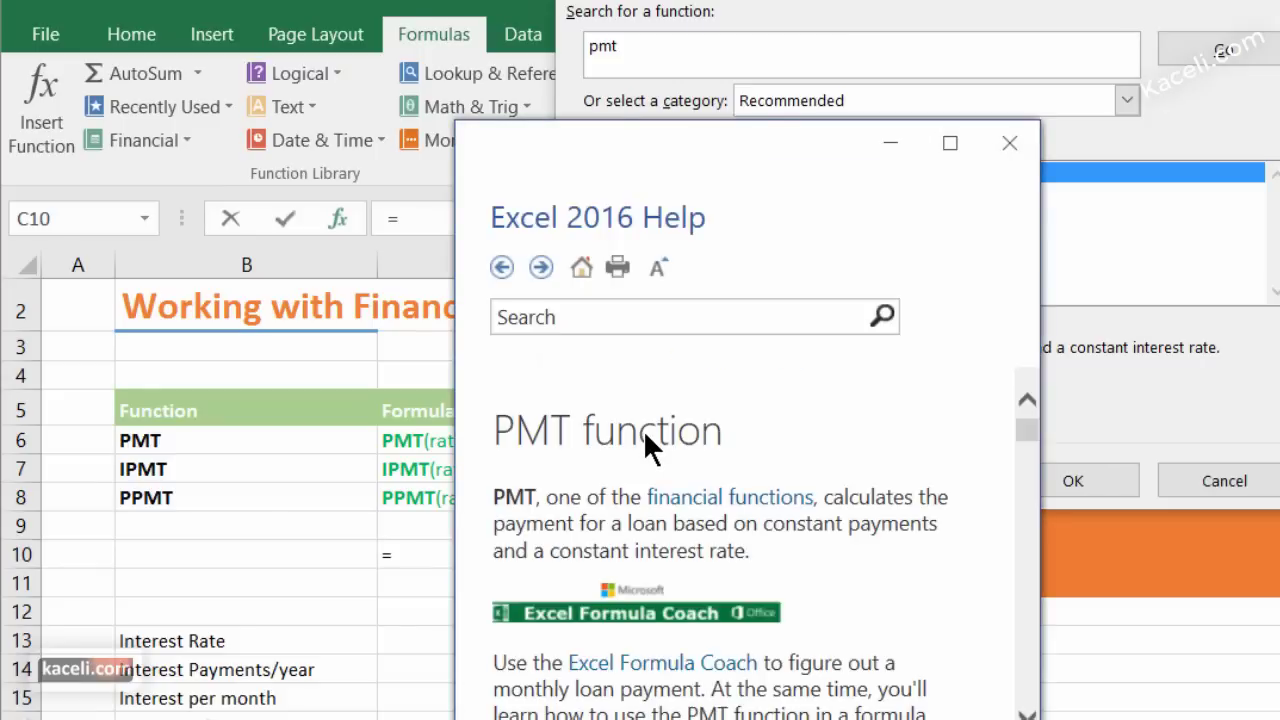
scroll(768, 508, down, 8)
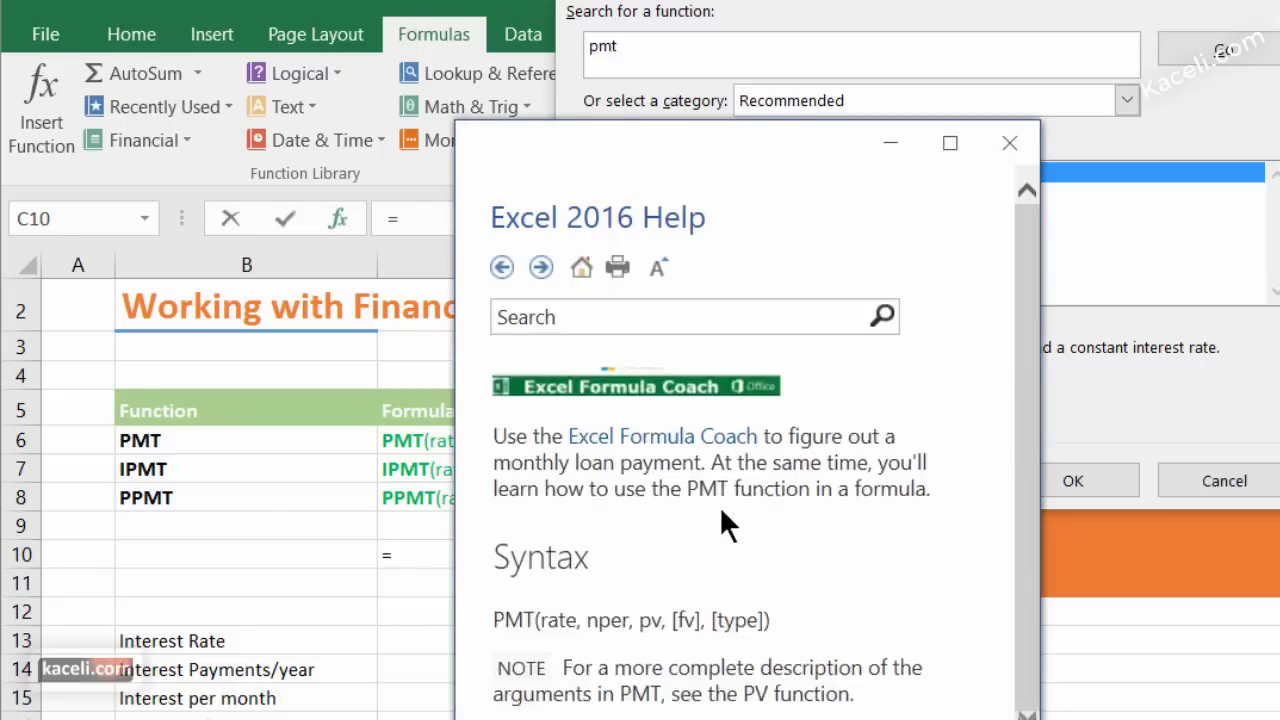
scroll(730, 511, down, 10)
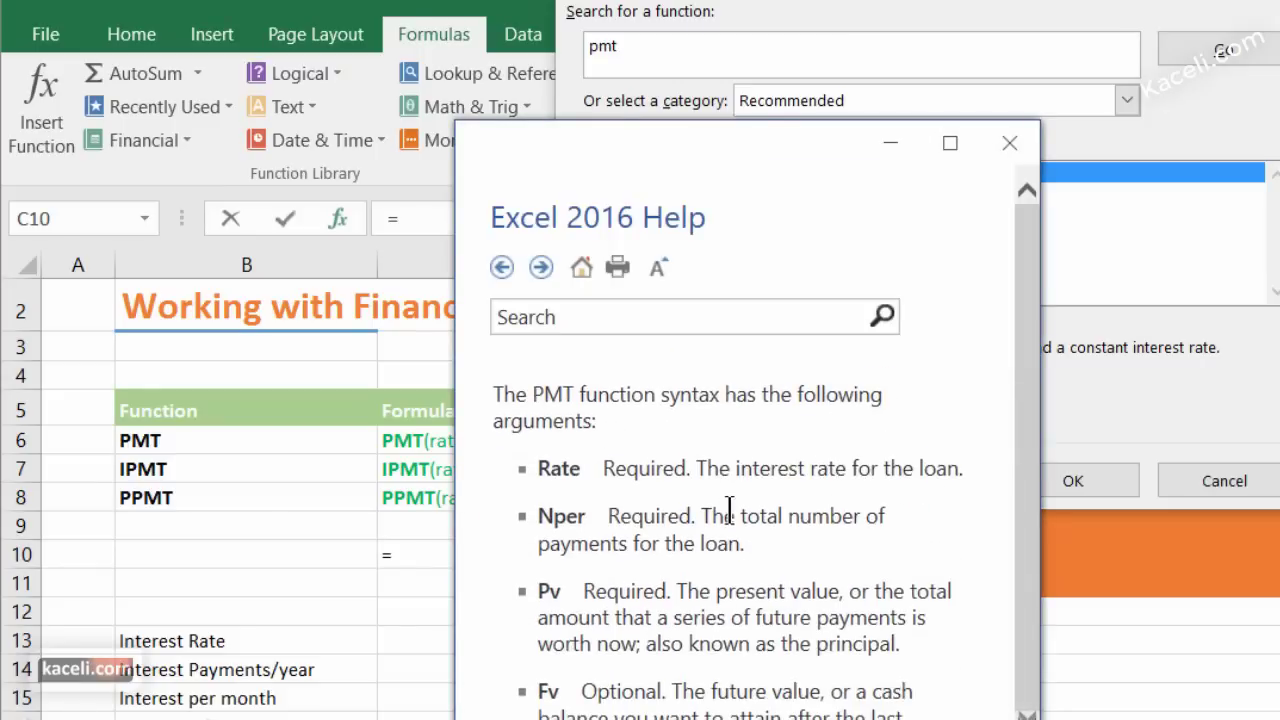
scroll(722, 538, down, 10)
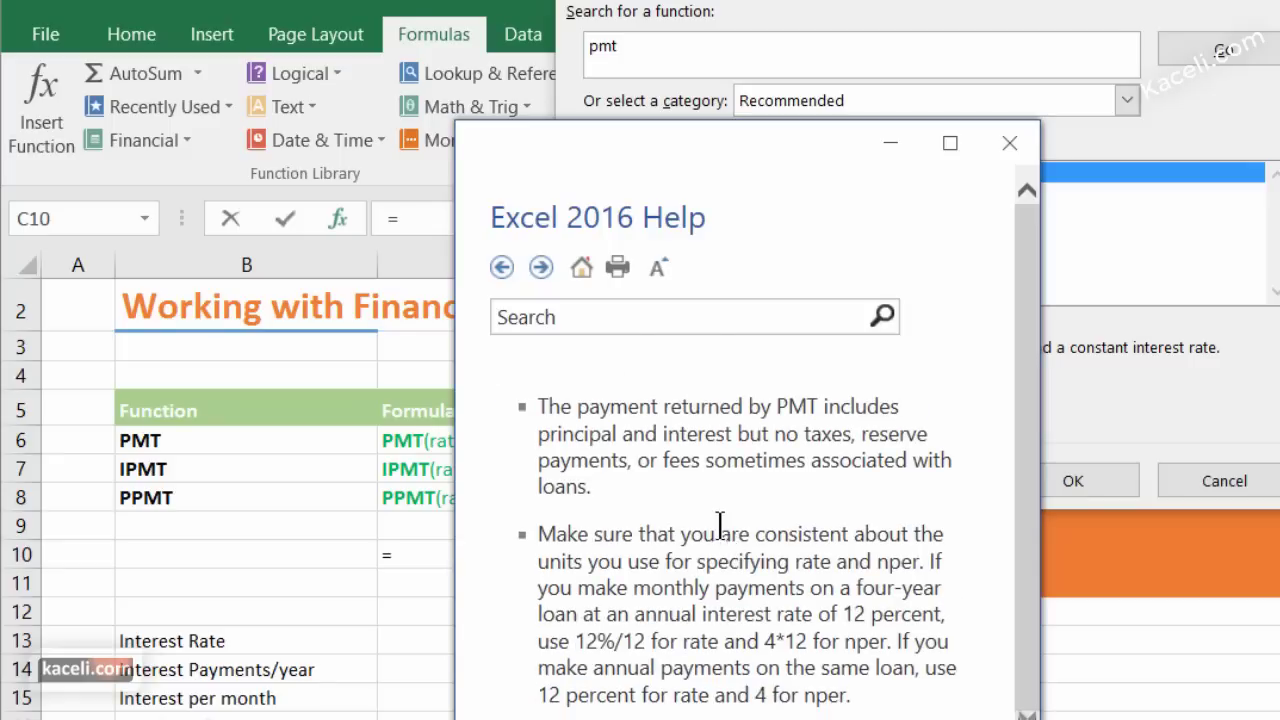
scroll(720, 522, down, 10)
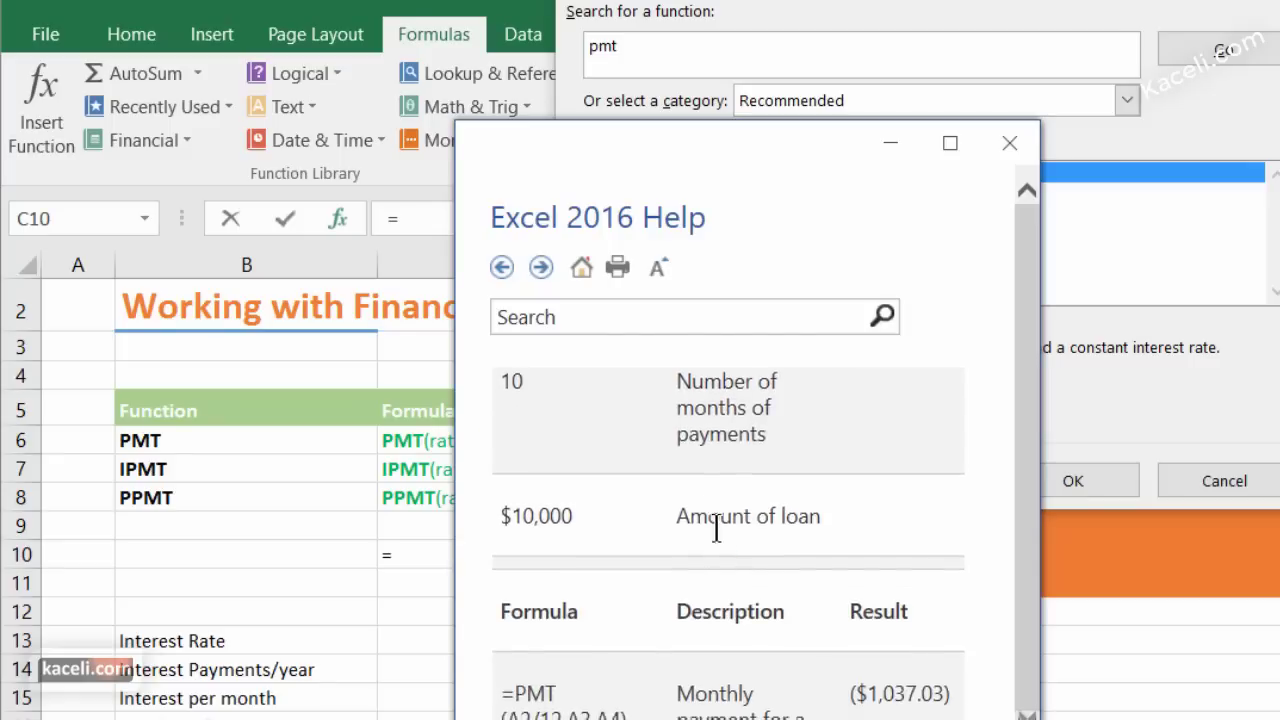
scroll(670, 460, down, 5)
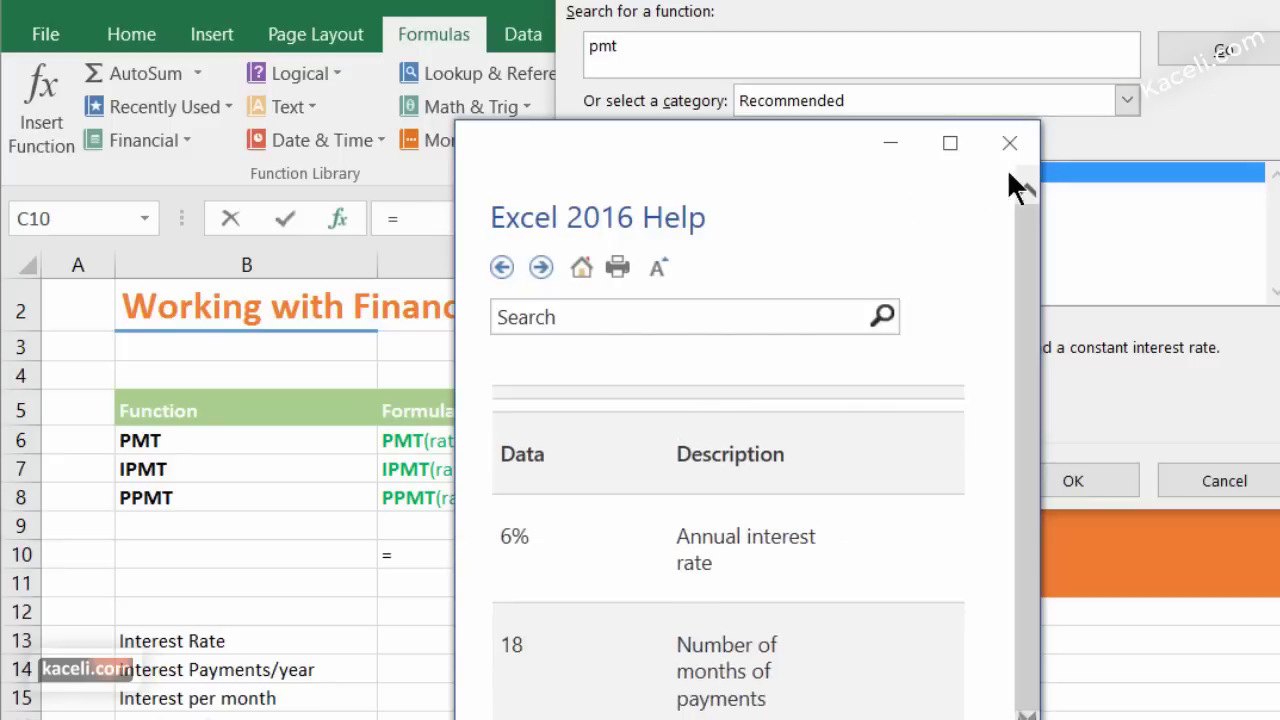
click(1011, 145)
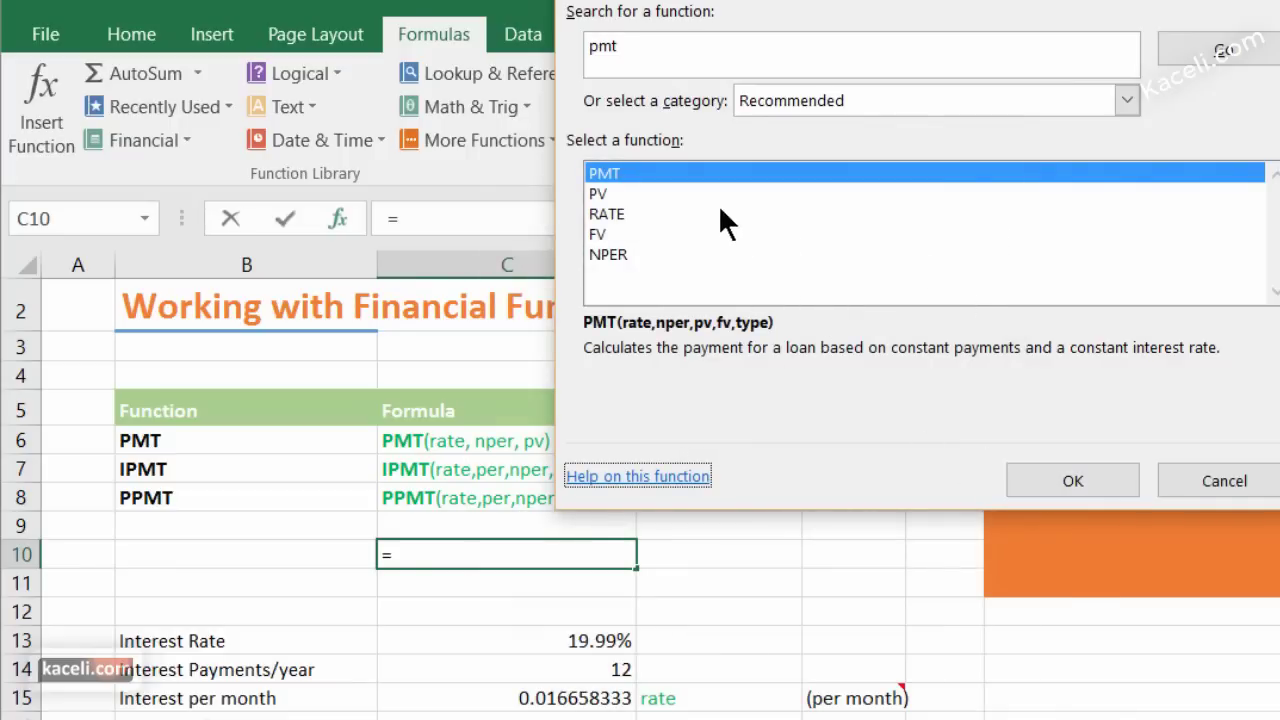
click(1060, 465)
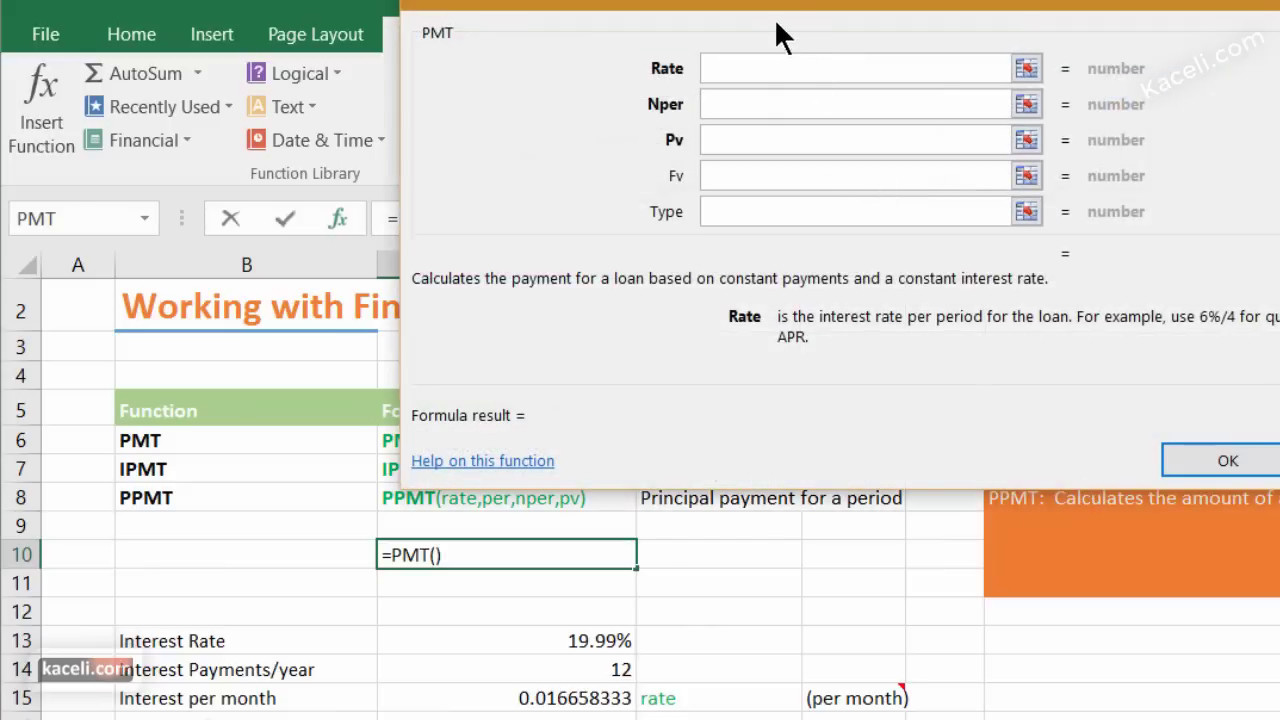
- Read the Rate, Nper and Pv argument descriptions in the PMT Function Arguments dialog
drag(762, 5, 1046, 118)
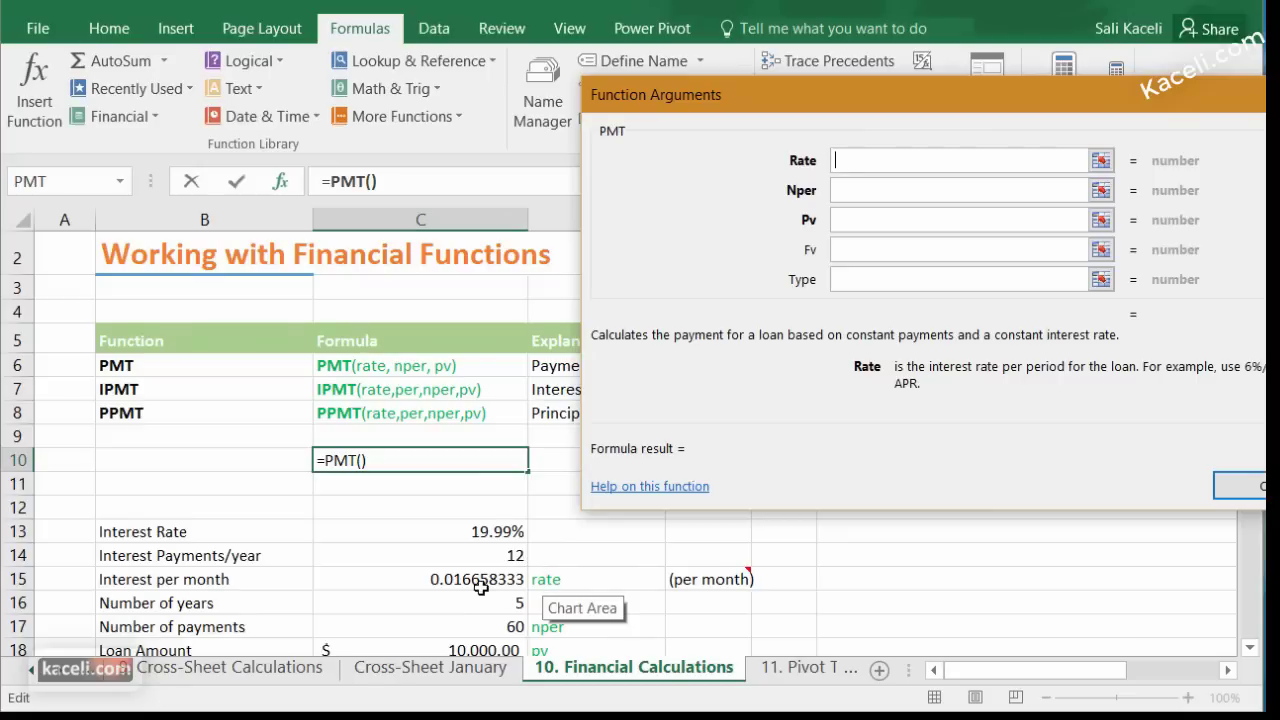
click(886, 192)
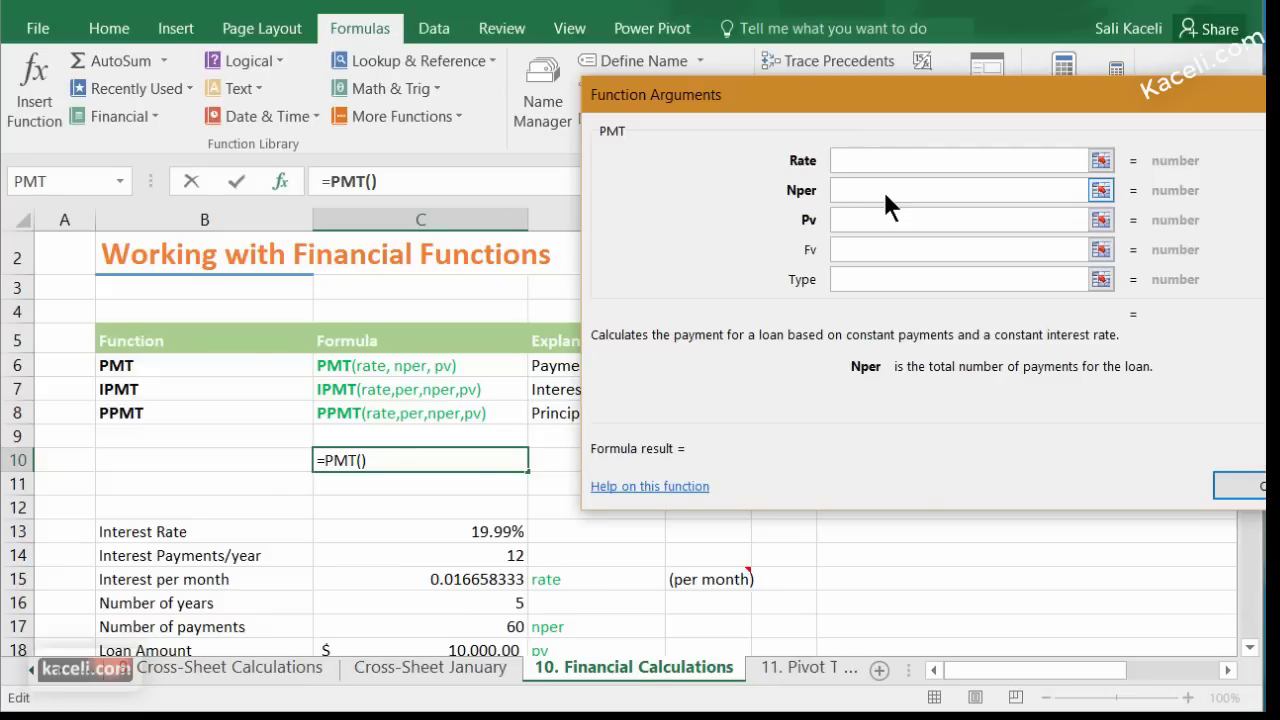
click(882, 162)
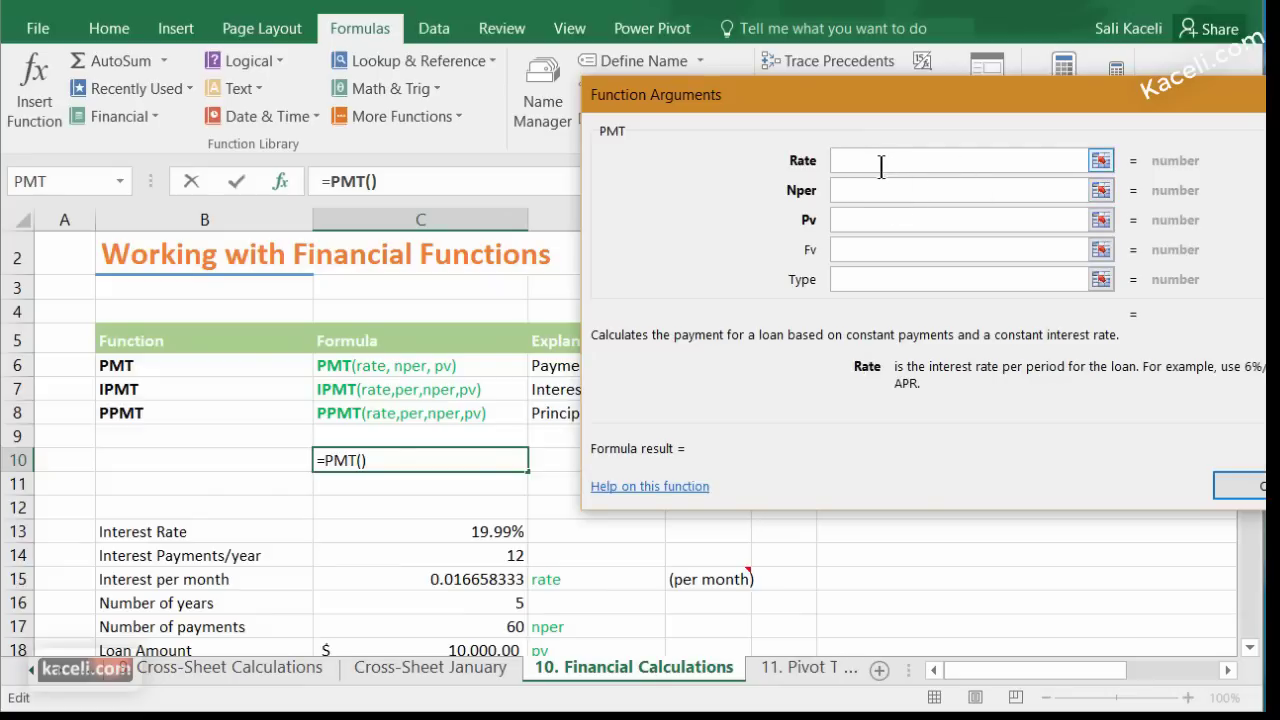
click(860, 191)
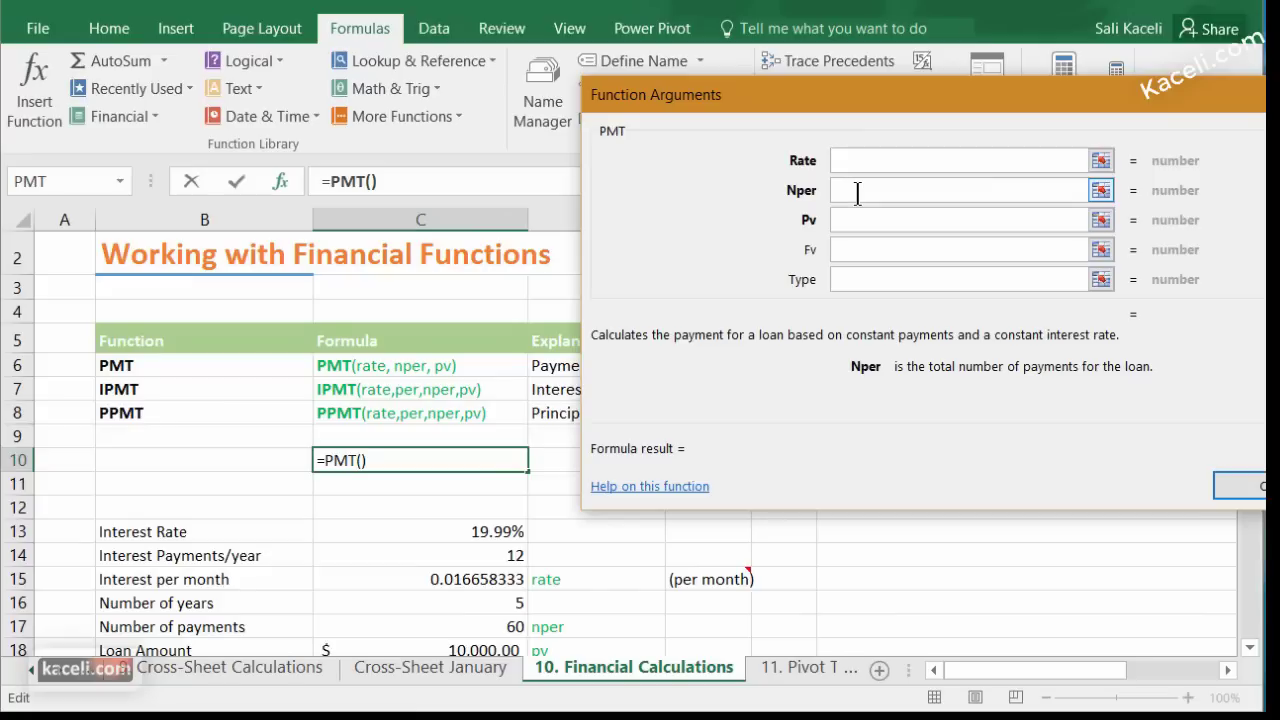
click(852, 217)
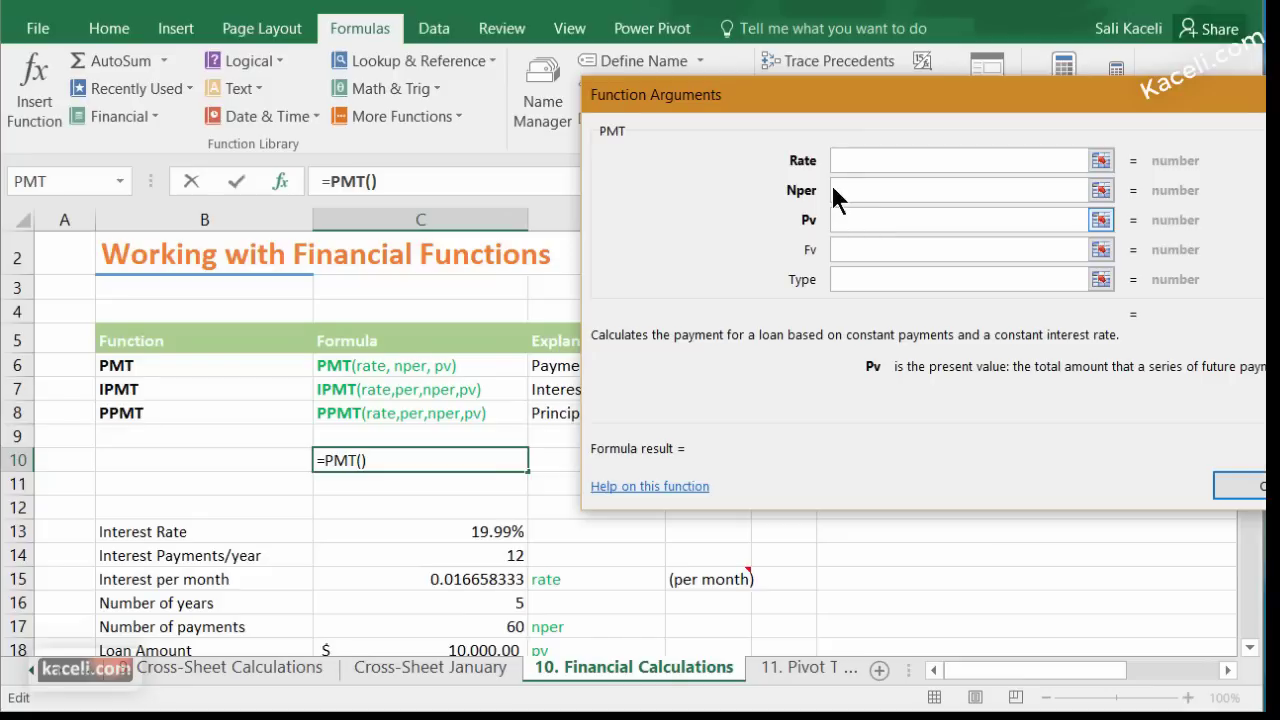
click(832, 191)
click(905, 160)
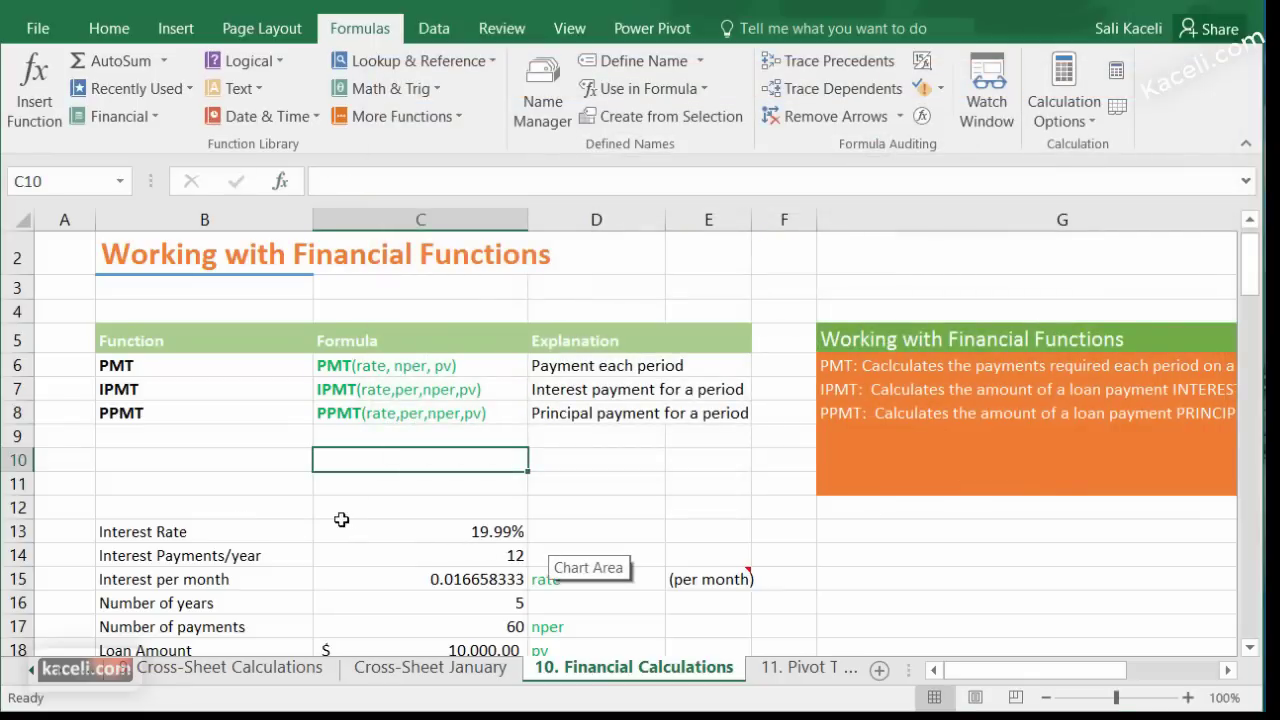
- Set the interest rate in C13 to 5% and review the payments-per-year and interest-per-month cells
click(412, 535)
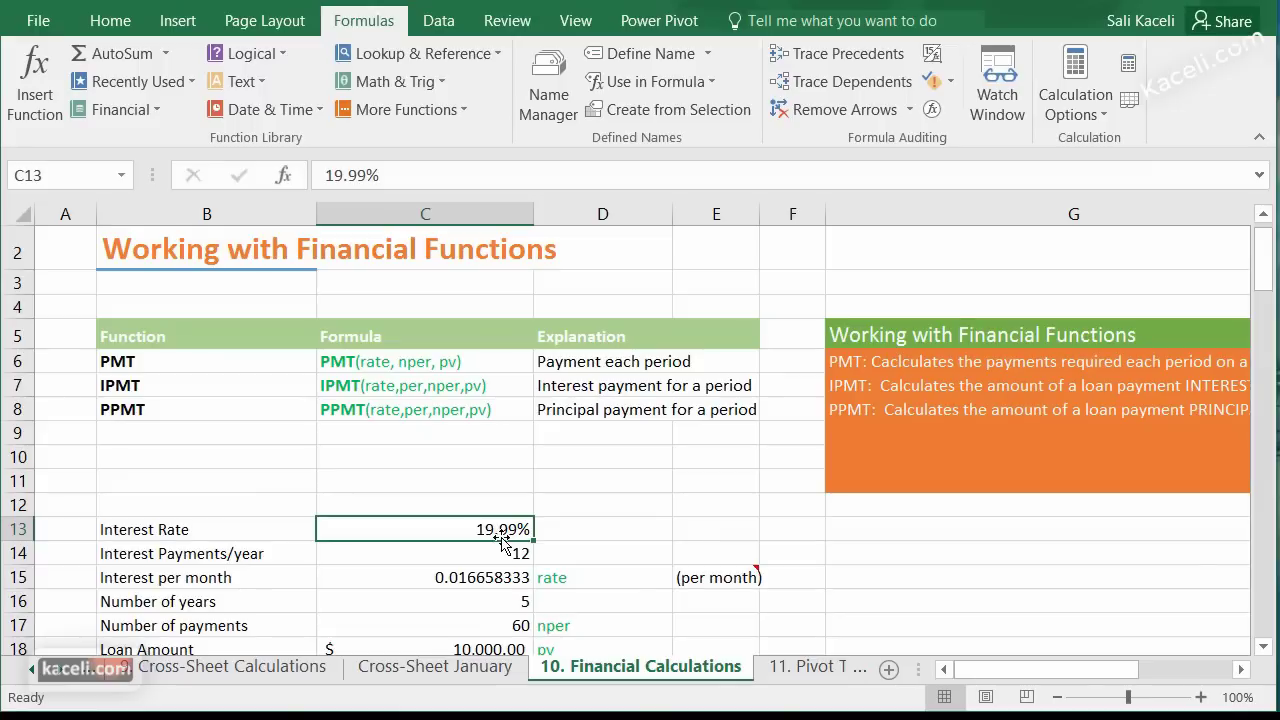
text(5)
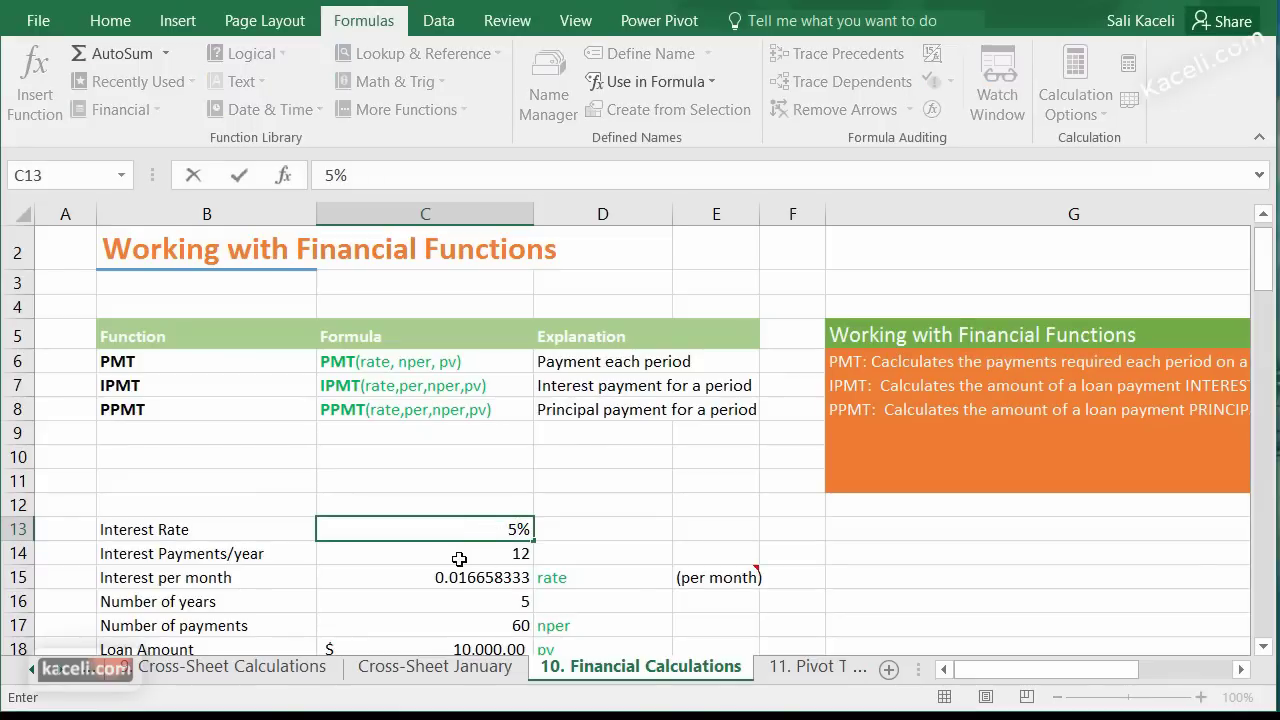
key(Return)
click(482, 530)
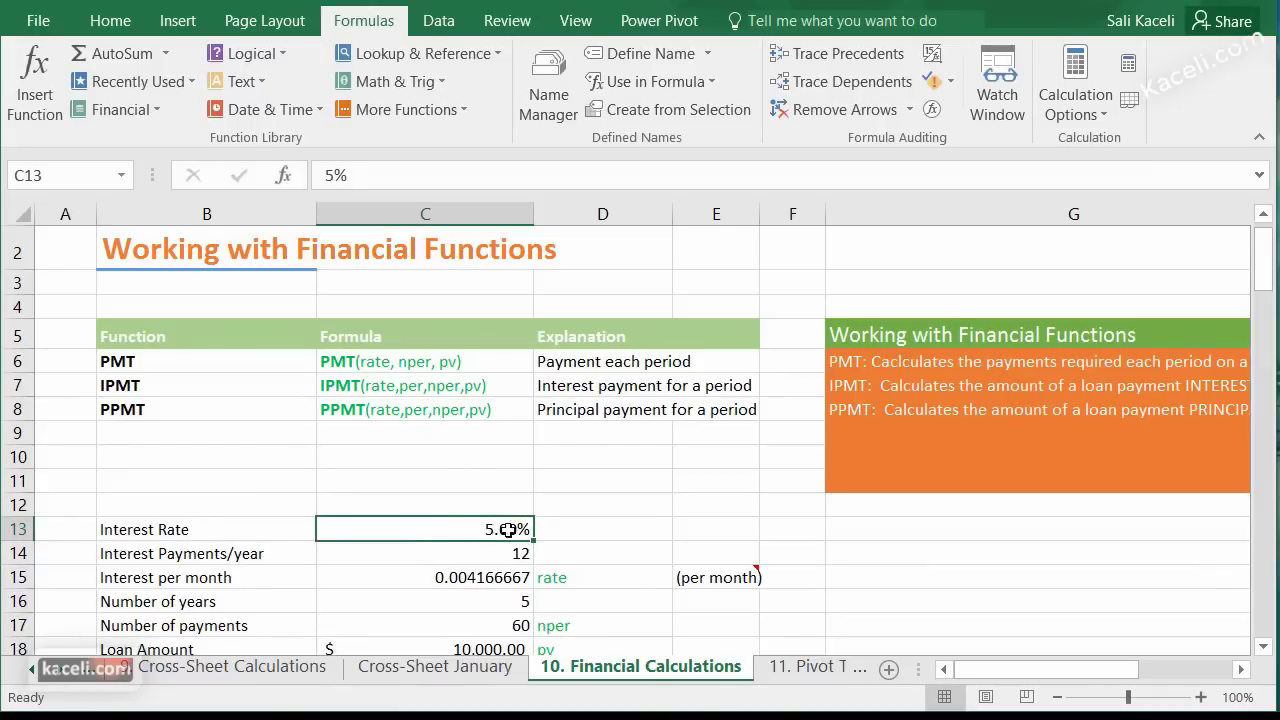
click(110, 20)
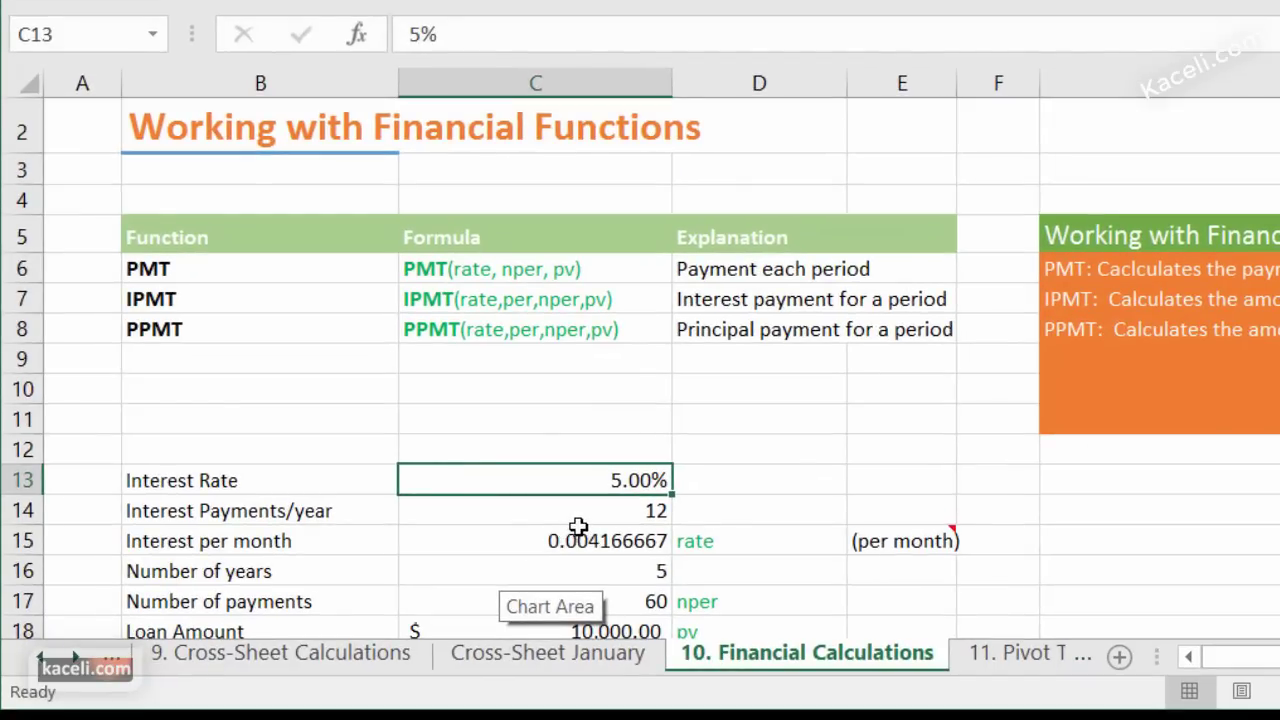
click(594, 520)
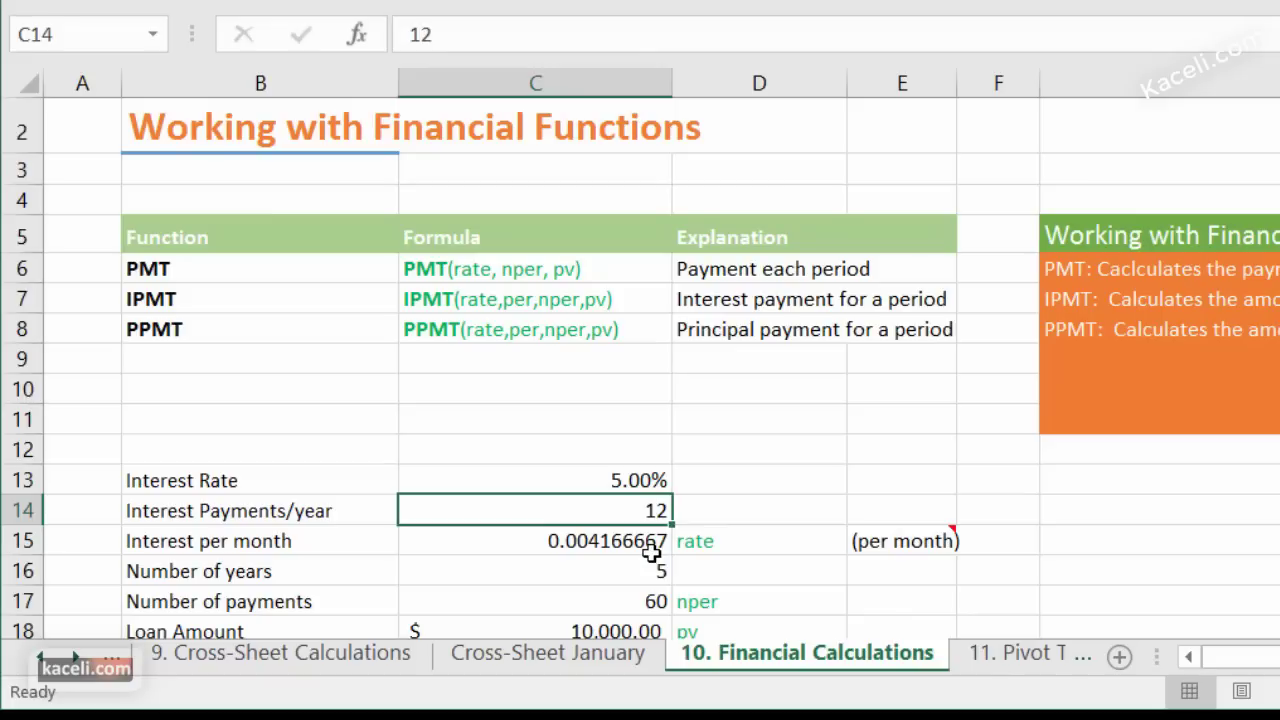
click(642, 552)
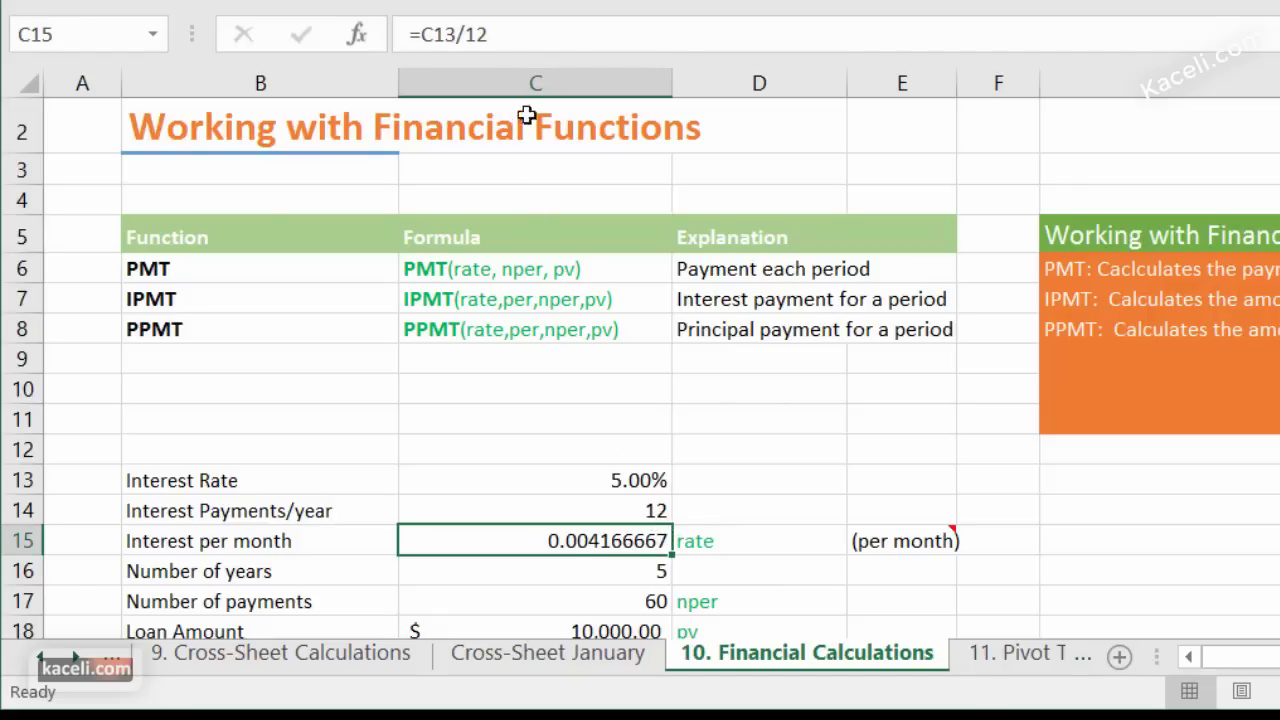
- Change the C15 formula to =C13/C14 instead of dividing by 12
click(460, 34)
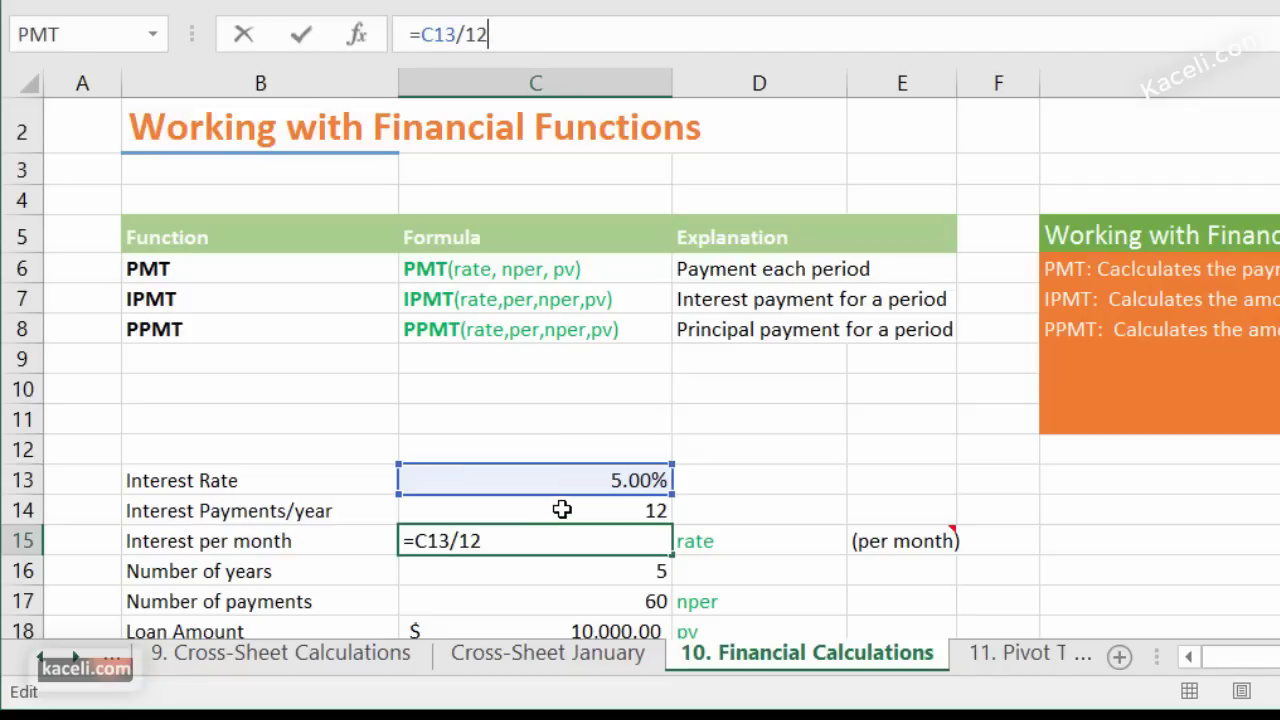
click(562, 514)
click(500, 34)
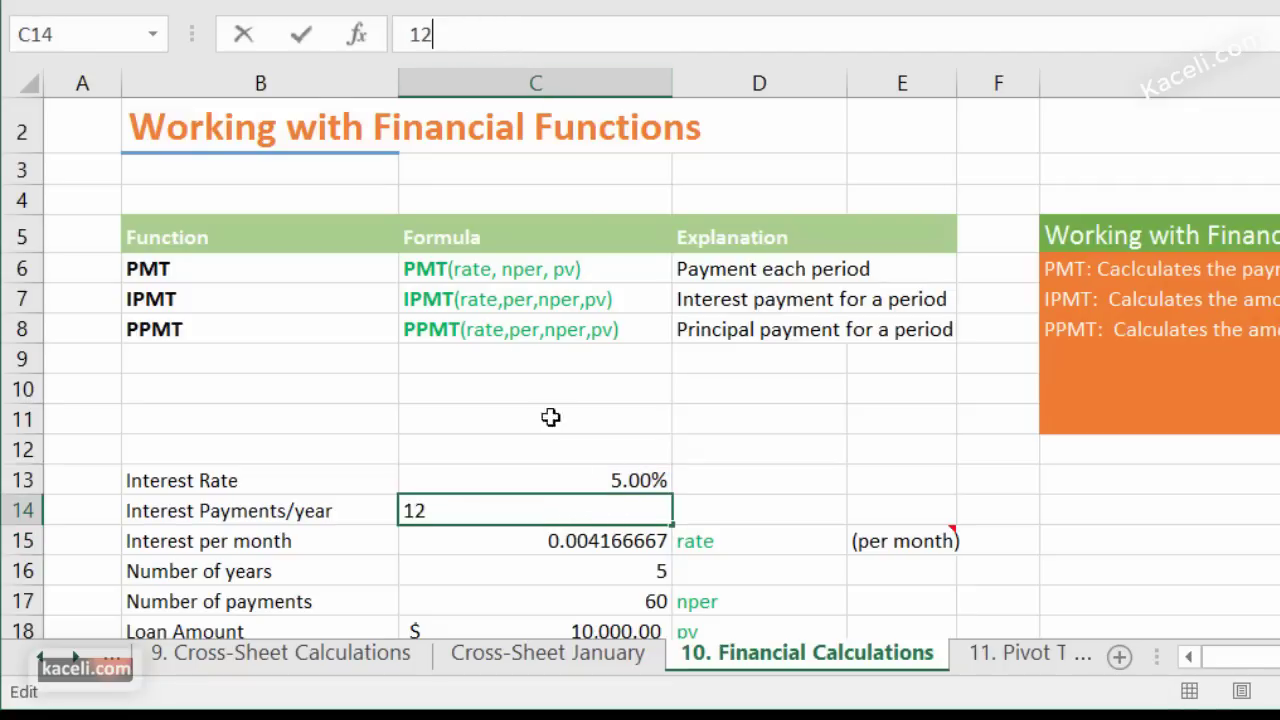
click(586, 543)
click(496, 36)
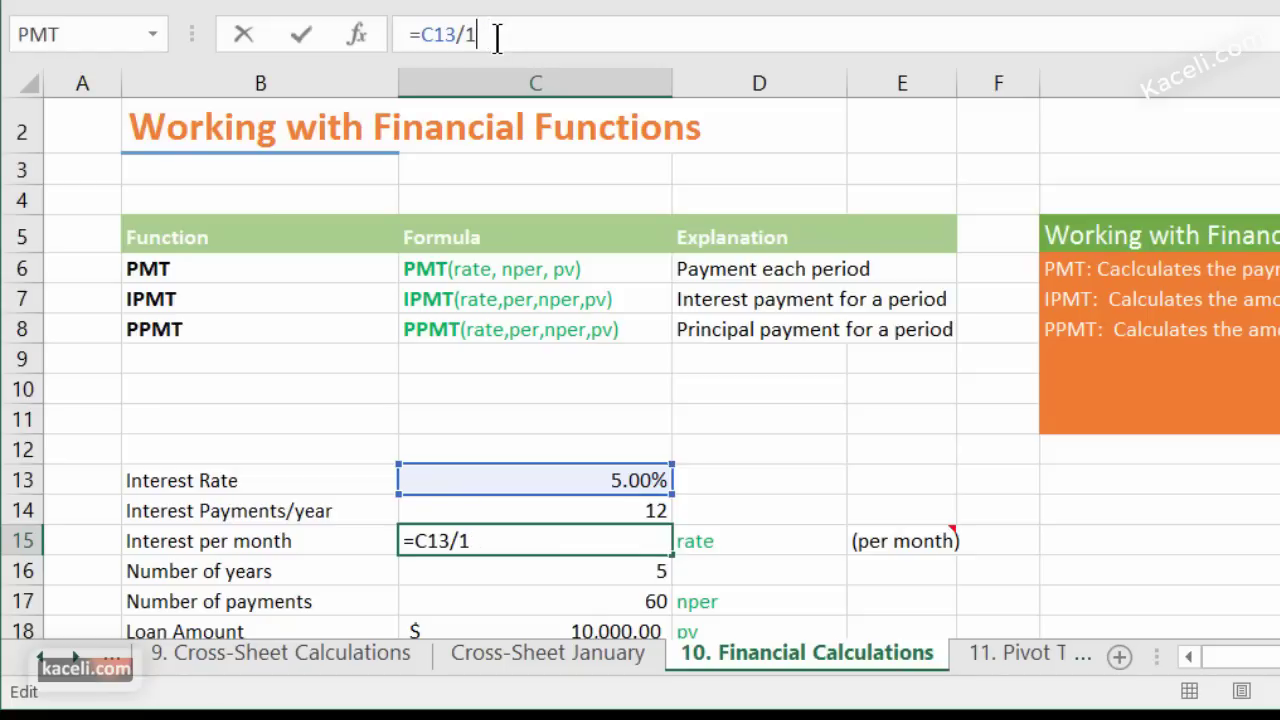
key(BackSpace)
text(c14)
key(Return)
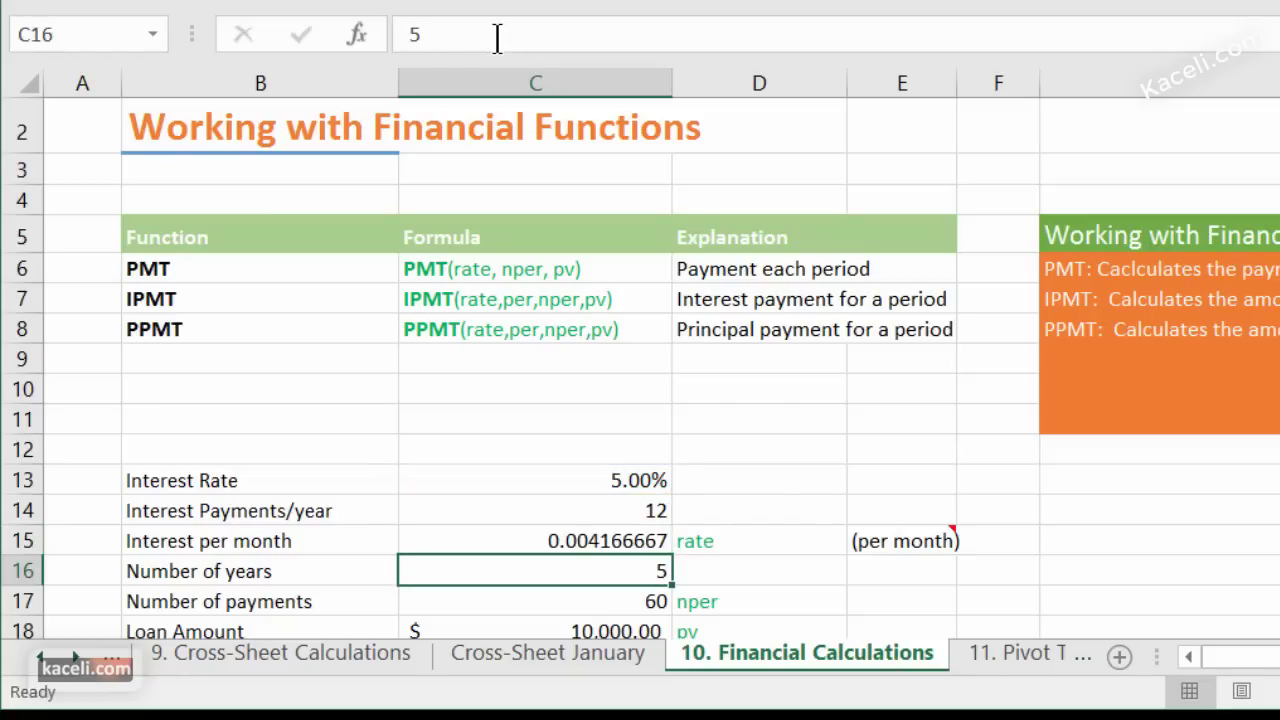
click(613, 550)
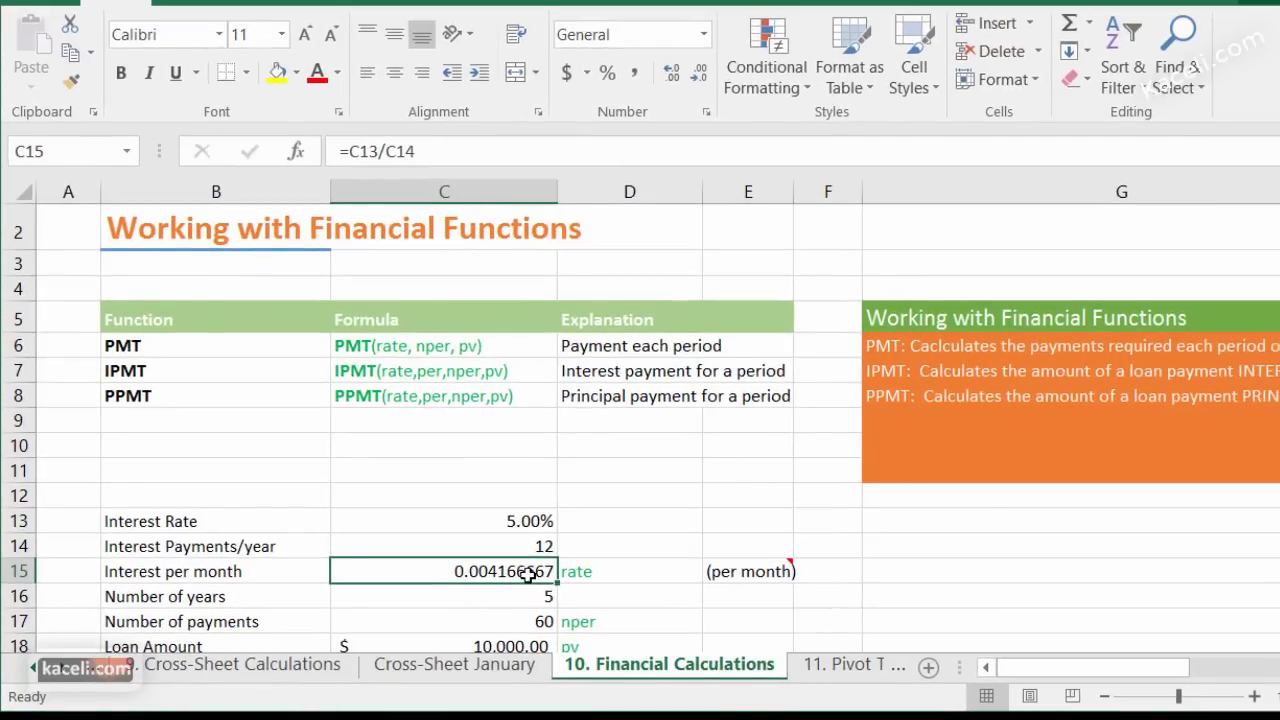
- Adjust C15's decimal places so the interest per month reads 0.00417
click(670, 72)
click(697, 77)
click(697, 77)
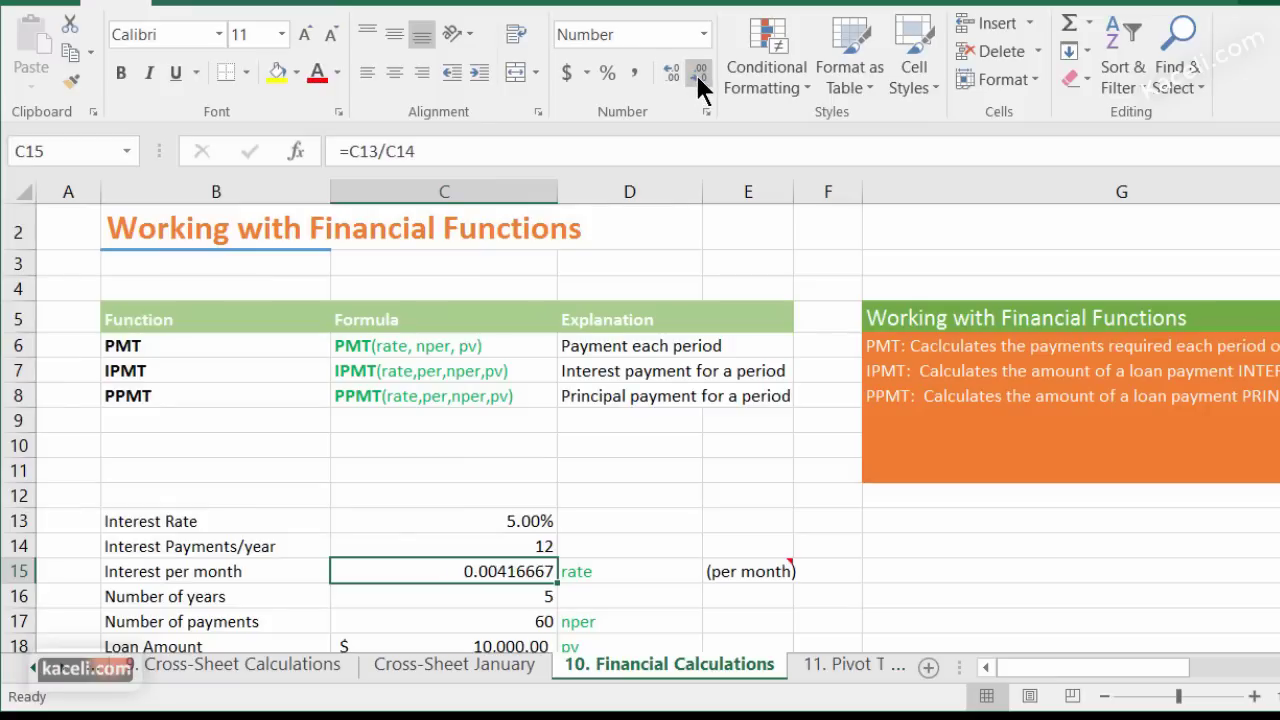
click(697, 77)
click(697, 77)
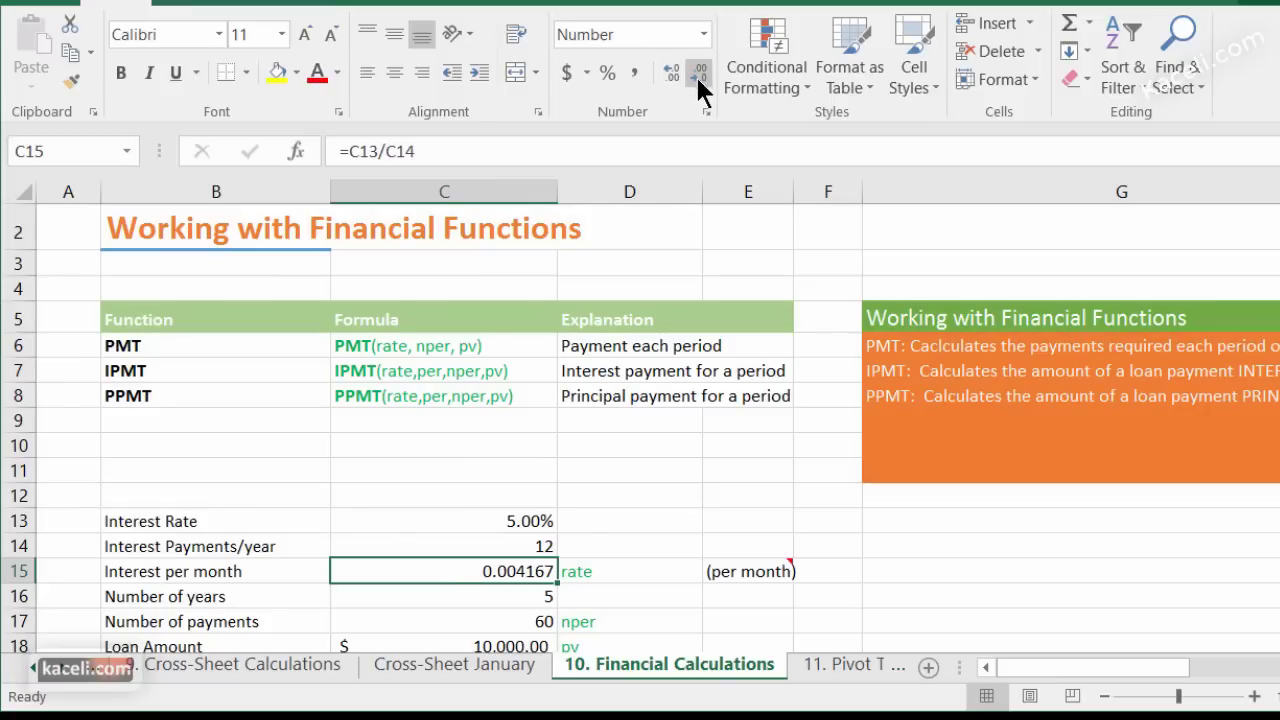
click(697, 77)
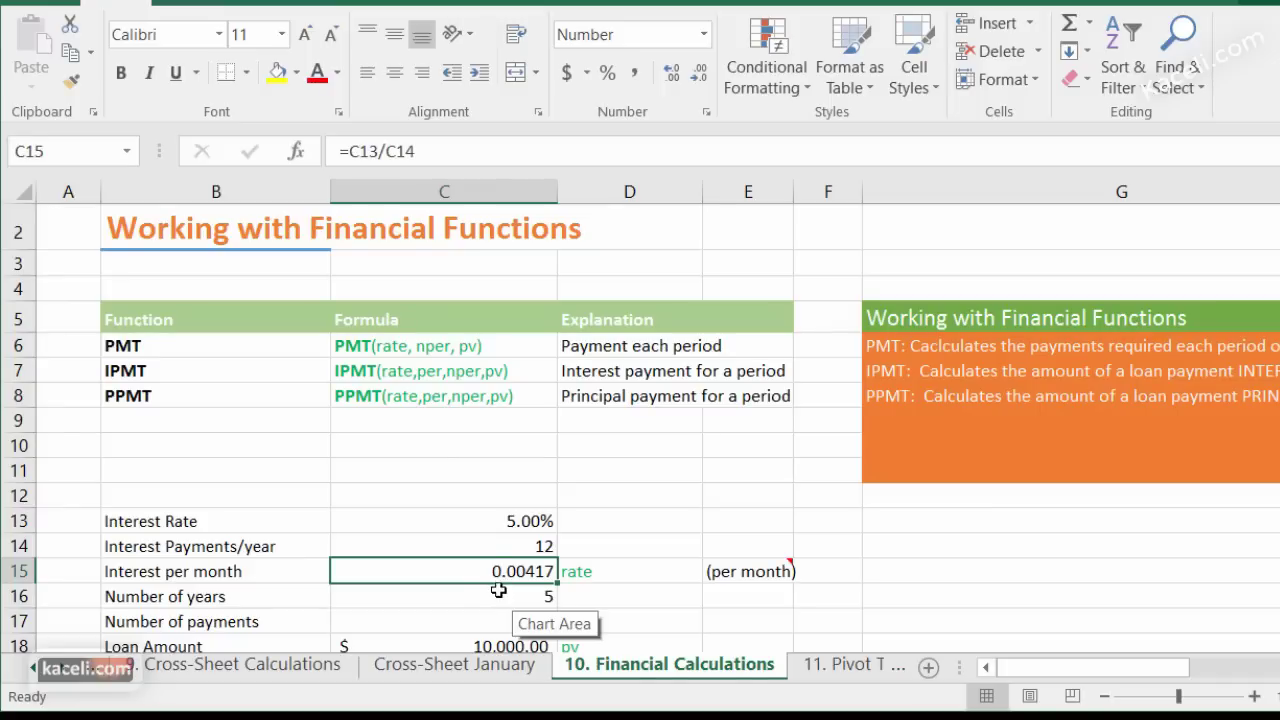
click(518, 596)
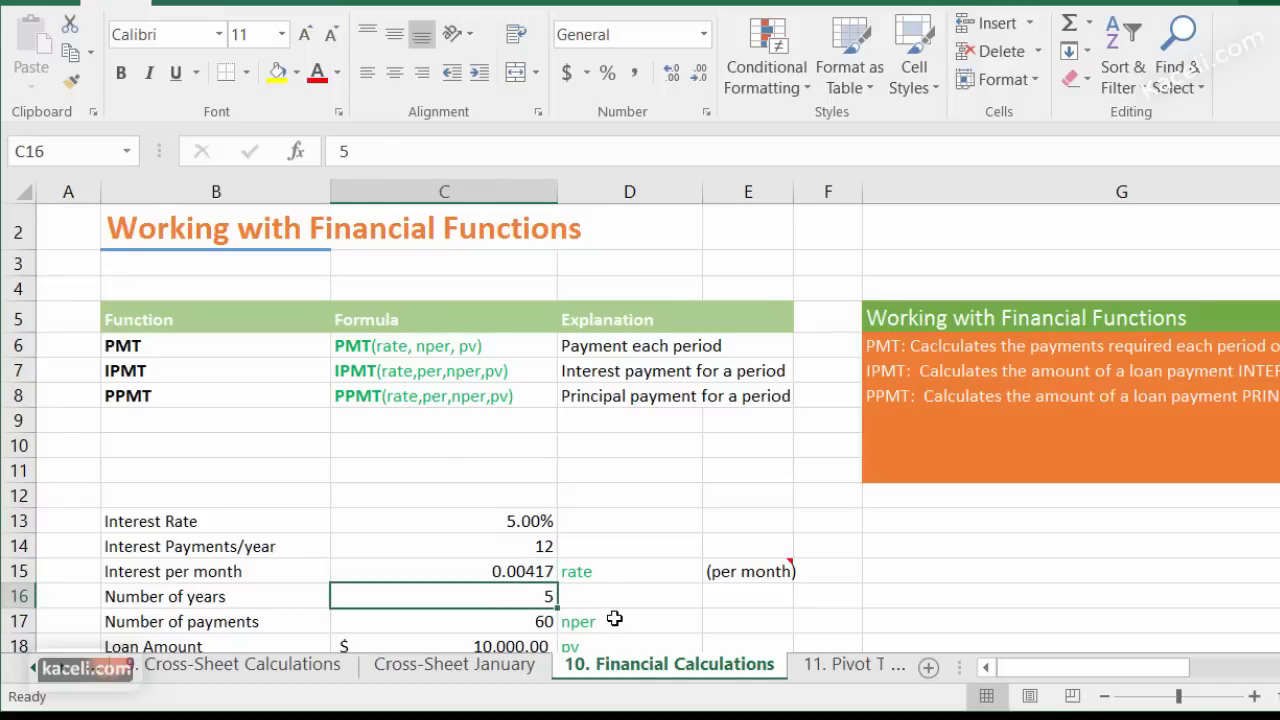
- Review the number-of-payments formula in C17 and the loan amount in C18
scroll(519, 623, down, 2)
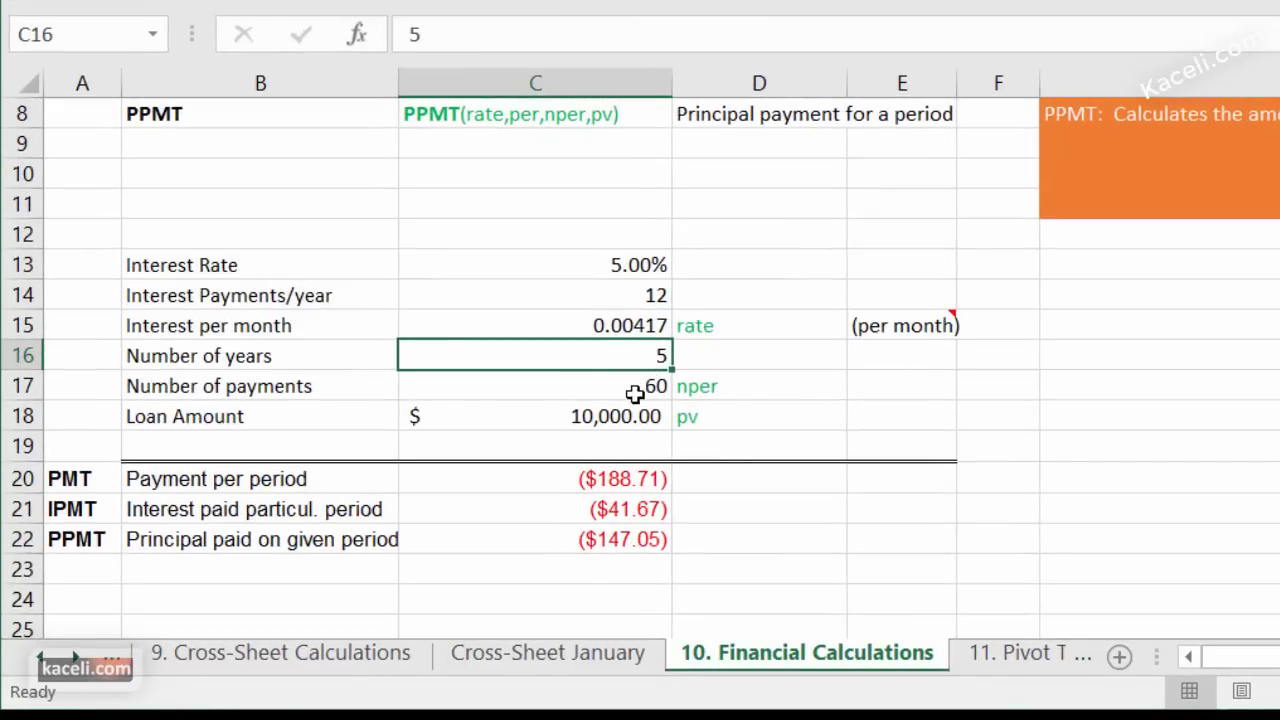
click(636, 390)
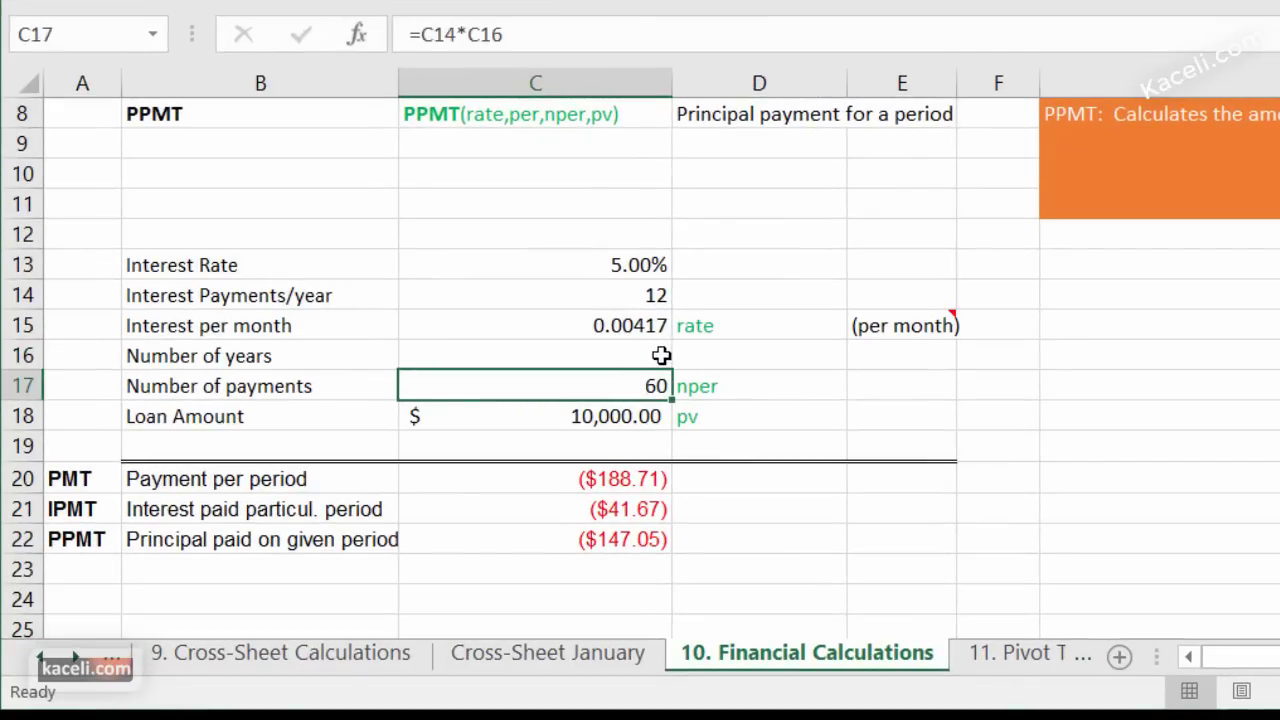
click(444, 35)
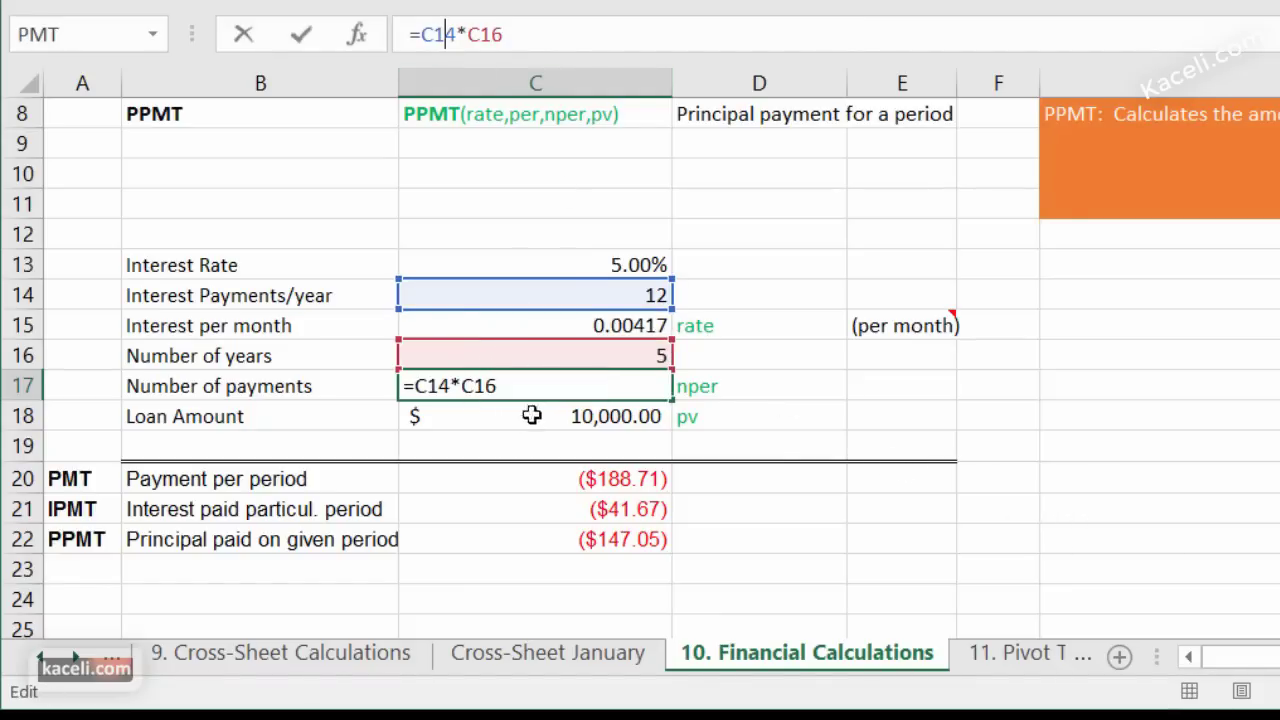
click(772, 390)
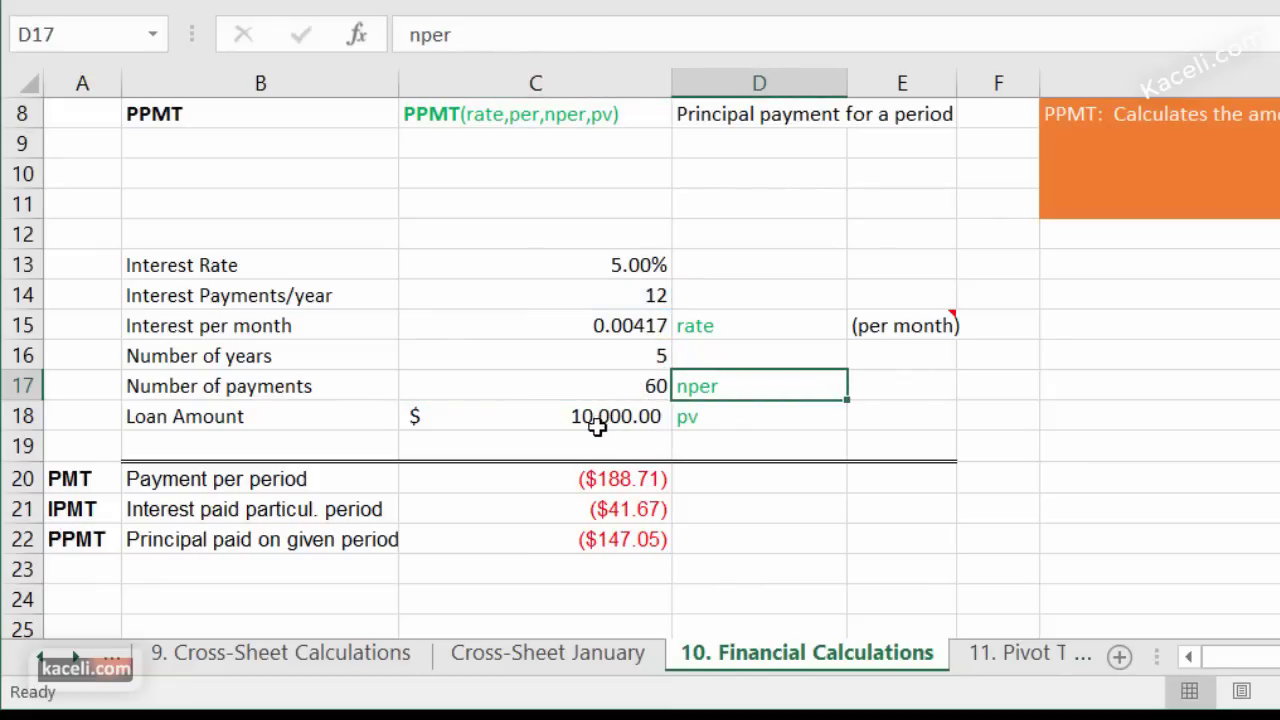
click(600, 418)
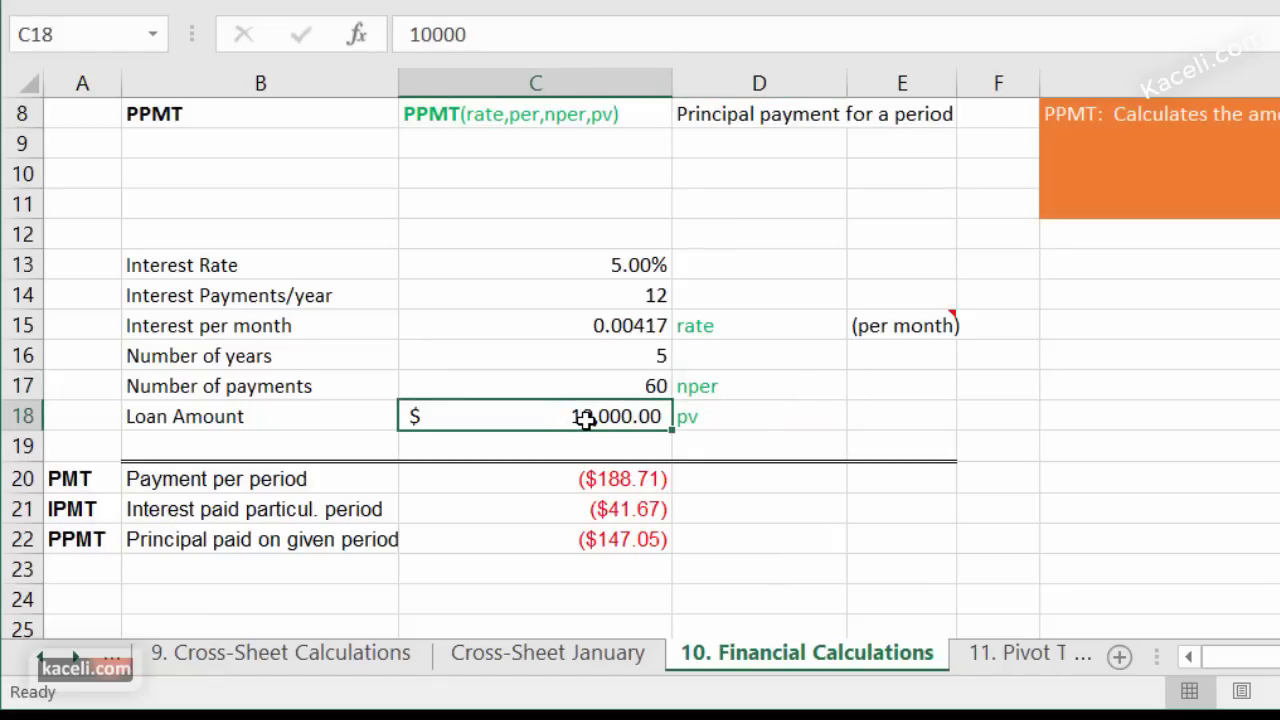
- Clear the PMT, IPMT and PPMT results in cells C20 through C22
click(652, 482)
key(shift+Down)
key(shift+Down)
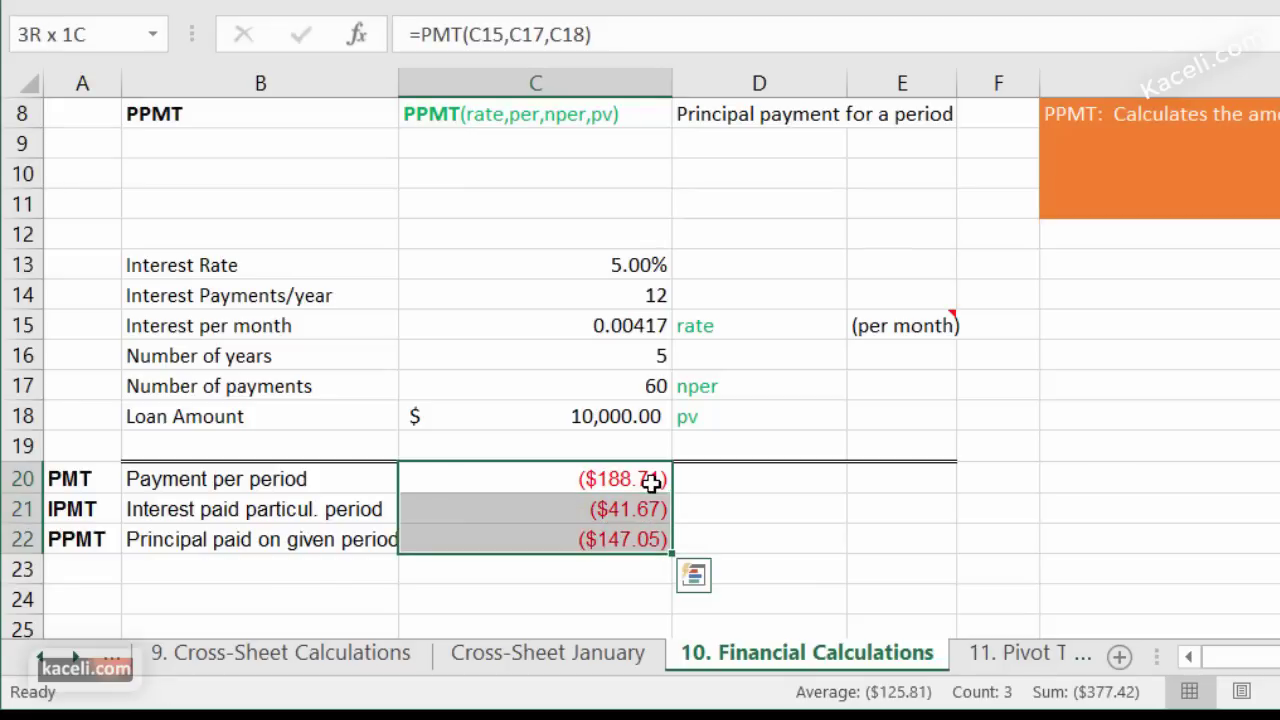
key(Delete)
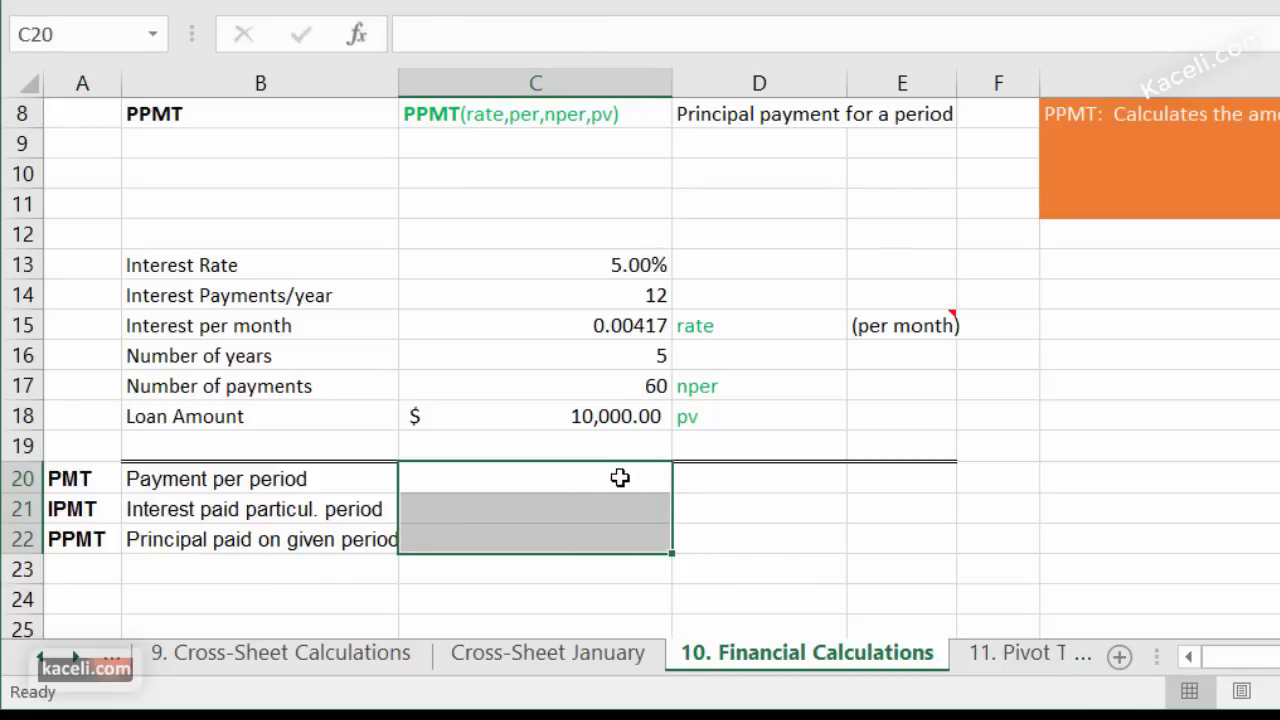
click(609, 479)
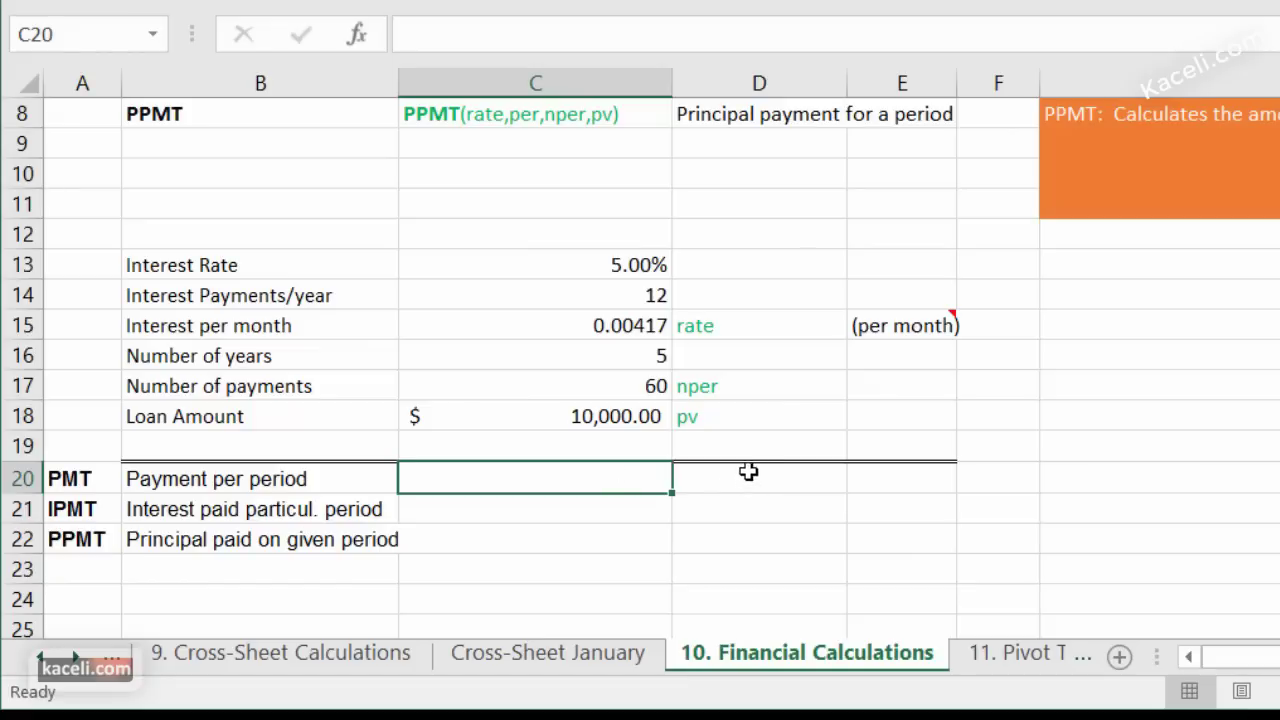
scroll(680, 370, up, 2)
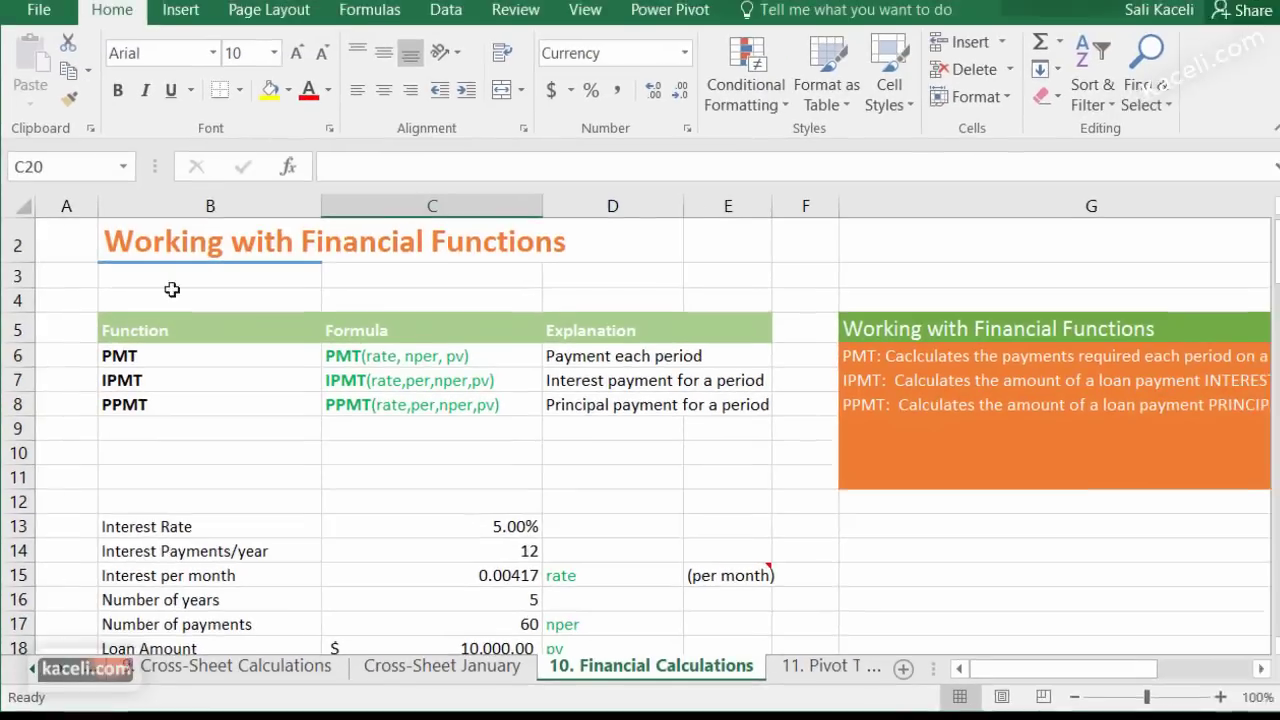
scroll(779, 451, down, 2)
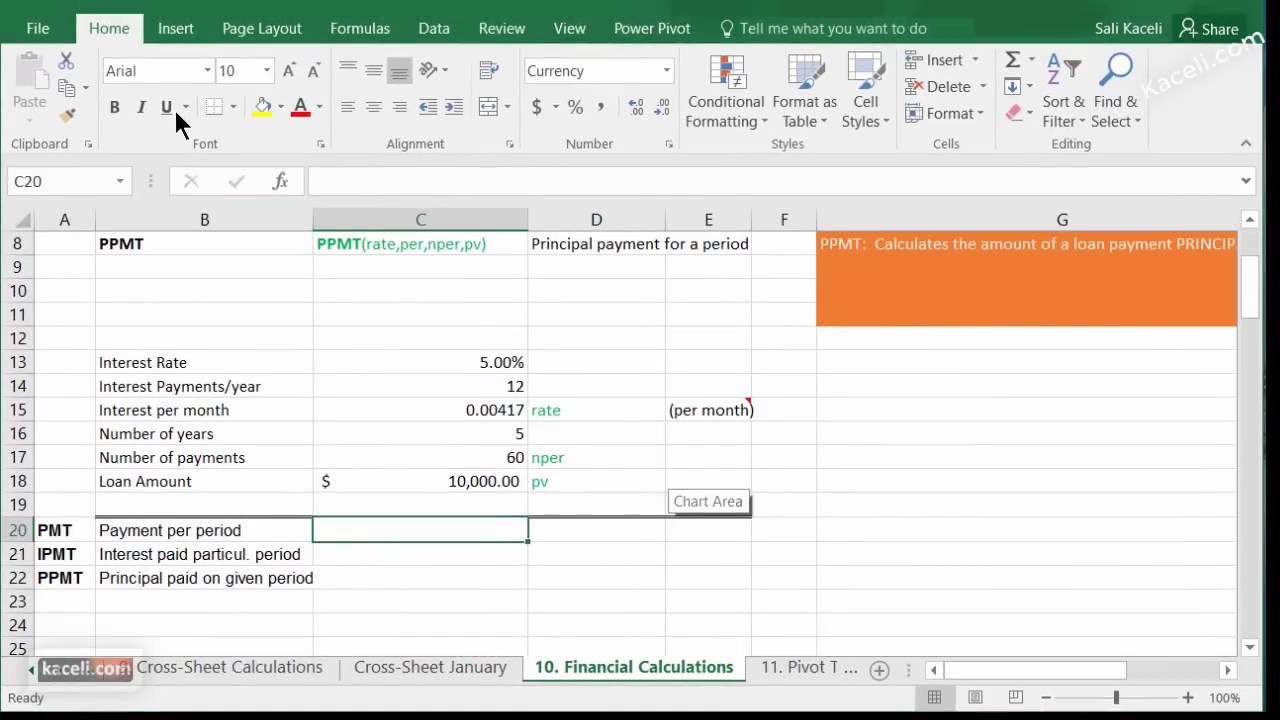
click(350, 28)
- Insert =PMT(C15,C17,C18) in C20, giving a ($188.71) monthly payment
click(42, 107)
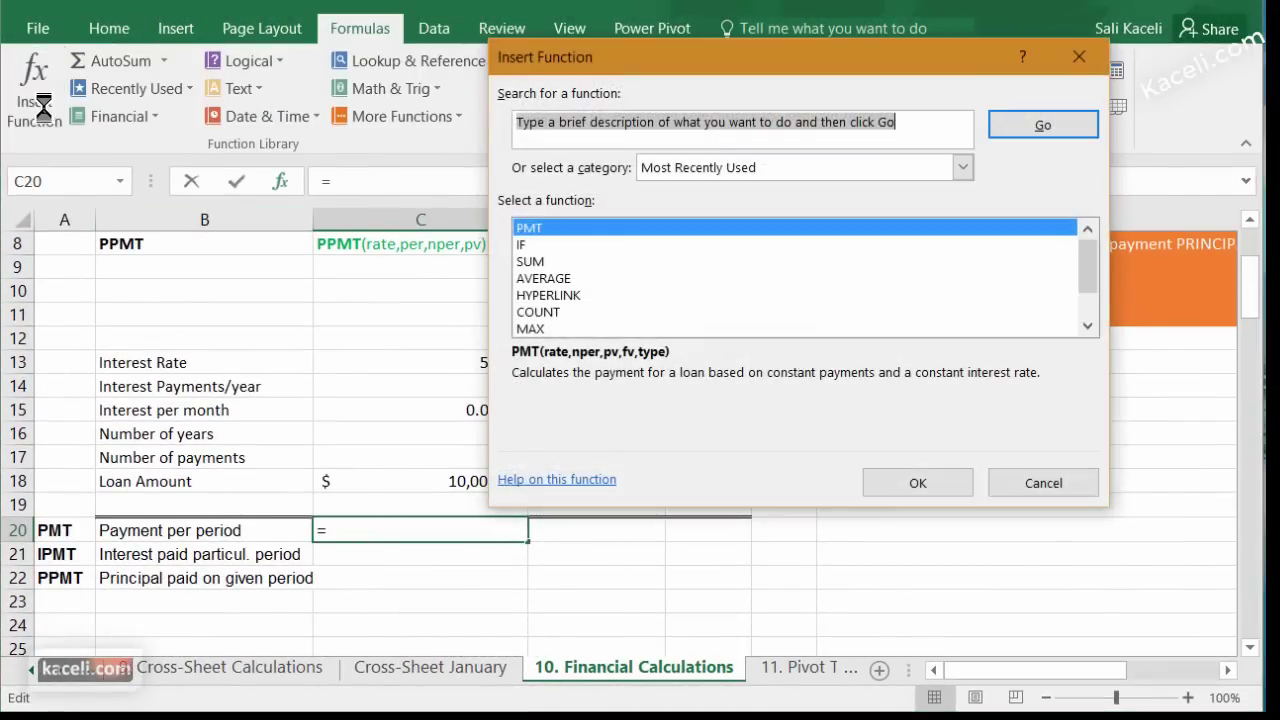
click(551, 228)
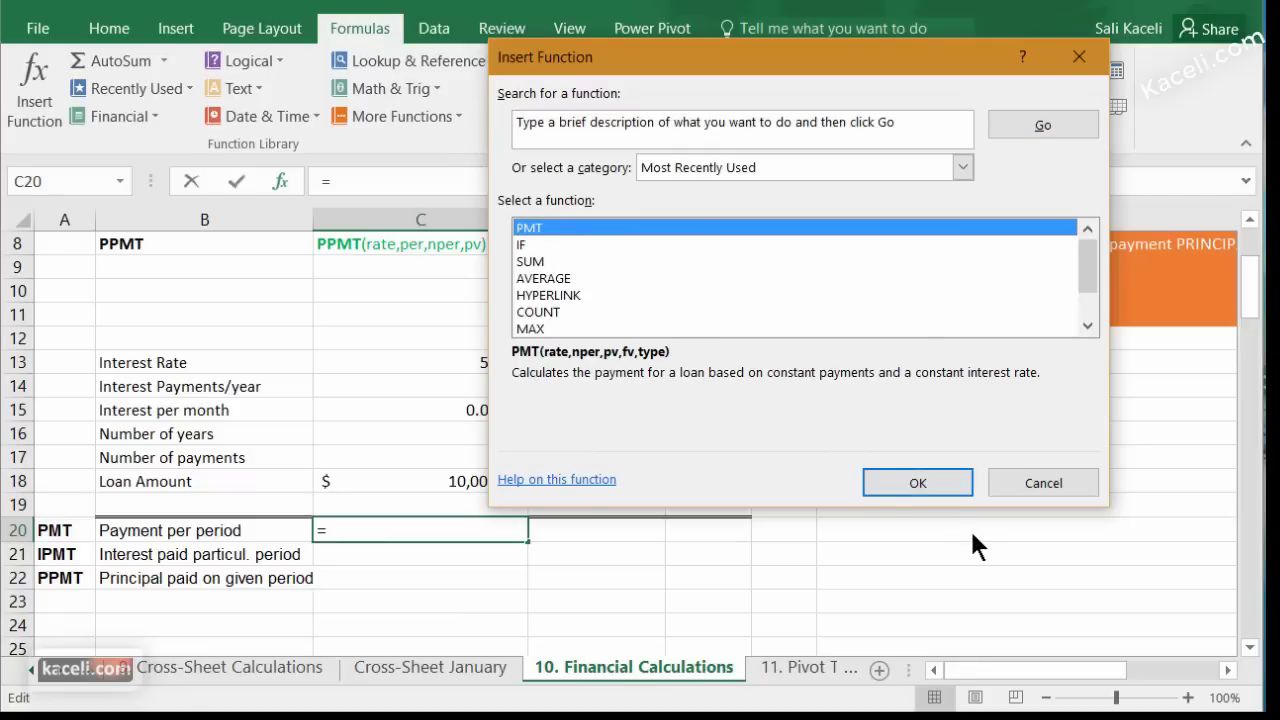
click(913, 478)
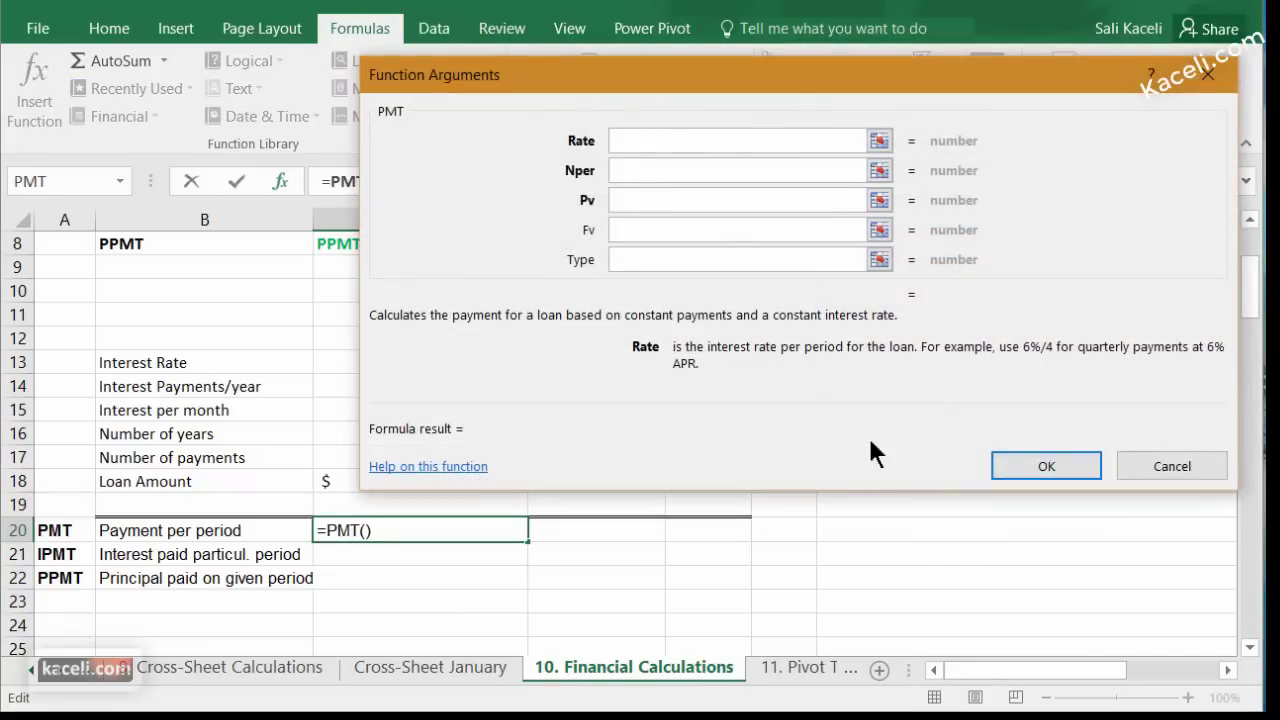
drag(616, 76, 925, 249)
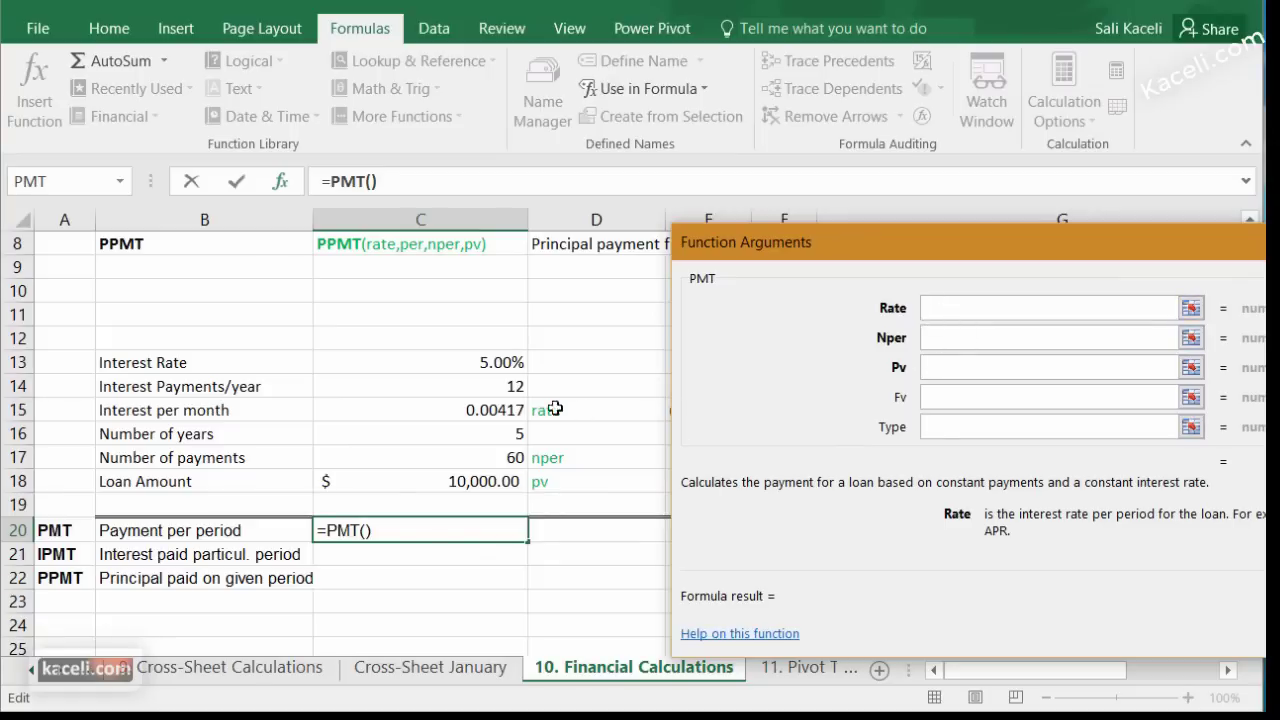
click(492, 415)
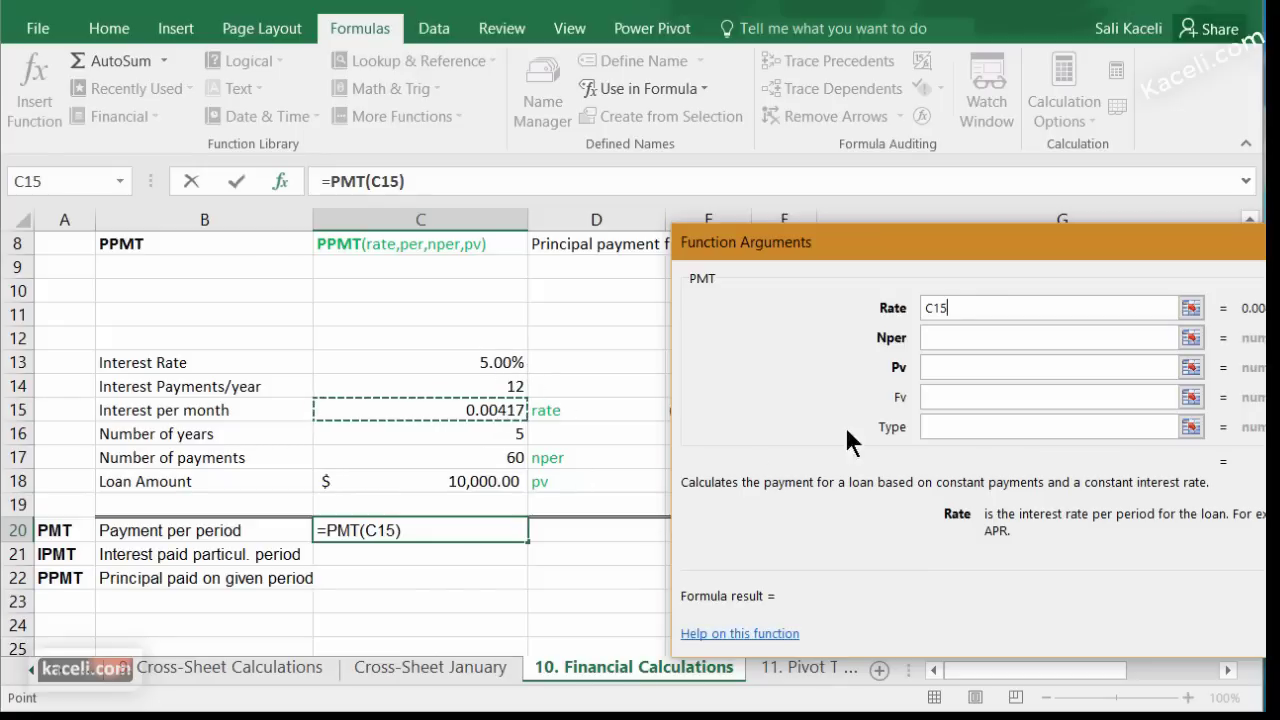
click(944, 337)
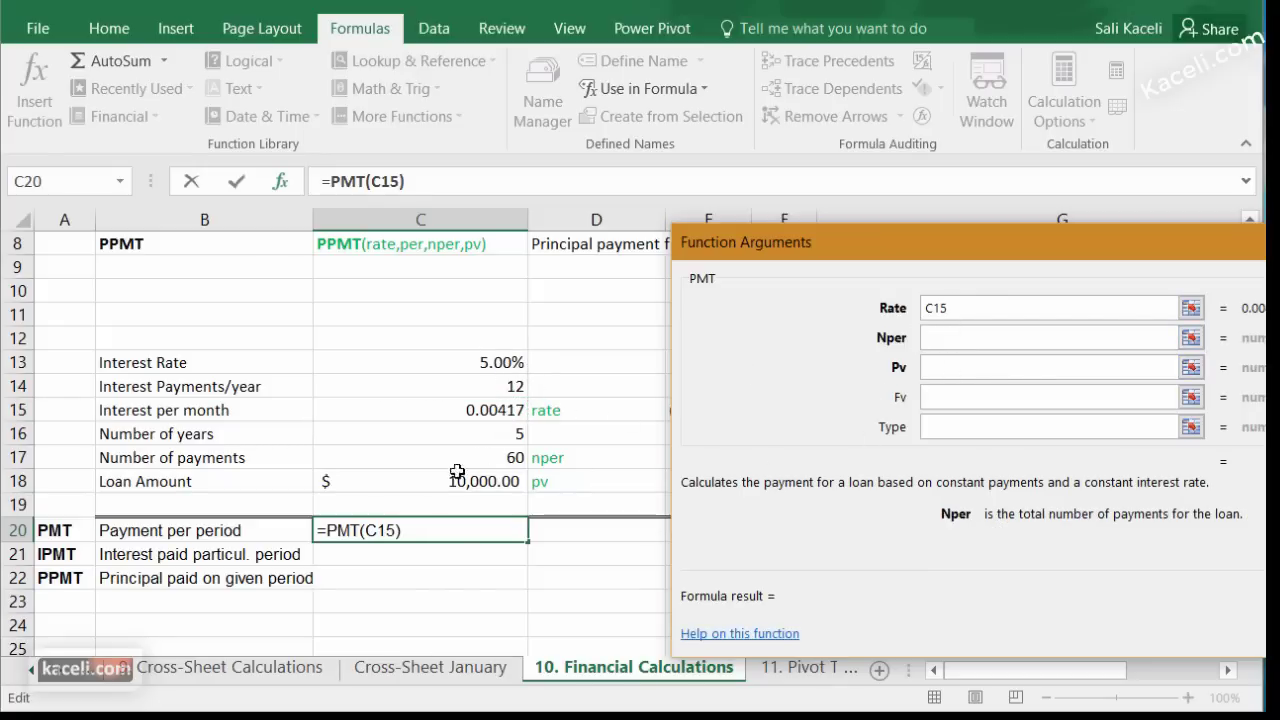
click(516, 458)
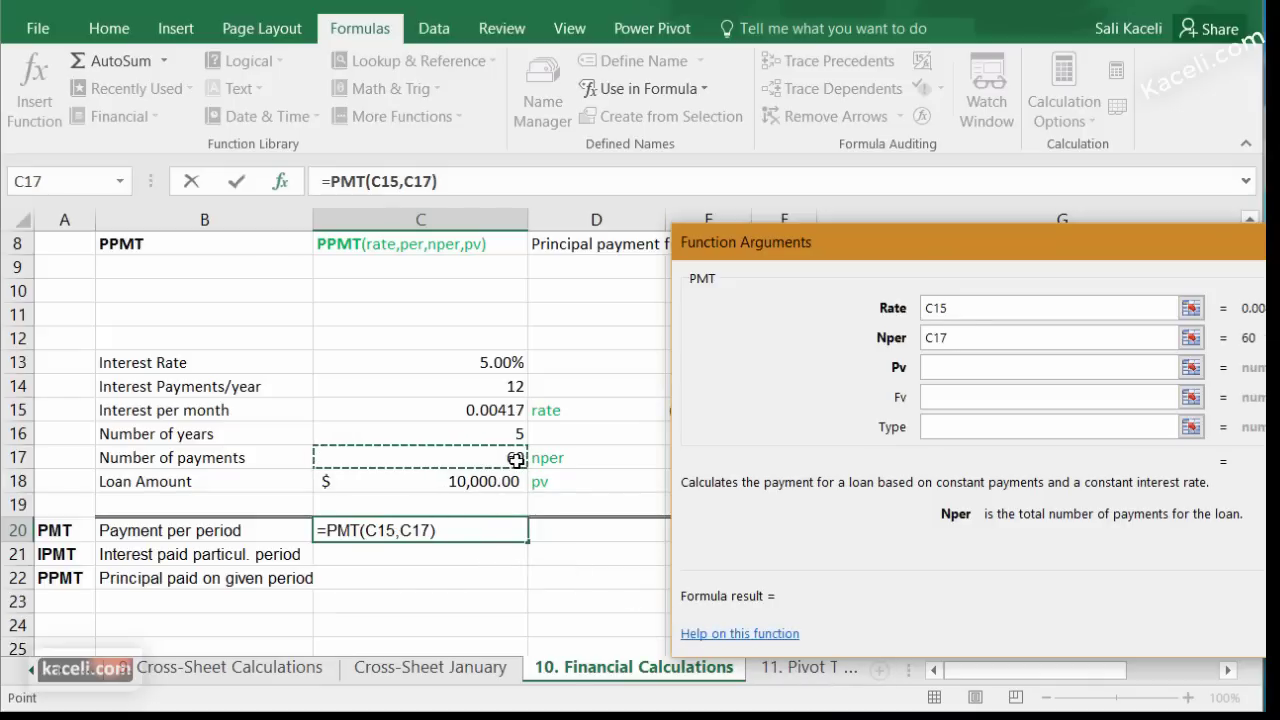
click(930, 368)
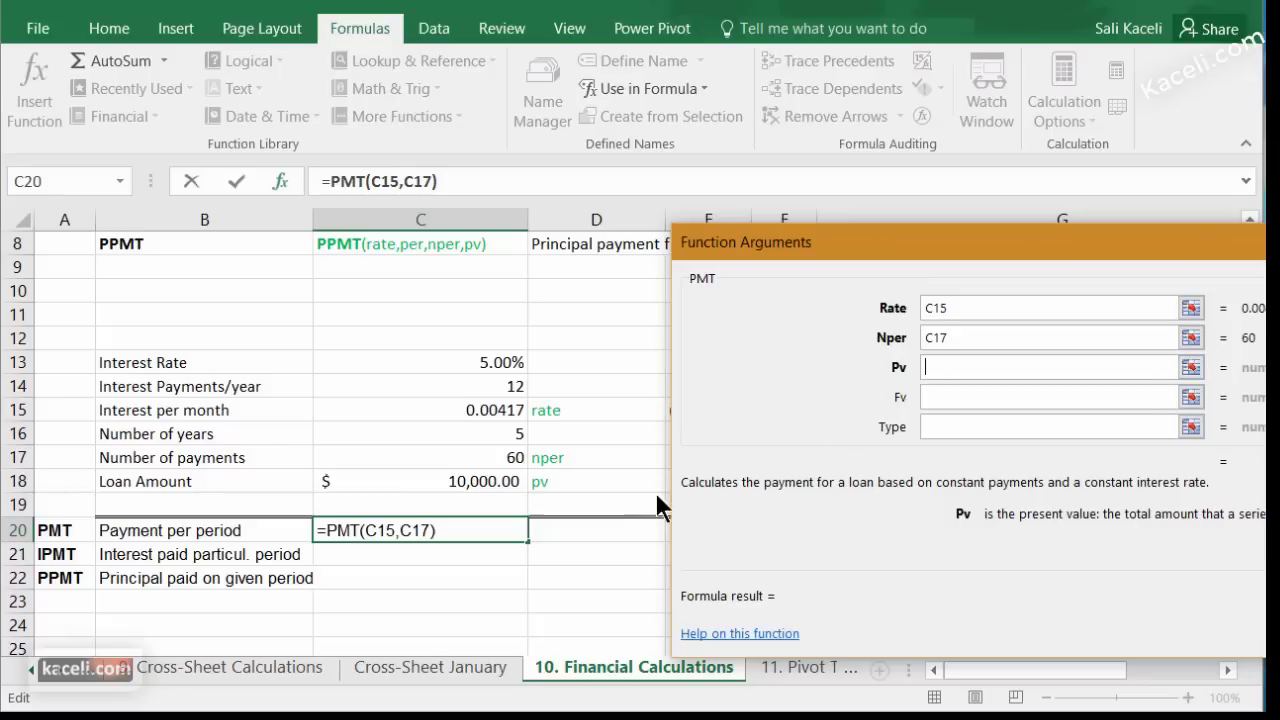
click(455, 483)
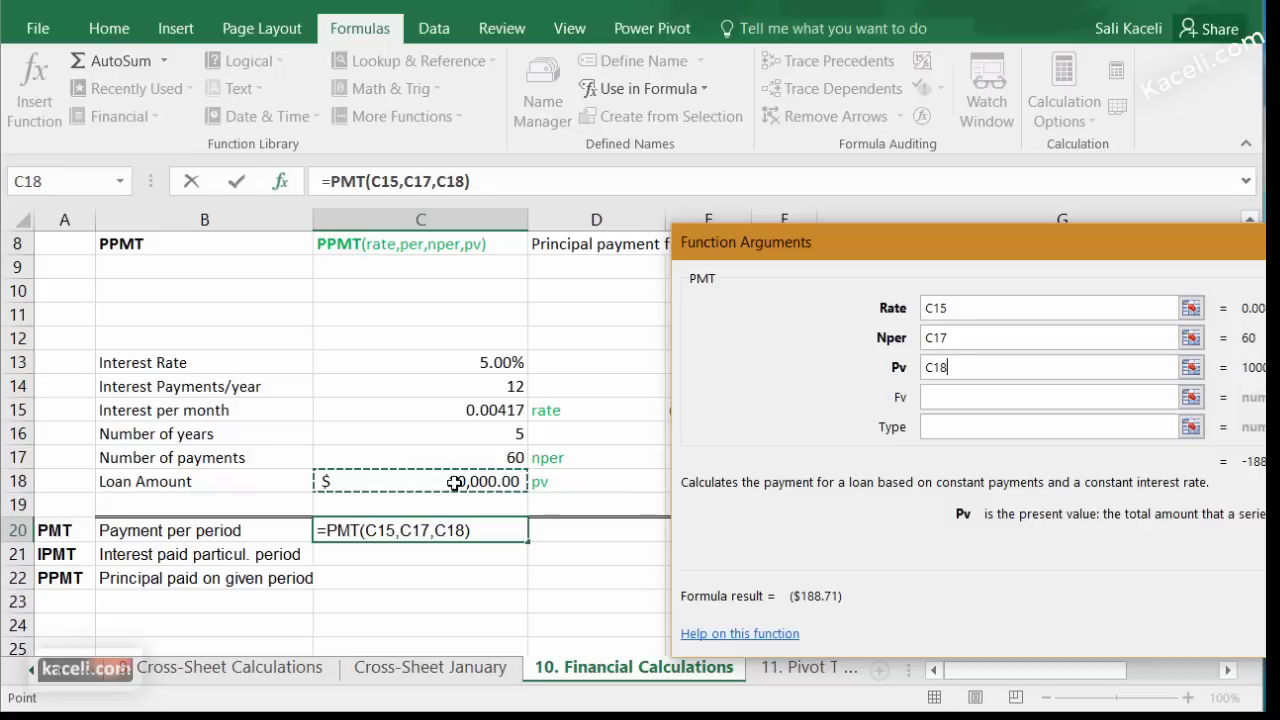
drag(896, 238, 594, 186)
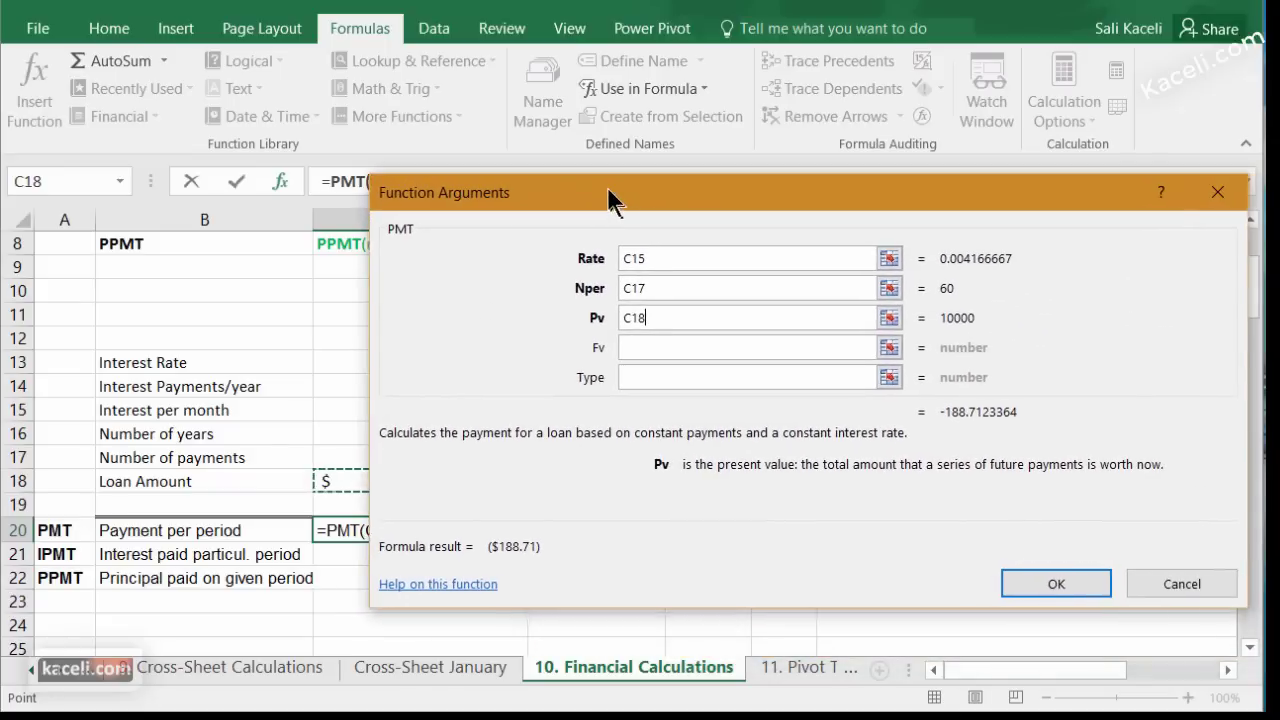
click(1053, 569)
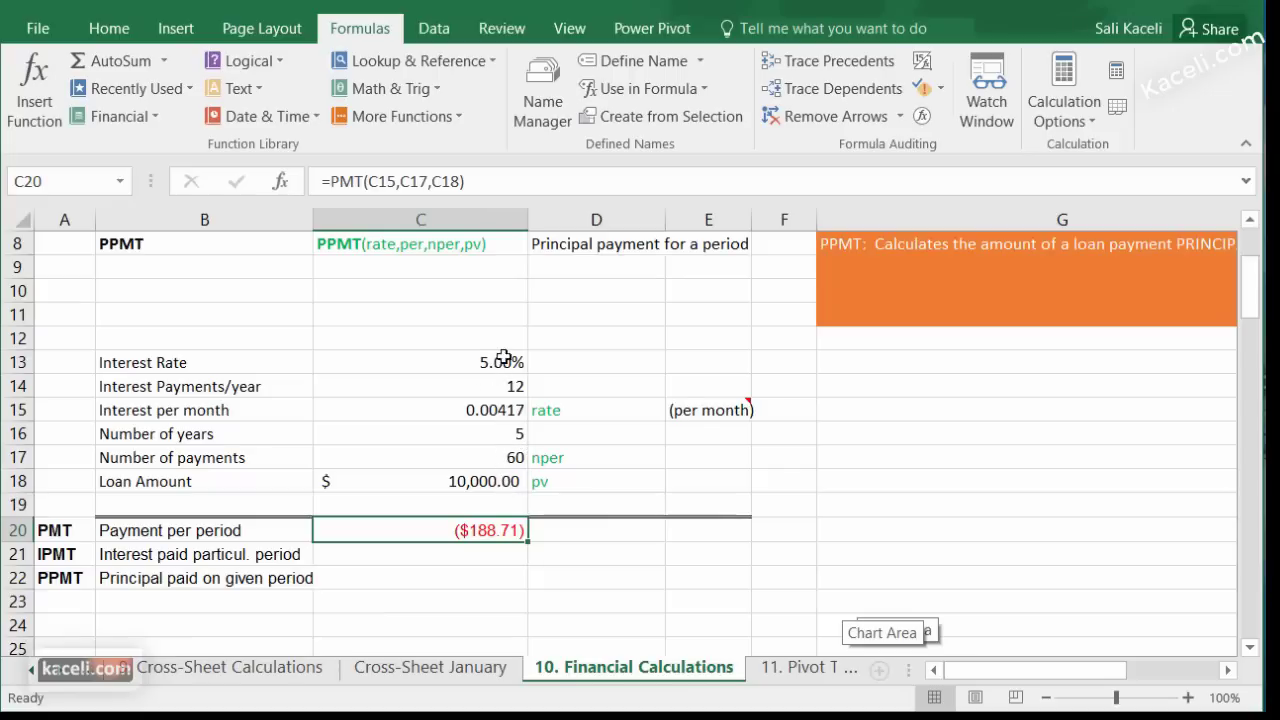
- Enter a 15% rate in C13, a 300000 loan in C18 and 30 years in C16
click(501, 362)
text(15)
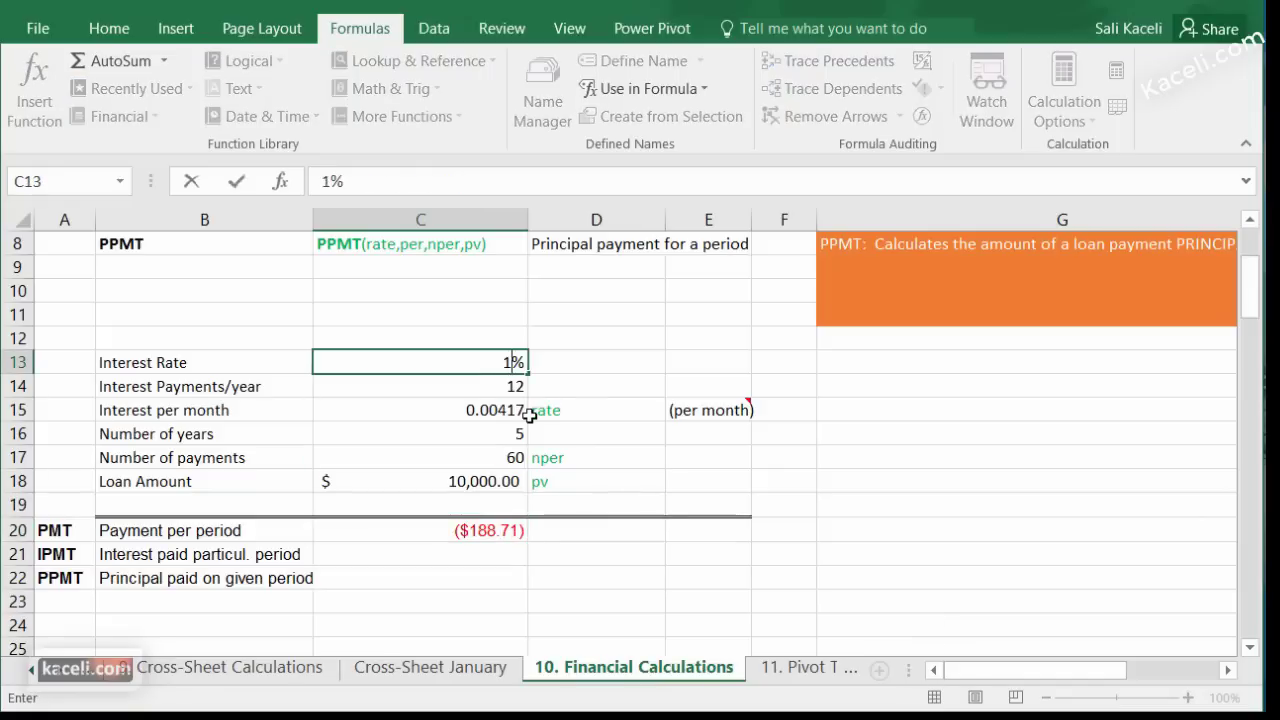
key(Return)
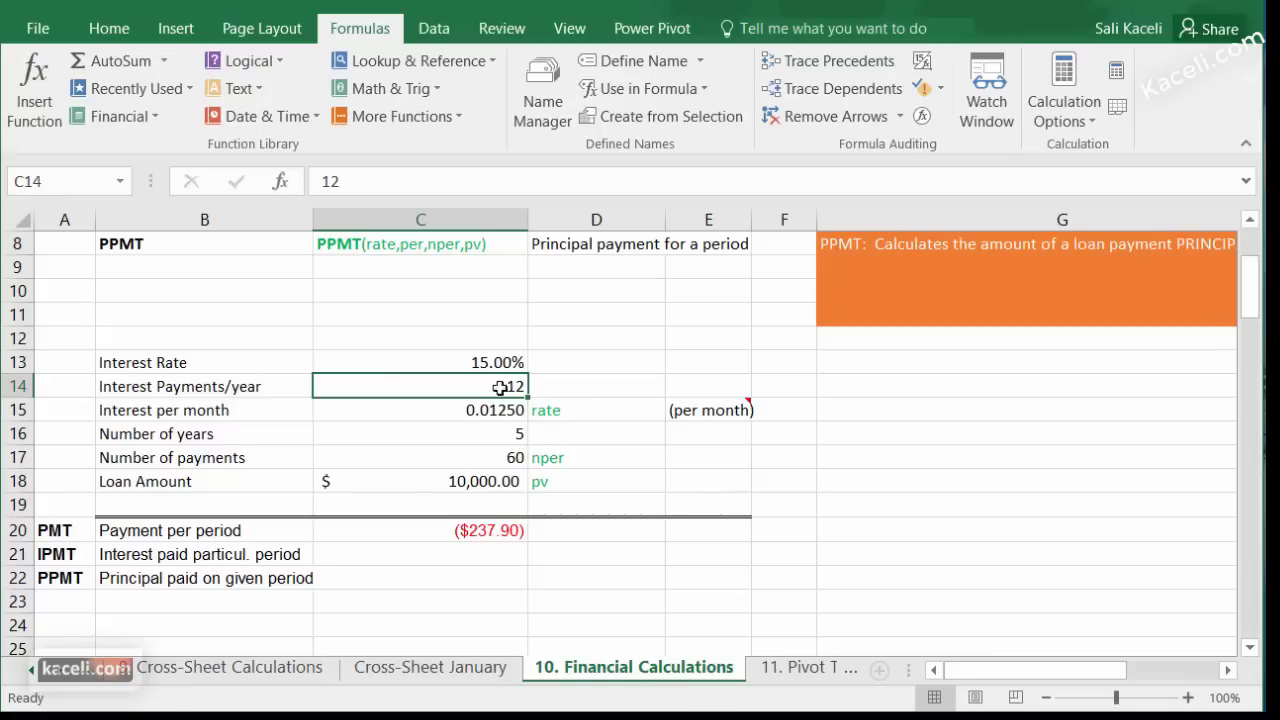
click(475, 484)
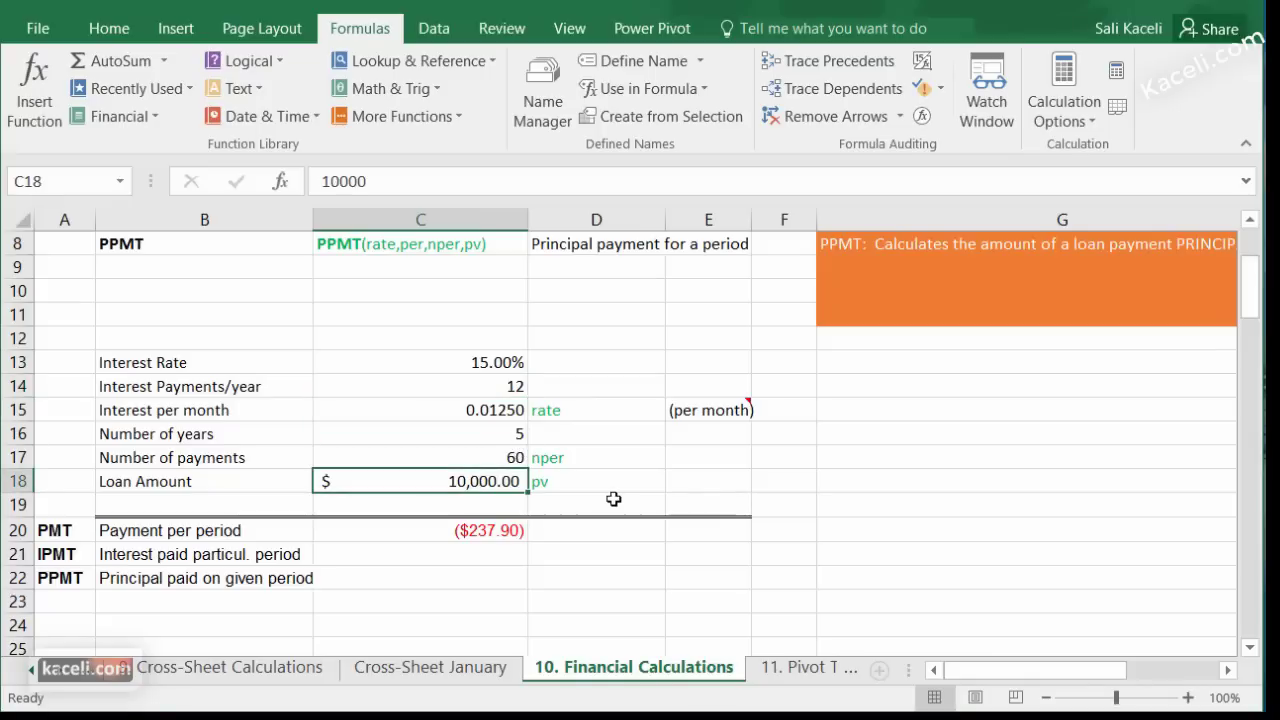
text(300000)
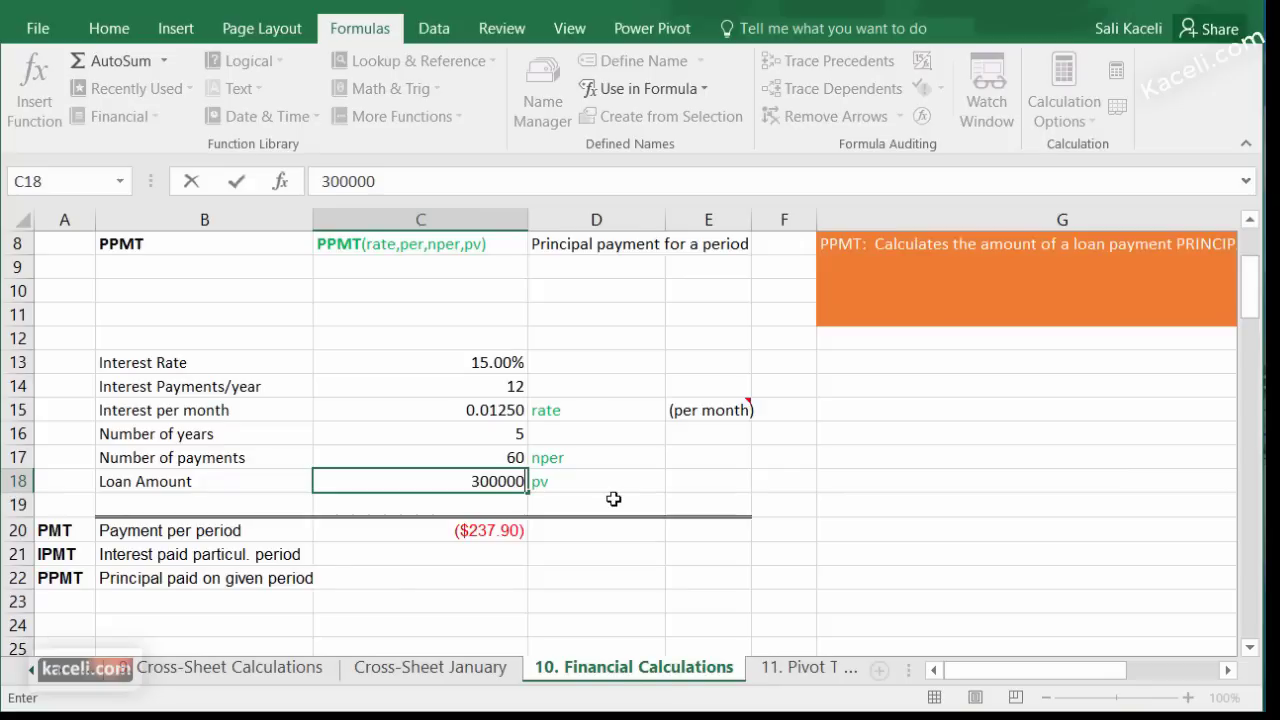
key(Return)
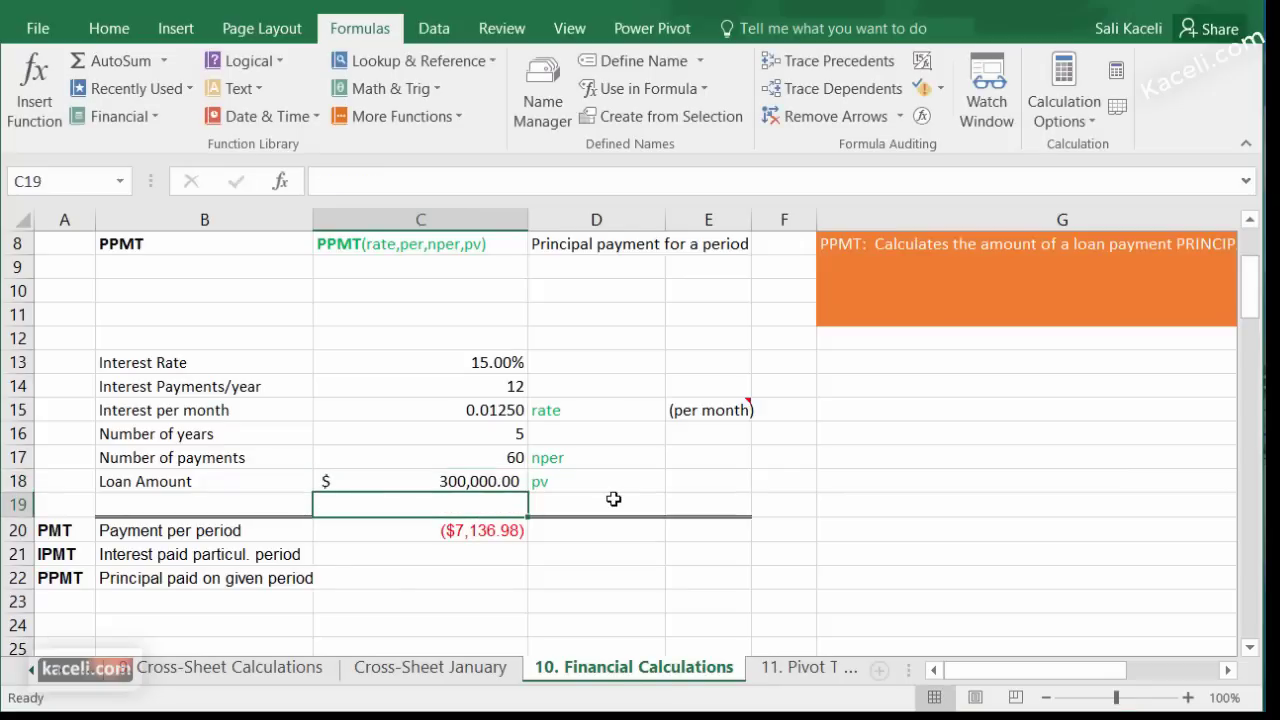
click(490, 438)
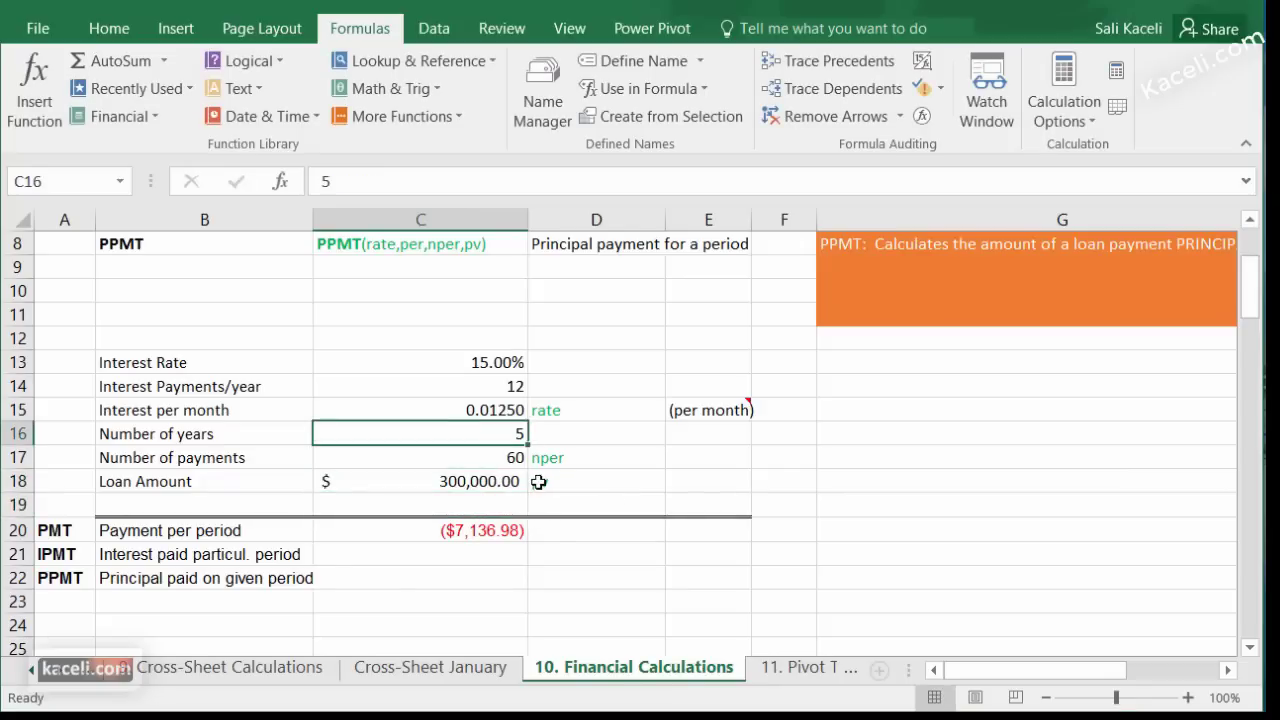
text(30)
key(Return)
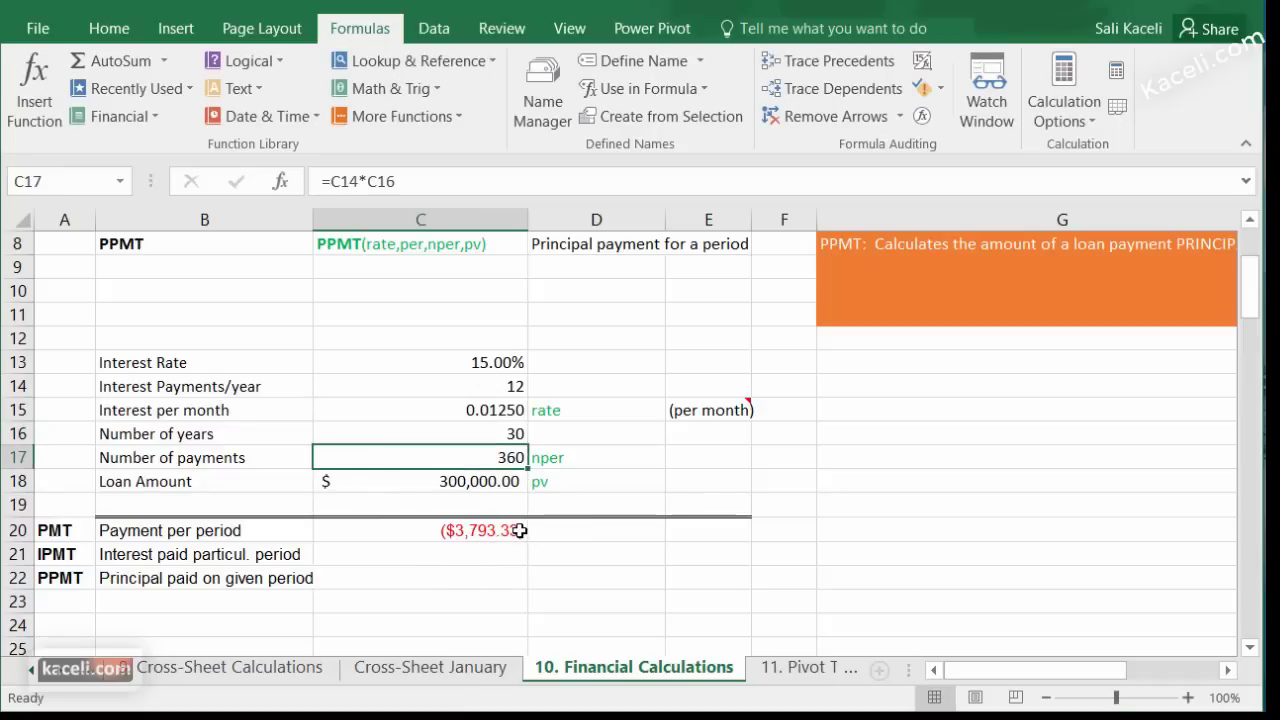
- Reset the rate to 5%, check C20's ($1,610.46) payment, and begin a formula in D20
click(487, 359)
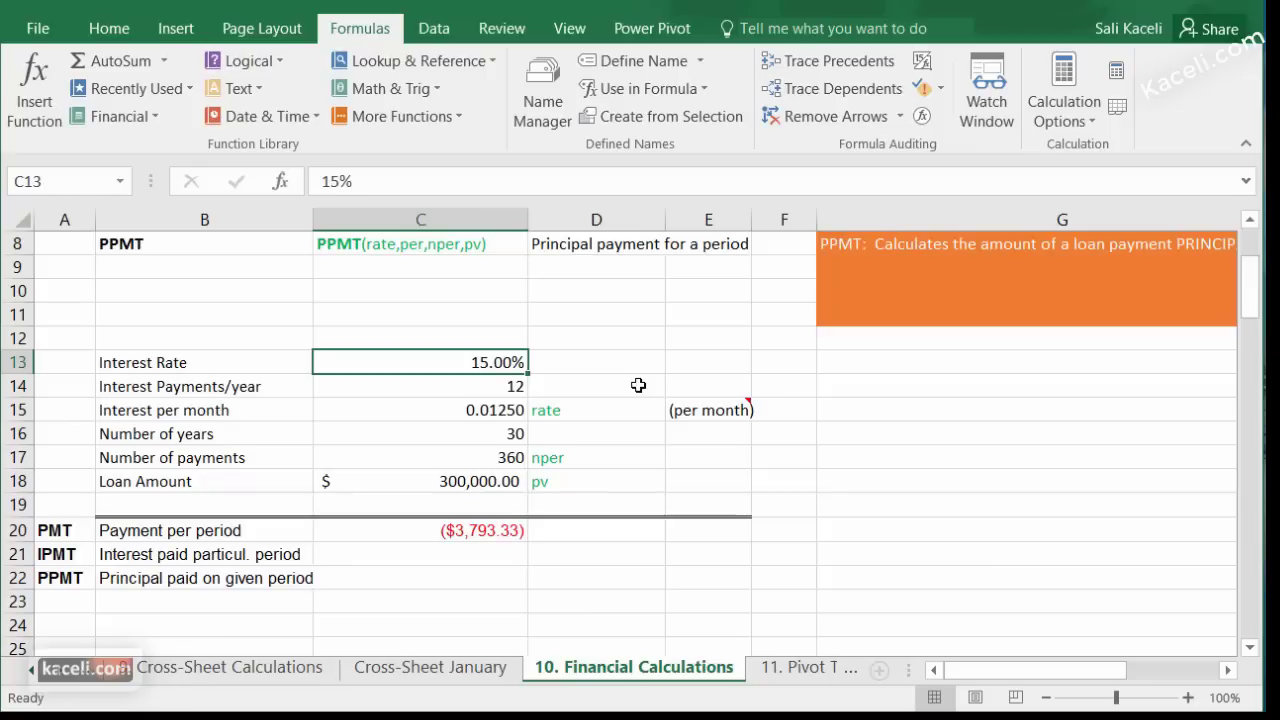
text(5)
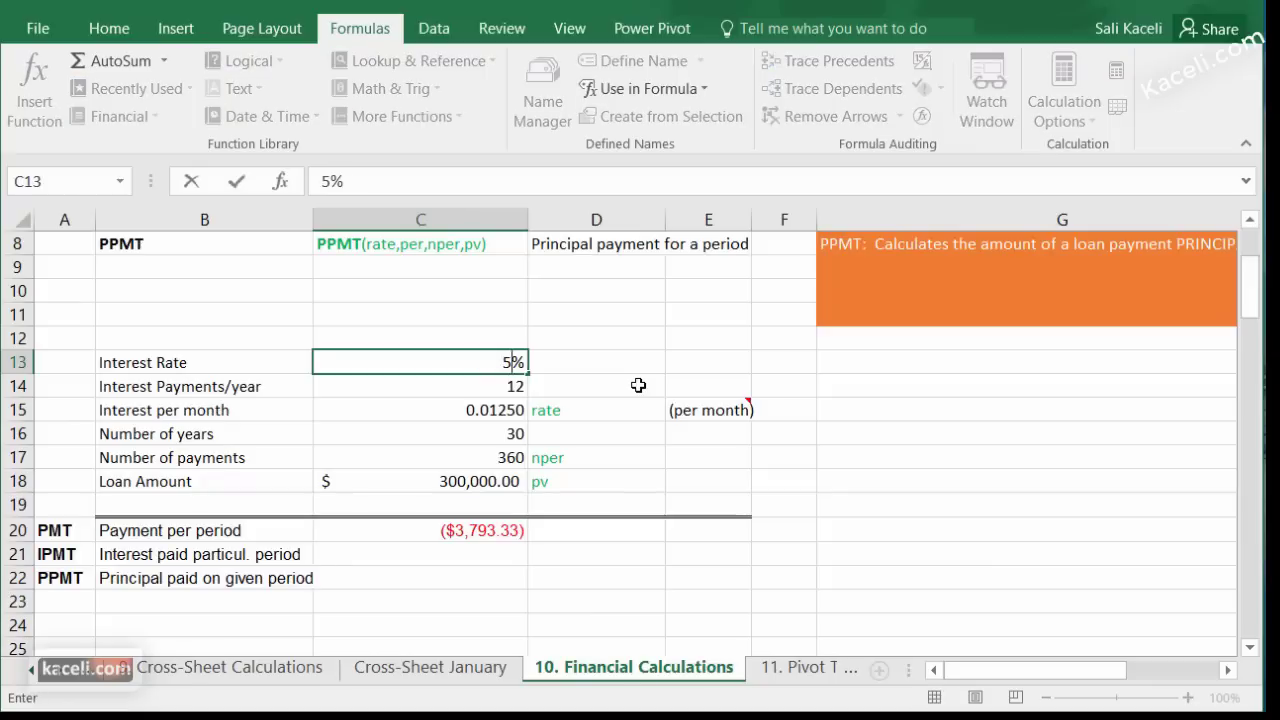
key(Return)
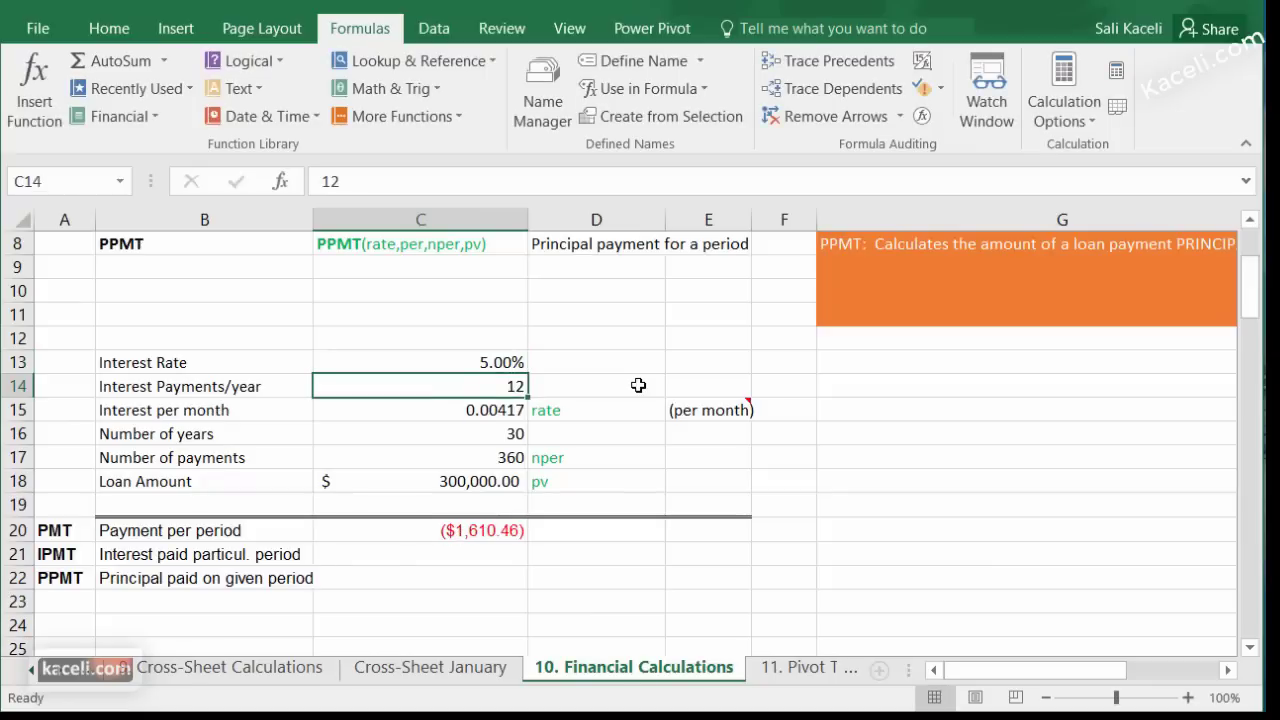
click(443, 529)
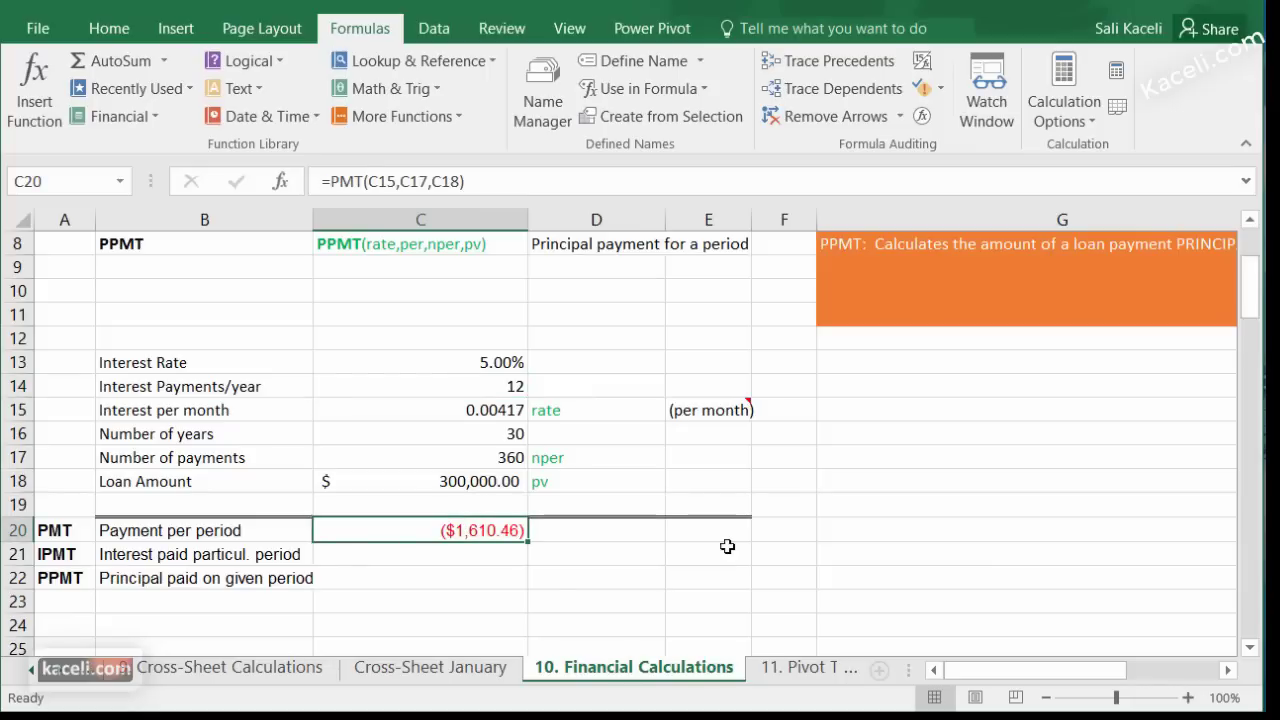
click(472, 360)
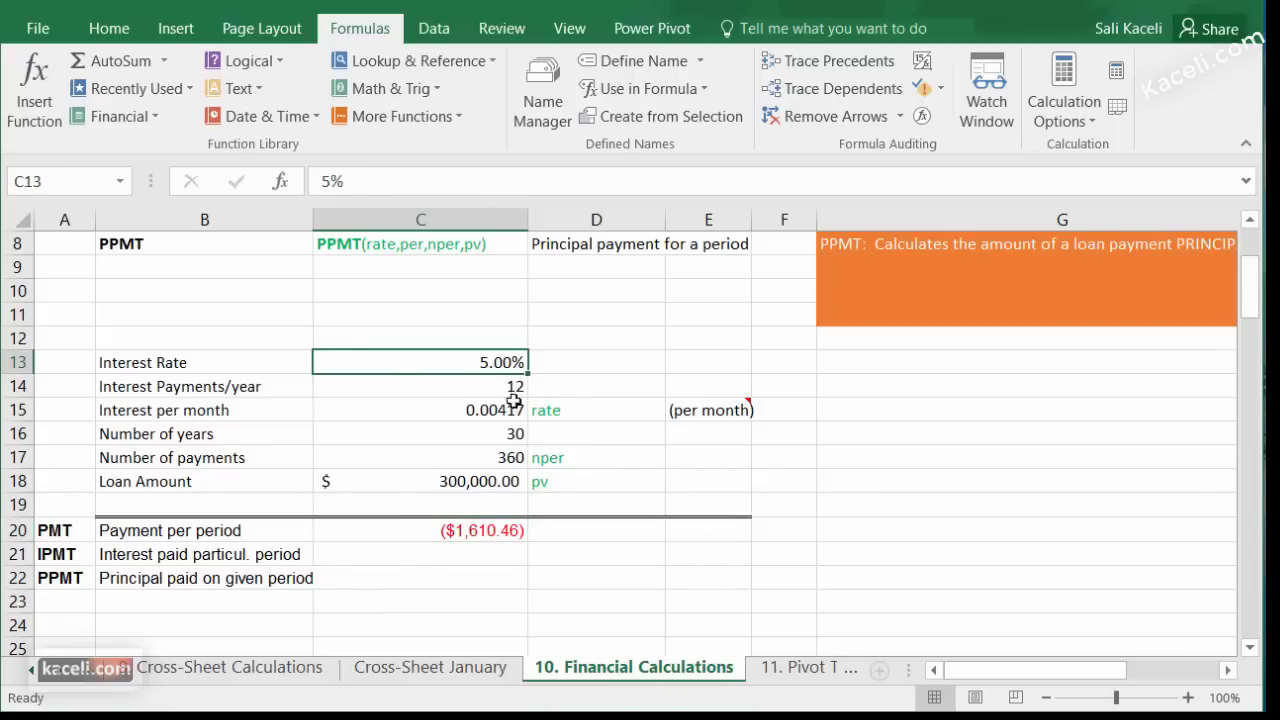
click(479, 537)
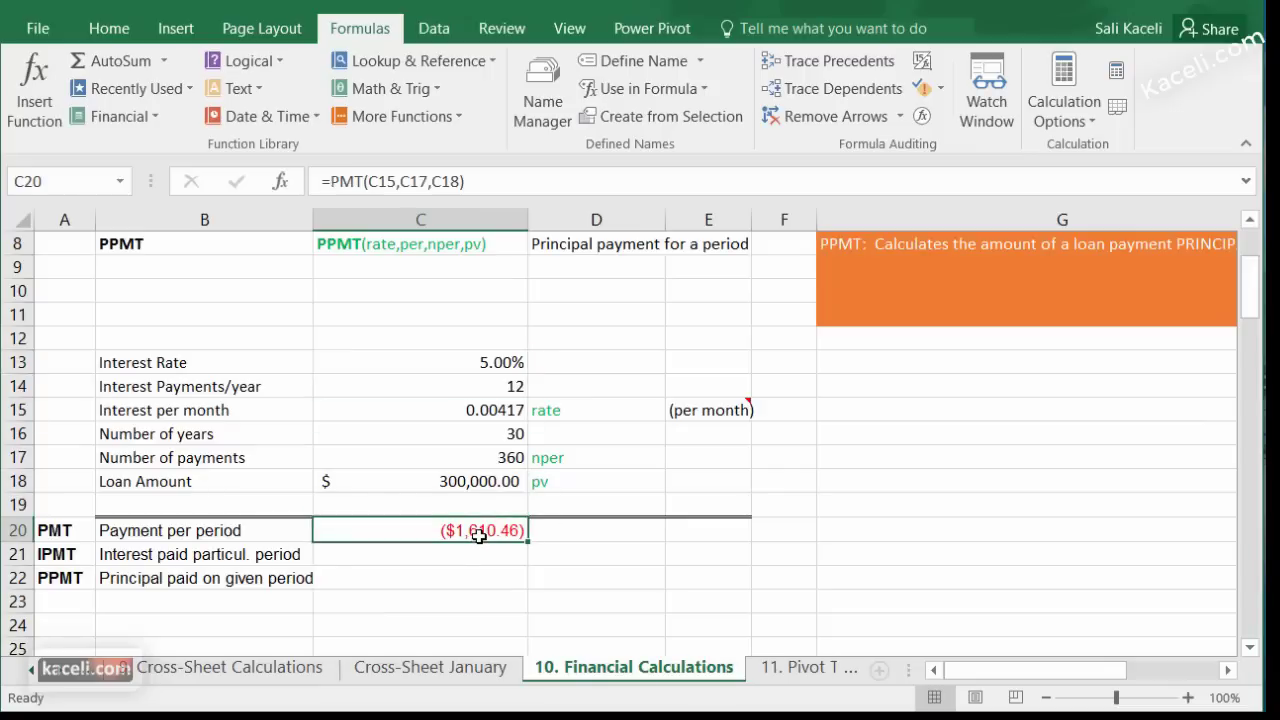
click(579, 533)
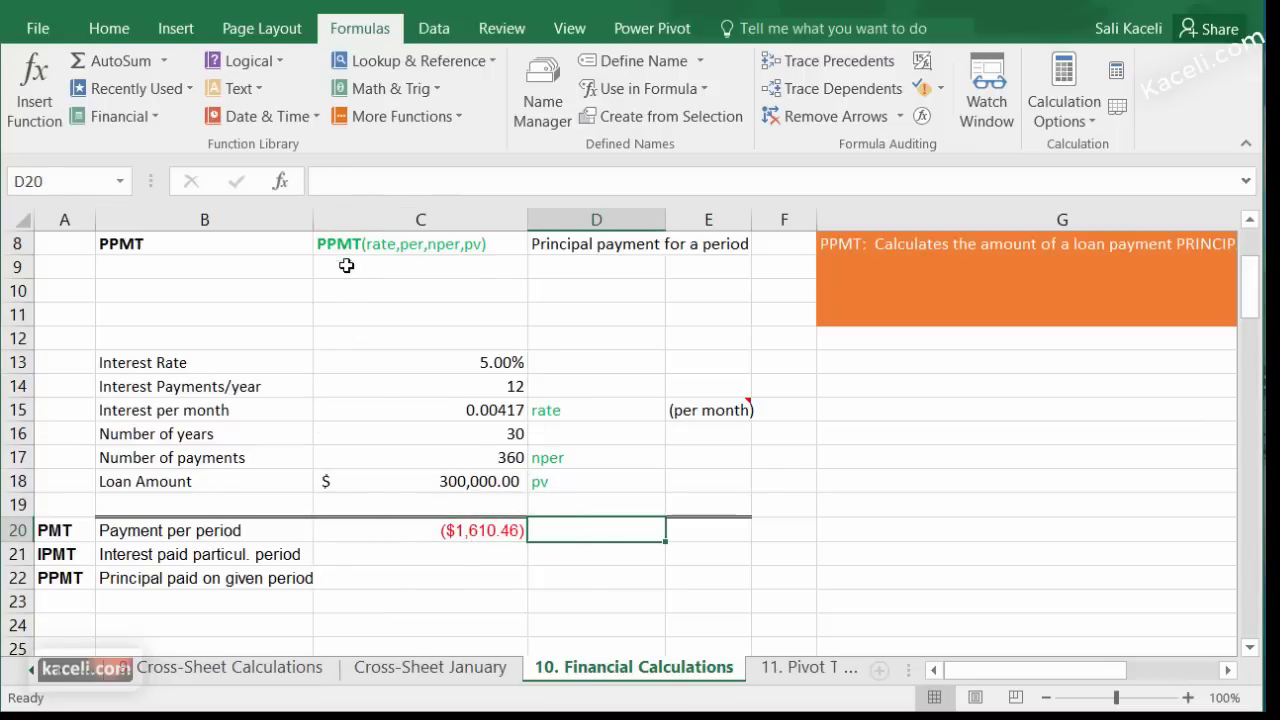
click(472, 355)
drag(472, 352, 471, 481)
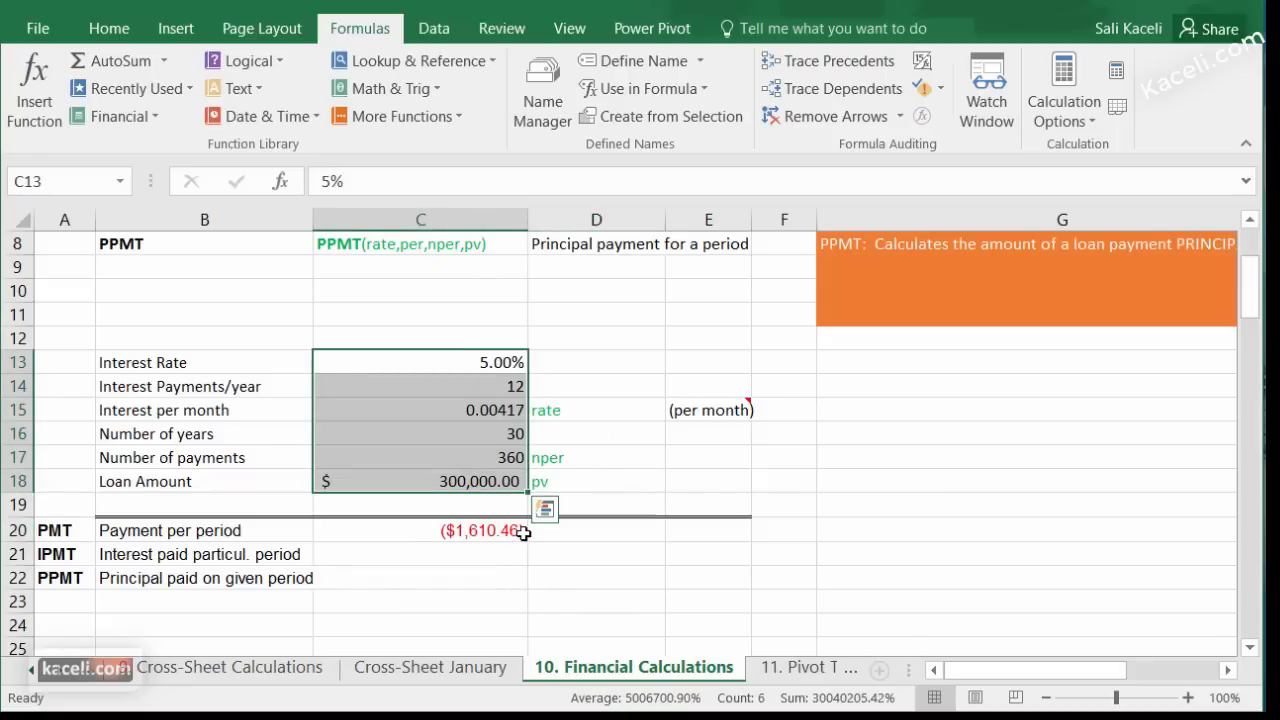
click(589, 532)
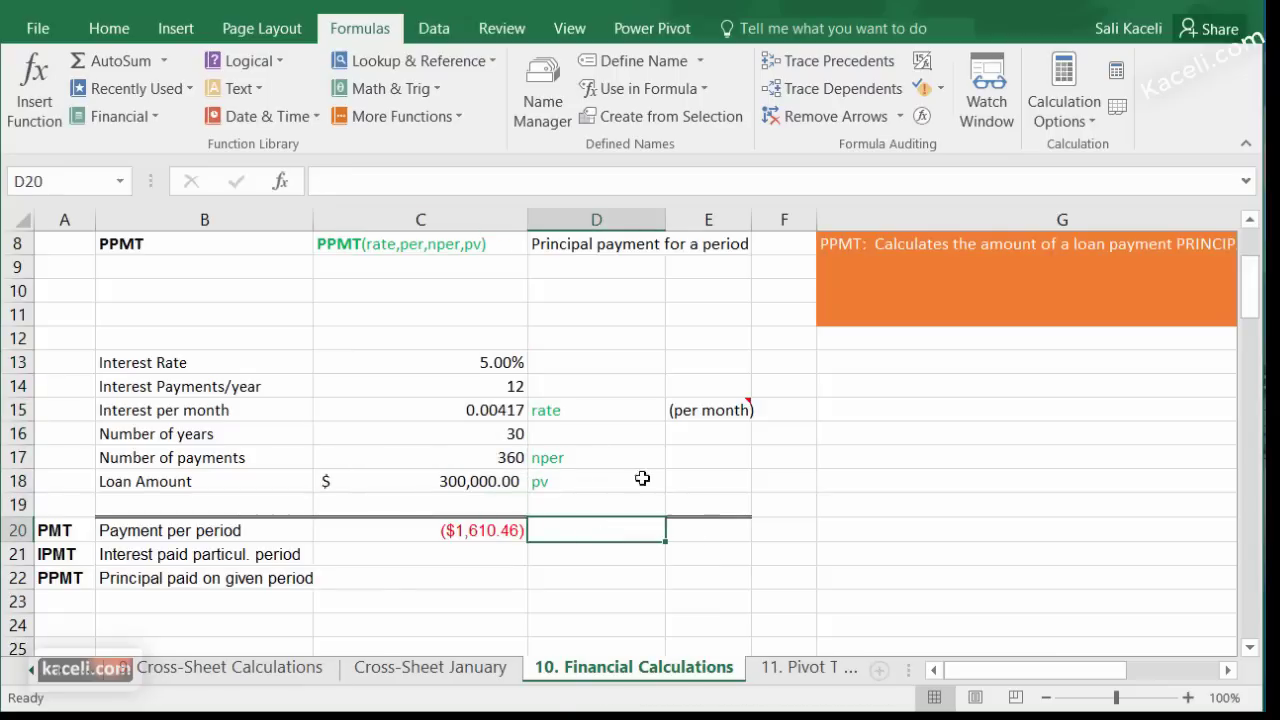
click(32, 109)
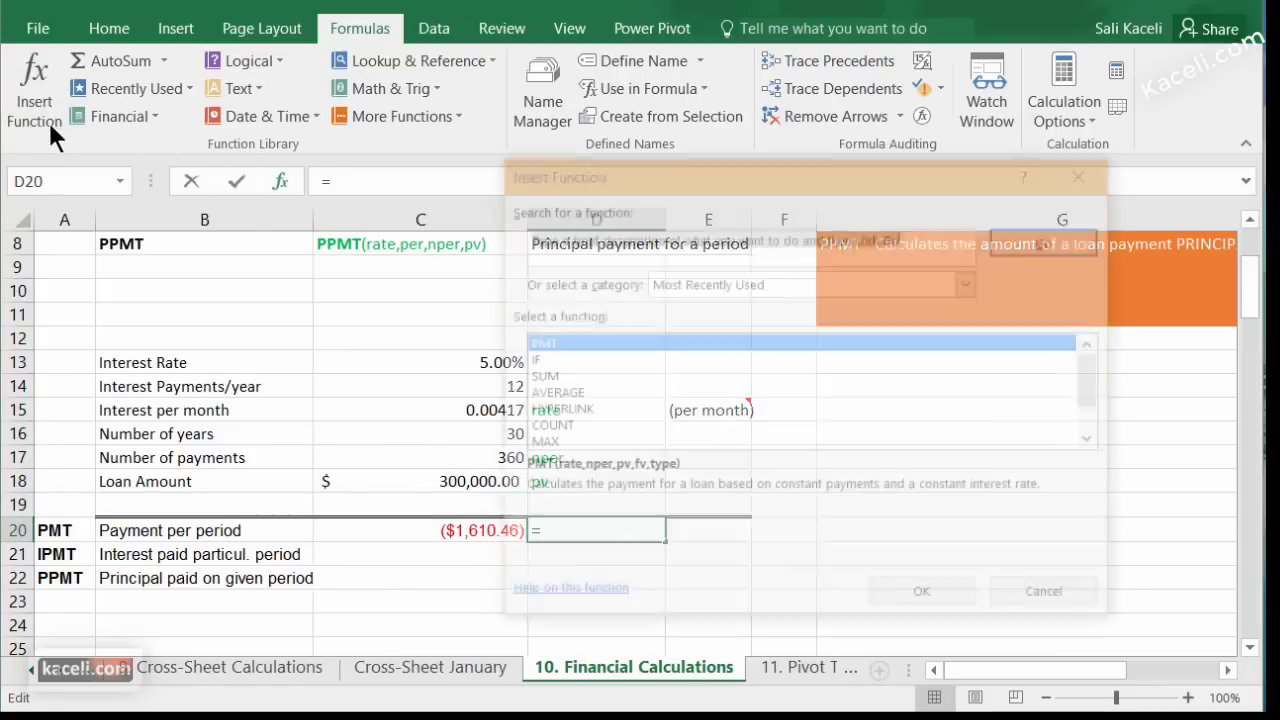
- Choose PMT for D20 and set its rate argument to C13/12
double_click(542, 344)
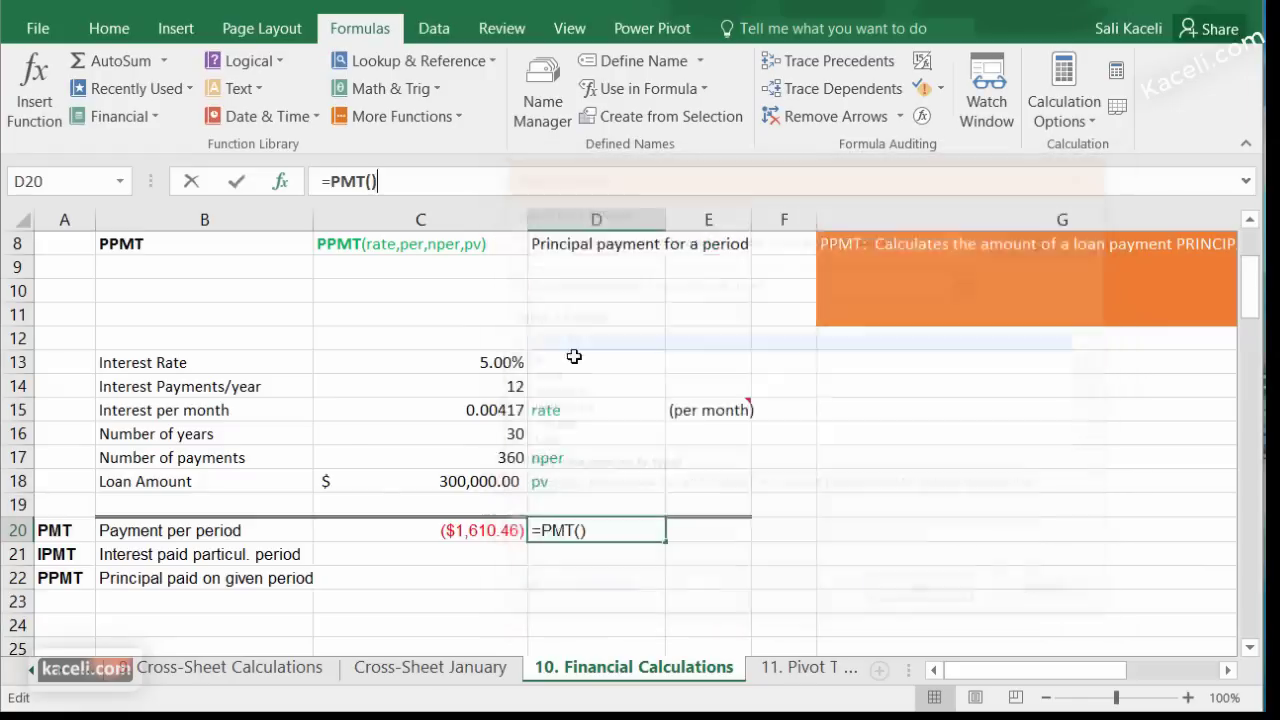
drag(683, 193, 898, 191)
click(884, 260)
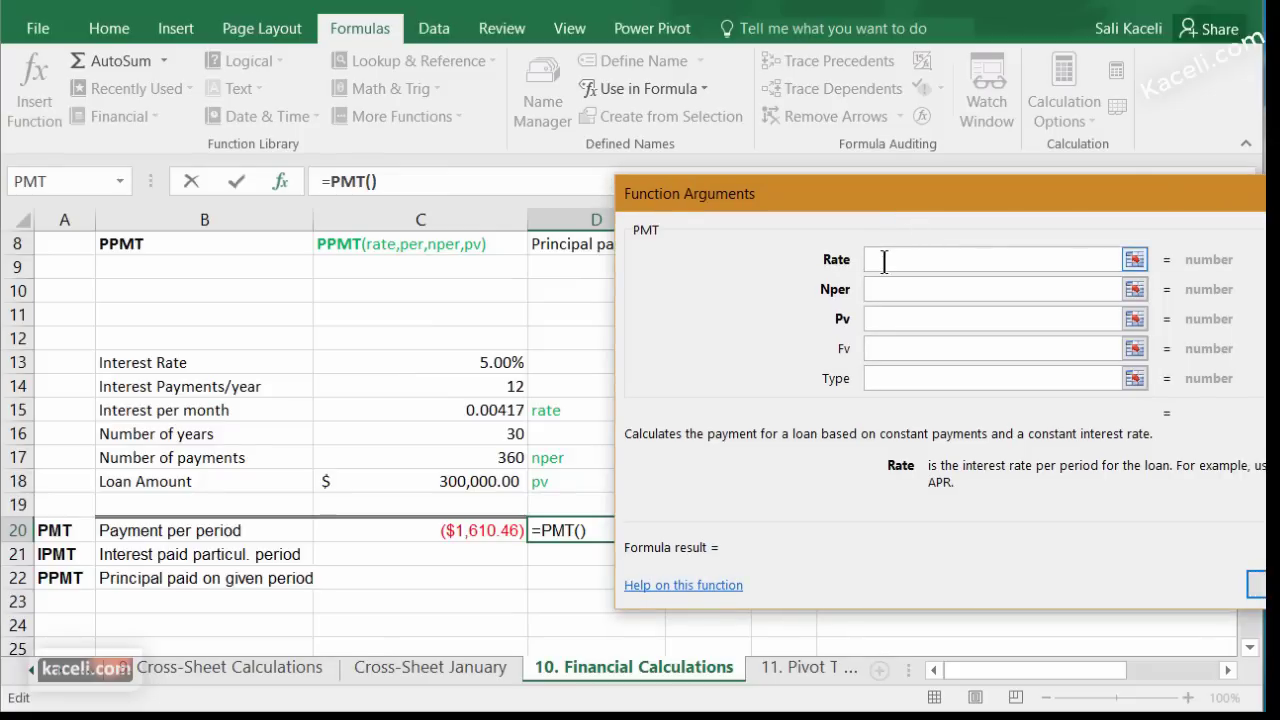
text(5)
key(BackSpace)
click(479, 365)
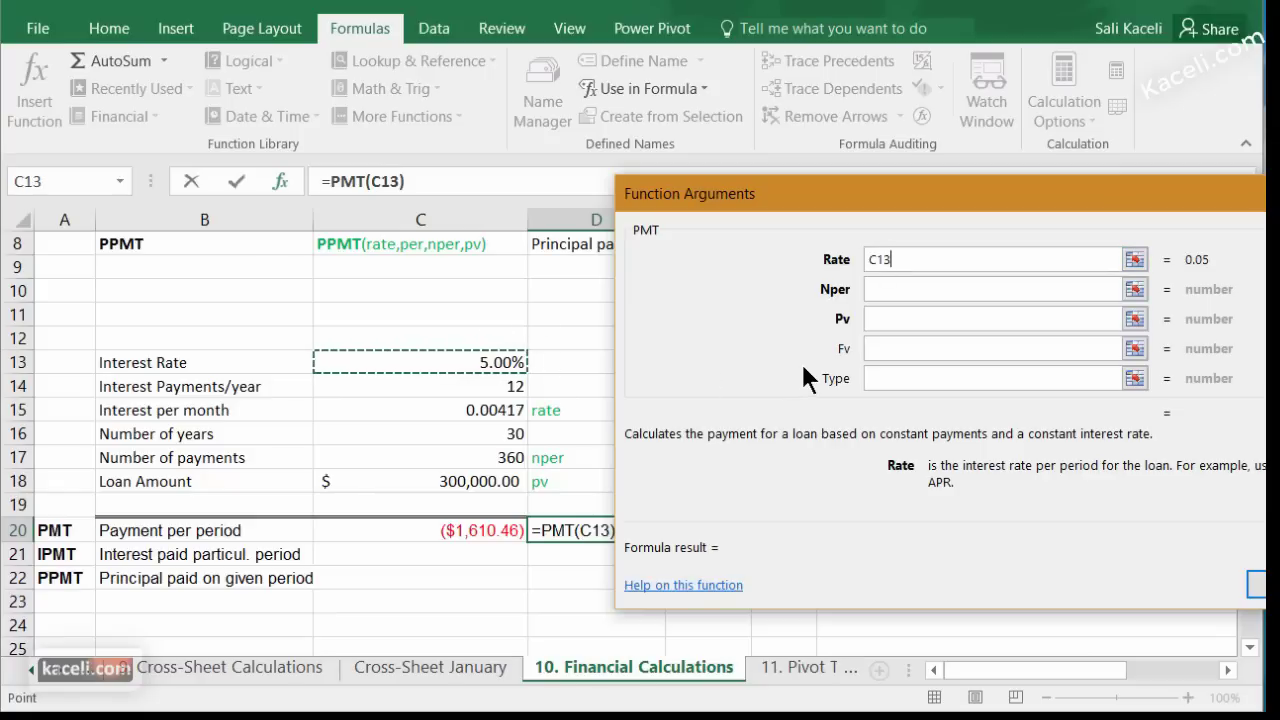
text(/)
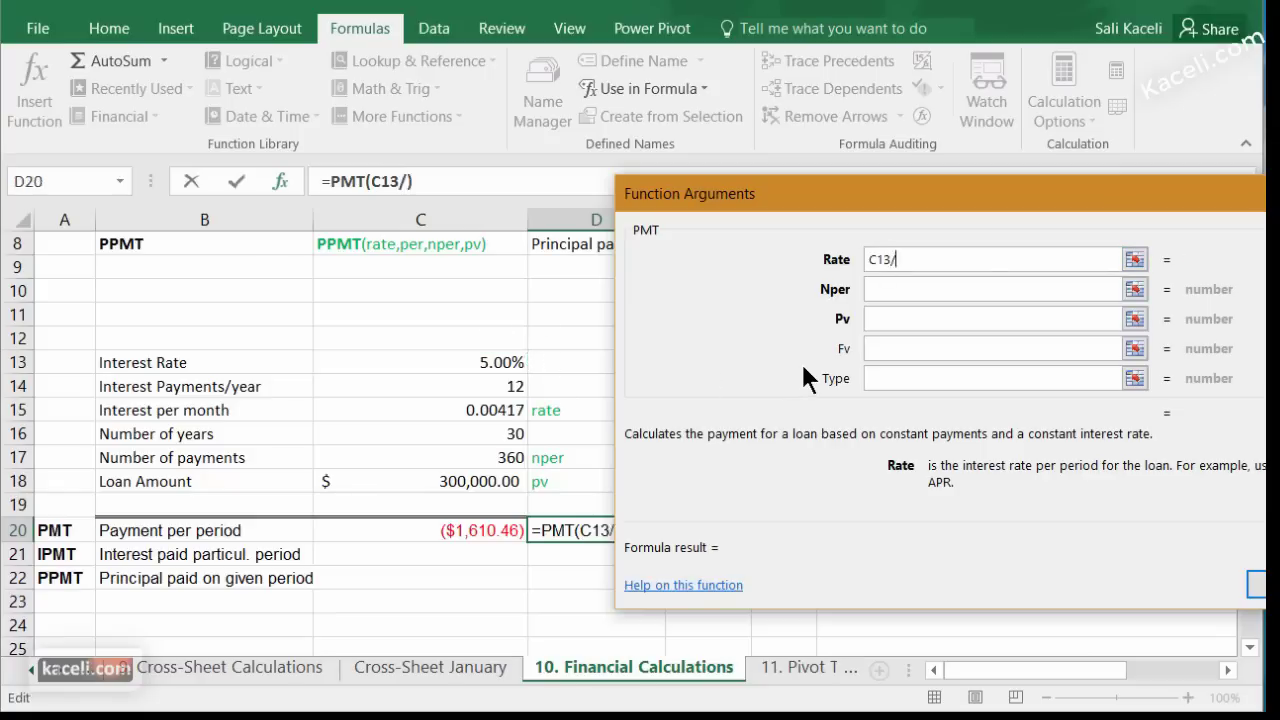
text(12)
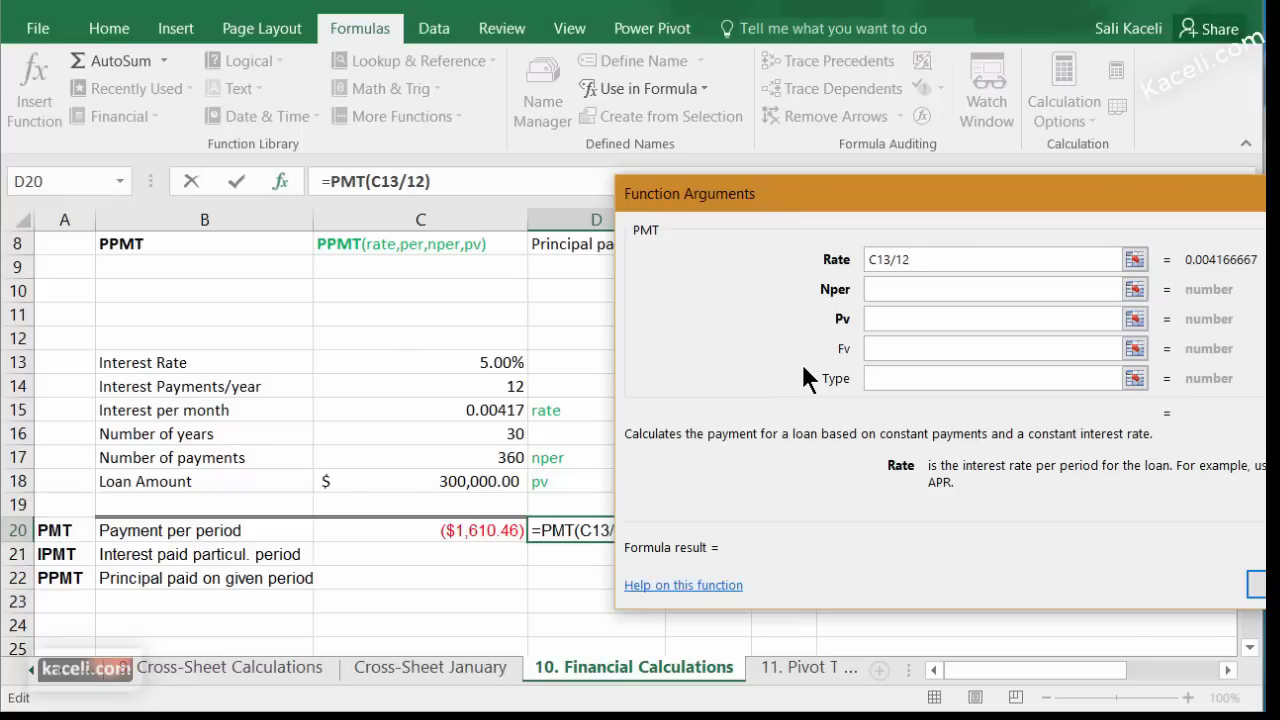
- Set nper to 30*12 and pv to C18, then compare D20 with C20's ($1,610.46)
click(884, 289)
click(885, 289)
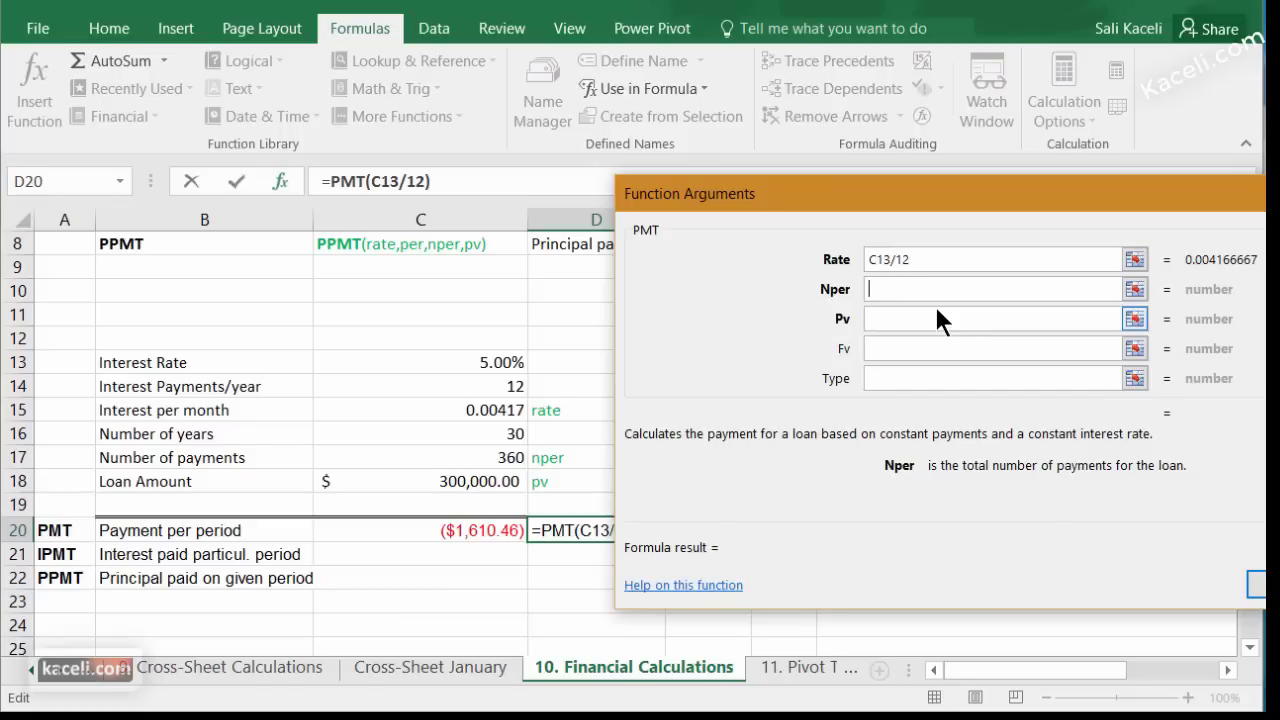
text(30*12)
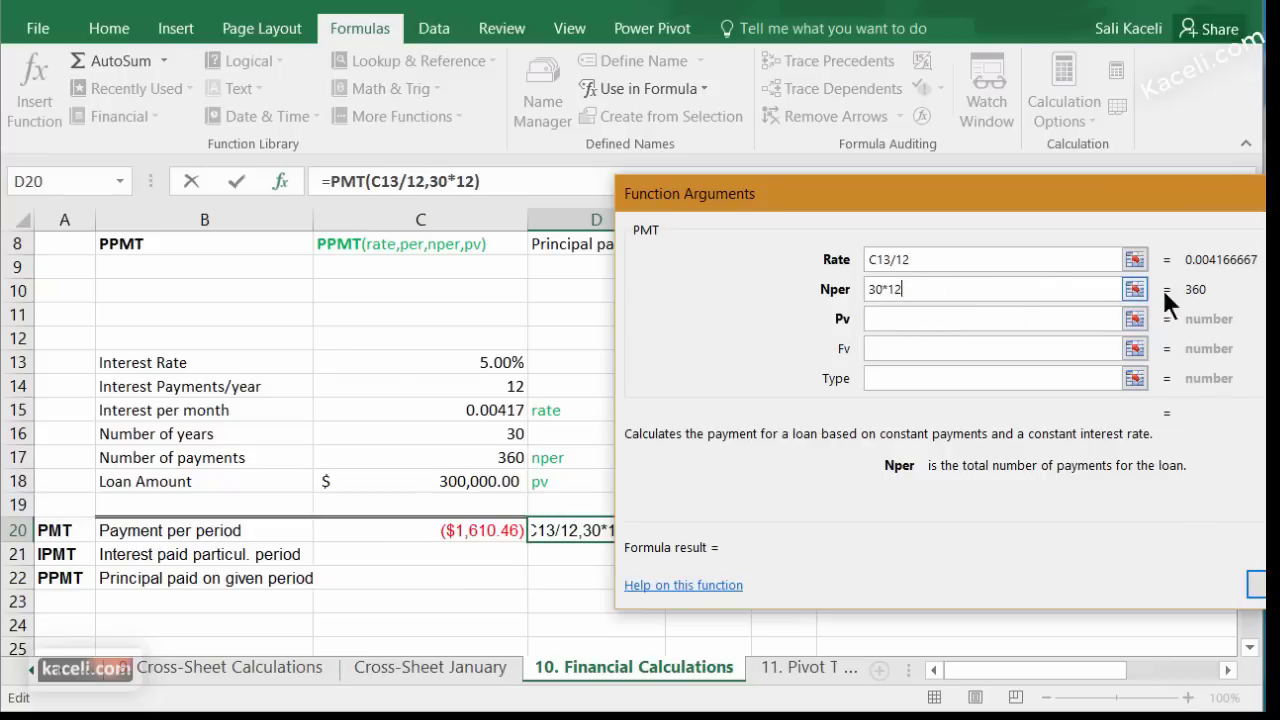
click(893, 318)
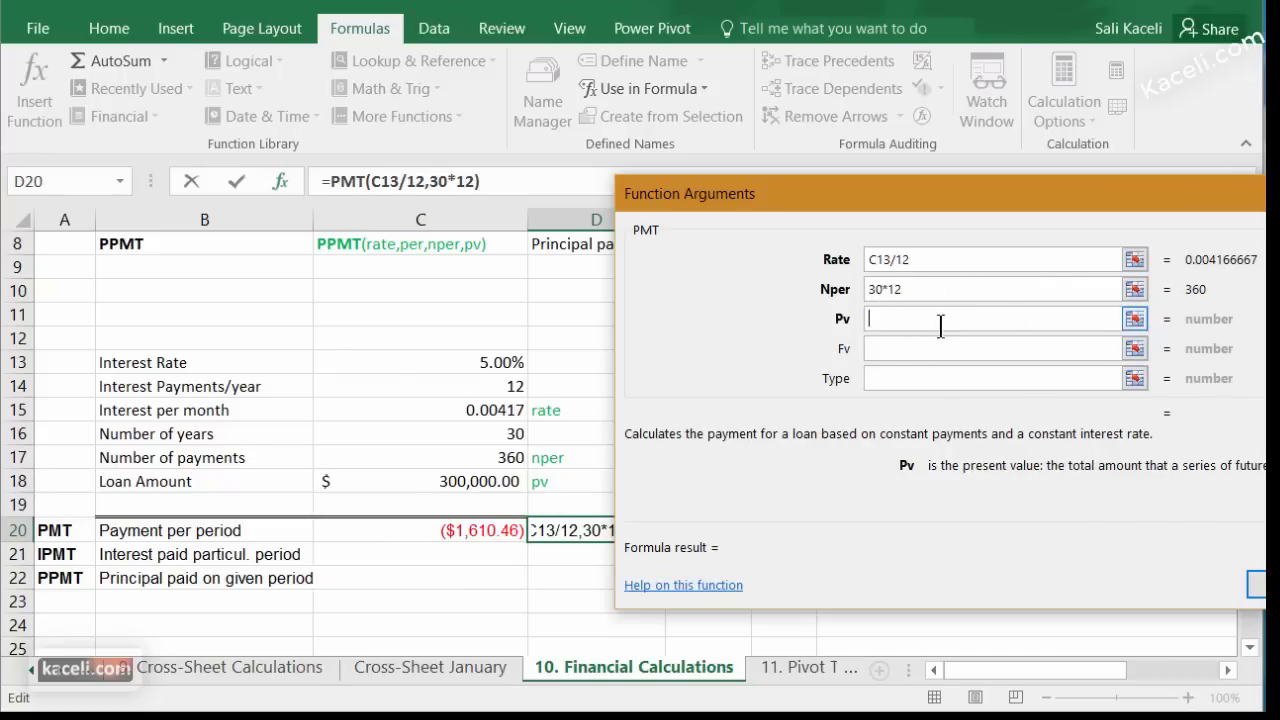
click(452, 482)
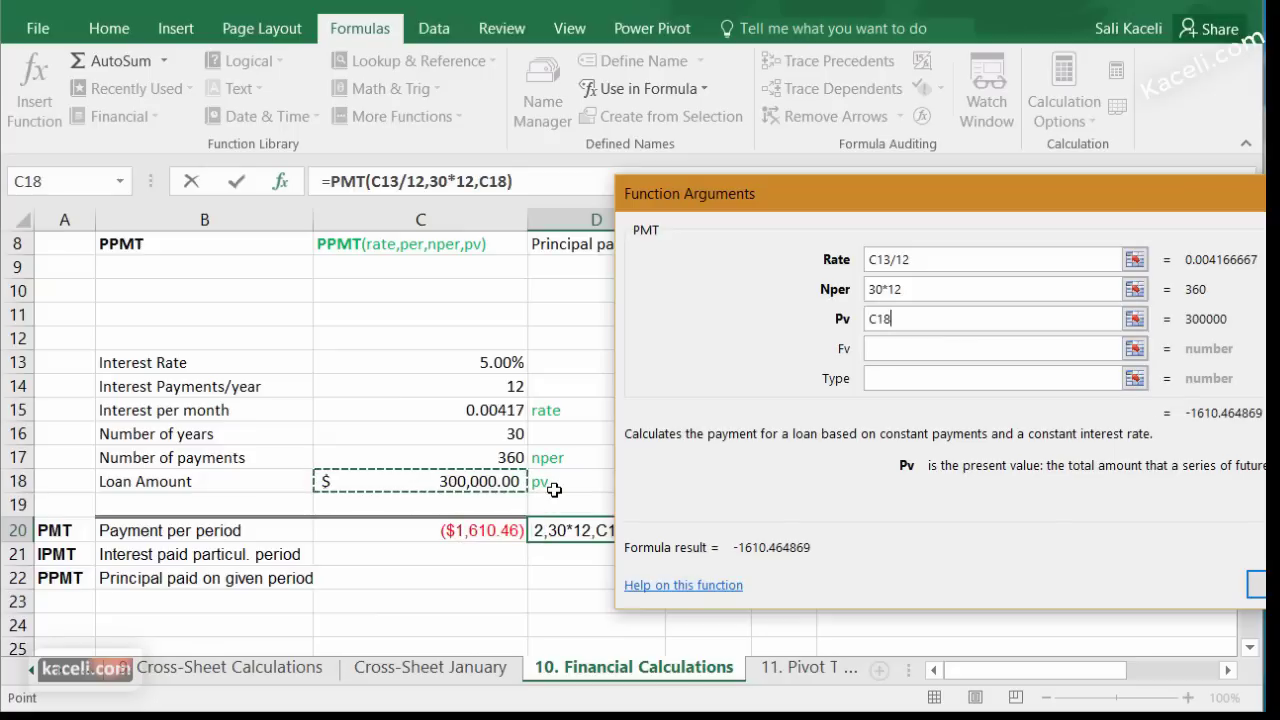
click(1256, 586)
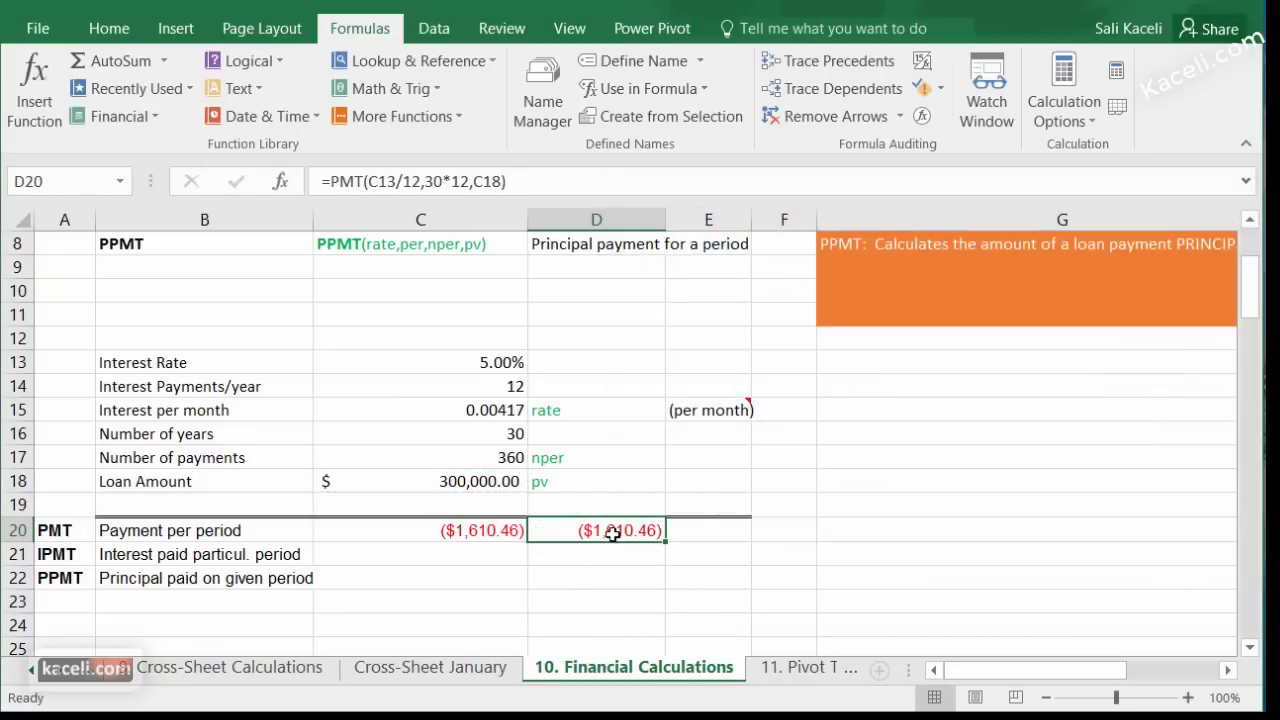
click(446, 531)
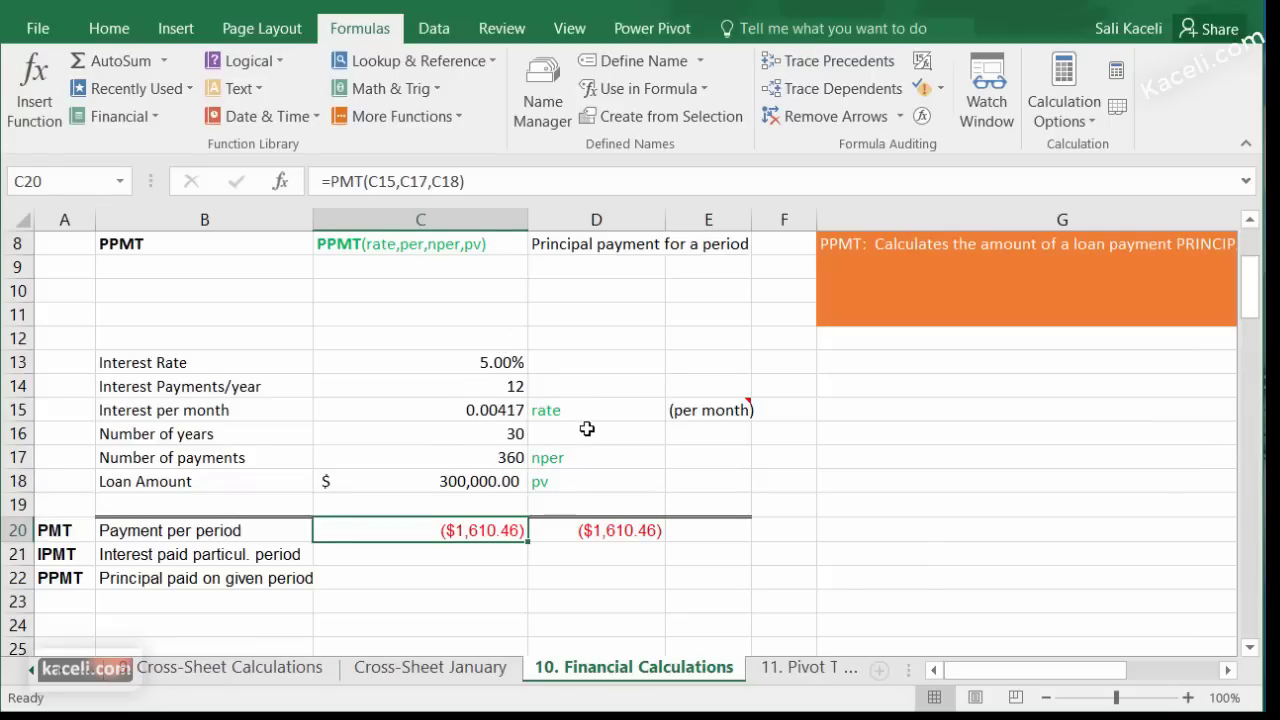
click(584, 533)
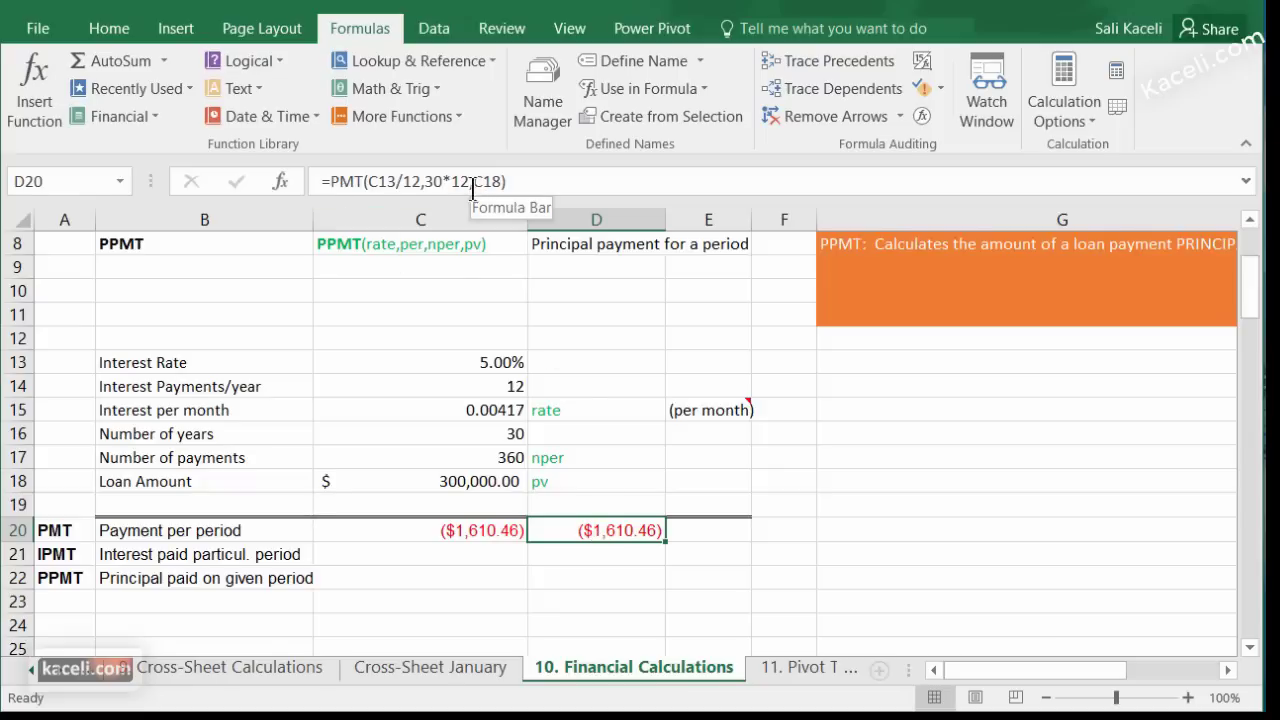
click(420, 558)
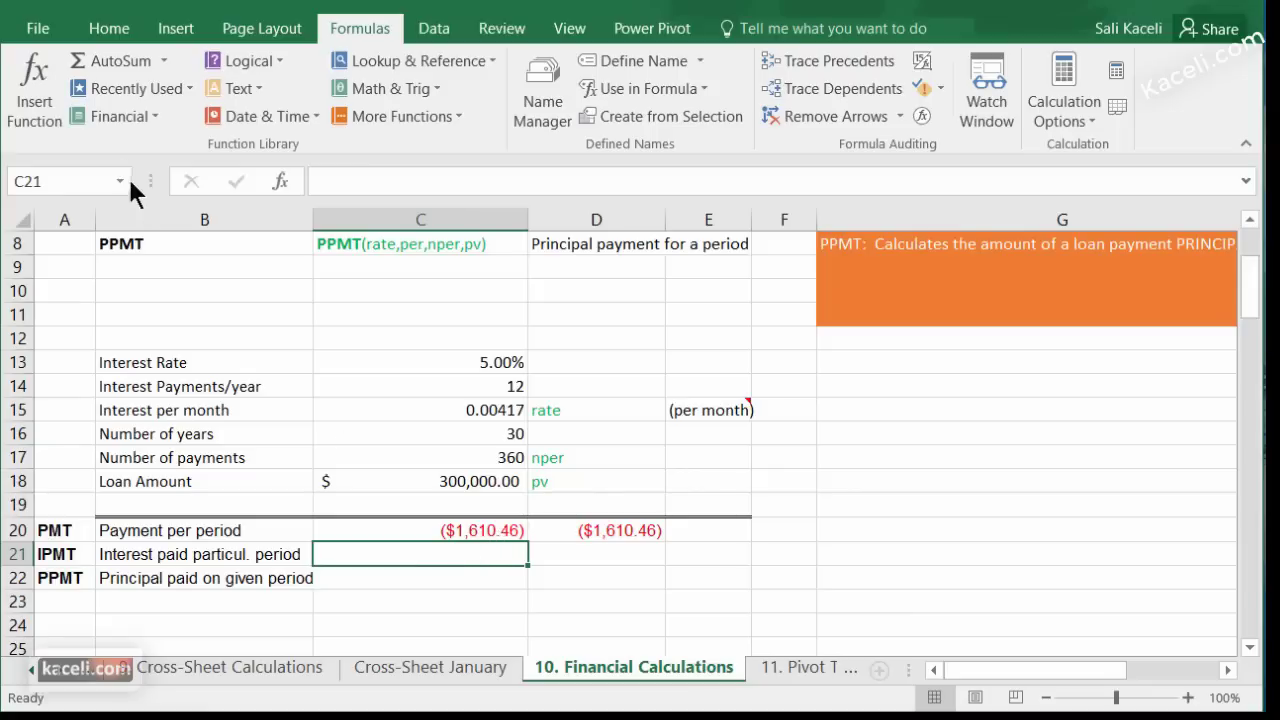
- Search Insert Function for 'ipmt' and choose IPMT for C21
click(45, 118)
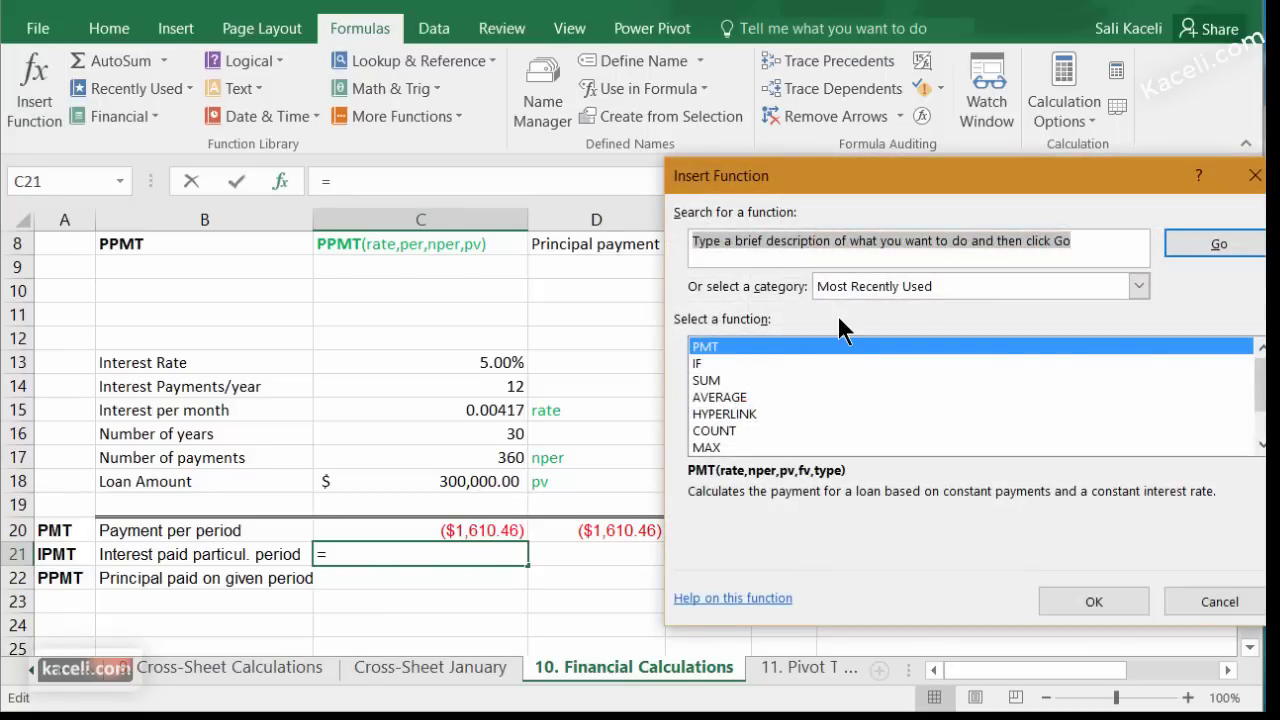
text(ipm)
key(BackSpace)
key(BackSpace)
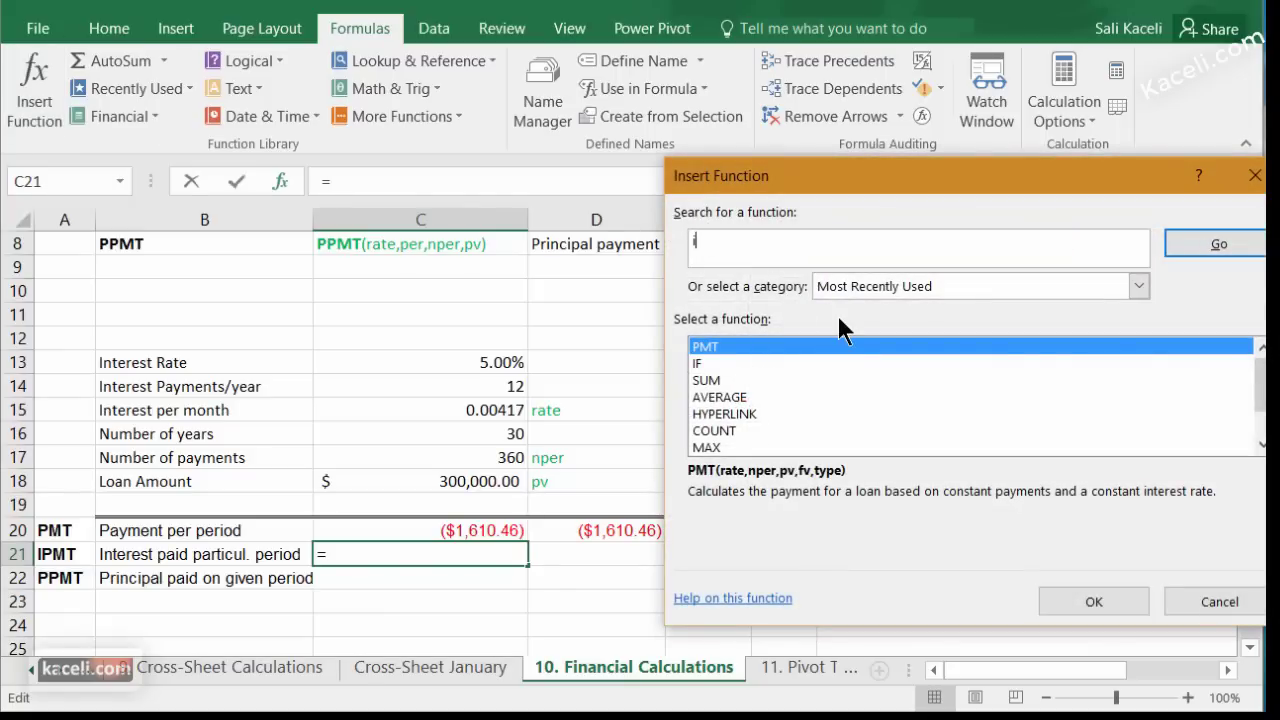
text(pmt)
key(Return)
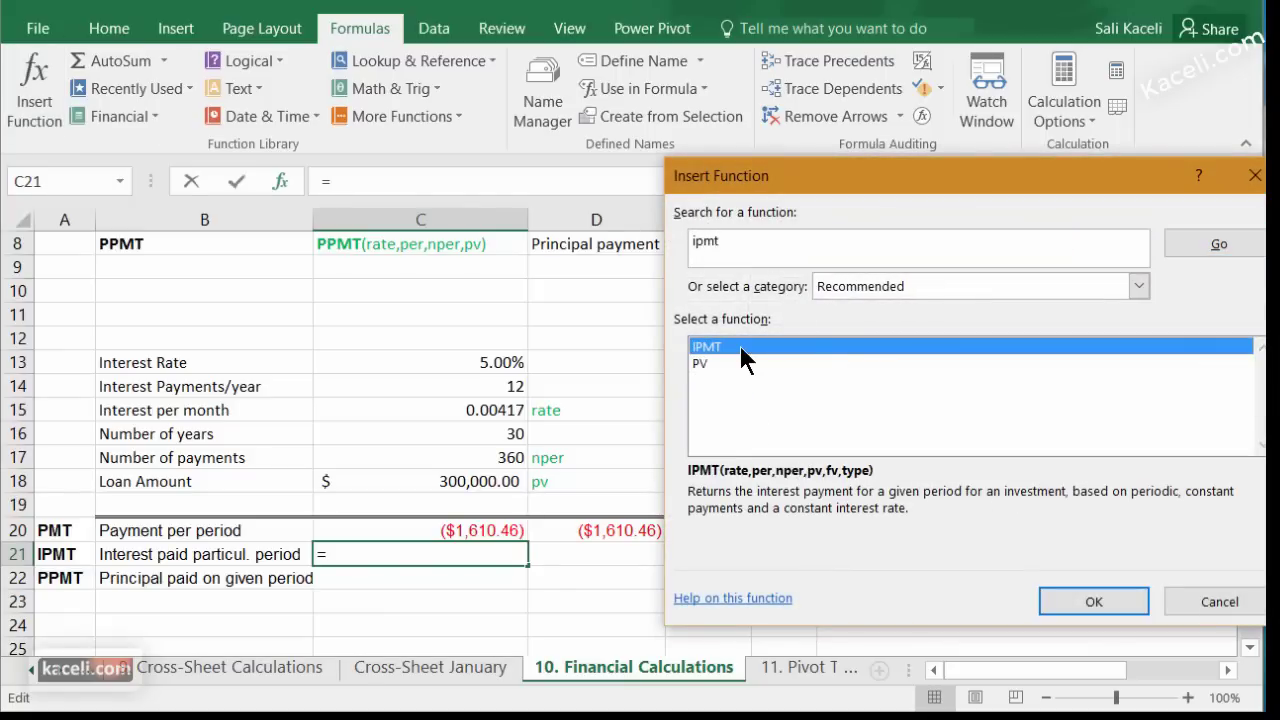
click(1096, 600)
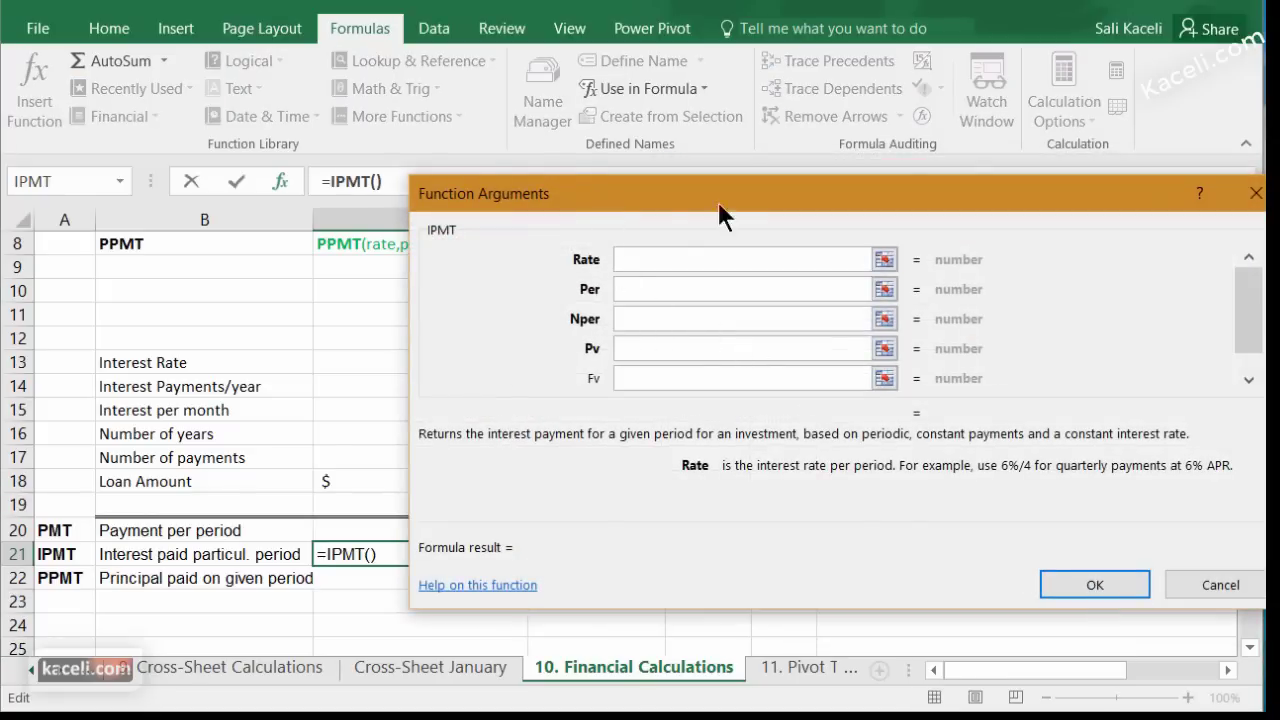
- Fill IPMT with rate C15, period 1, nper C17 and pv C18, giving ($1,250.00)
drag(718, 201, 842, 201)
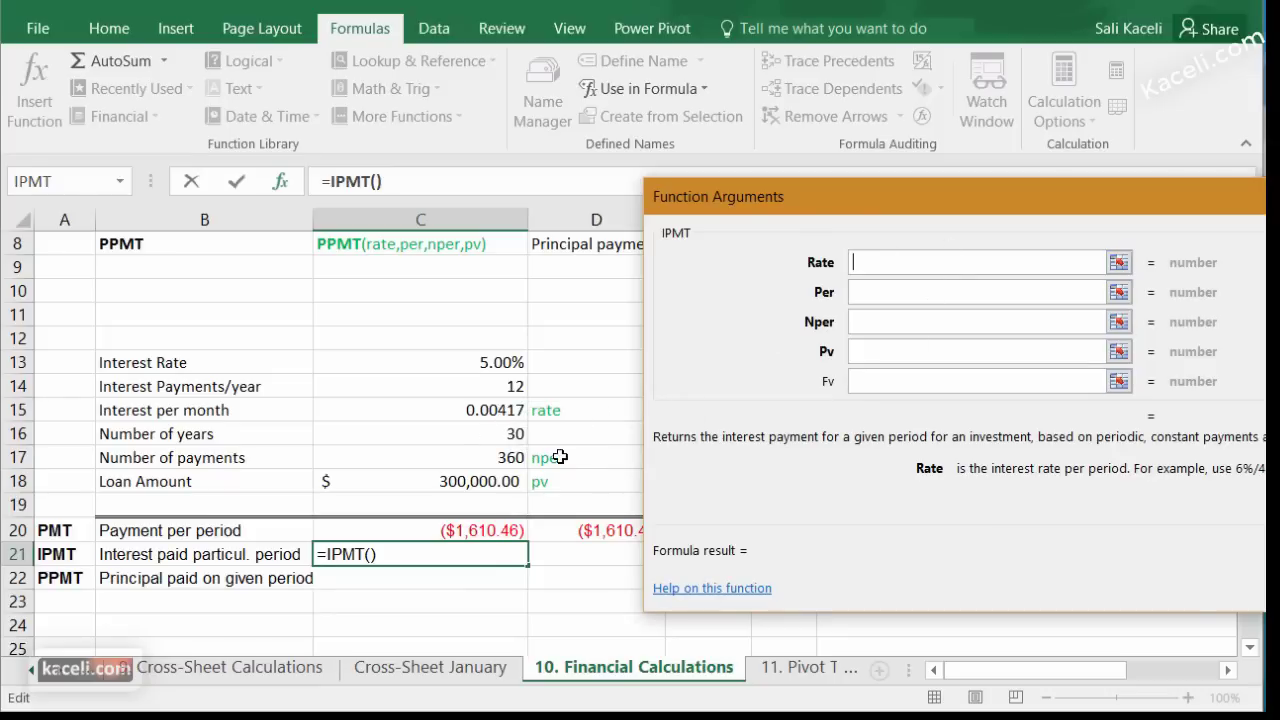
click(500, 410)
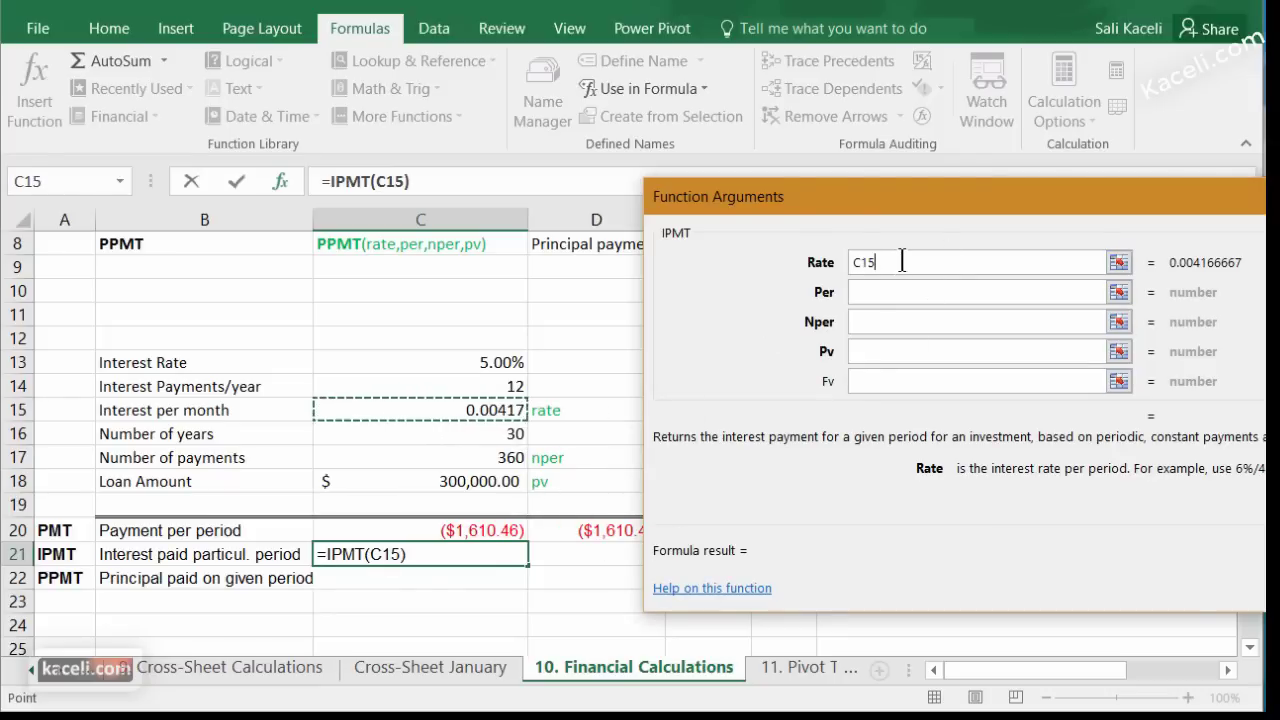
click(852, 290)
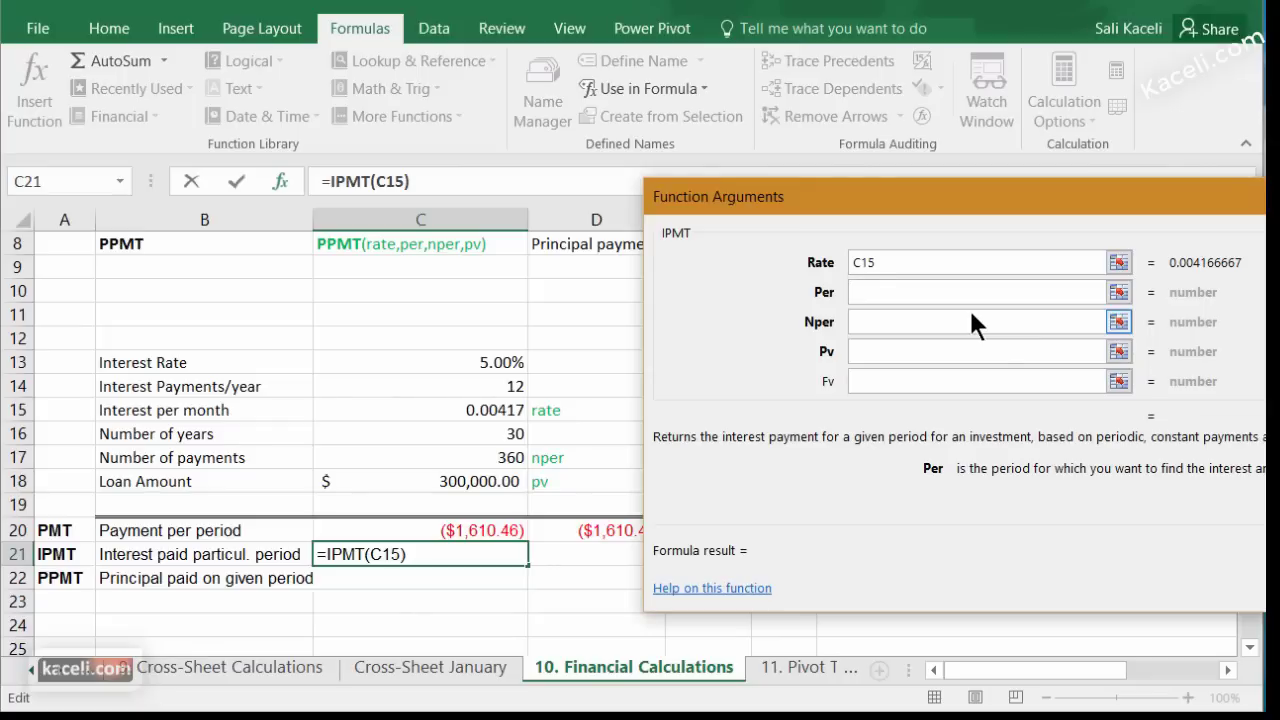
text(1)
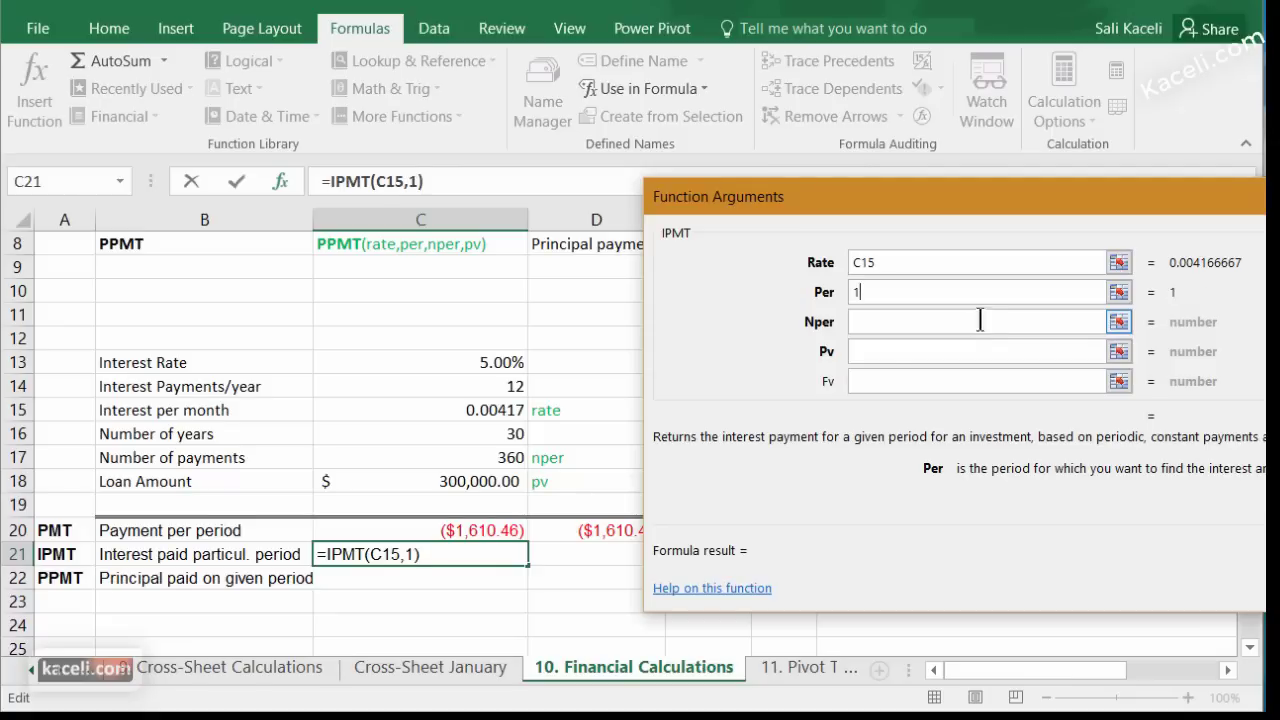
click(884, 324)
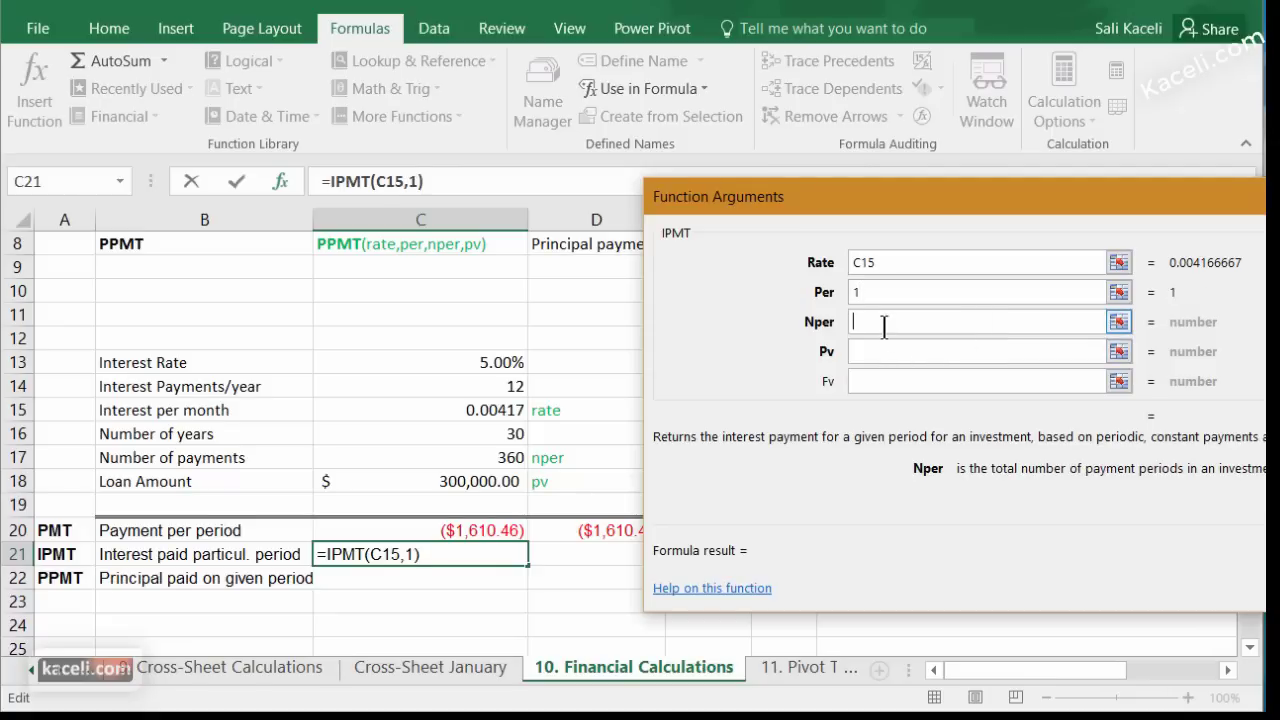
click(495, 460)
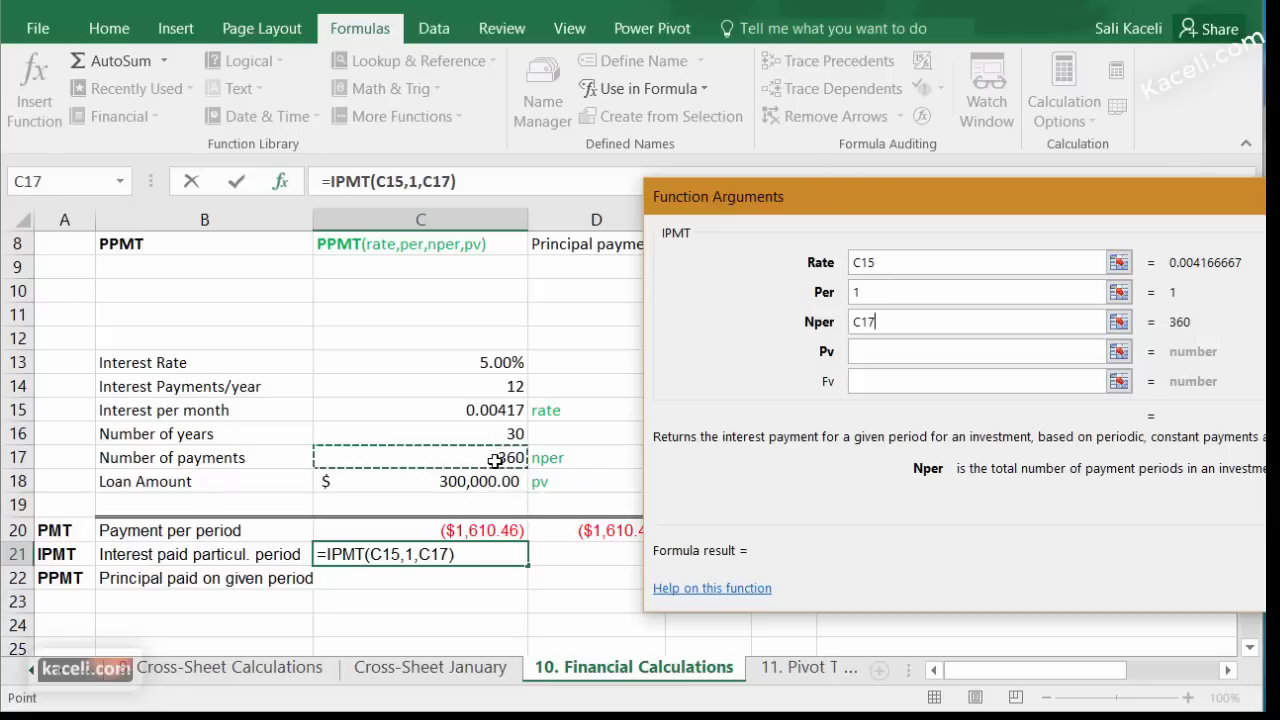
click(859, 350)
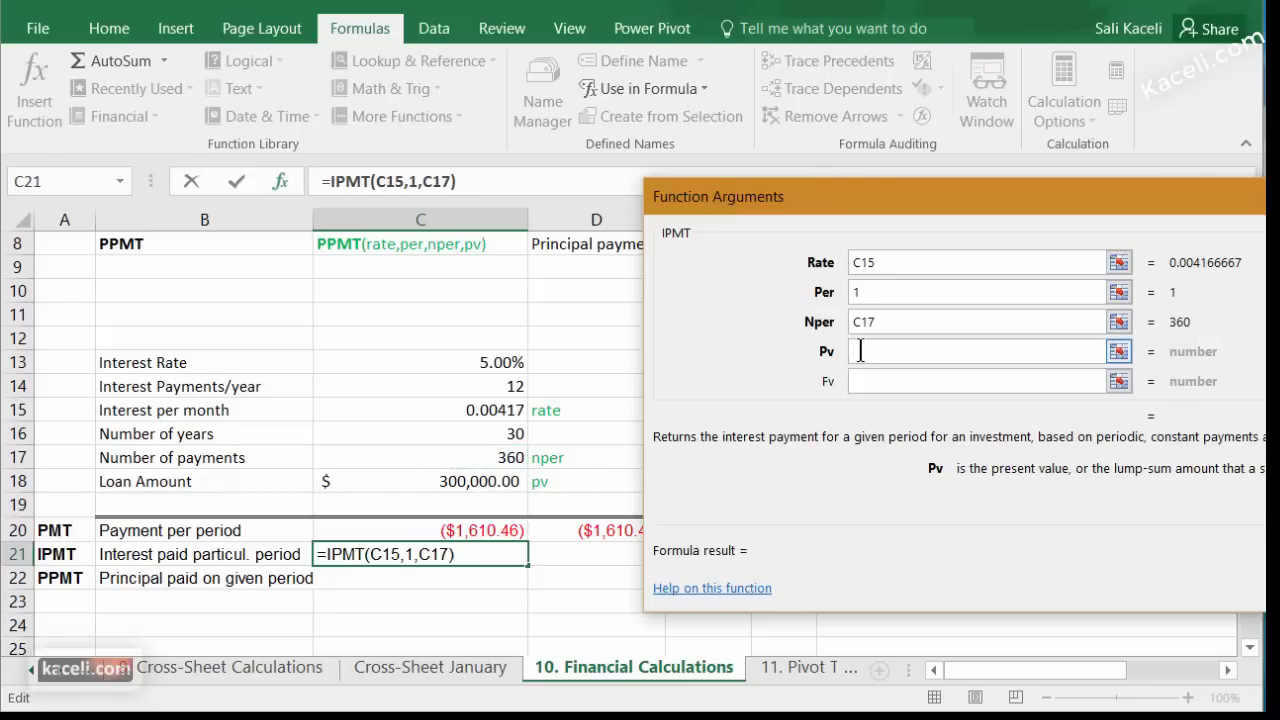
click(460, 482)
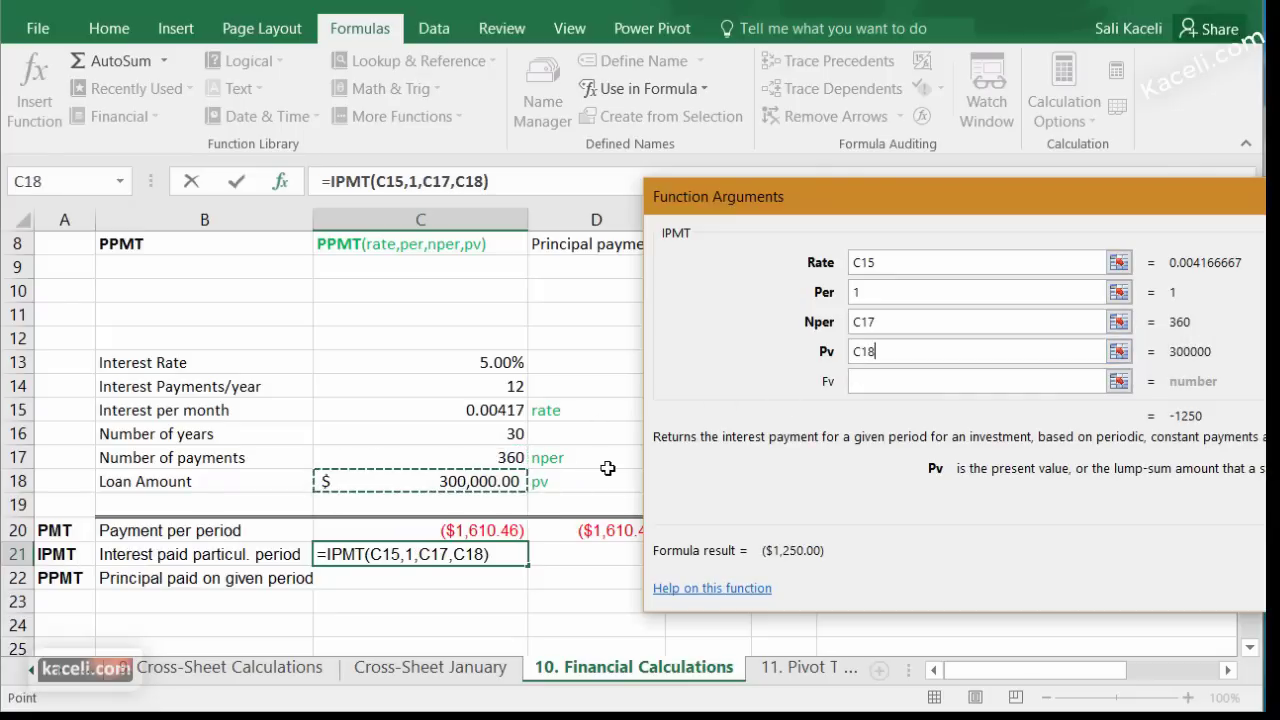
drag(1112, 197, 965, 188)
click(1187, 578)
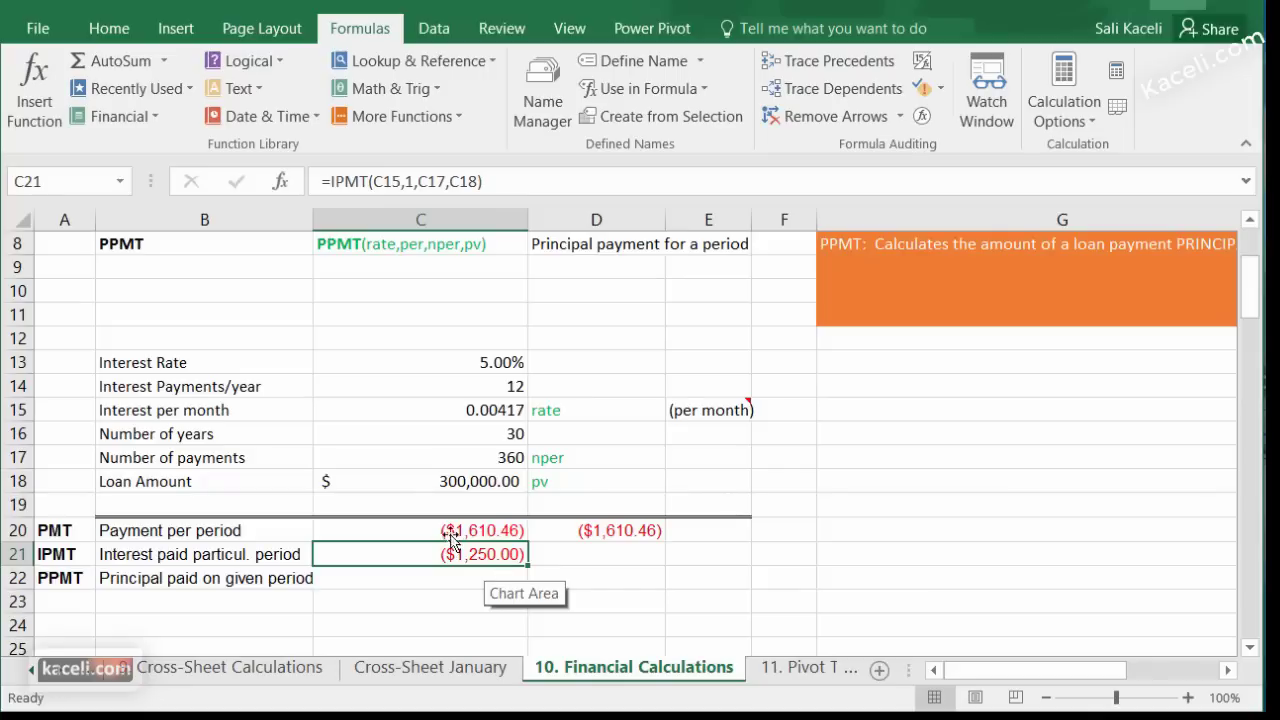
click(412, 185)
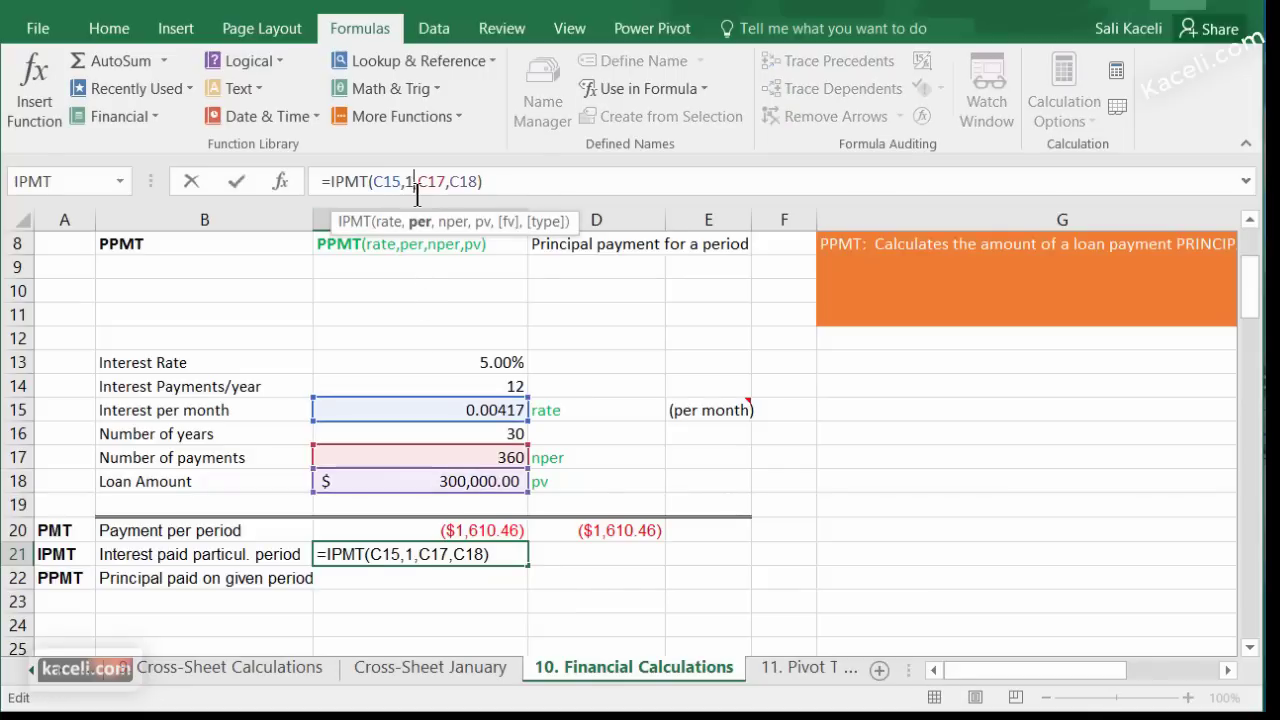
key(BackSpace)
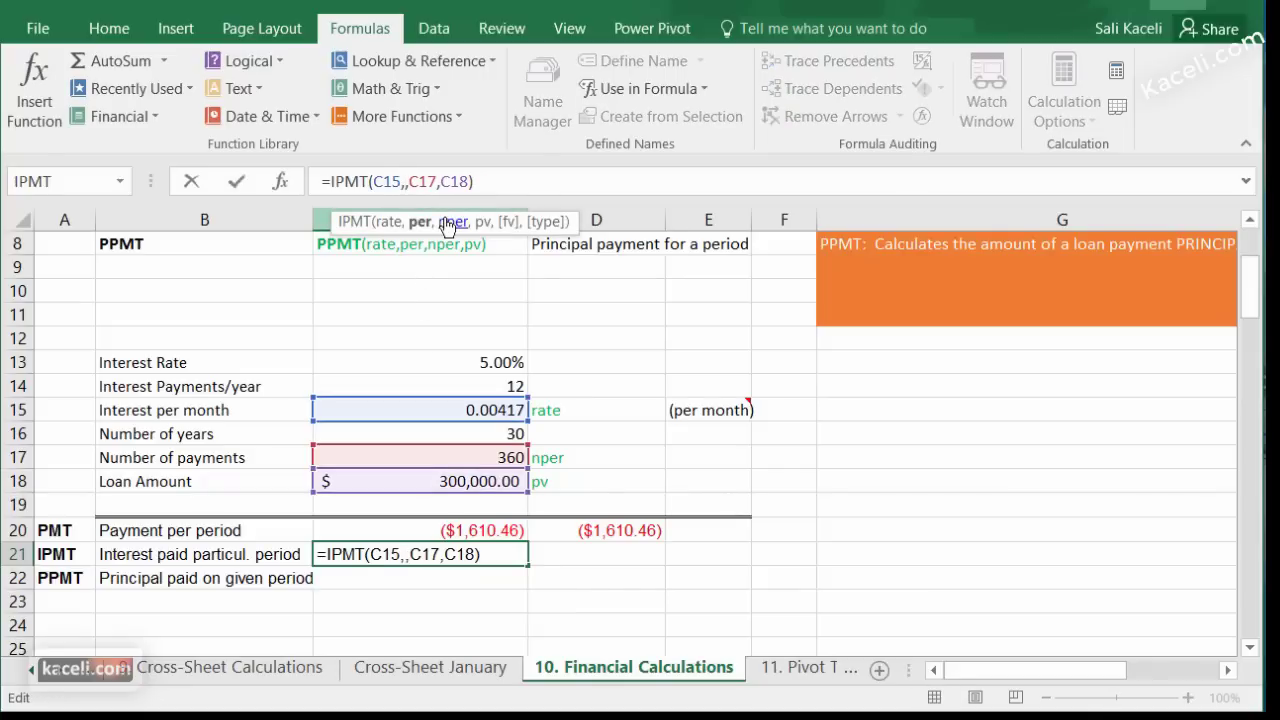
text(2)
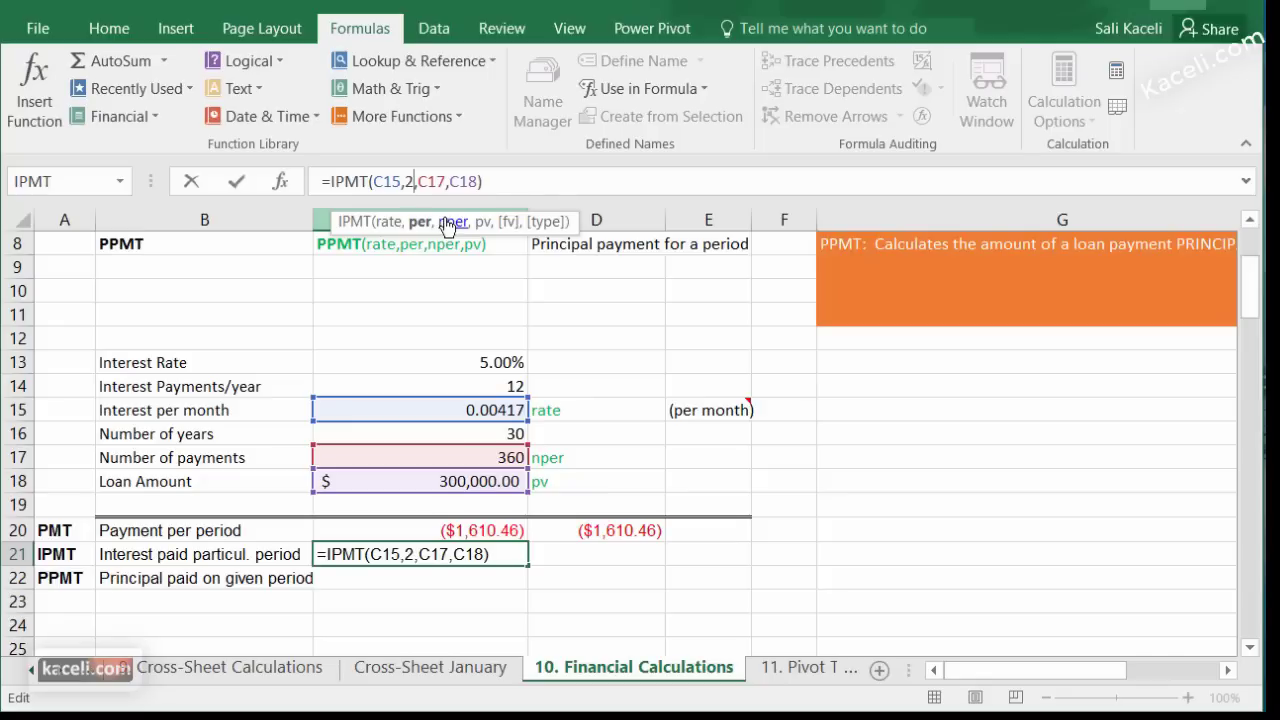
key(Return)
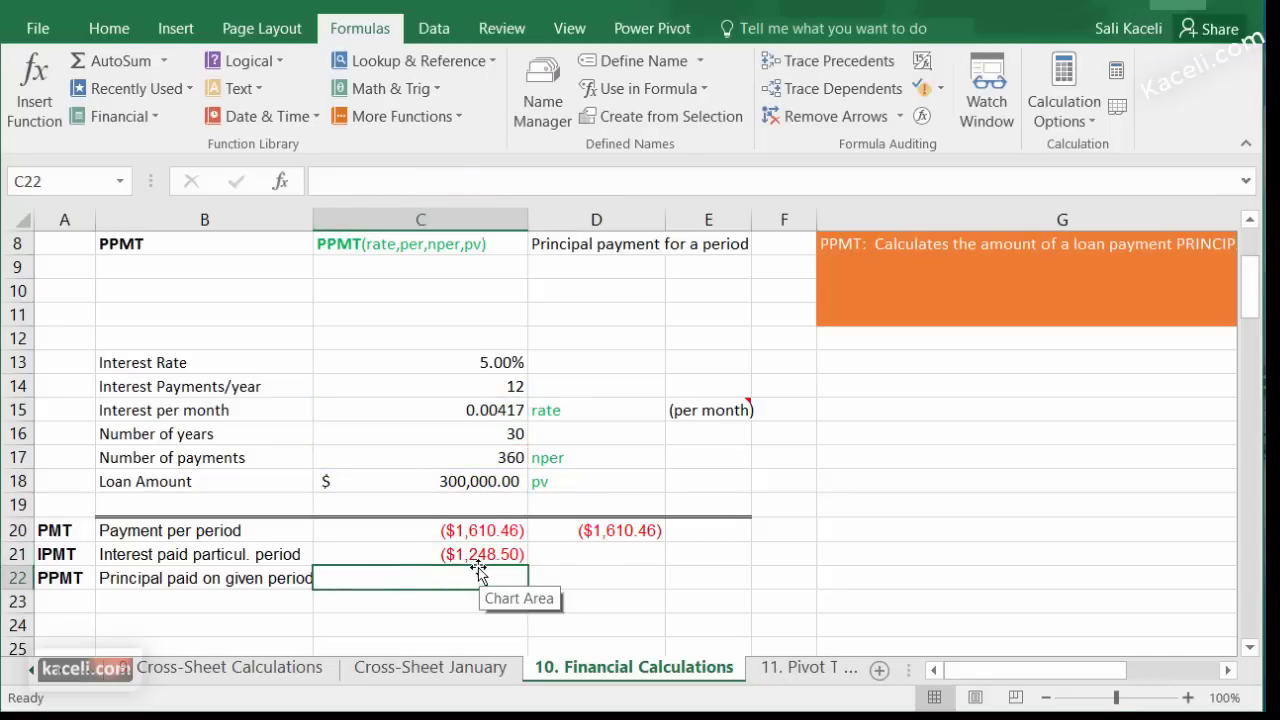
click(478, 555)
click(597, 192)
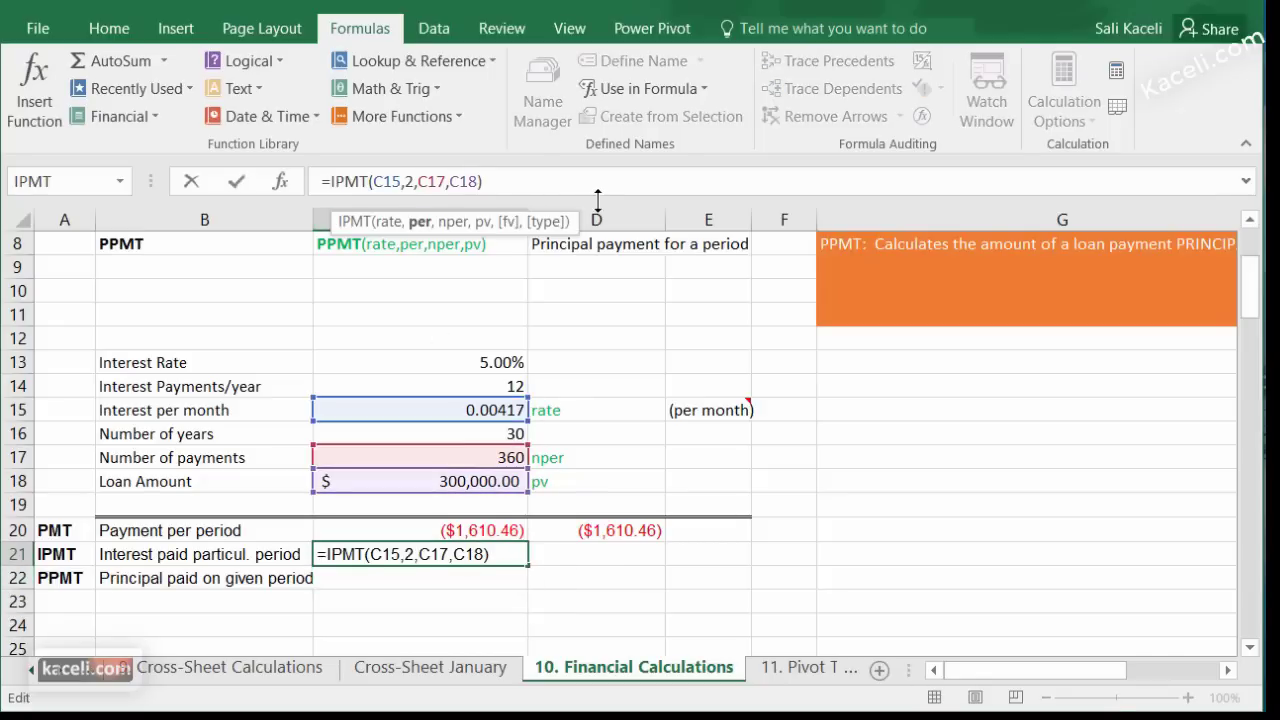
key(BackSpace)
text(1)
key(BackSpace)
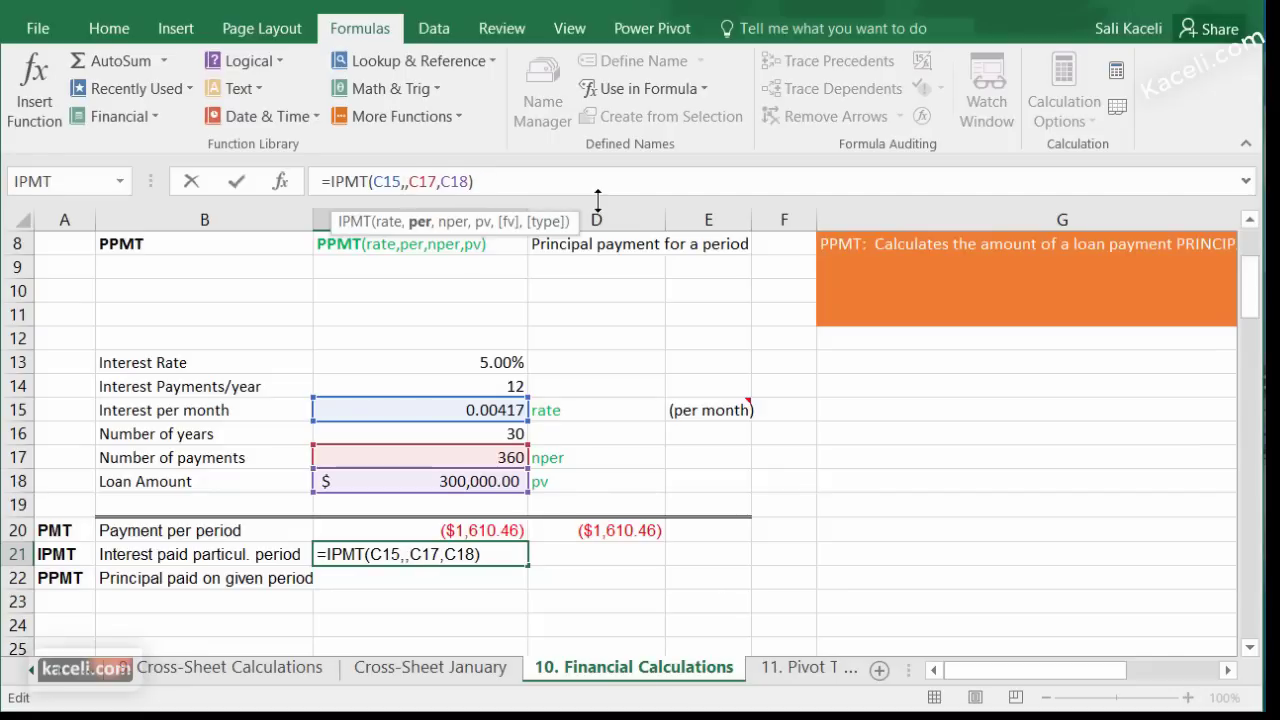
text(359)
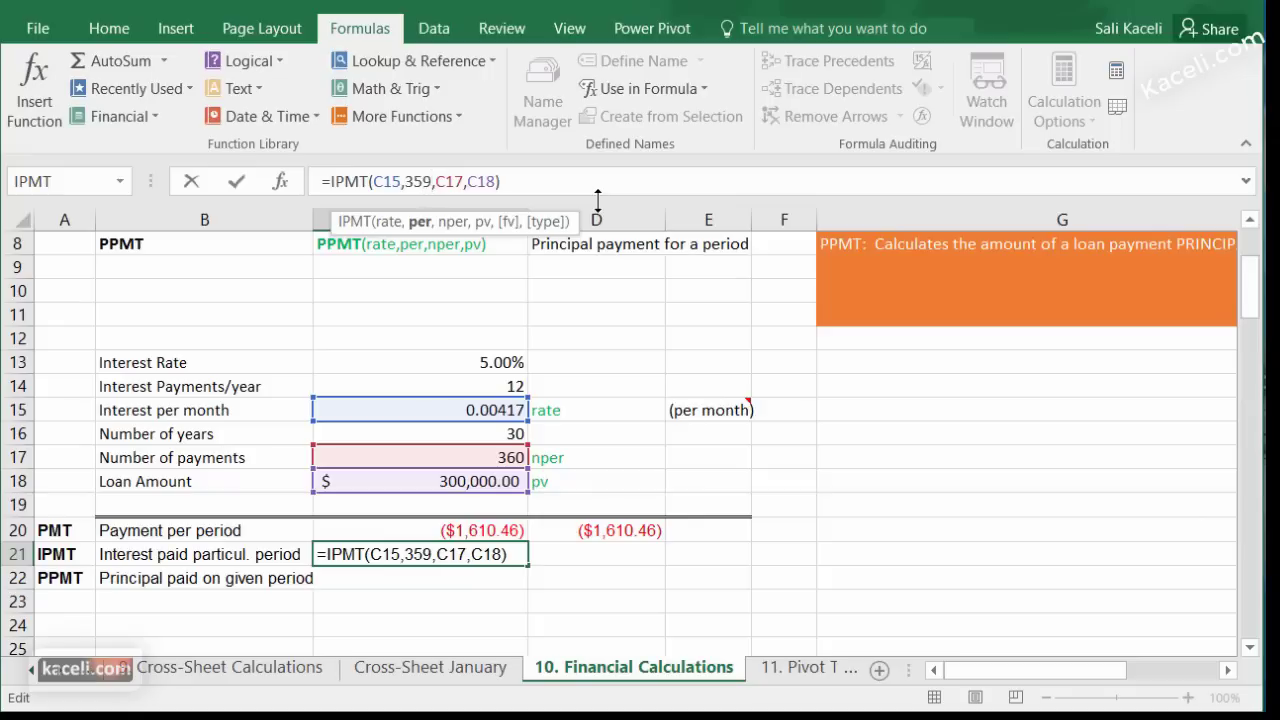
key(Return)
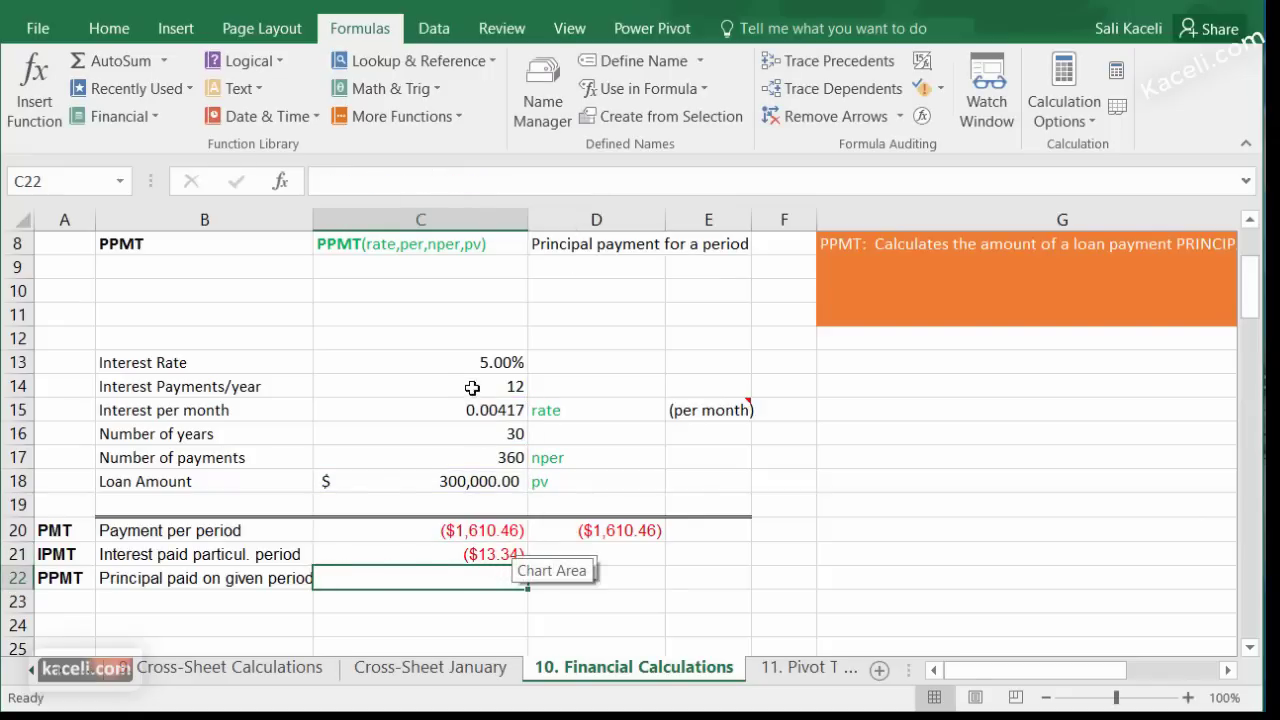
click(442, 555)
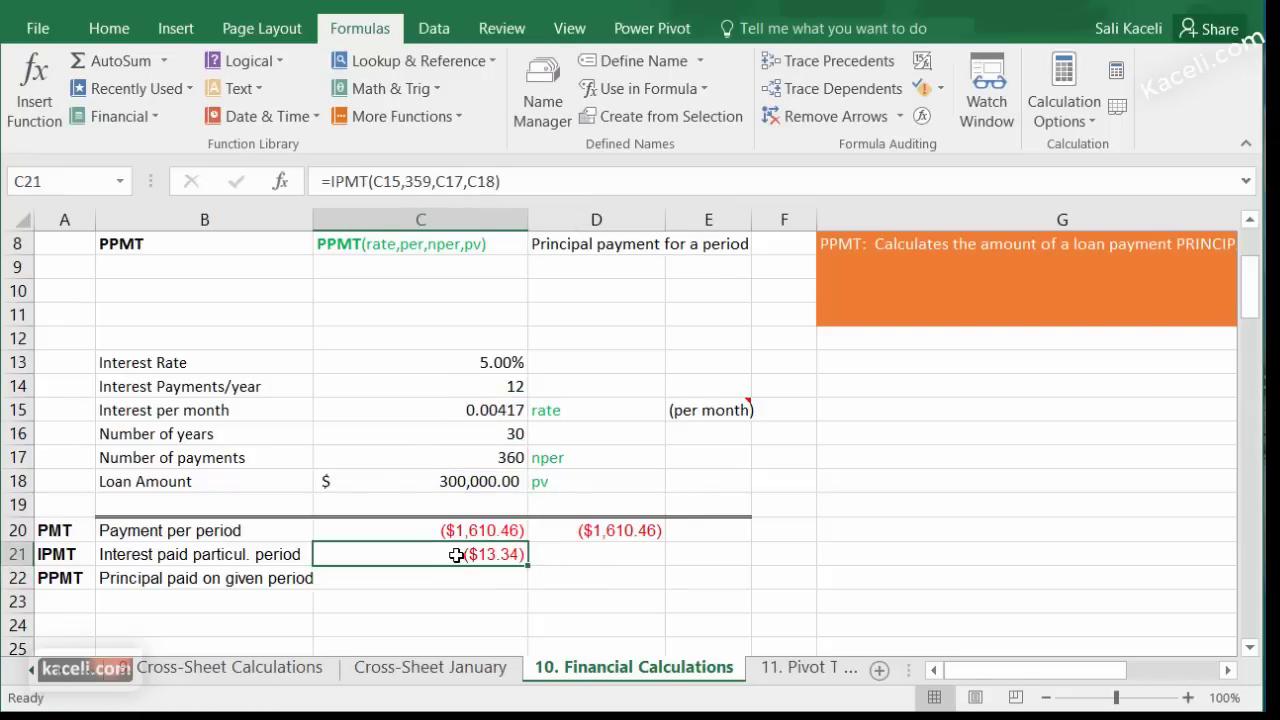
double_click(425, 183)
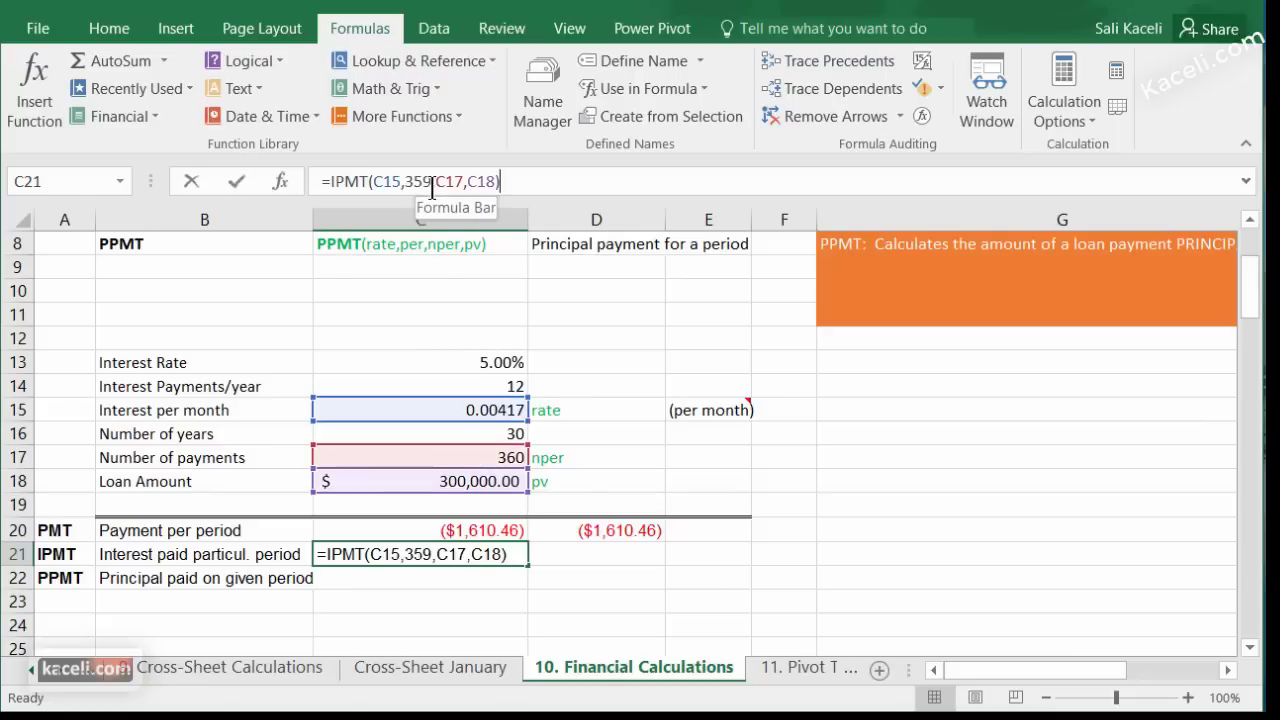
key(BackSpace)
text(1)
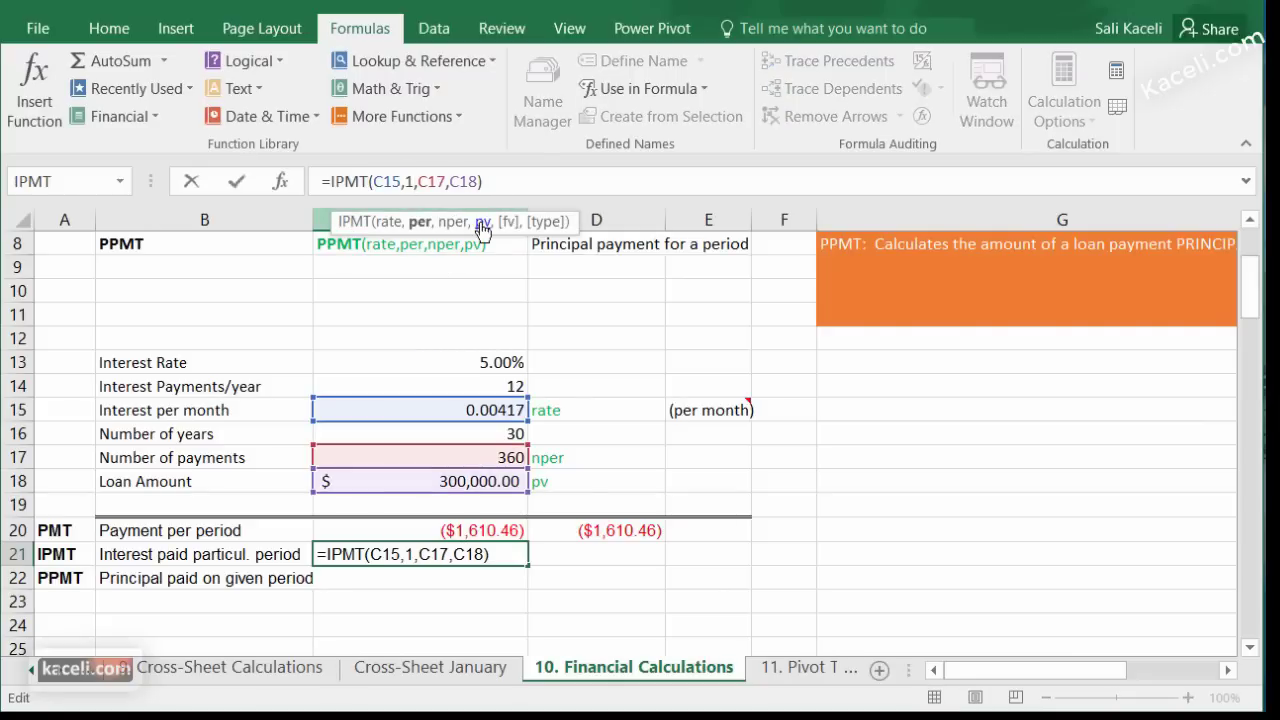
key(Return)
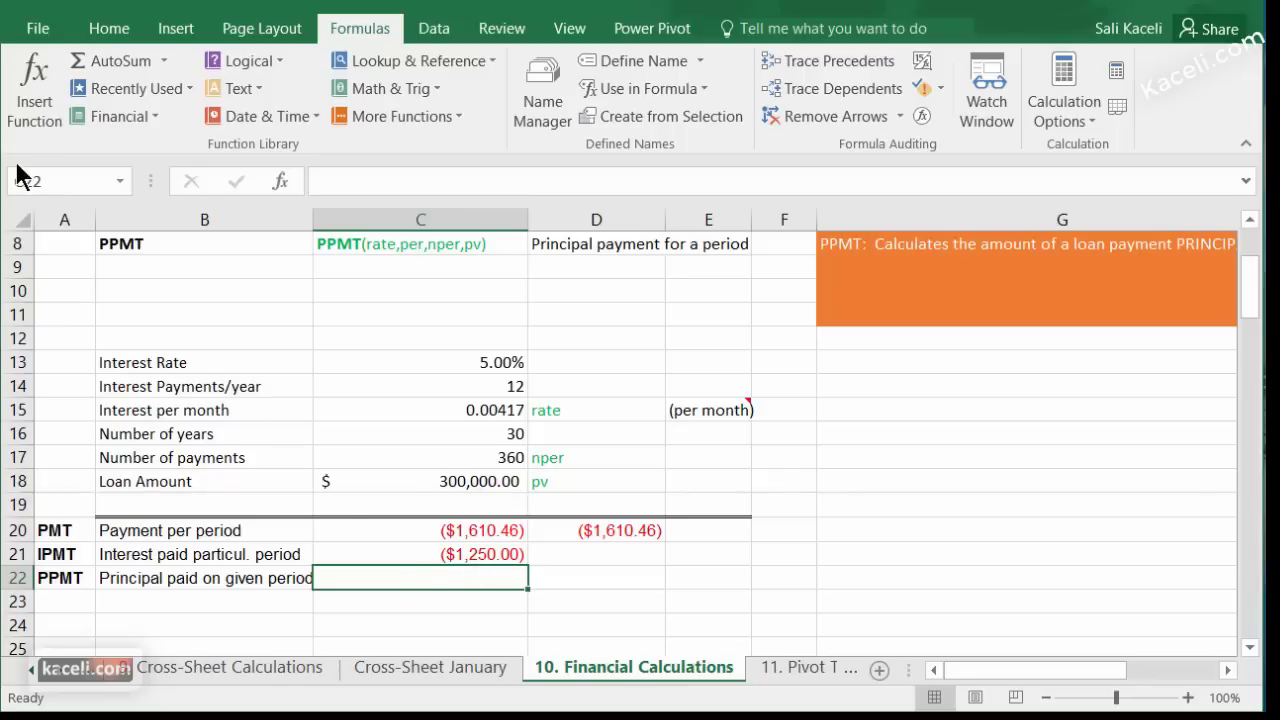
- Search Insert Function for 'ppmt' and open PPMT's argument fields for cell C22
click(30, 115)
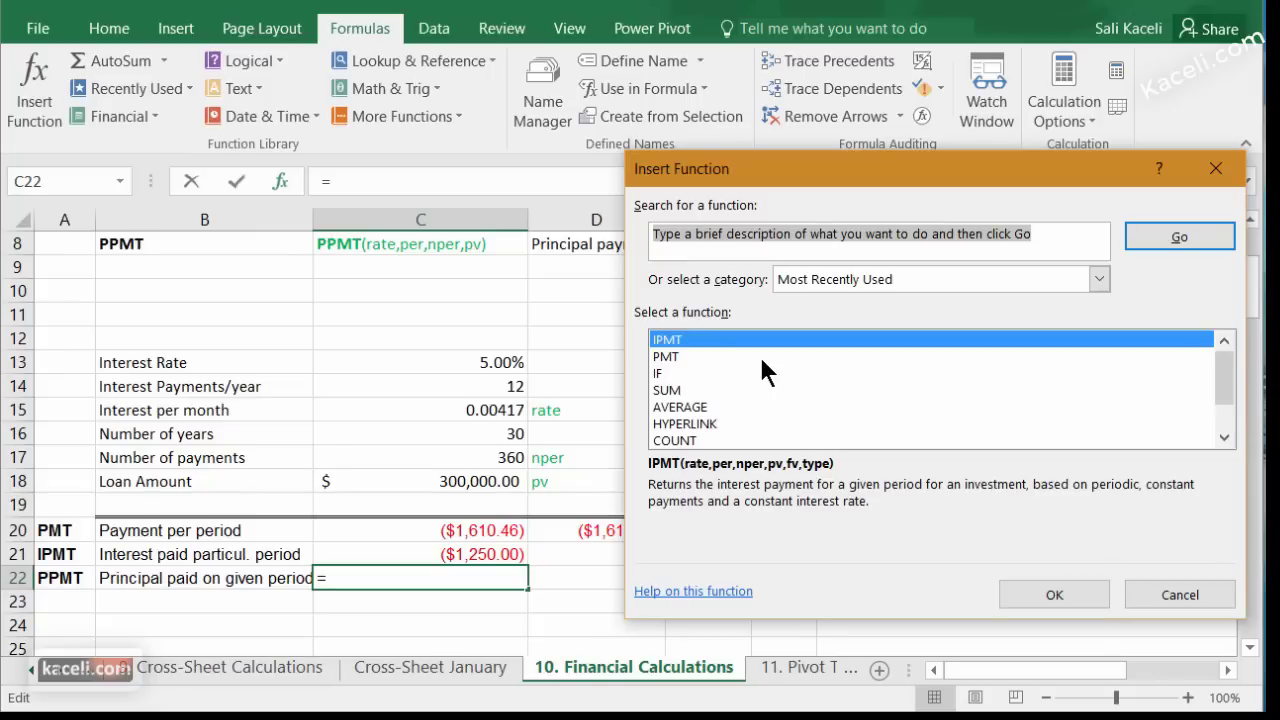
text(pp)
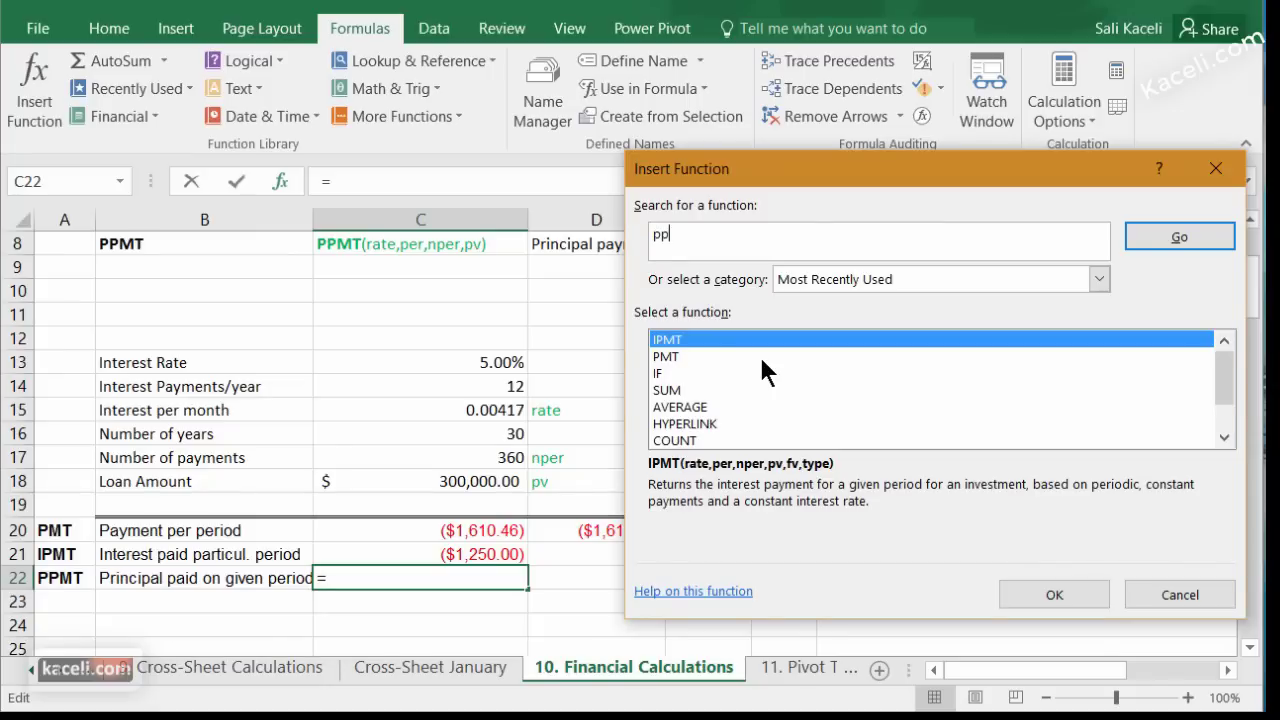
text(mt)
key(Return)
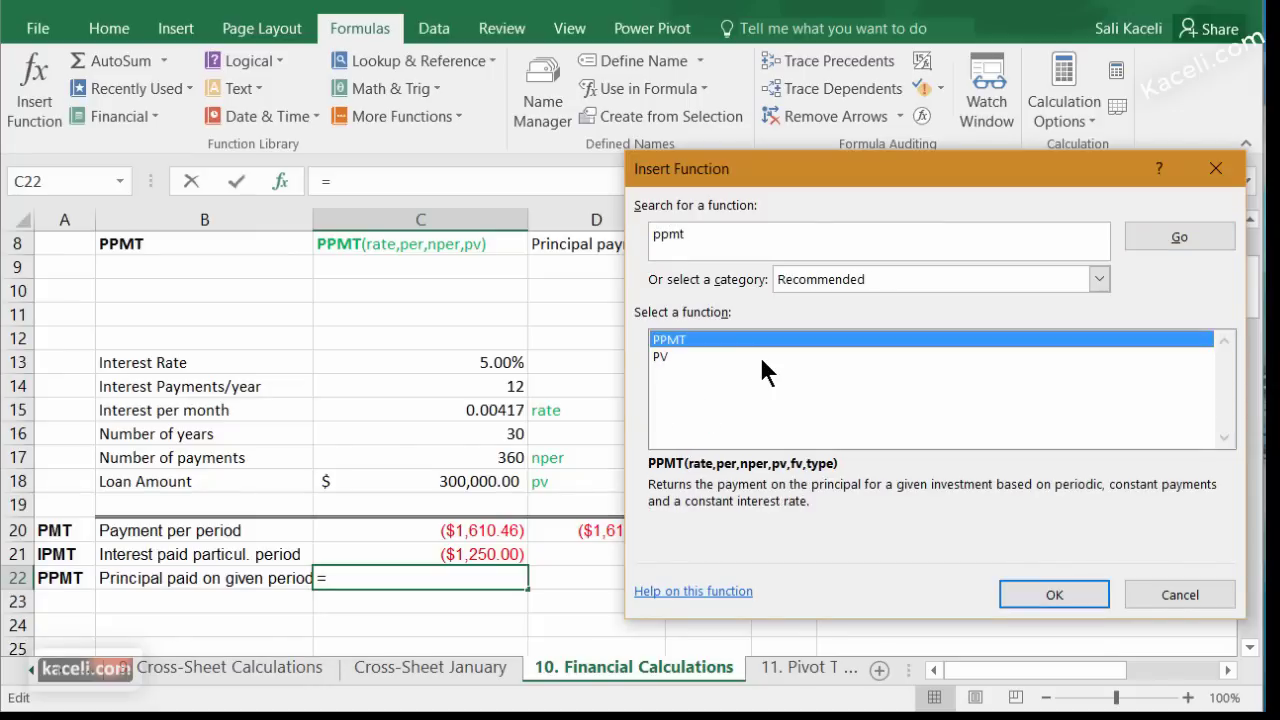
click(1048, 594)
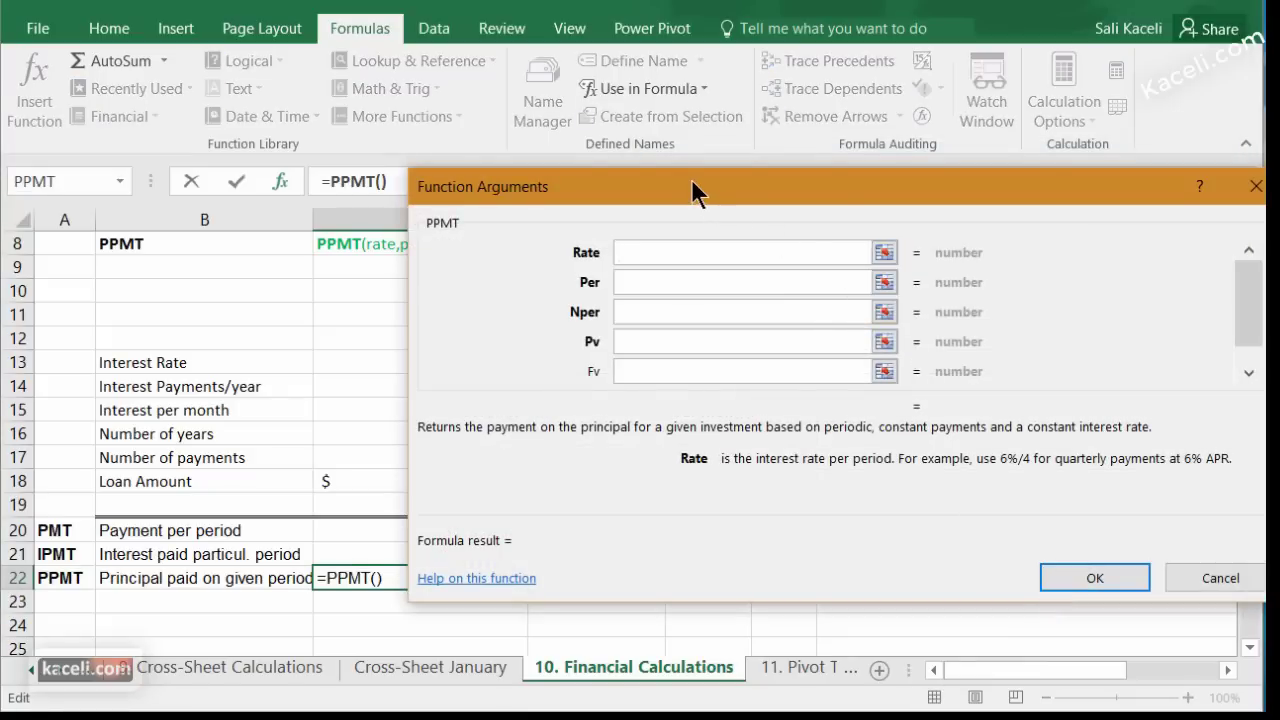
- Enter PPMT arguments Rate C15, Per 1, Nper C17, Pv C18 and confirm, giving ($360.46)
drag(692, 182, 887, 213)
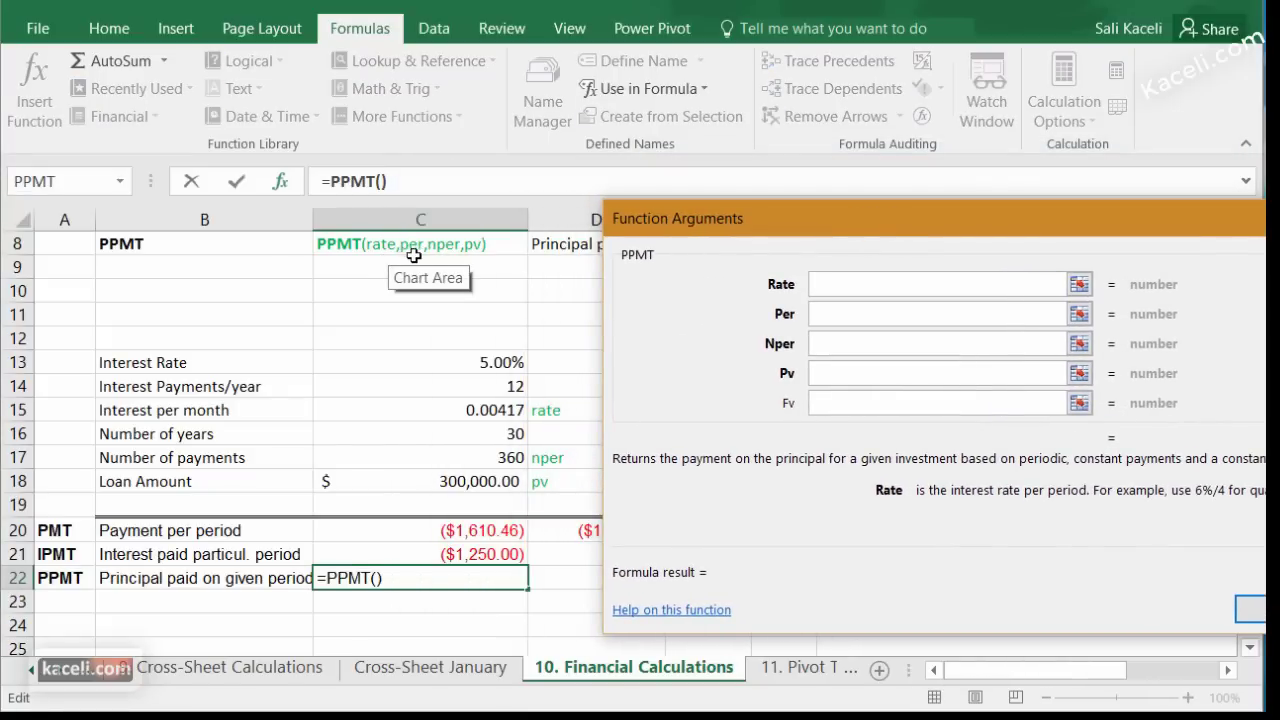
click(834, 313)
click(832, 345)
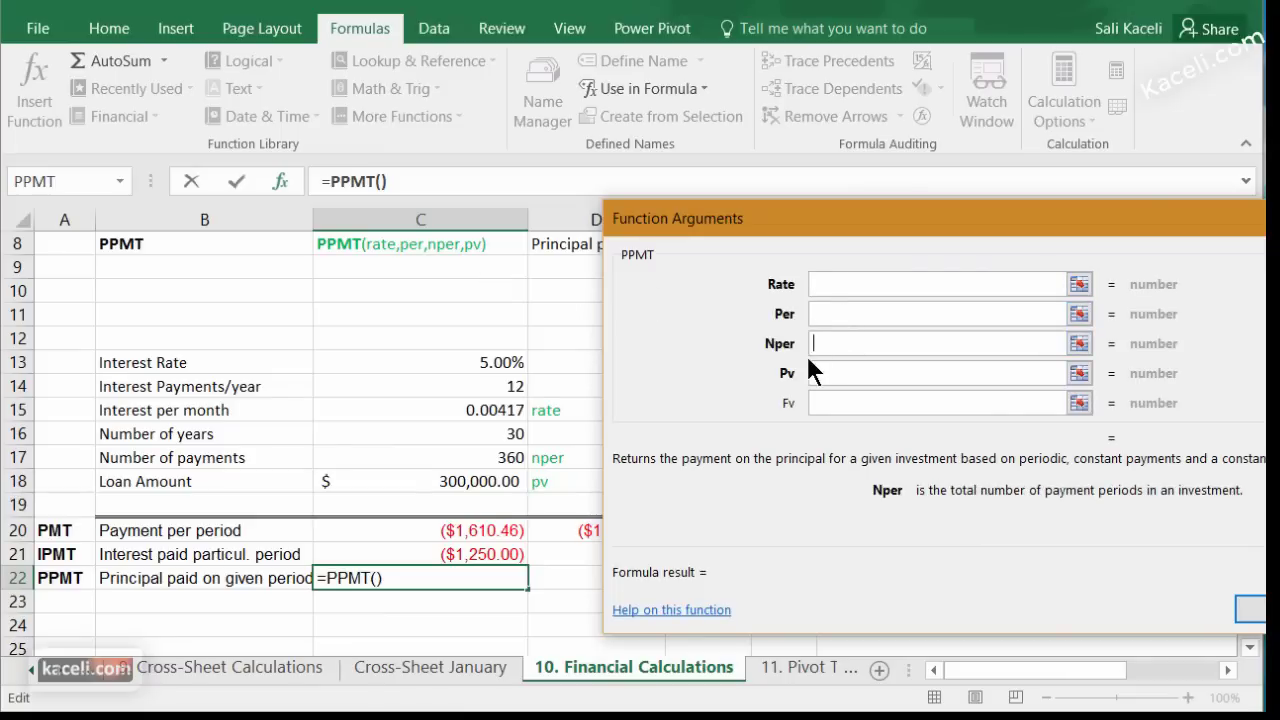
click(816, 285)
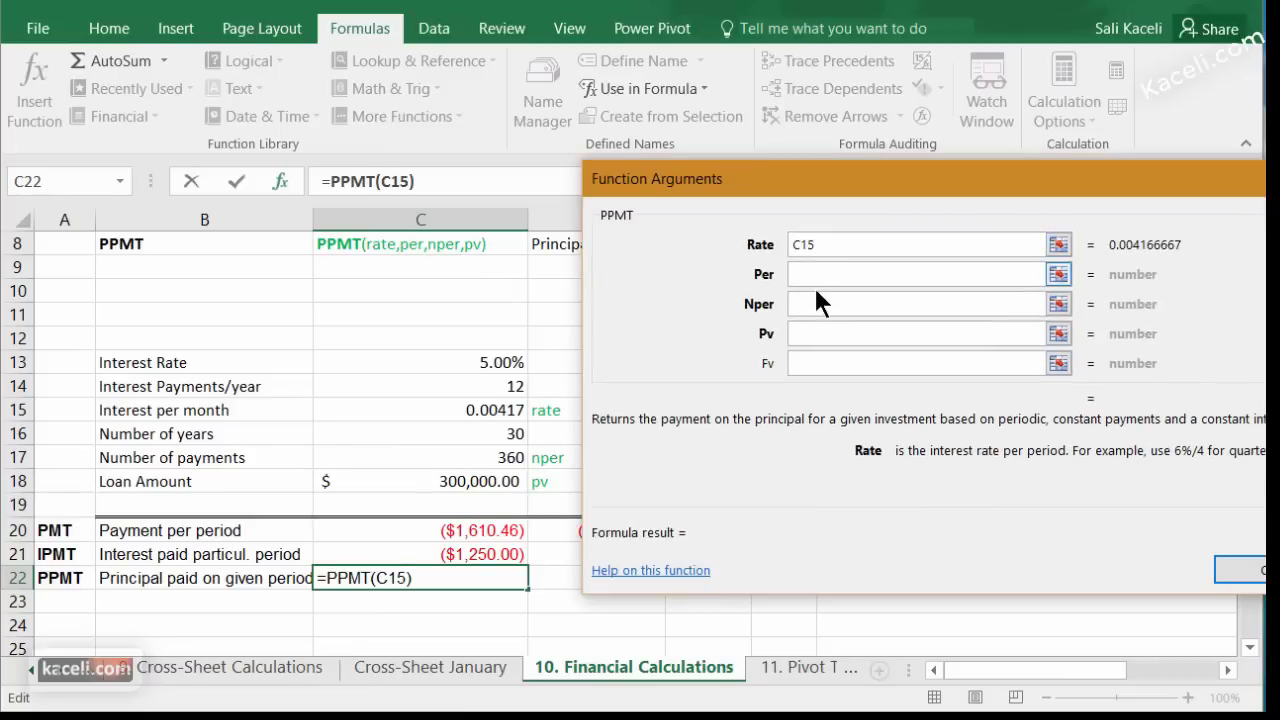
click(813, 284)
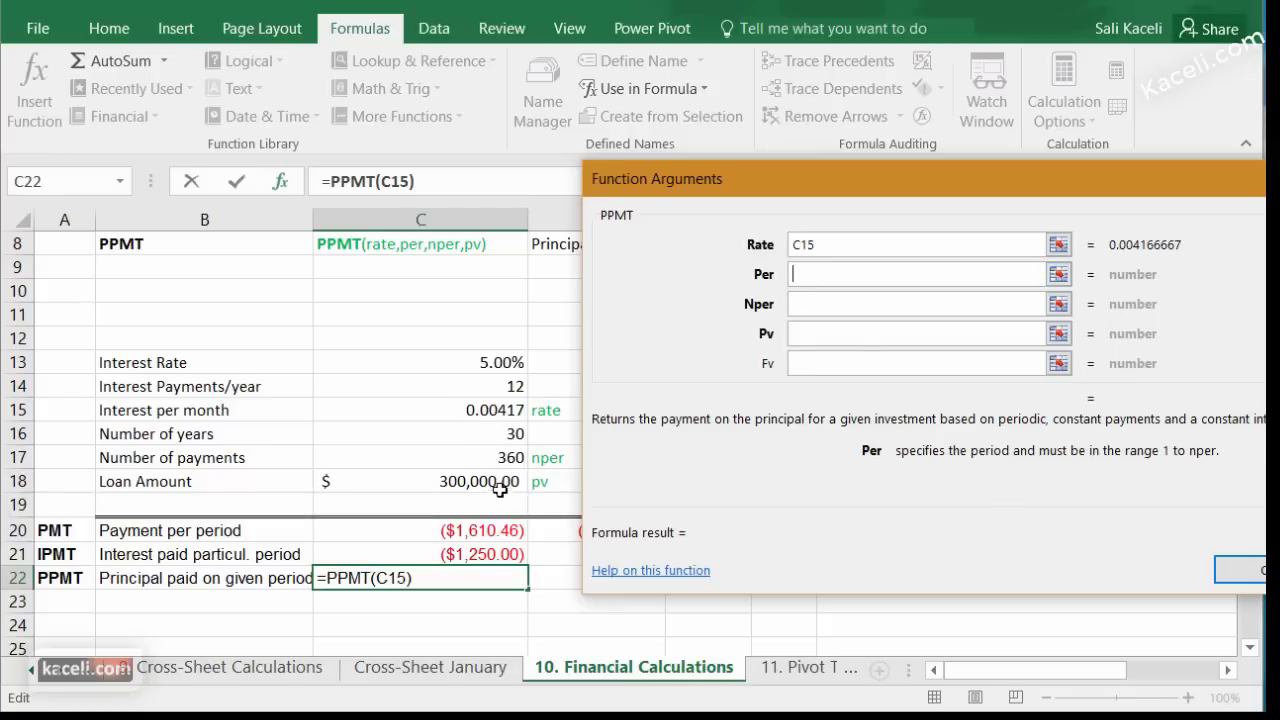
text(1)
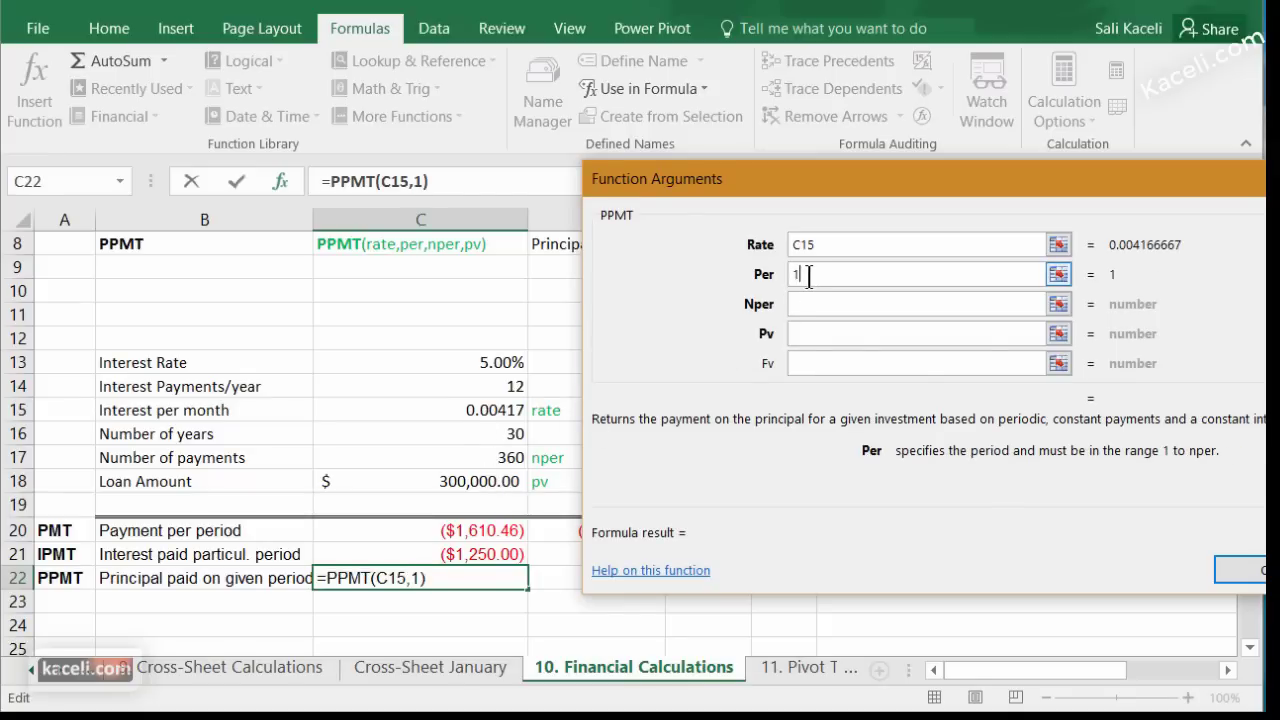
click(804, 304)
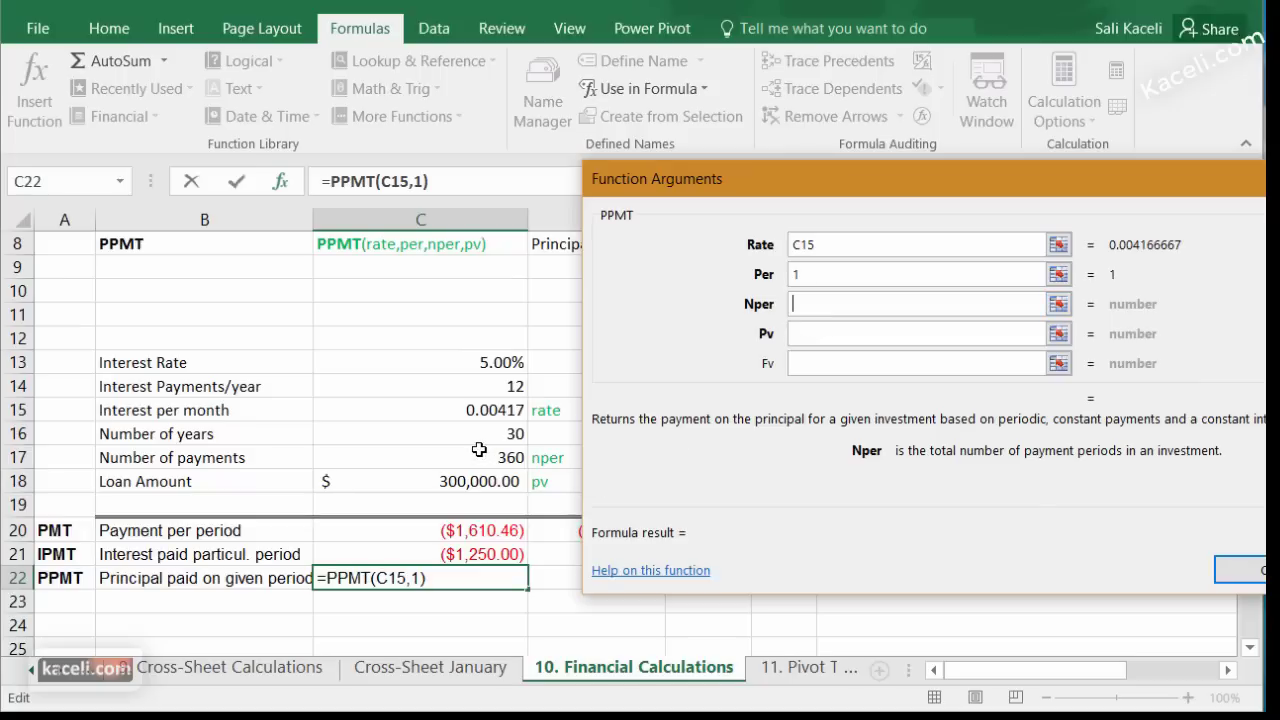
click(520, 457)
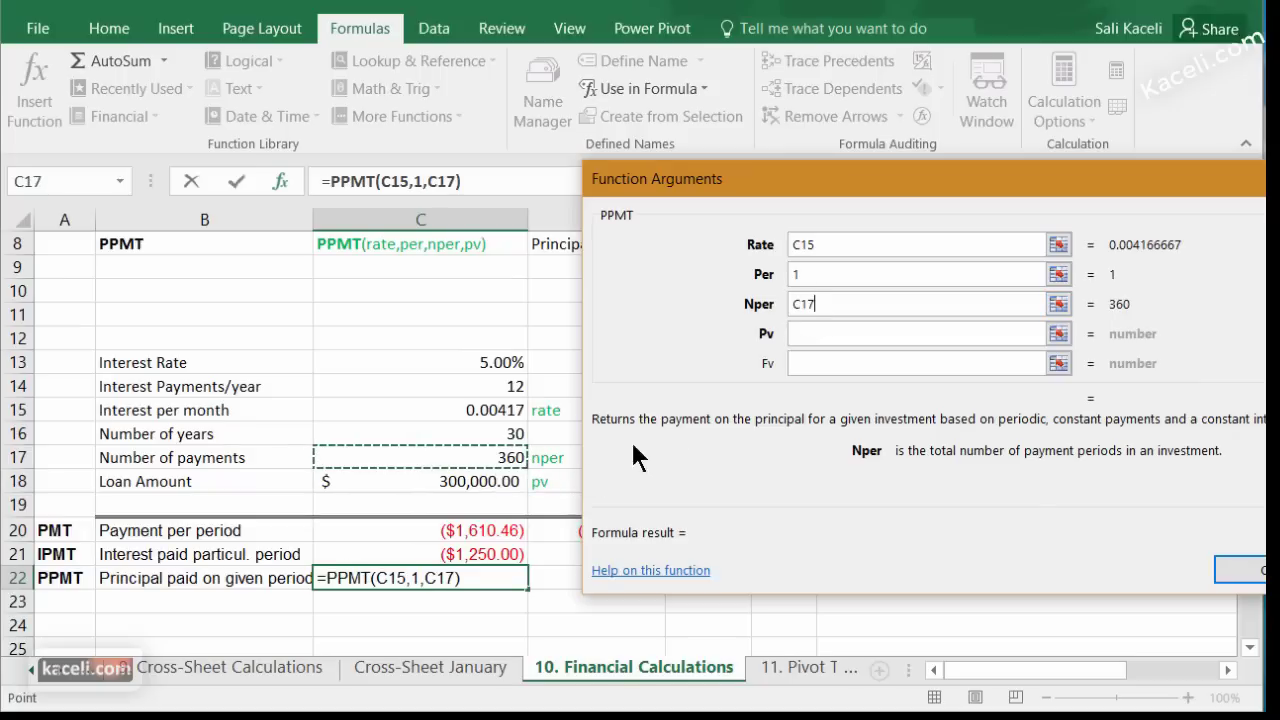
click(808, 334)
click(483, 483)
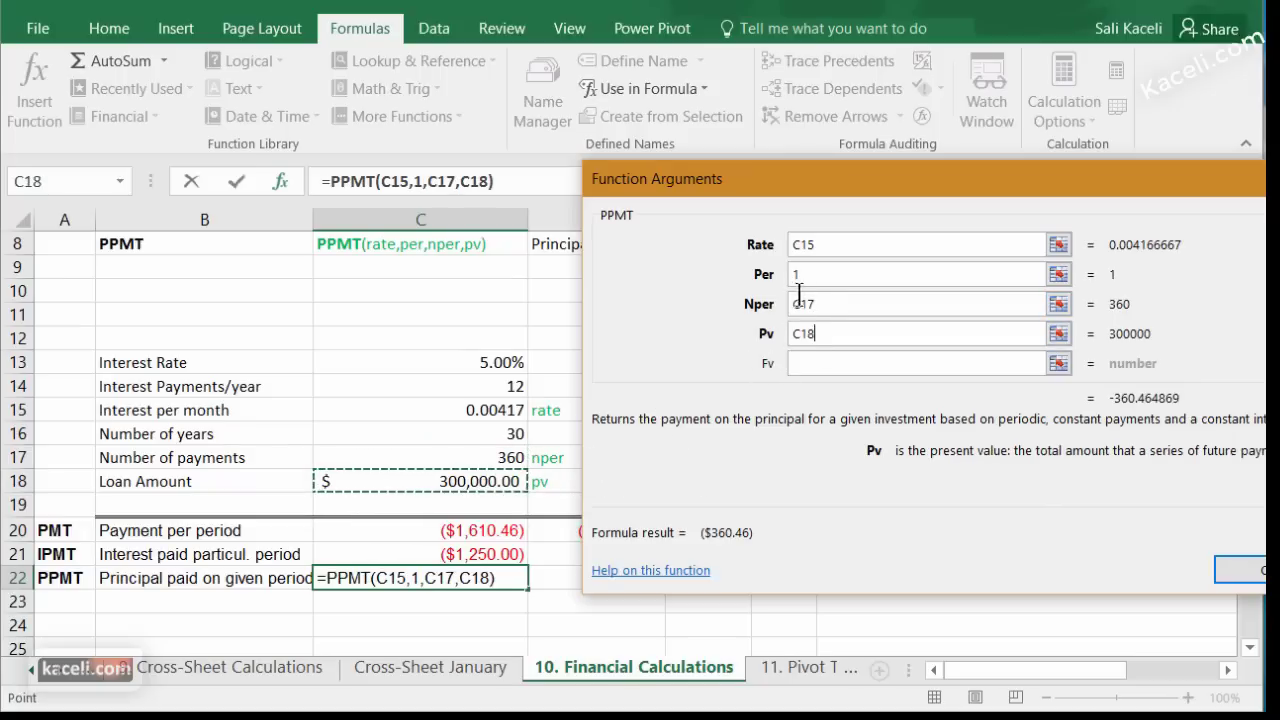
click(1262, 565)
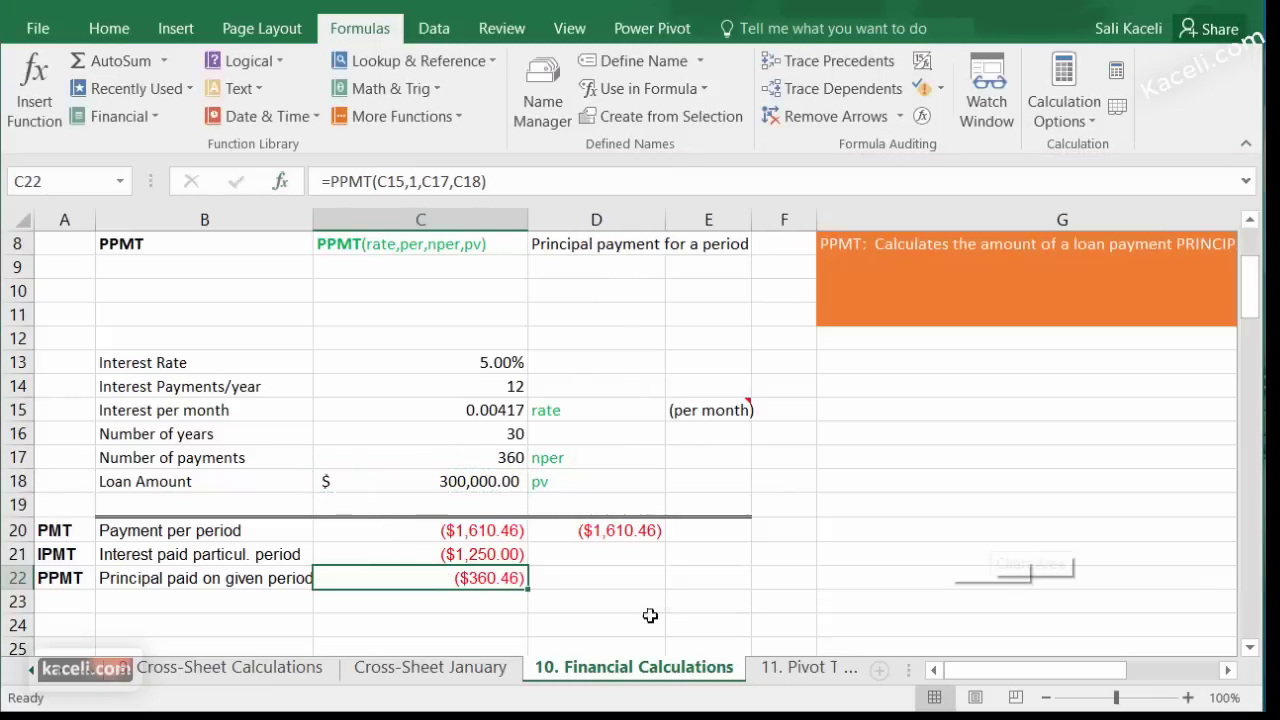
click(473, 602)
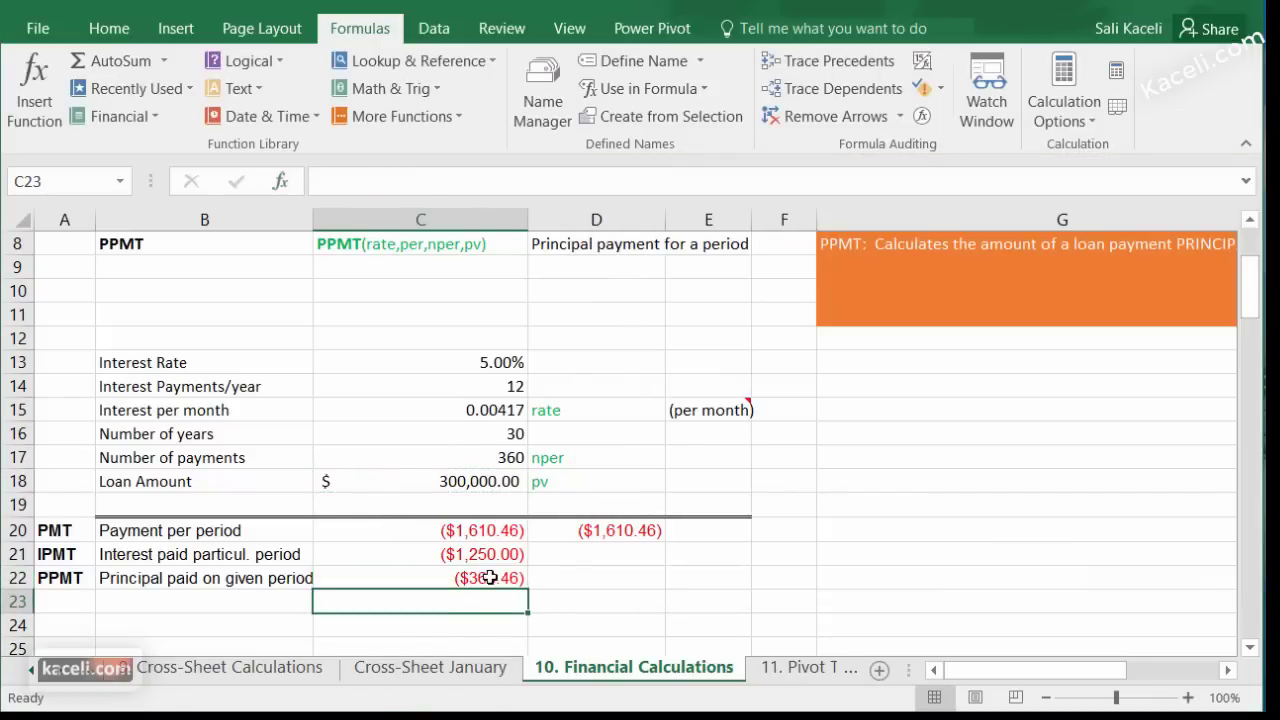
- Reselect cell C22 to review its PPMT formula
click(490, 577)
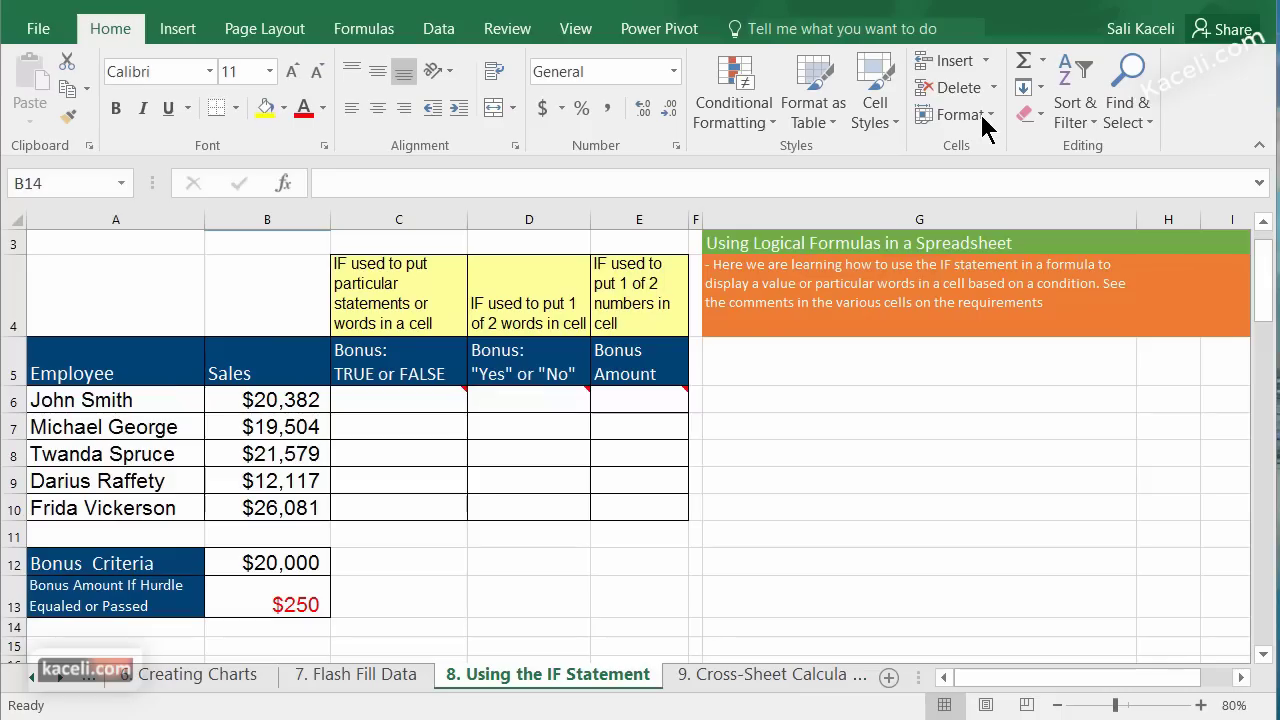
scroll(390, 460, up, 1)
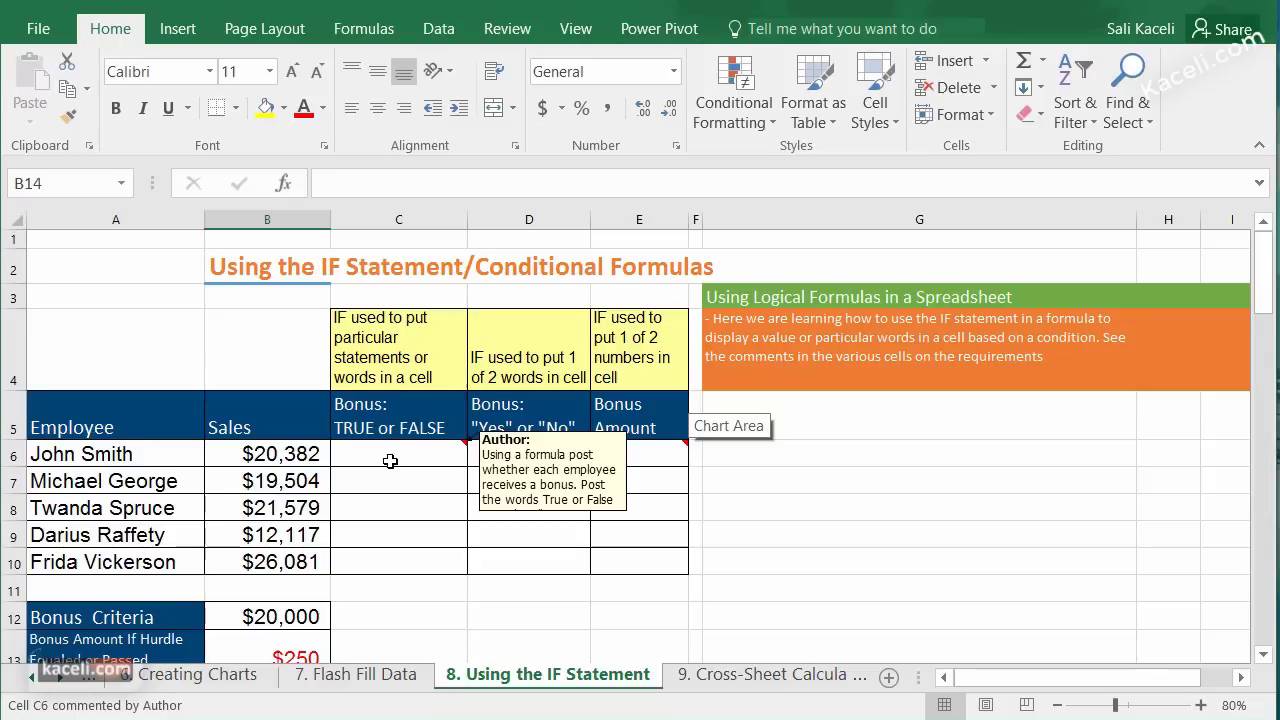
click(391, 461)
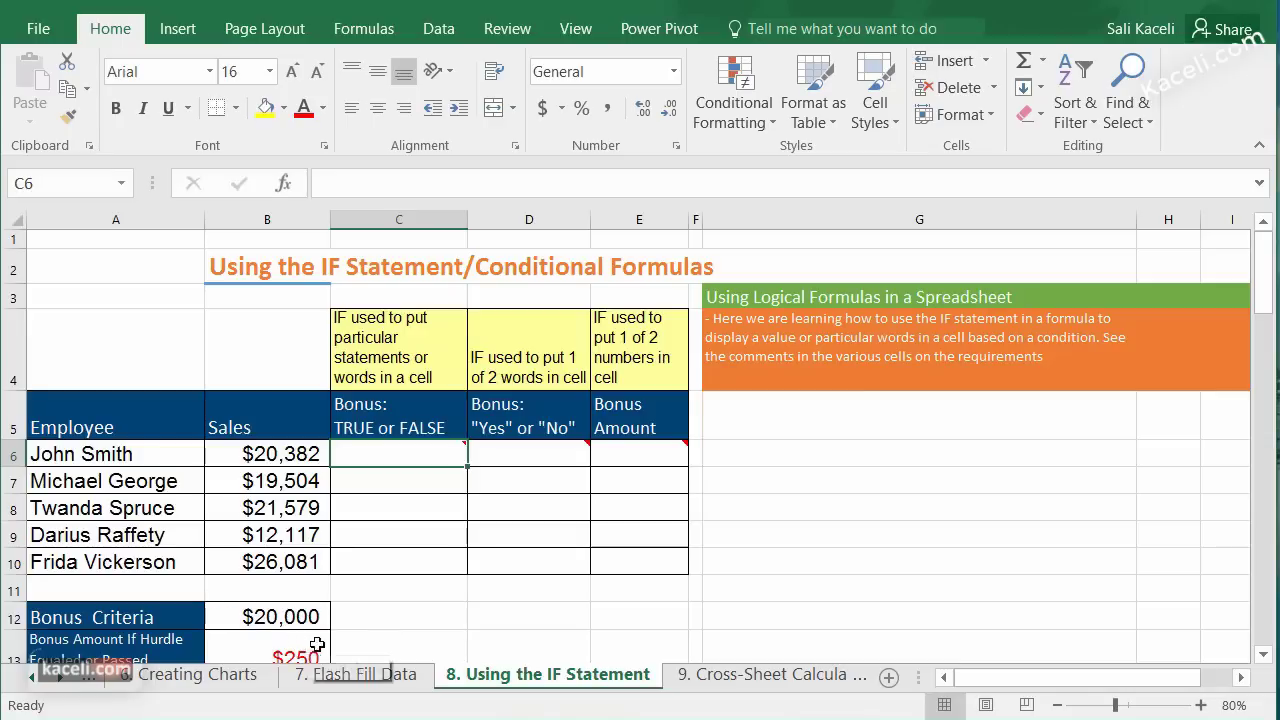
scroll(368, 620, down, 2)
scroll(380, 540, up, 2)
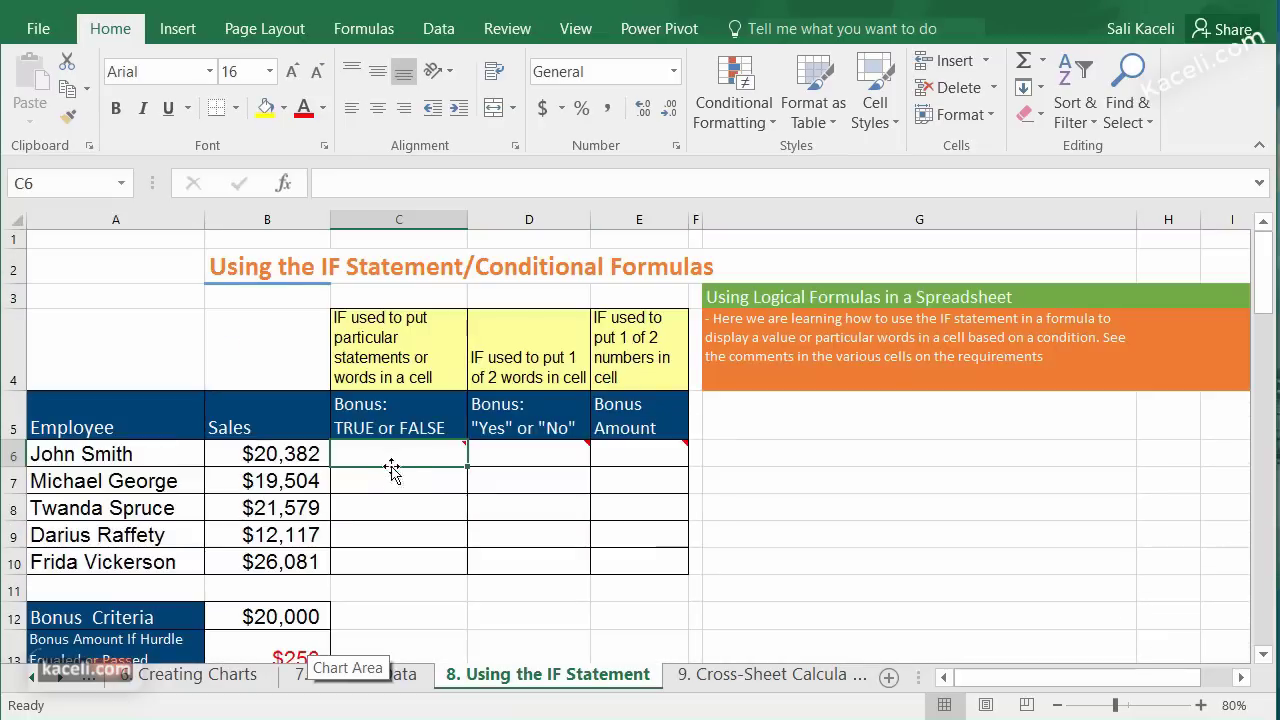
mouse_move(383, 451)
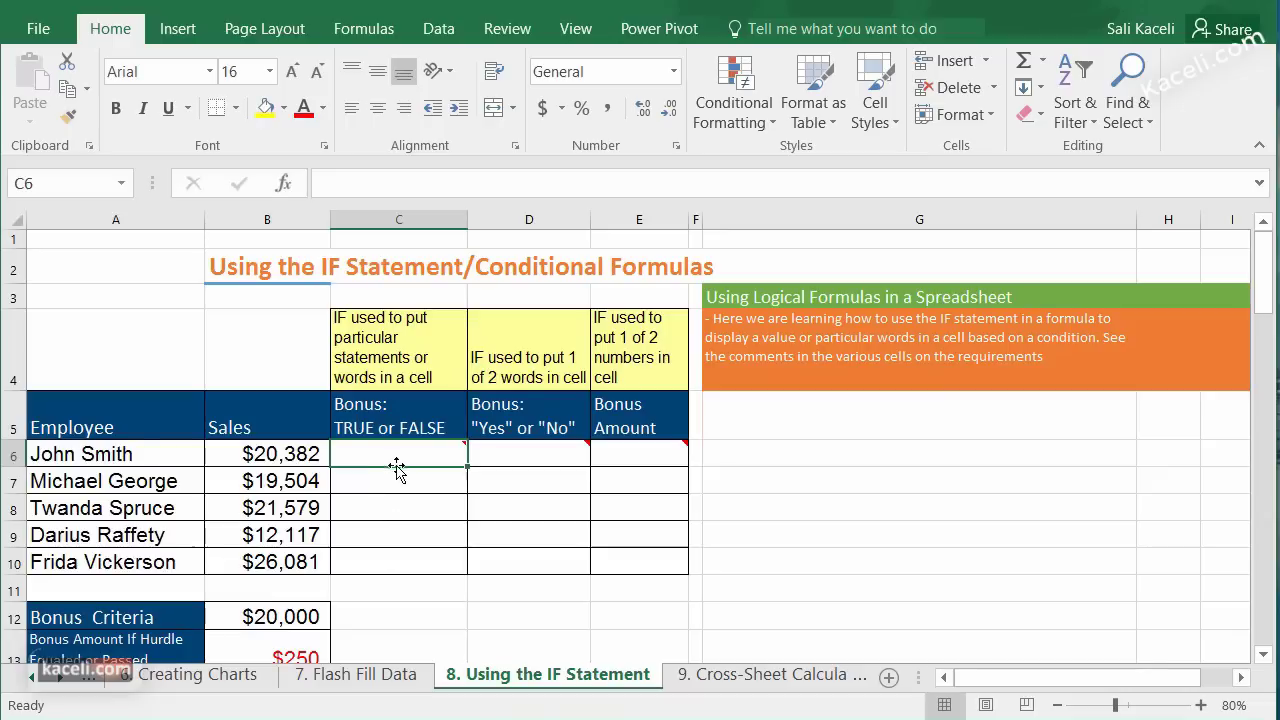
click(515, 455)
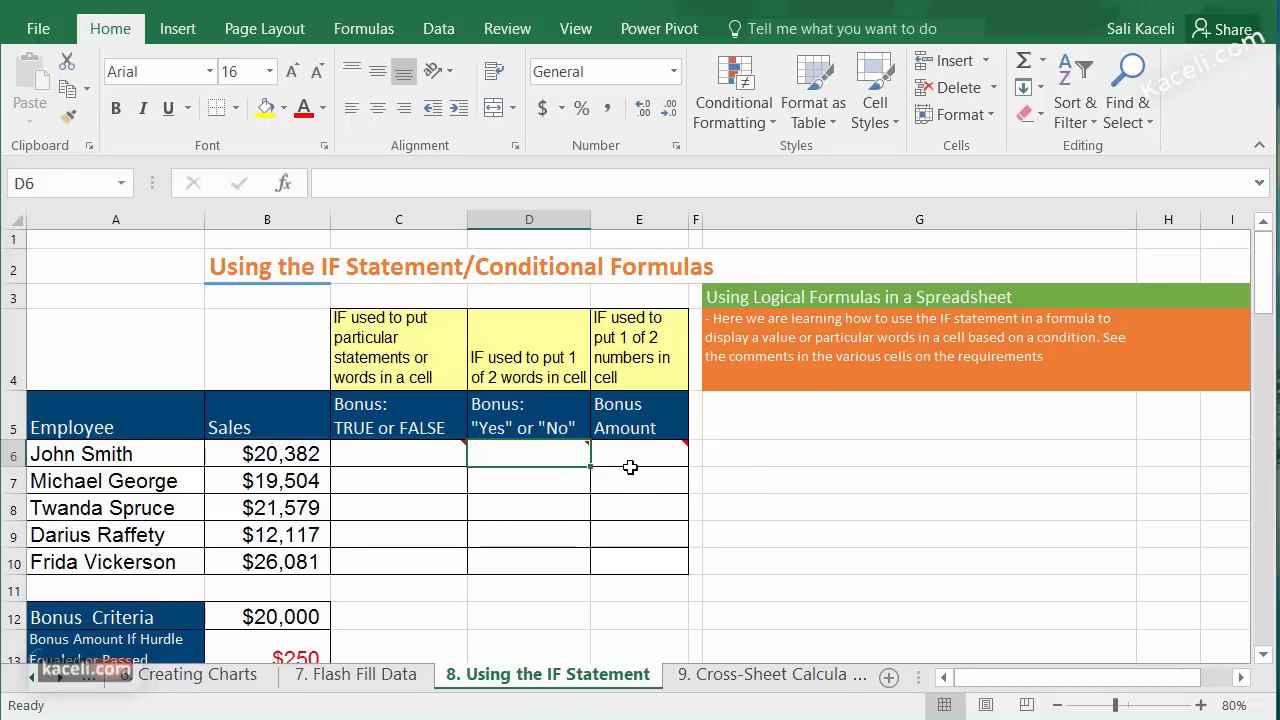
click(622, 456)
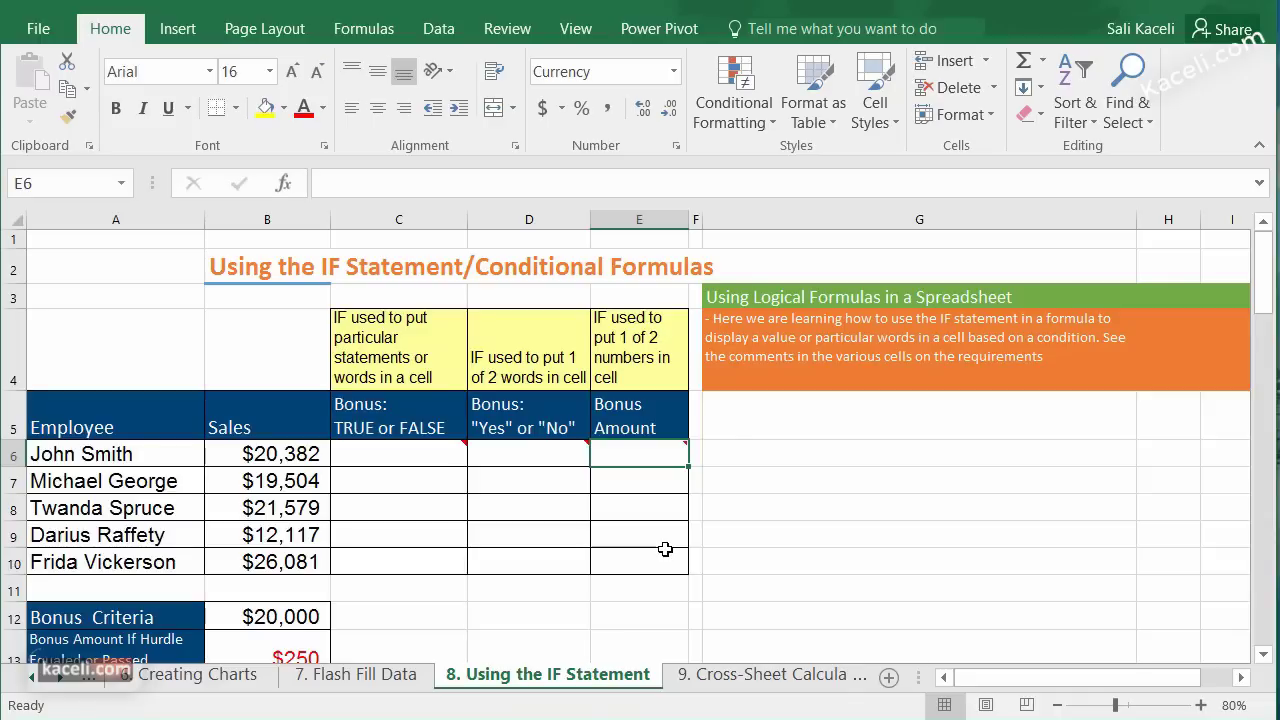
key(Left)
key(Left)
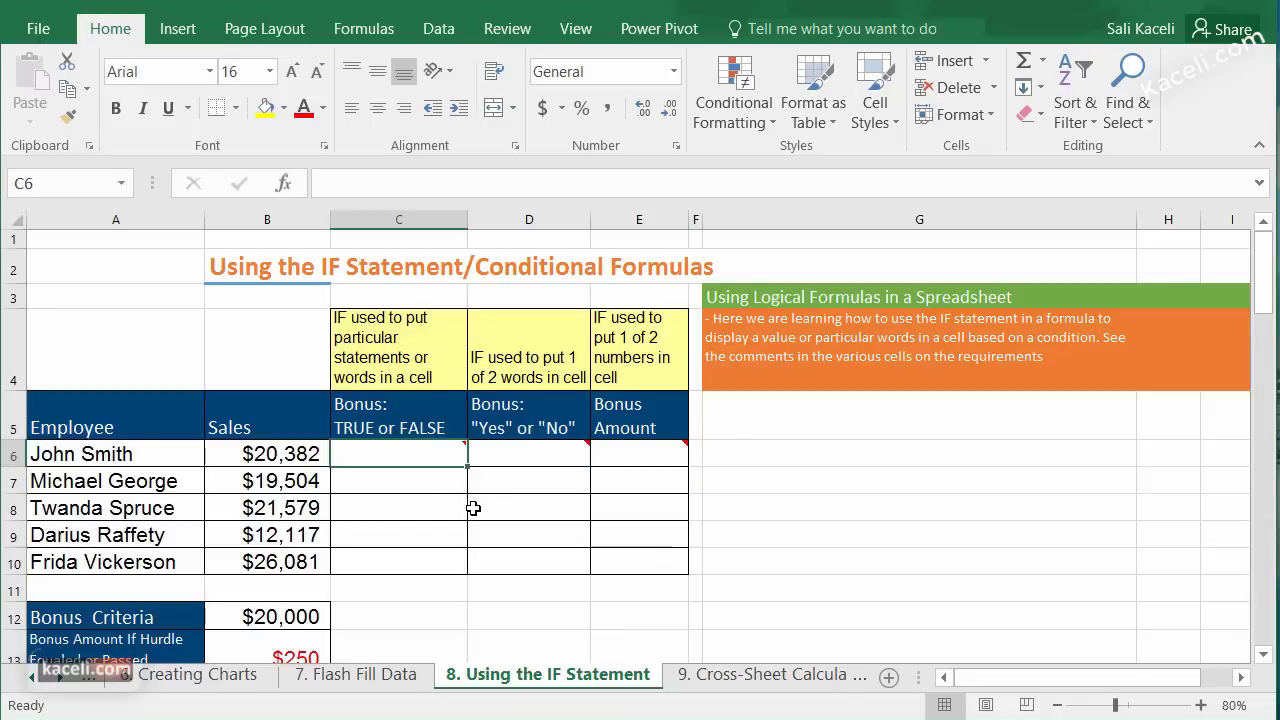
click(262, 455)
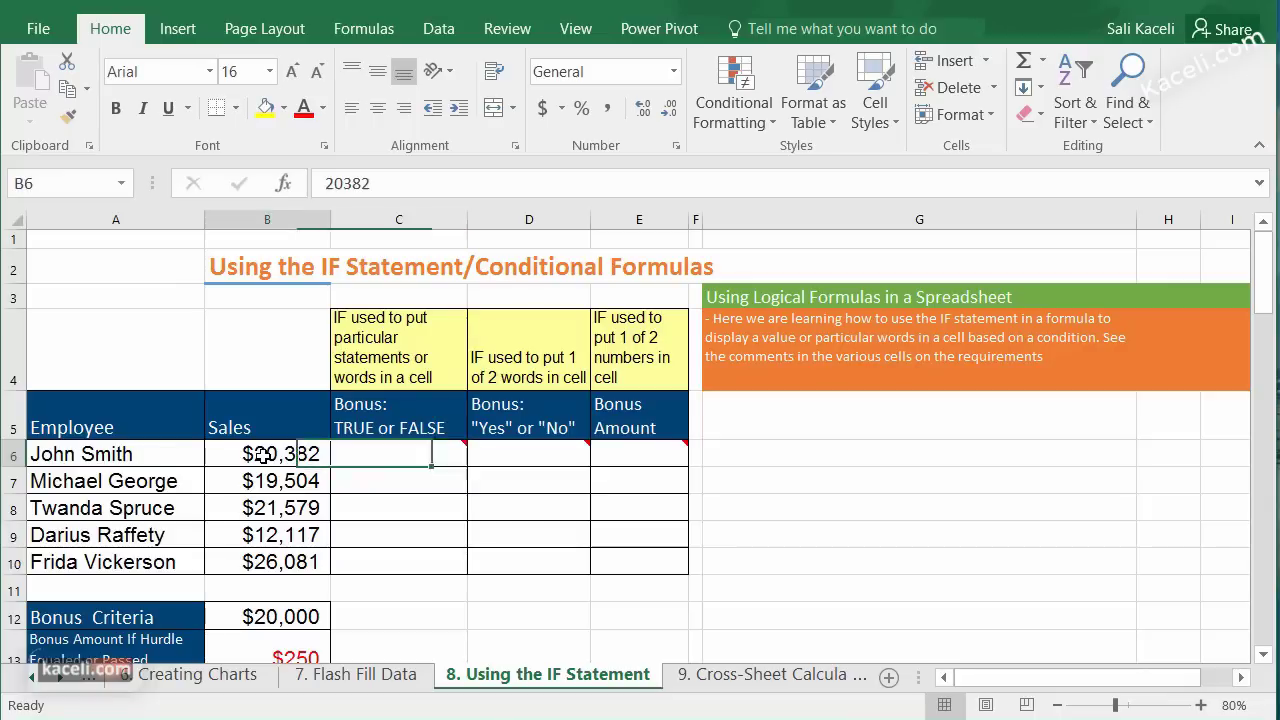
click(294, 490)
click(295, 506)
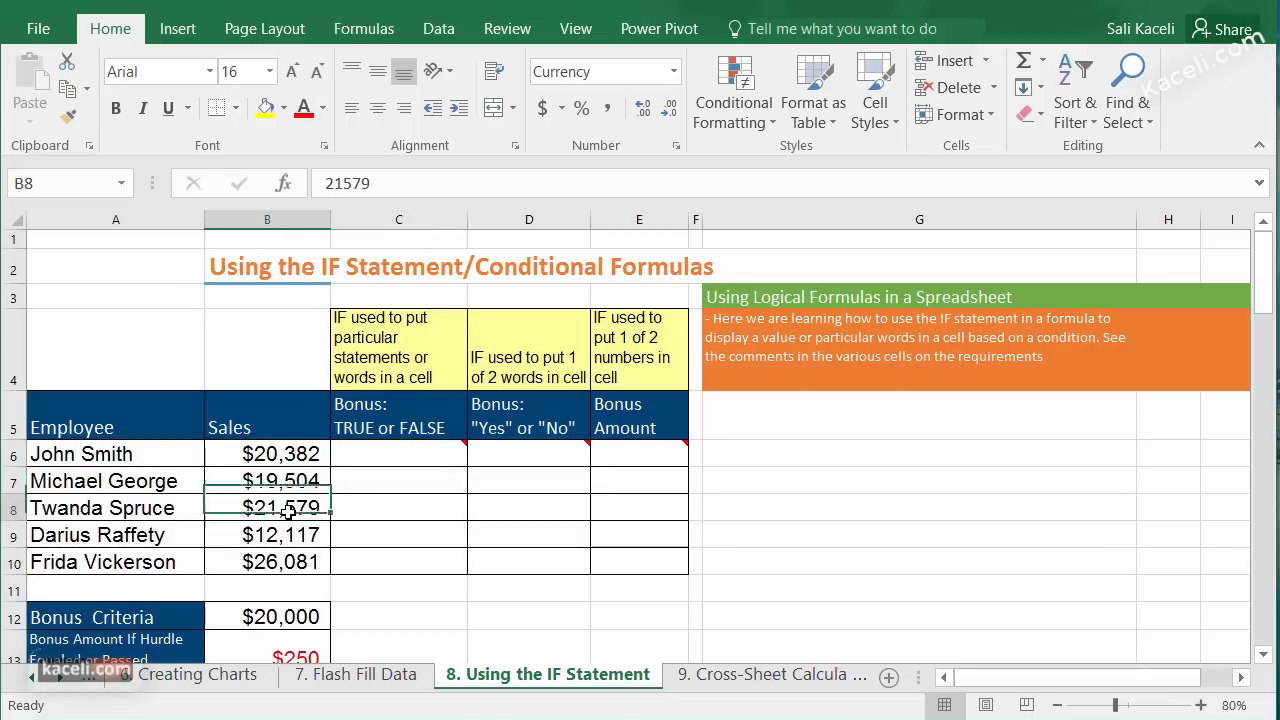
click(300, 618)
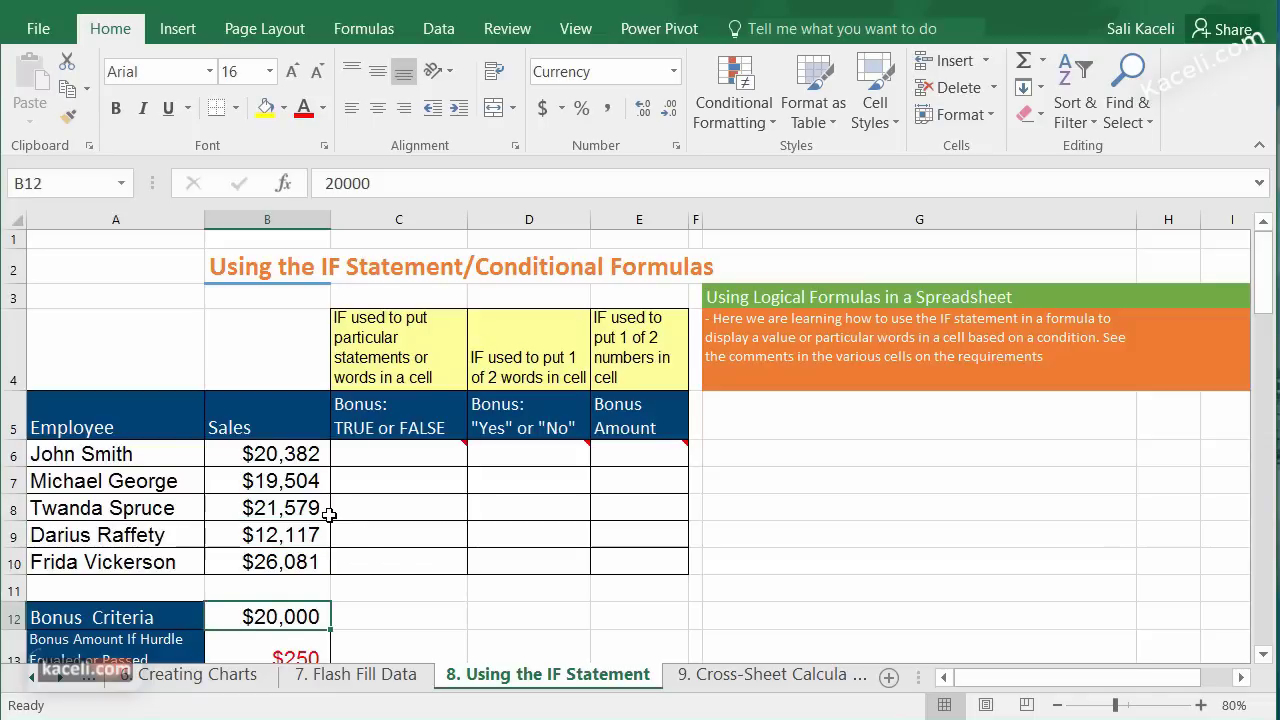
scroll(405, 600, down, 2)
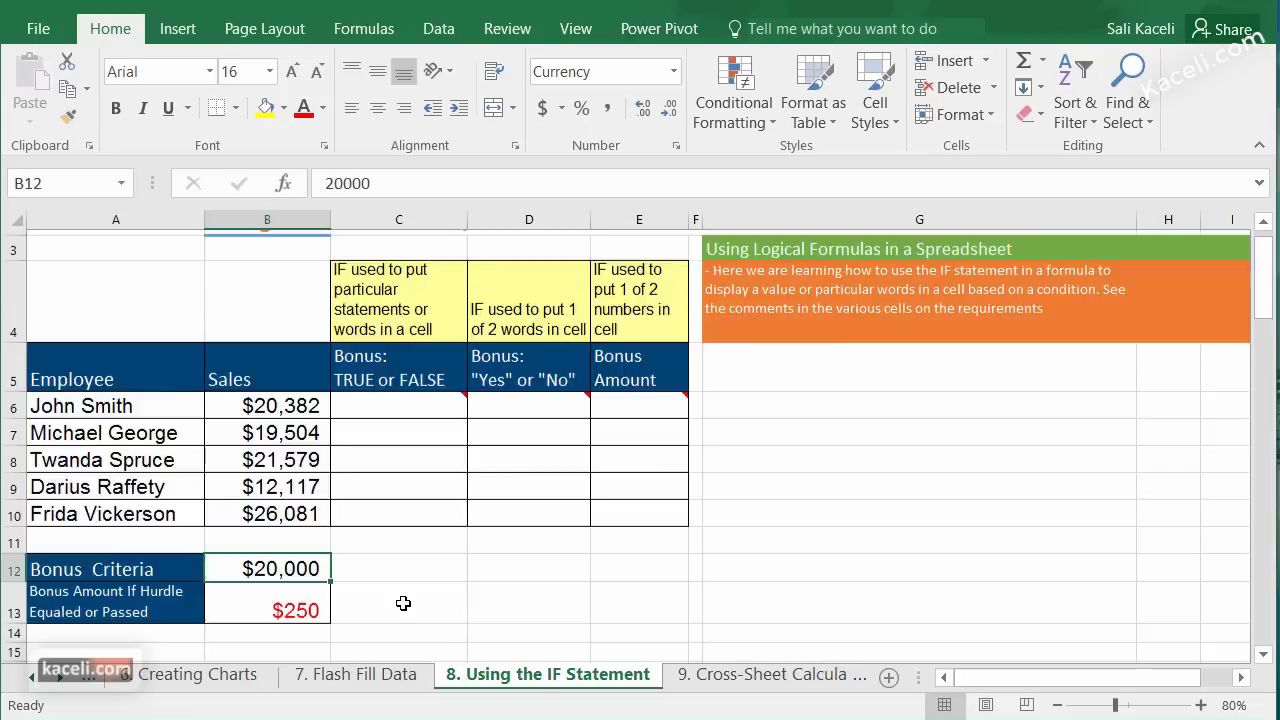
click(302, 420)
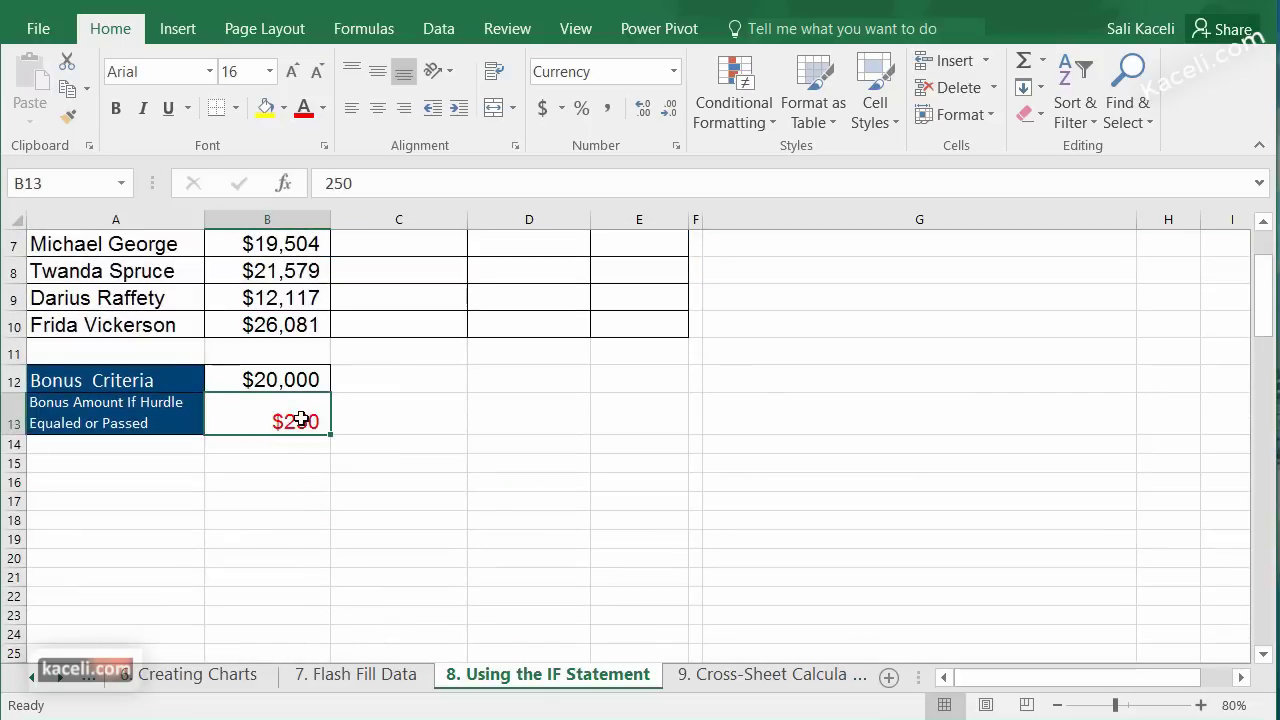
scroll(349, 397, up, 2)
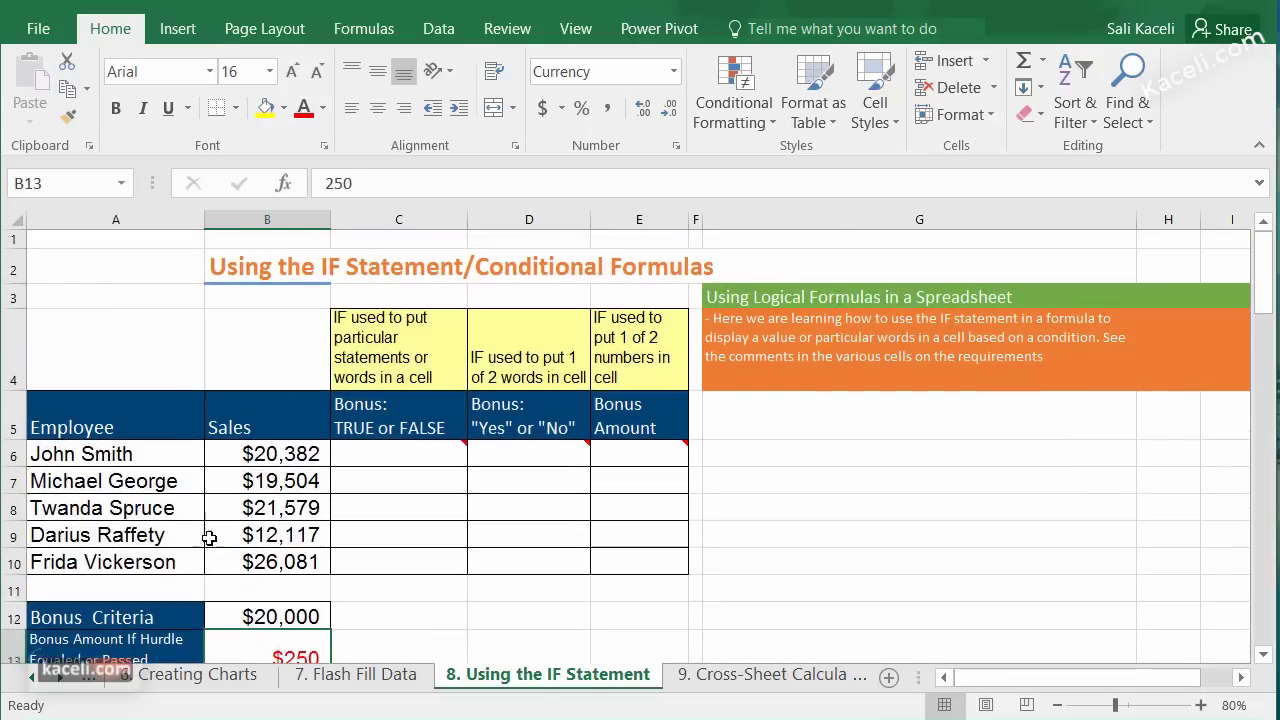
click(292, 617)
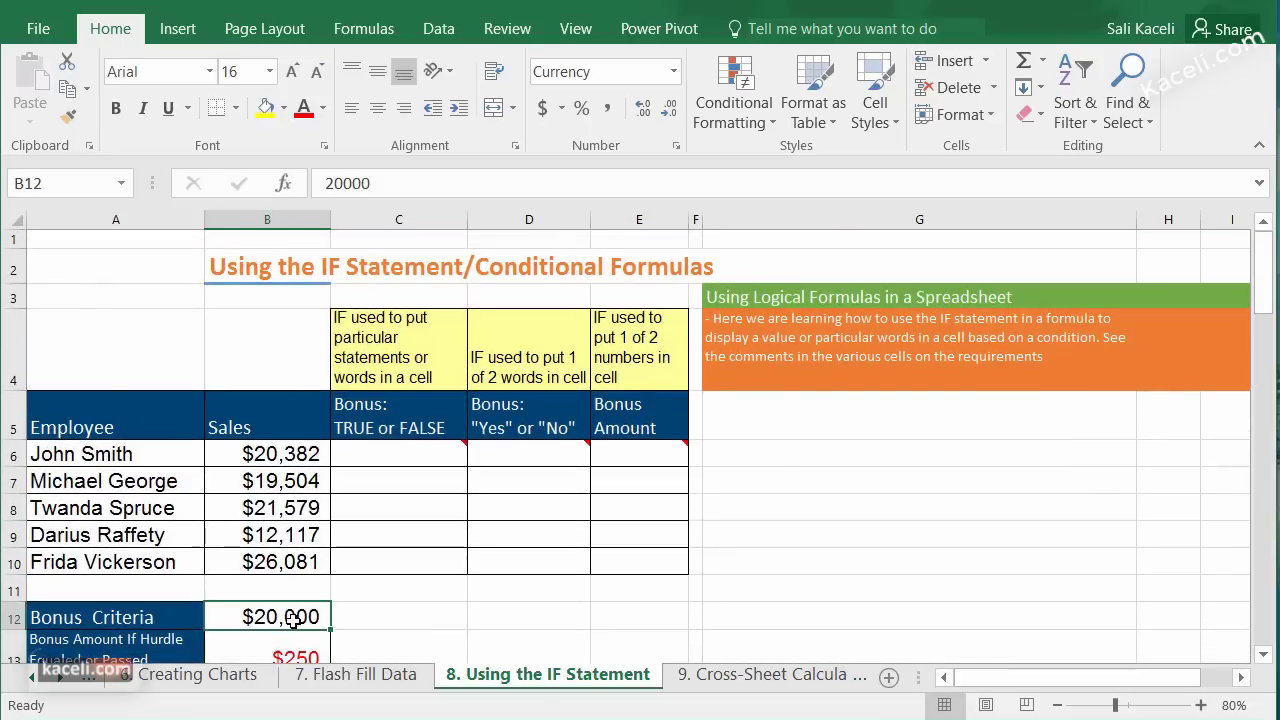
click(385, 460)
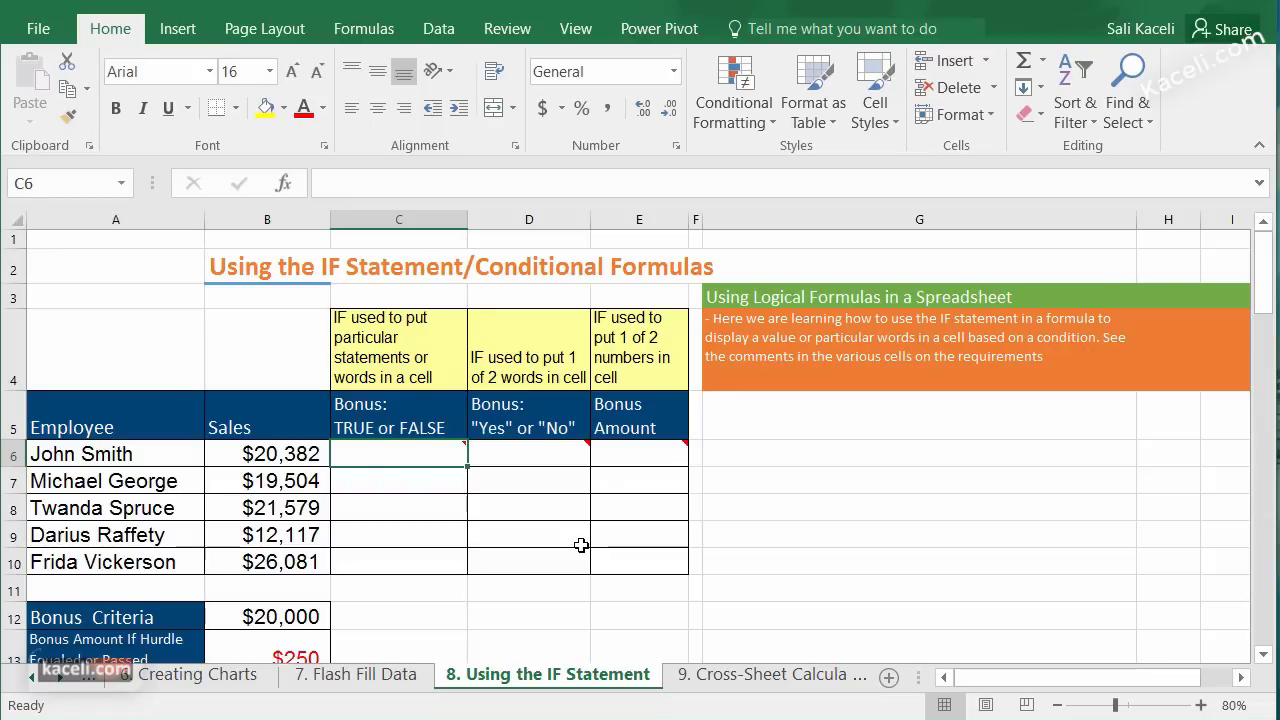
- Search Insert Function for 'if' and open the IF arguments form for cell C6
click(362, 35)
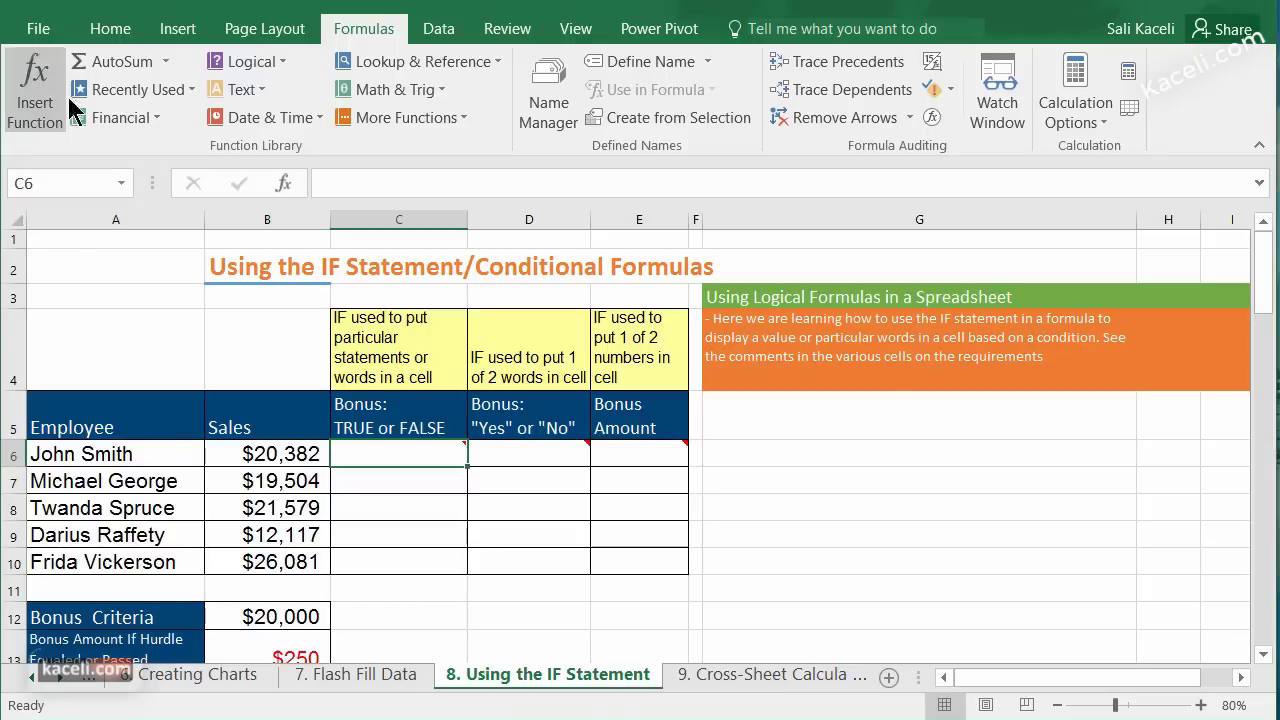
click(283, 62)
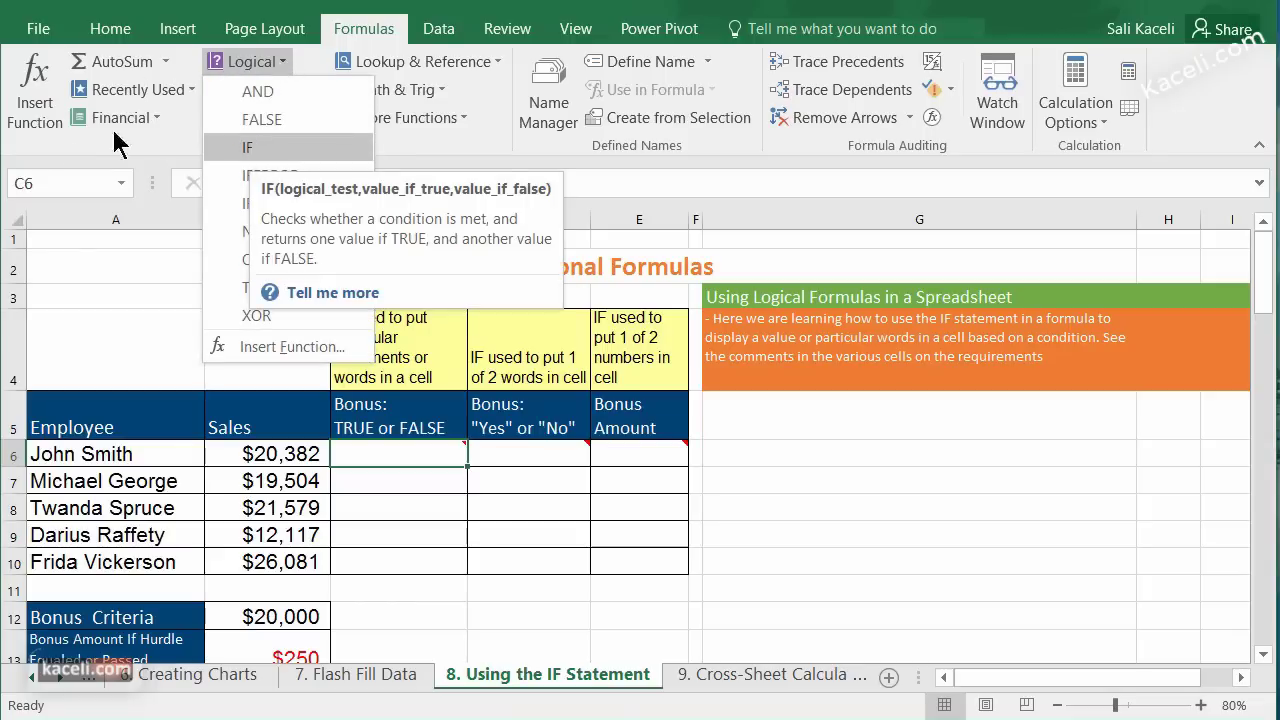
click(45, 128)
click(44, 118)
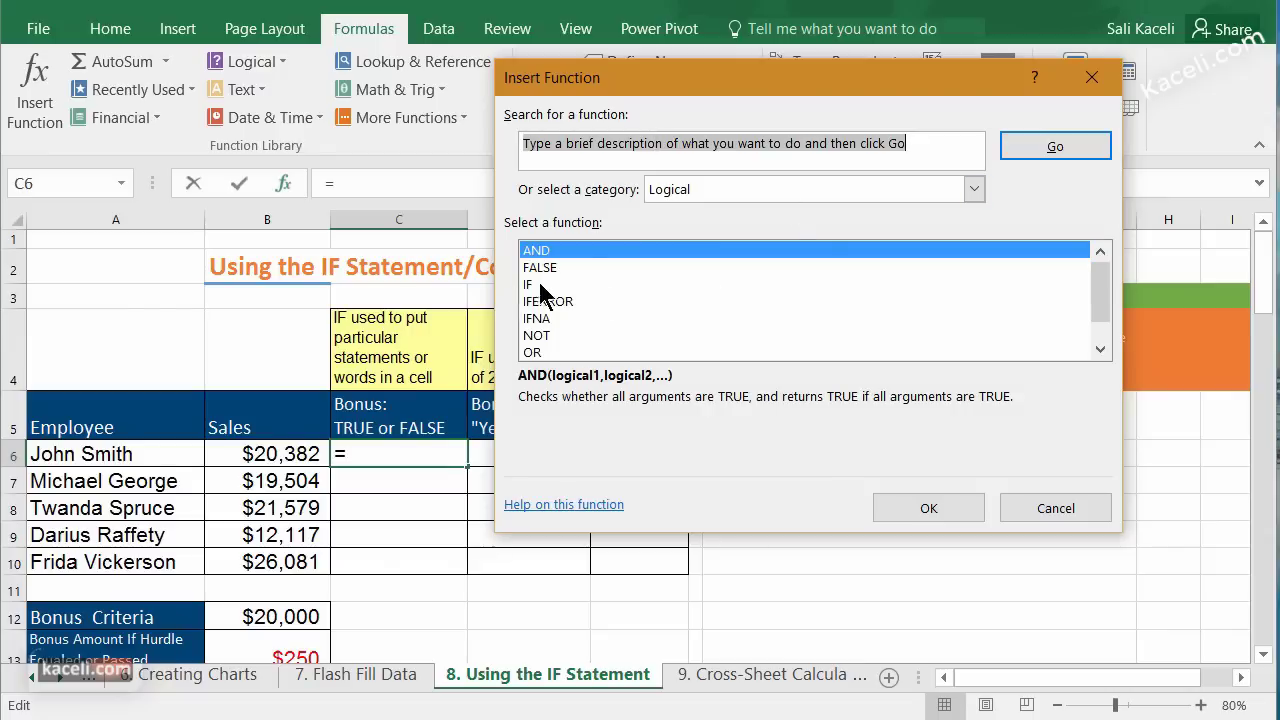
text(if)
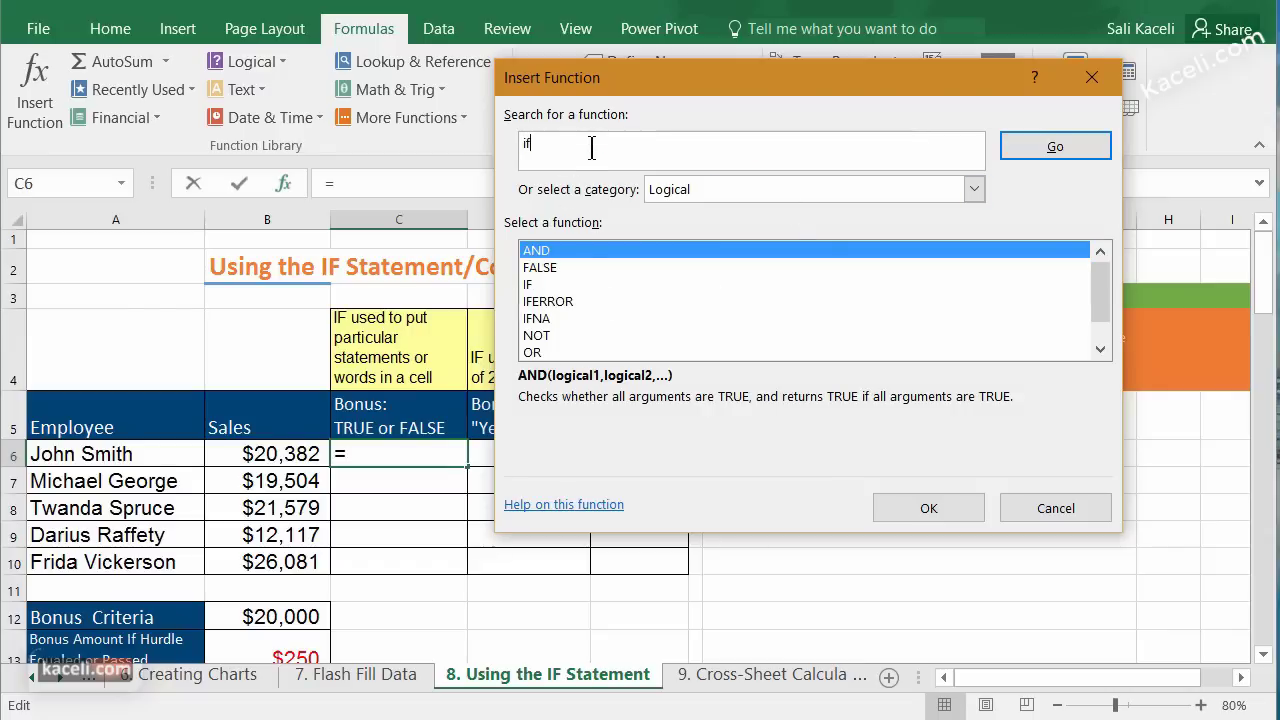
key(Return)
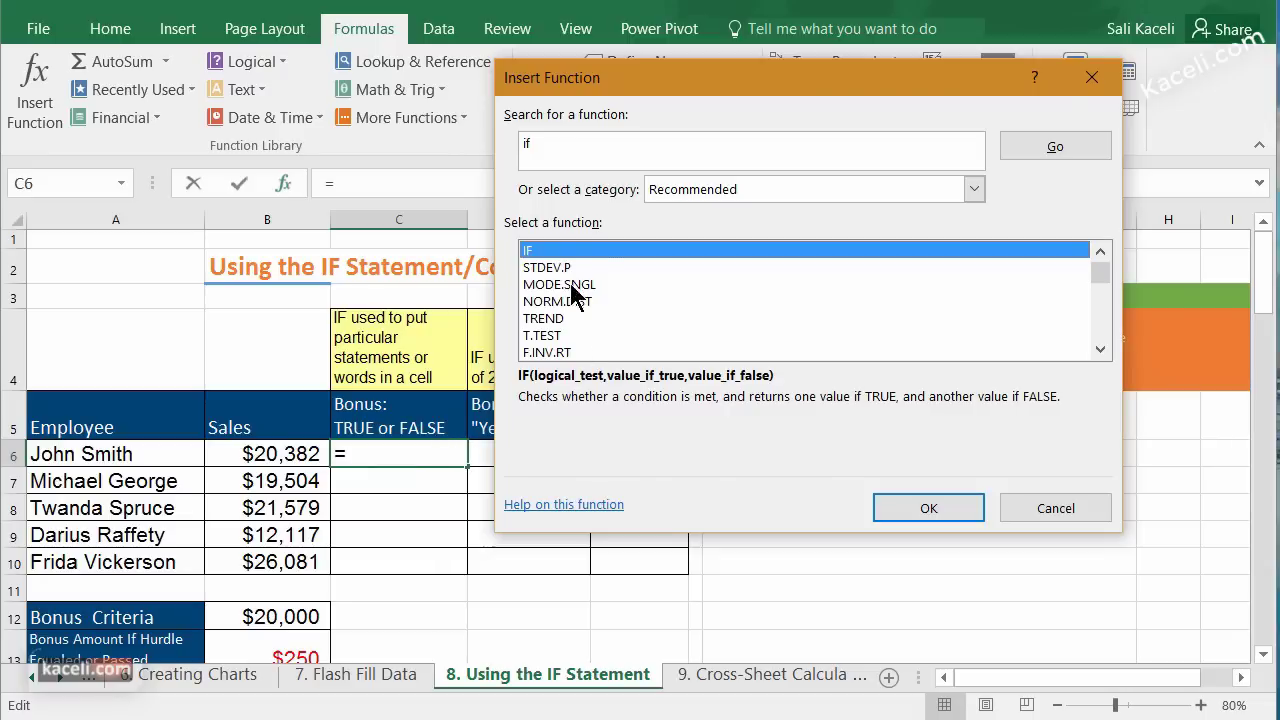
click(914, 501)
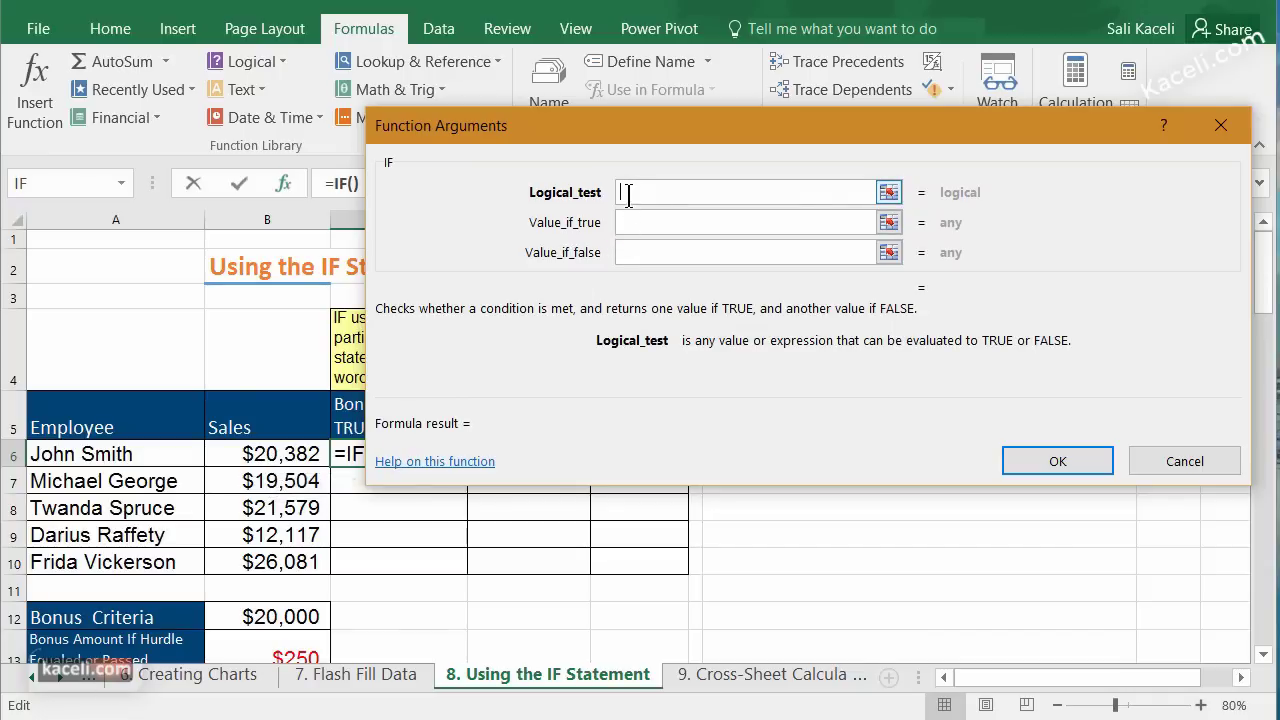
- Enter the logical test B6>=B12 and move the arguments form up out of the way
click(279, 456)
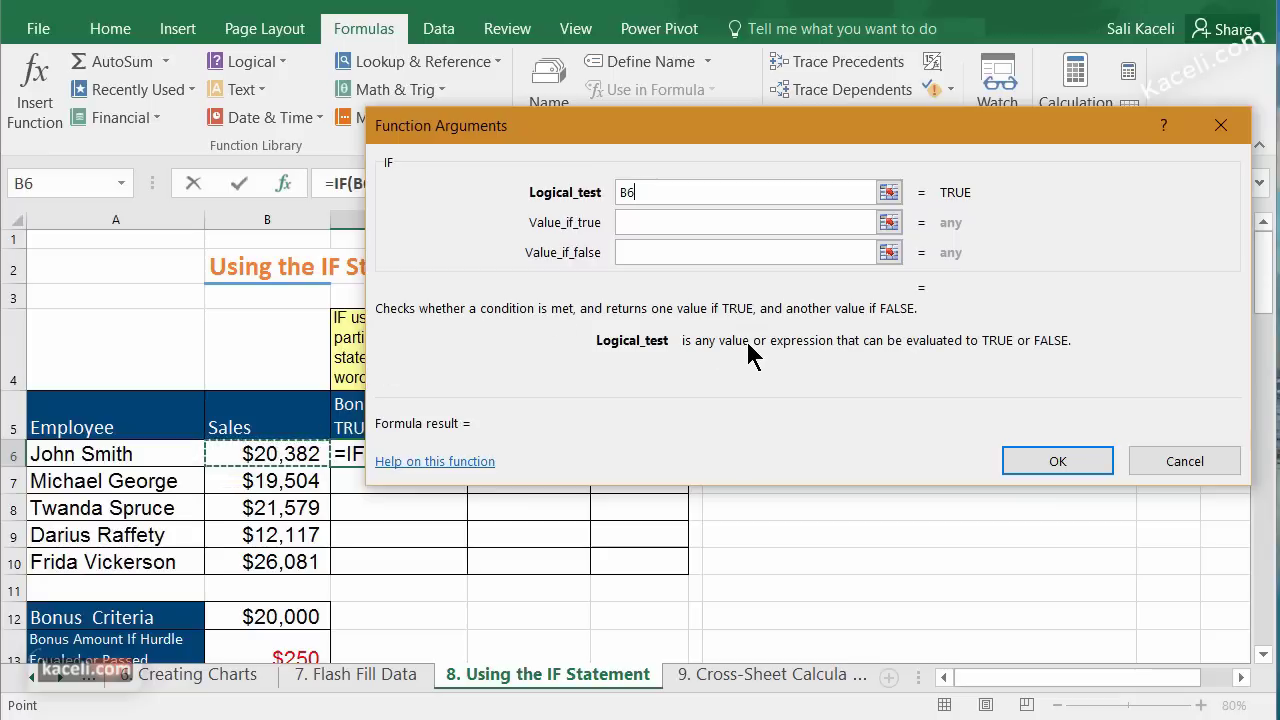
text(>=)
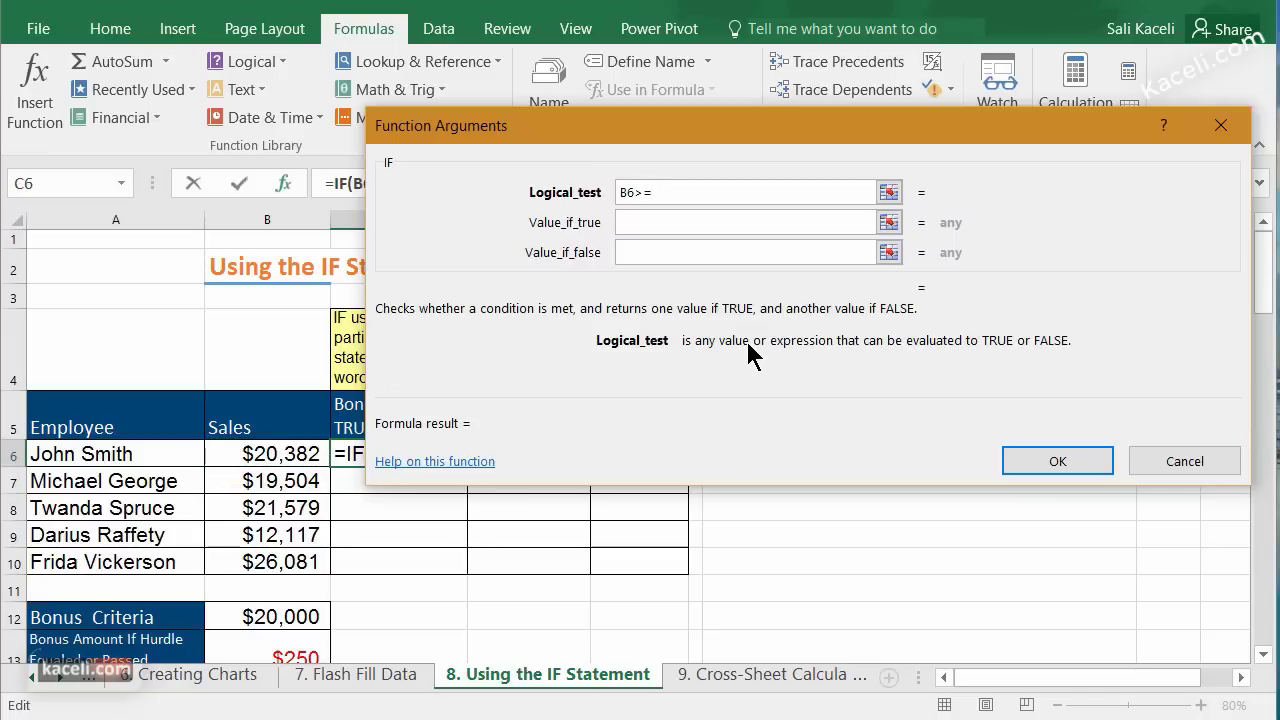
click(261, 617)
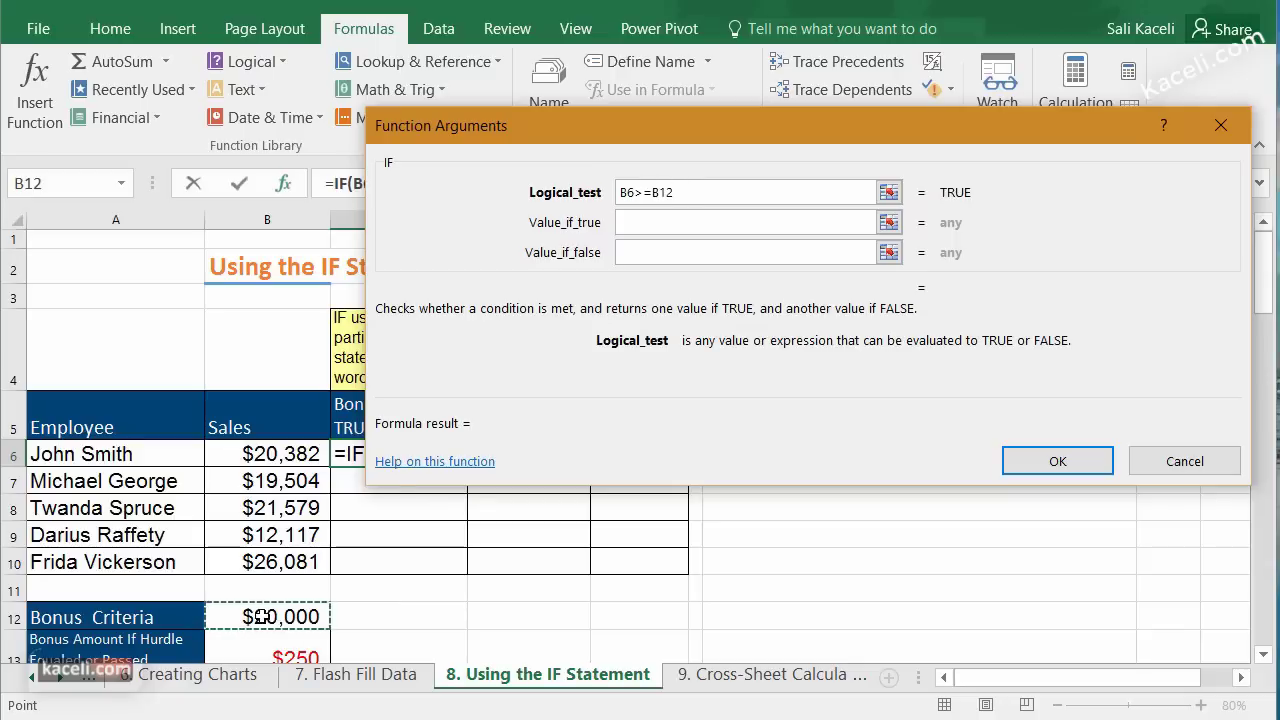
click(669, 225)
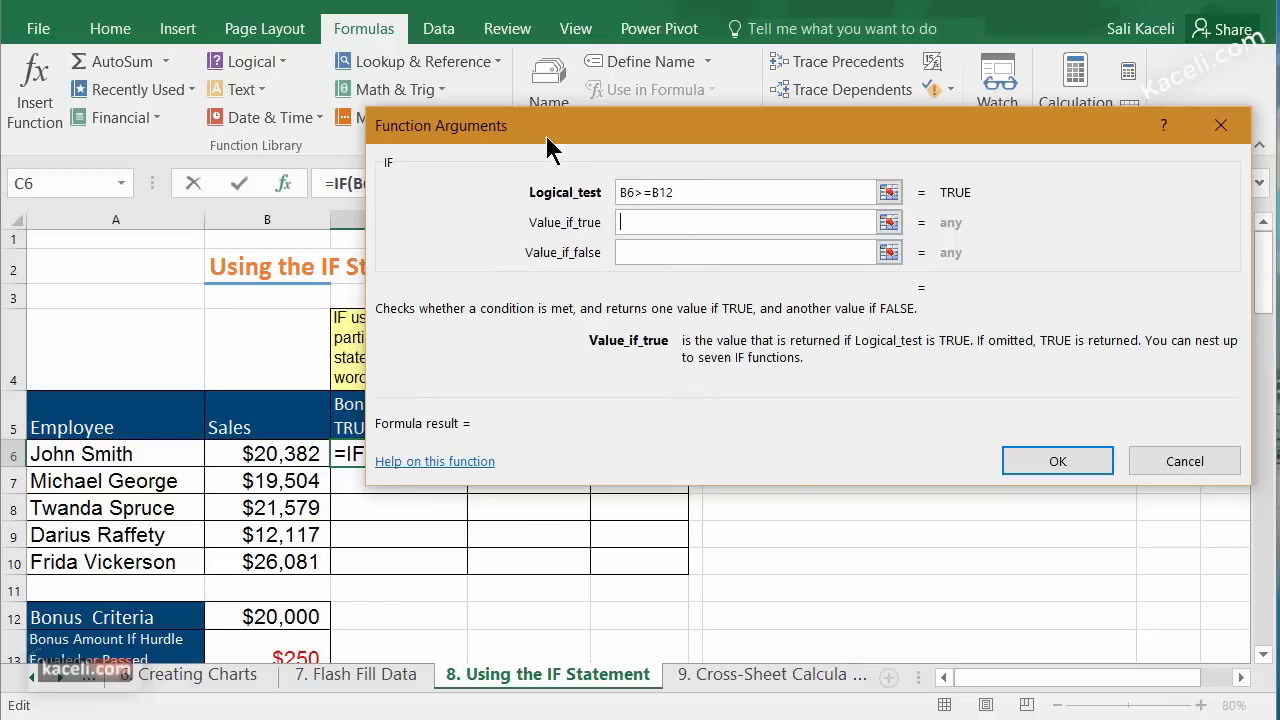
drag(550, 135, 520, 30)
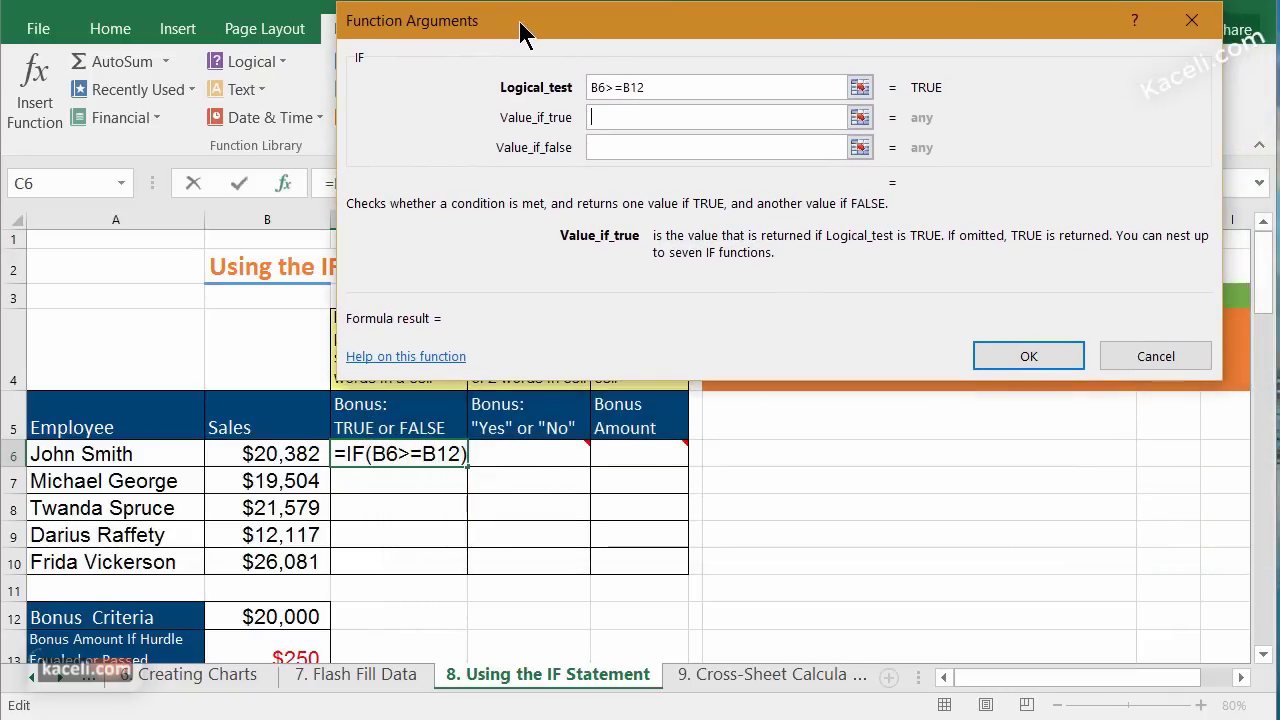
- Set Value_if_true to 'It is true' and Value_if_false to False
click(653, 122)
text(T)
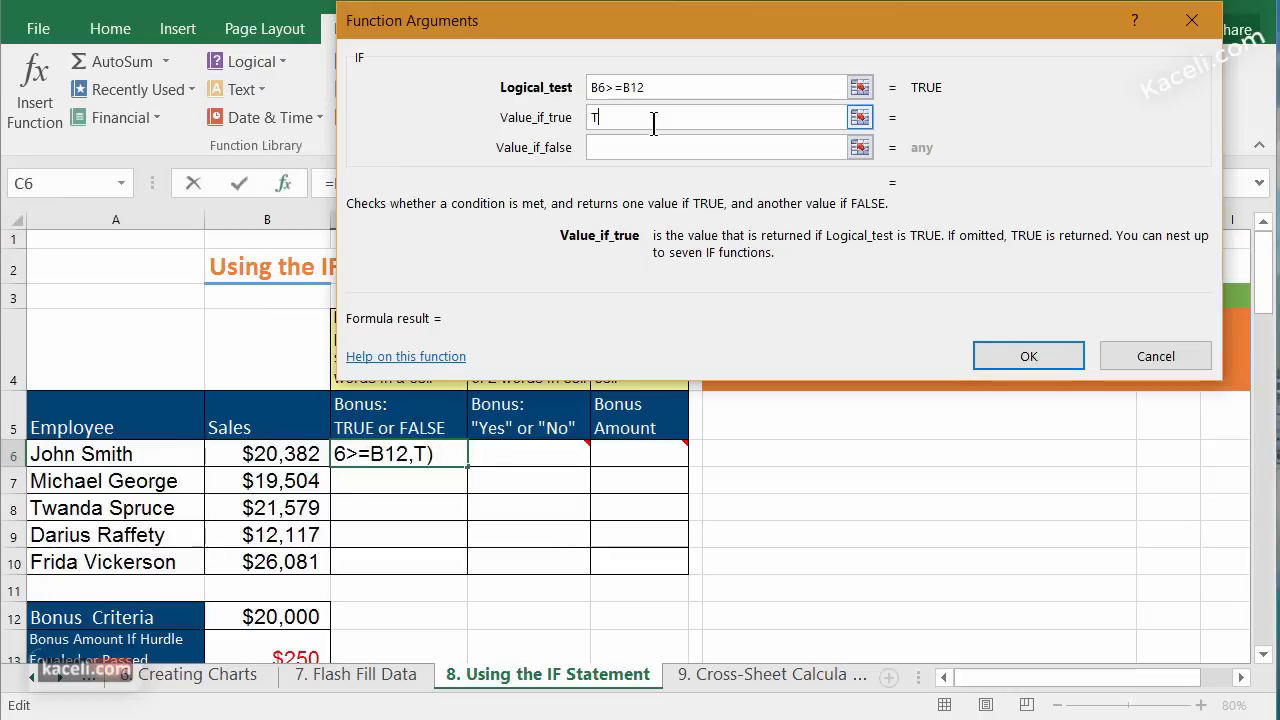
text(rue)
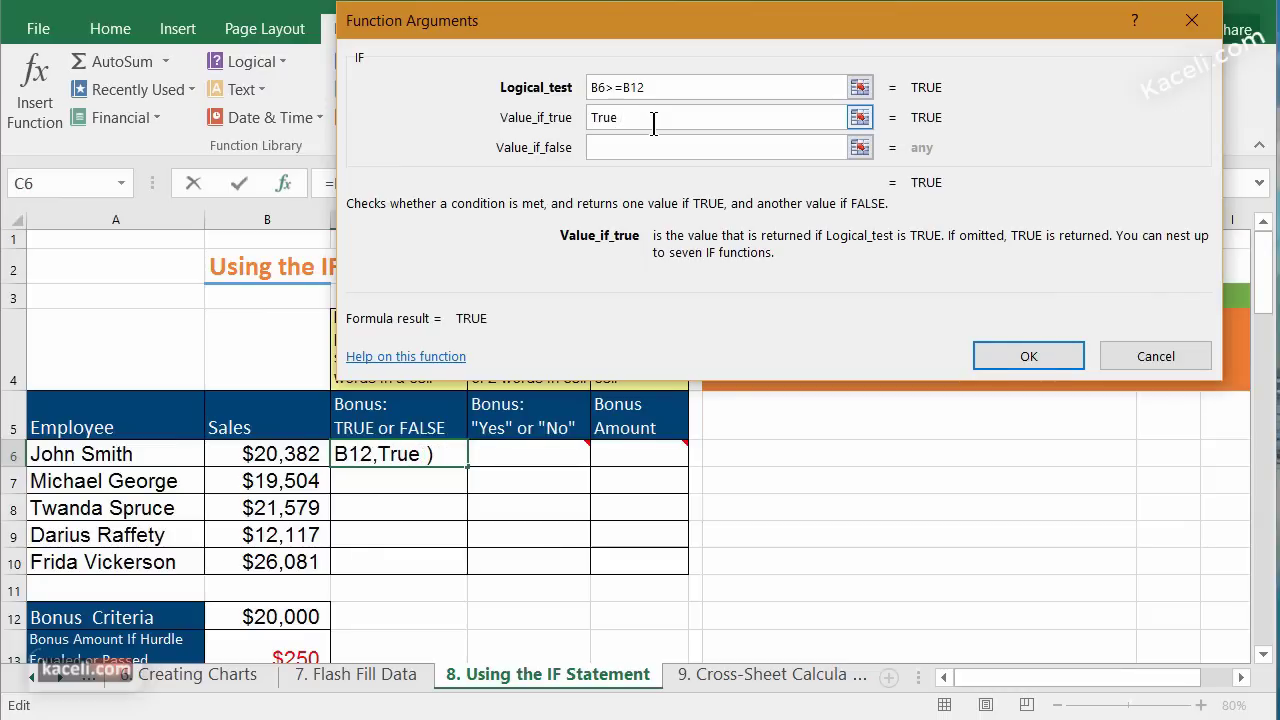
key(BackSpace)
key(BackSpace)
key(BackSpace)
key(BackSpace)
key(BackSpace)
text(It is )
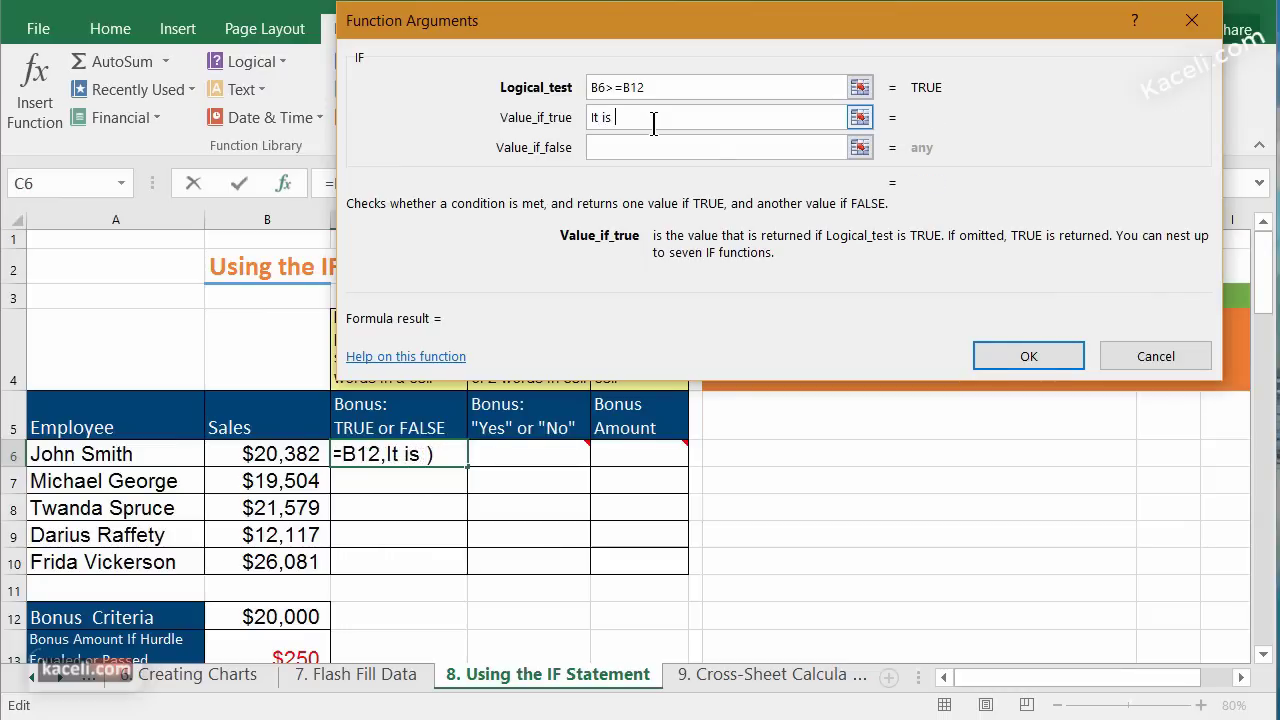
text(true)
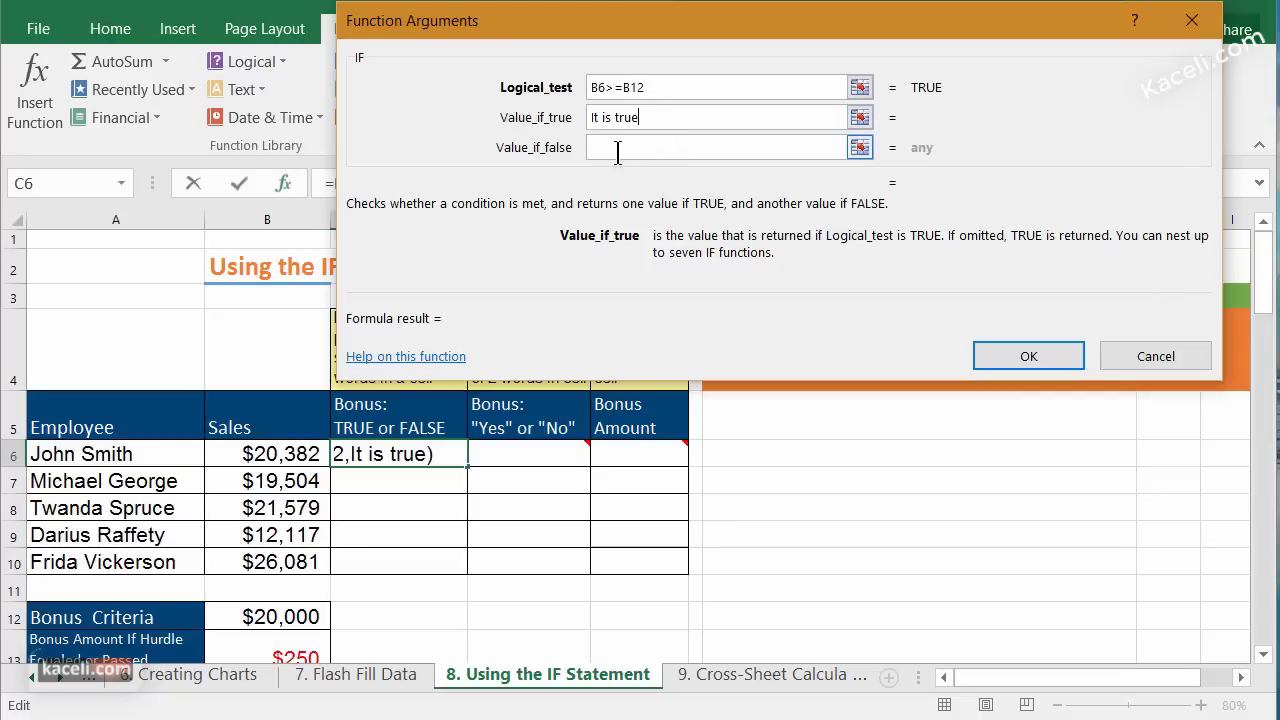
click(650, 148)
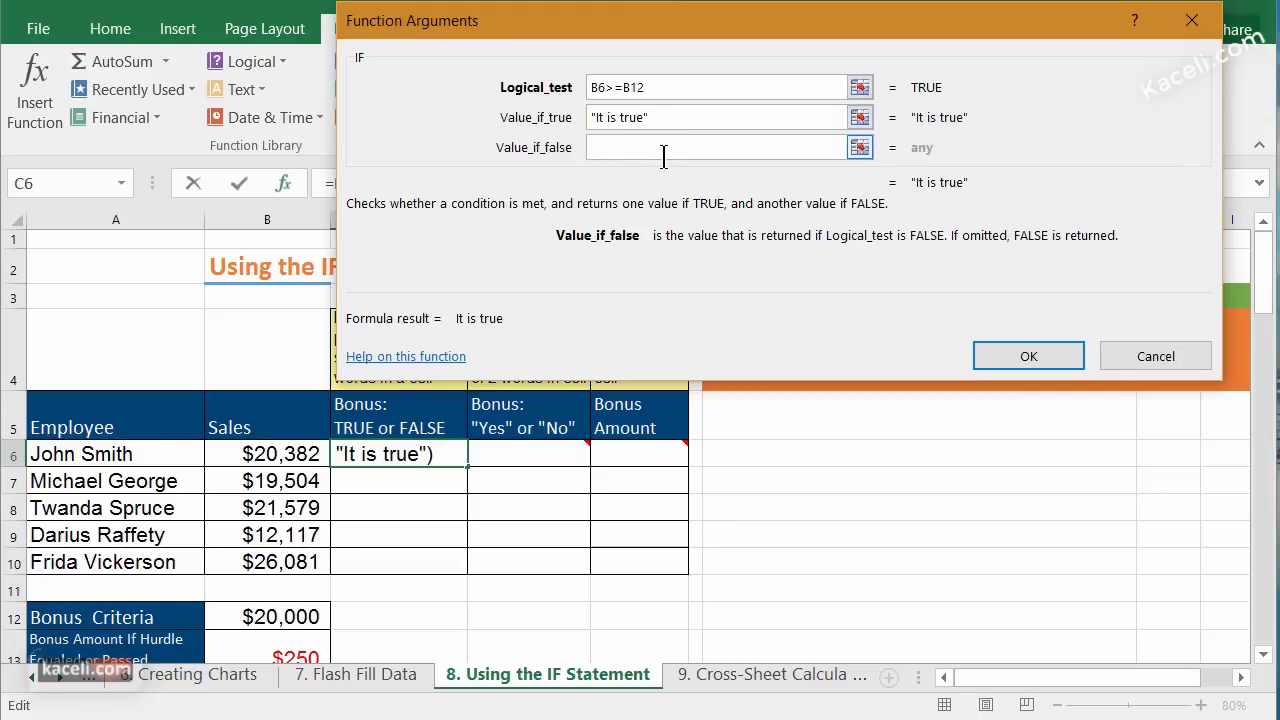
text(N)
key(BackSpace)
text(Fal)
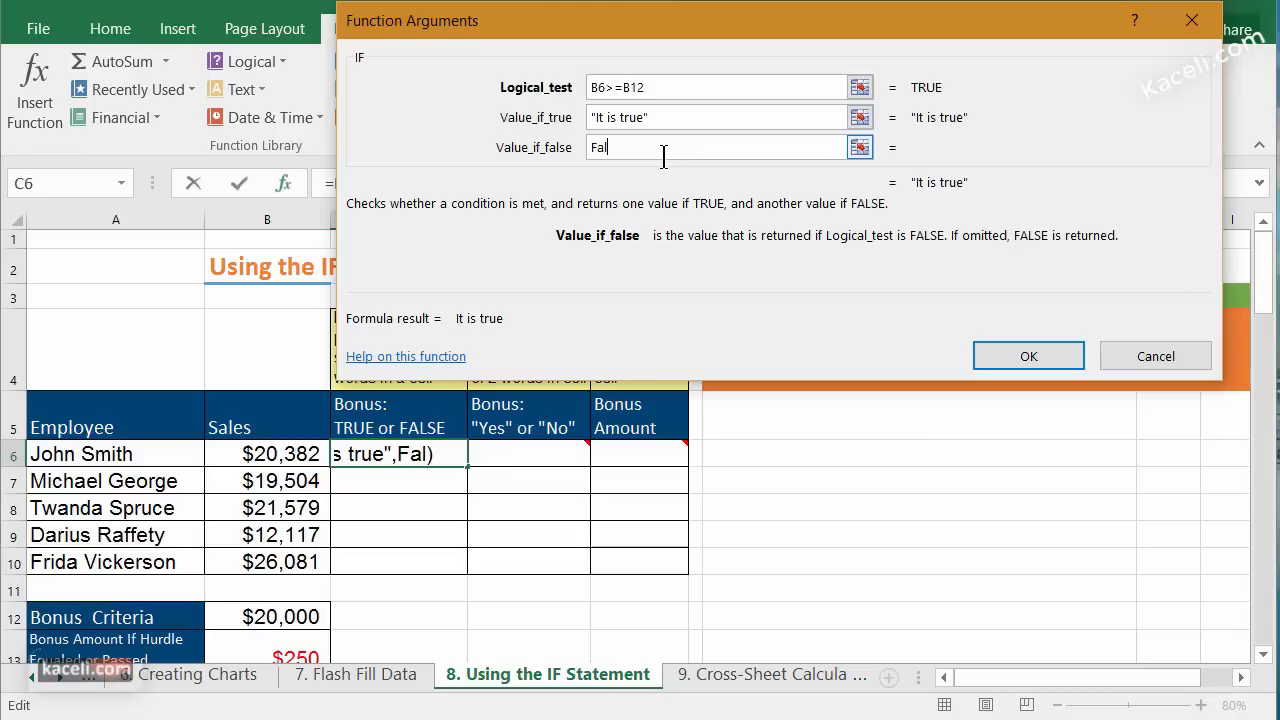
text(se)
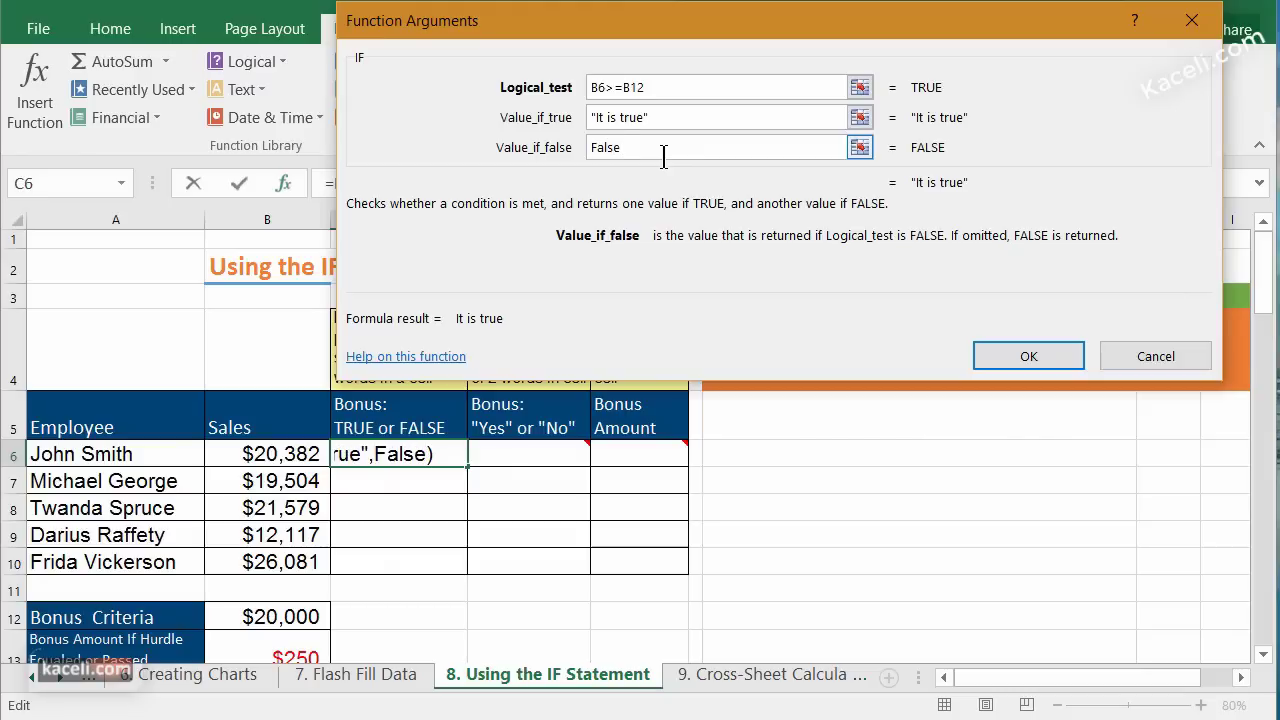
- Make the B12 reference absolute as $B$12 and confirm the C6 IF formula
click(640, 88)
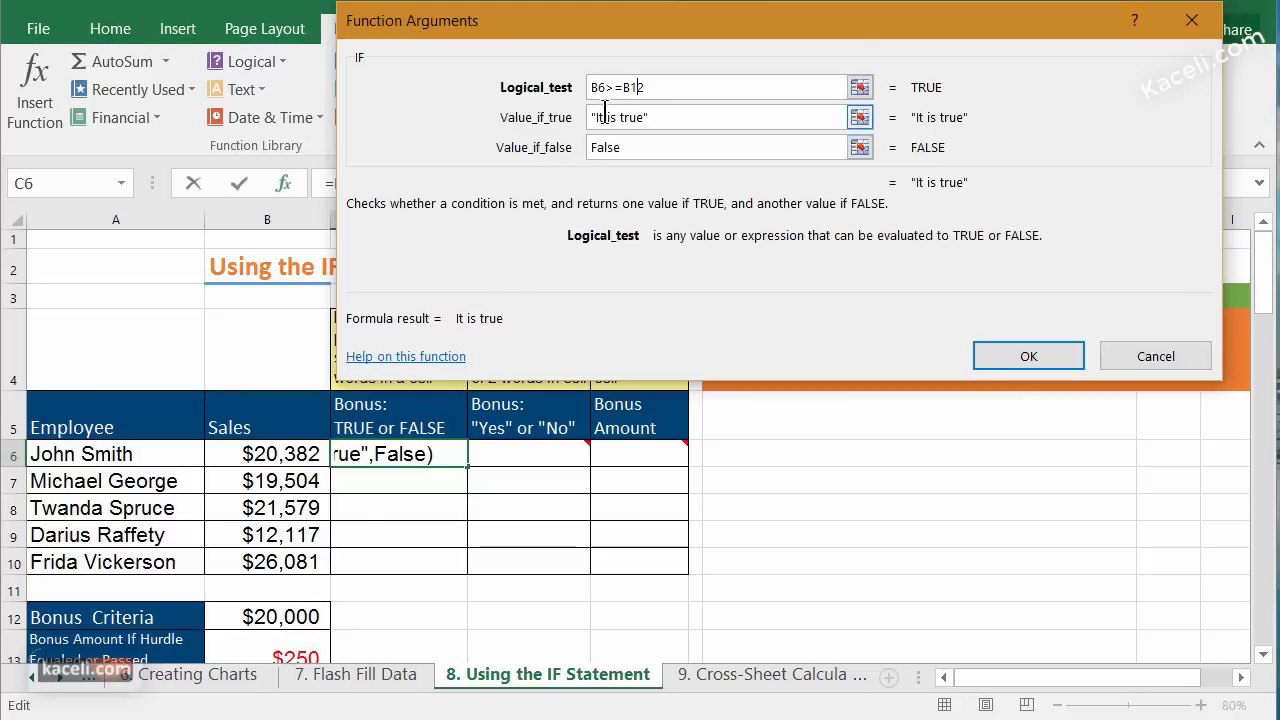
click(630, 88)
key(F4)
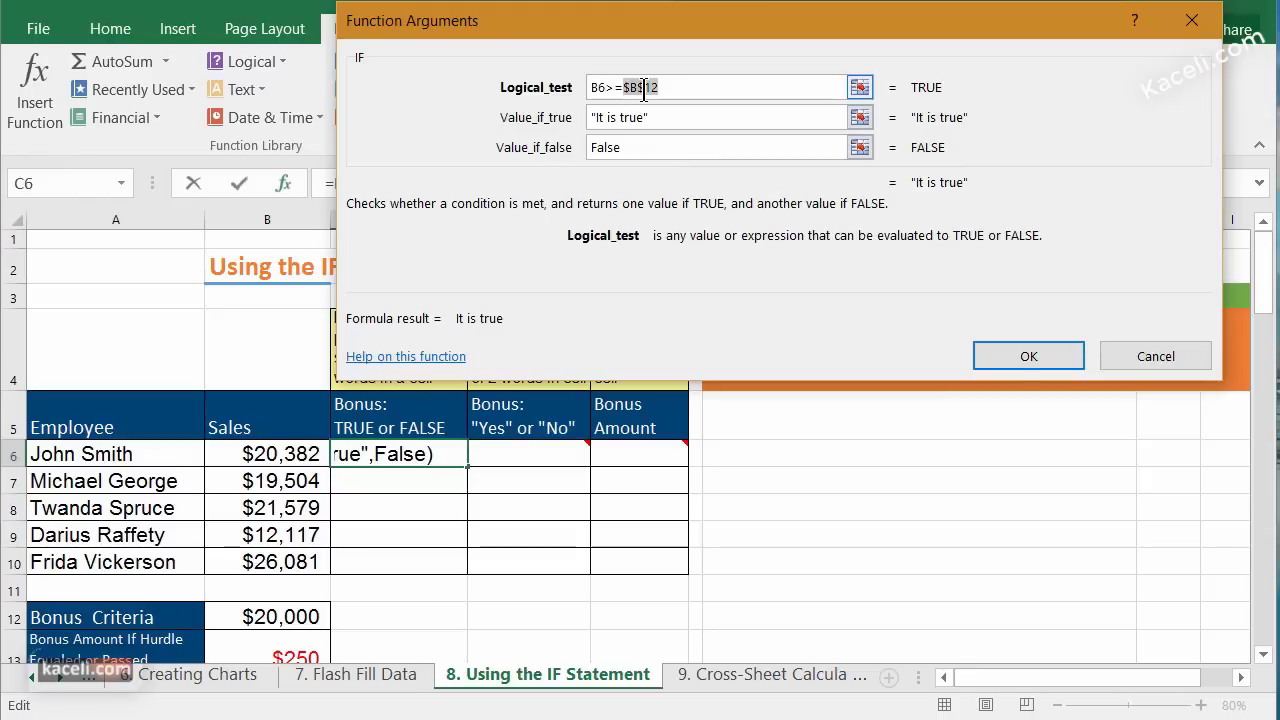
click(1010, 356)
- Copy C6's IF formula down through C10 and check the copied formula in C7
click(402, 482)
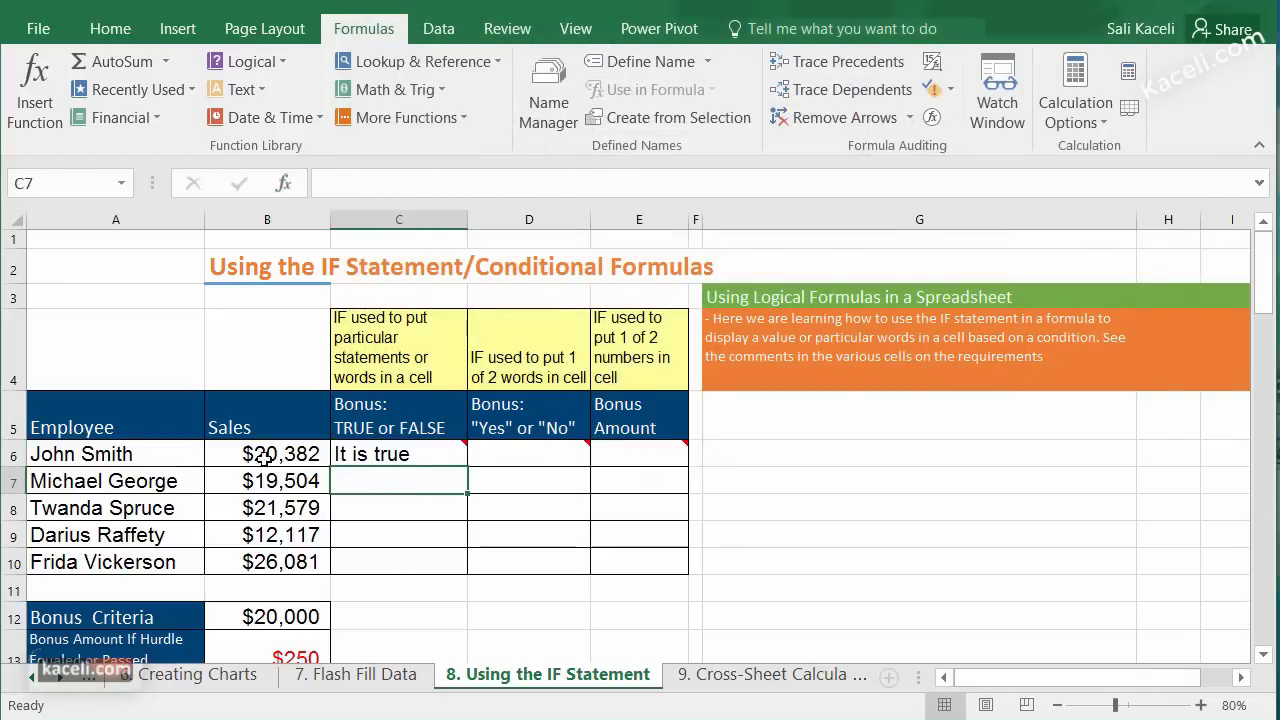
click(438, 449)
drag(466, 467, 463, 568)
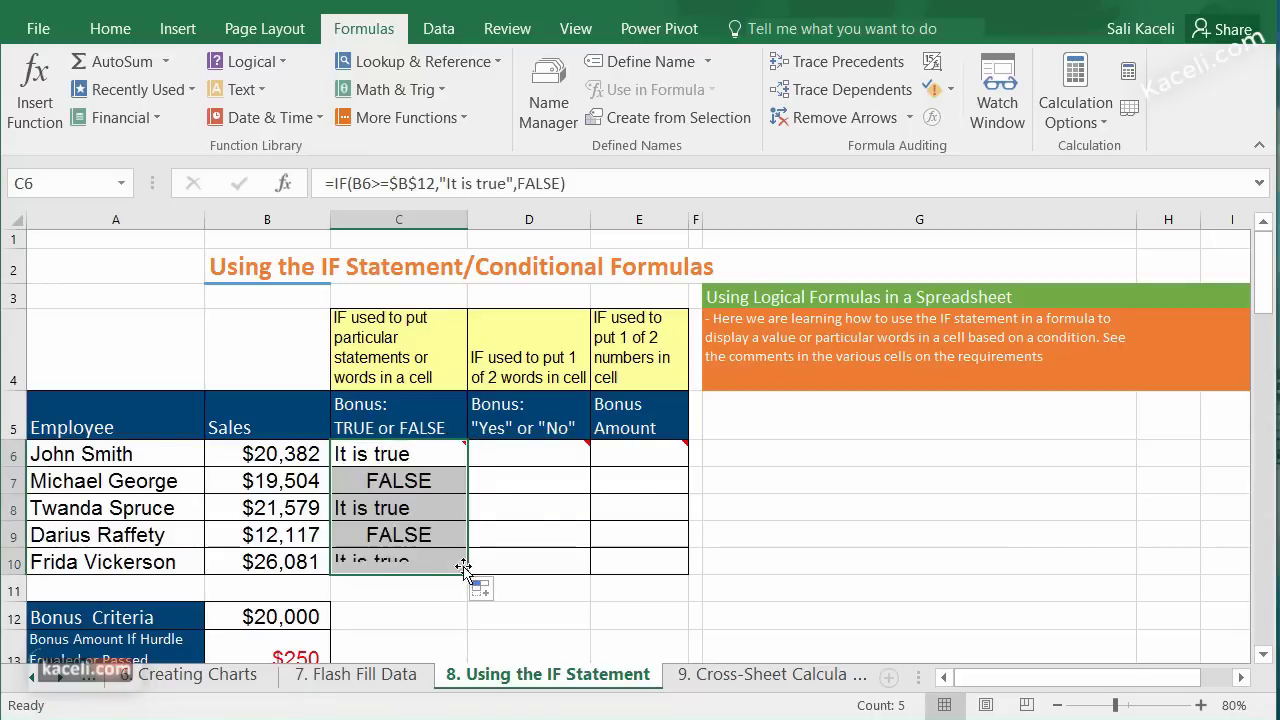
click(405, 491)
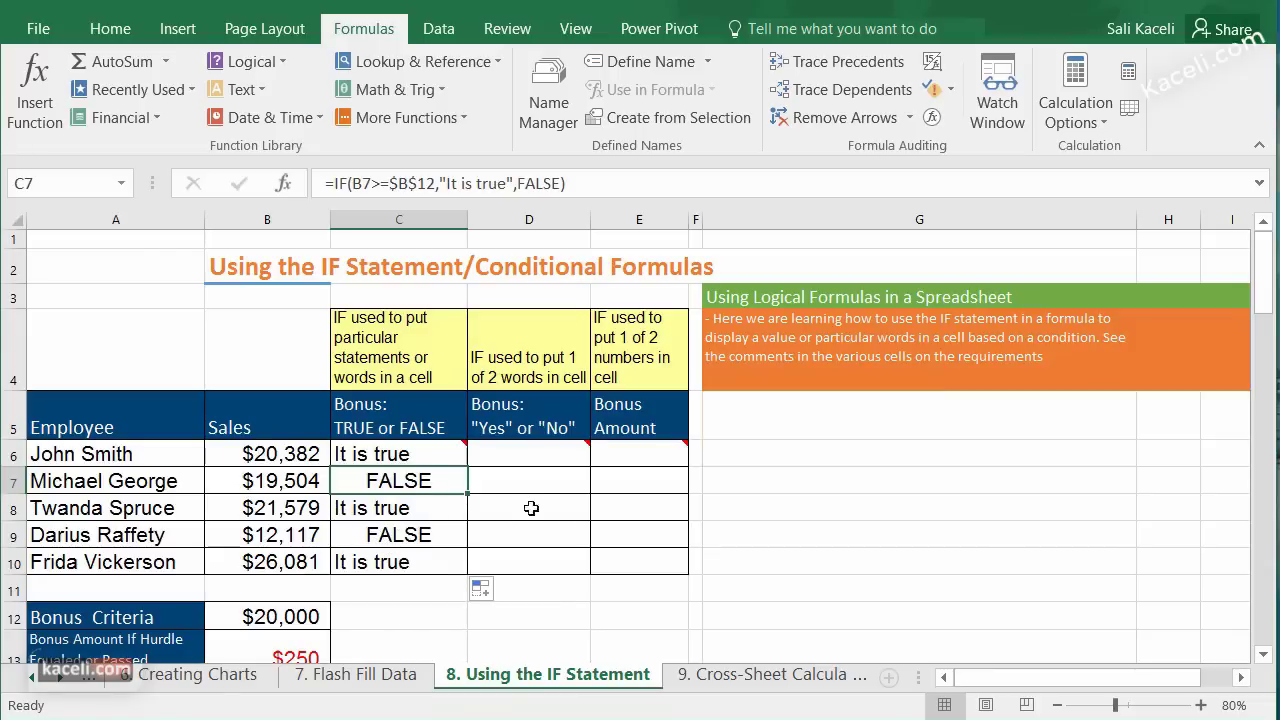
click(508, 454)
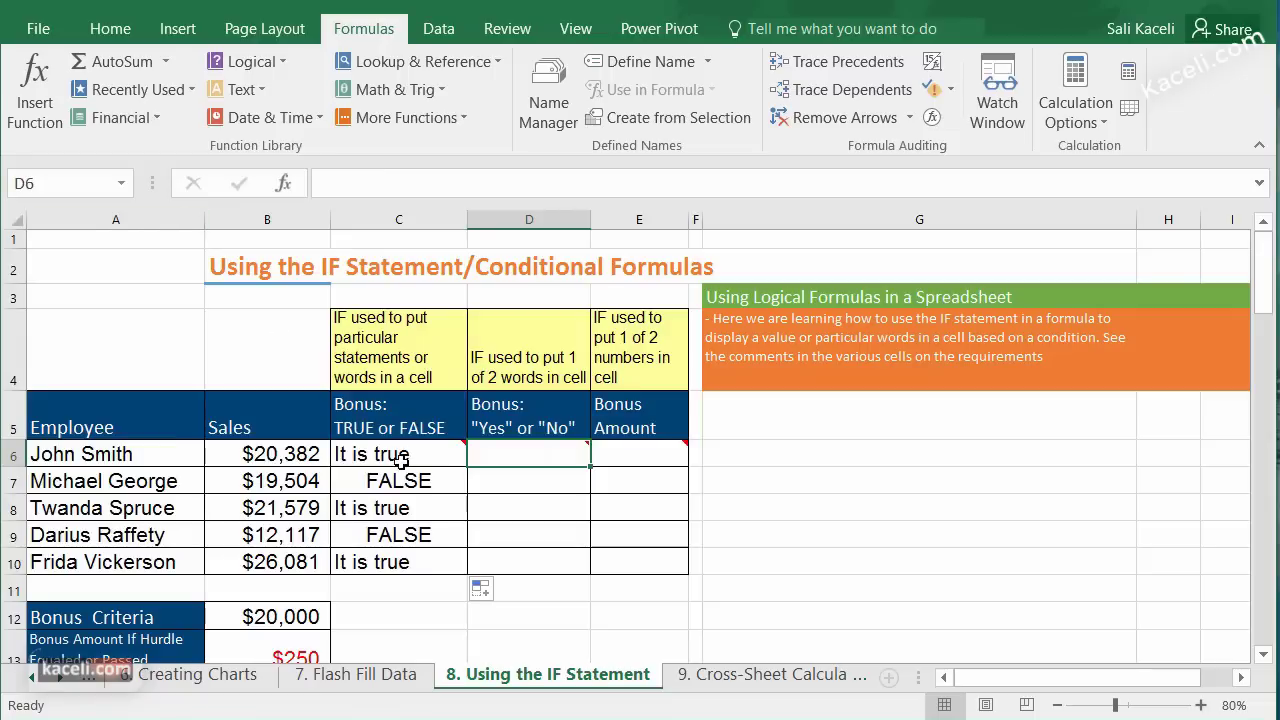
- Start an IF formula in D6 with the logical test B6>=$B$12
click(38, 105)
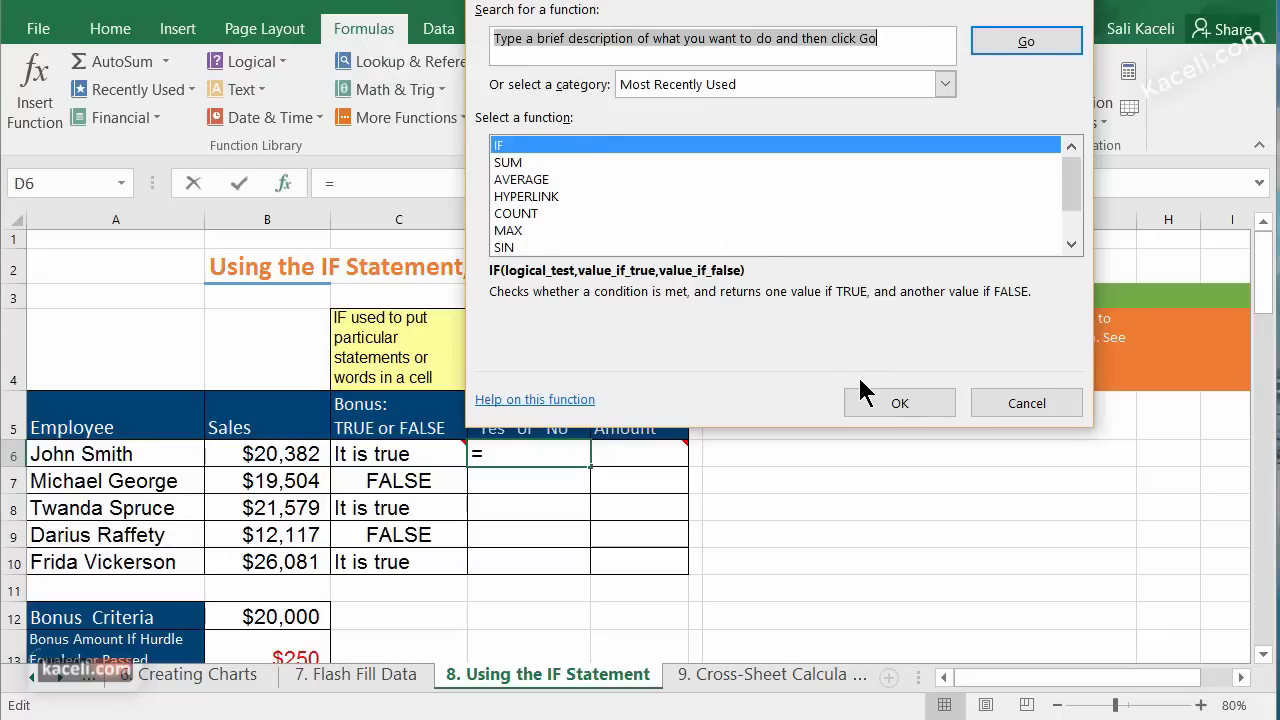
click(883, 400)
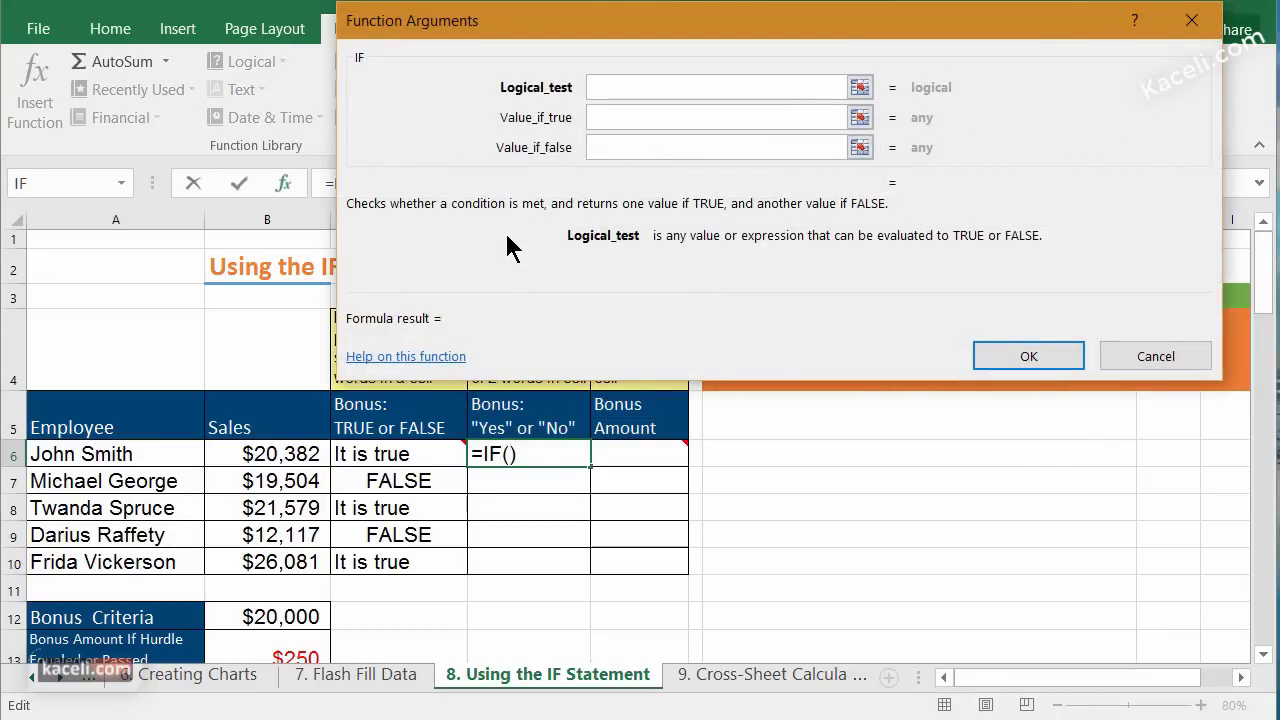
click(297, 457)
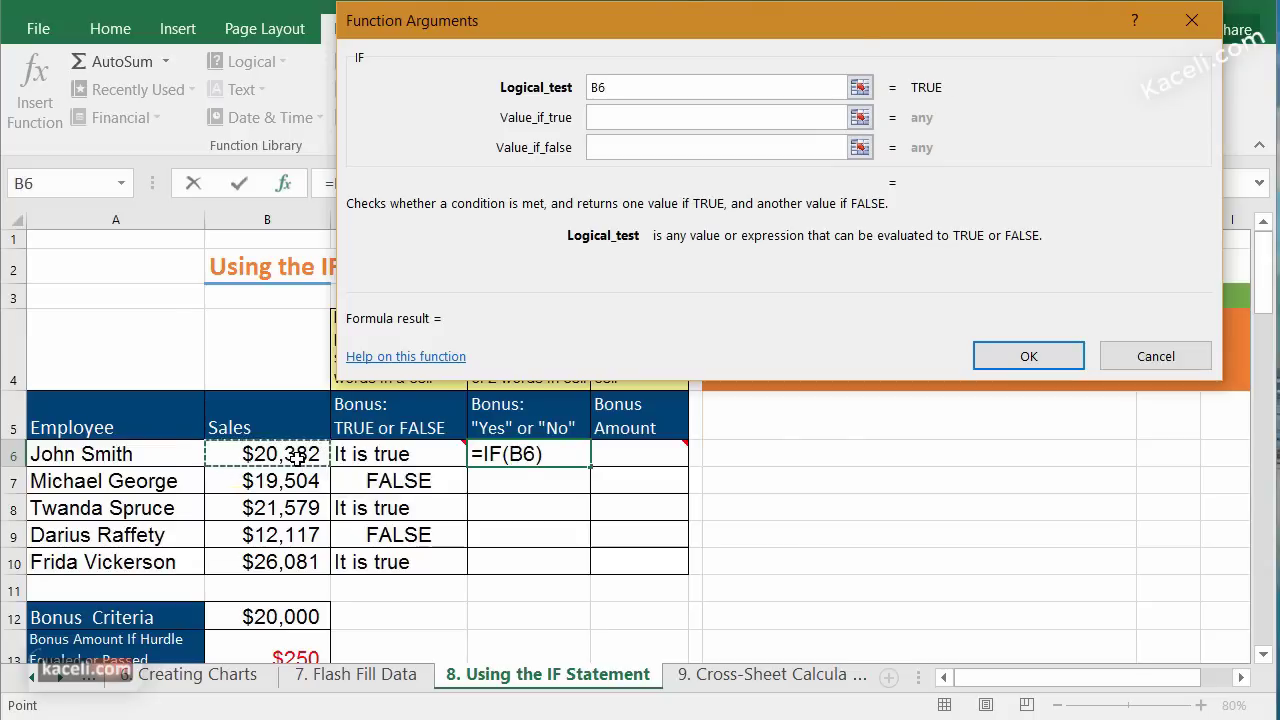
text(>=)
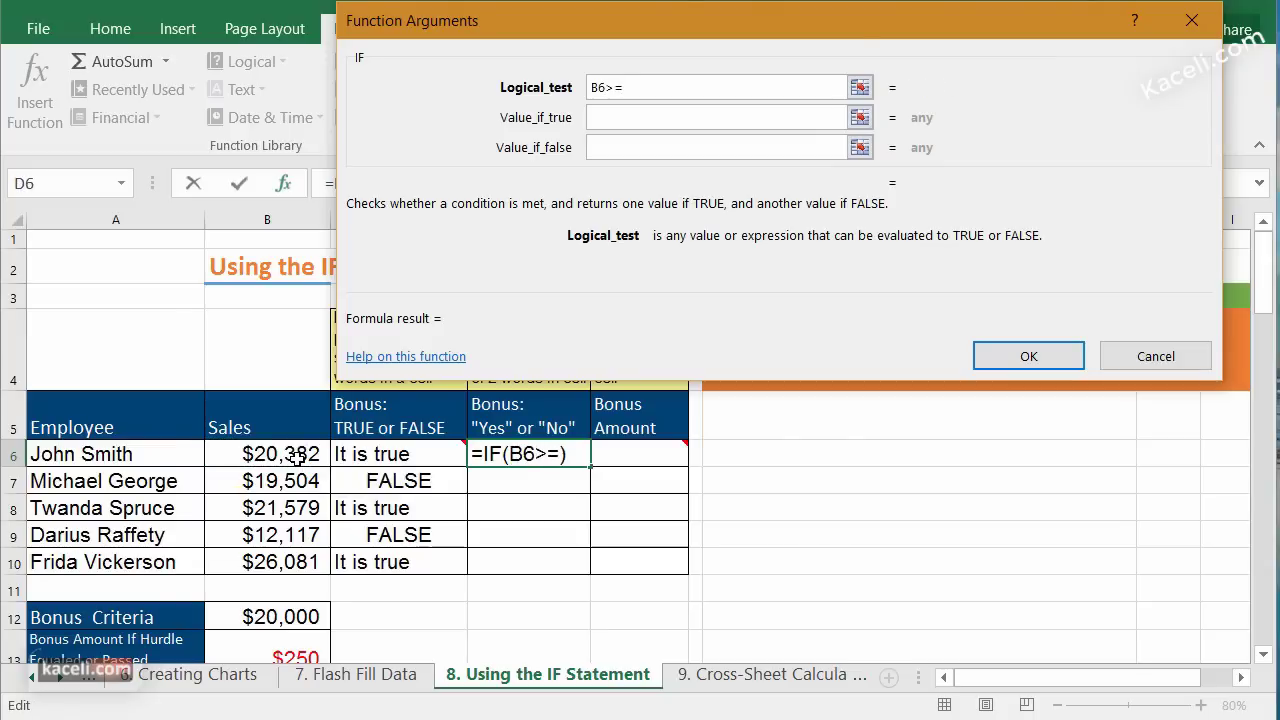
click(270, 615)
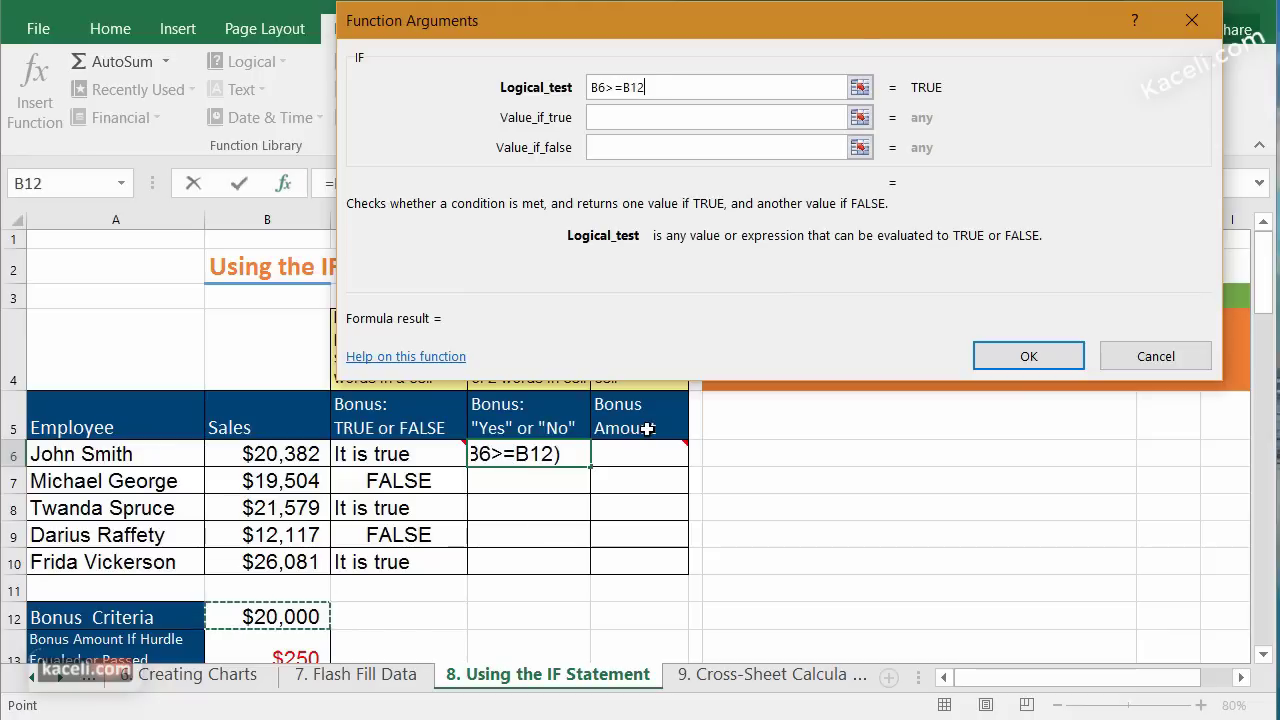
key(F4)
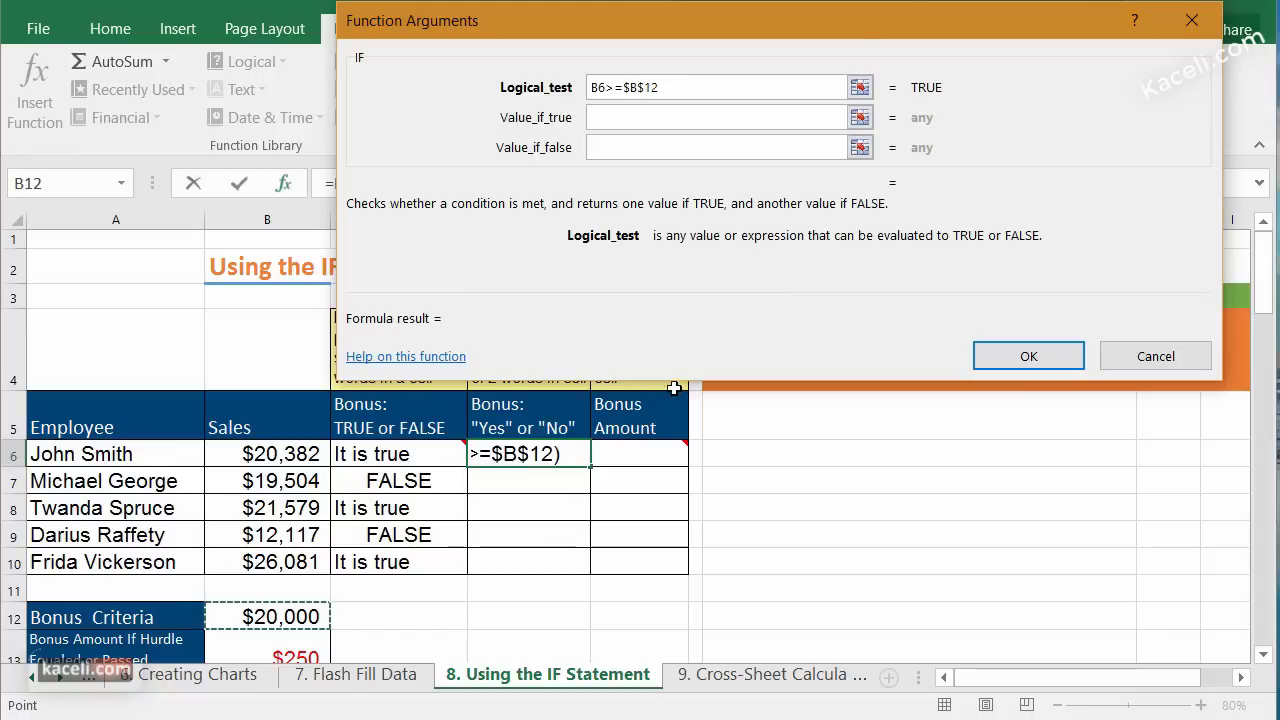
- Return Yes if true and No if false, then fill the formula down to D10
click(606, 120)
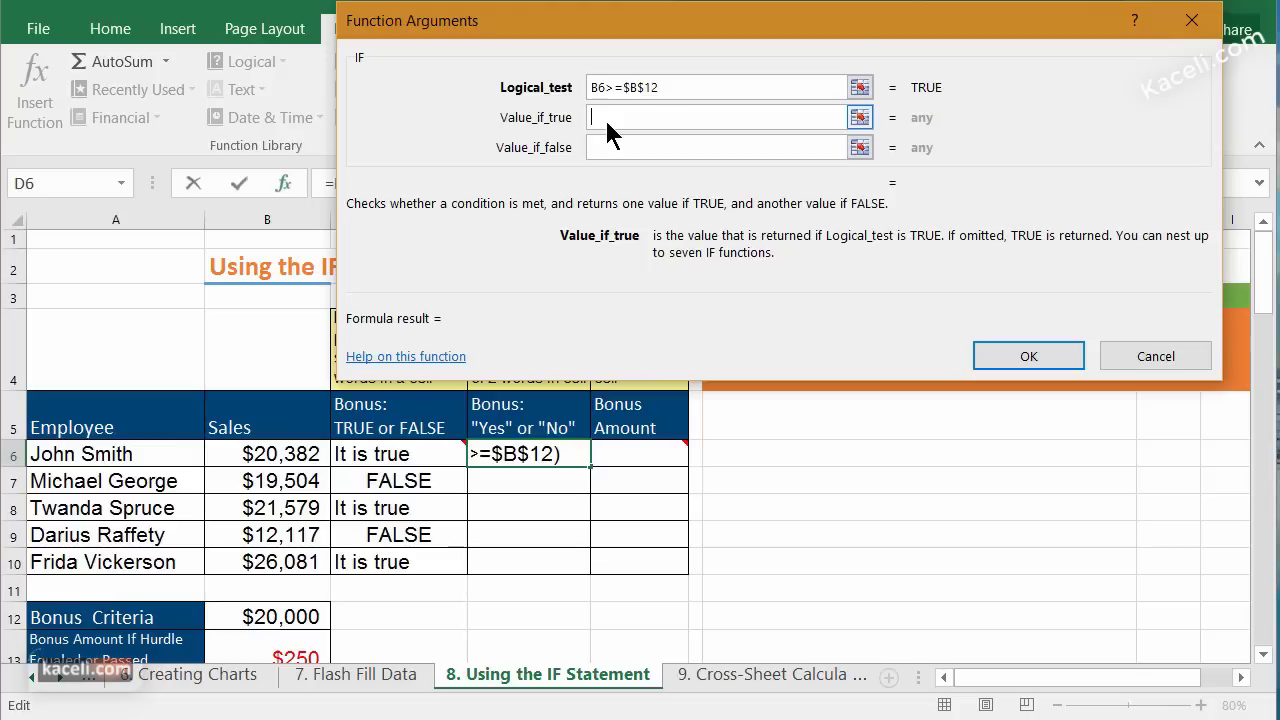
text(Yes)
click(622, 147)
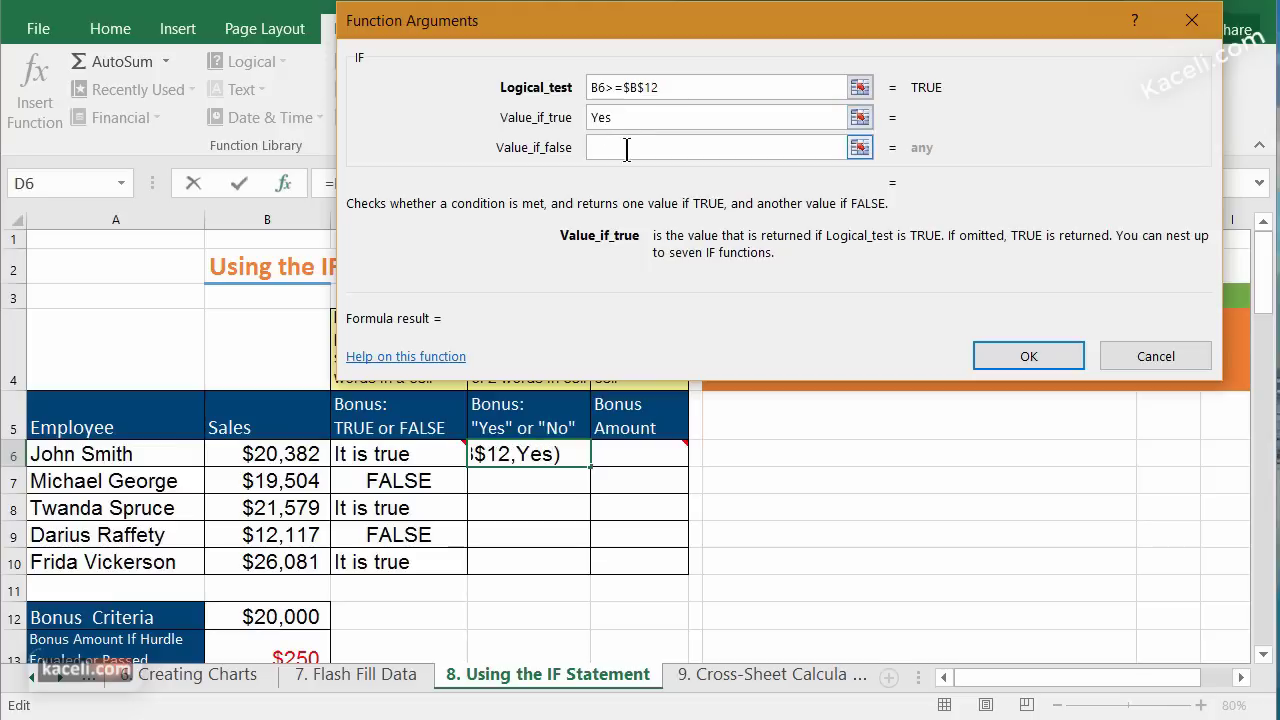
text(No)
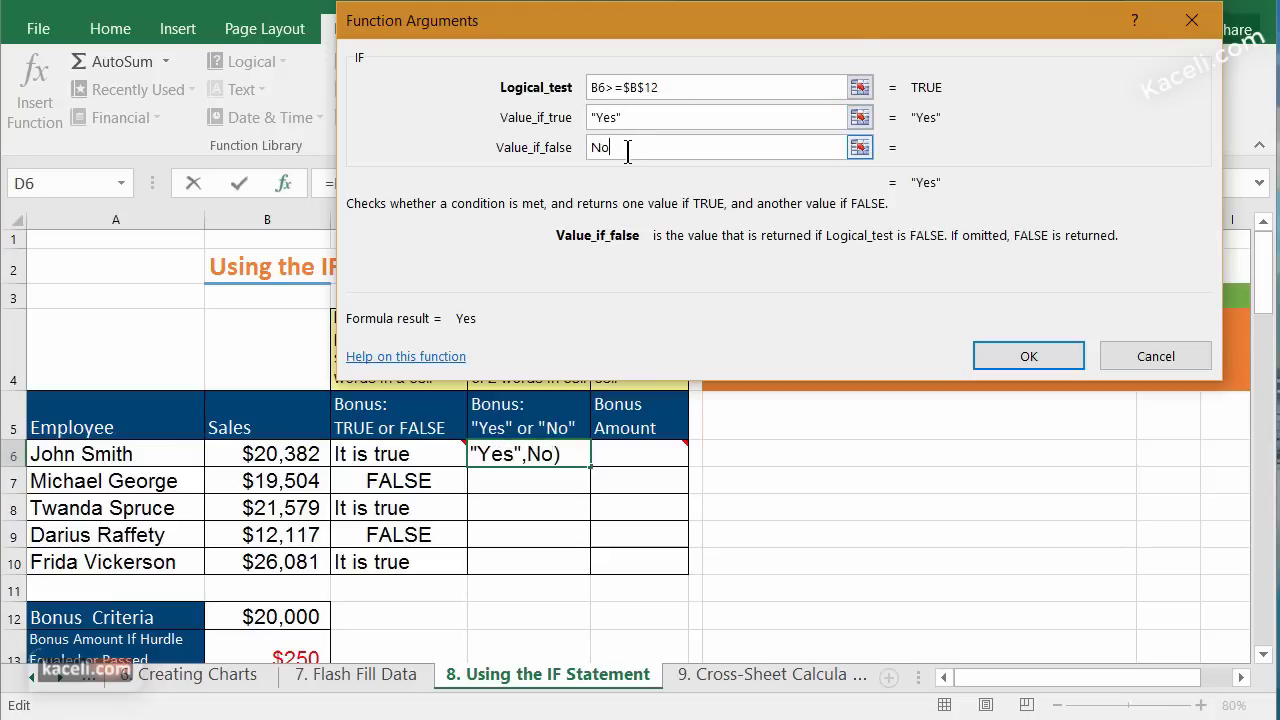
click(1033, 352)
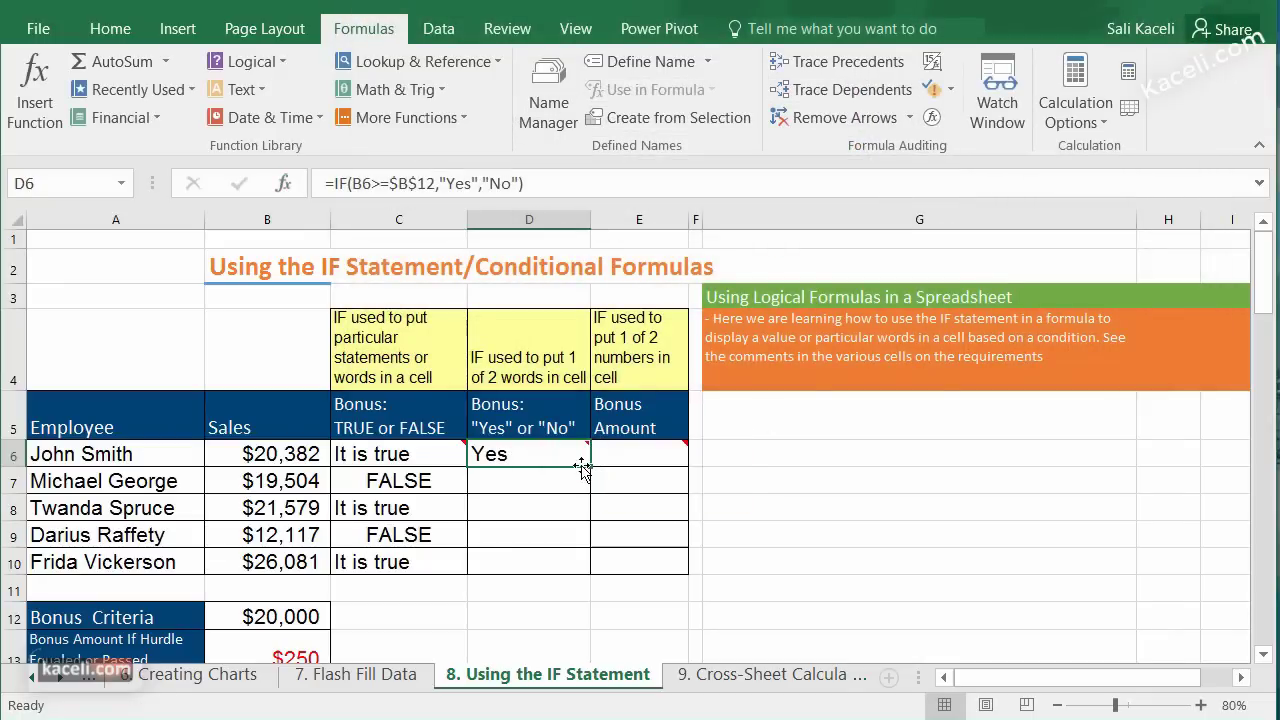
drag(590, 465, 591, 566)
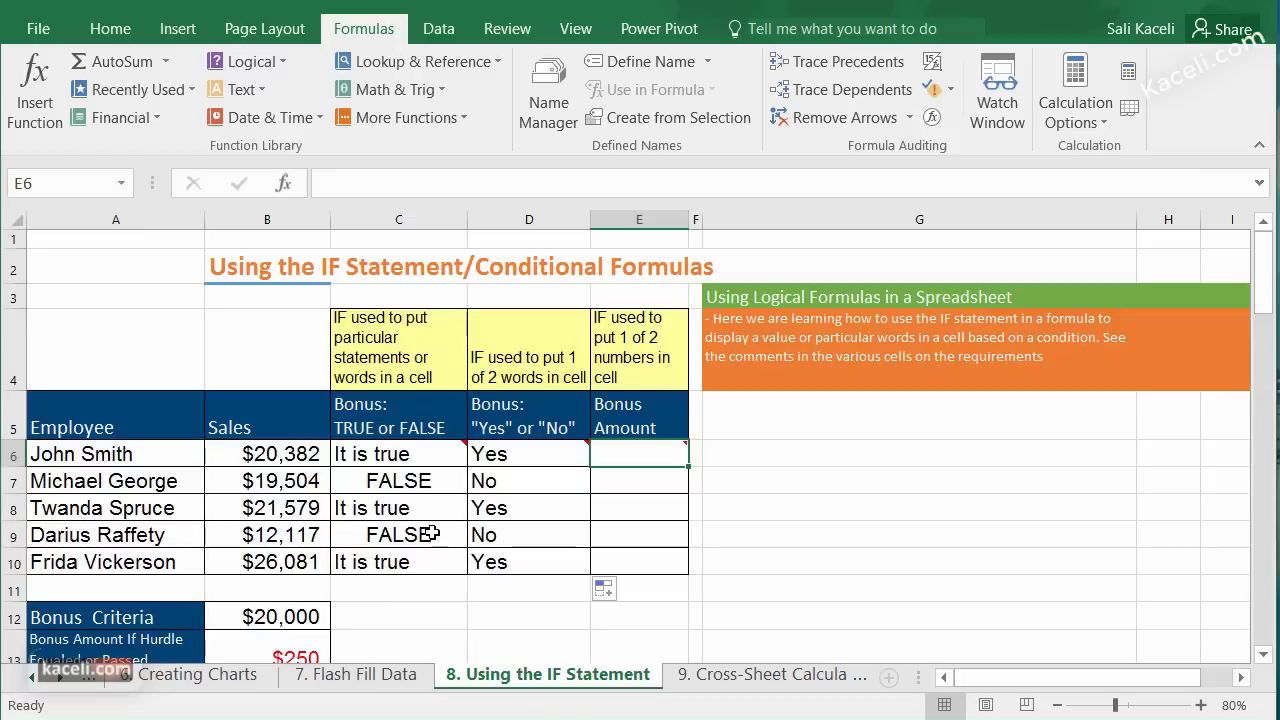
- Start an IF formula in E6 with the logical test B6>=$B$12
mouse_move(645, 458)
click(35, 113)
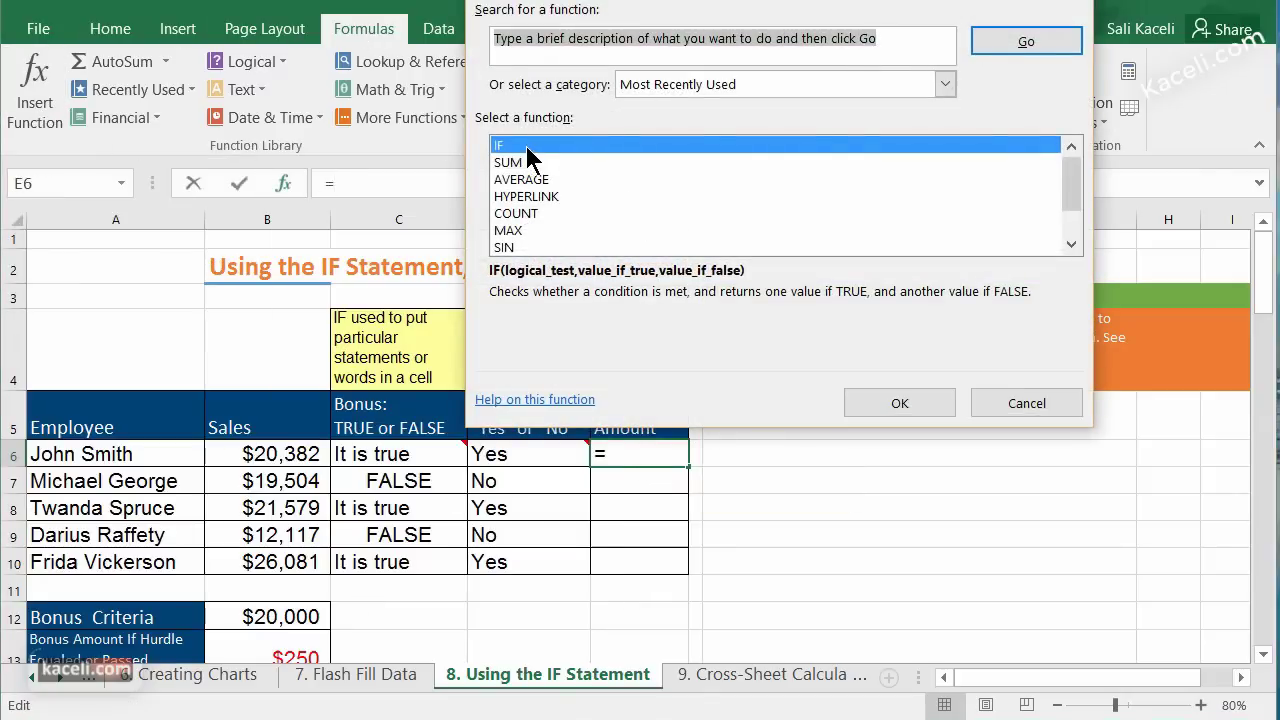
double_click(526, 146)
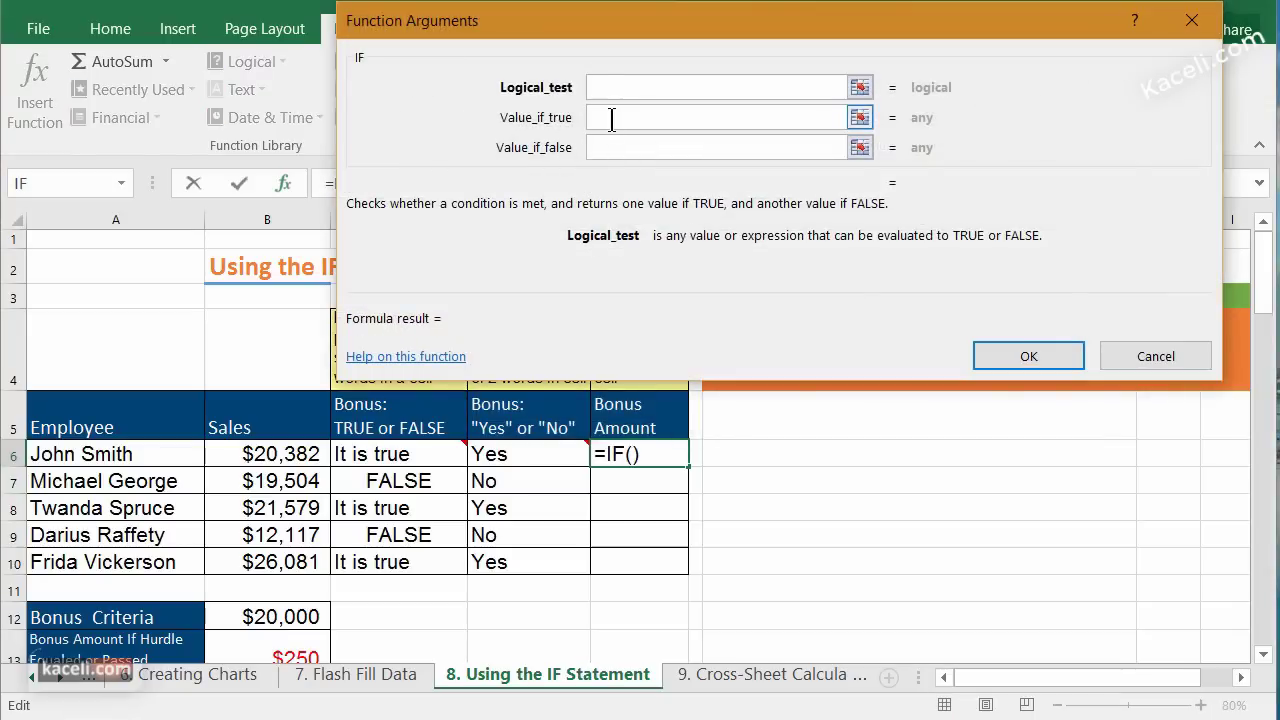
click(262, 454)
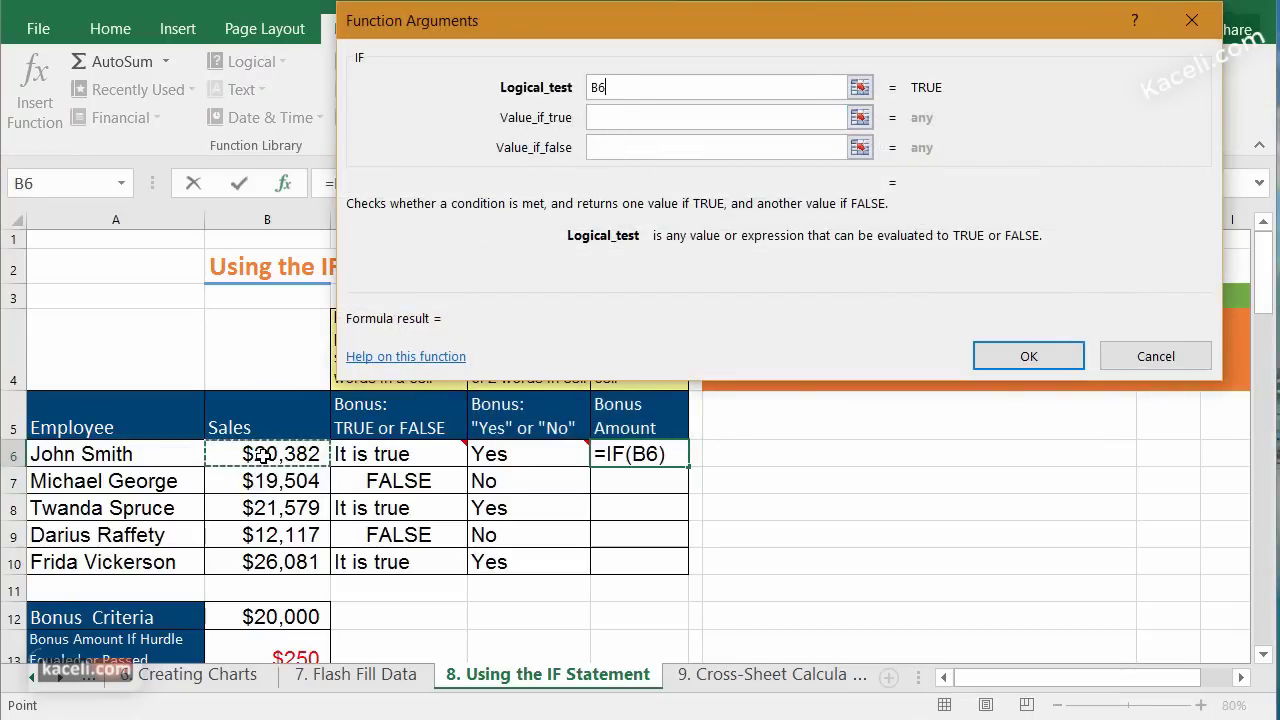
text(>)
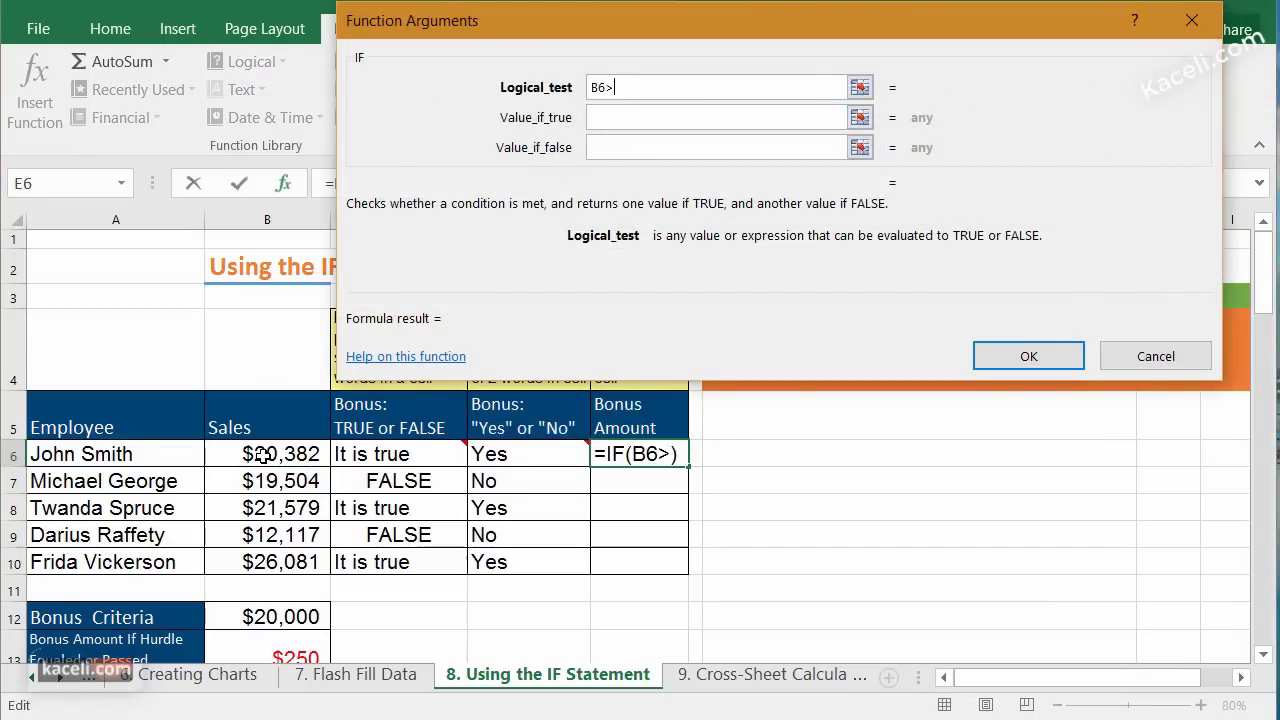
text(+)
key(BackSpace)
text(=)
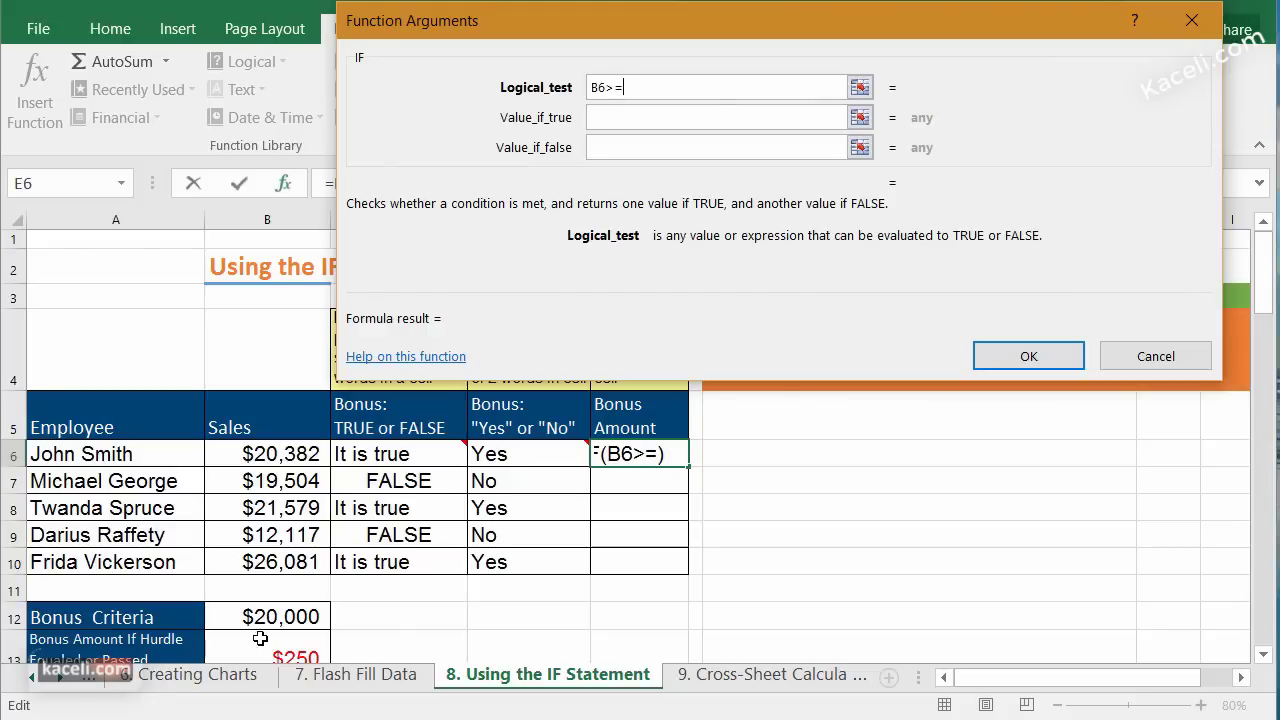
click(280, 617)
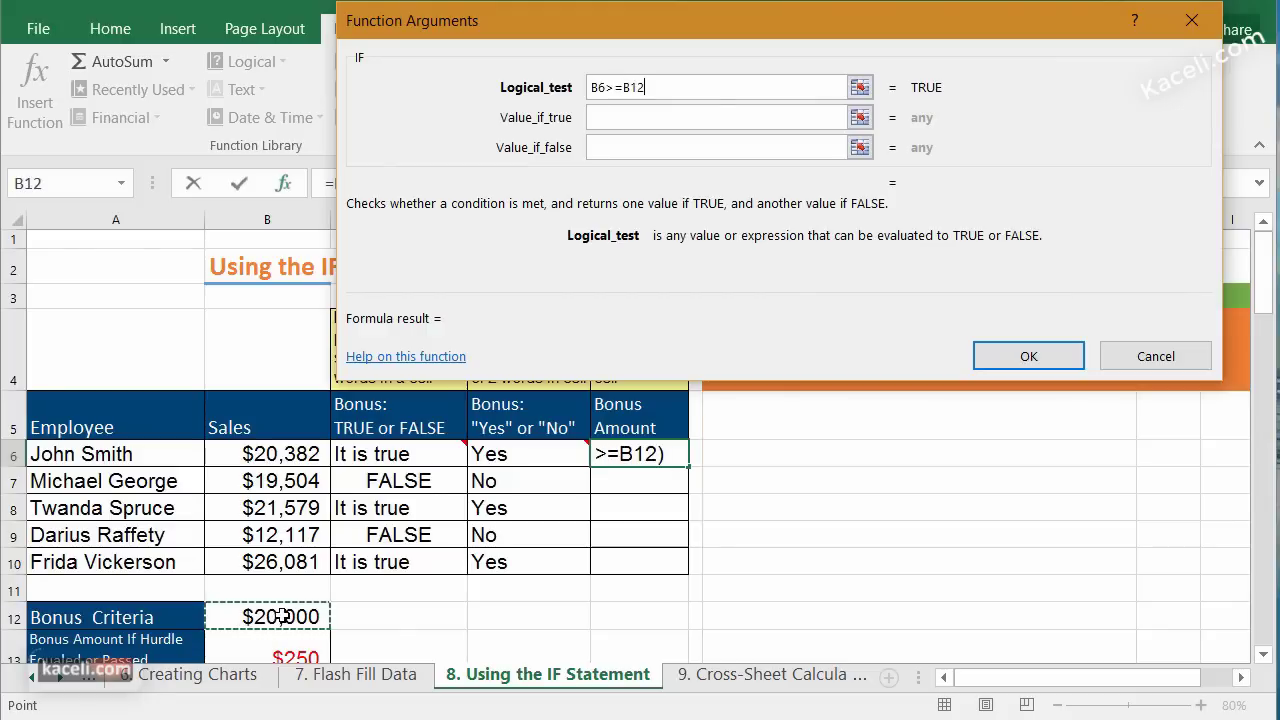
key(F4)
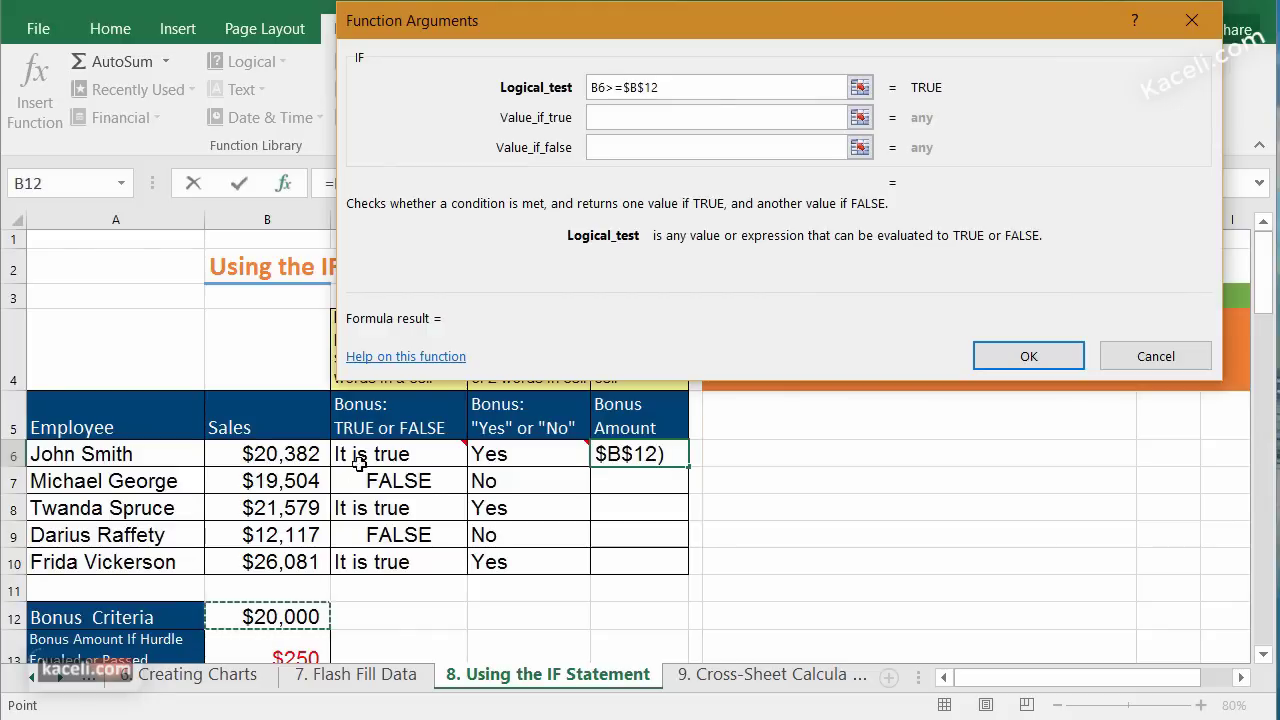
- Return $B$13 if true and 0 if false, fill down to E10, and widen column F
click(628, 118)
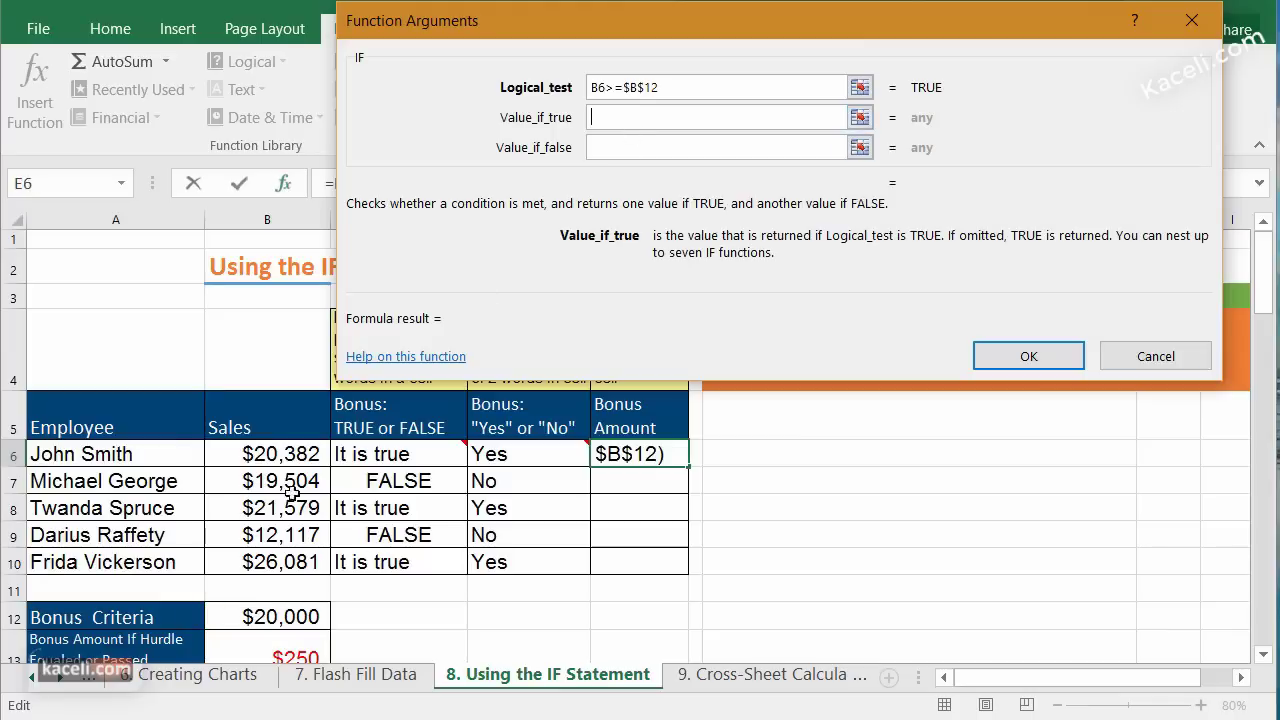
click(288, 648)
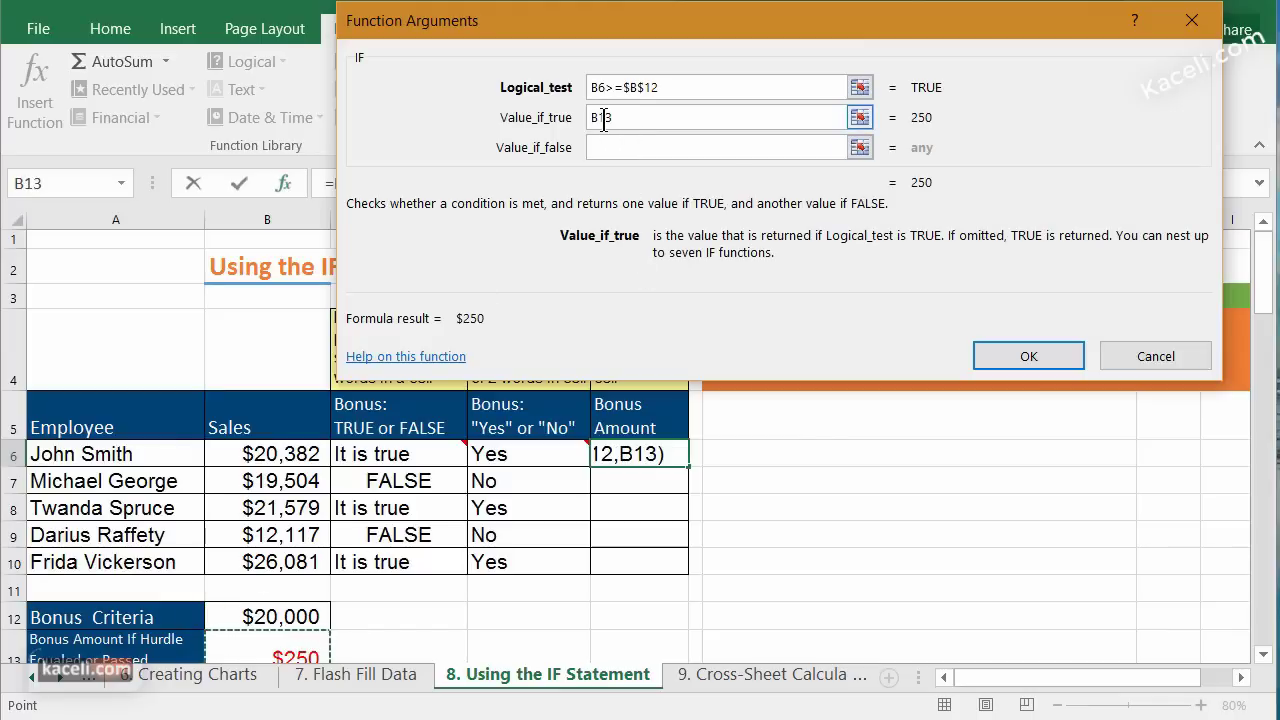
click(718, 145)
key(F4)
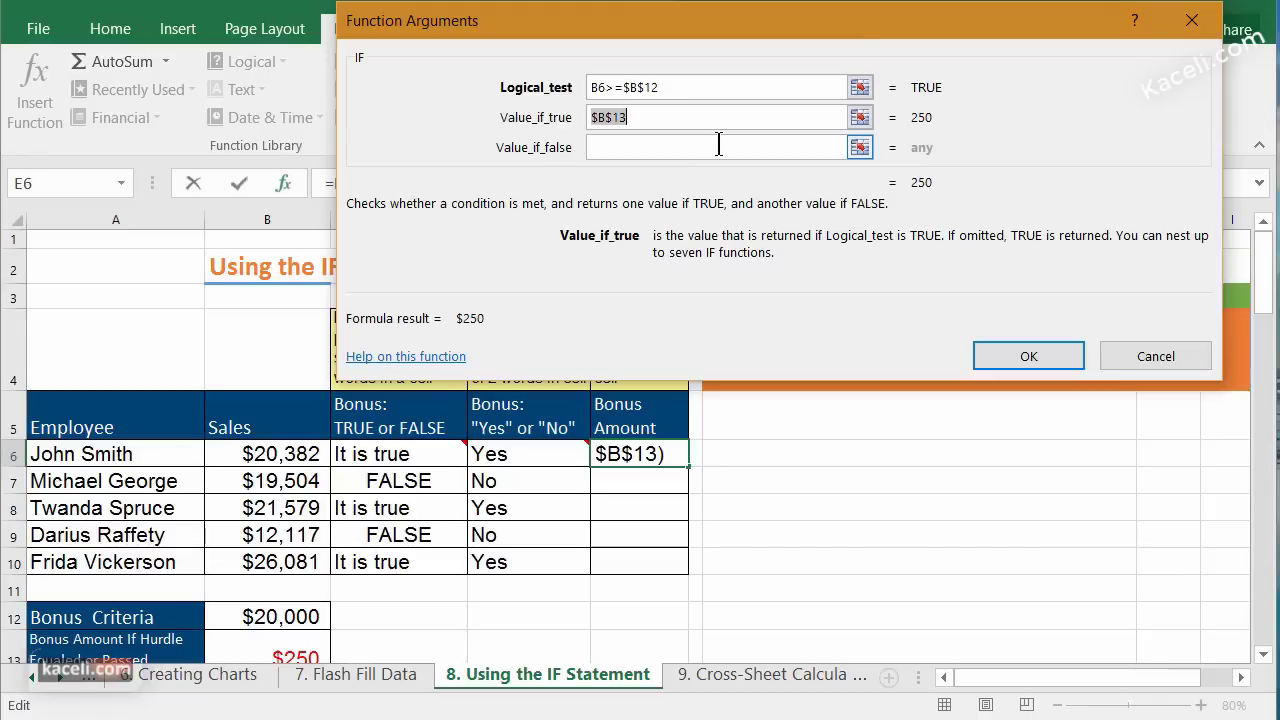
click(805, 147)
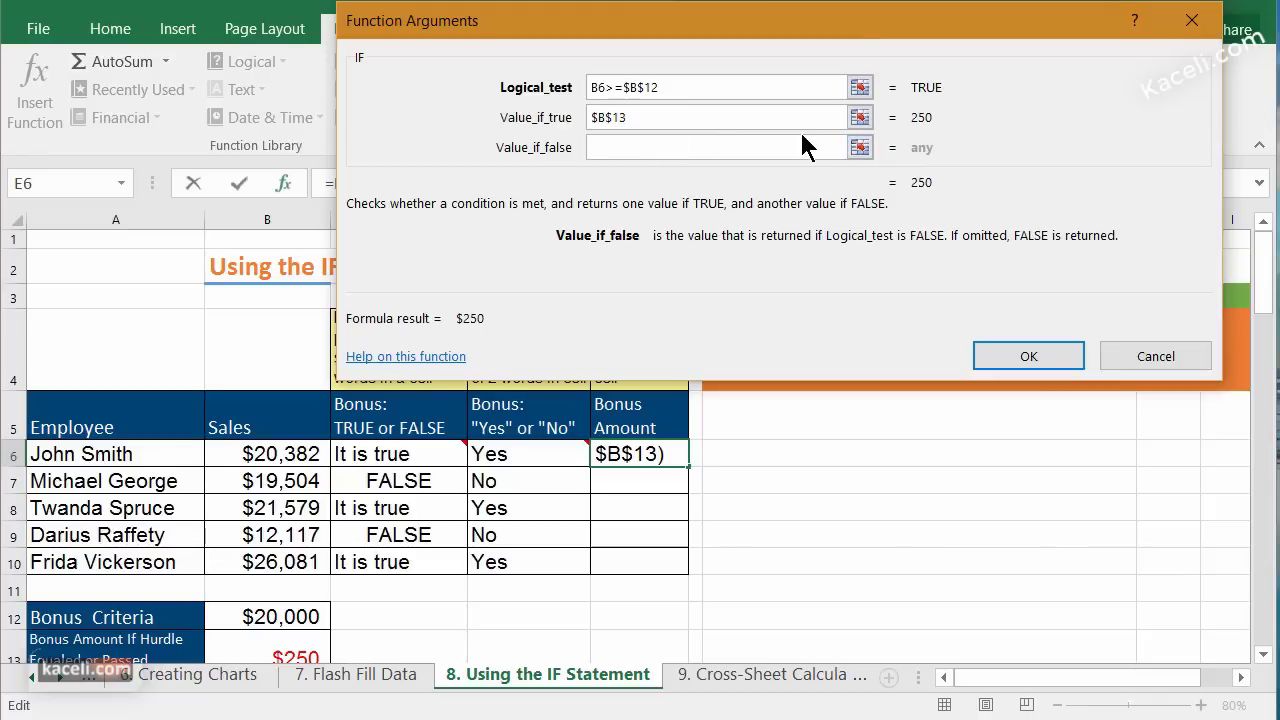
text(0)
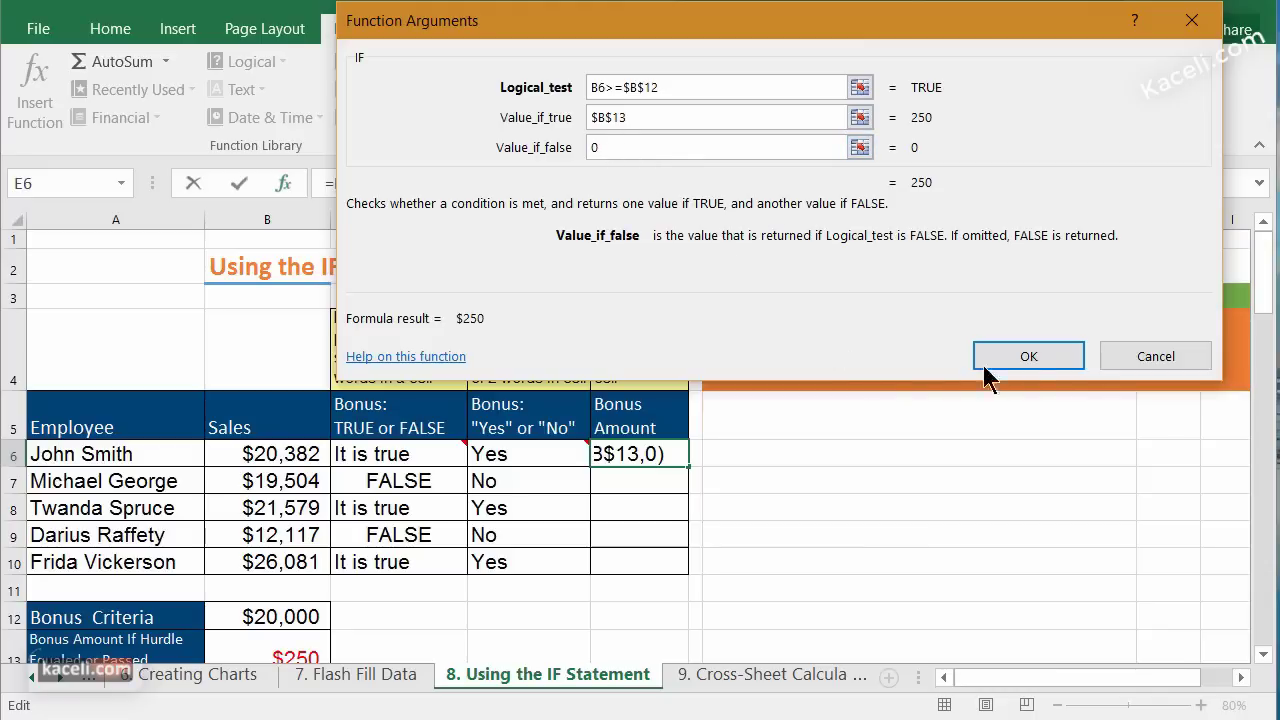
click(1038, 352)
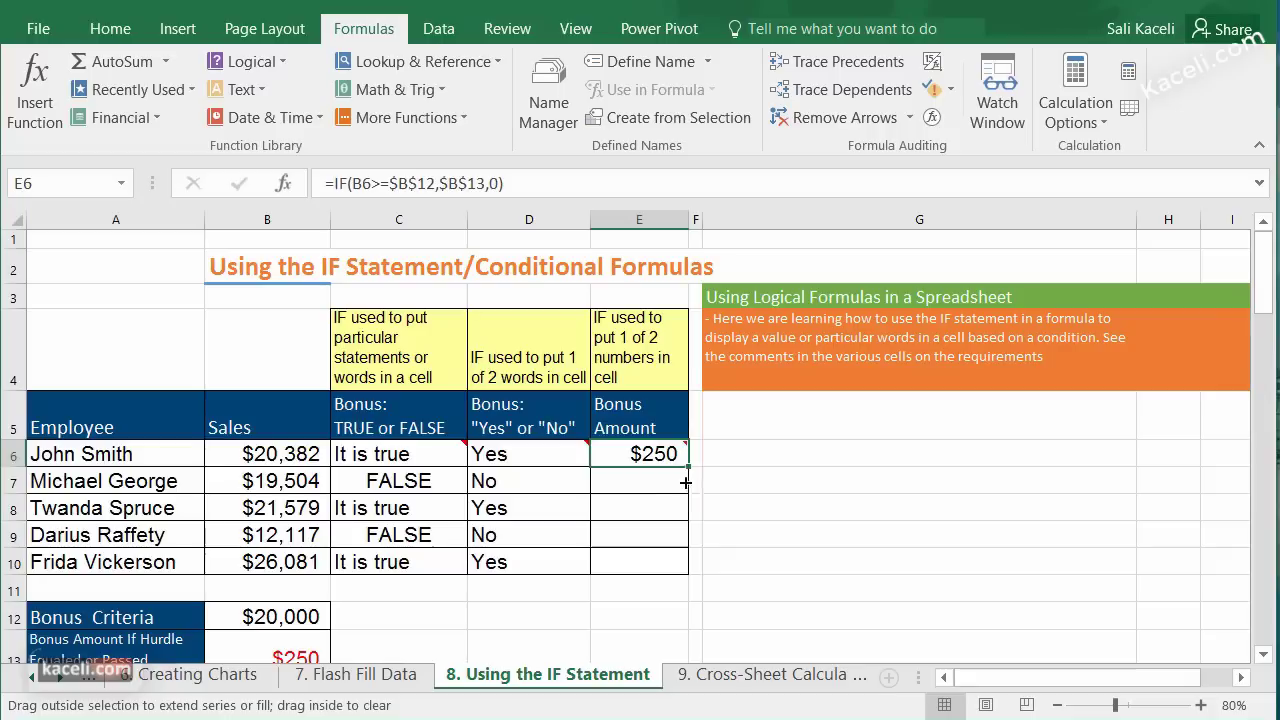
drag(685, 482, 681, 568)
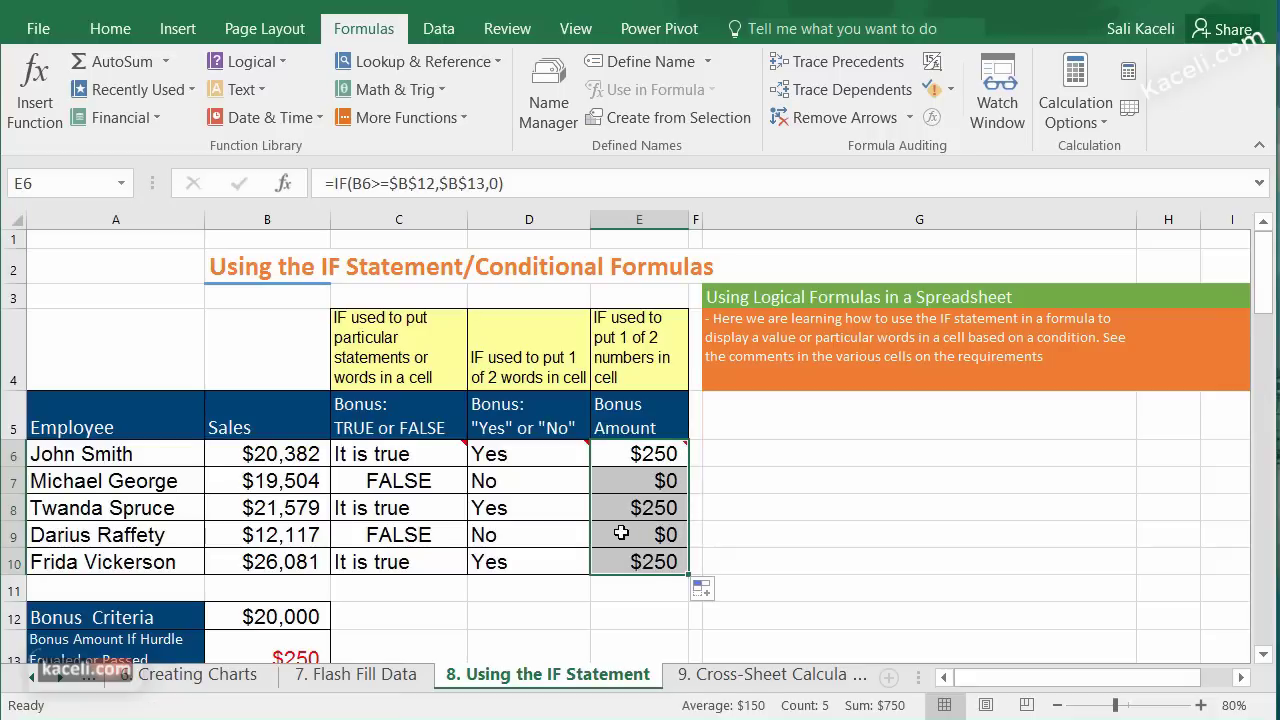
click(662, 531)
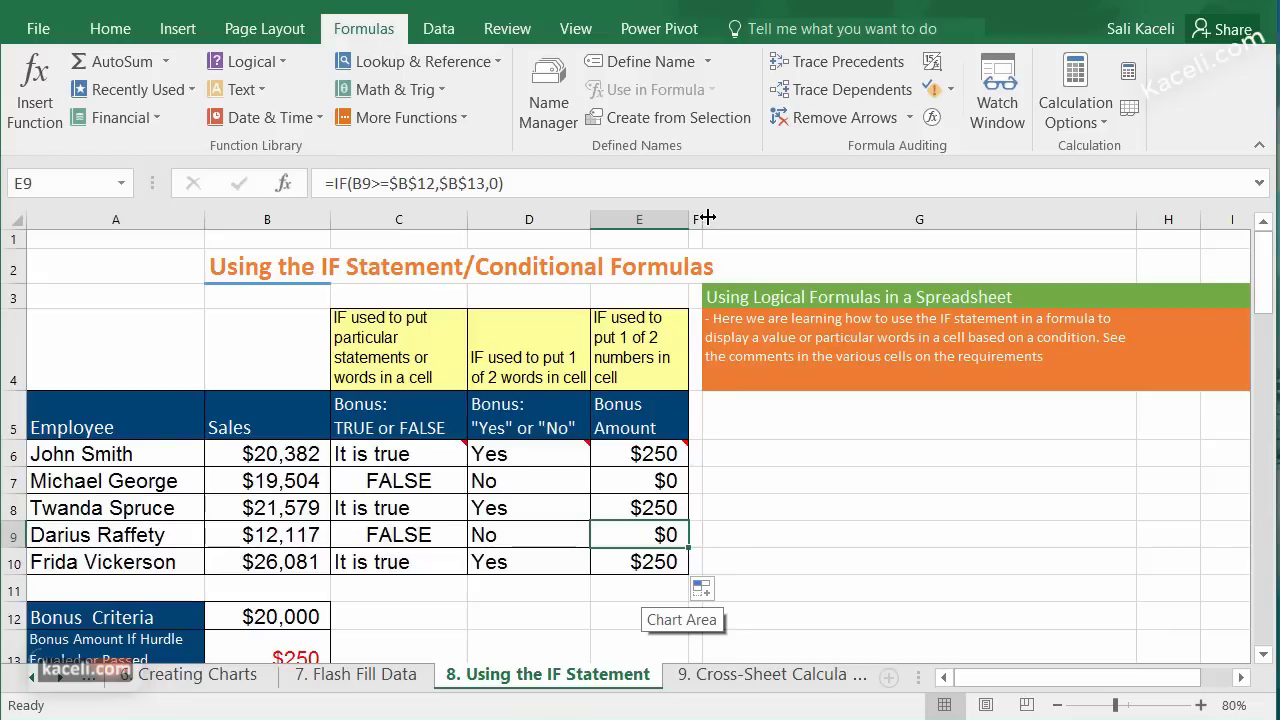
drag(703, 219, 805, 230)
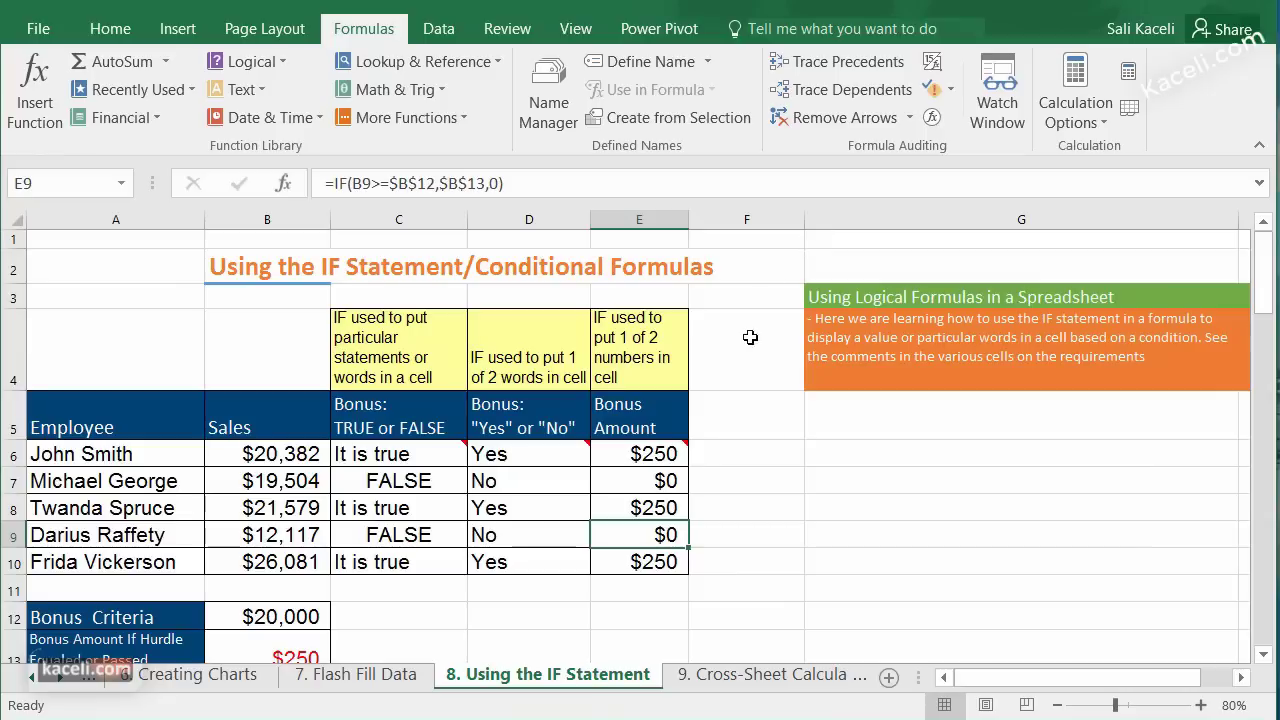
- Select the whole Date and Airport Passengers table and launch Forecast Sheet from the Data tab
click(734, 454)
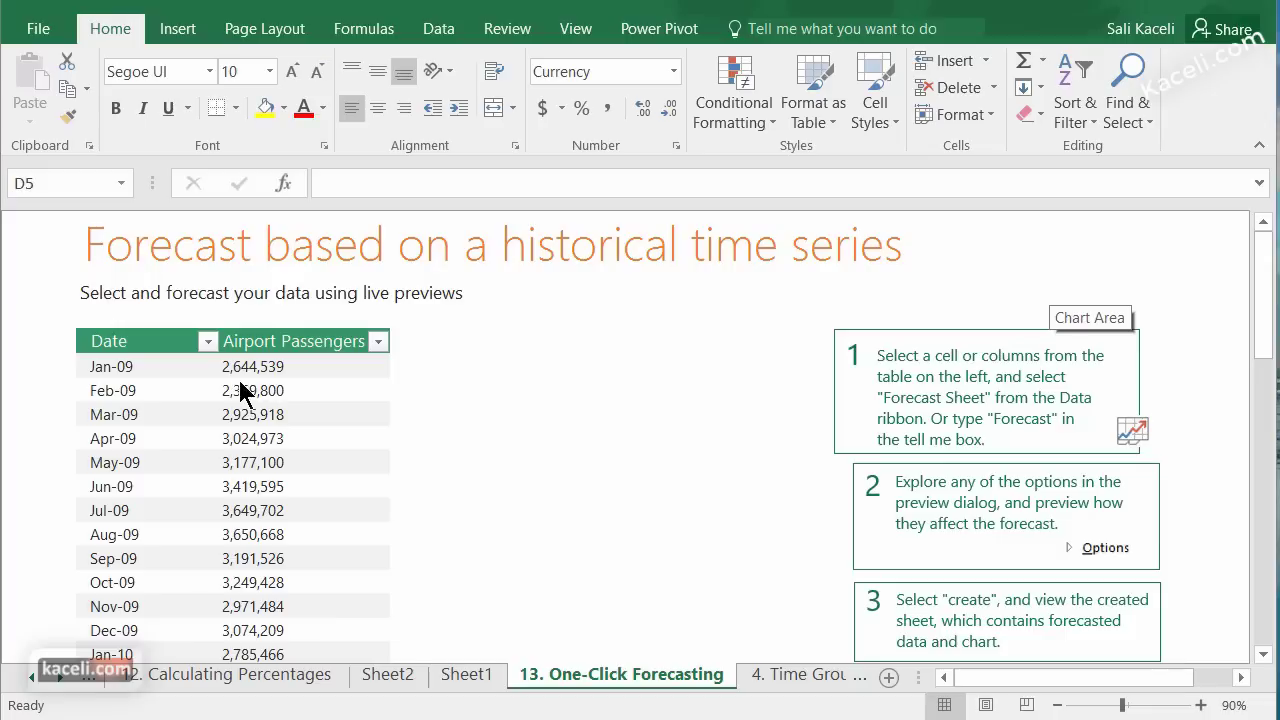
click(113, 343)
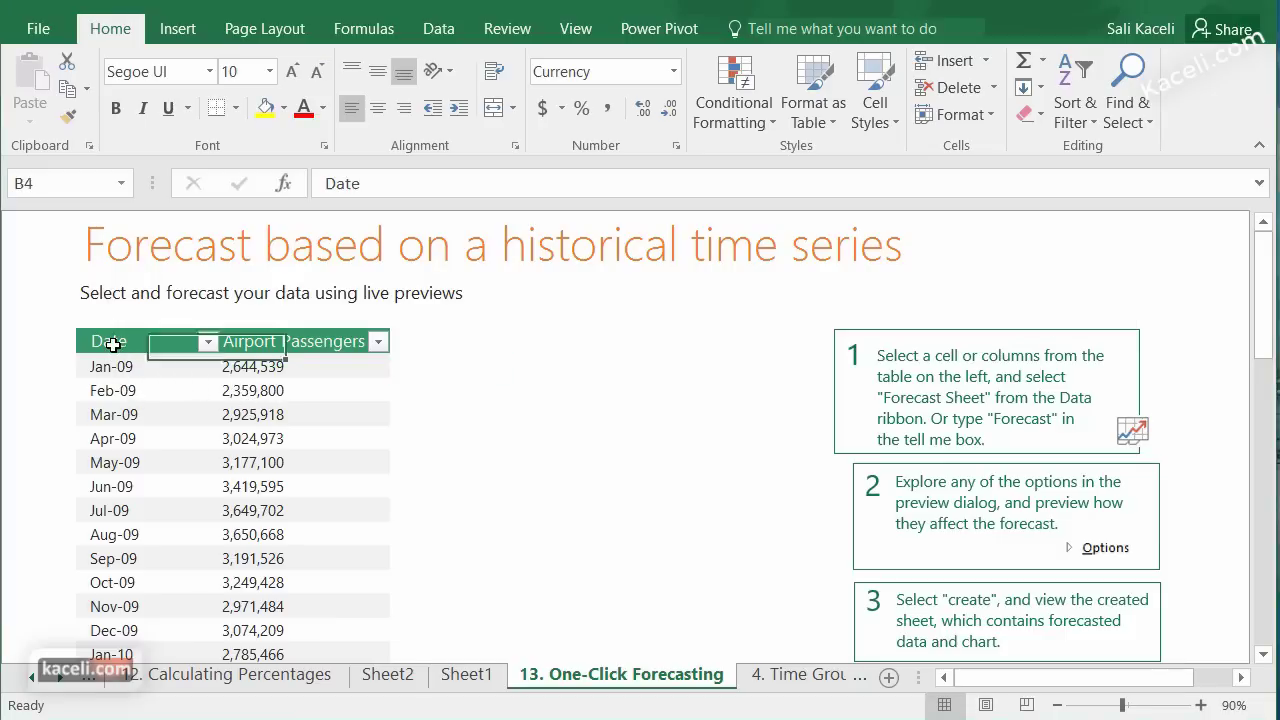
key(ctrl+shift+End)
scroll(1220, 488, up, 13)
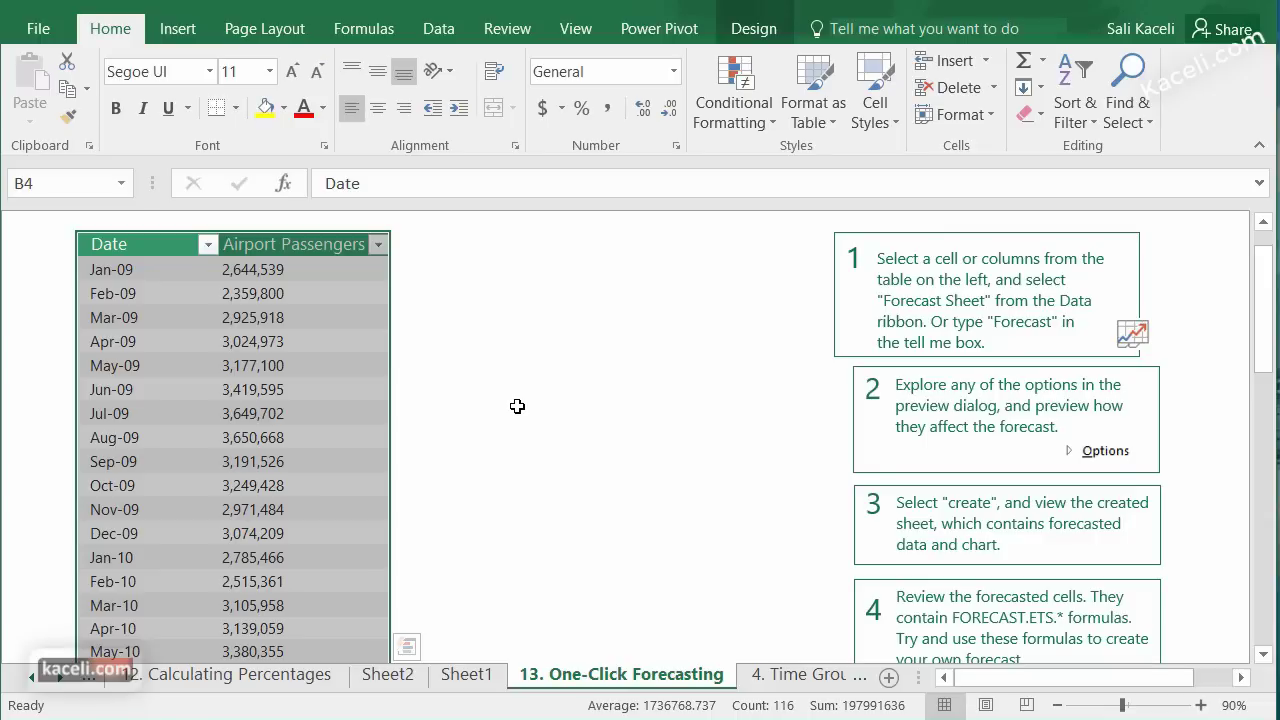
click(439, 29)
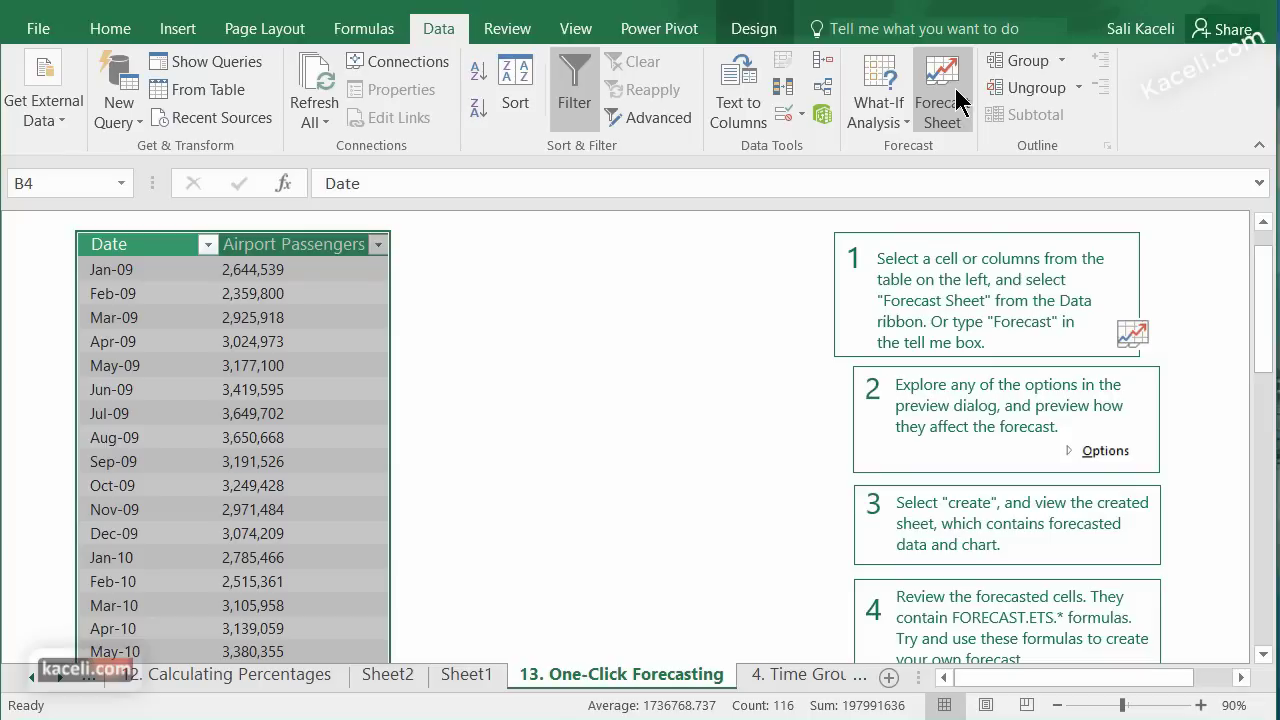
click(943, 74)
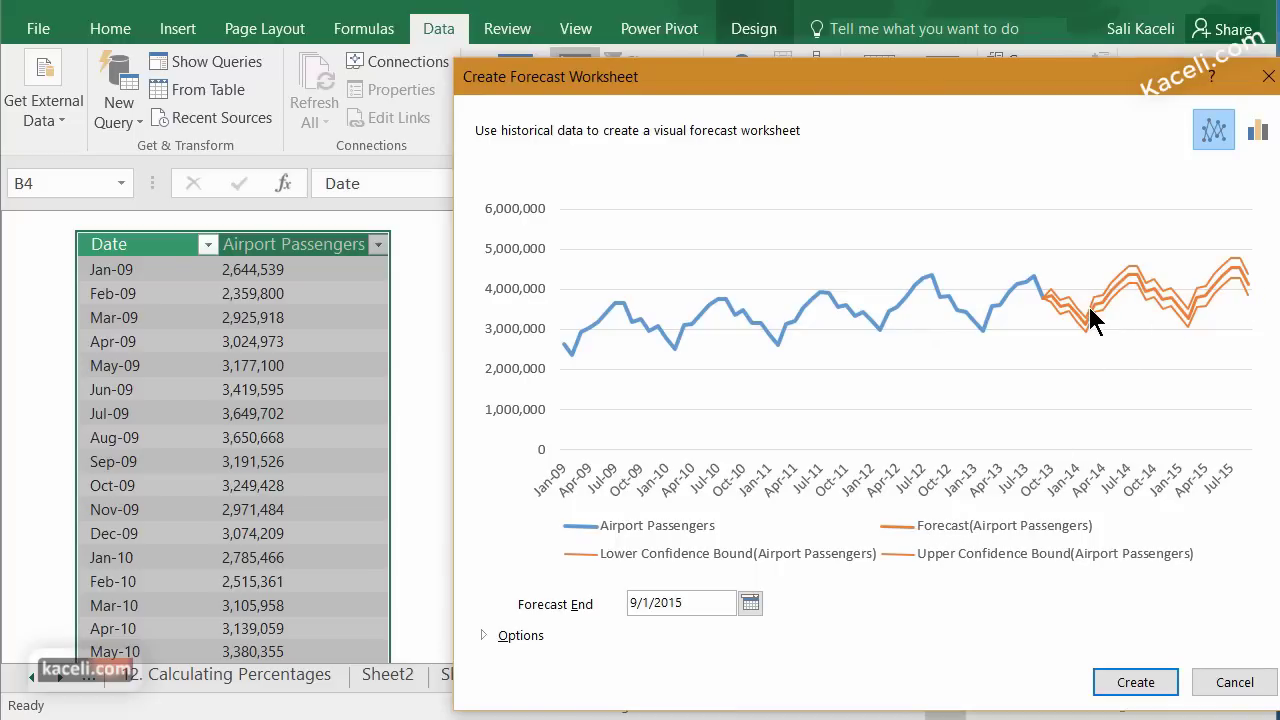
- Change the forecast start date to 9/1/2015 and create the forecast worksheet
click(515, 635)
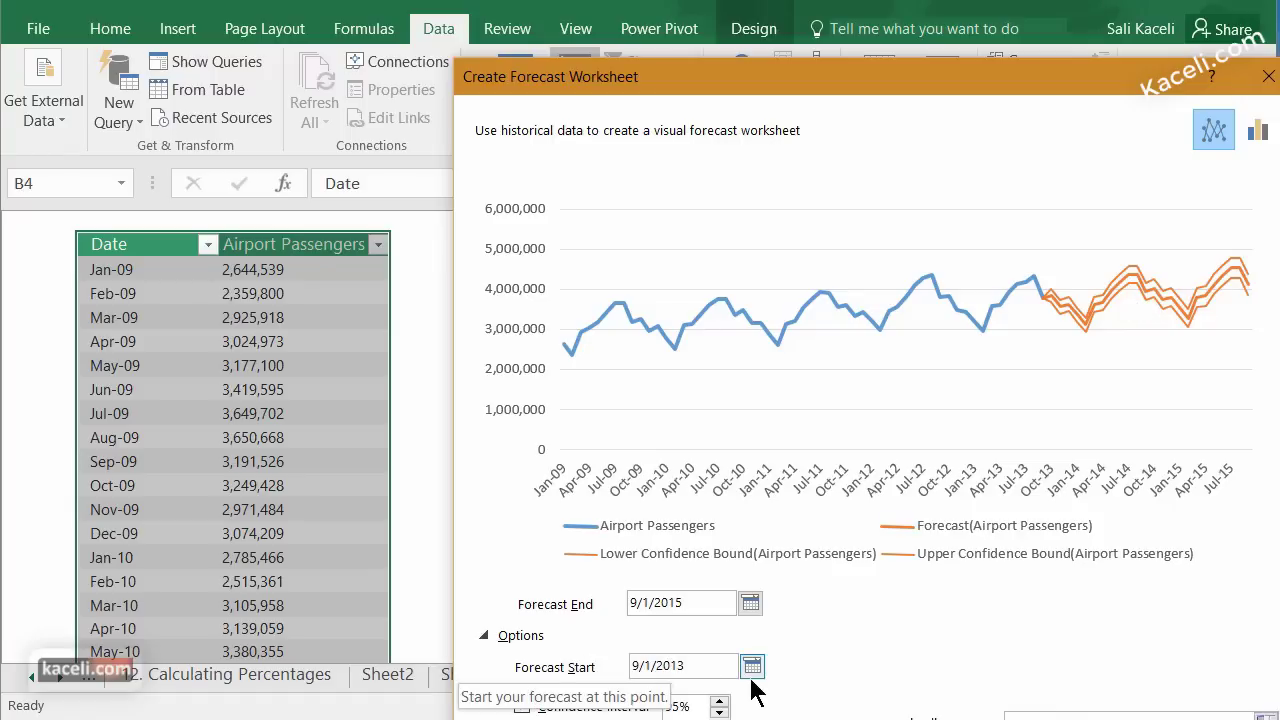
click(688, 665)
key(BackSpace)
text(5)
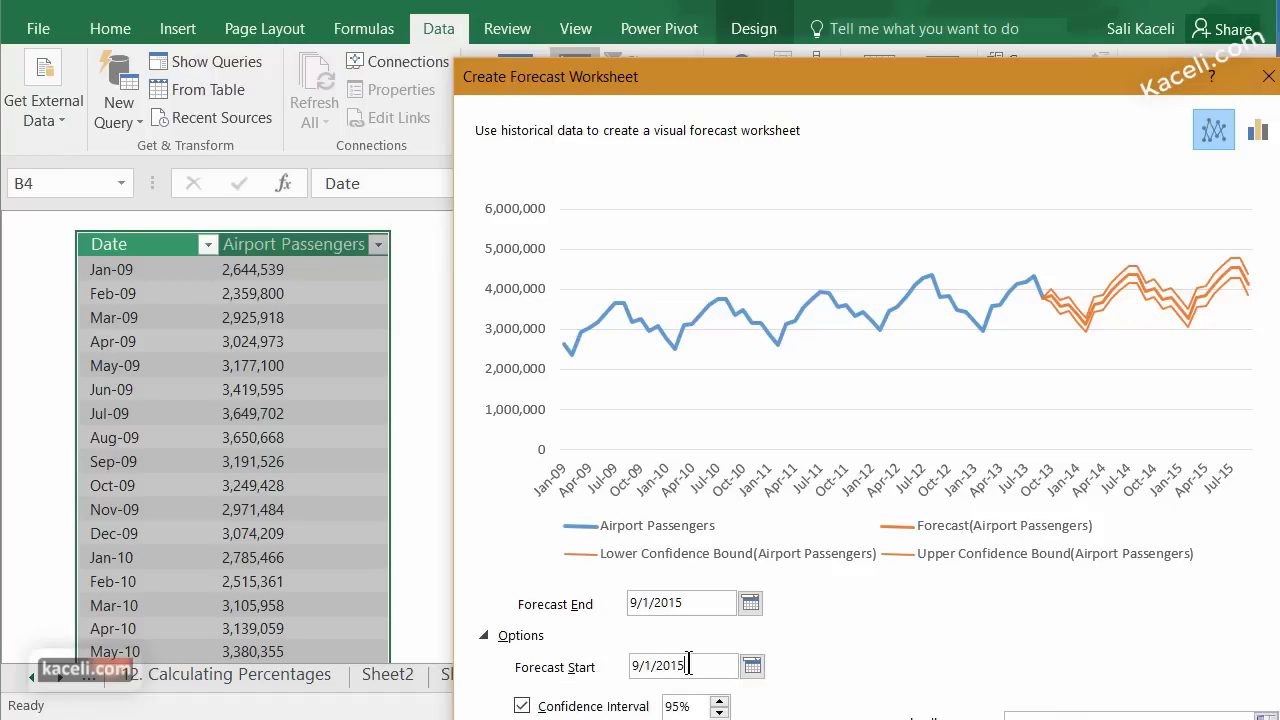
key(Return)
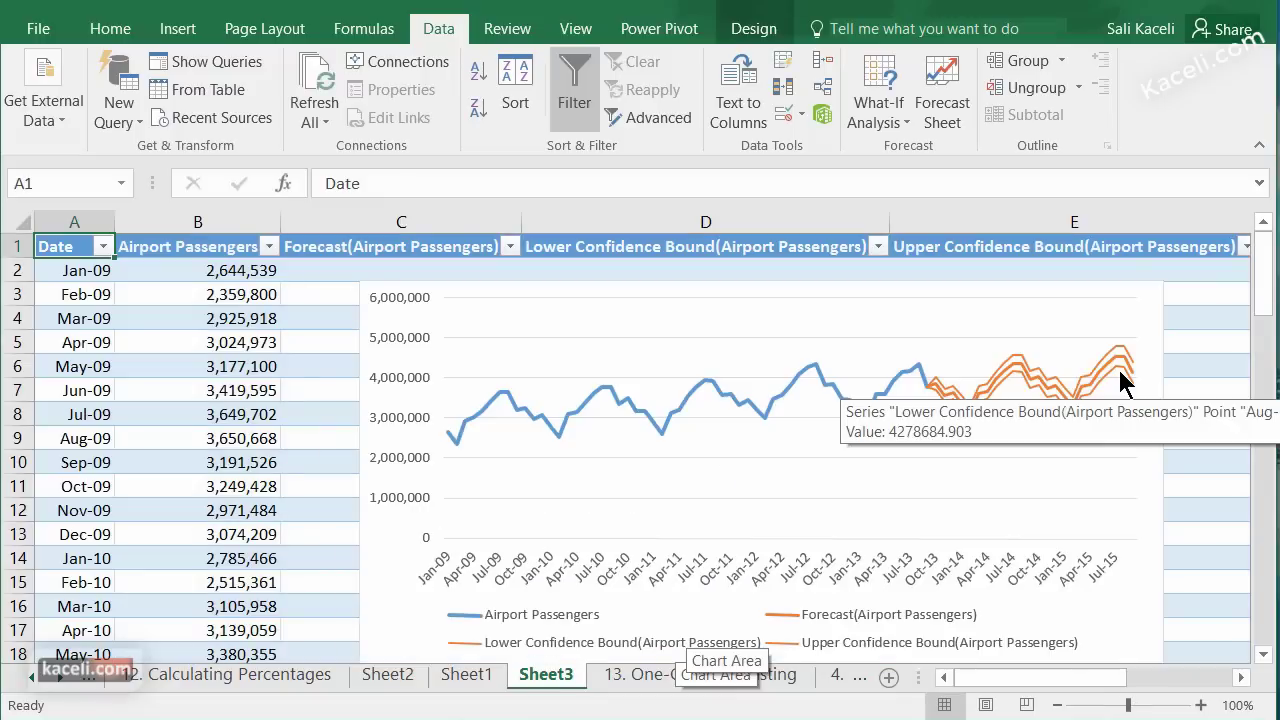
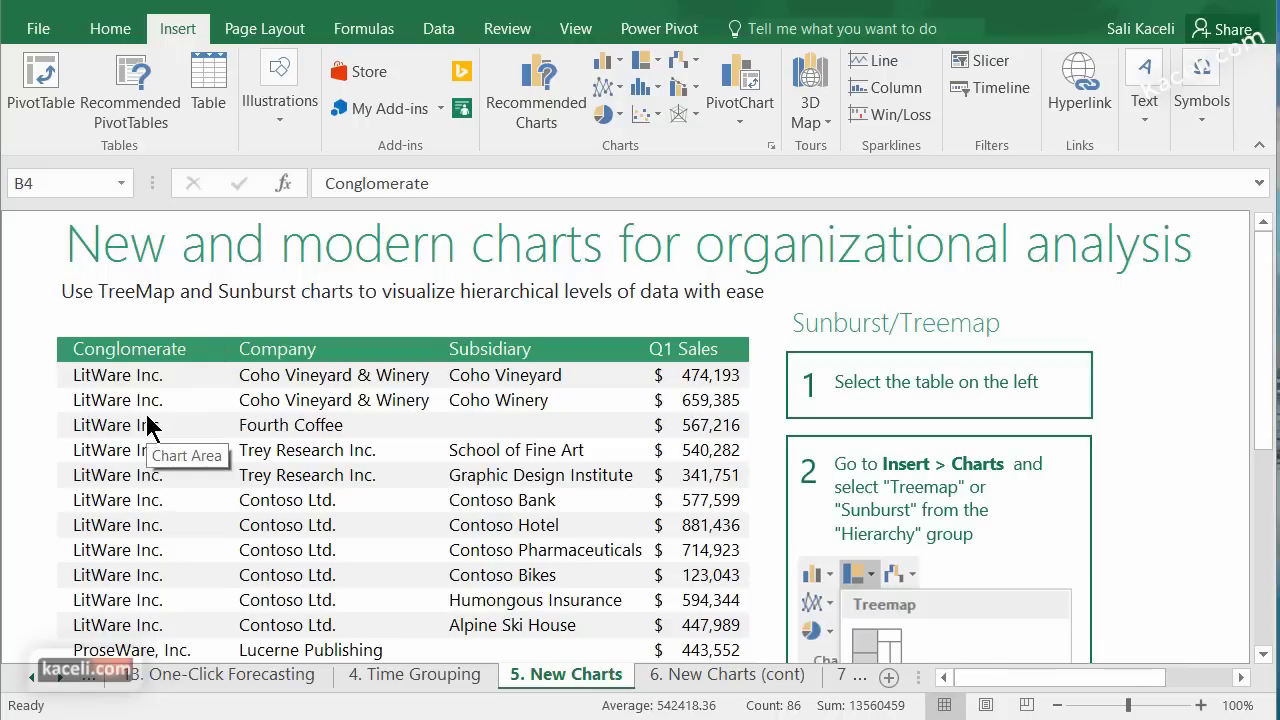
- Select the Conglomerate sales table and open the Hierarchy chart list on the Insert tab
click(94, 360)
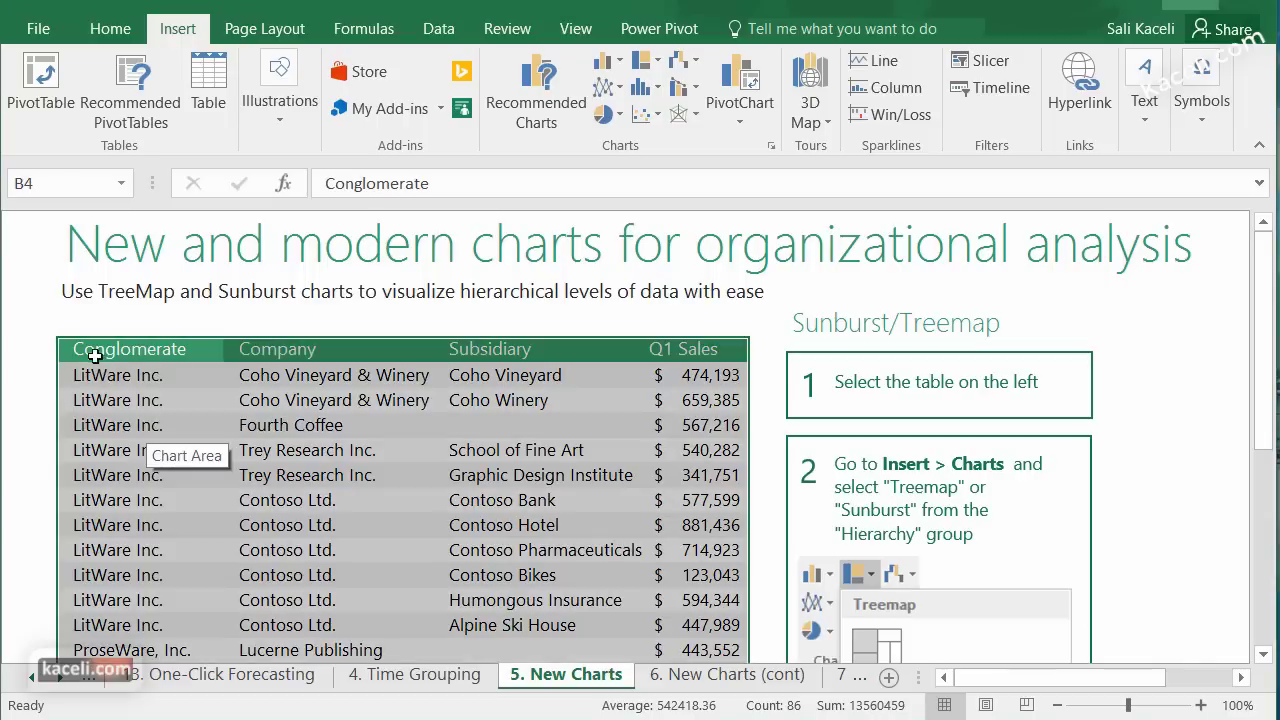
scroll(437, 467, down, 5)
scroll(437, 467, down, 2)
scroll(437, 466, up, 6)
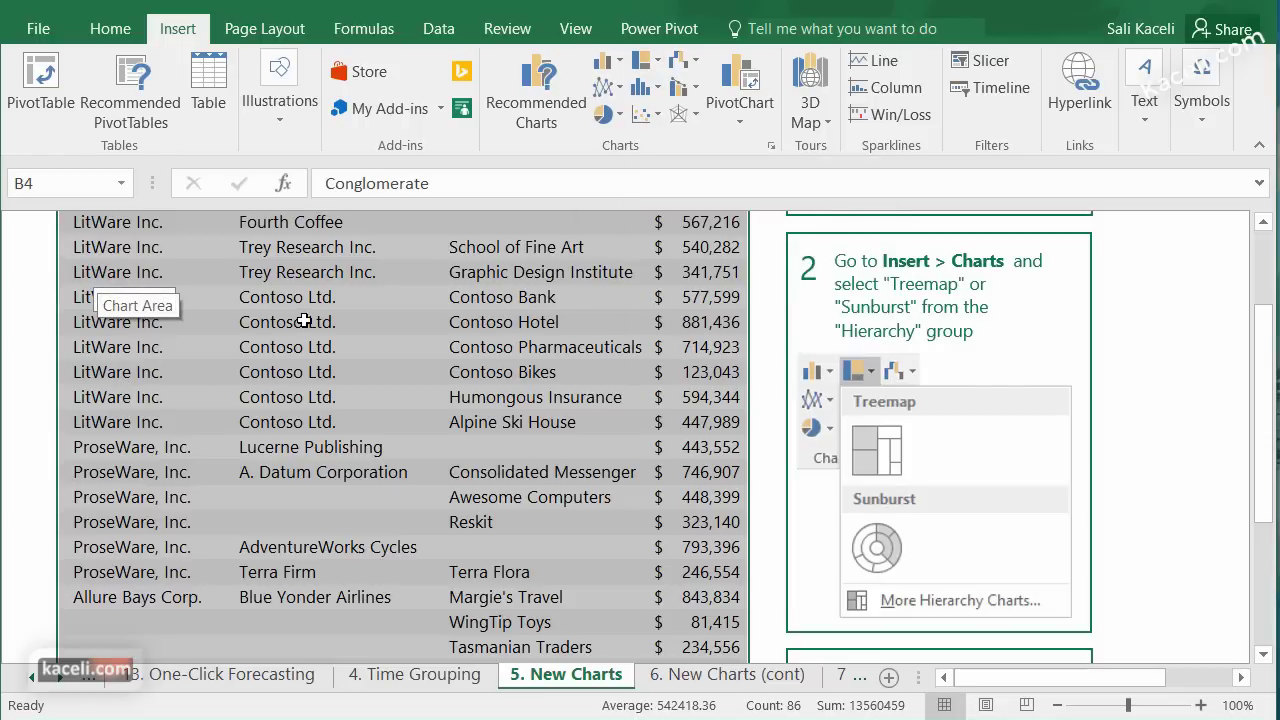
click(657, 63)
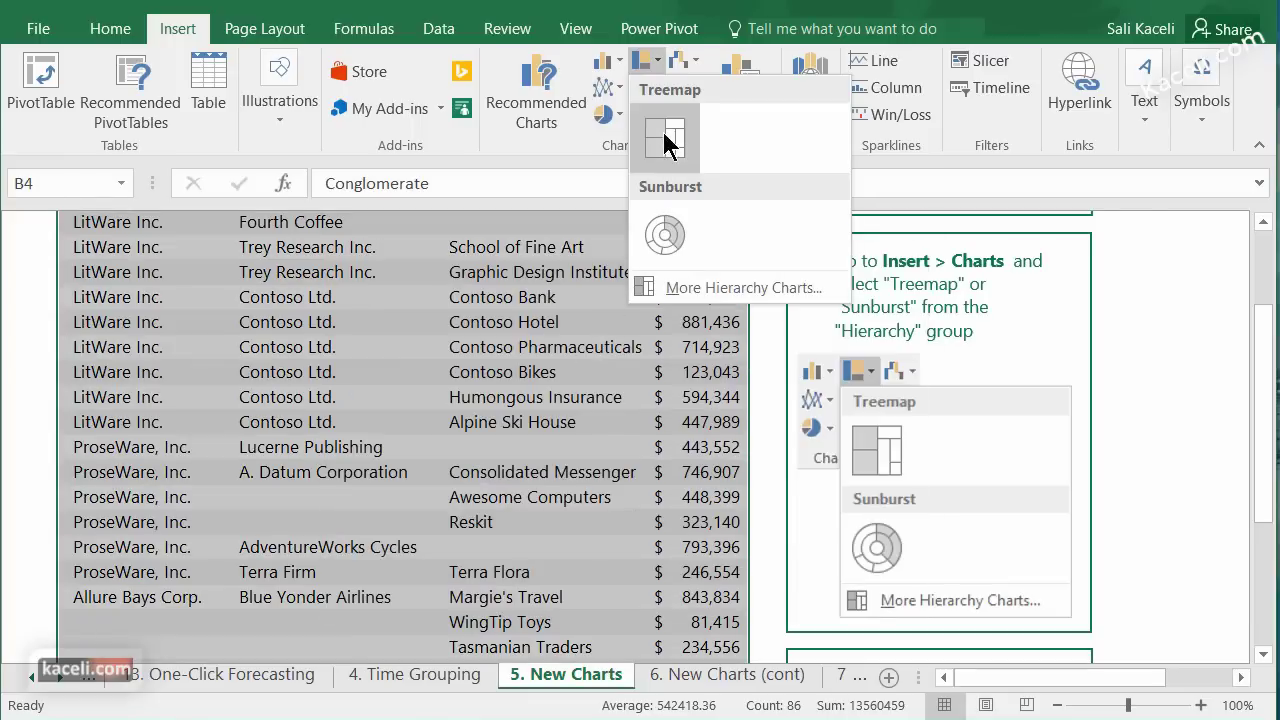
- Insert a Treemap of the Conglomerate data, try Chart Style 2, then undo both changes
click(666, 140)
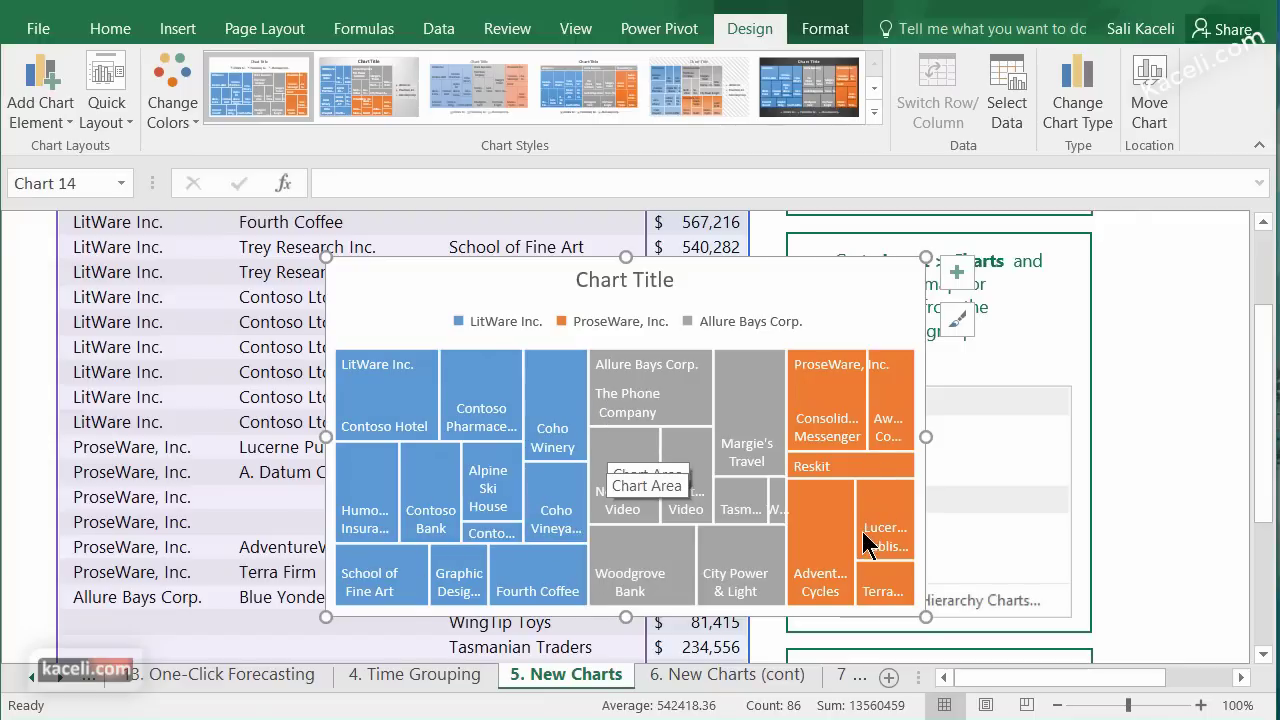
mouse_move(863, 533)
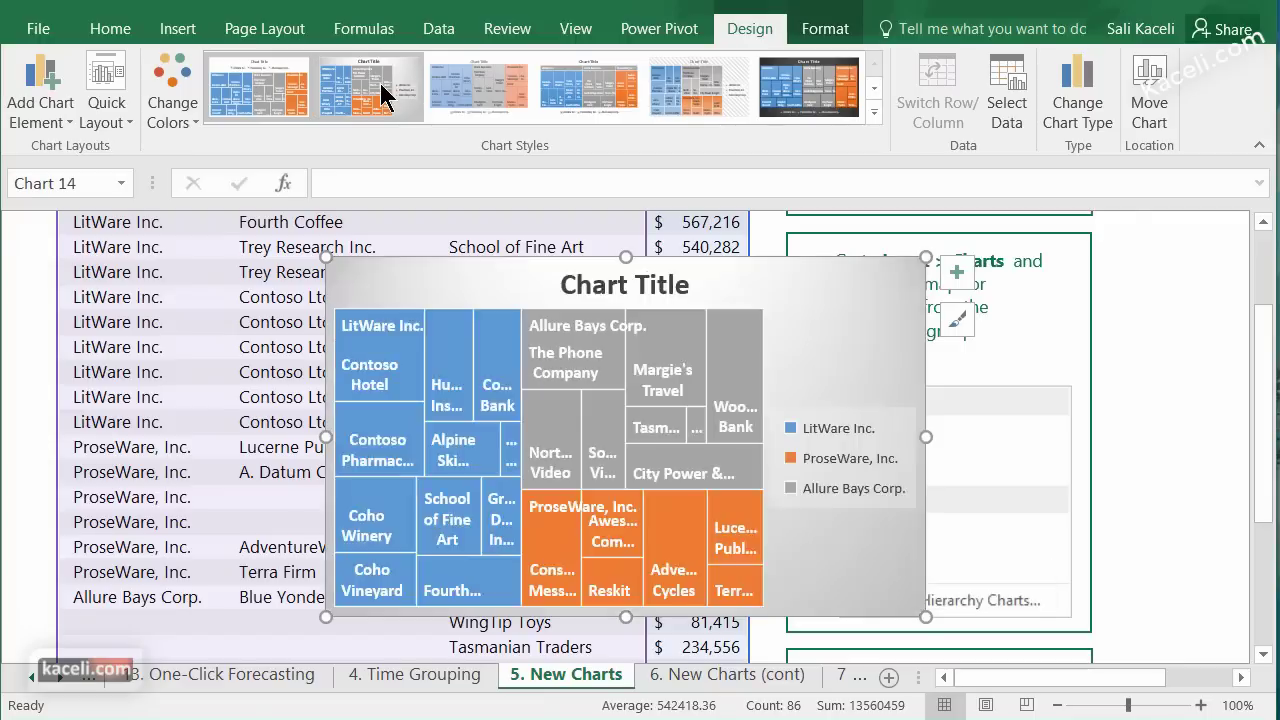
click(380, 83)
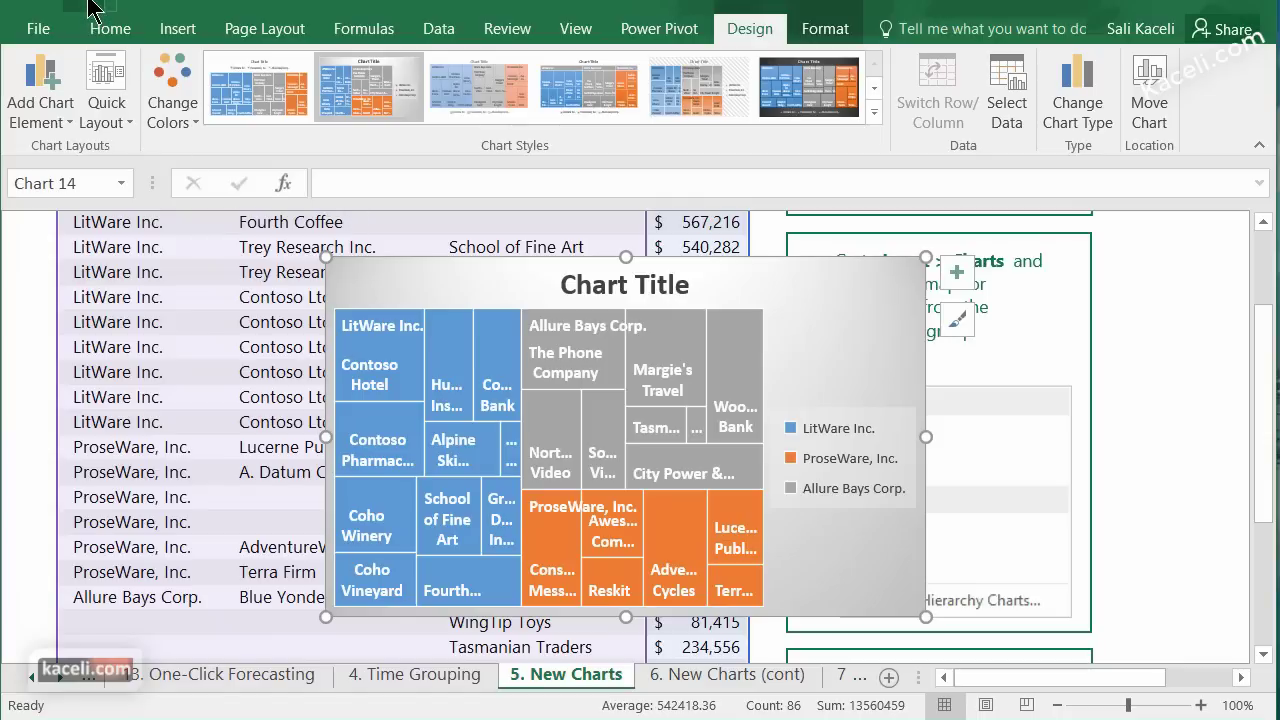
key(ctrl+z)
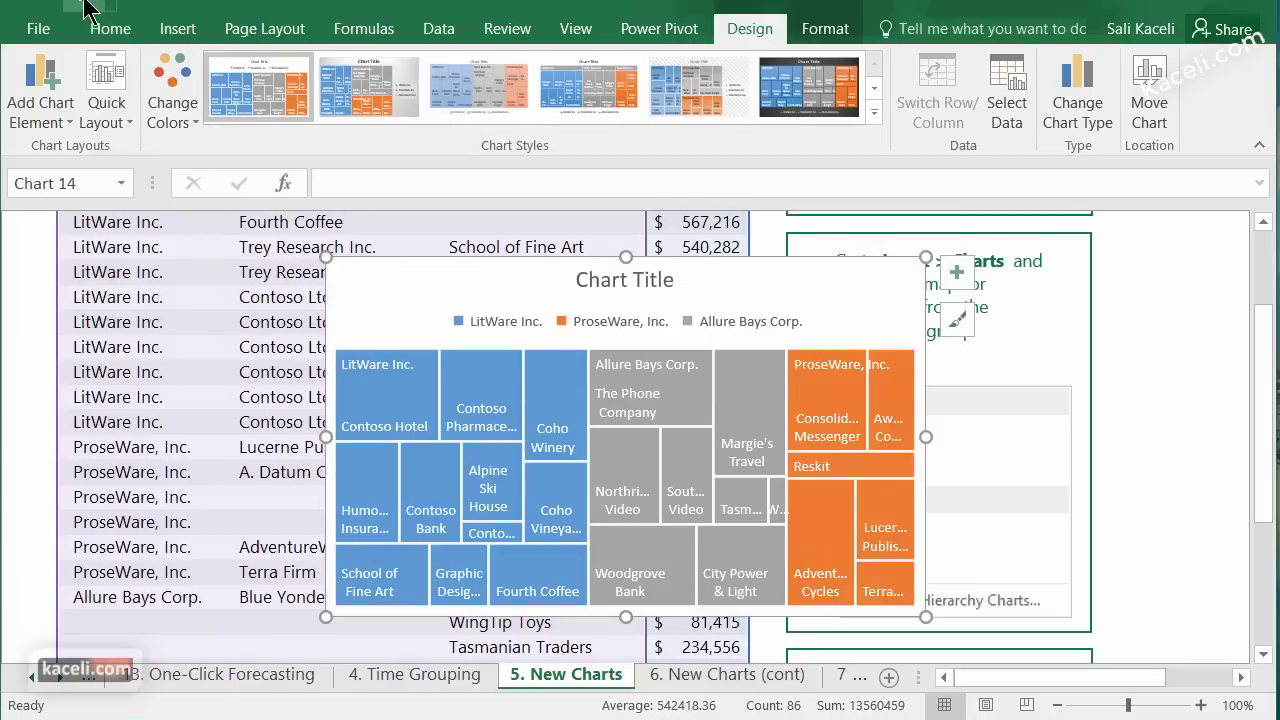
key(ctrl+z)
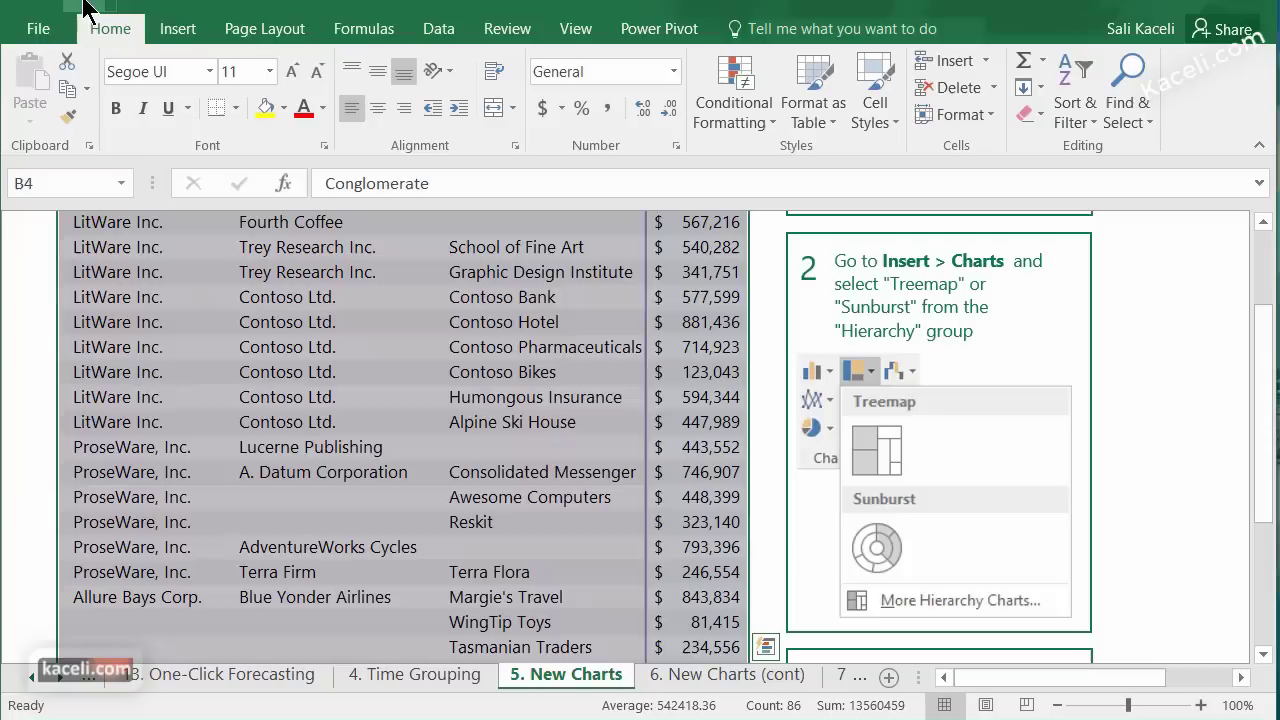
- Insert a Sunburst chart of the Conglomerate data from the Hierarchy chart list
click(170, 31)
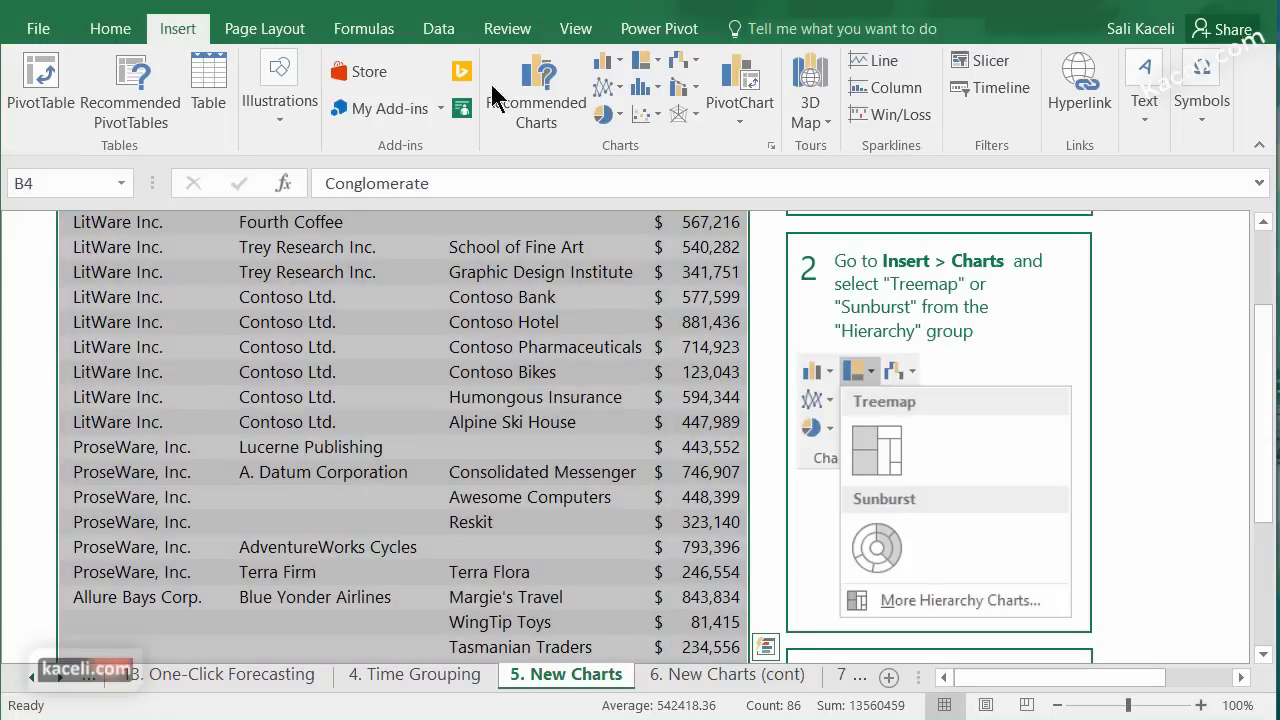
click(668, 63)
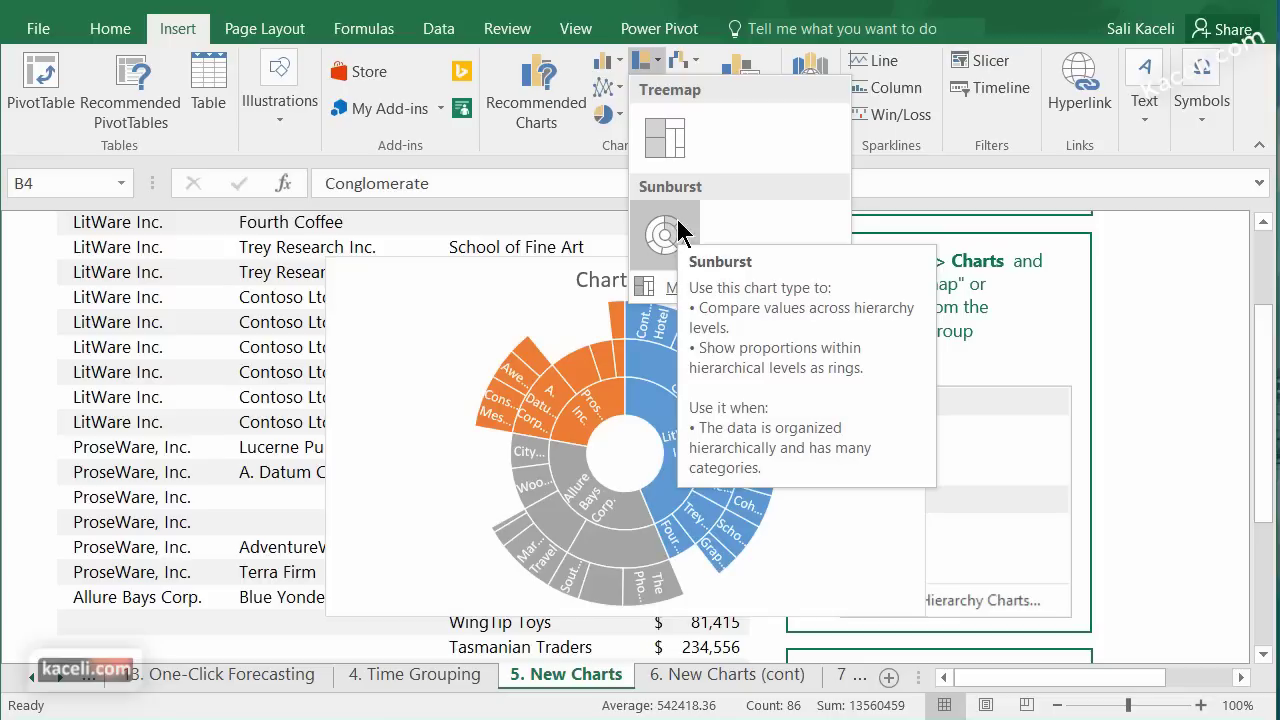
click(677, 221)
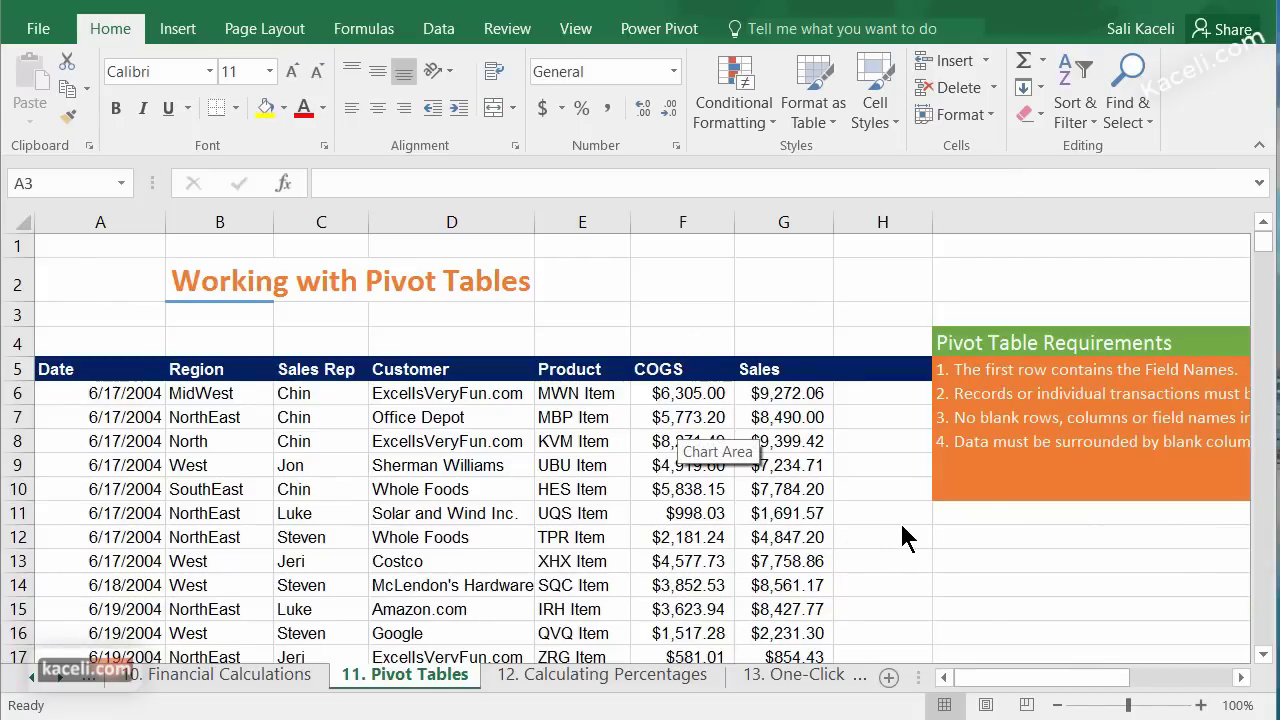
- Narrow column H beside the sales data by dragging its header border left
scroll(593, 465, down, 2)
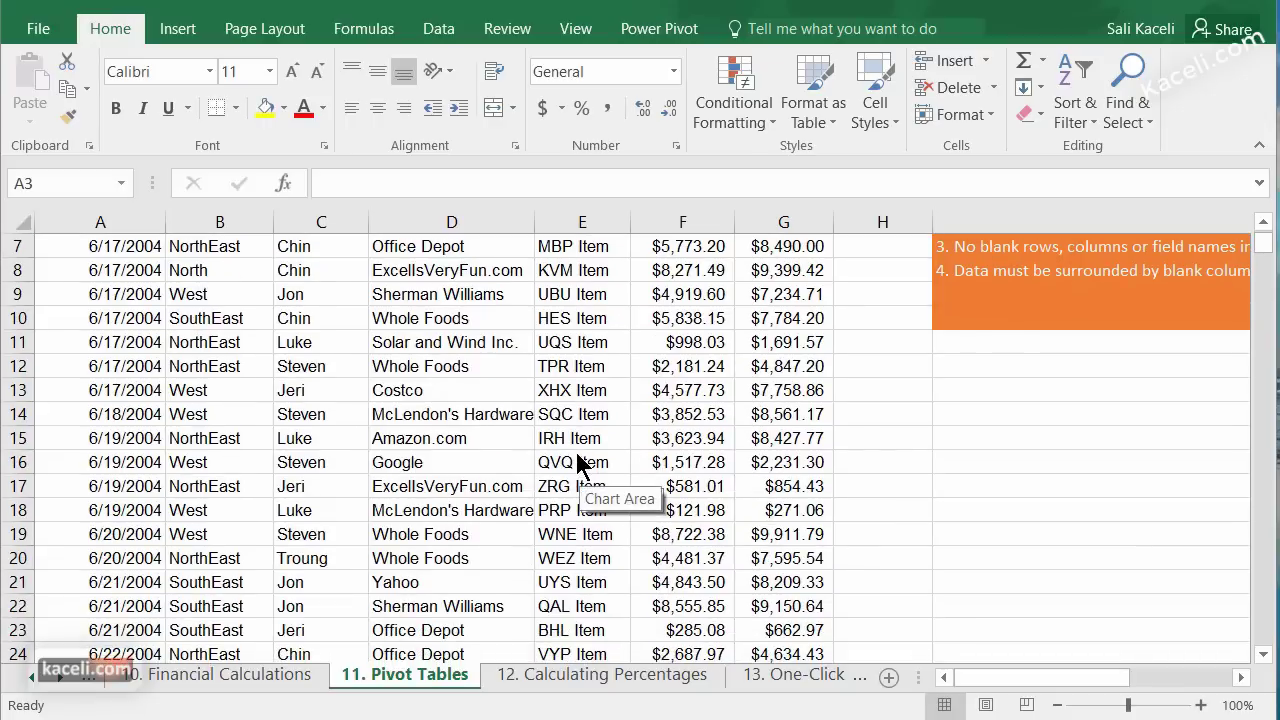
scroll(560, 466, up, 1)
scroll(549, 477, up, 1)
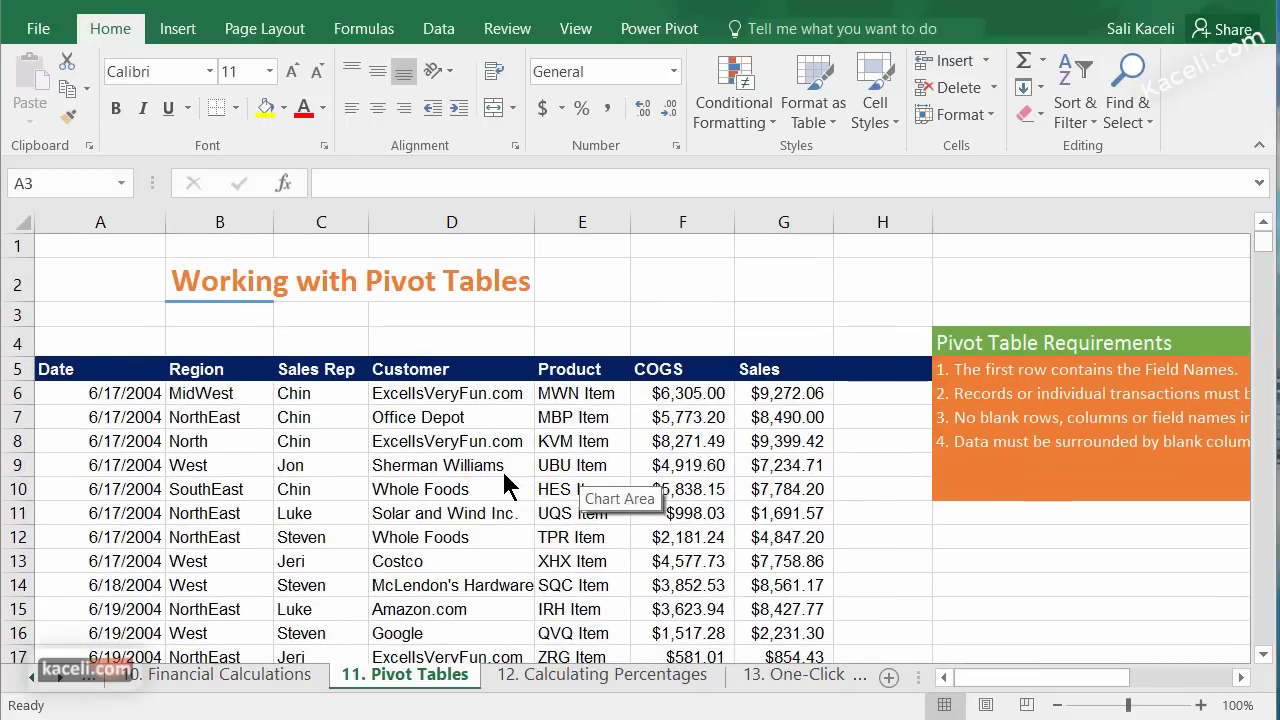
click(1040, 681)
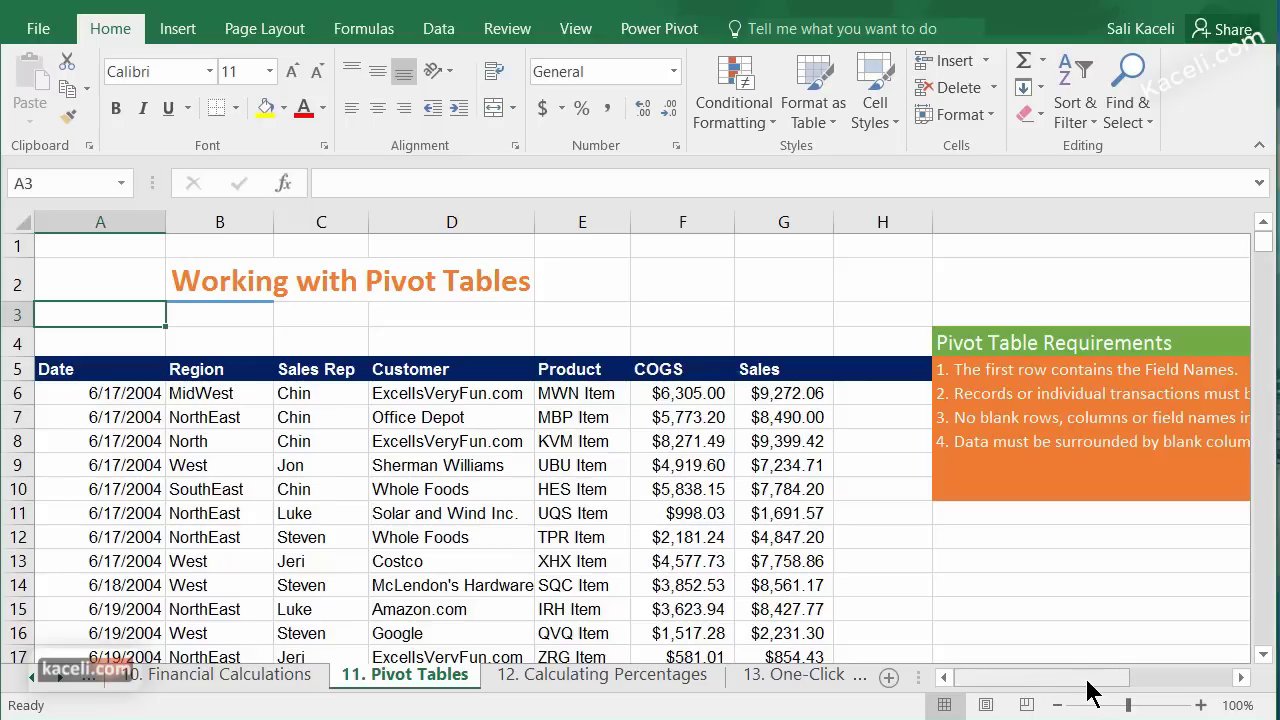
click(1241, 680)
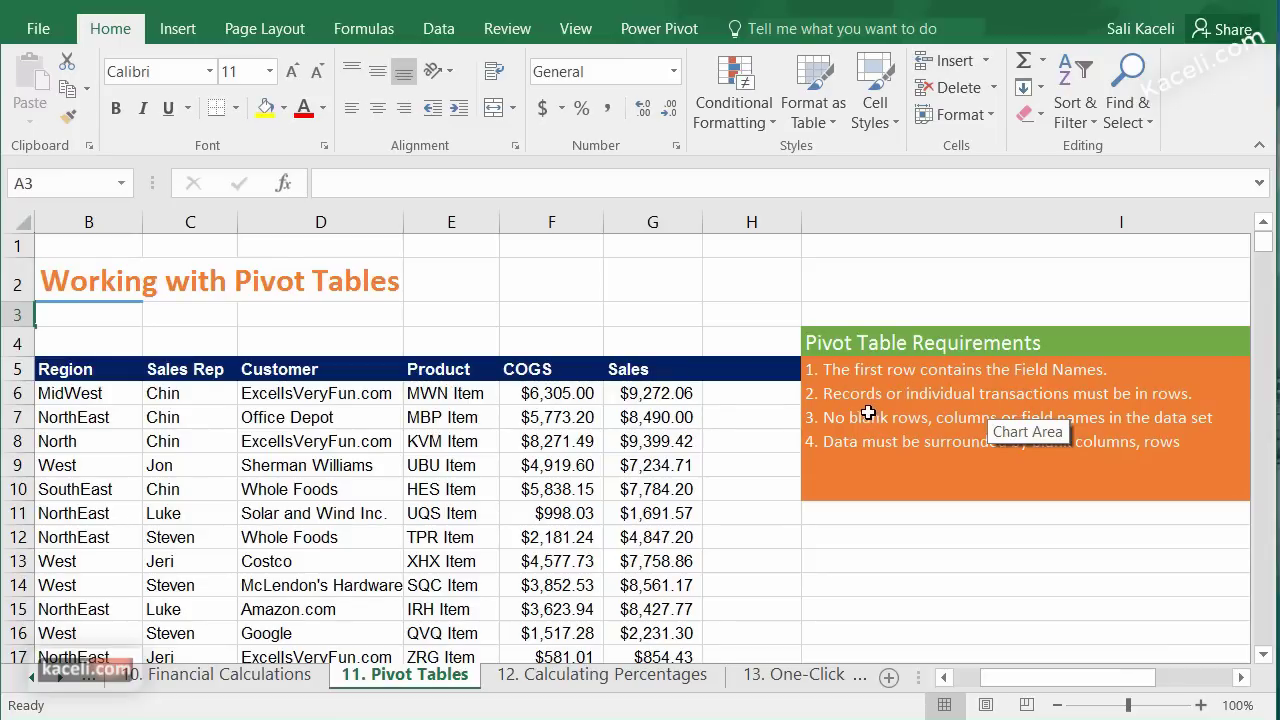
click(1068, 541)
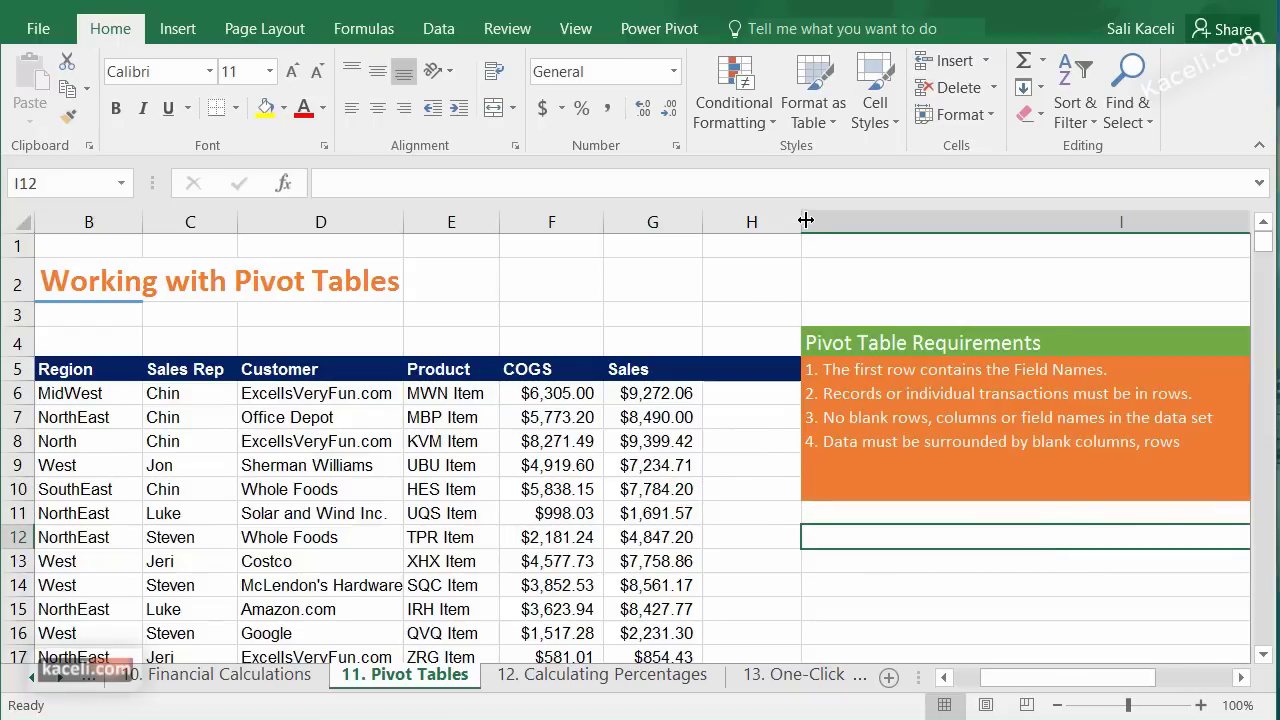
drag(801, 221, 758, 218)
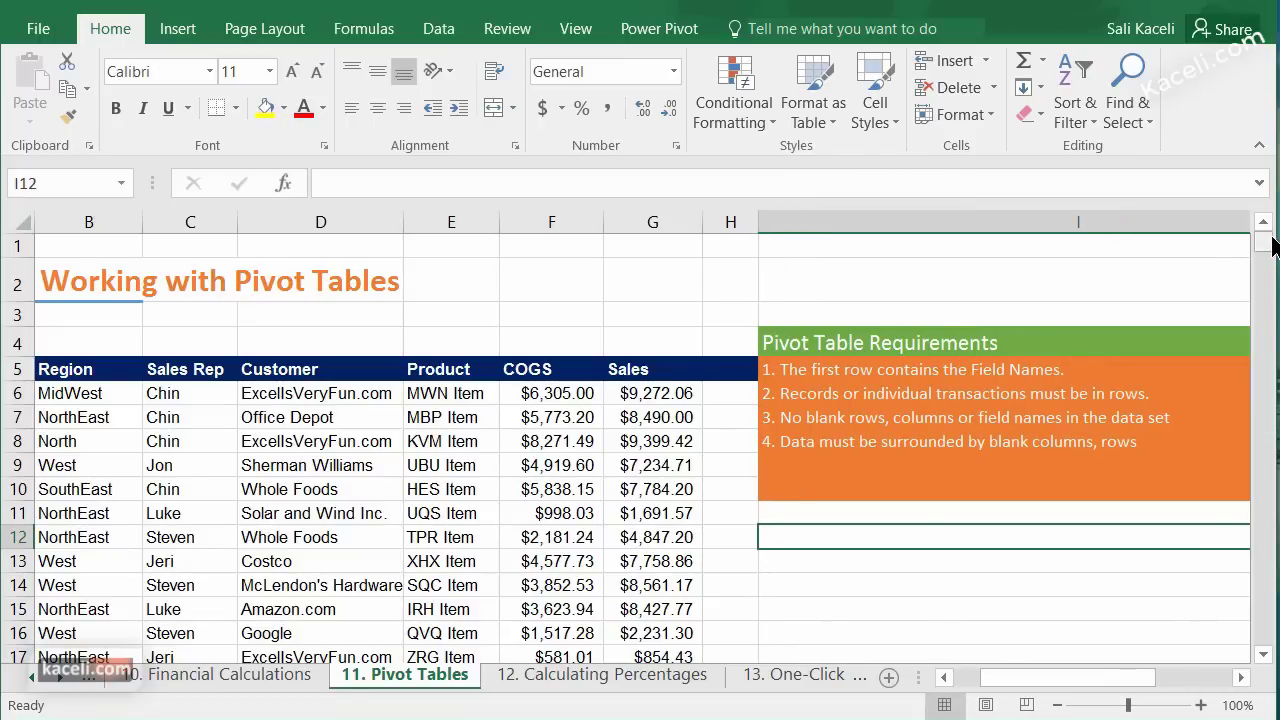
mouse_move(1266, 242)
mouse_down()
mouse_move(1276, 398)
mouse_move(1274, 242)
mouse_up()
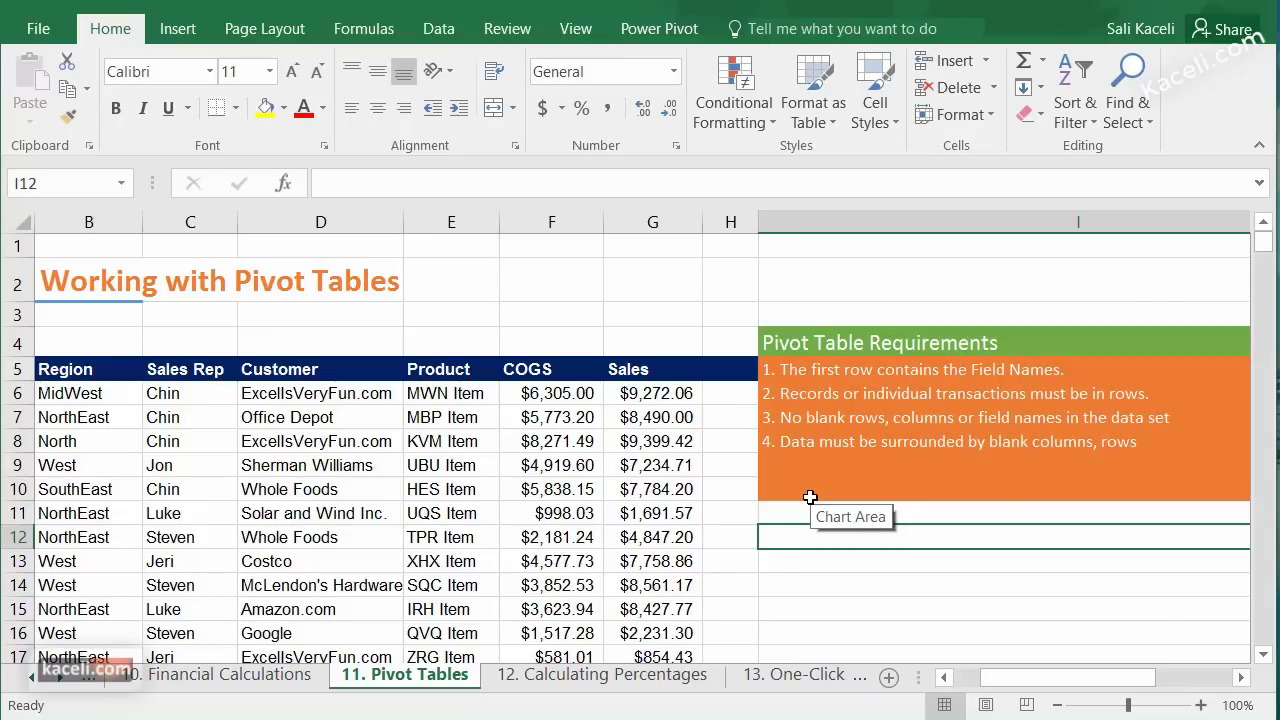
- Select the whole sales data range A5:G2004 with Ctrl+A from cell G2004
click(141, 345)
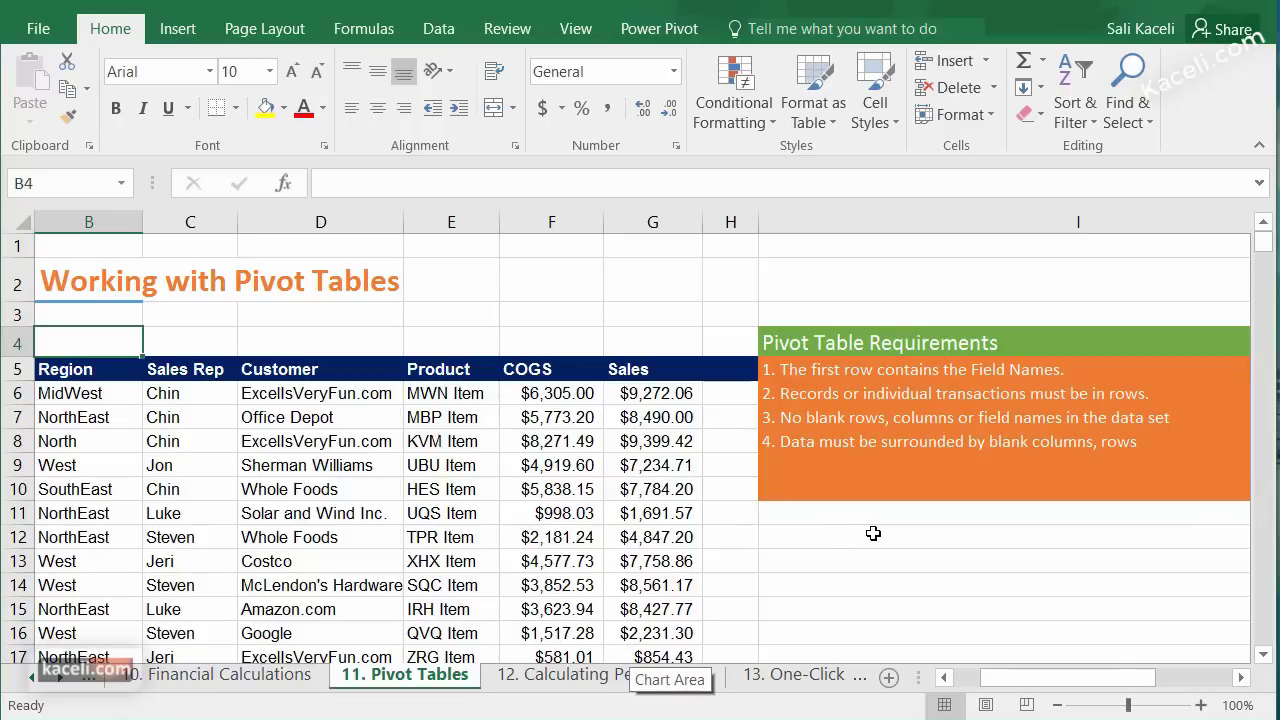
scroll(407, 430, down, 2)
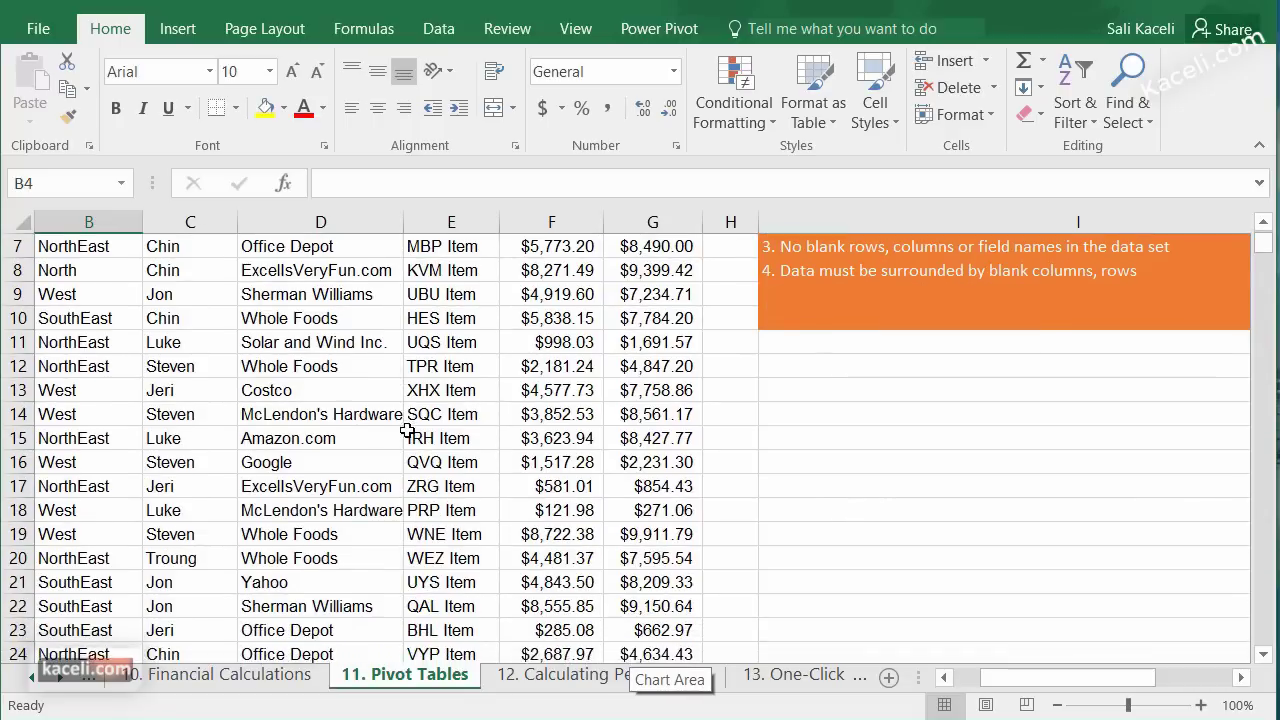
scroll(177, 414, up, 2)
click(51, 366)
key(ctrl+shift+Right)
key(ctrl+shift+Down)
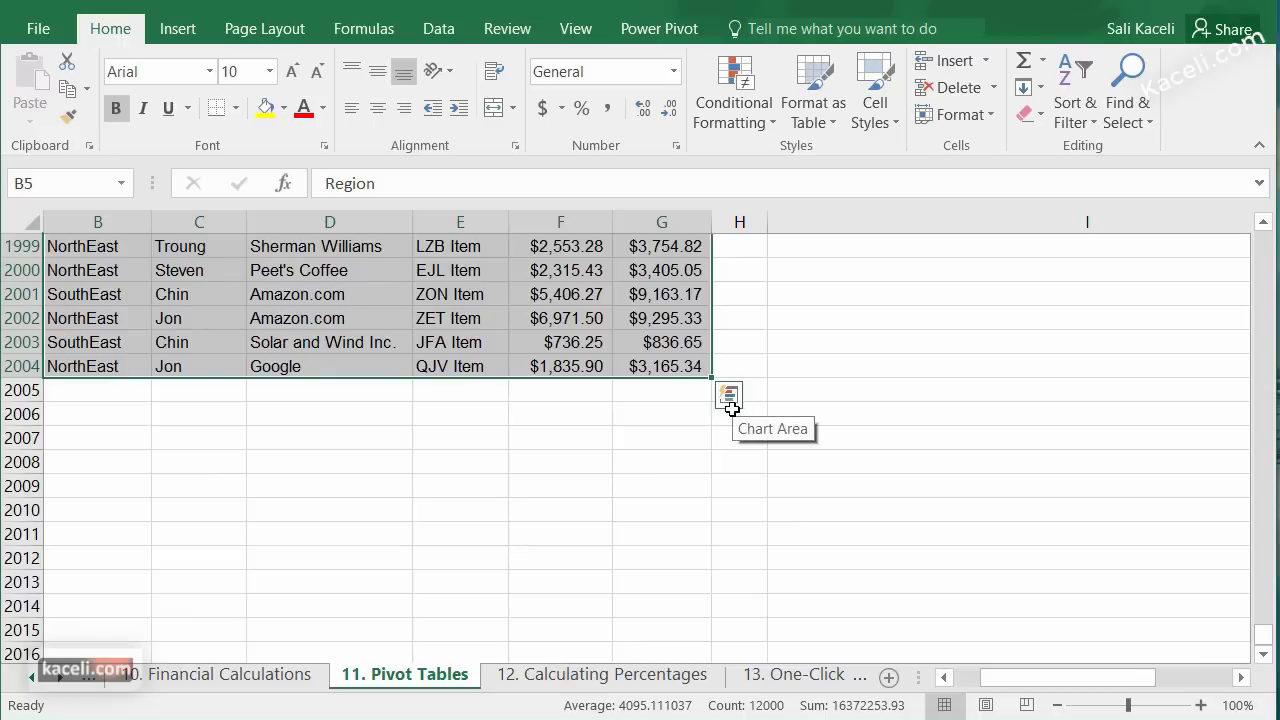
click(732, 409)
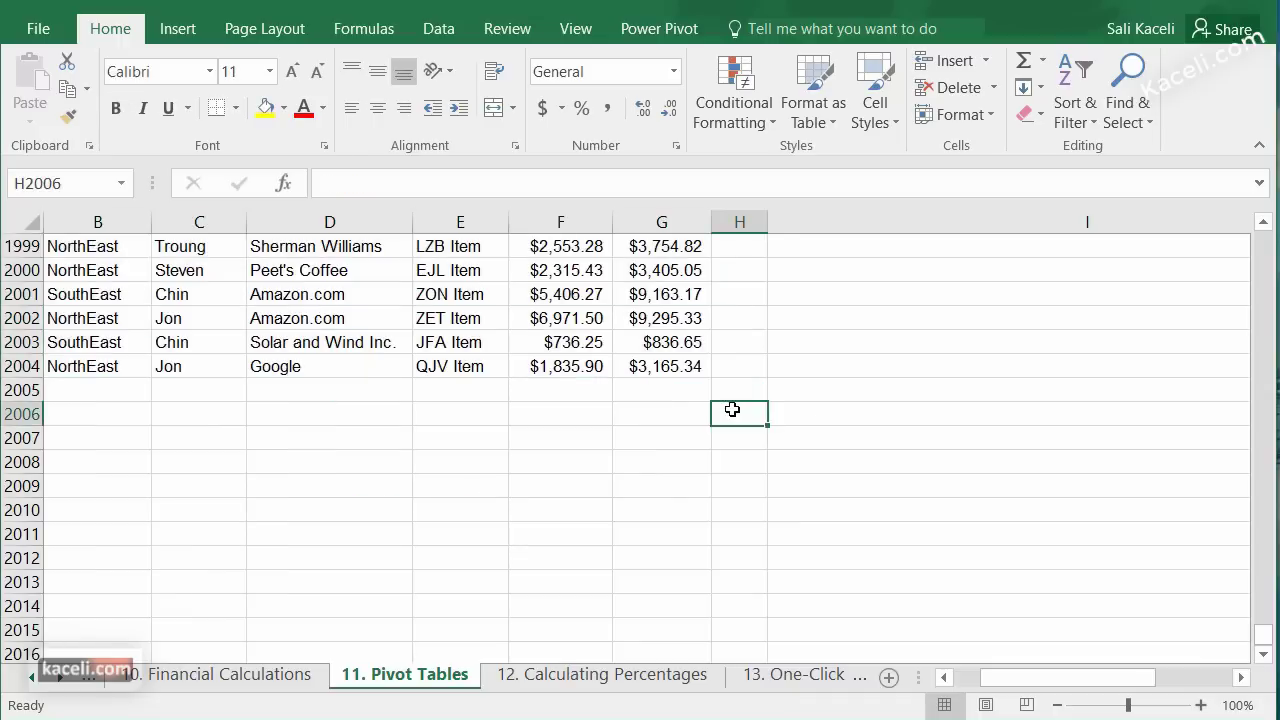
click(683, 366)
key(ctrl+a)
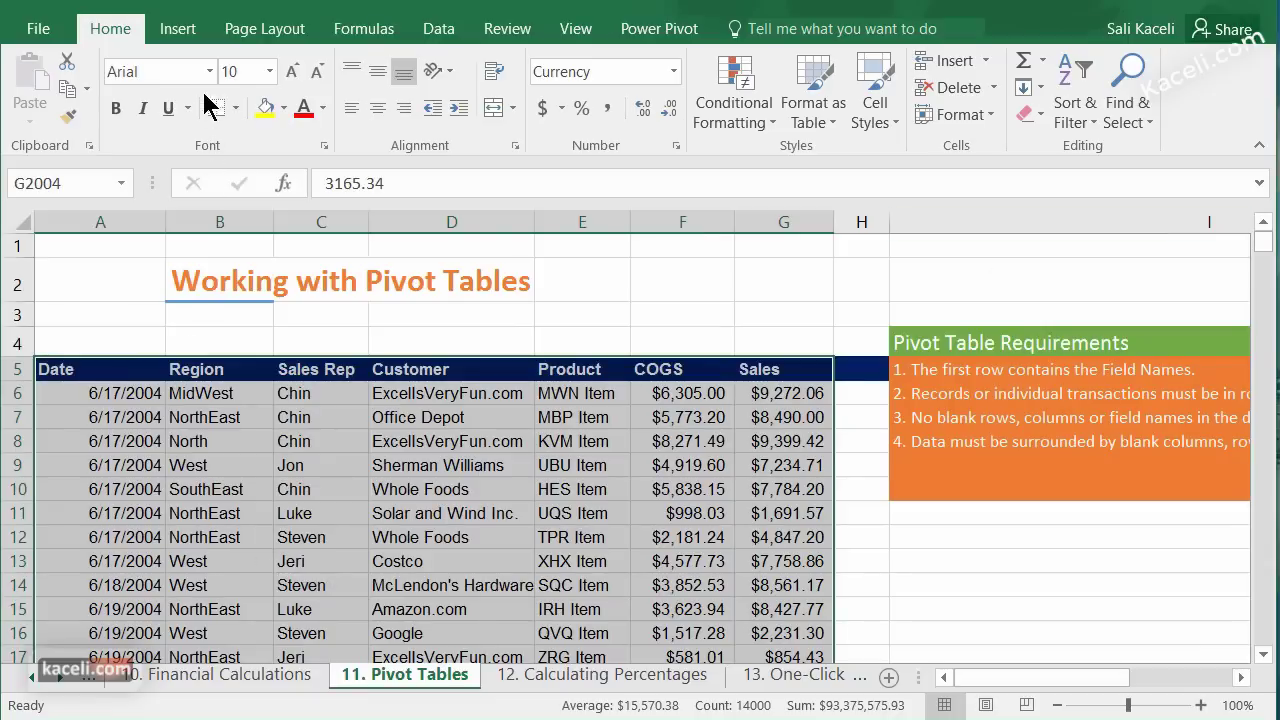
click(177, 30)
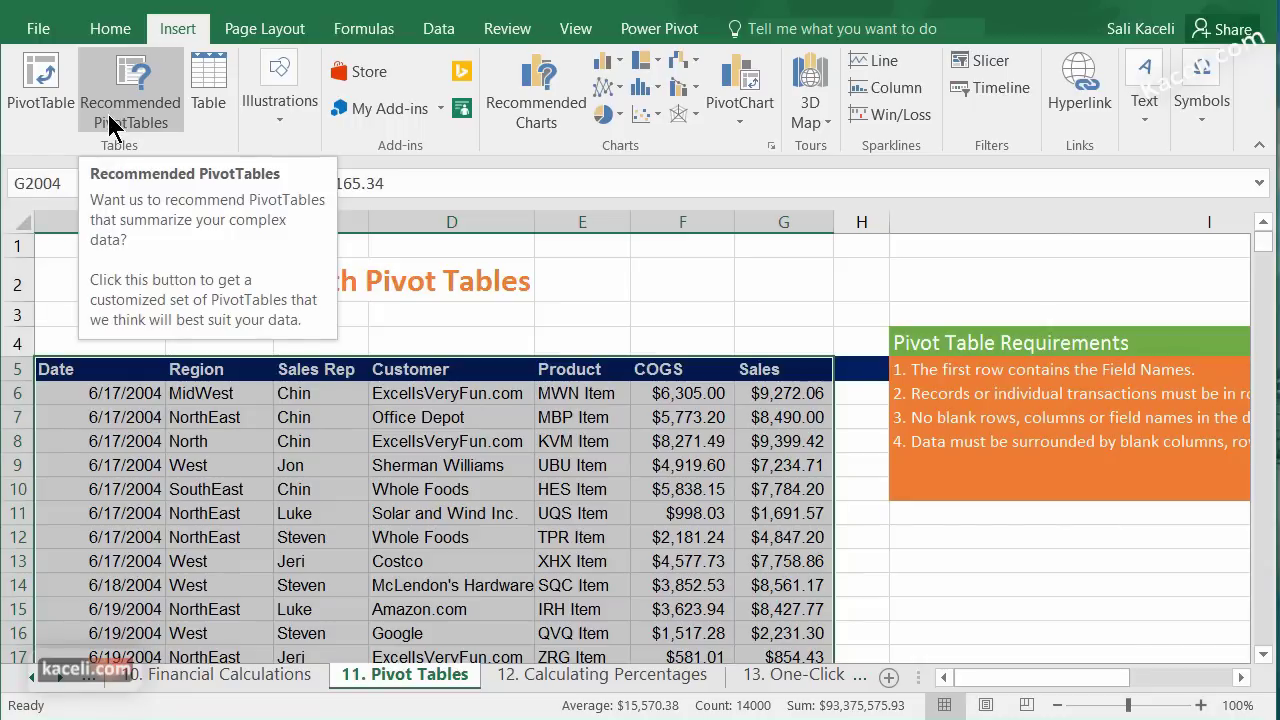
click(110, 118)
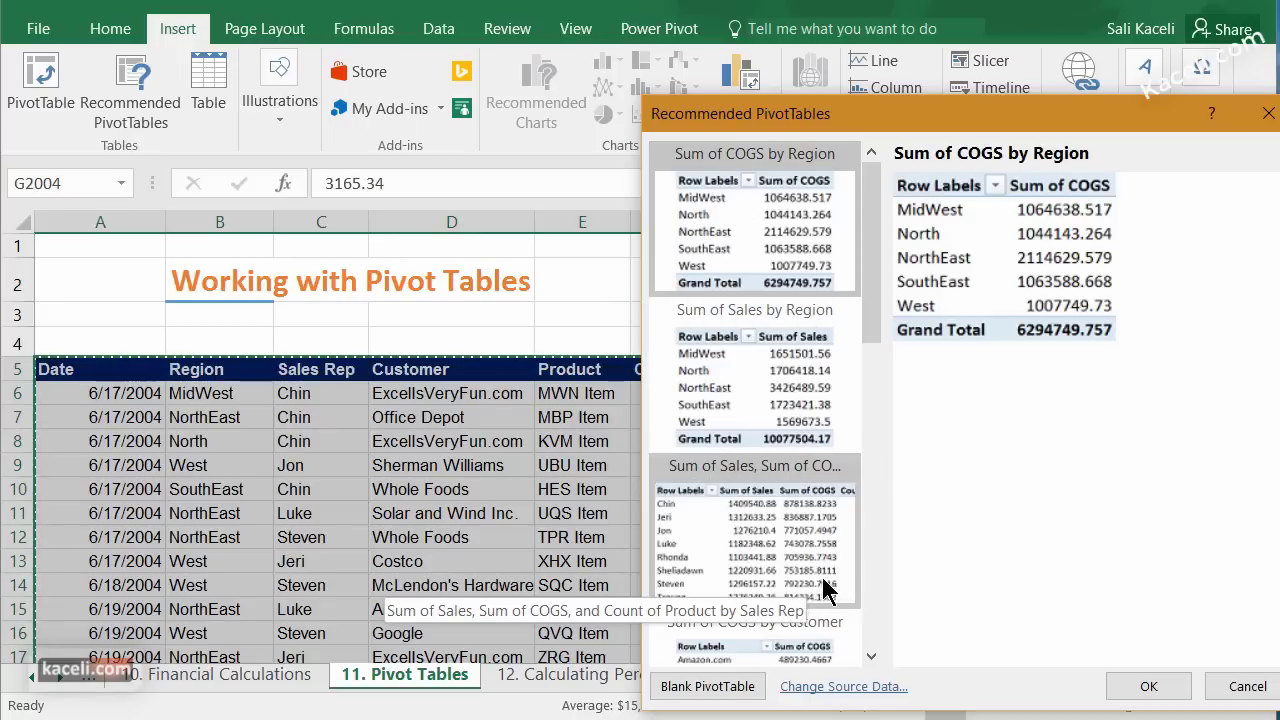
scroll(748, 578, down, 5)
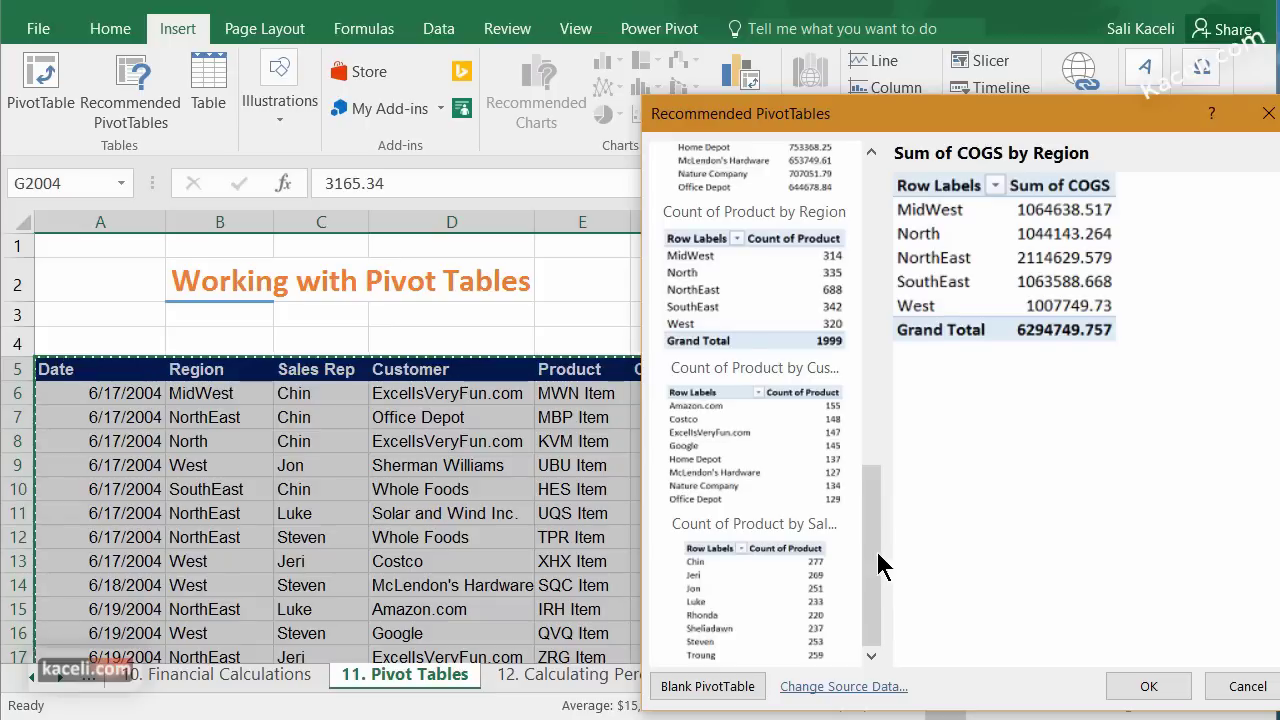
drag(875, 551, 884, 240)
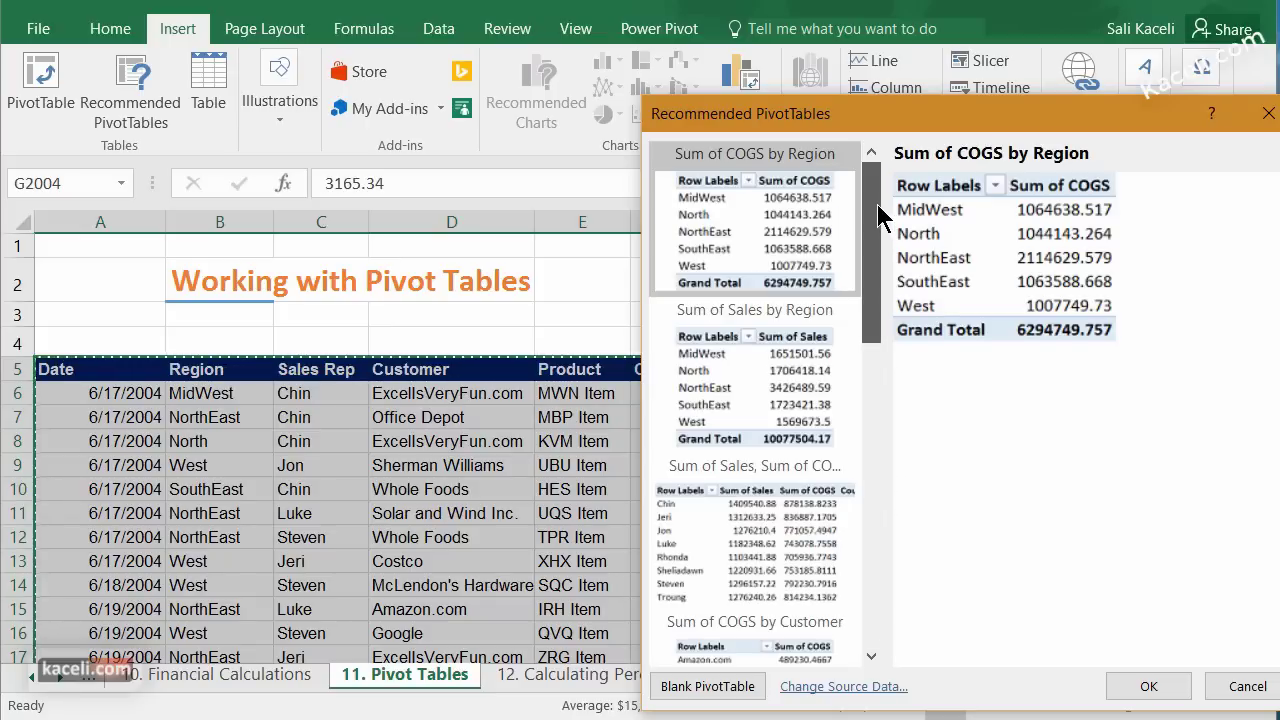
click(1240, 689)
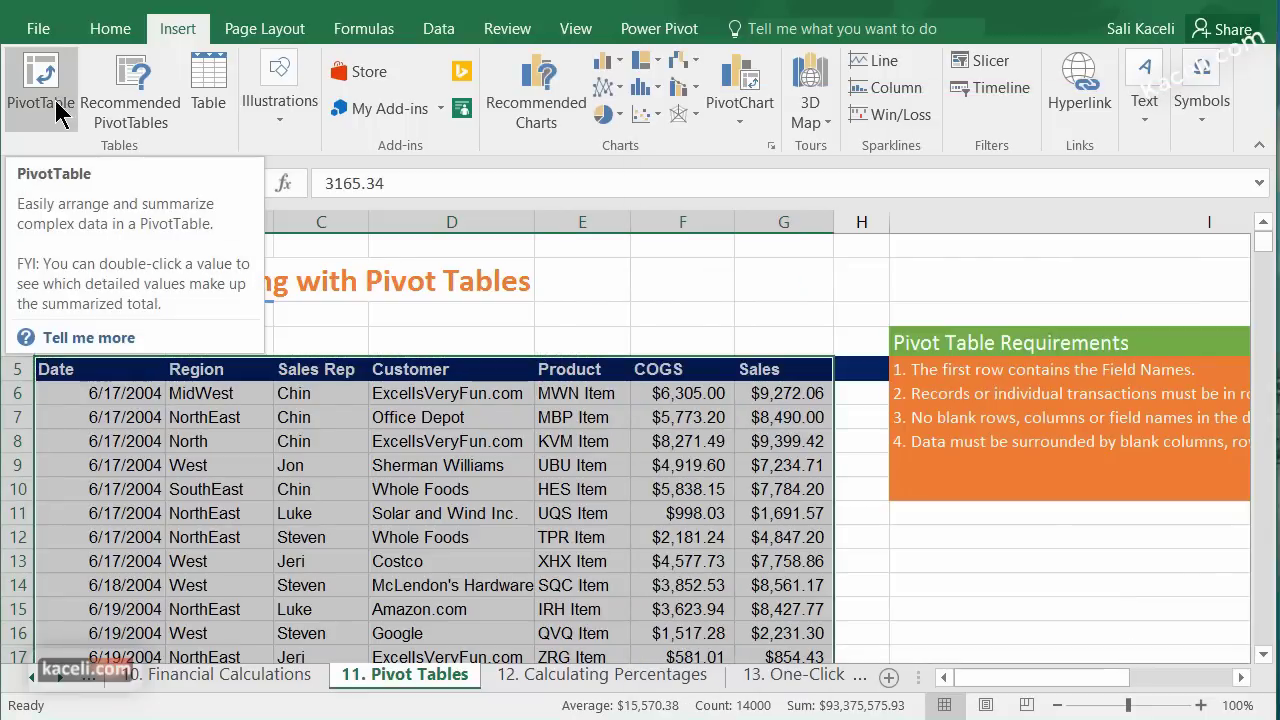
- Insert a PivotTable from range A5:G2004 on a new worksheet
click(55, 113)
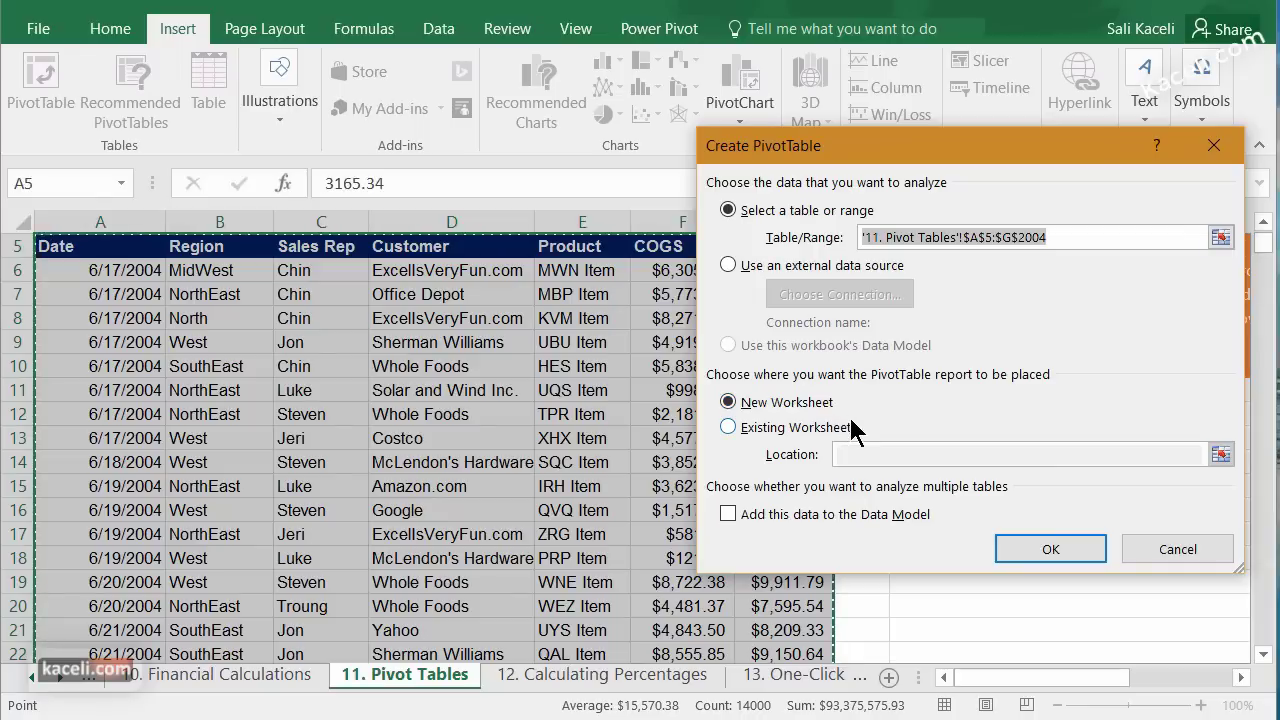
click(1050, 549)
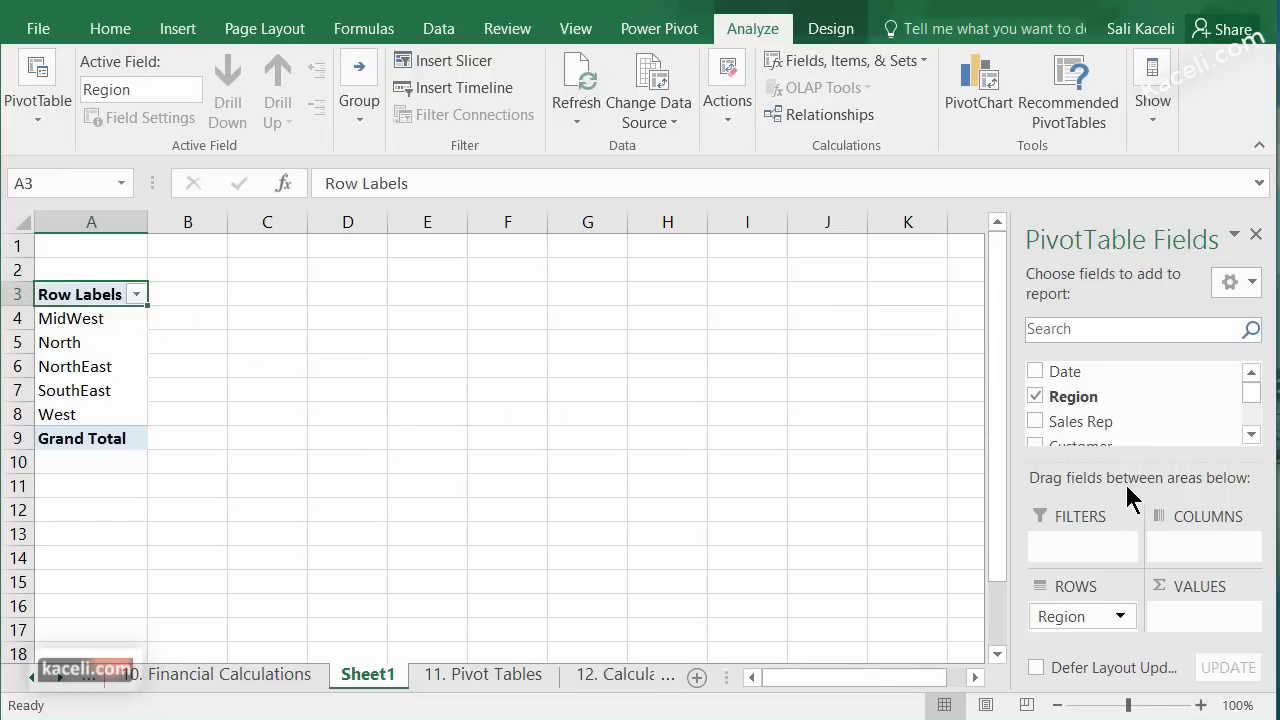
- Add the Customer, COGS and Sales fields to the pivot table
click(1251, 434)
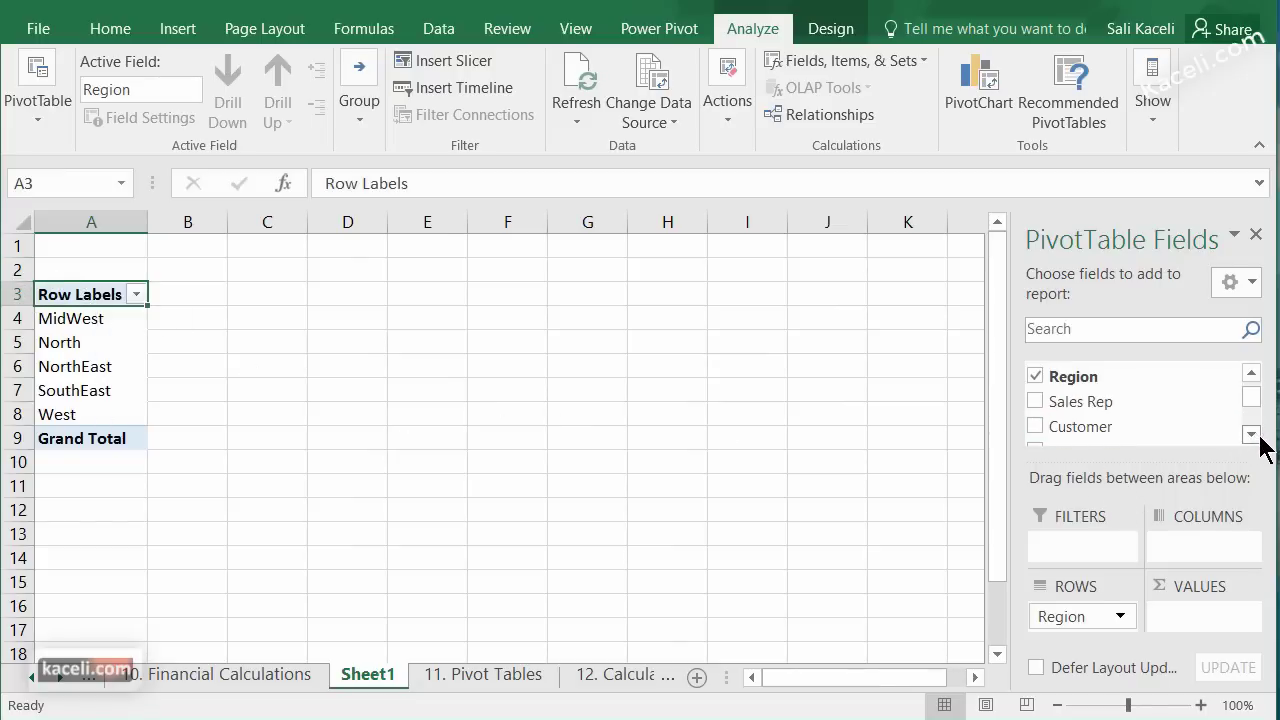
click(1038, 426)
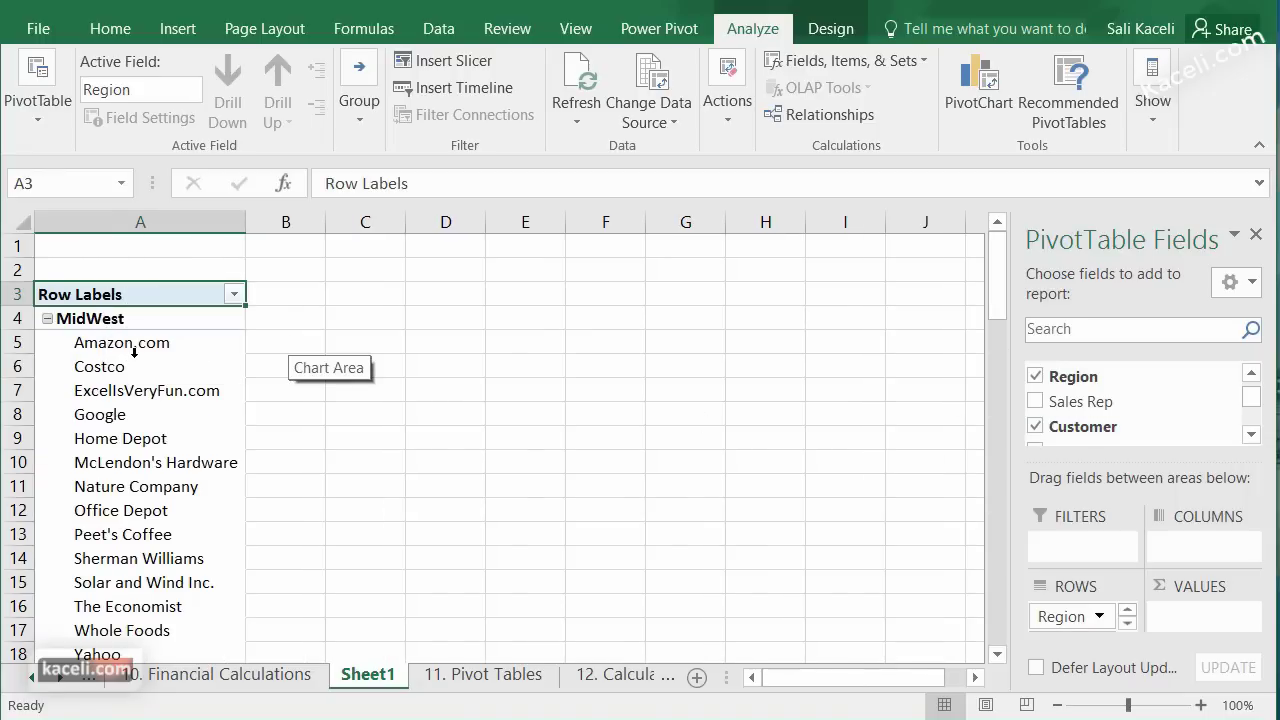
scroll(200, 478, down, 4)
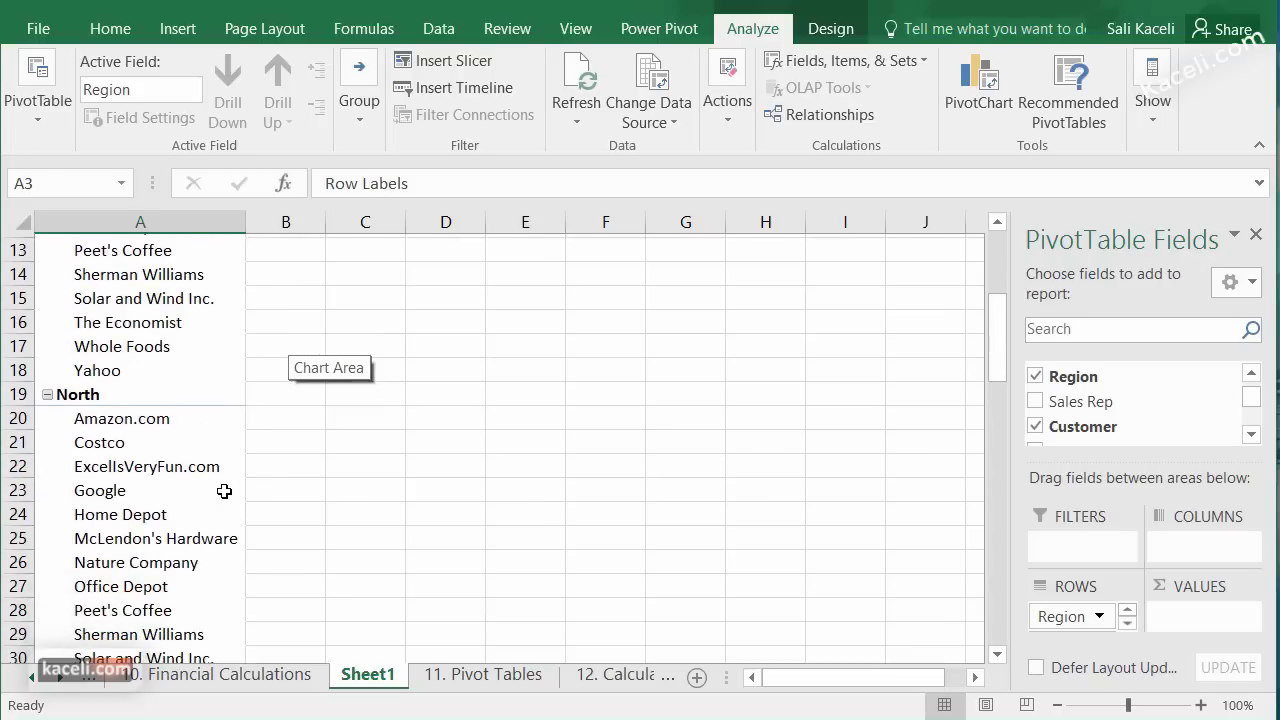
scroll(225, 493, down, 2)
scroll(254, 506, up, 2)
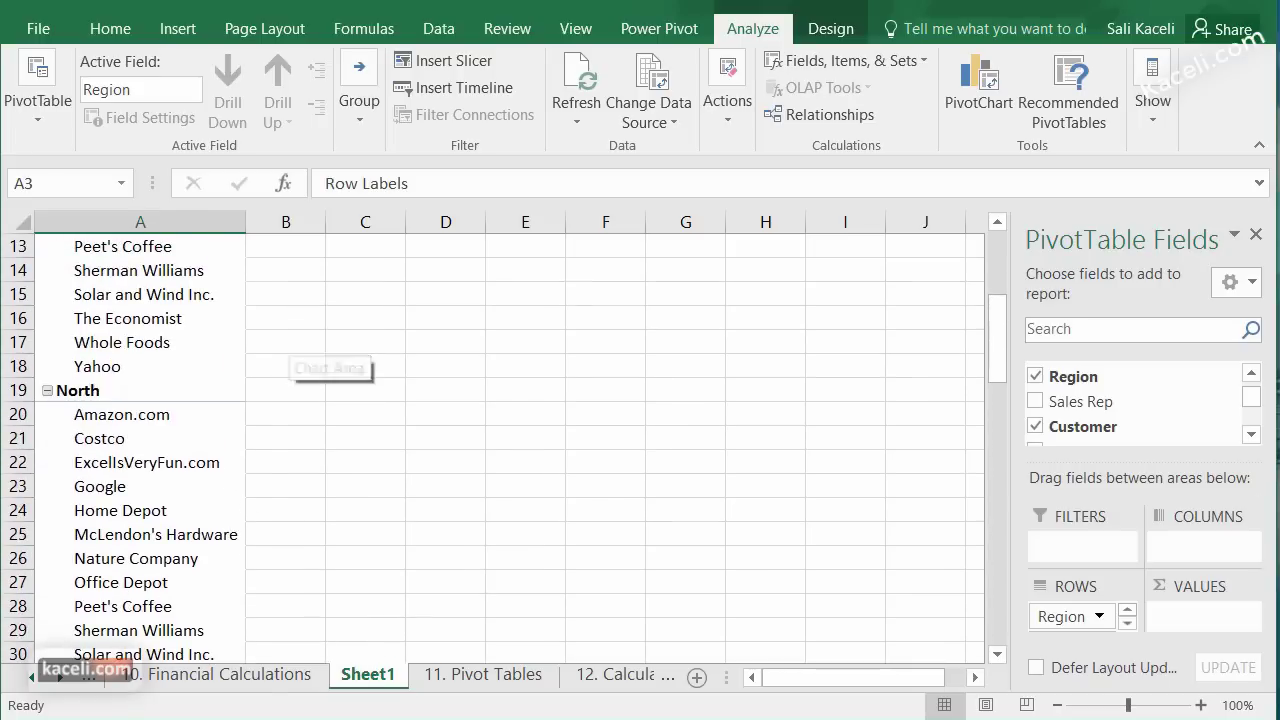
click(1251, 436)
click(1251, 436)
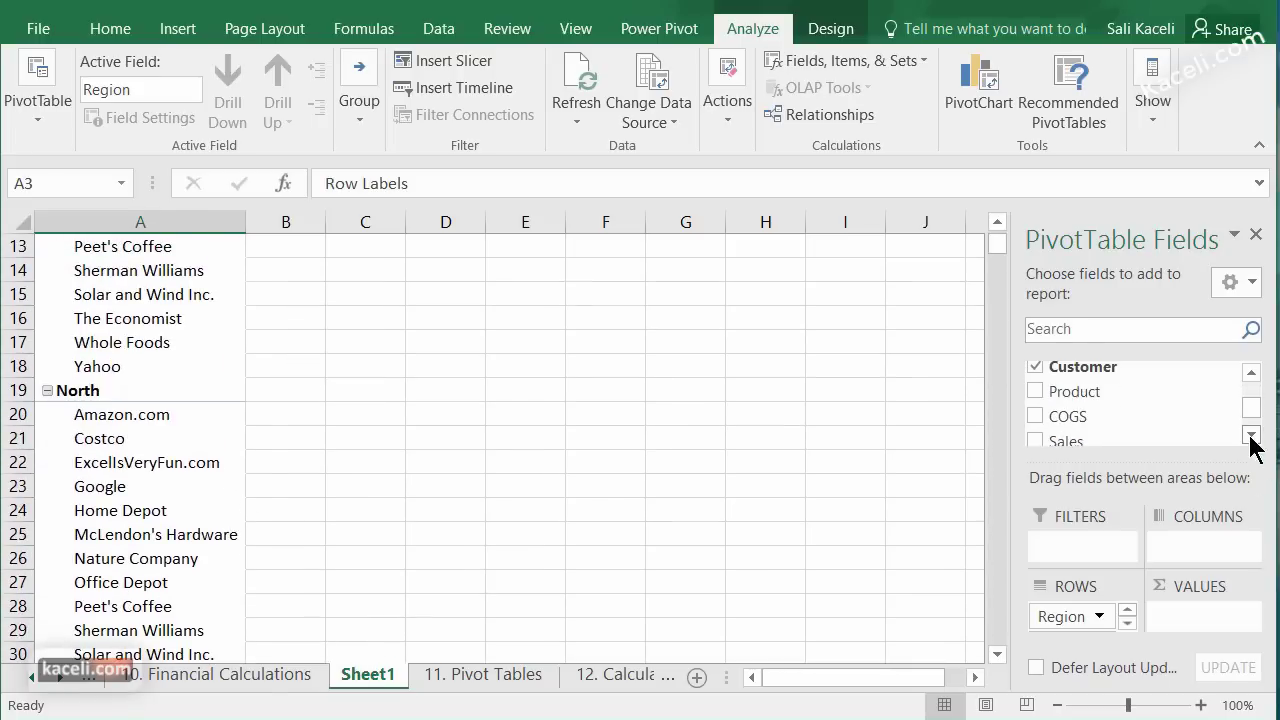
click(1037, 417)
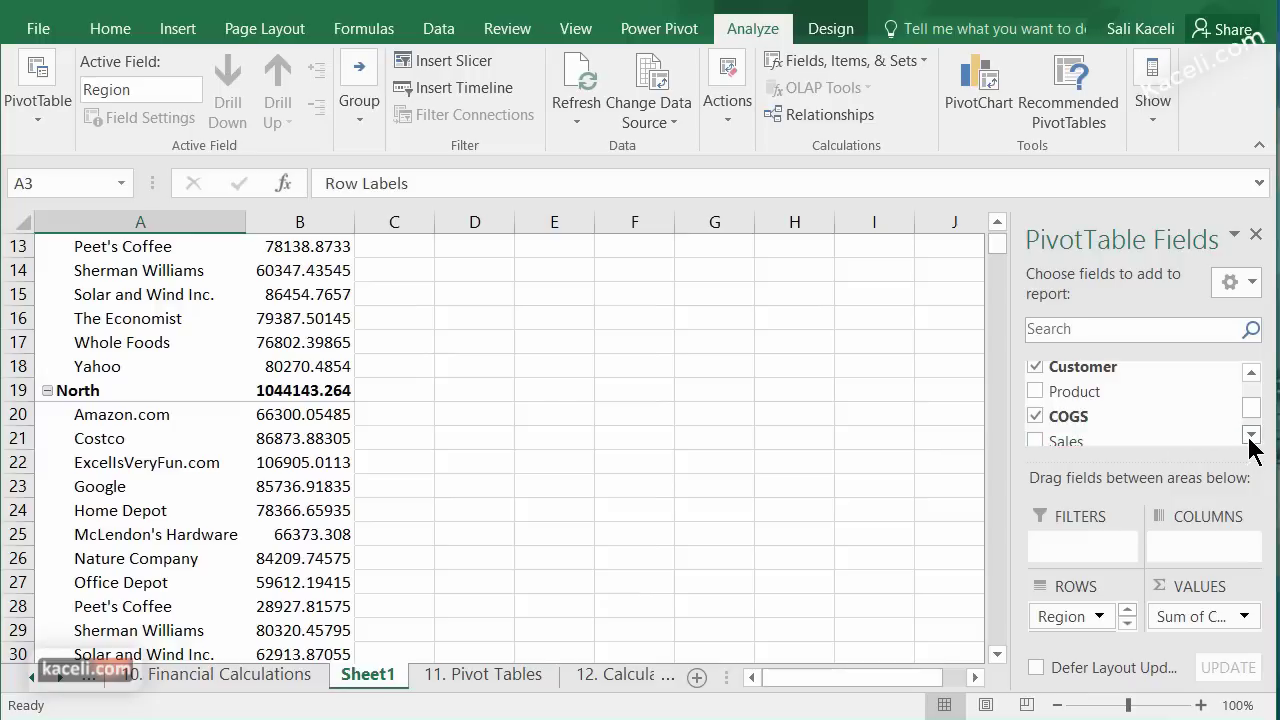
click(1251, 436)
click(1035, 421)
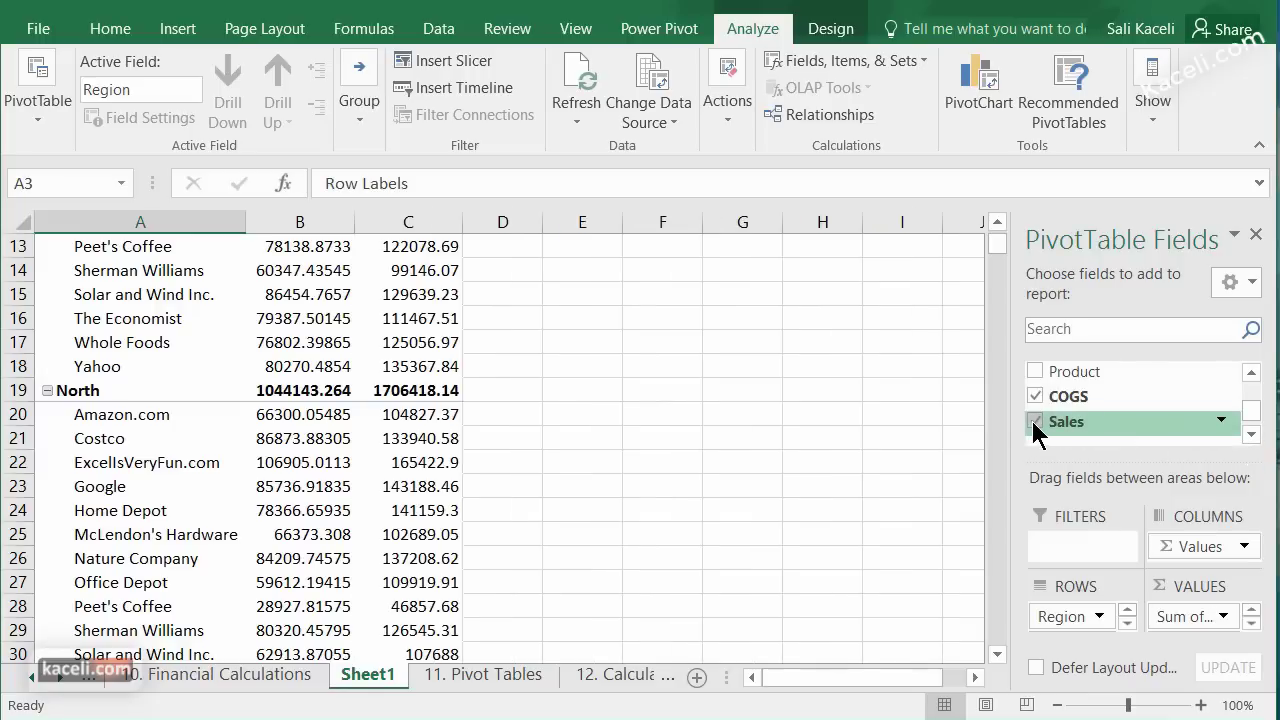
click(543, 390)
scroll(538, 386, up, 2)
scroll(537, 386, up, 2)
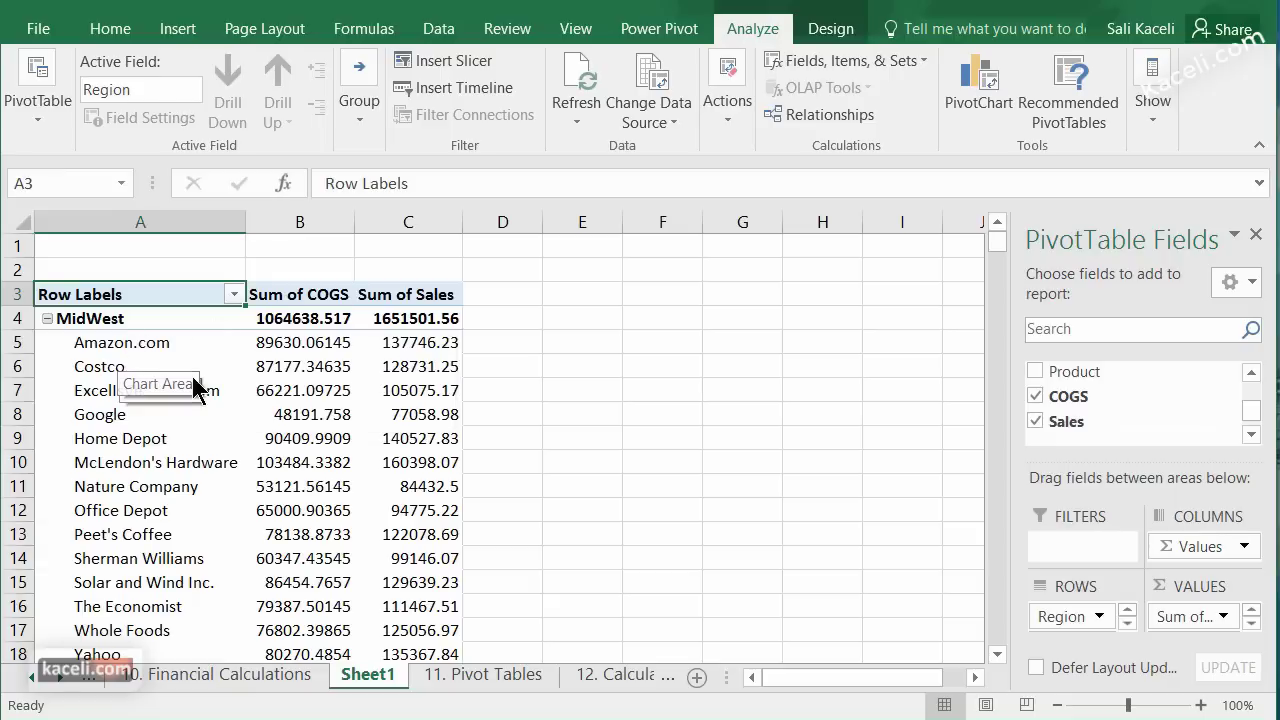
scroll(228, 429, down, 2)
scroll(293, 400, up, 2)
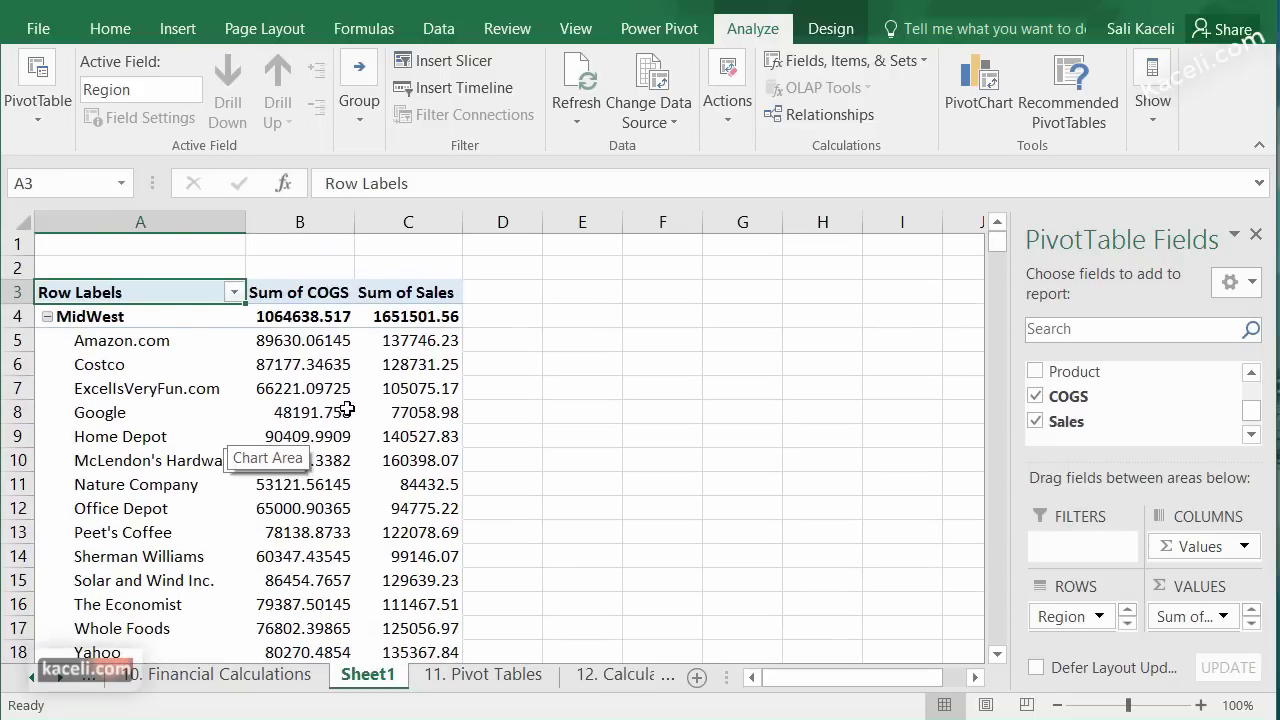
- Check the Amazon.com COGS and Costco Sales values and glance at the region row filter
click(310, 344)
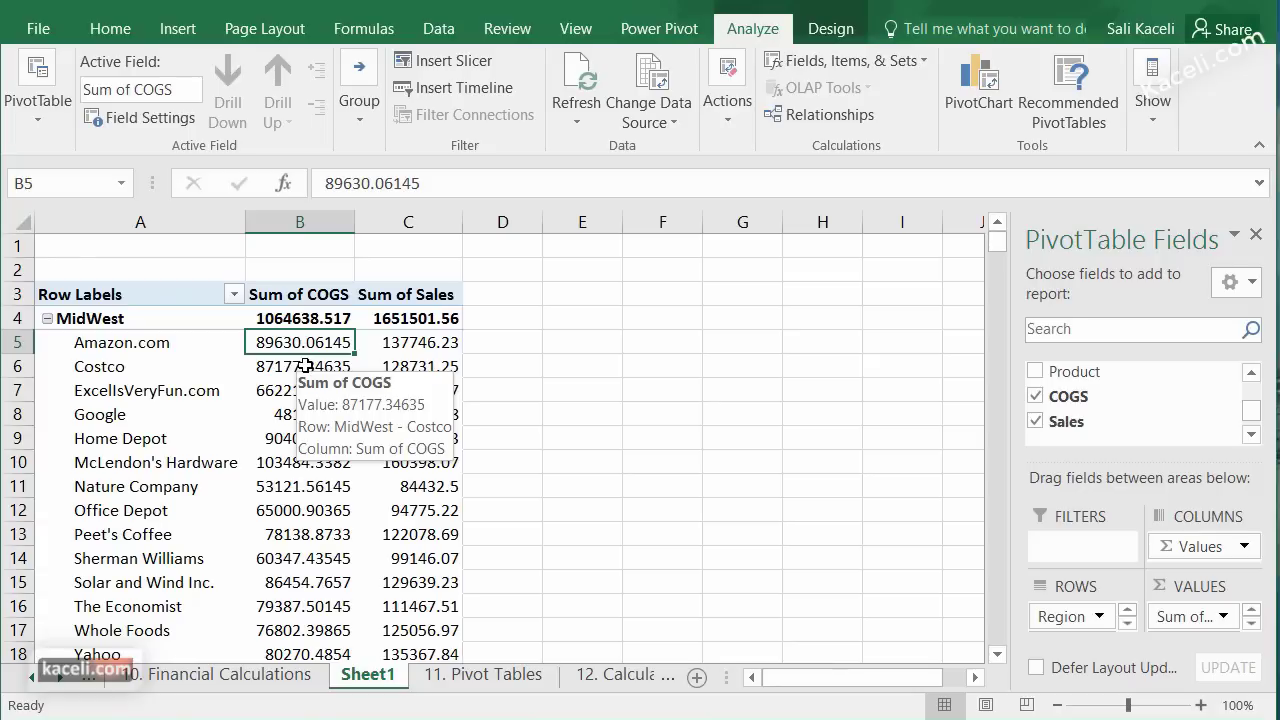
click(408, 366)
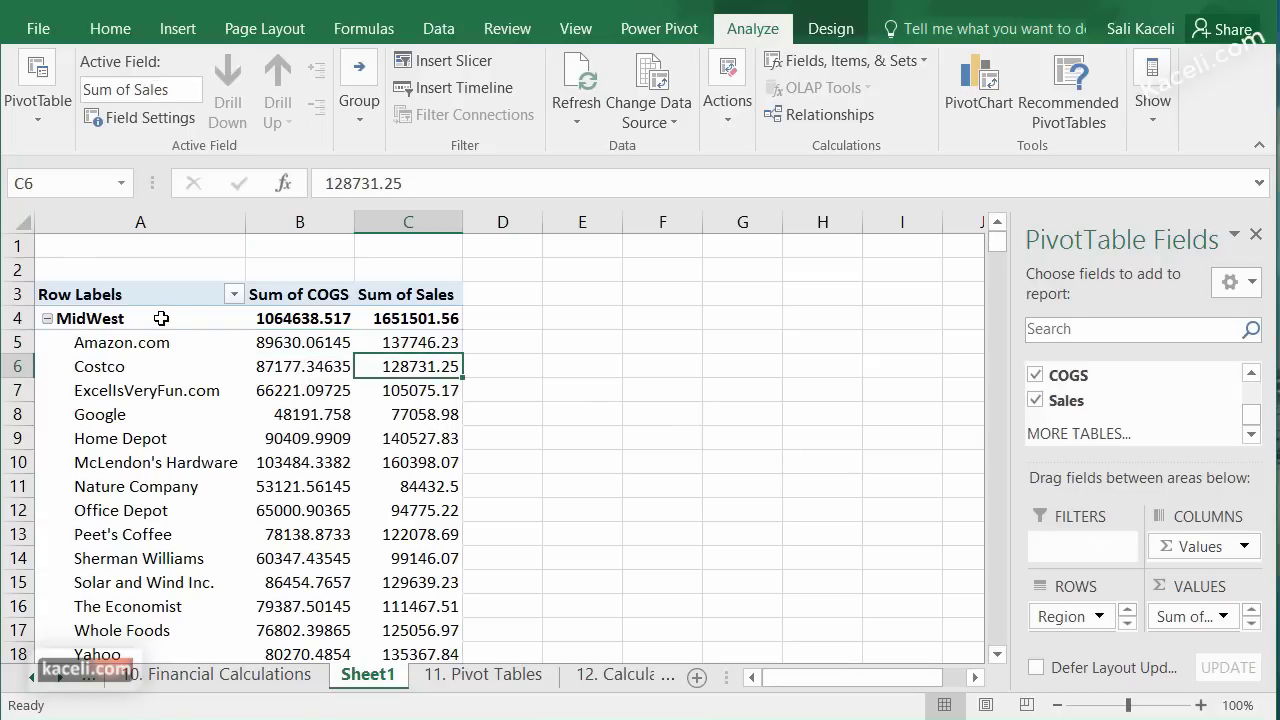
click(233, 294)
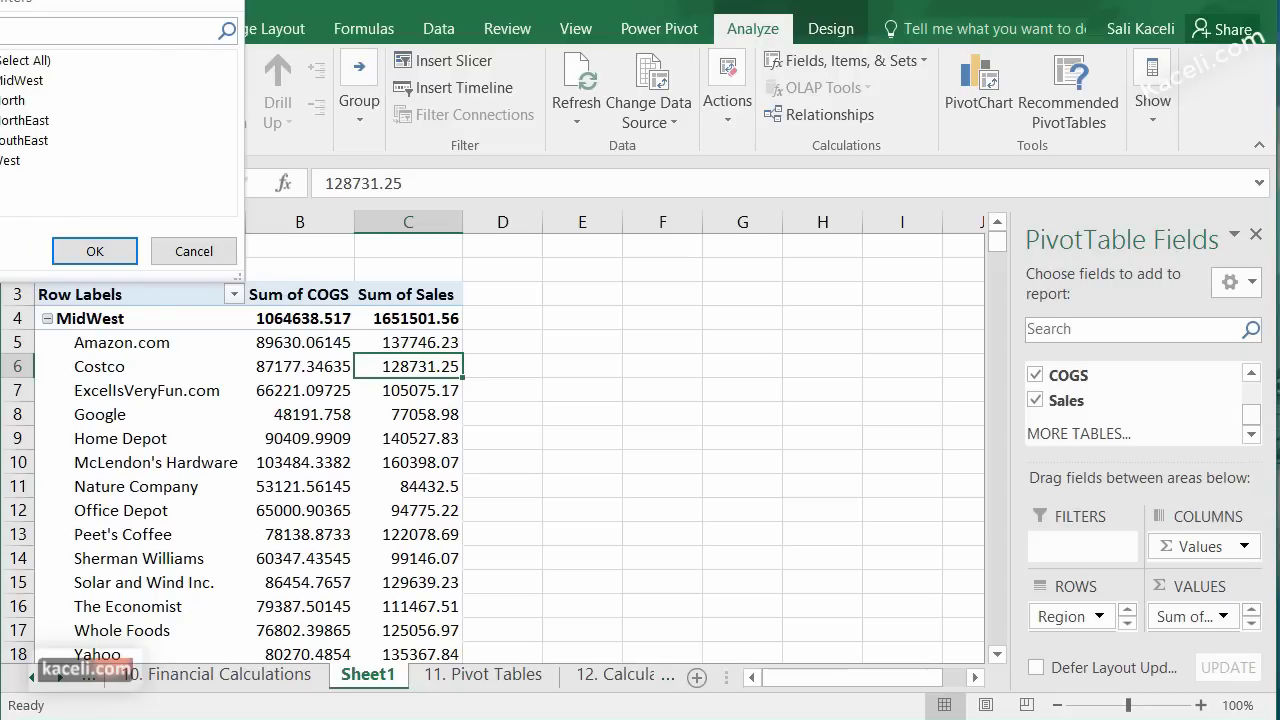
click(115, 262)
click(587, 453)
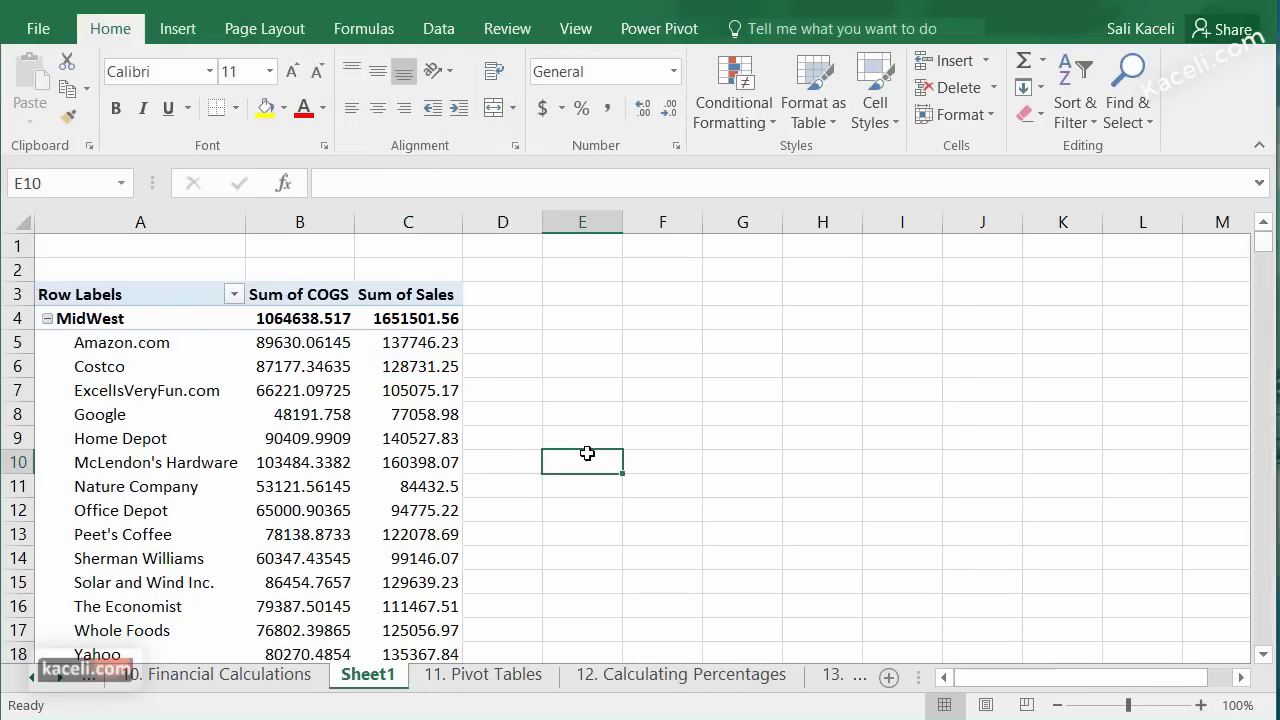
scroll(514, 373, down, 4)
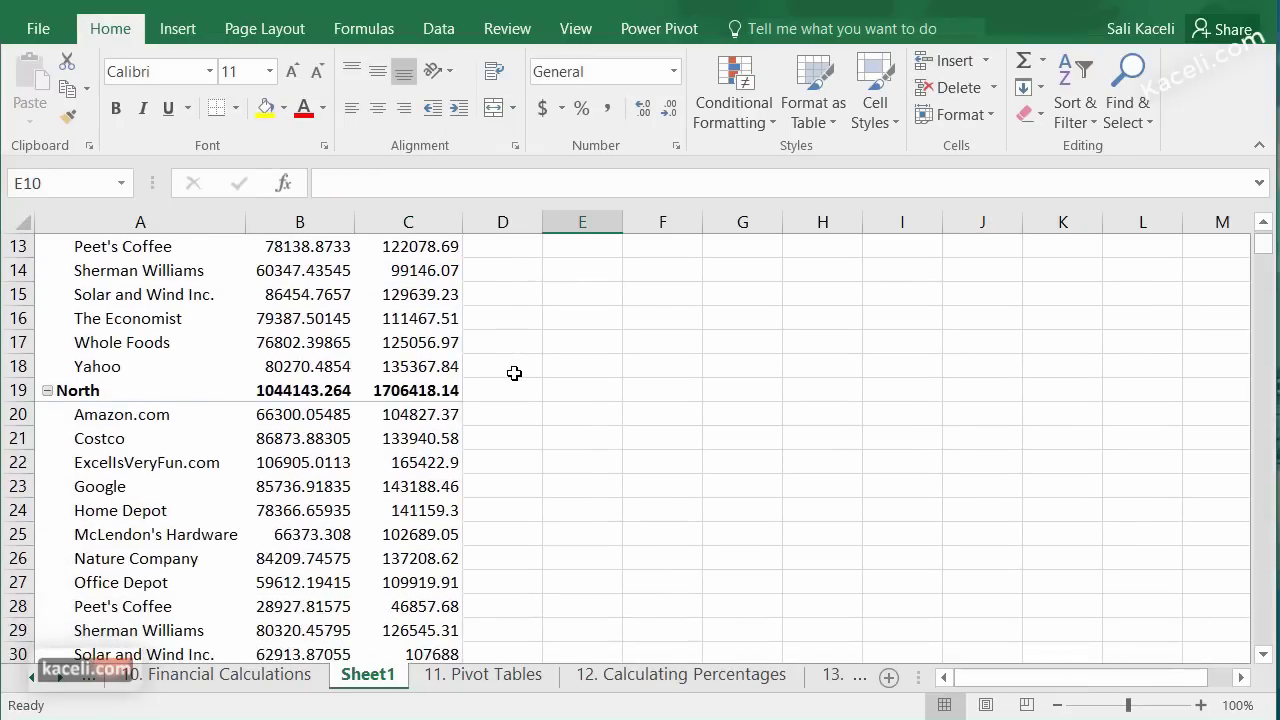
scroll(514, 373, up, 4)
click(329, 422)
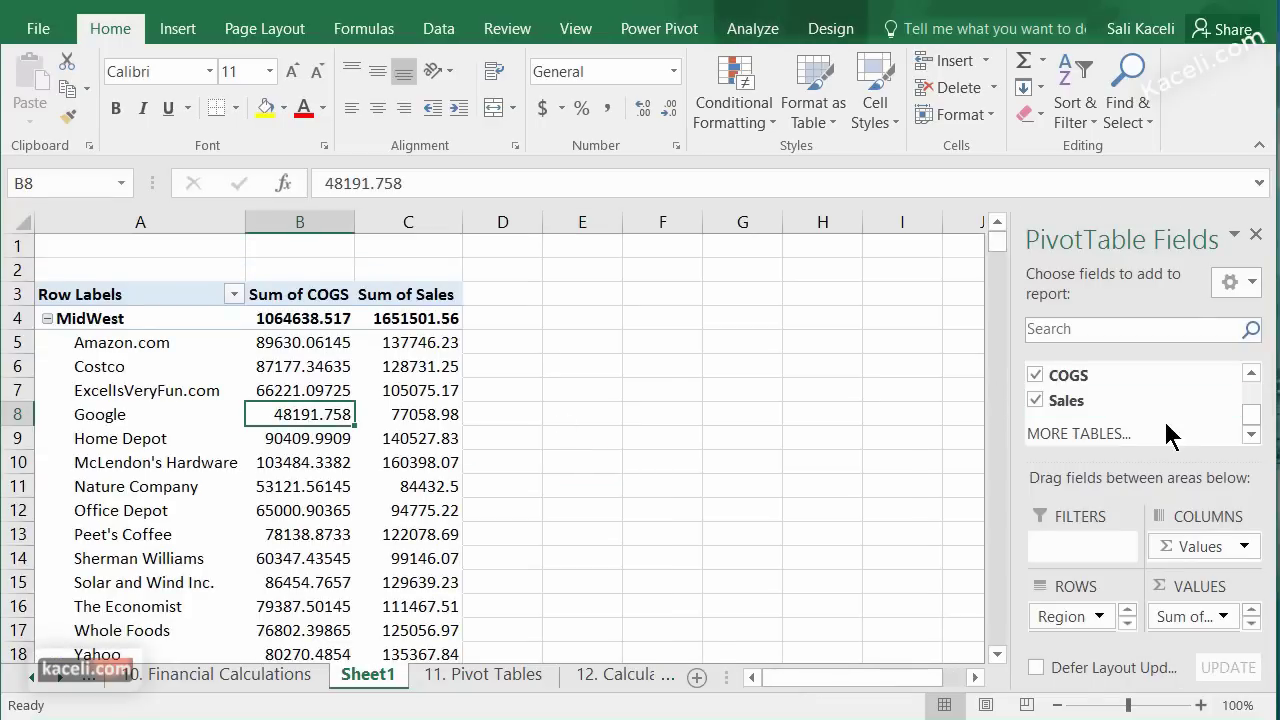
- Replace Region with Sales Rep in the rows and move Region into the Filters area
click(1251, 372)
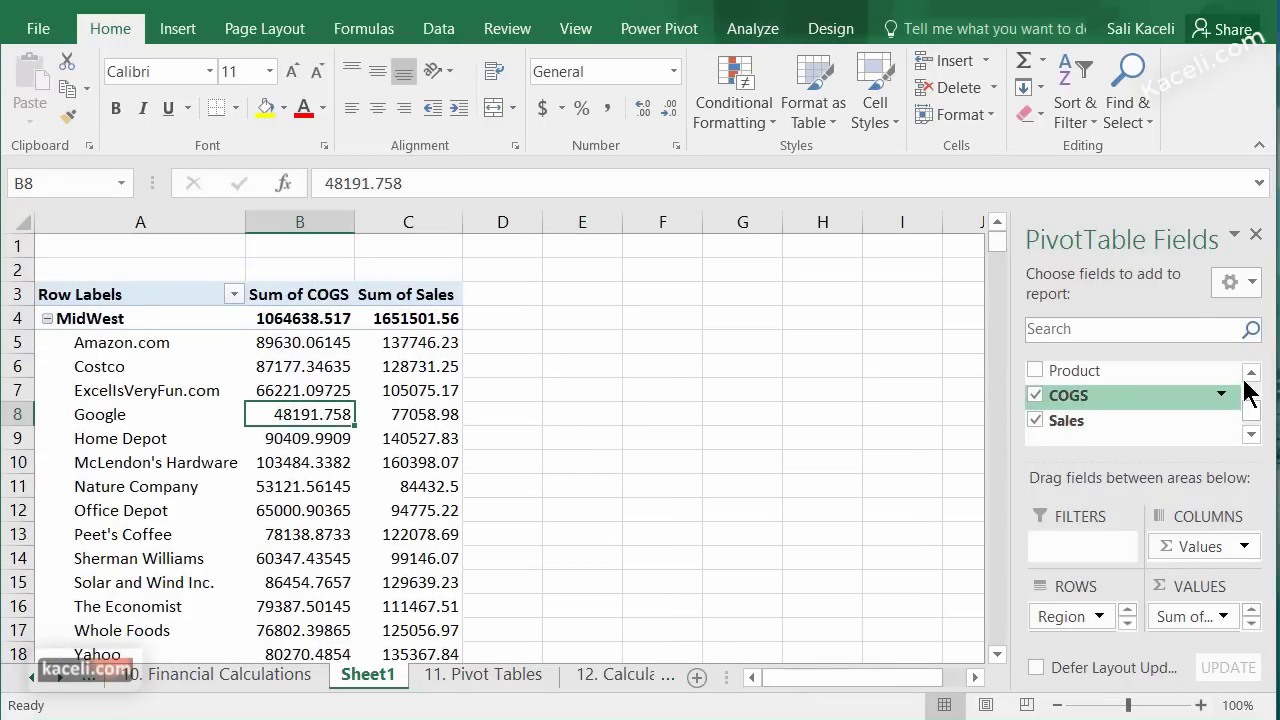
click(1251, 372)
click(1251, 372)
scroll(1240, 385, up, 1)
click(1041, 395)
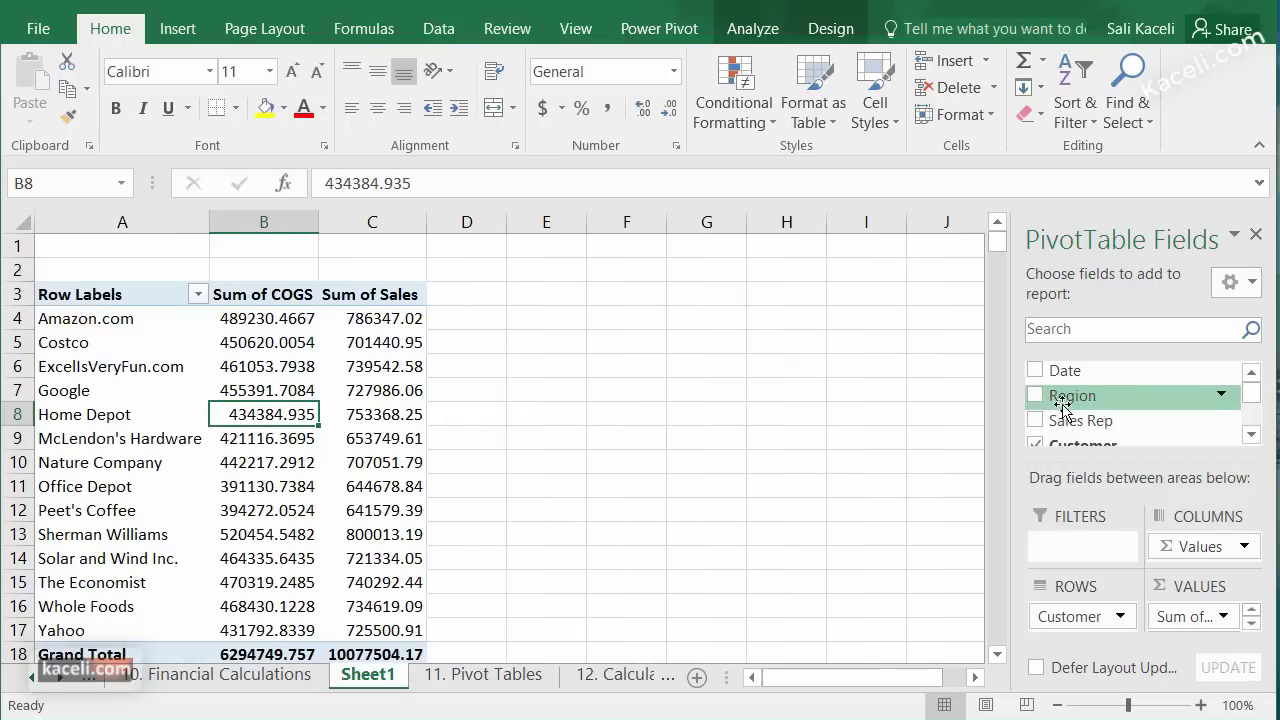
click(1034, 424)
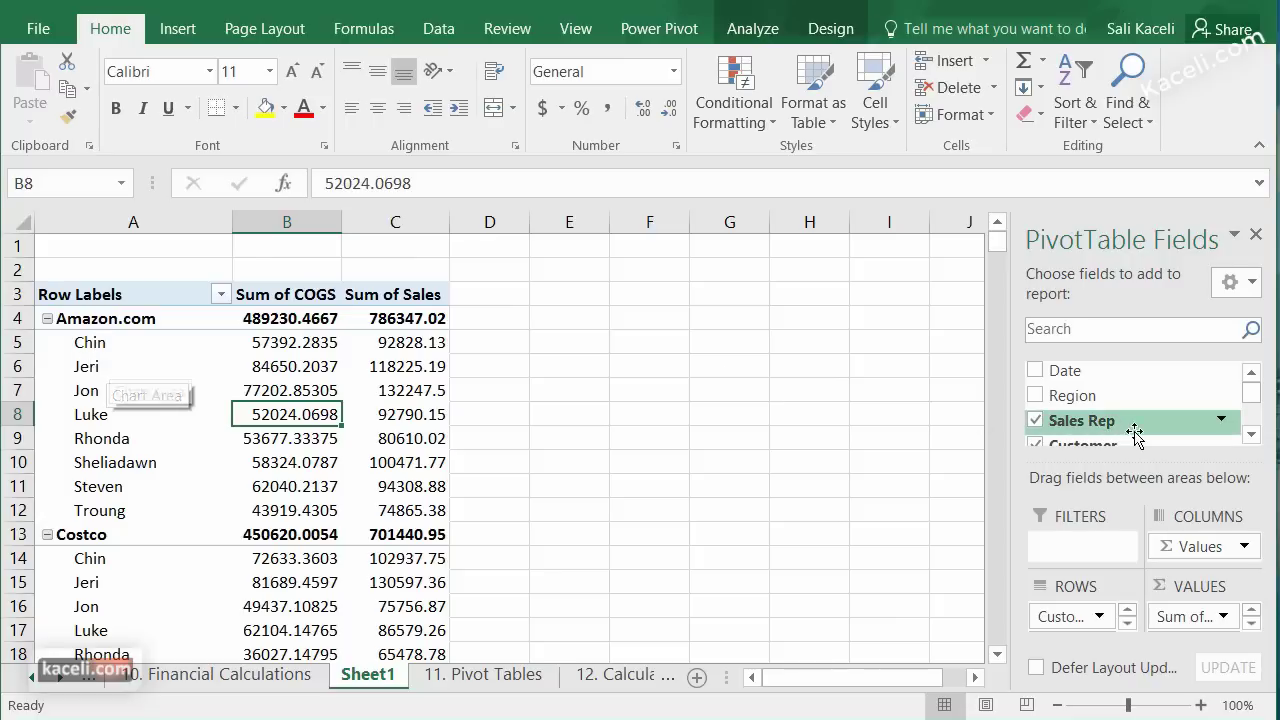
drag(1070, 424, 1074, 398)
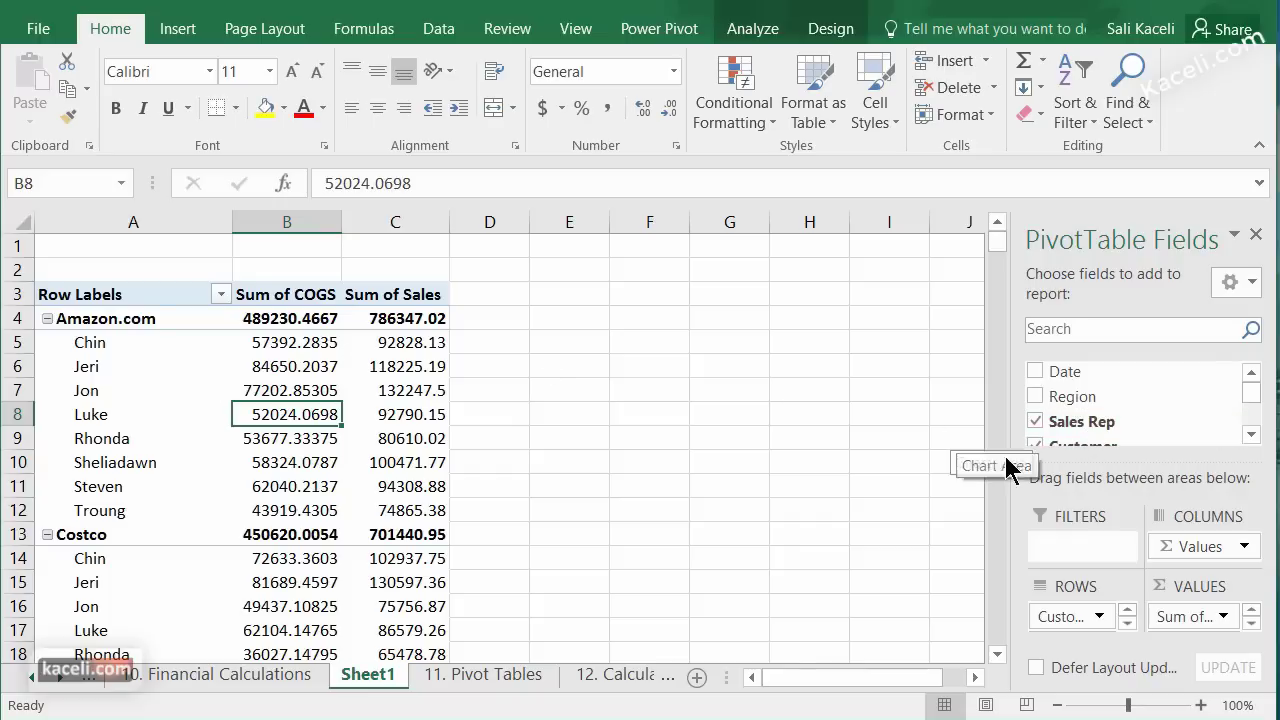
drag(1068, 396, 1072, 548)
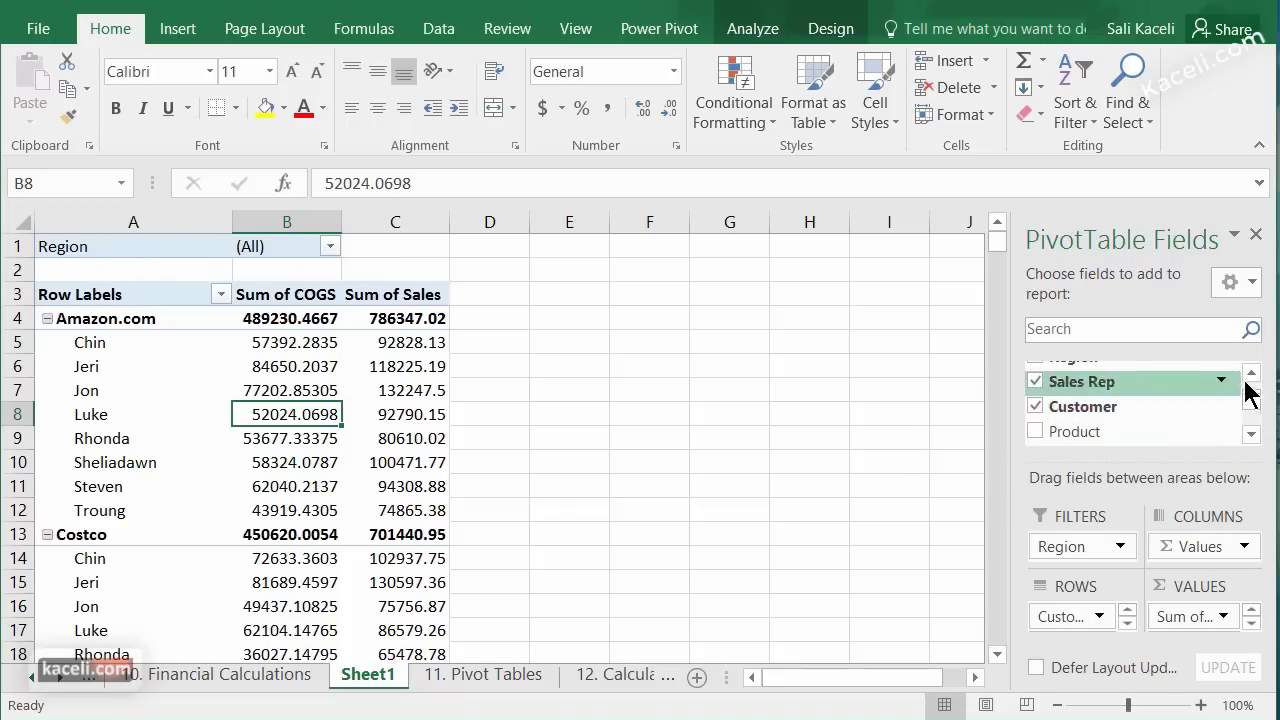
- Filter the pivot's Region to North, then reopen the region filter list
click(1250, 374)
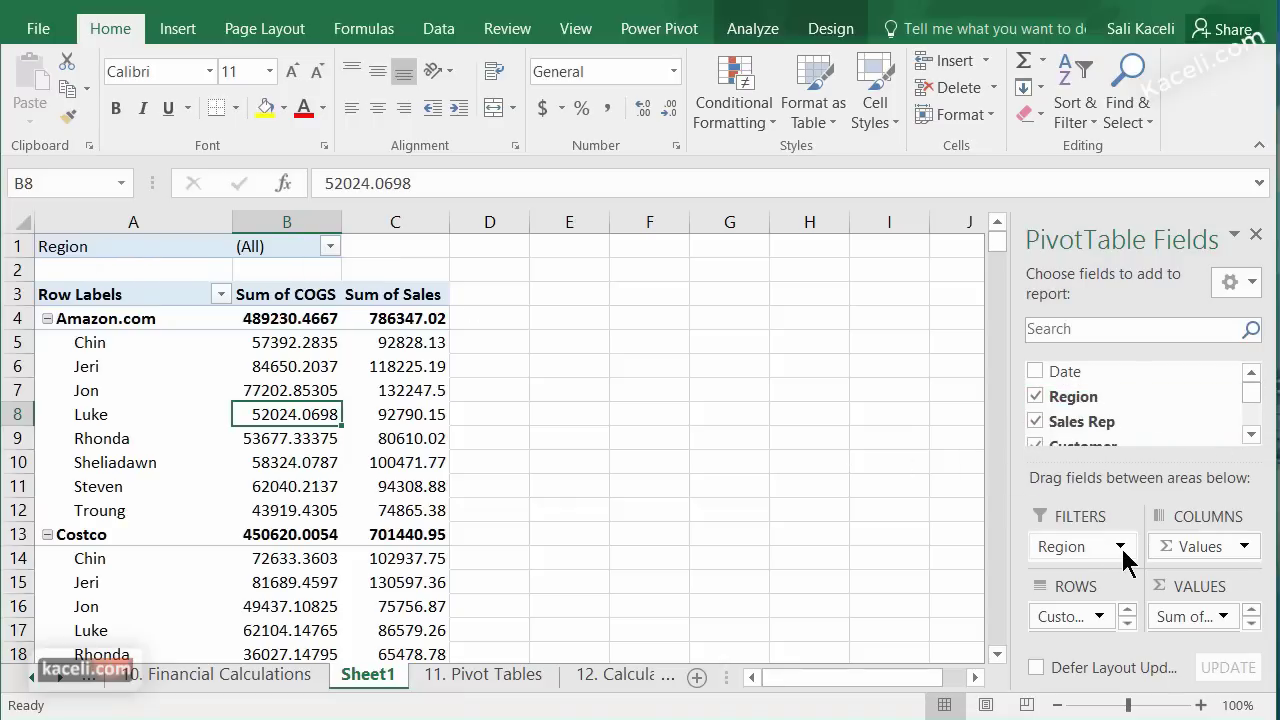
click(330, 246)
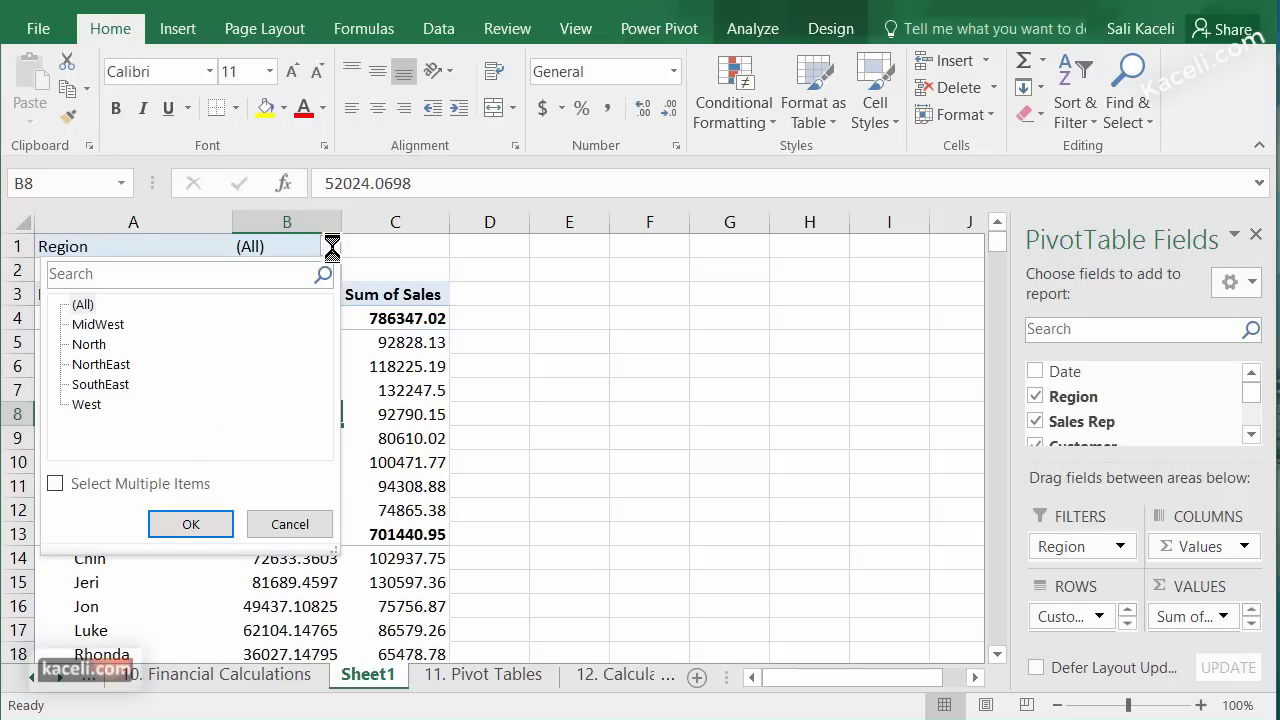
click(96, 345)
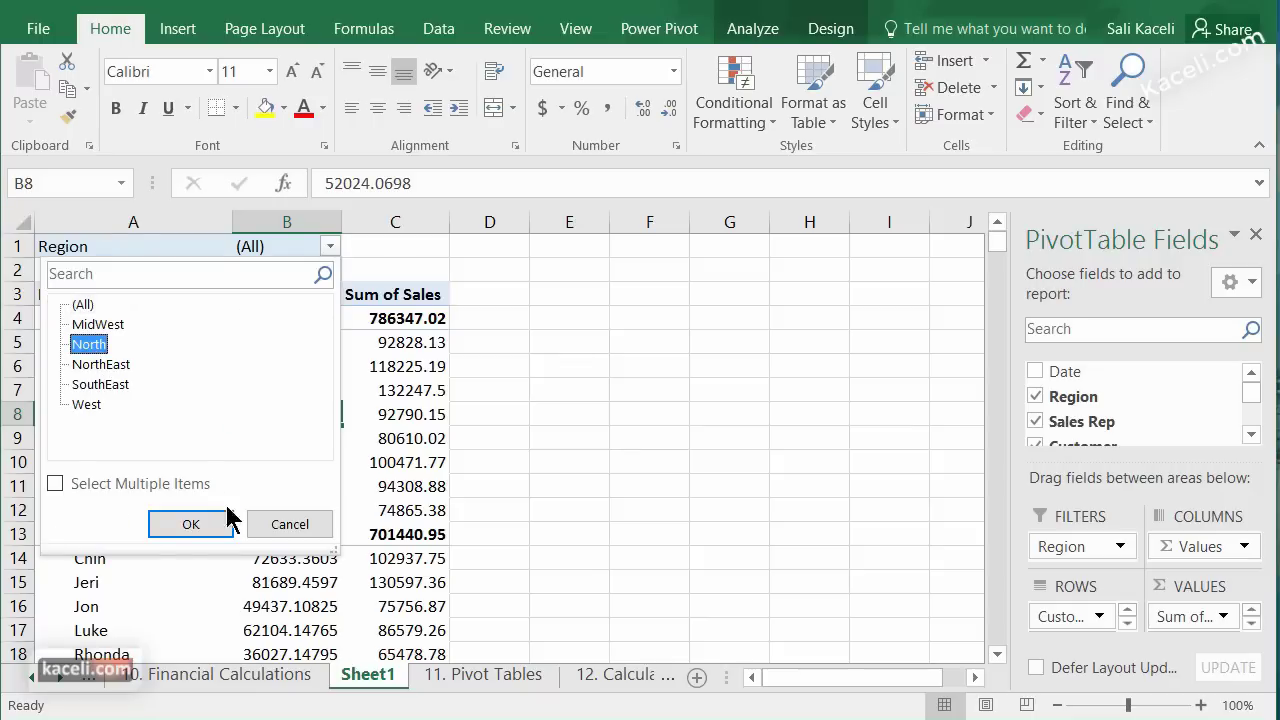
click(191, 526)
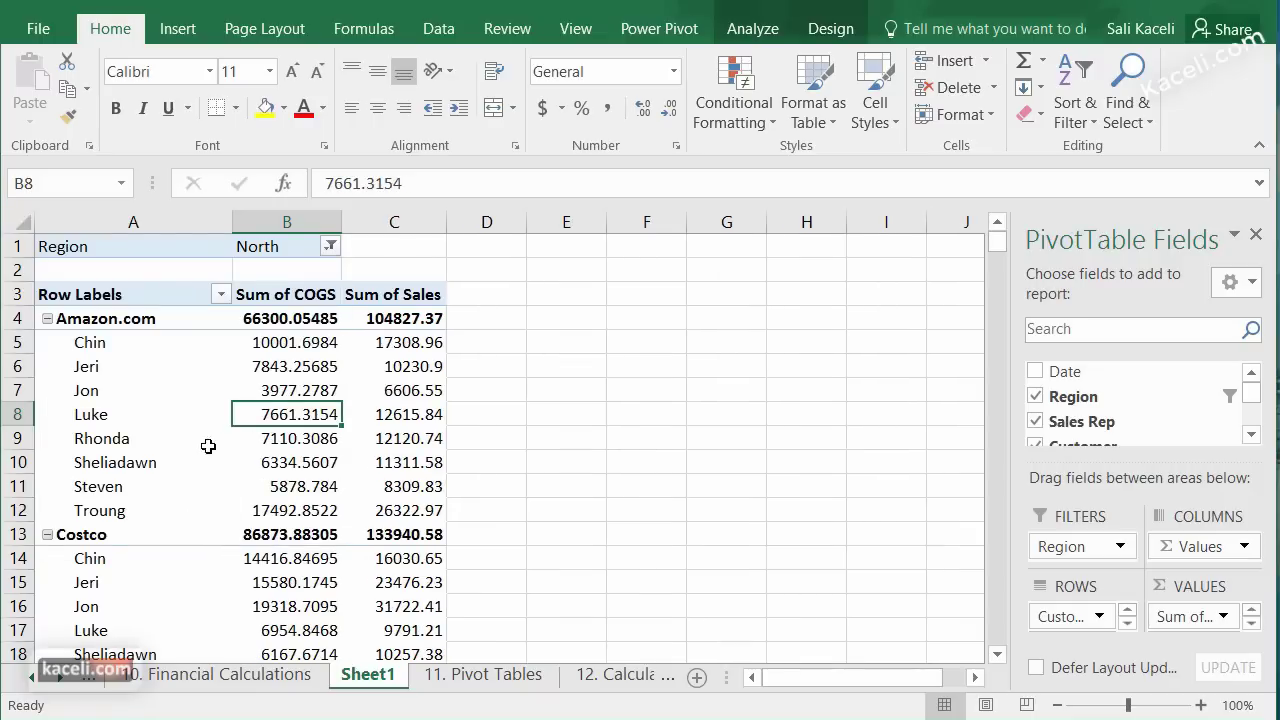
click(330, 248)
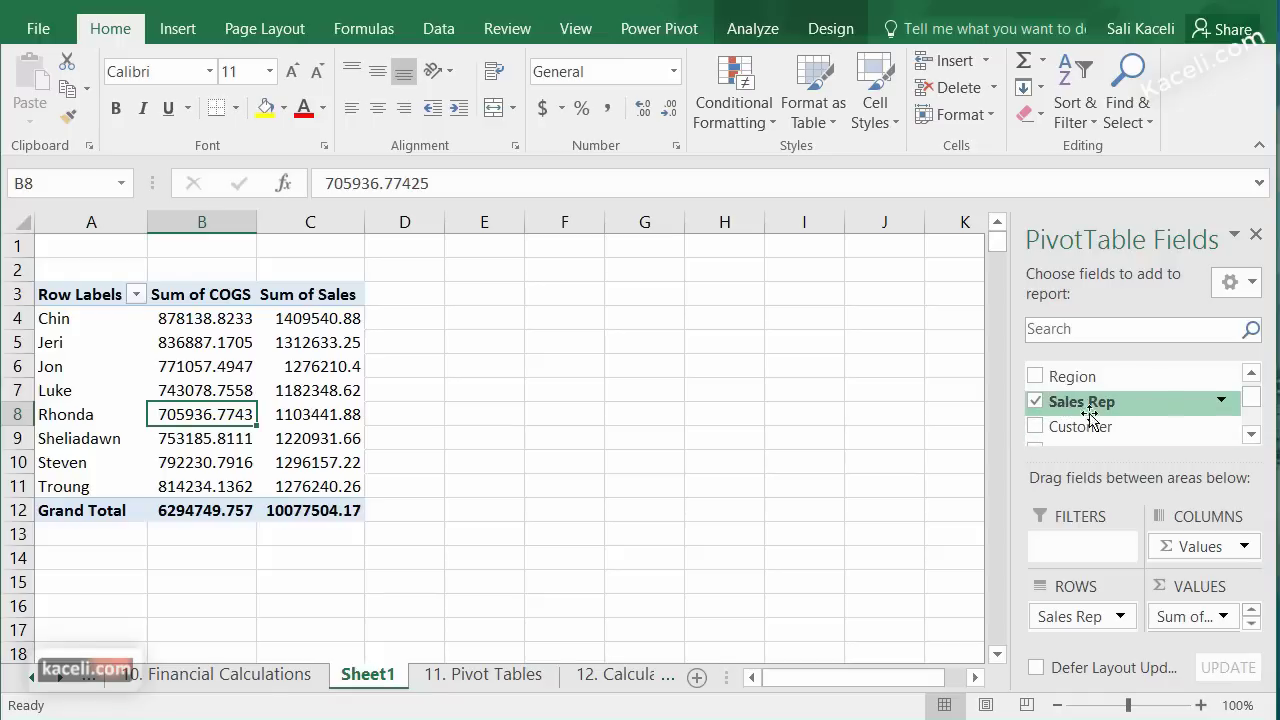
scroll(1160, 424, up, 1)
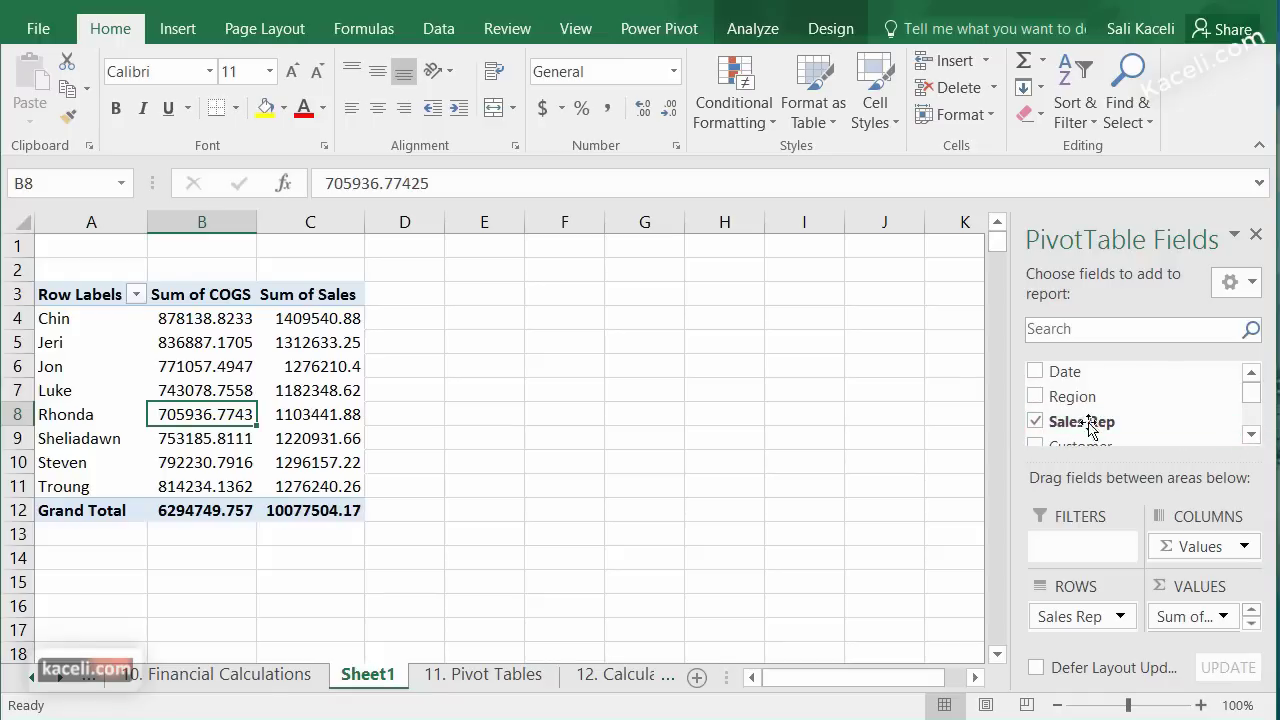
scroll(1123, 430, down, 3)
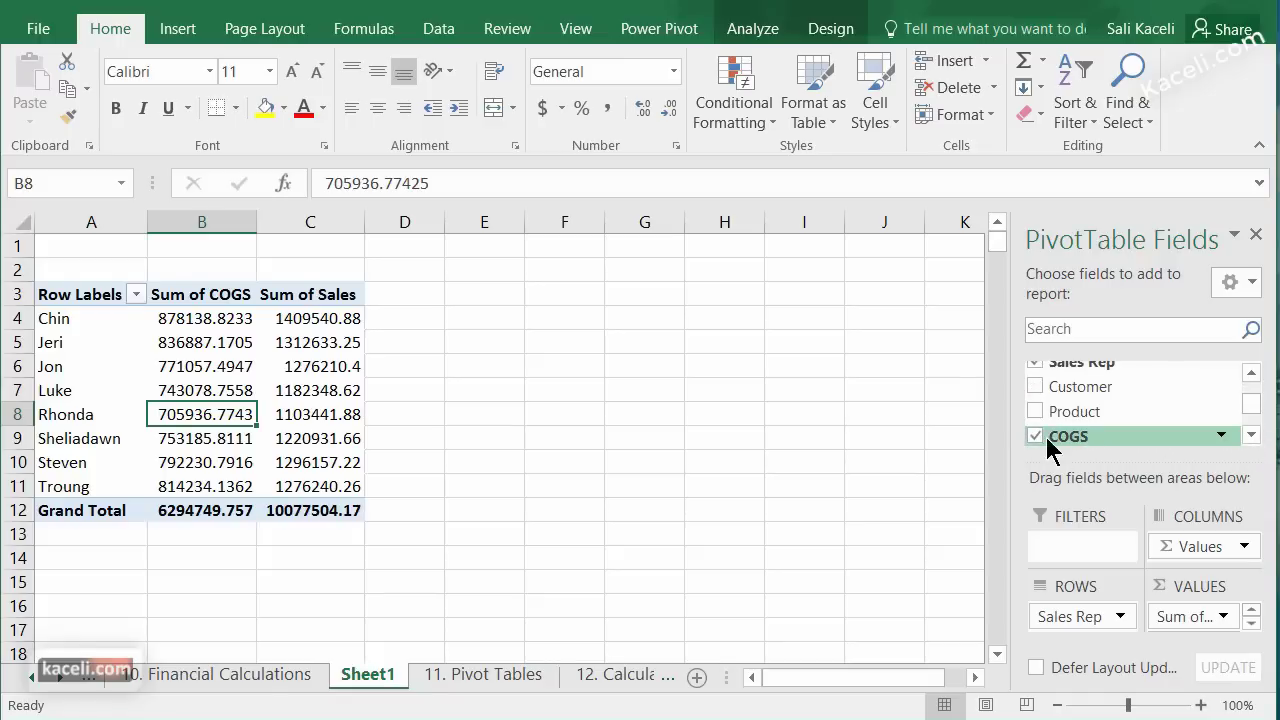
click(1035, 412)
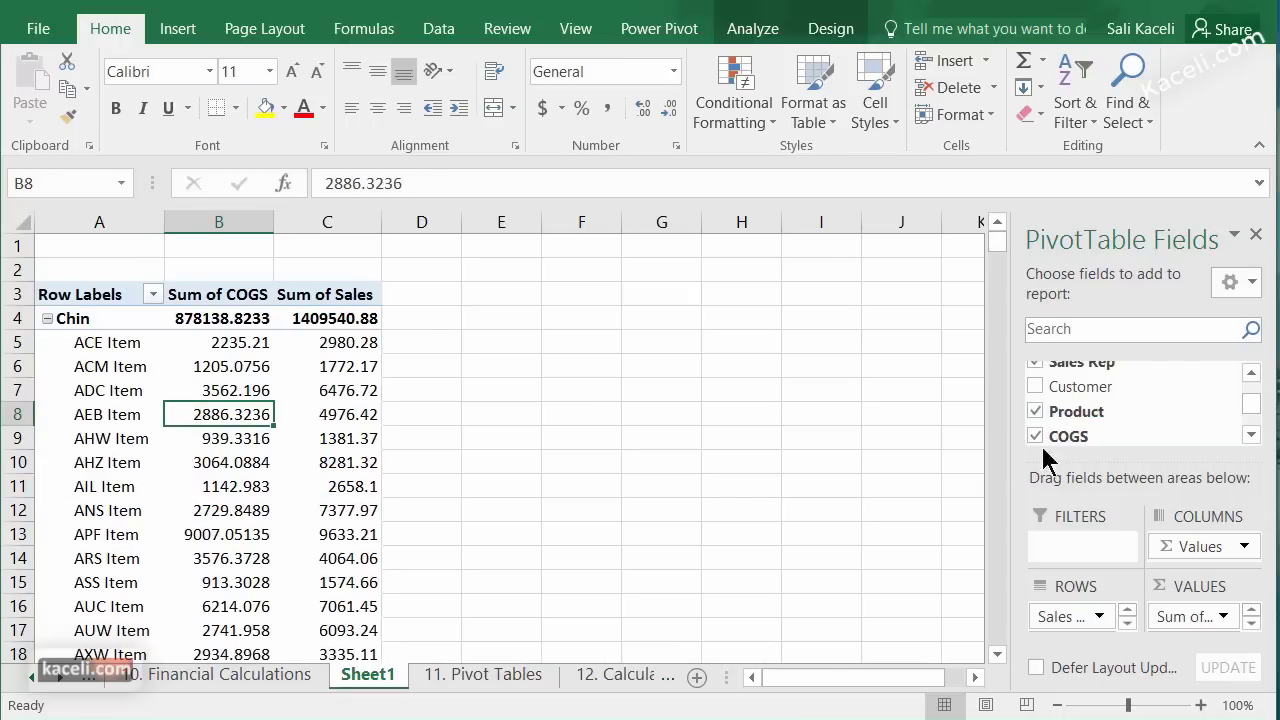
click(1251, 436)
click(1251, 436)
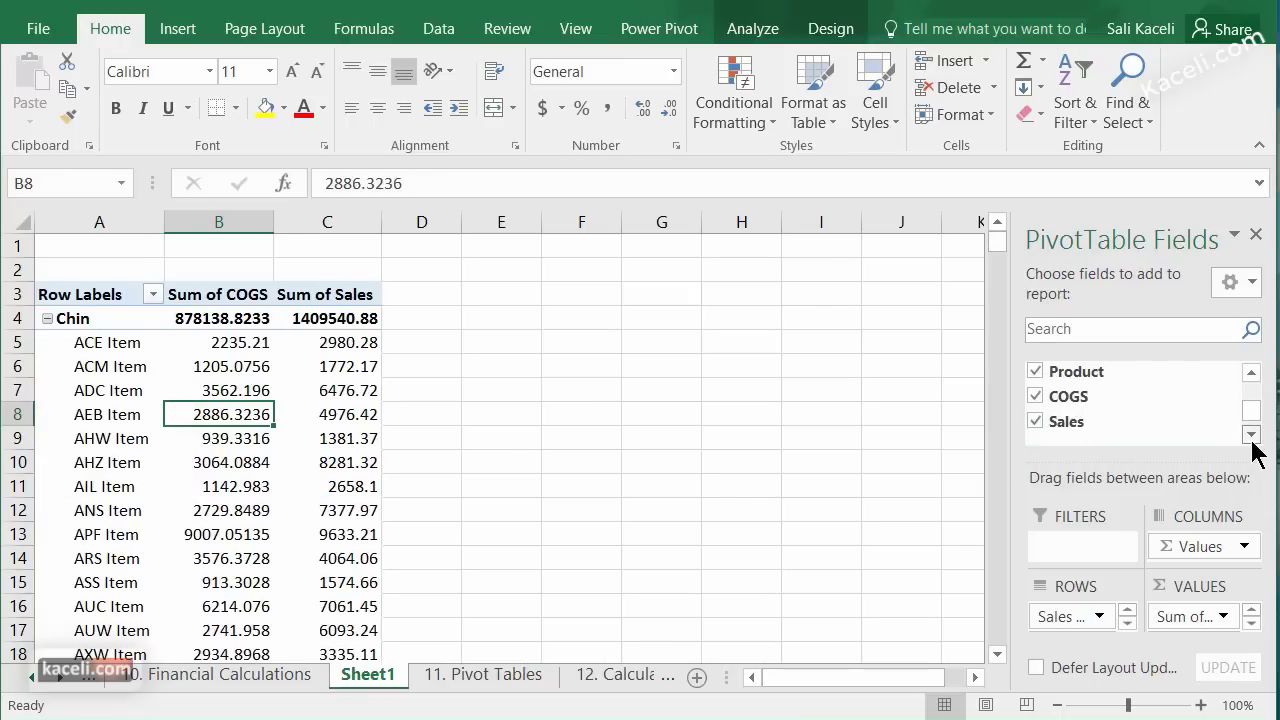
drag(1066, 421, 1086, 550)
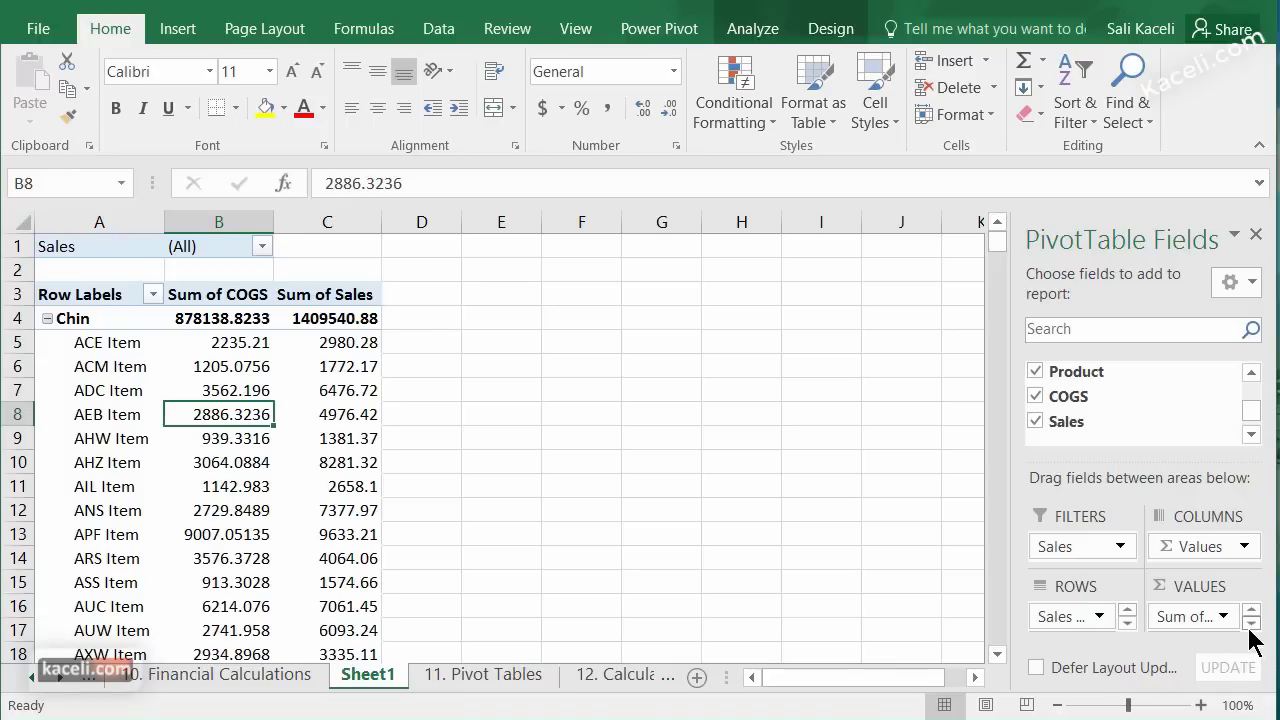
click(261, 246)
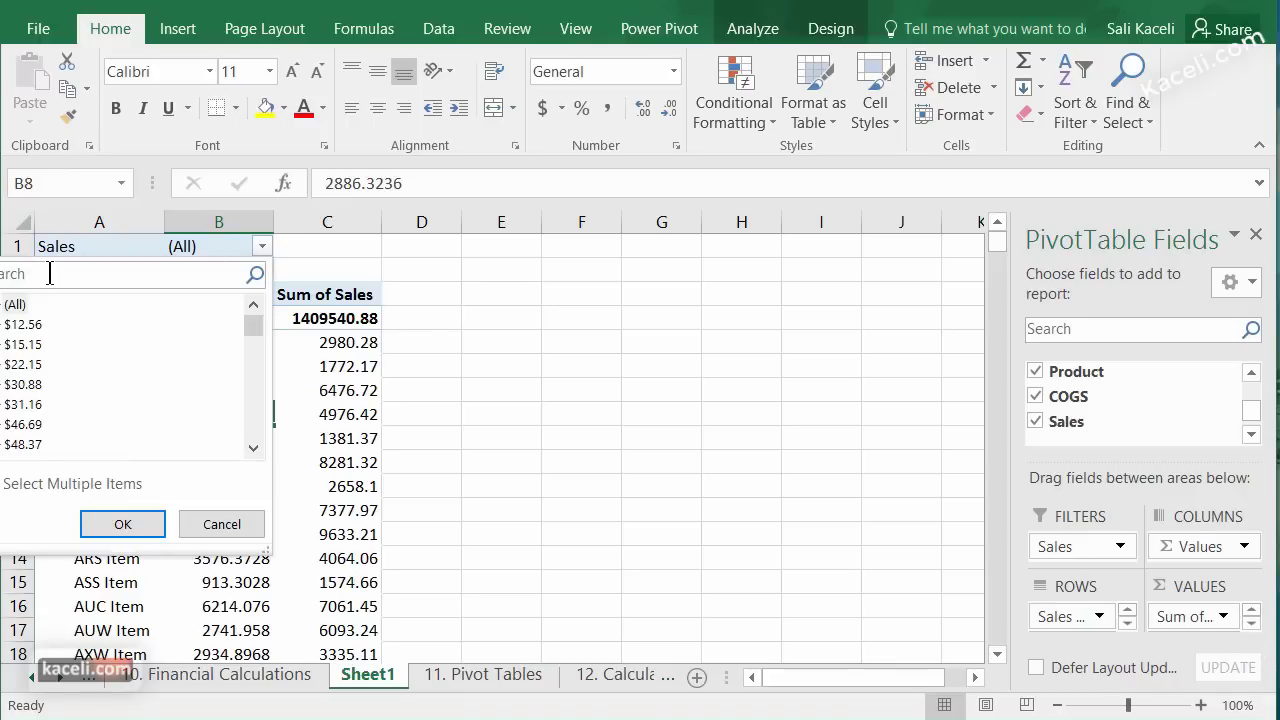
click(238, 526)
scroll(1120, 432, down, 1)
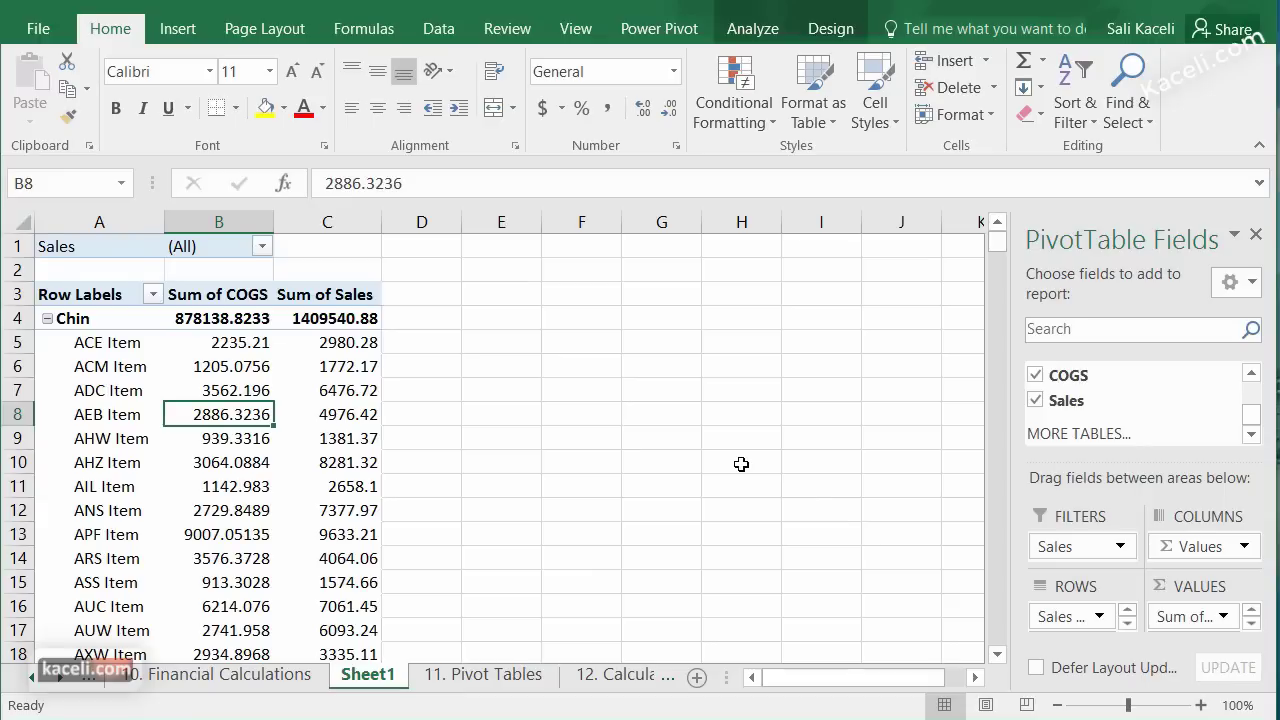
- Create a Data Model pivot with Company from the Analyze table, then reselect Sheet1's pivot
click(1069, 432)
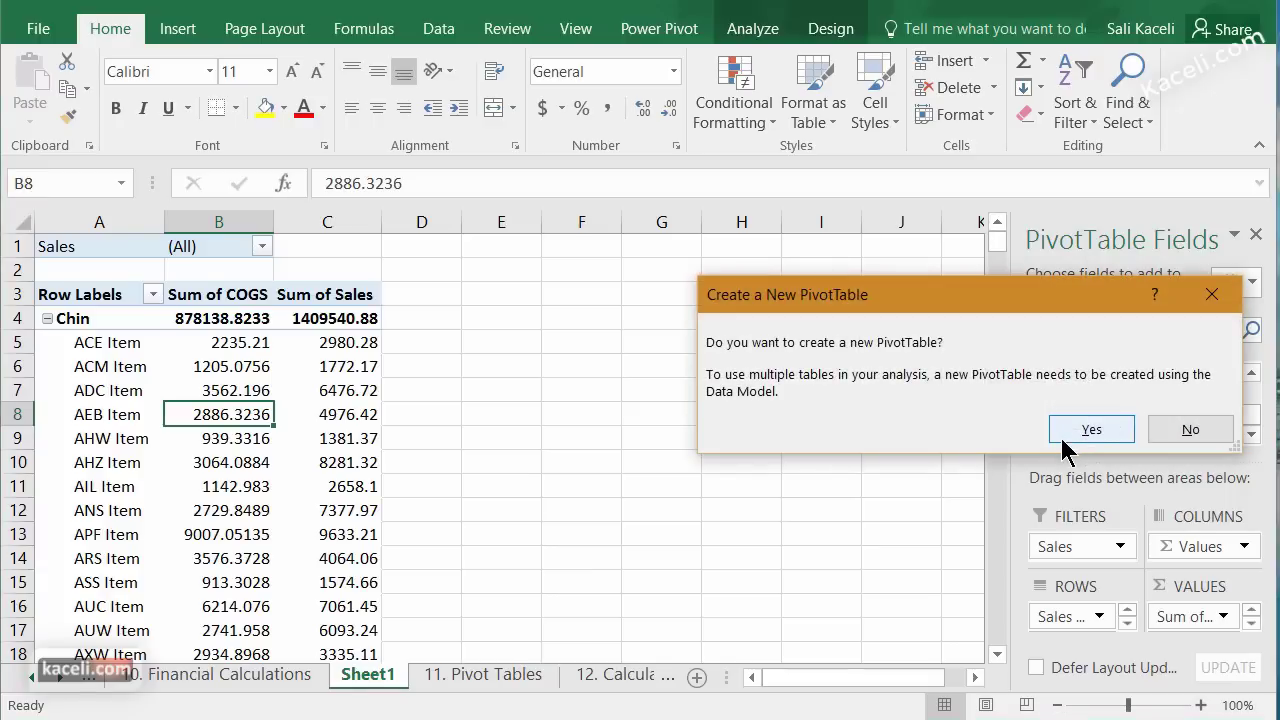
click(1082, 432)
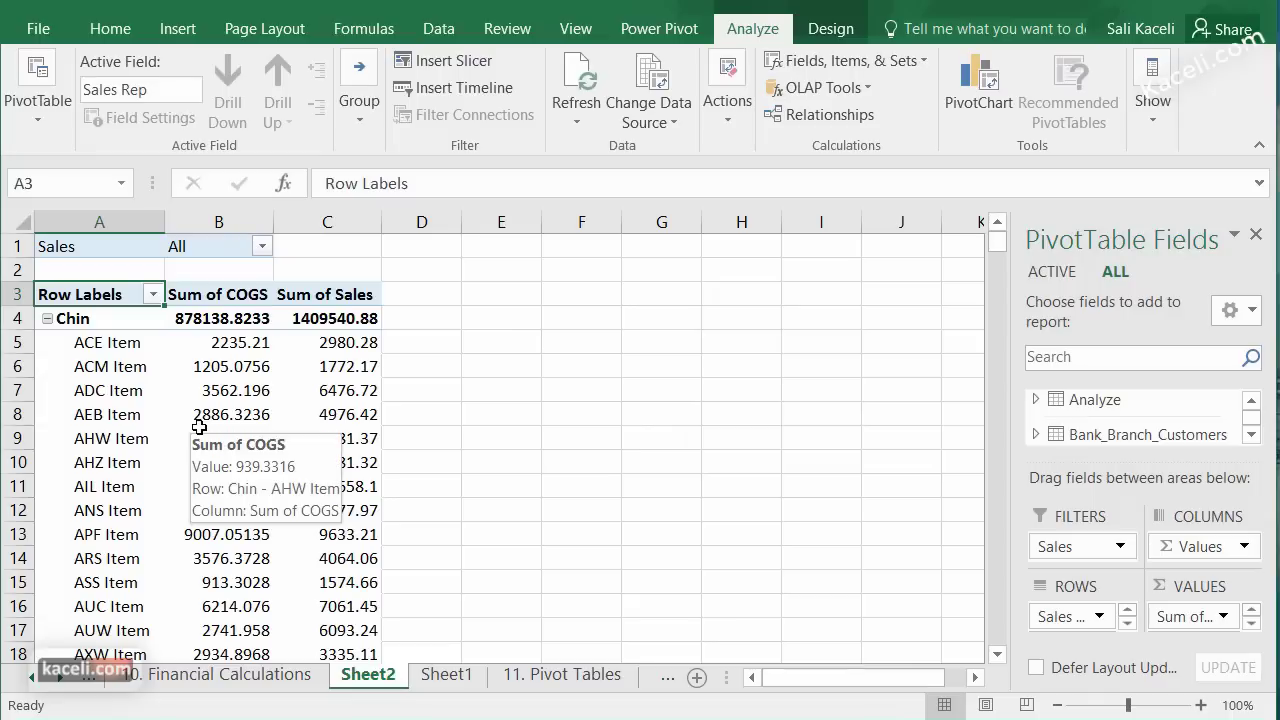
click(1037, 400)
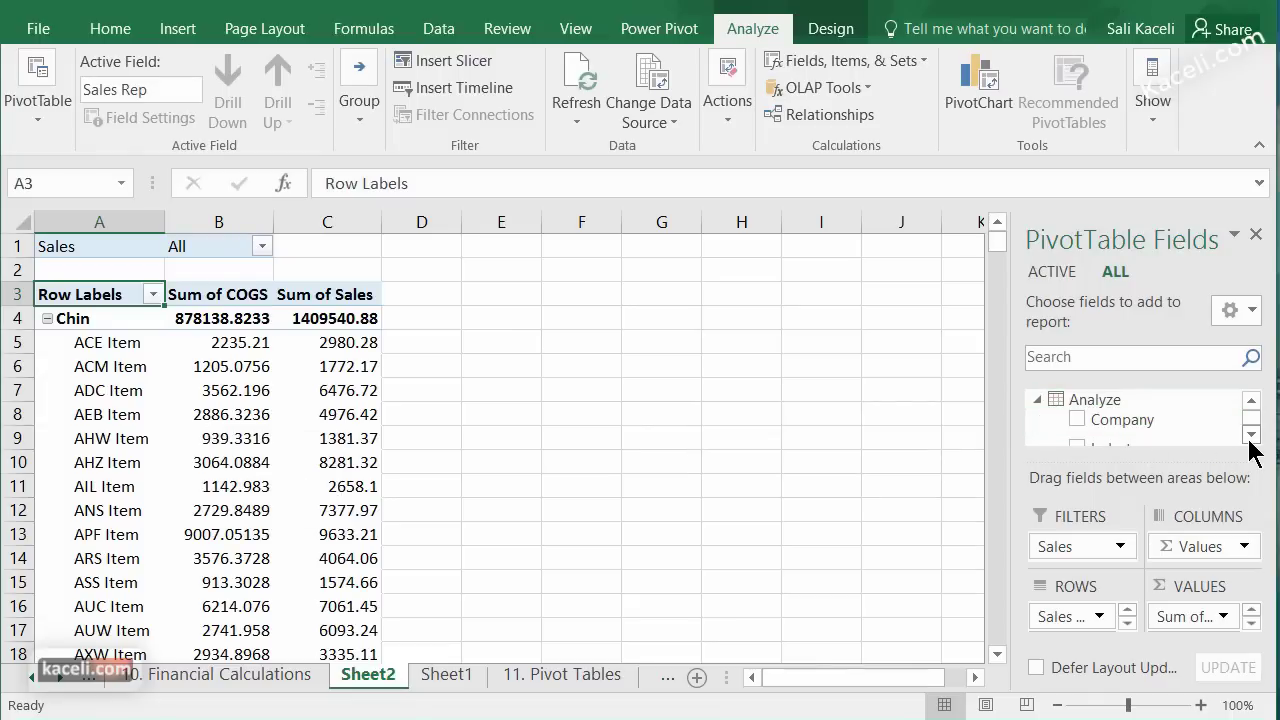
click(1250, 436)
click(1076, 401)
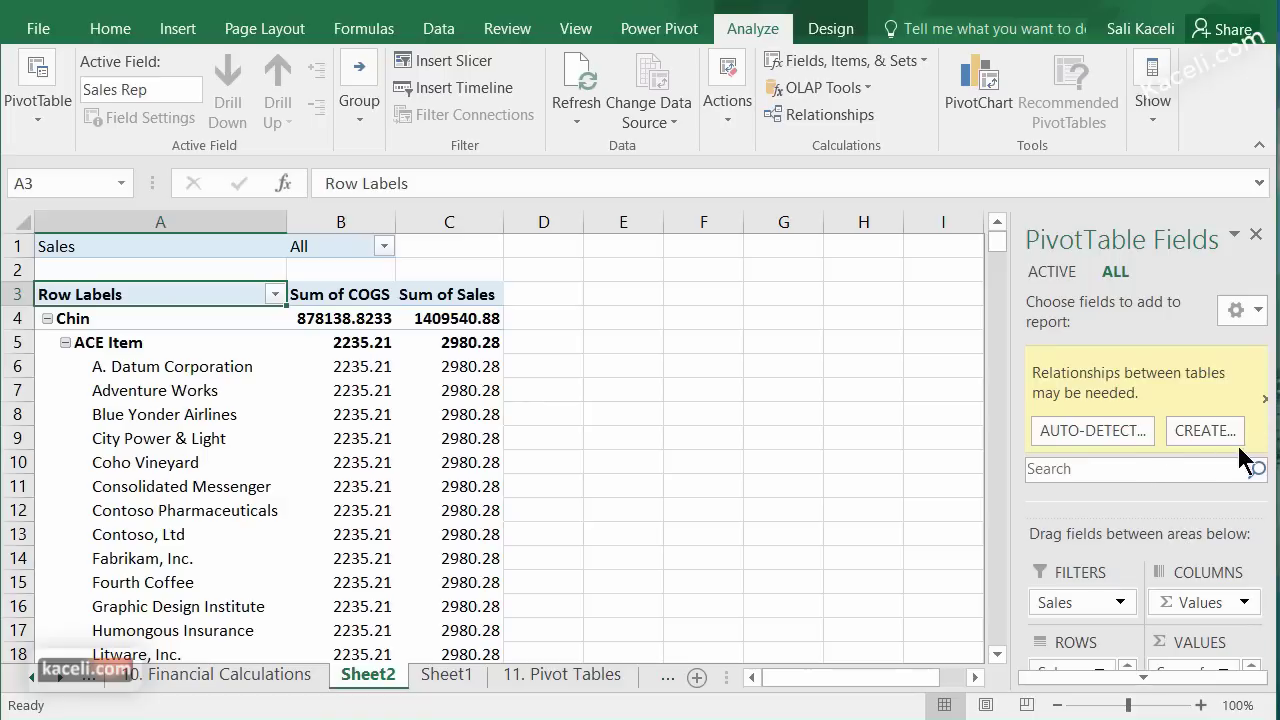
click(703, 533)
click(357, 372)
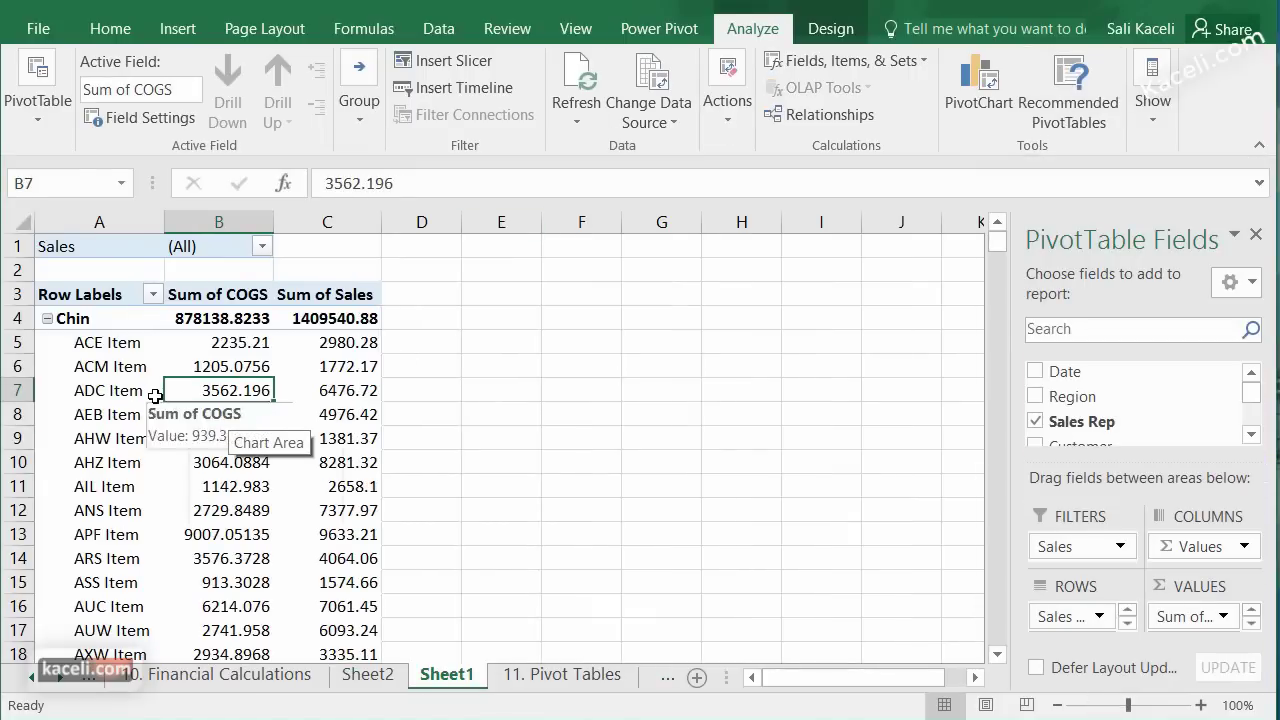
- Create the recommended Sum of Sales by Region pivot table
click(1076, 118)
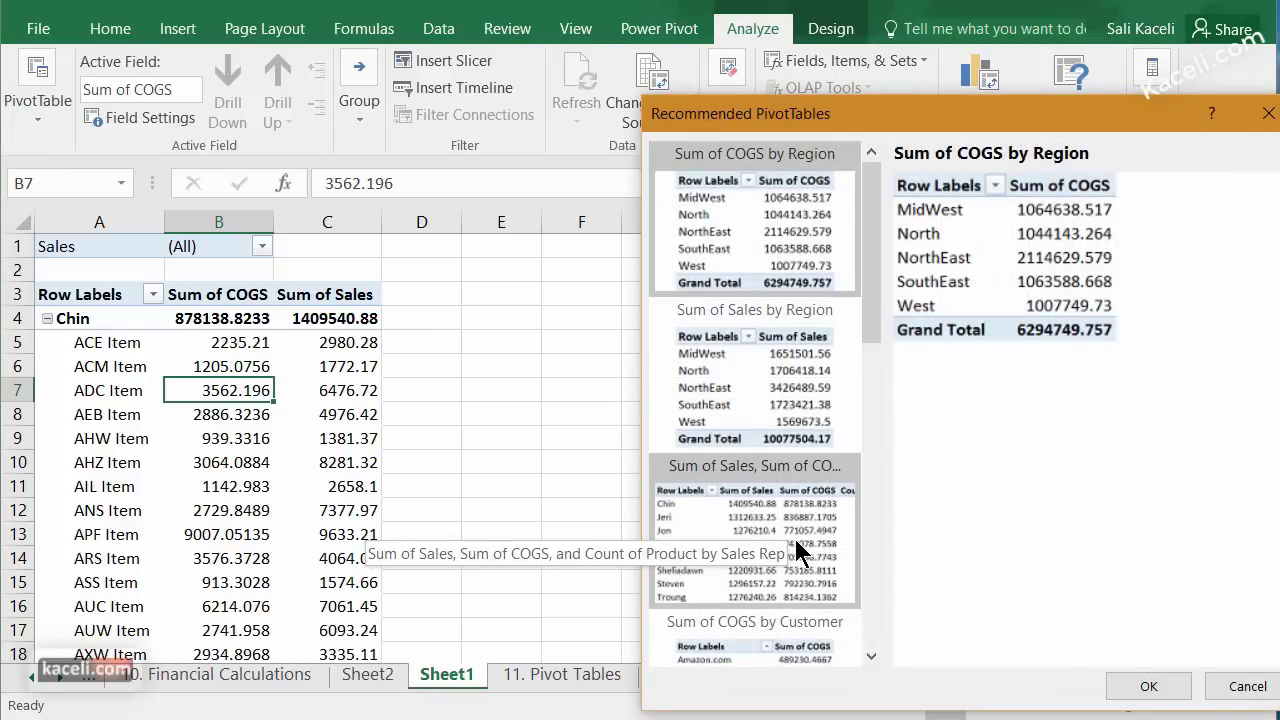
scroll(805, 430, down, 5)
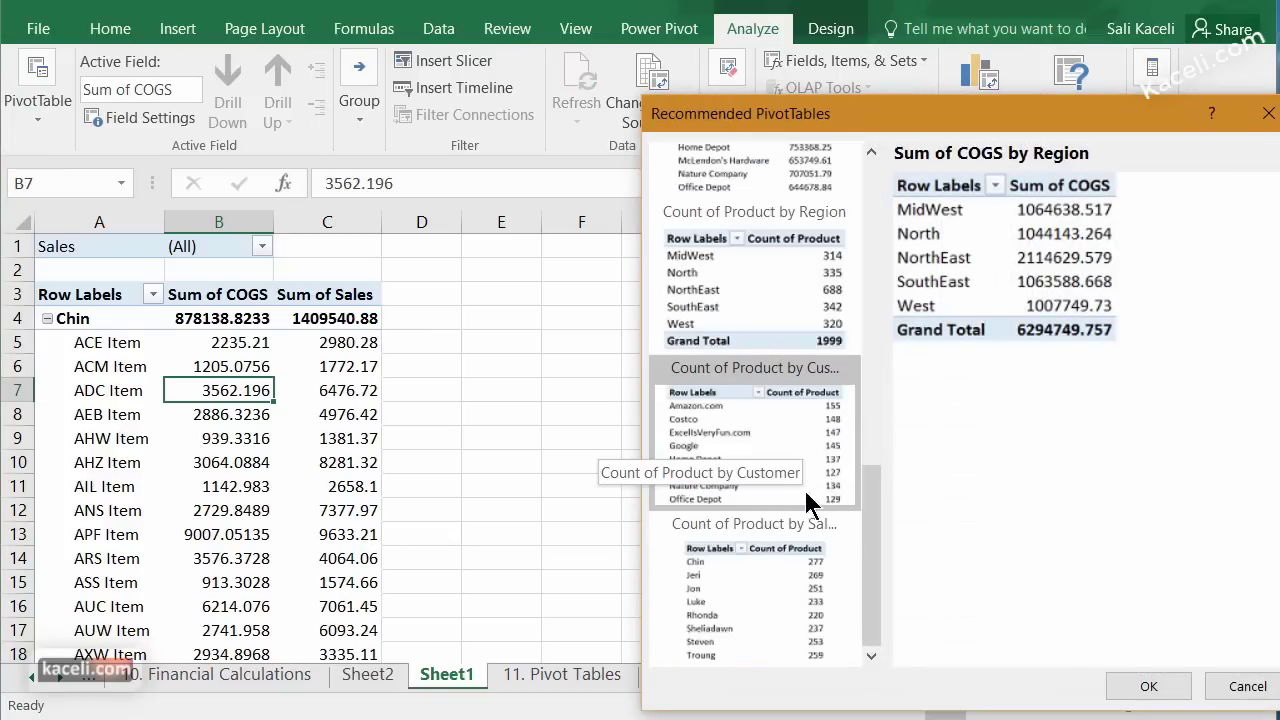
scroll(740, 384, up, 5)
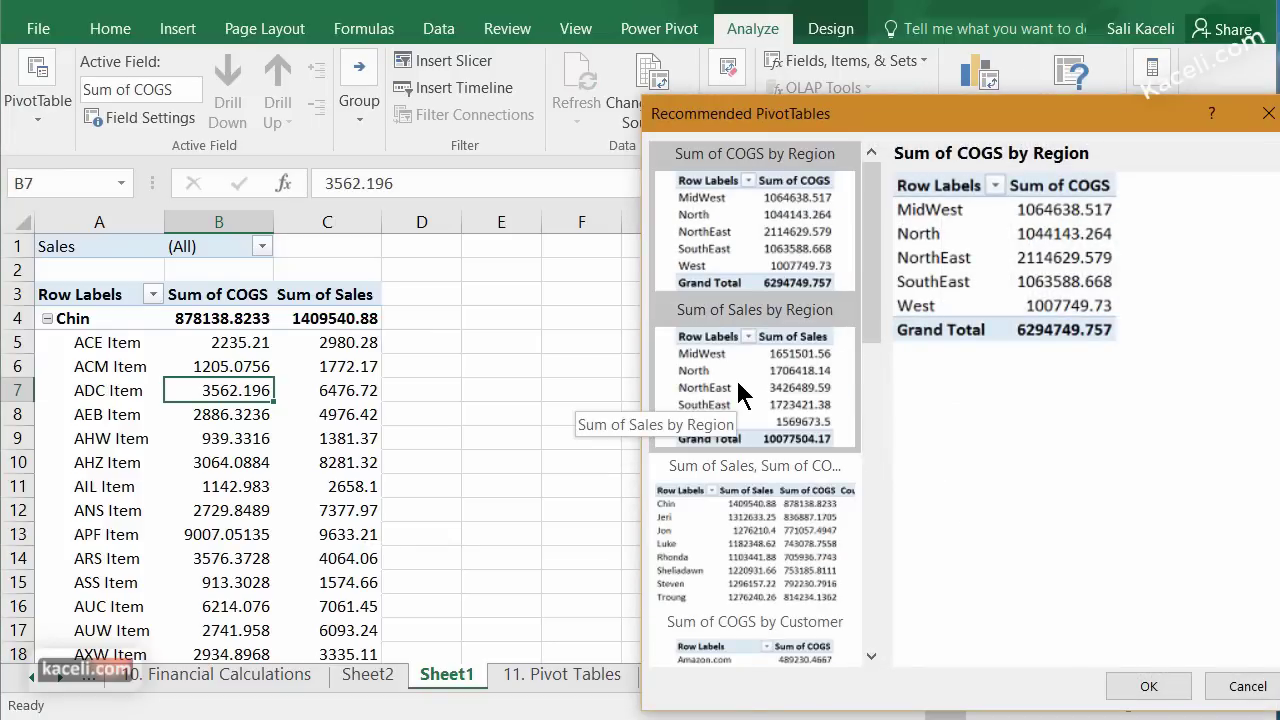
double_click(740, 392)
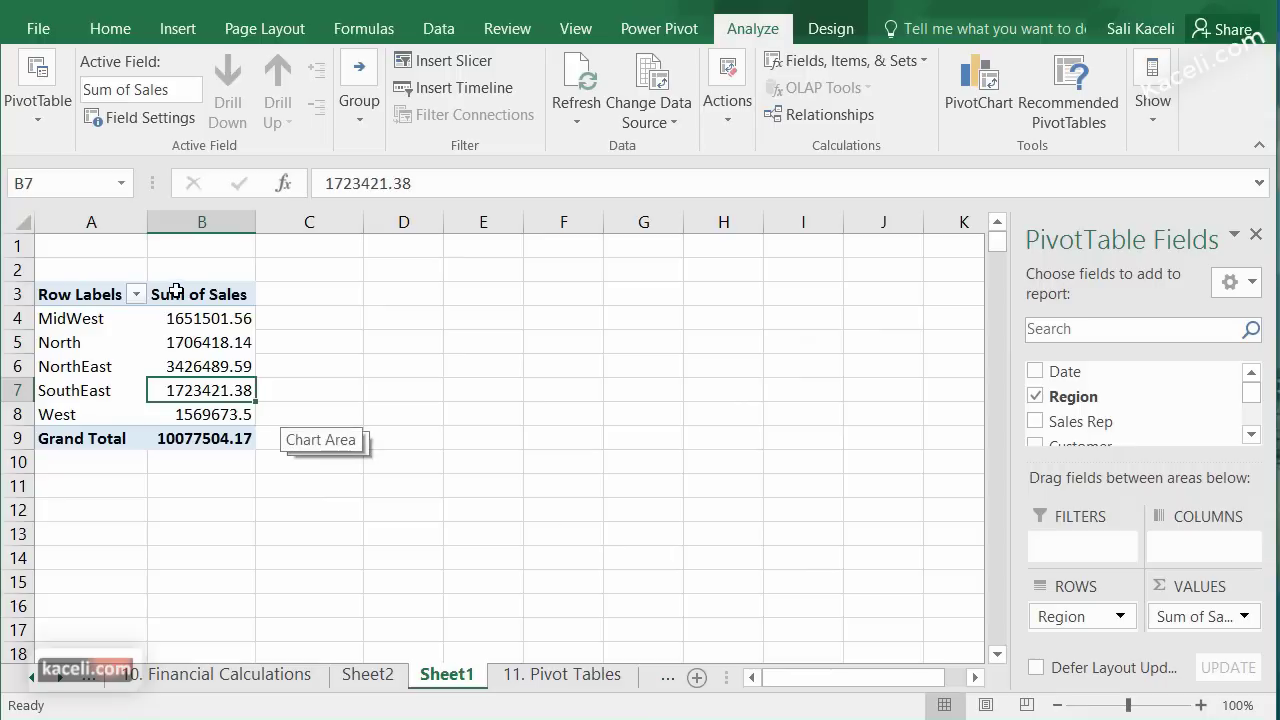
- Toggle the Sales Rep, Customer and Product fields in the region pivot
click(1034, 421)
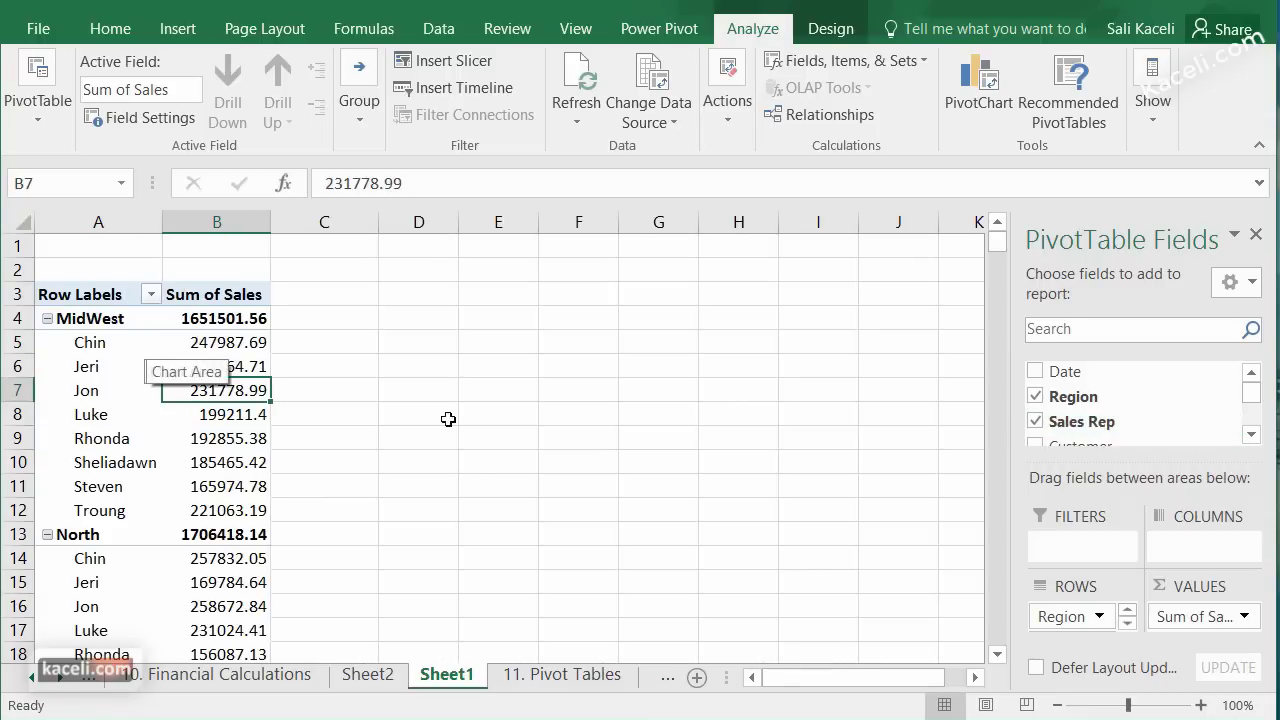
click(1251, 433)
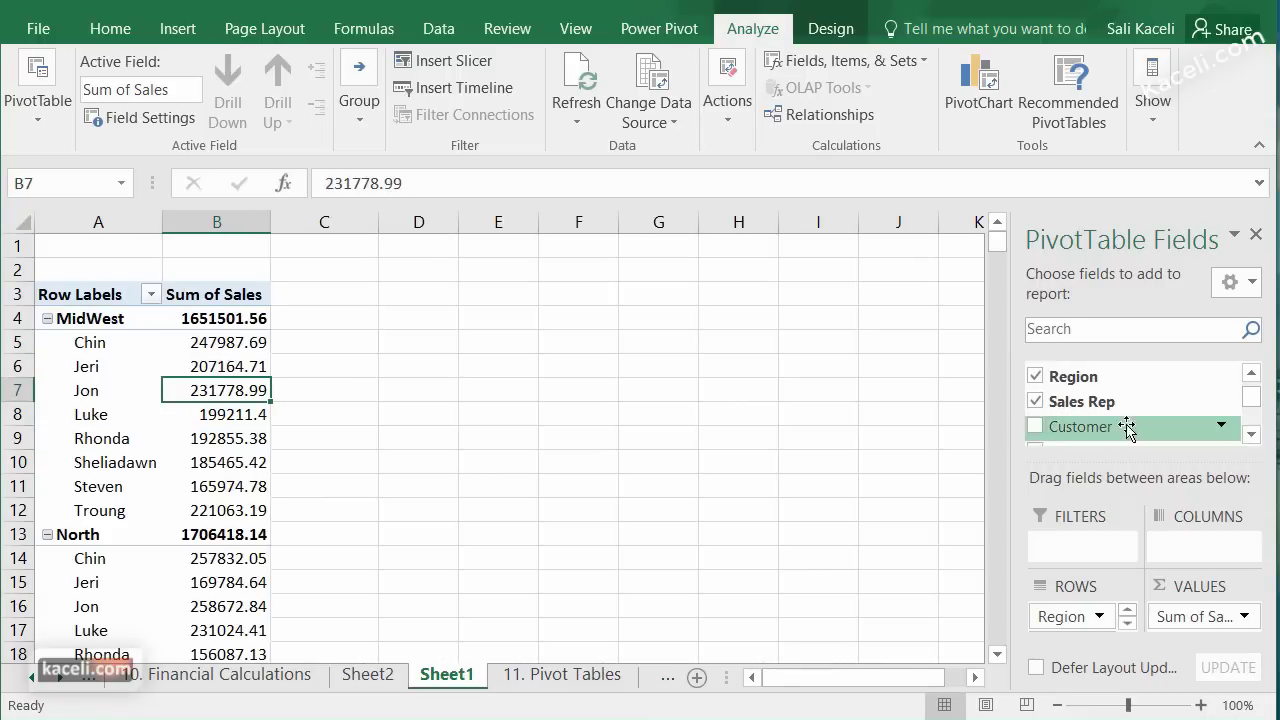
click(1035, 426)
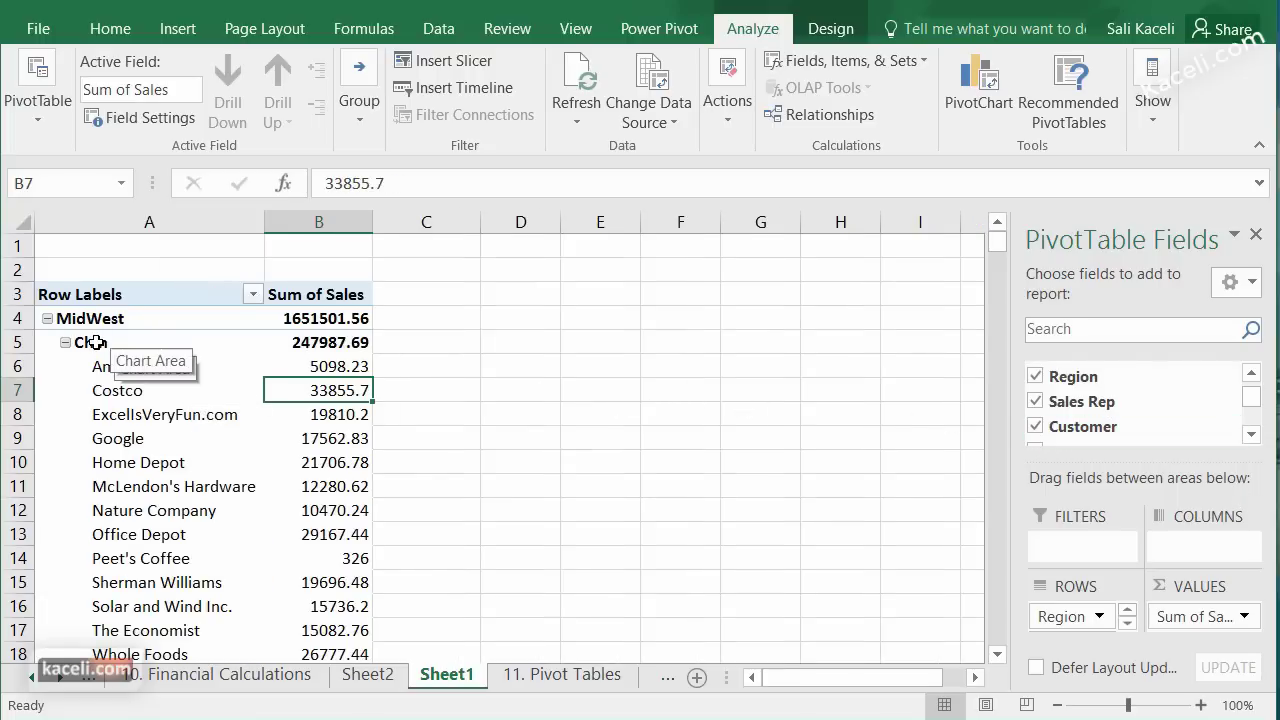
click(1251, 434)
click(1037, 436)
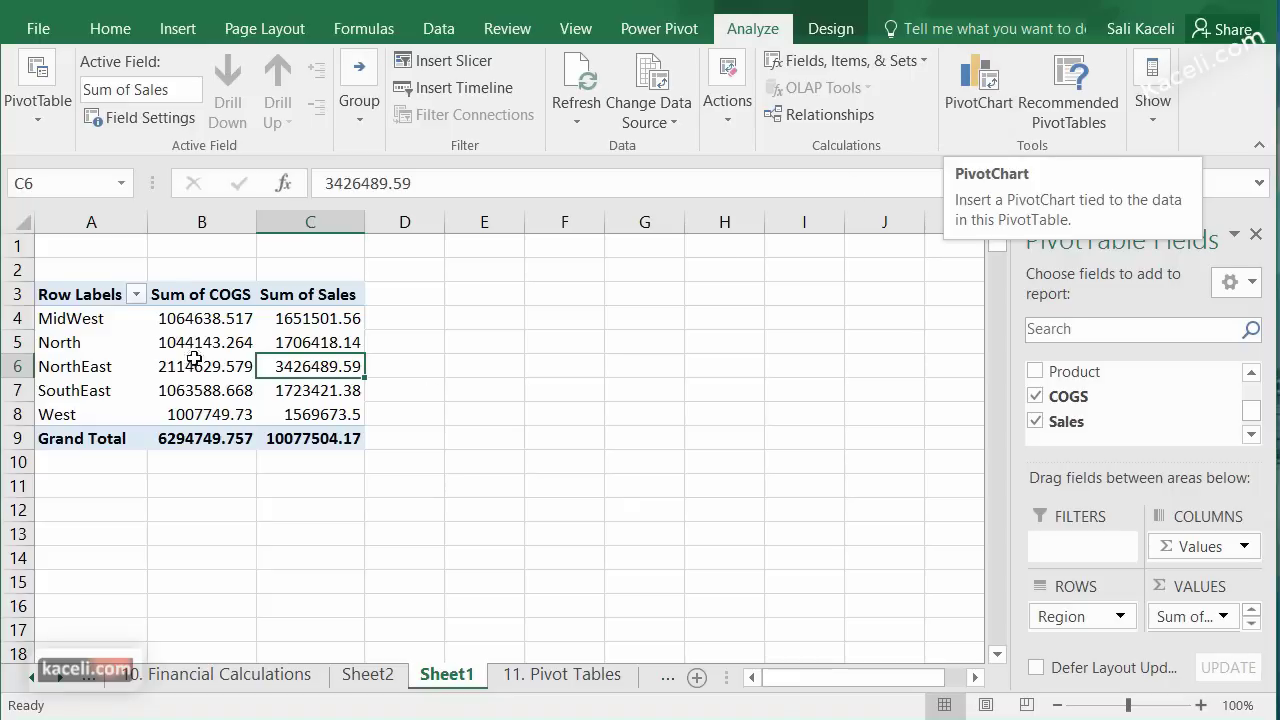
- Add a clustered column pivot chart of COGS and Sales by region beside the table, then leave the browser for Excel
drag(67, 318, 310, 402)
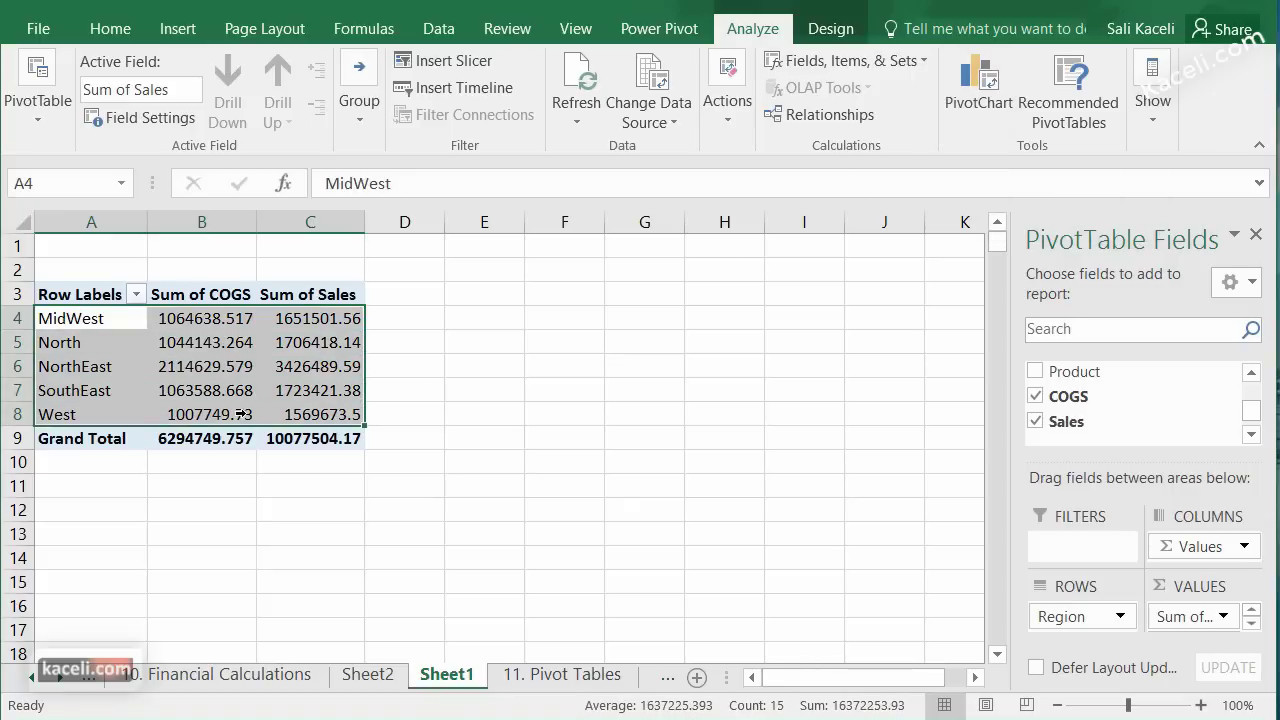
click(986, 106)
mouse_move(556, 197)
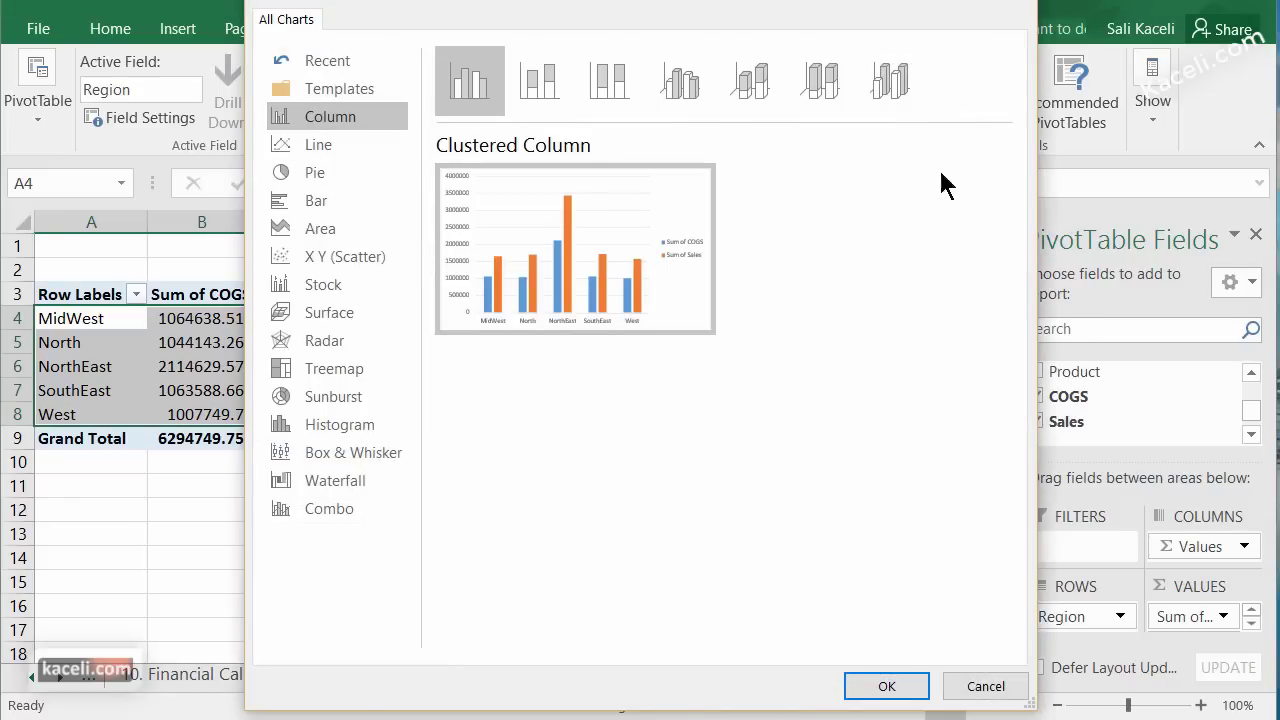
click(886, 686)
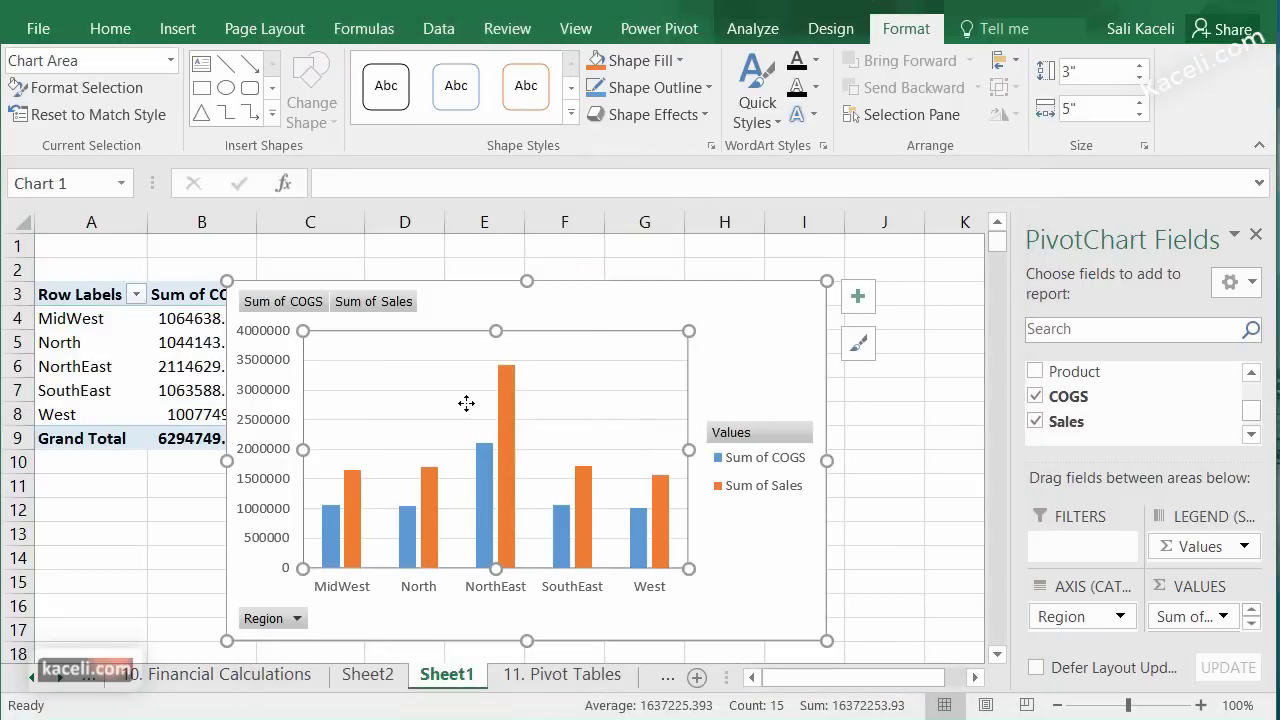
drag(506, 397, 546, 397)
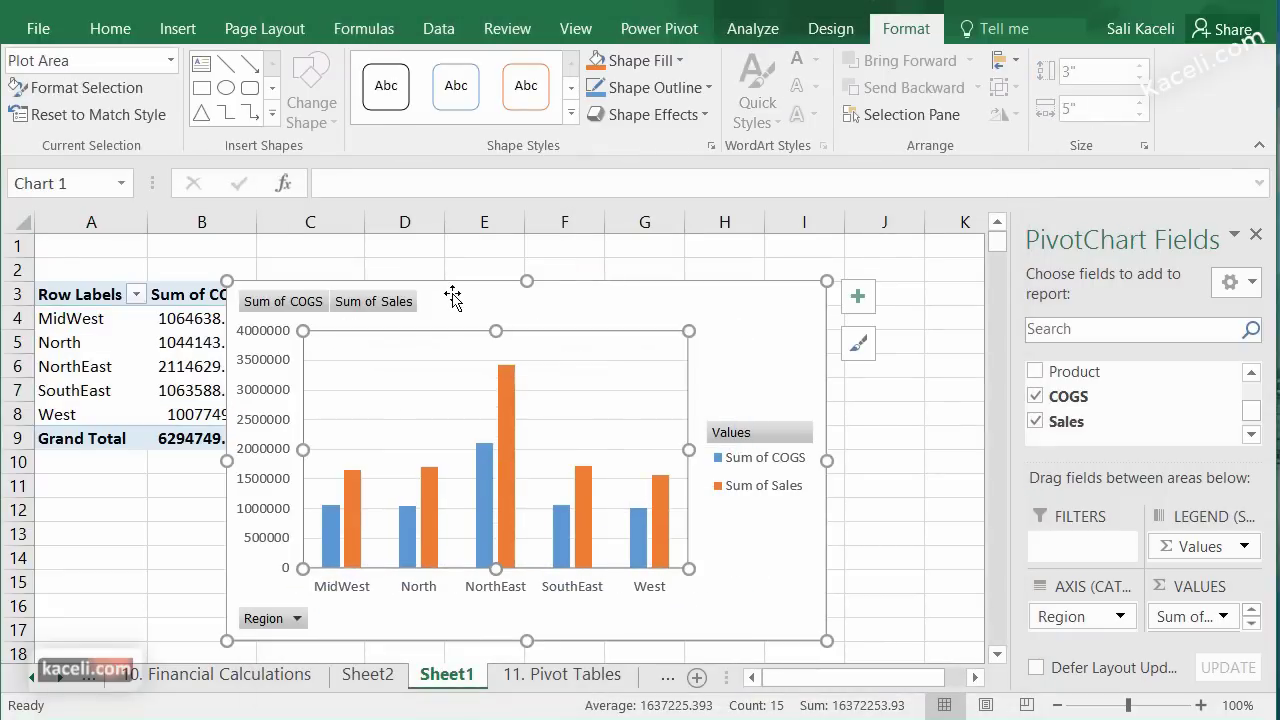
drag(451, 297, 642, 291)
click(310, 557)
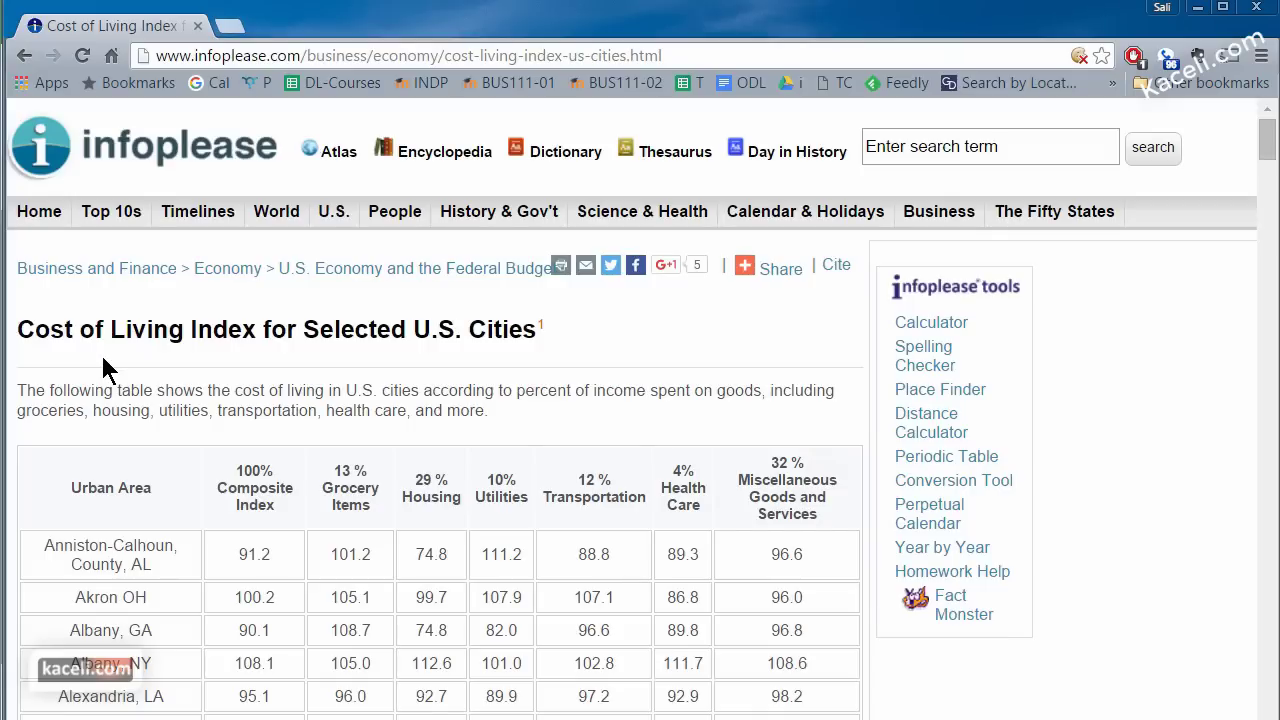
key(End)
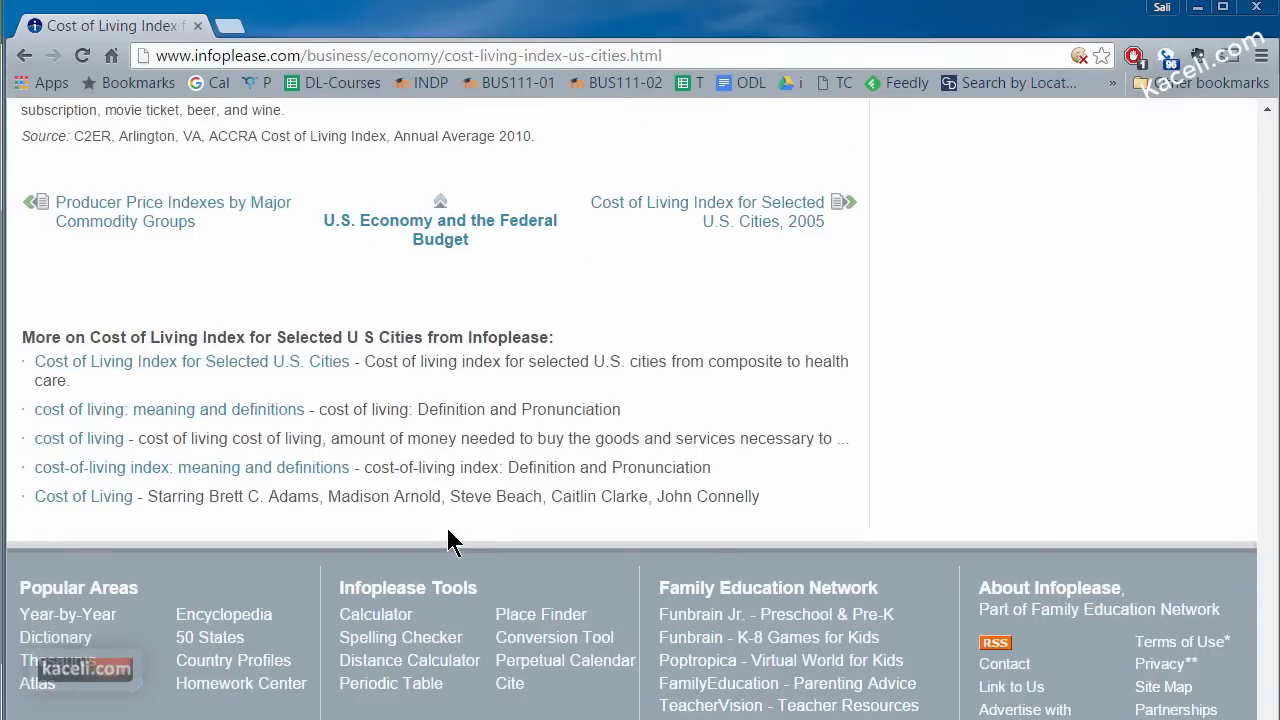
click(1197, 7)
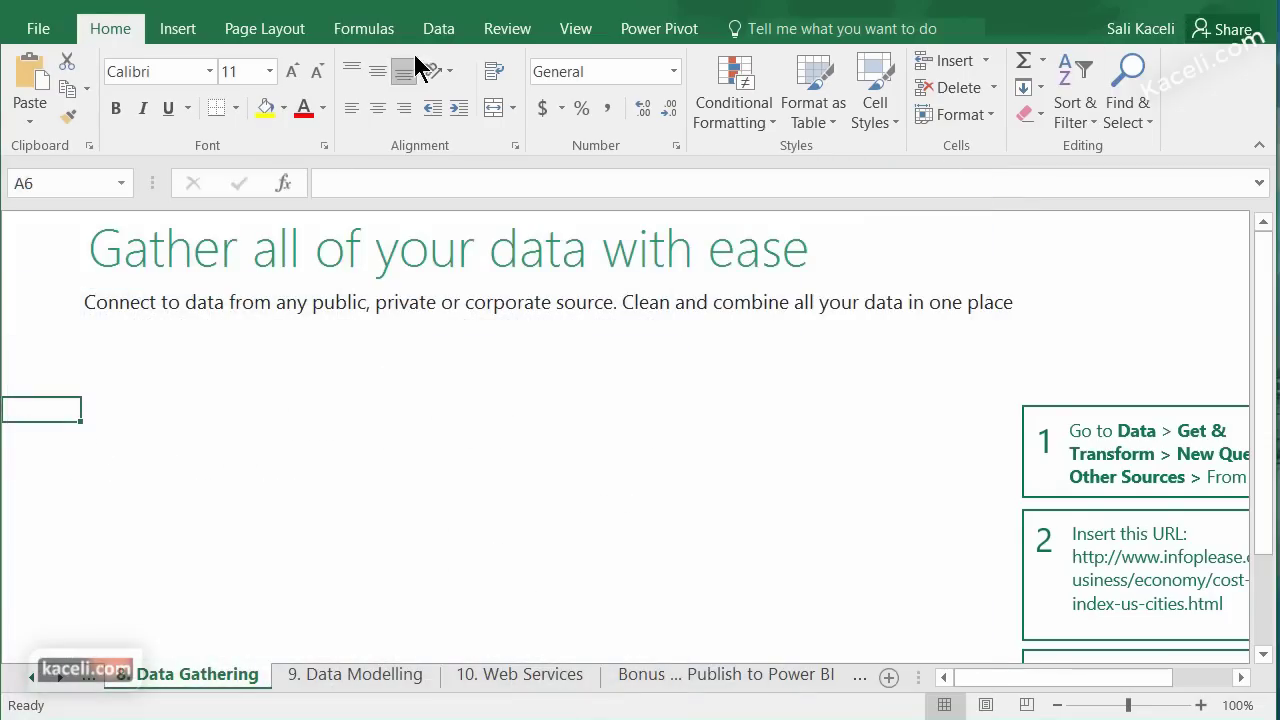
- Start a From Web query and connect to the pasted infoplease cost-of-living page
click(433, 30)
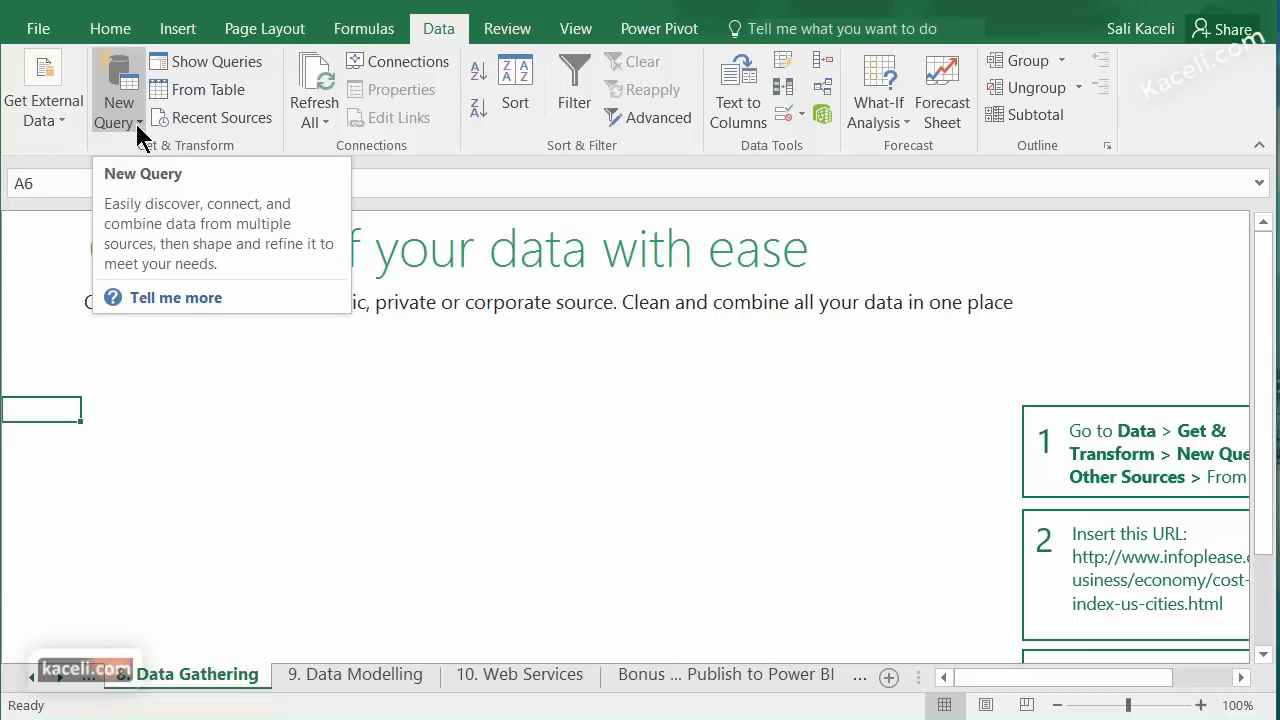
click(137, 127)
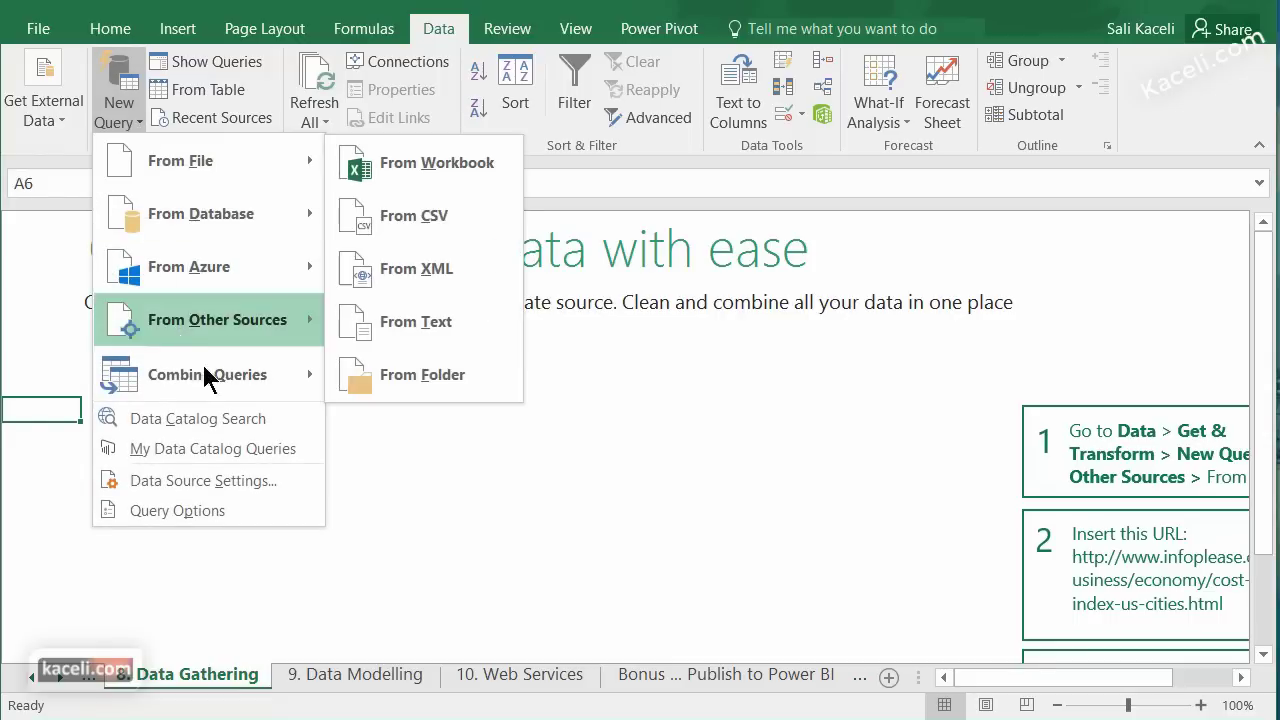
mouse_move(257, 317)
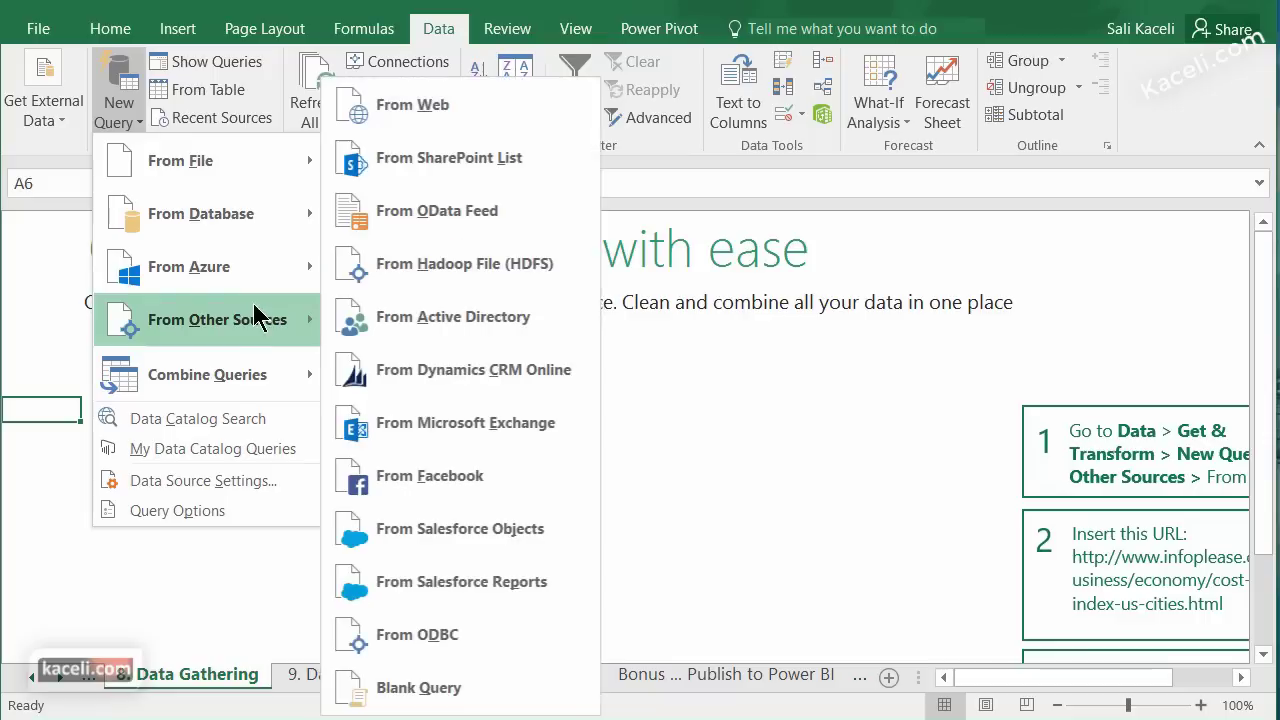
click(420, 118)
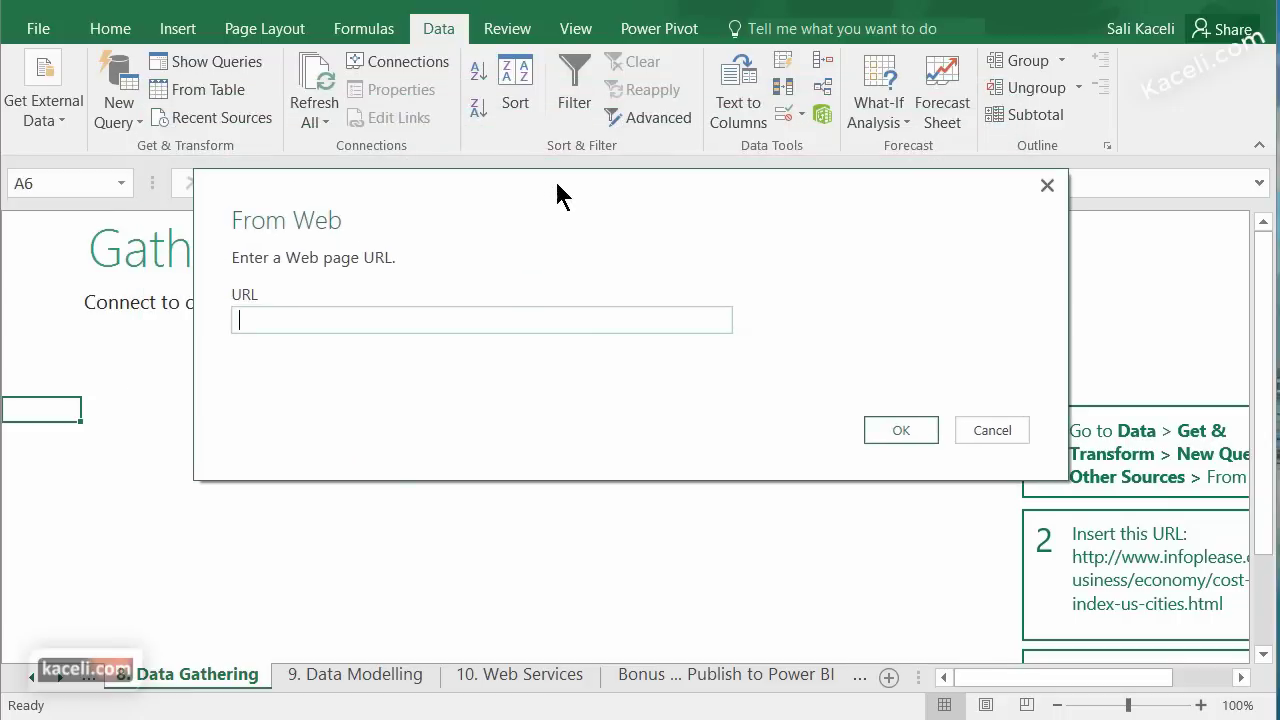
click(270, 319)
right_click(270, 320)
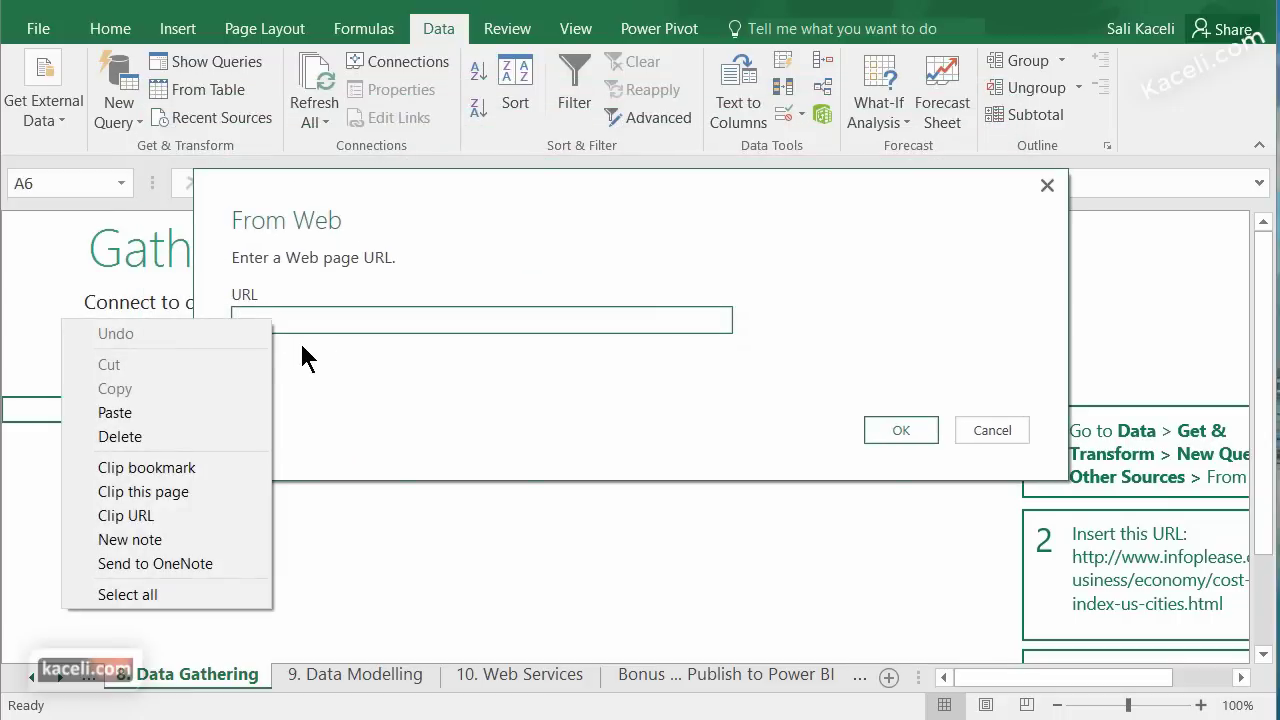
click(156, 411)
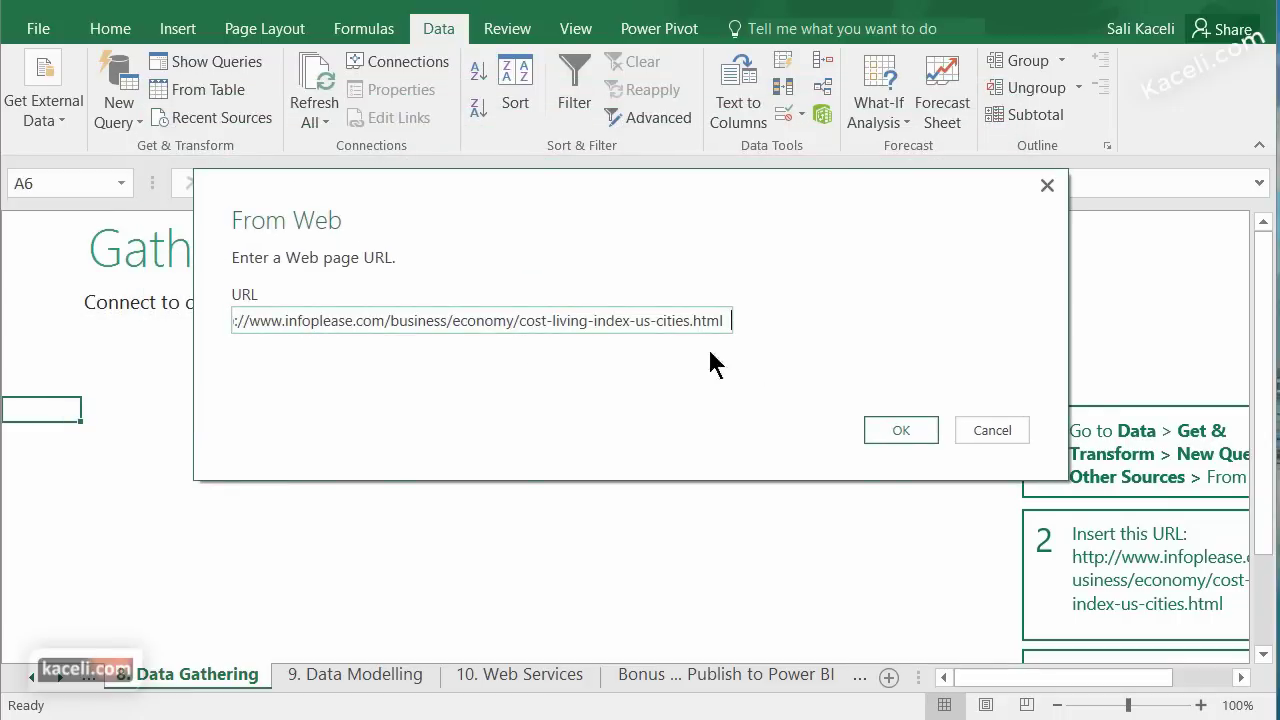
click(900, 434)
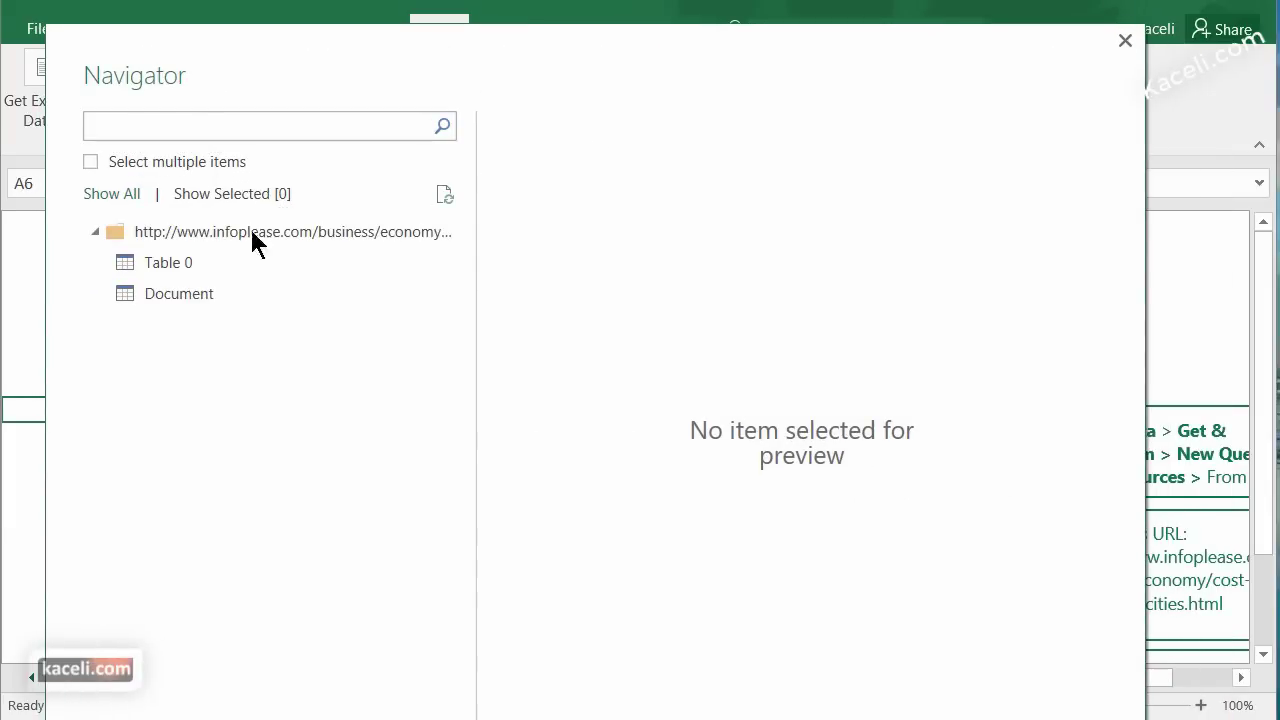
- Preview Table 0 in the Navigator and load it into a new worksheet
click(167, 264)
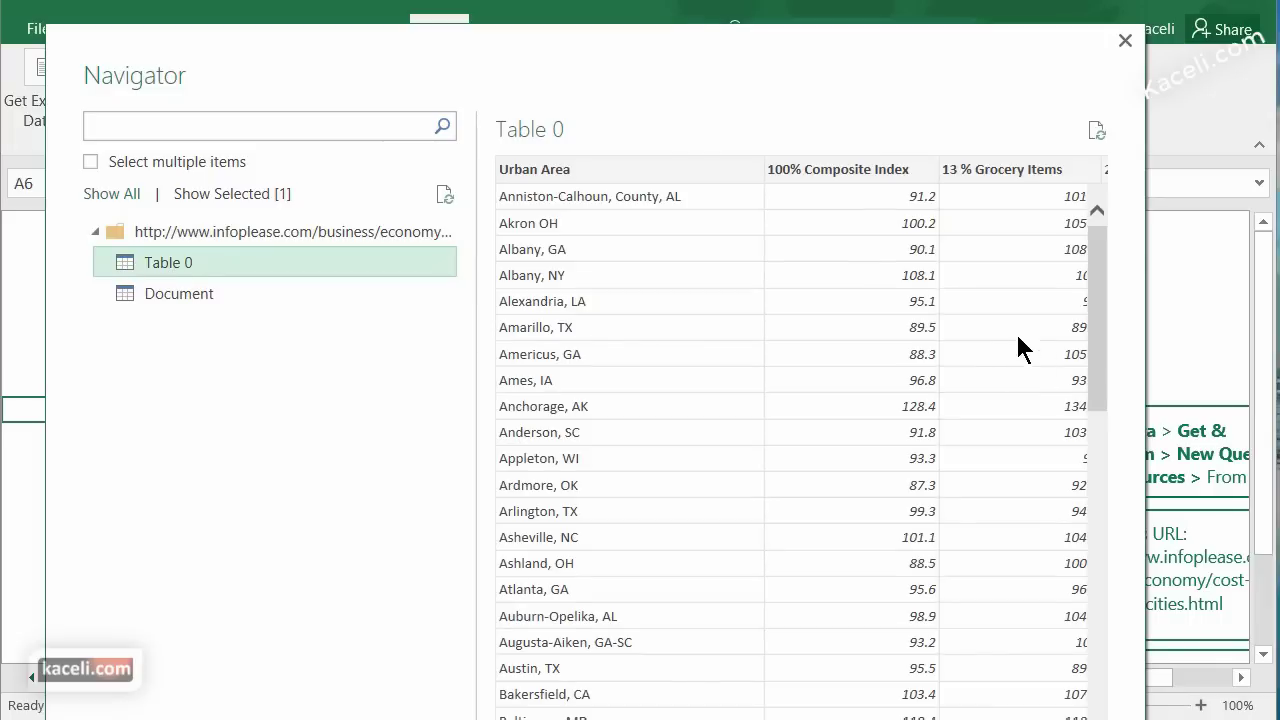
scroll(935, 355, down, 14)
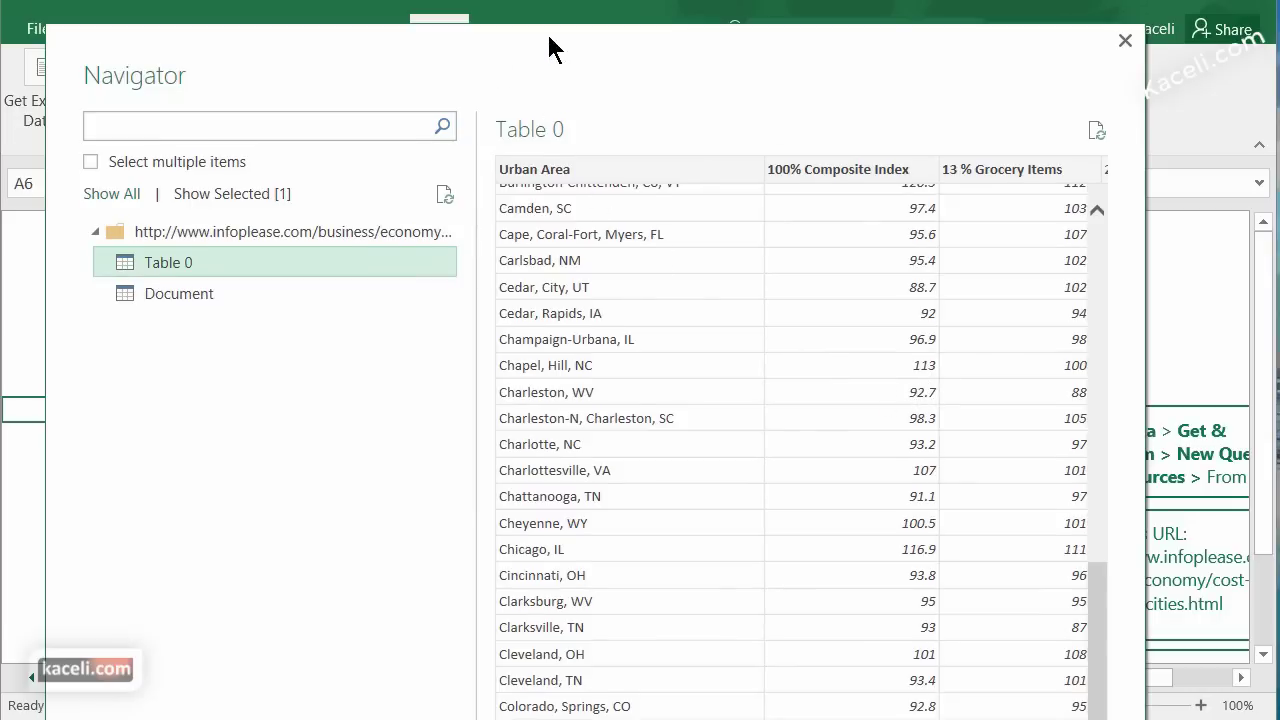
drag(549, 46, 546, 0)
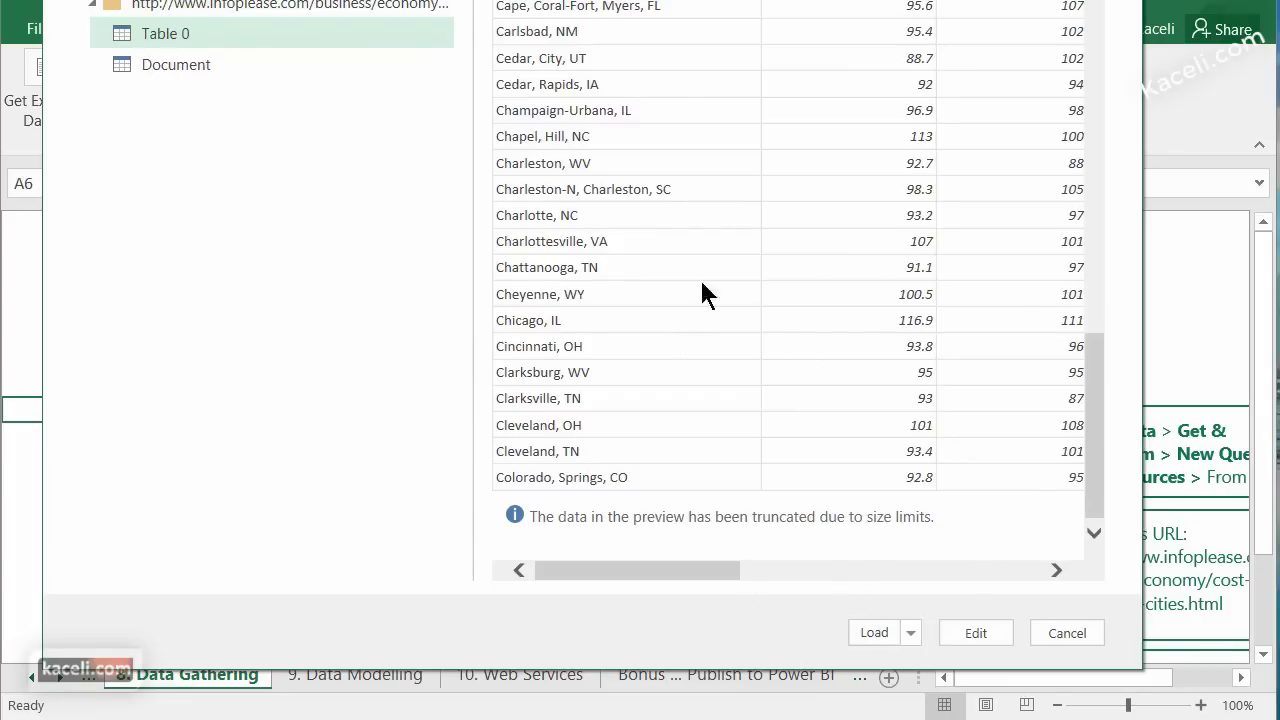
click(874, 633)
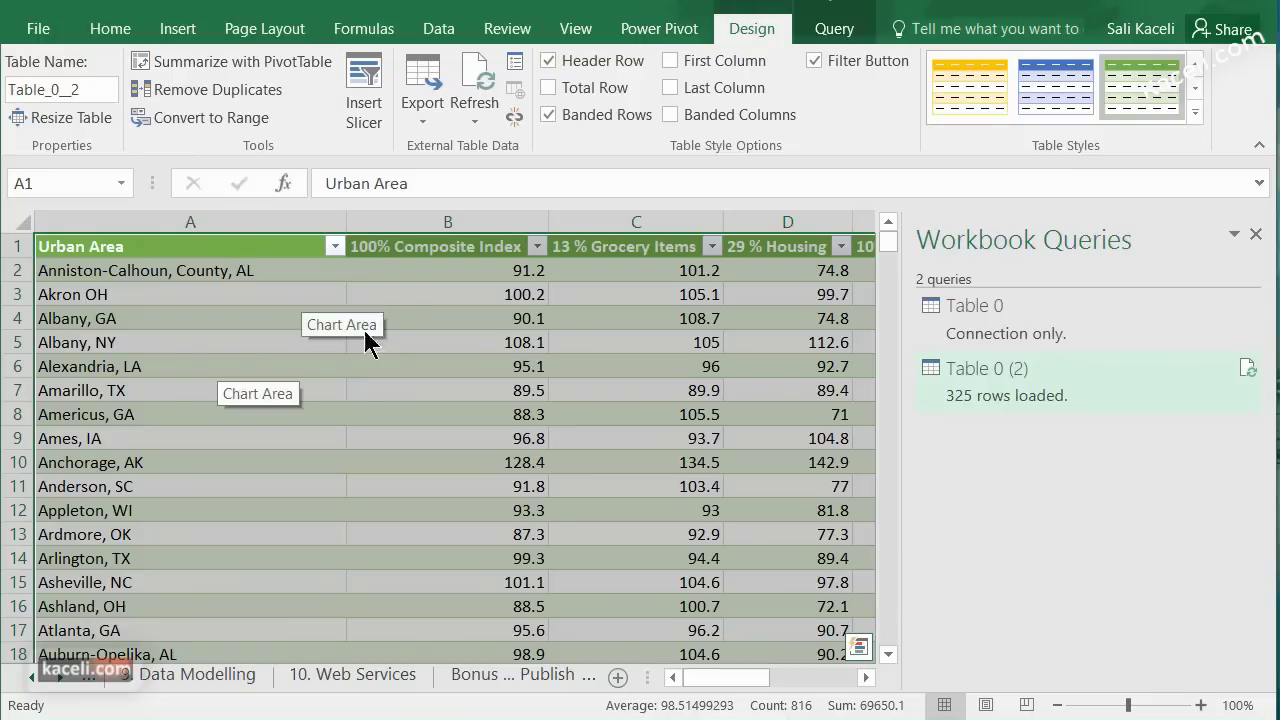
- Clear the table selection and scroll through the loaded data table
click(409, 434)
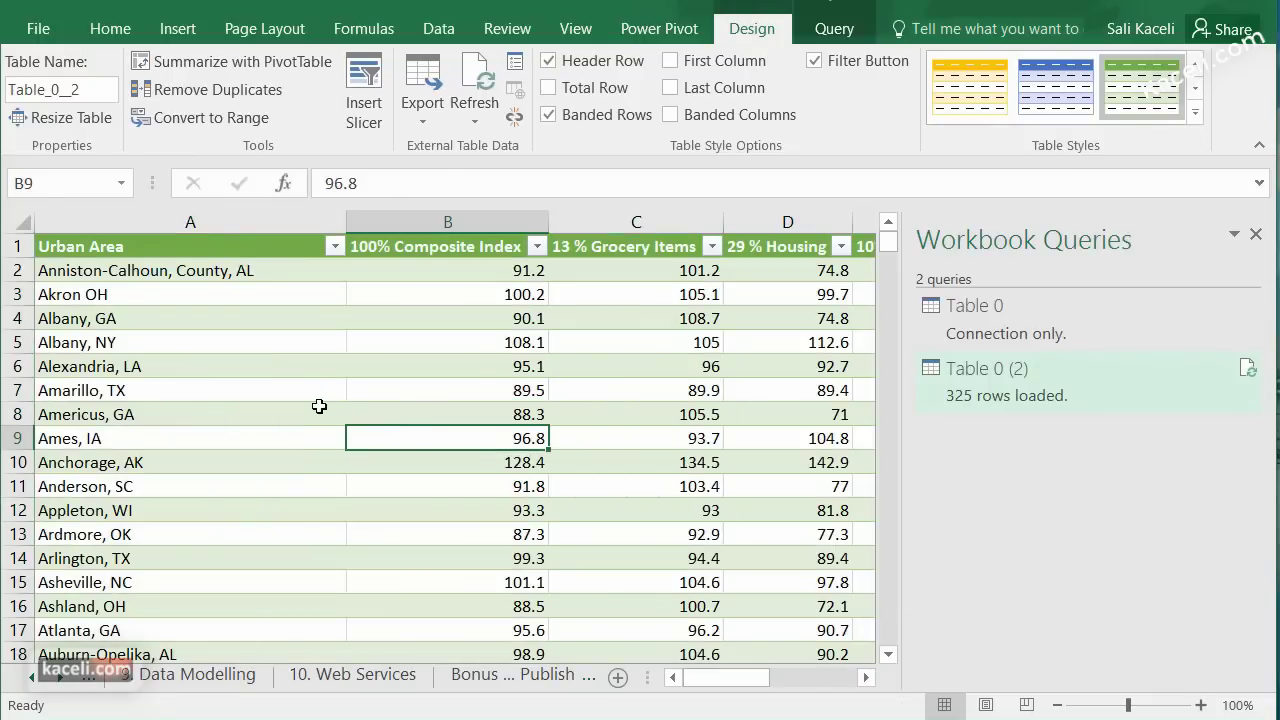
scroll(211, 503, down, 2)
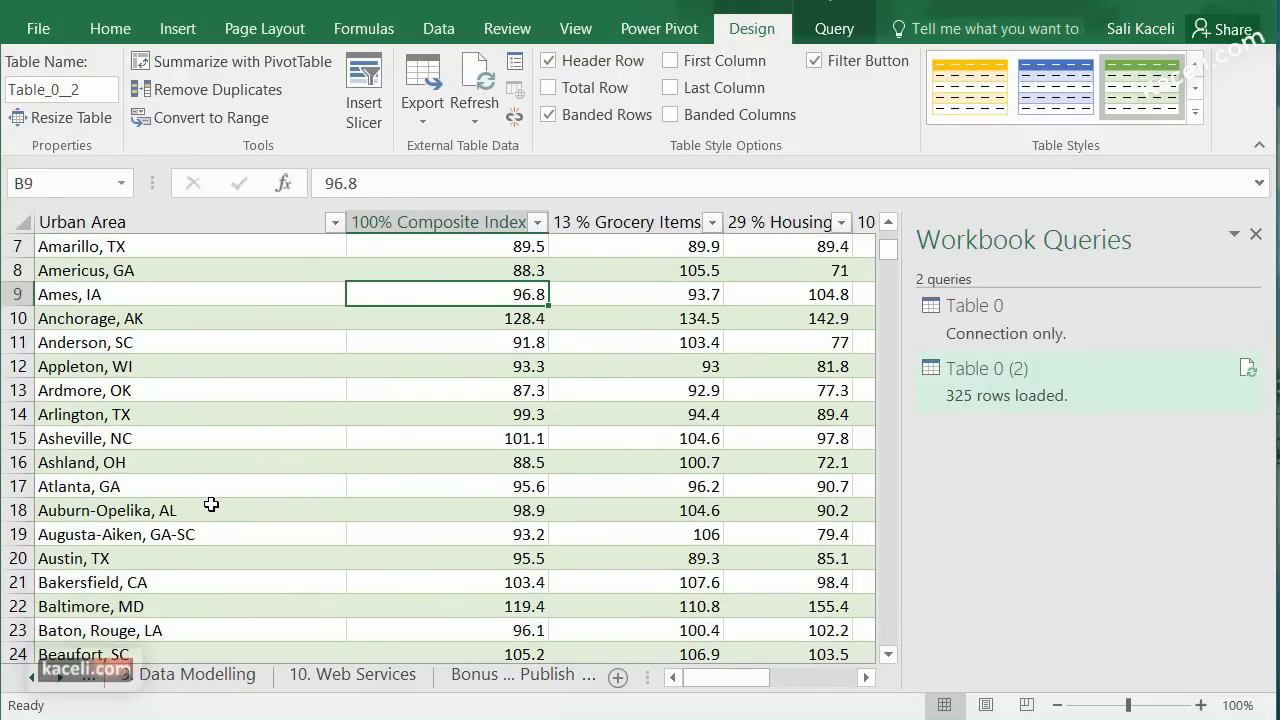
scroll(413, 526, down, 2)
scroll(413, 526, down, 20)
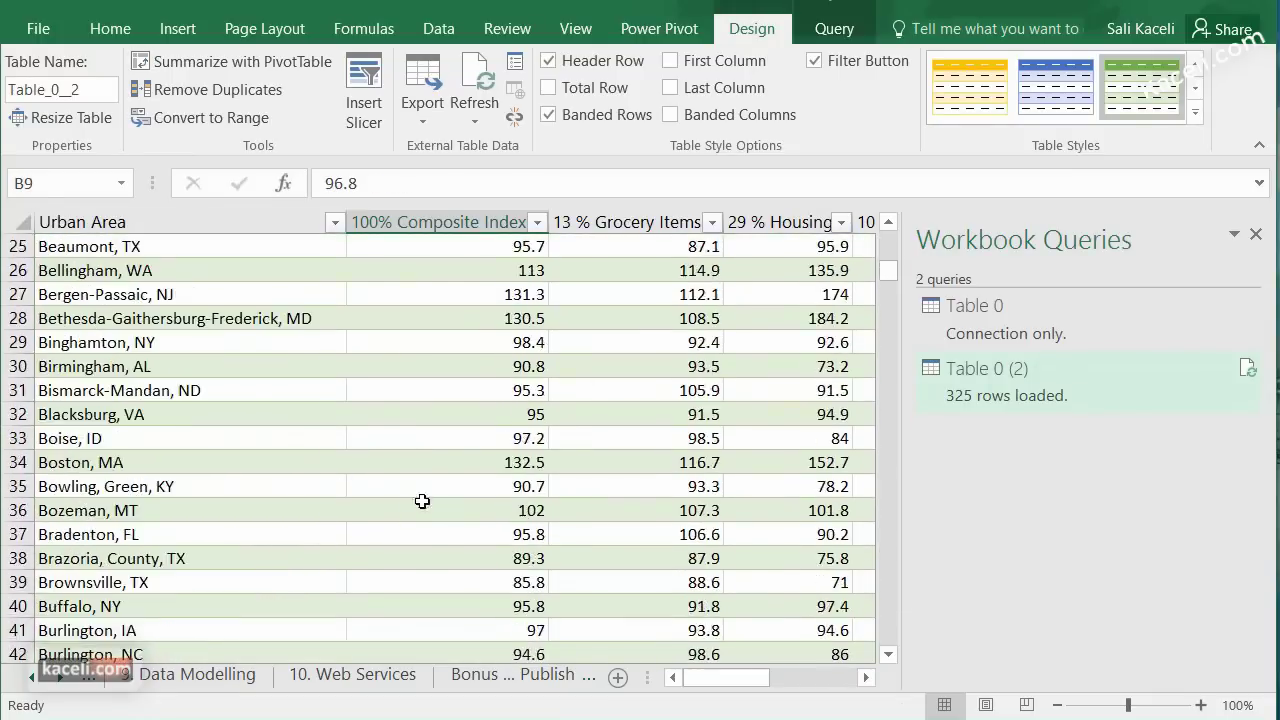
scroll(784, 534, down, 20)
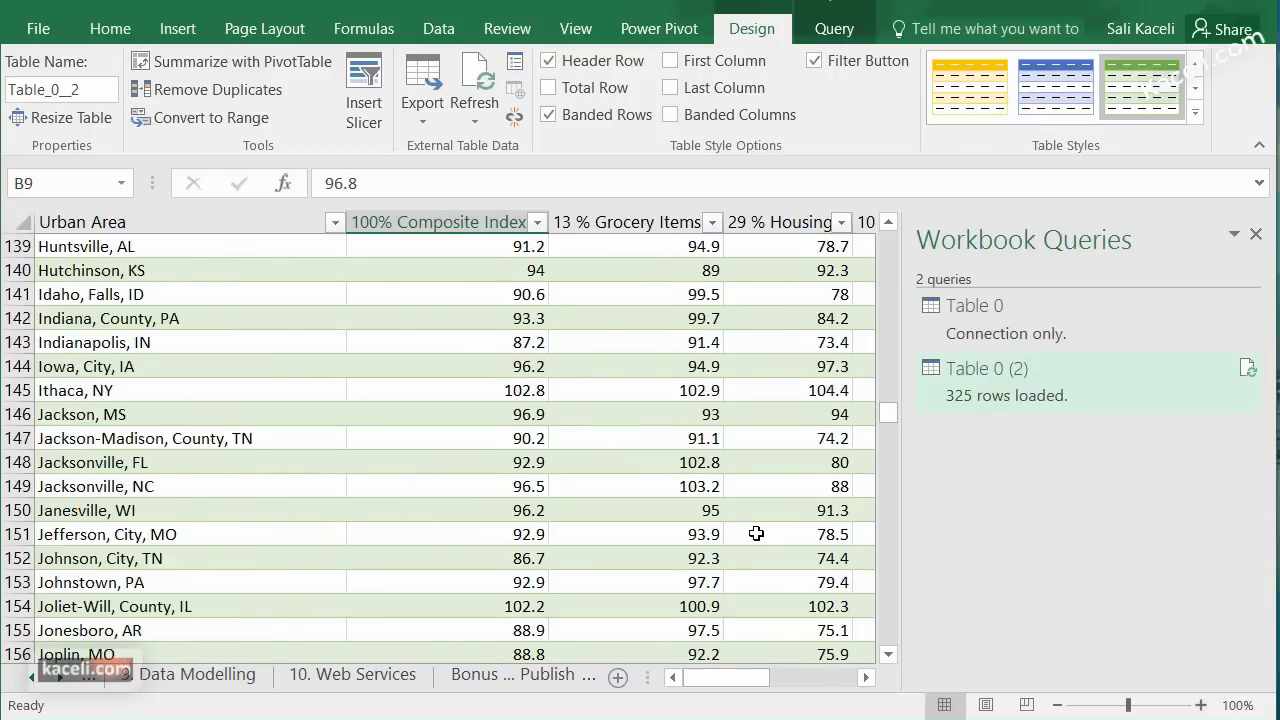
scroll(780, 572, down, 20)
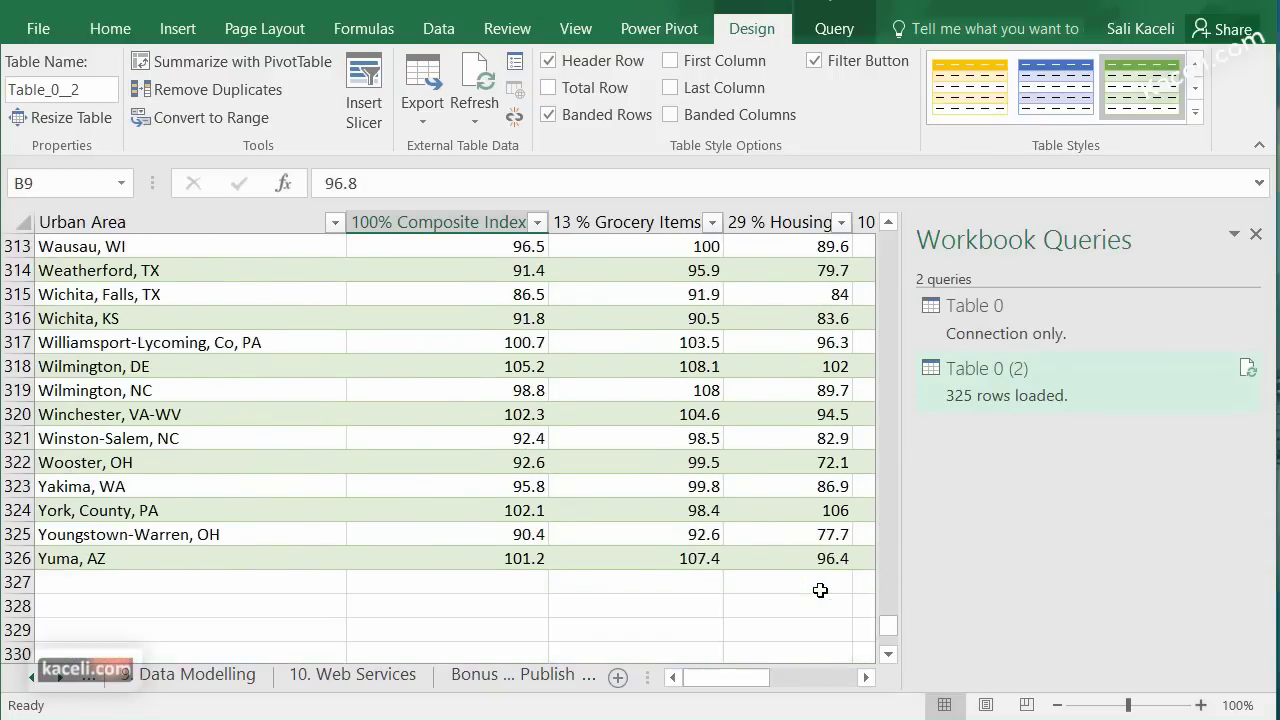
scroll(823, 600, up, 4)
drag(743, 684, 843, 689)
- Select the whole table, browse Quick Analysis chart and totals suggestions, then dismiss them
key(ctrl+End)
key(ctrl+shift+Home)
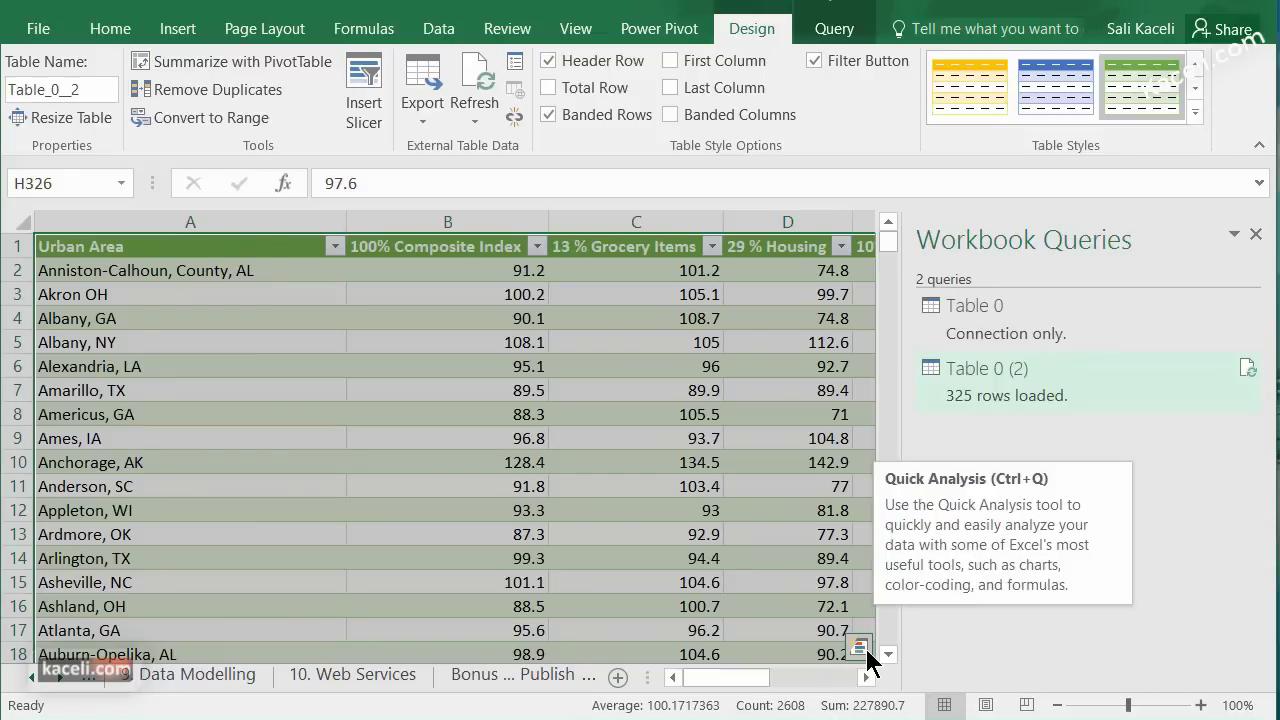
click(867, 651)
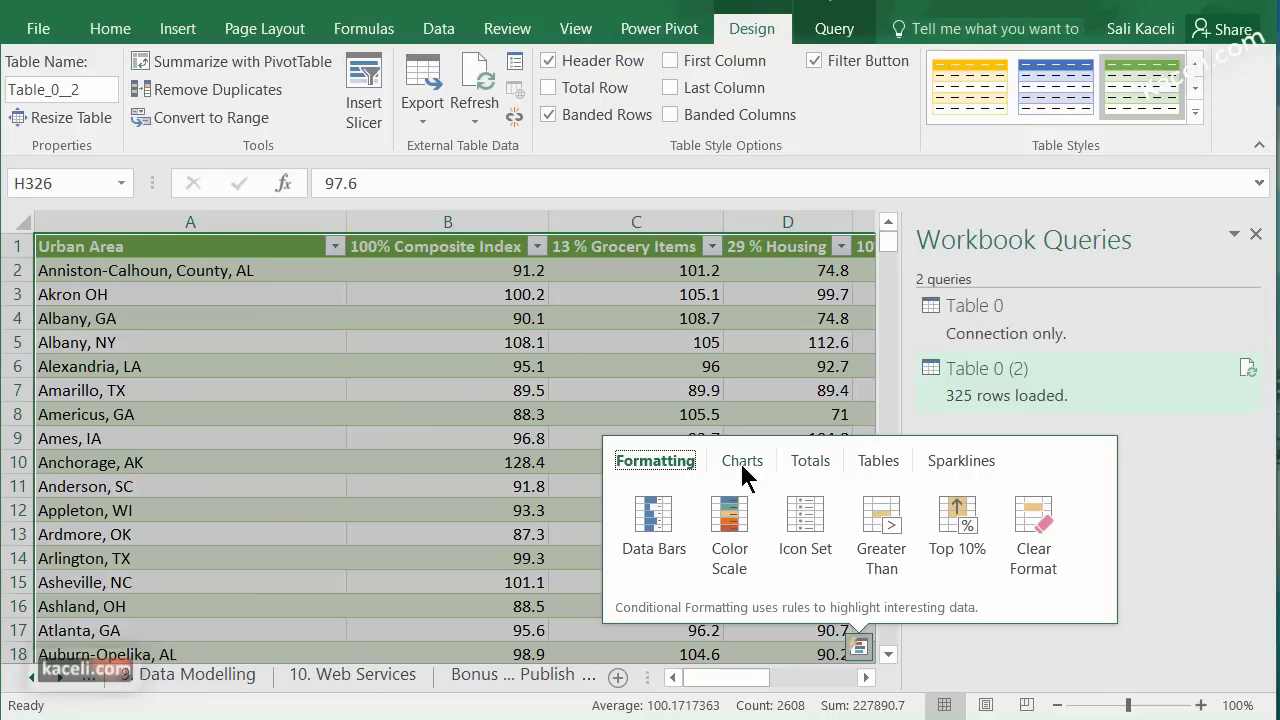
click(744, 463)
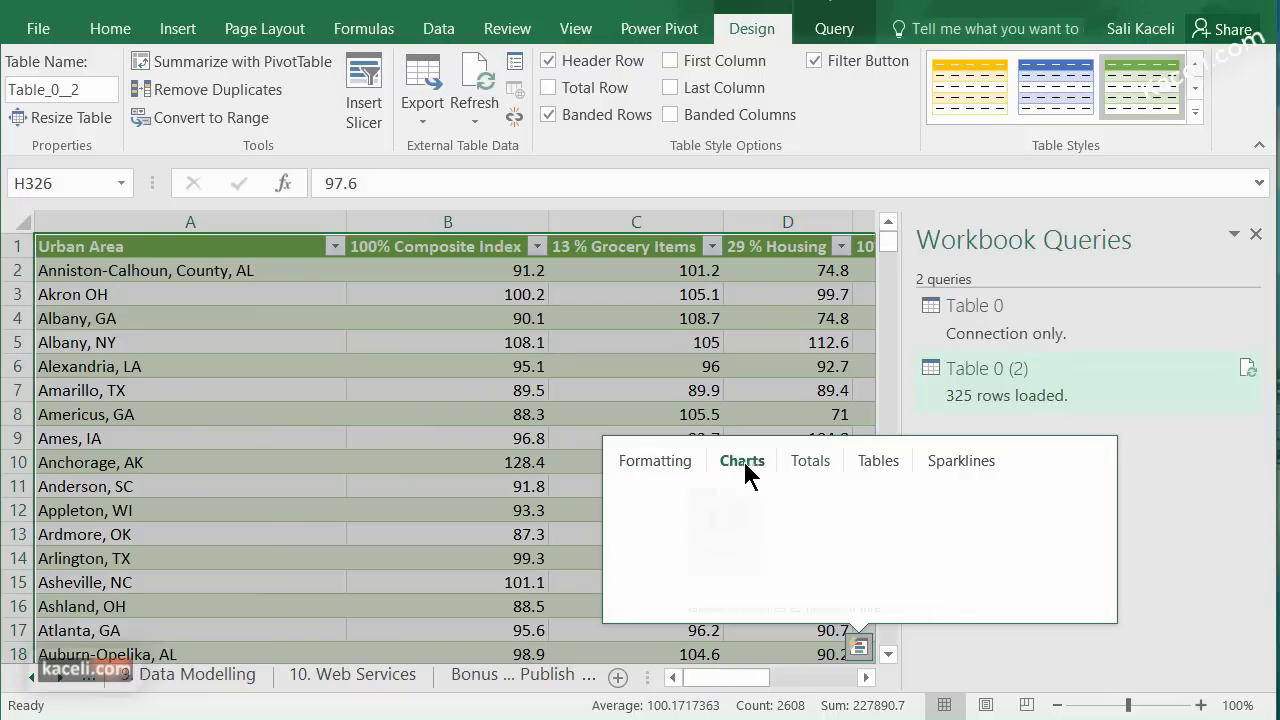
click(800, 463)
click(410, 416)
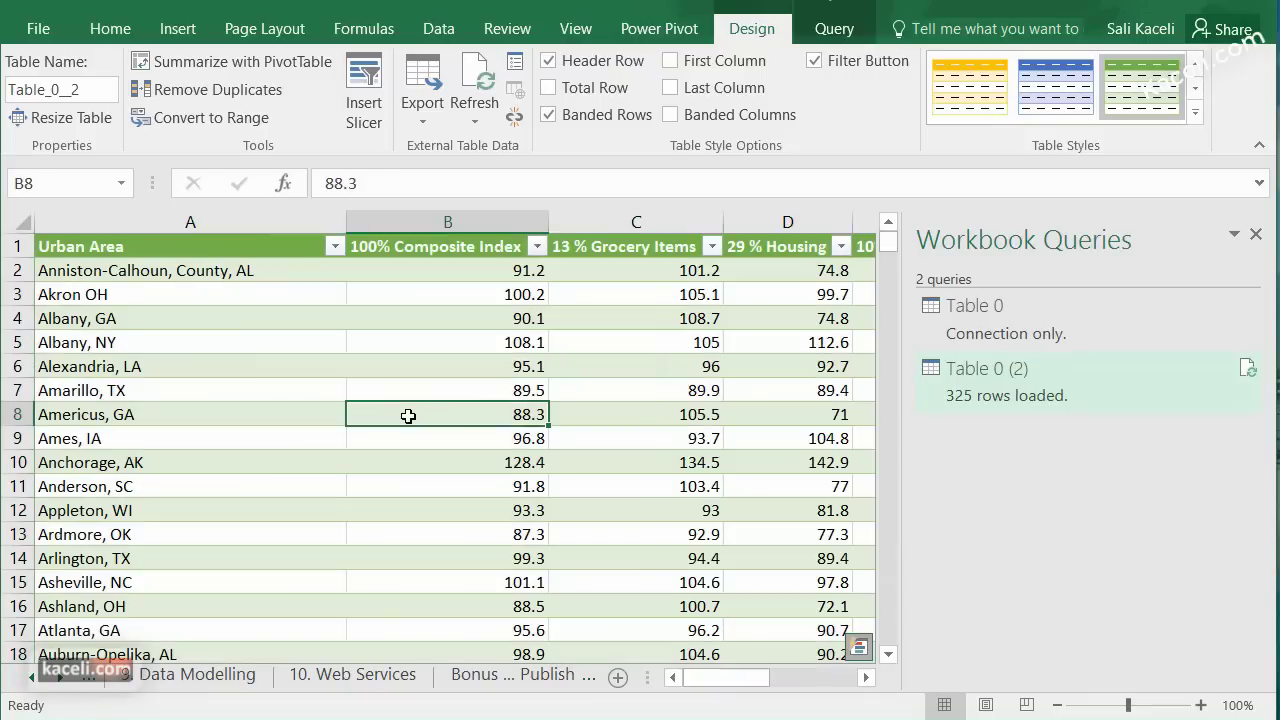
mouse_move(986, 342)
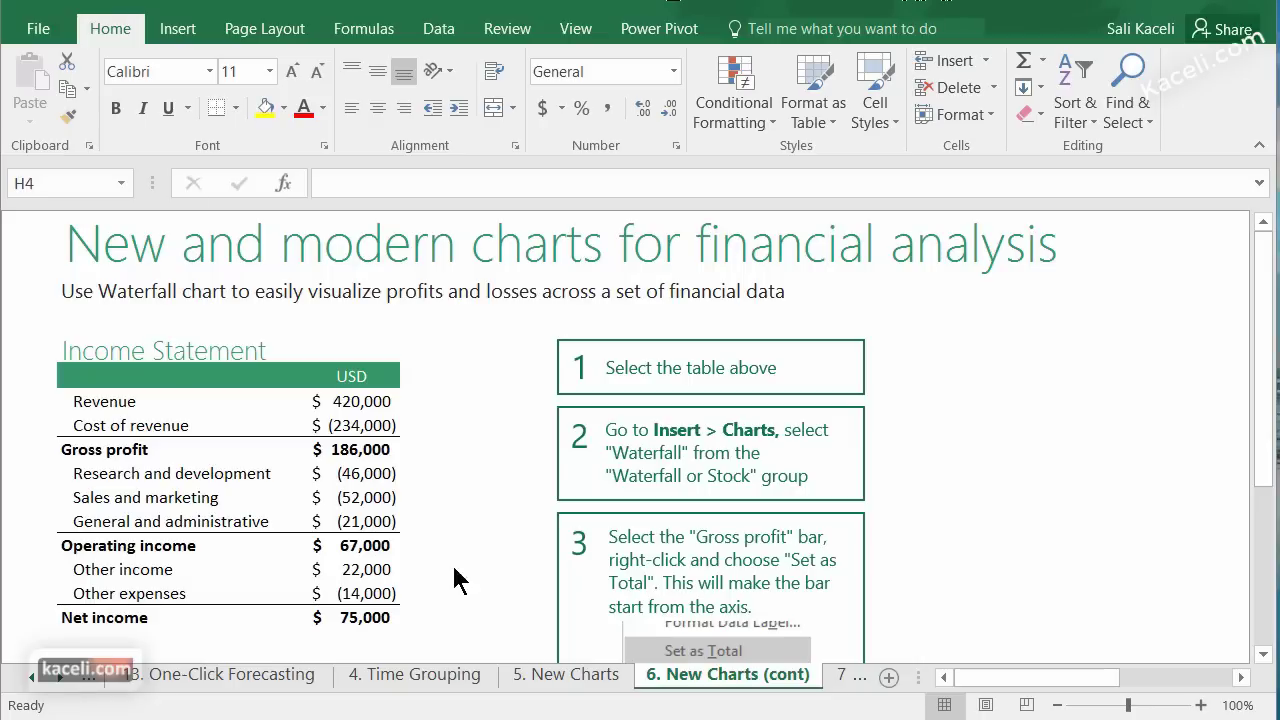
- Insert a waterfall chart of the Income Statement (B4:C14), then move and enlarge it
scroll(449, 520, down, 3)
scroll(446, 519, up, 3)
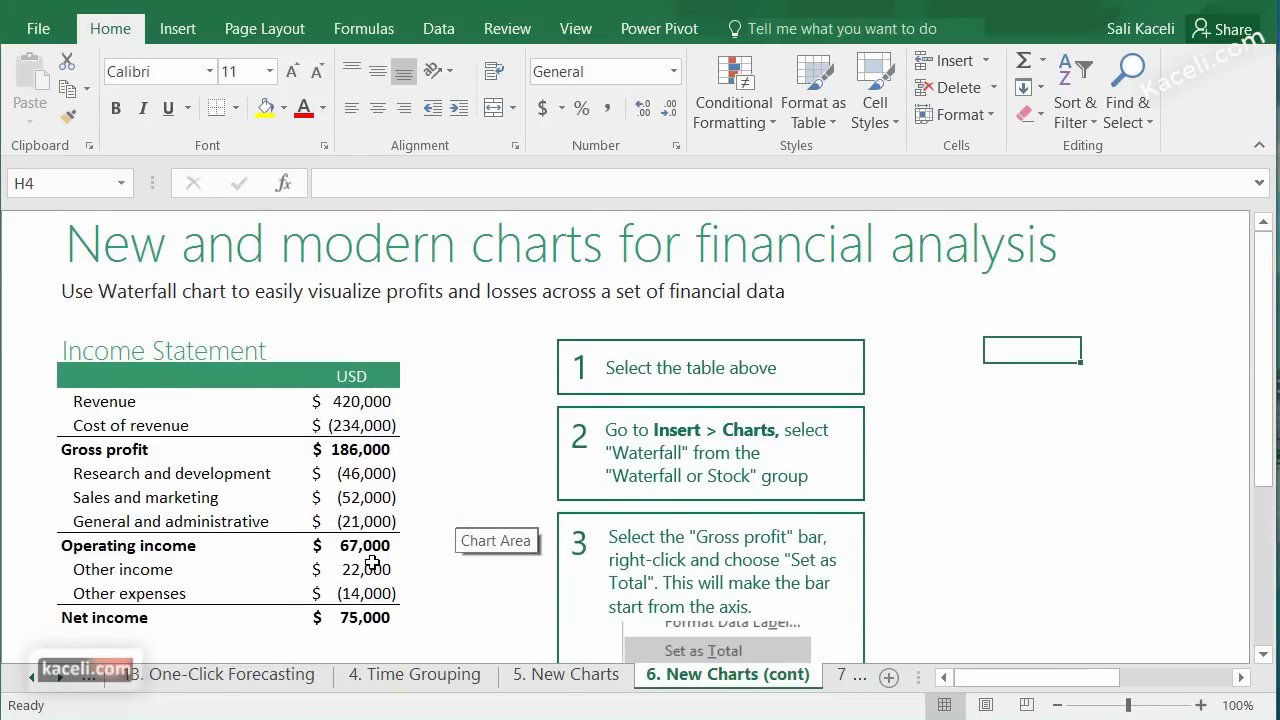
click(78, 352)
drag(78, 352, 335, 617)
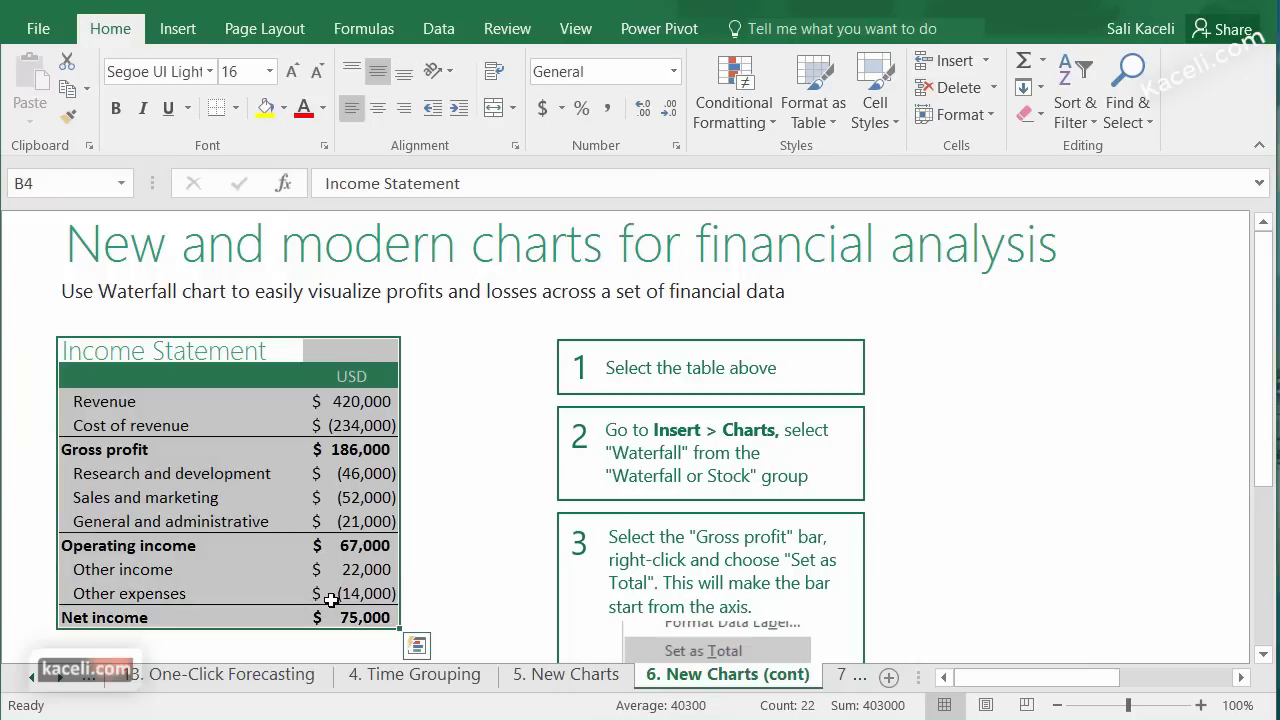
click(180, 30)
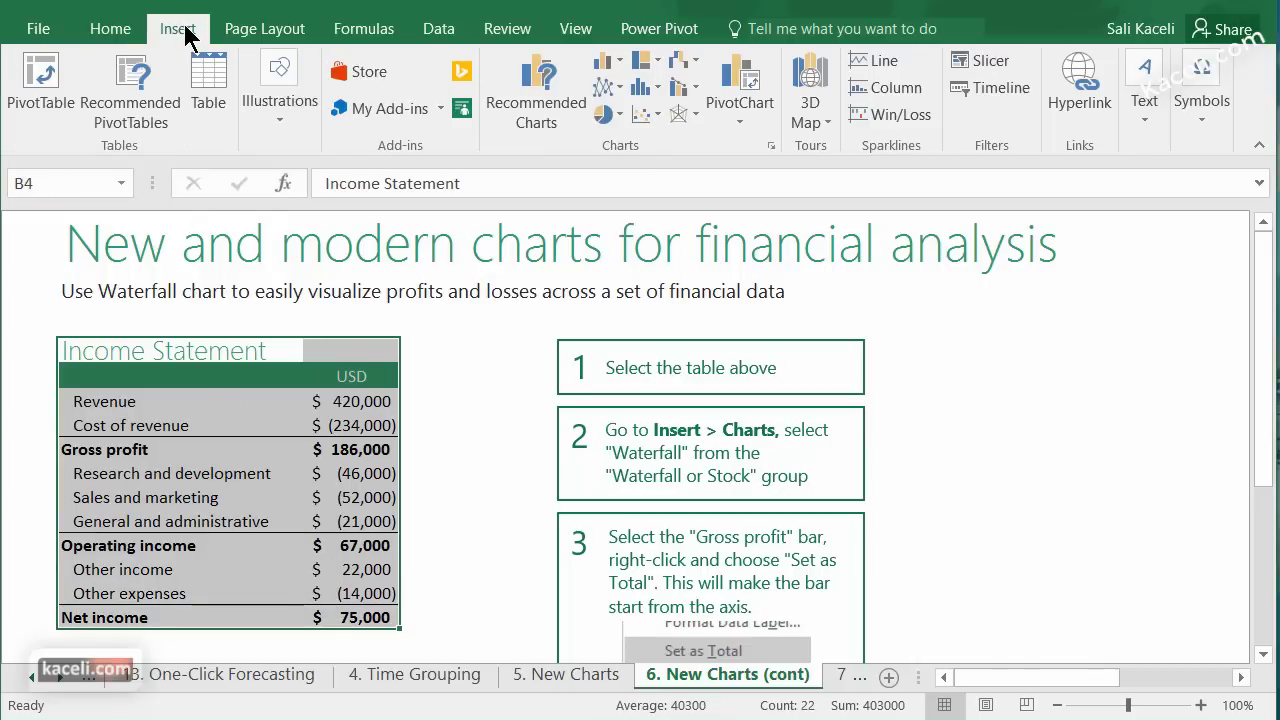
click(697, 72)
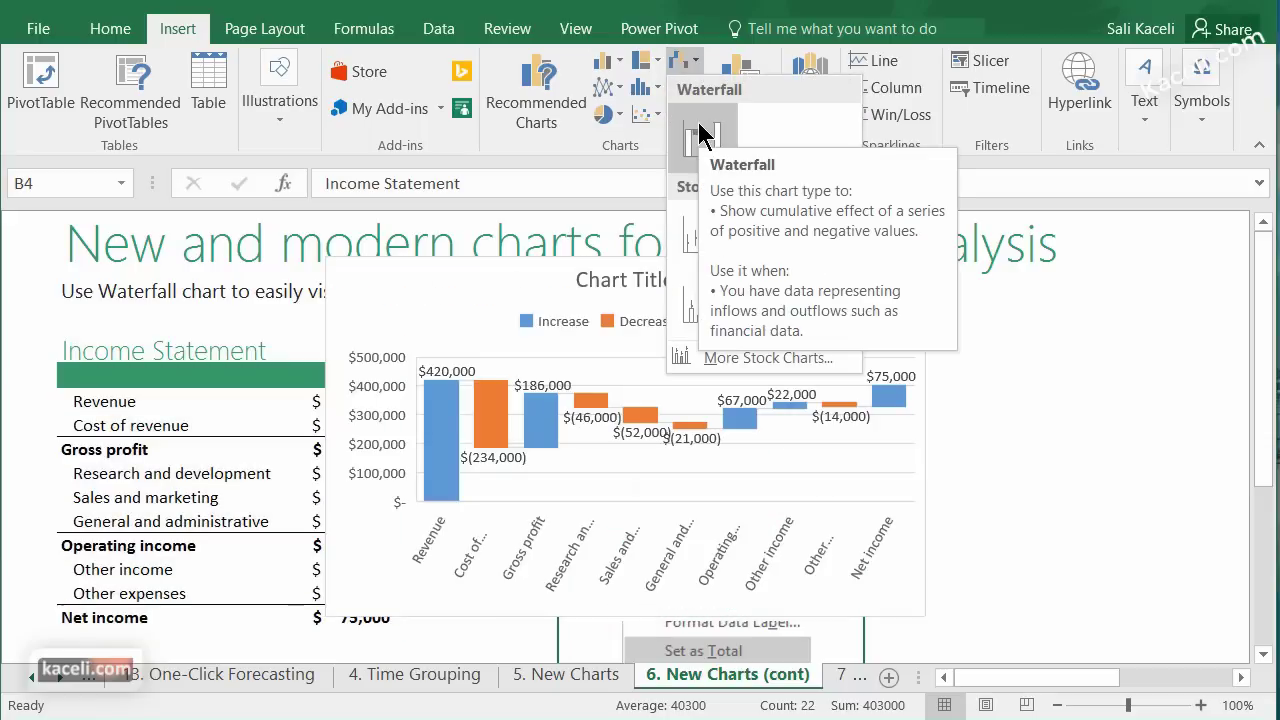
click(699, 128)
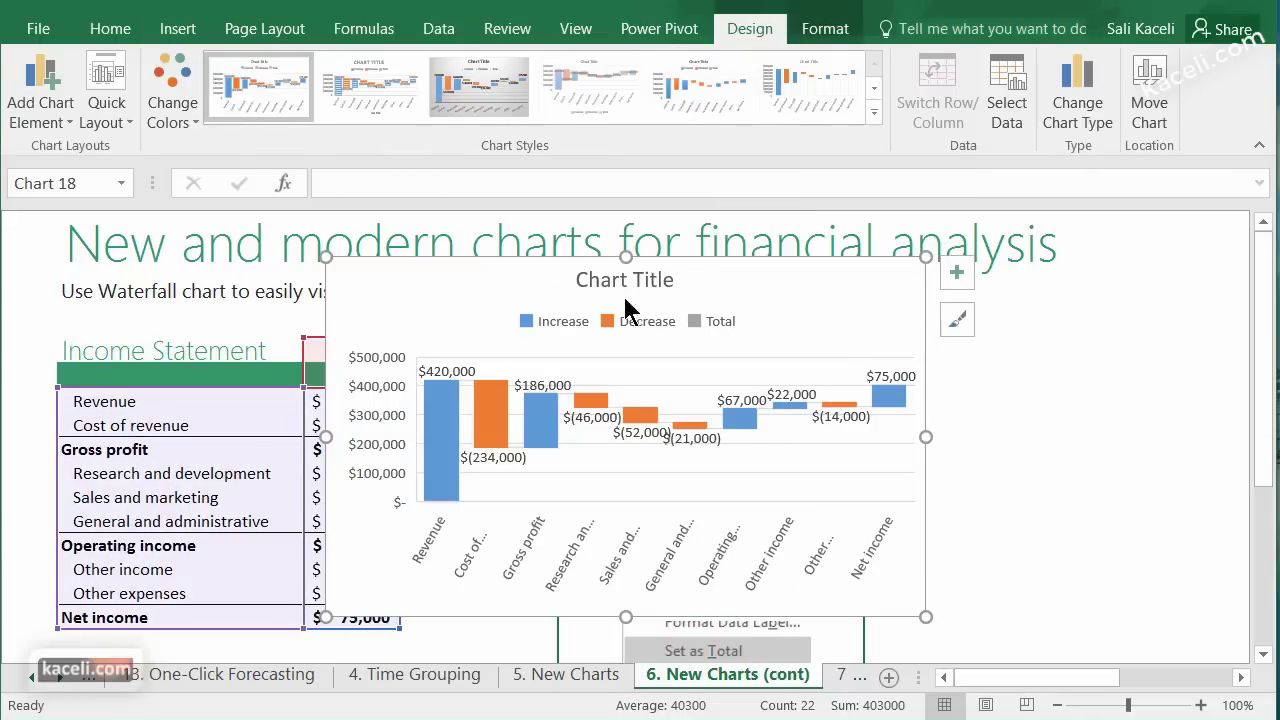
drag(525, 280, 721, 238)
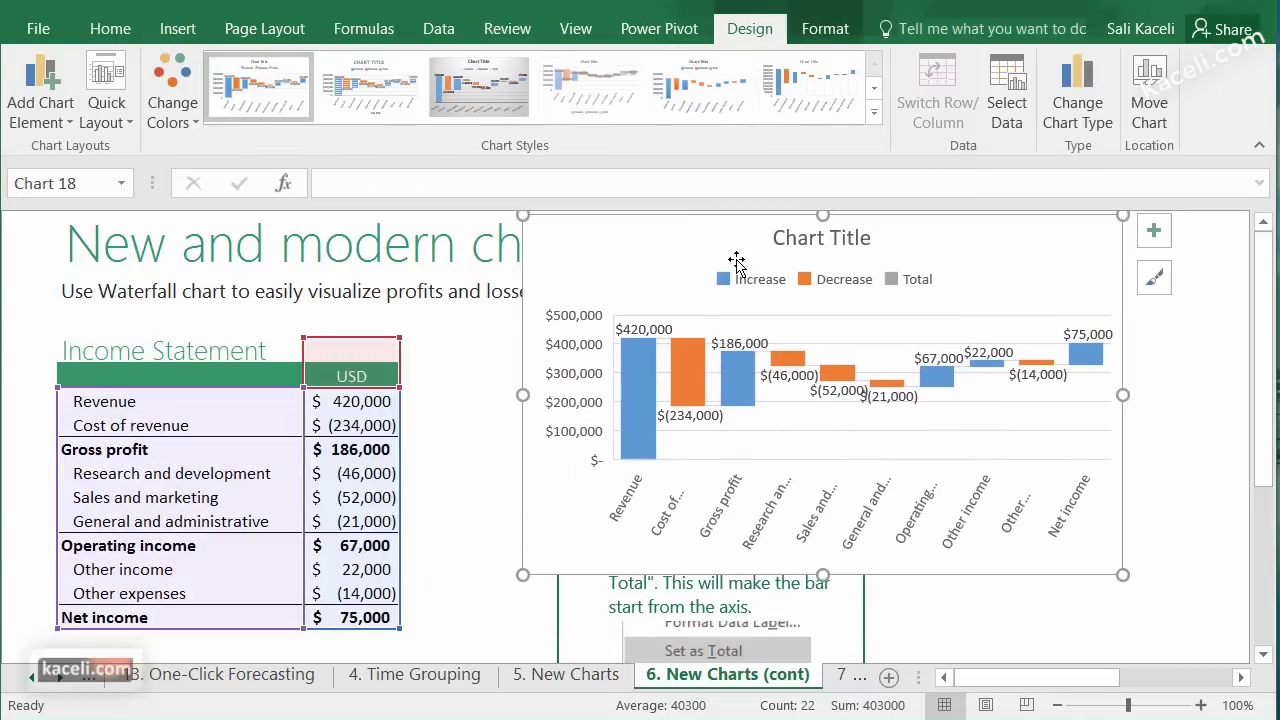
drag(1123, 575, 1212, 643)
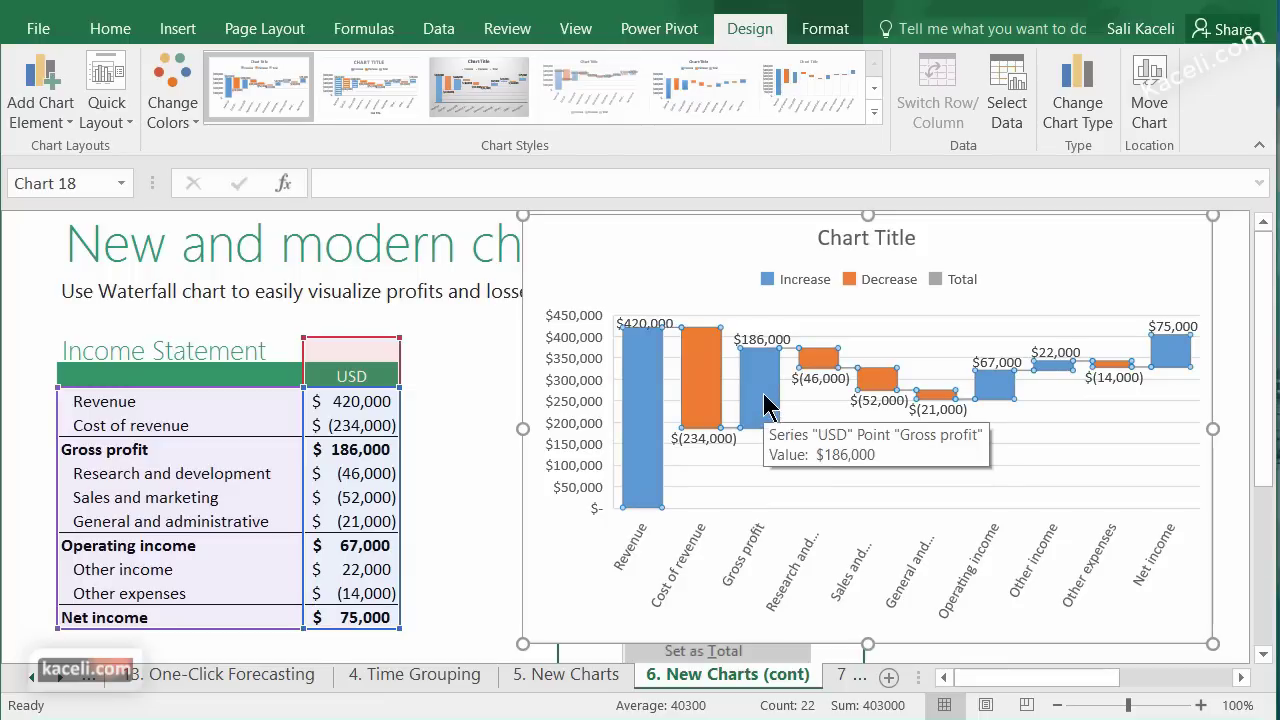
- Set the Gross profit, Operating income and Net income columns as total bars
click(765, 413)
right_click(765, 413)
click(768, 424)
right_click(768, 424)
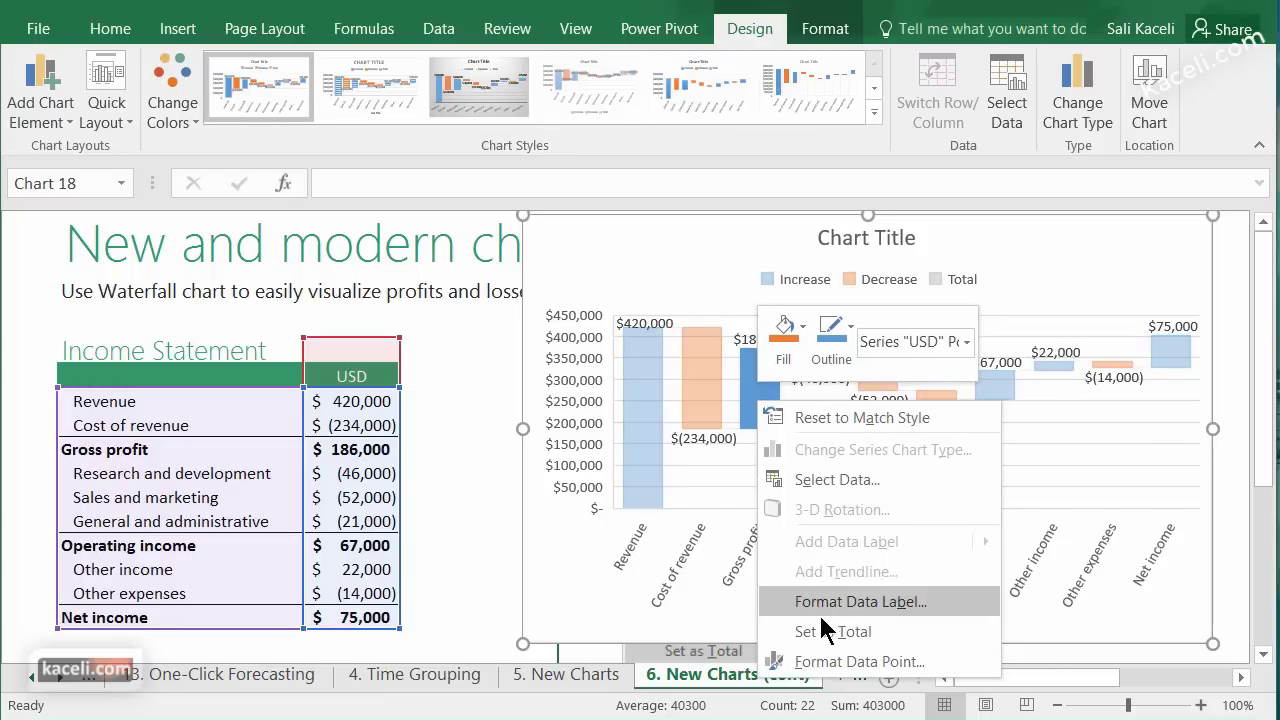
click(826, 632)
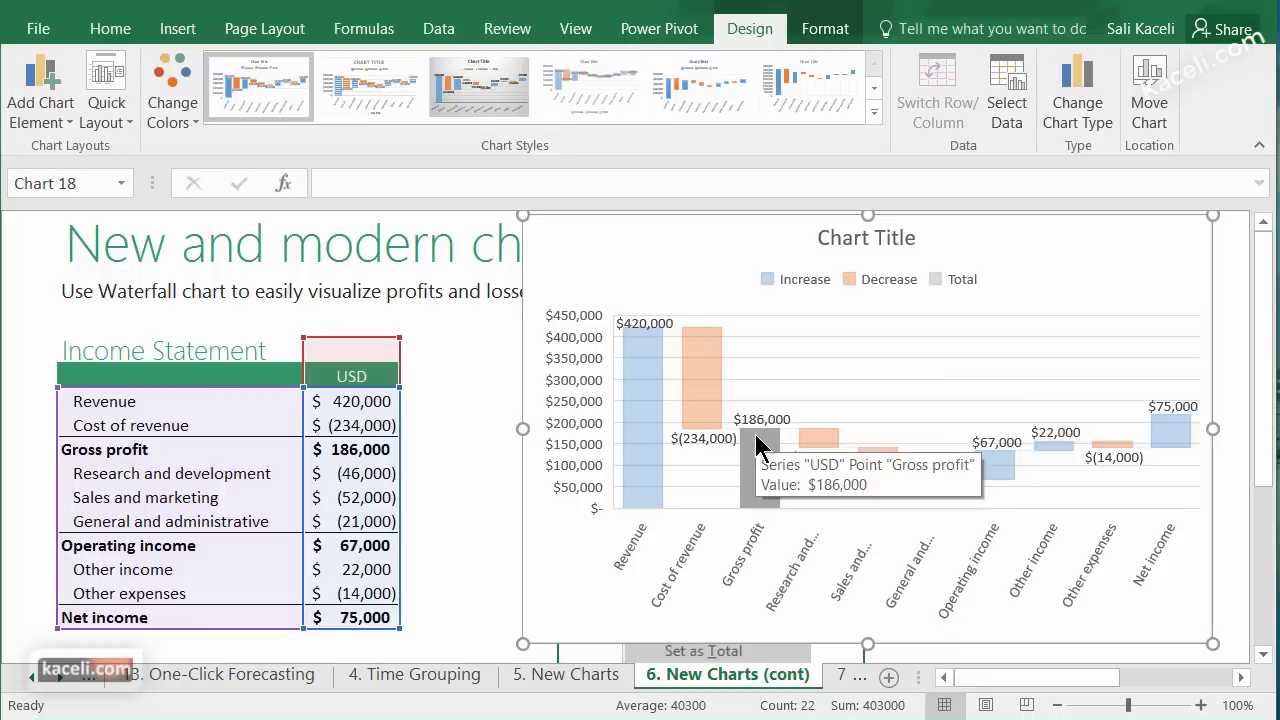
mouse_move(765, 484)
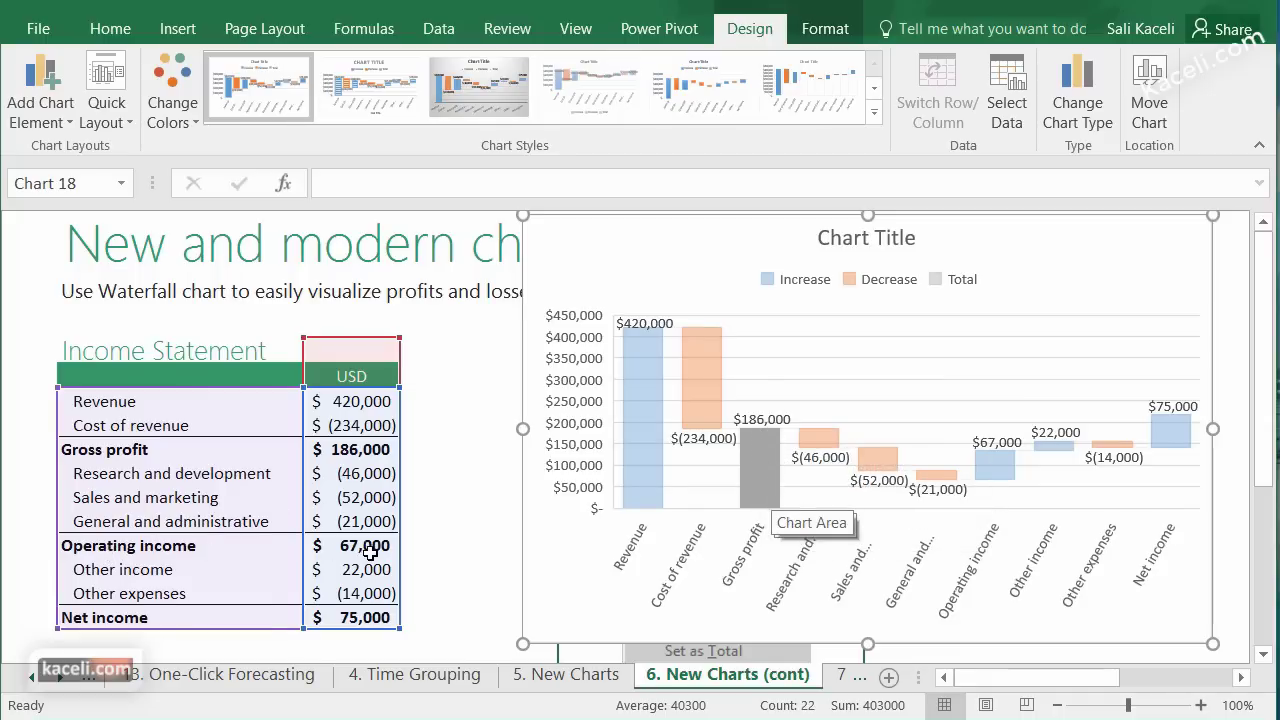
click(1004, 462)
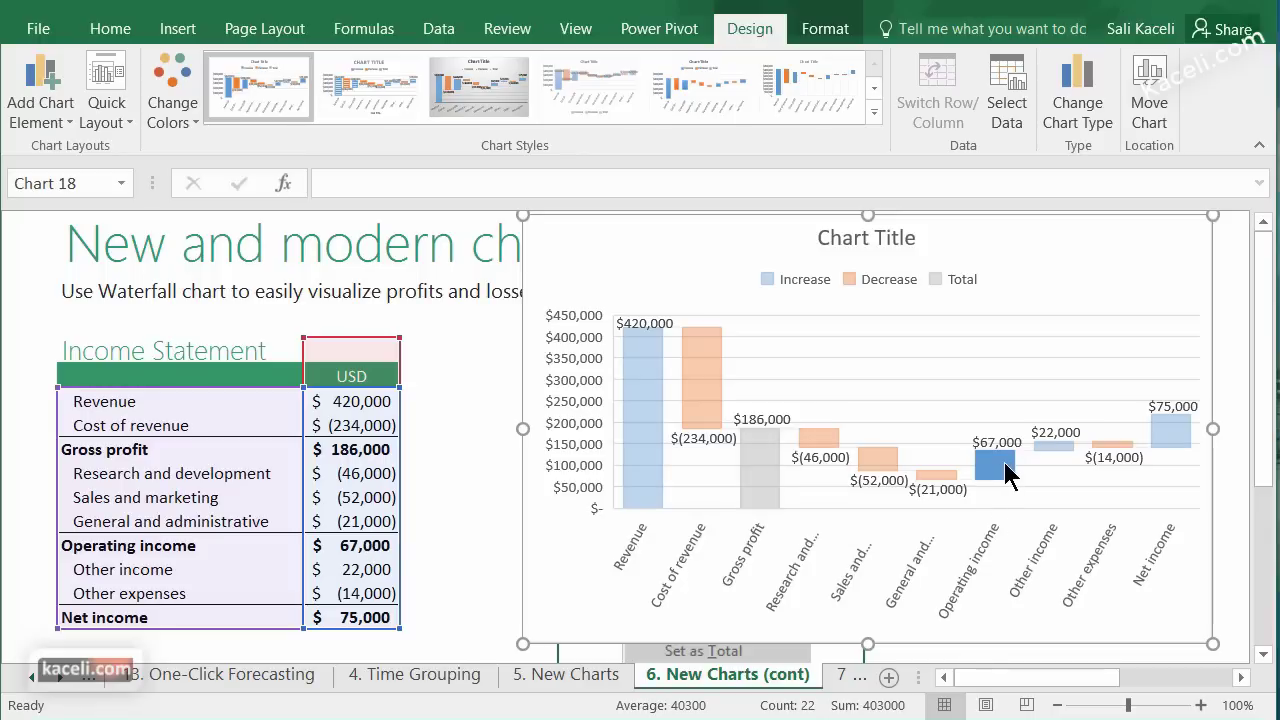
right_click(1004, 461)
click(1062, 424)
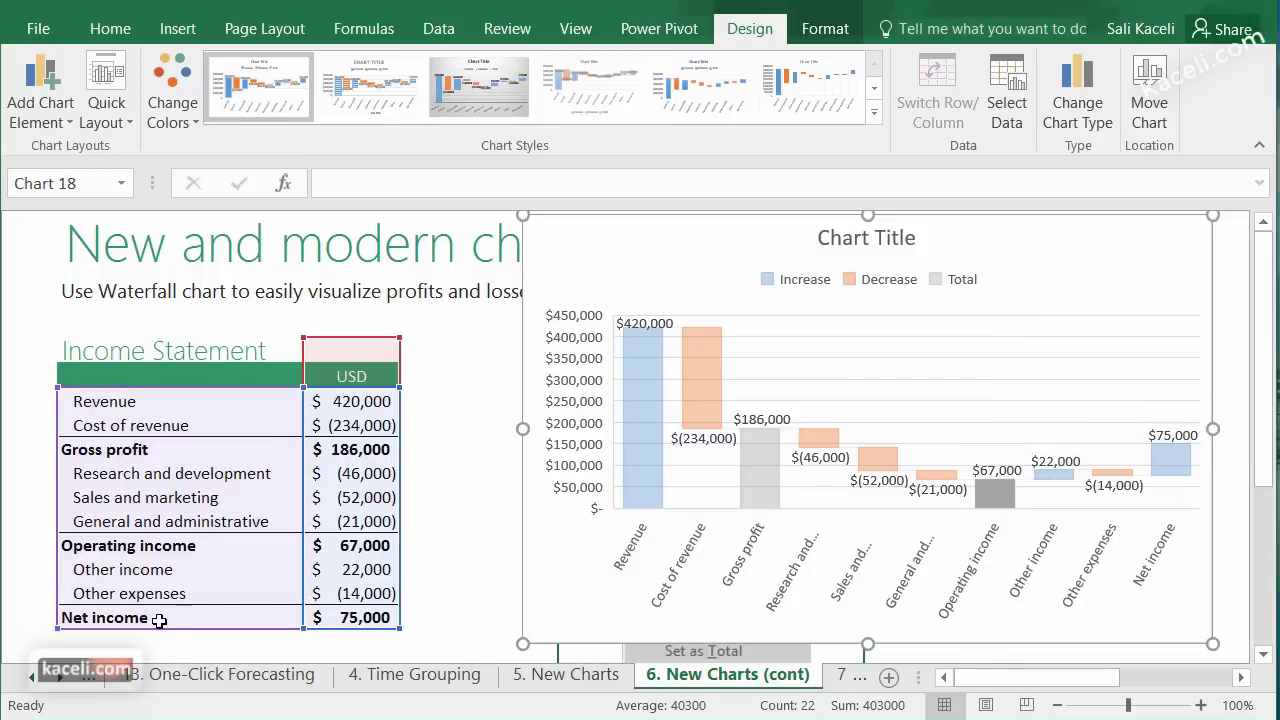
click(1176, 478)
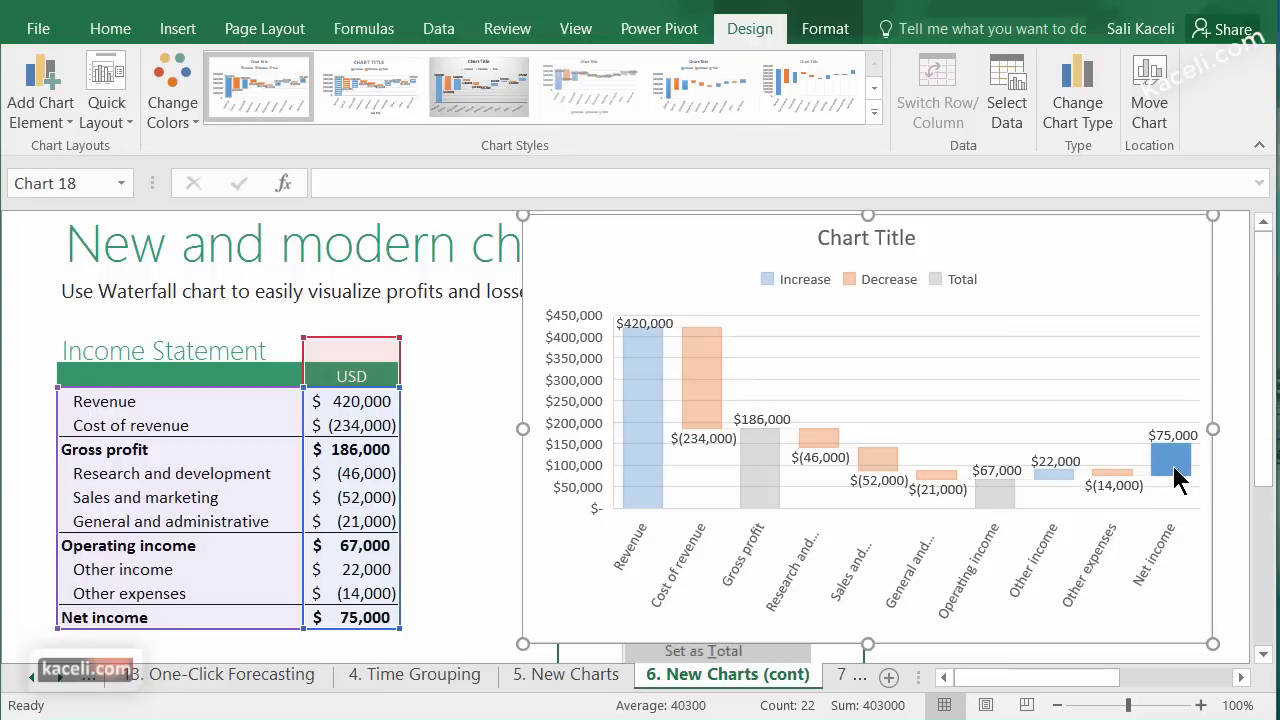
right_click(1176, 476)
click(1031, 424)
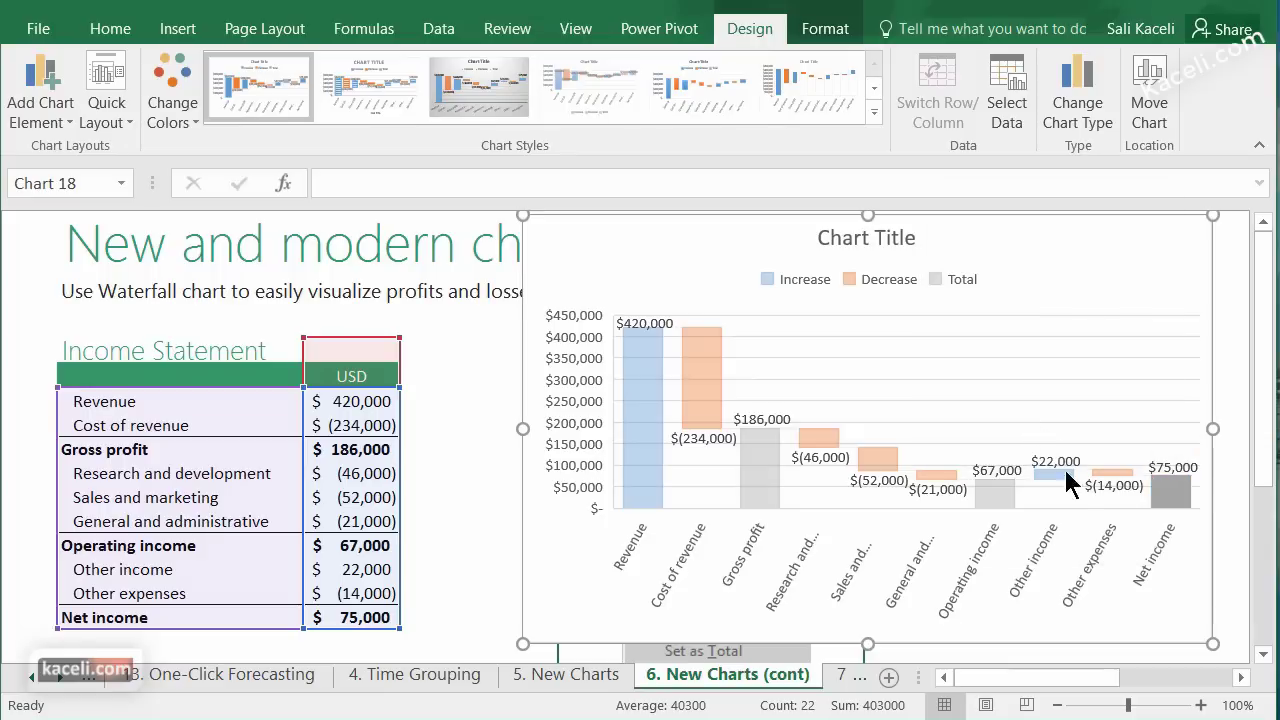
click(1229, 349)
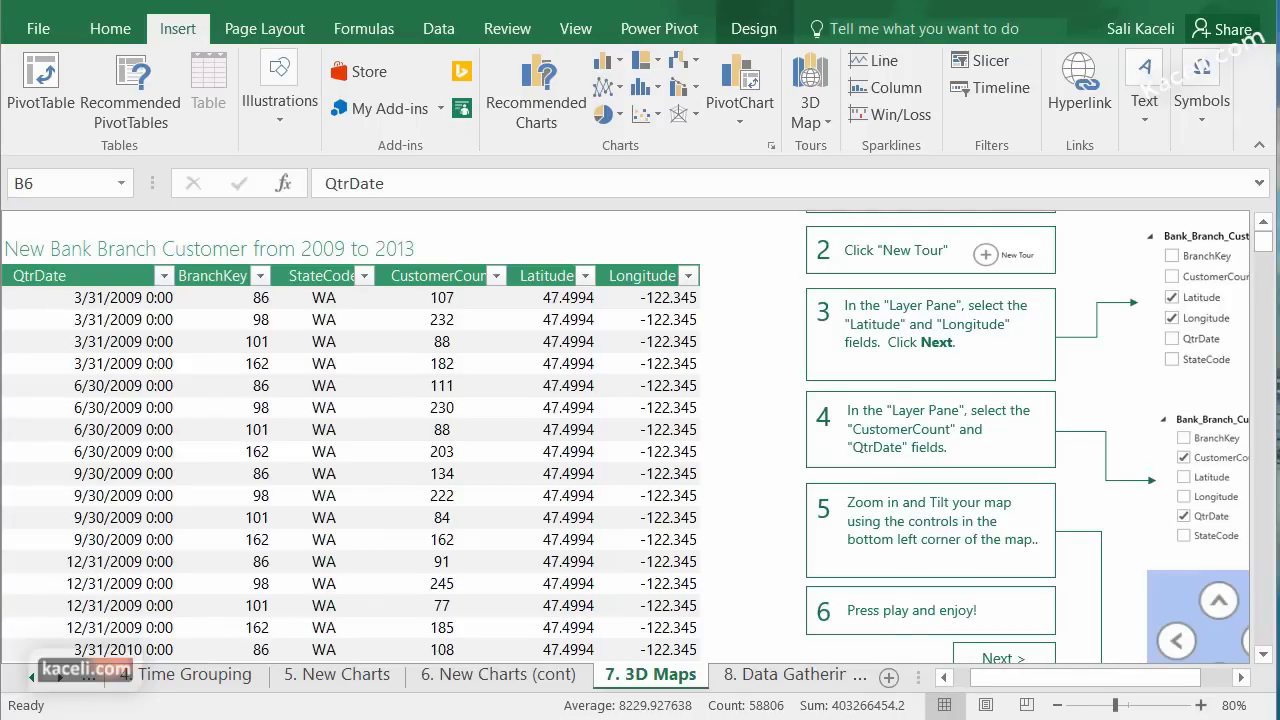
- Select the whole bank branch customer table and create a New Tour in 3D Maps
key(ctrl+a)
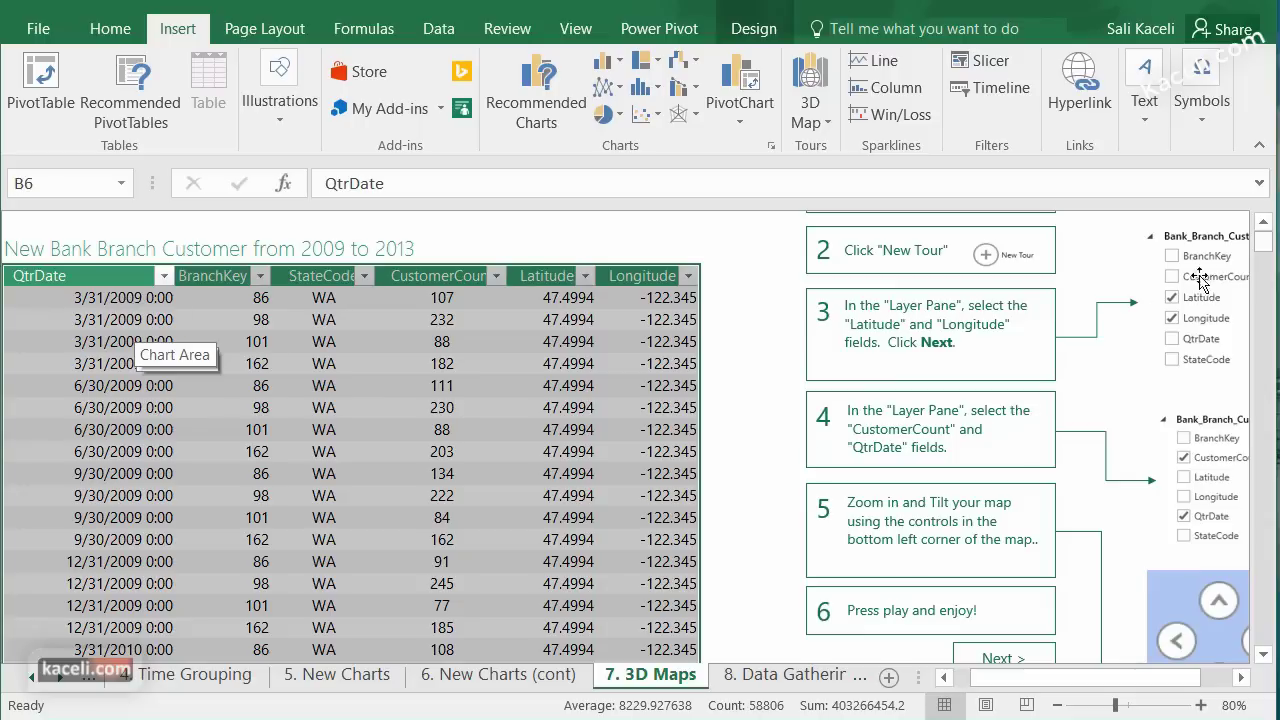
drag(1266, 262, 86, 377)
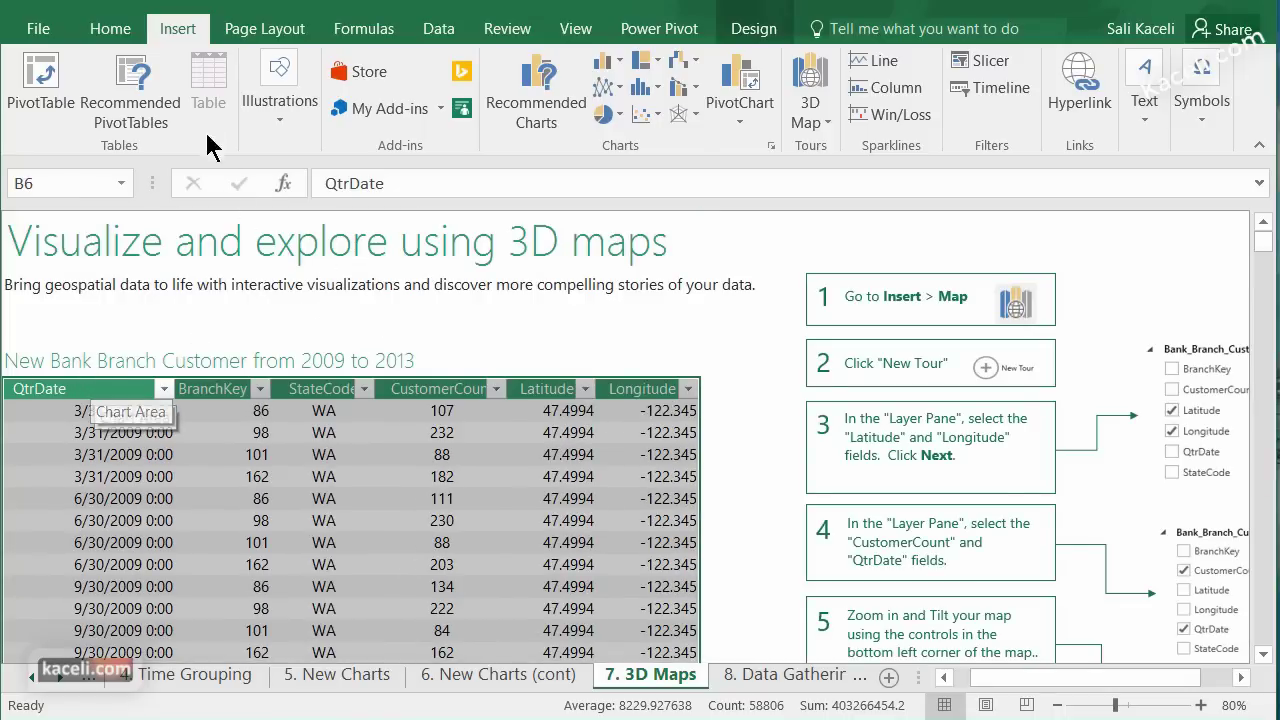
click(820, 112)
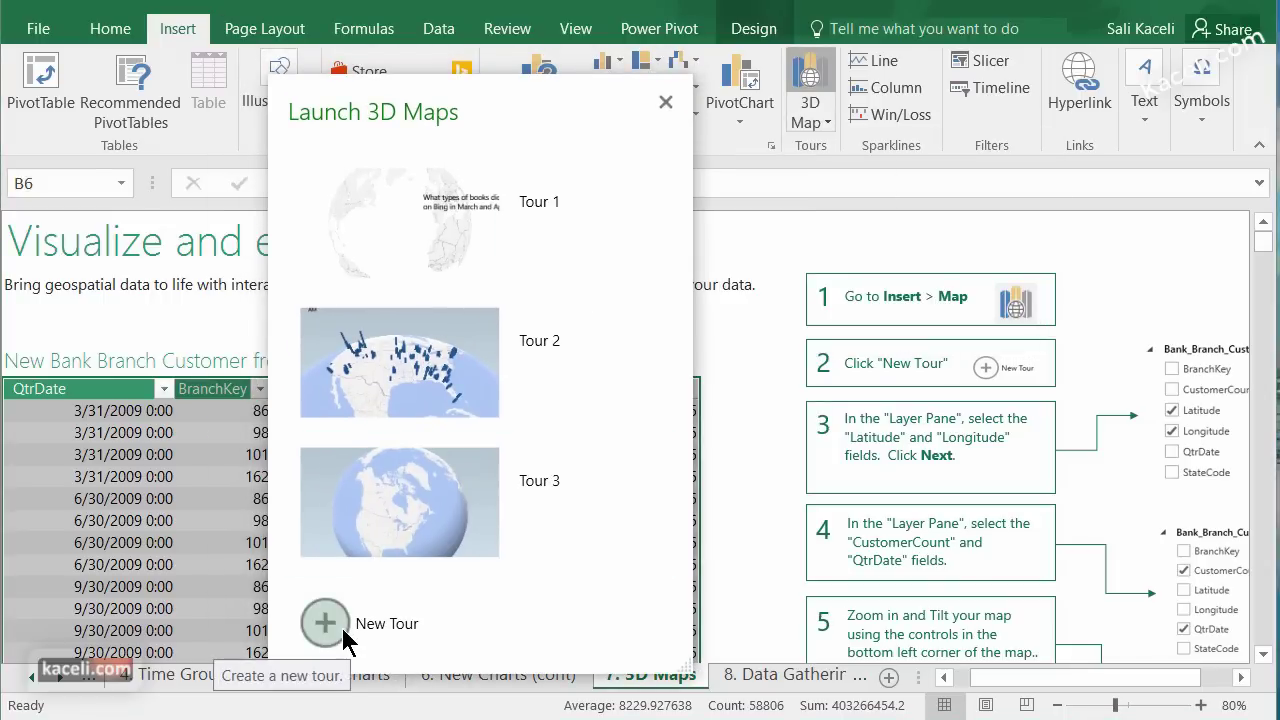
click(344, 632)
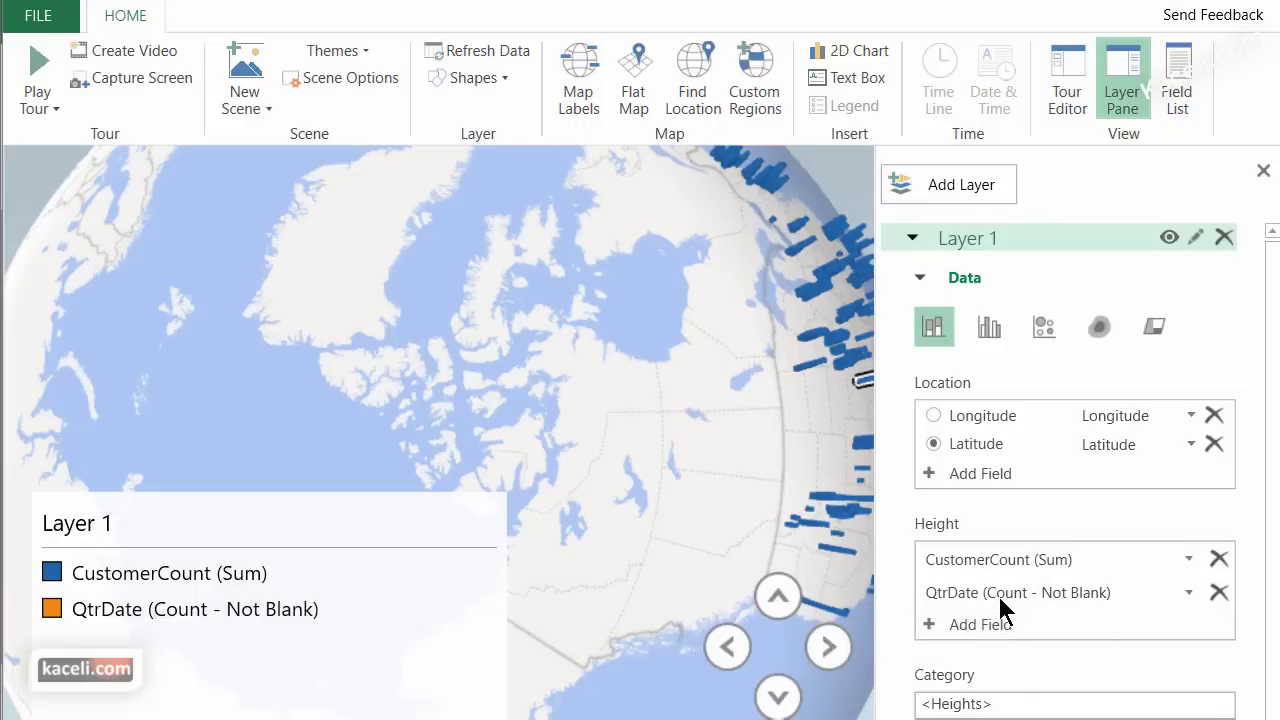
- Rotate the globe toward the US east coast and zoom in on the northeastern data bars
scroll(1110, 650, down, 1)
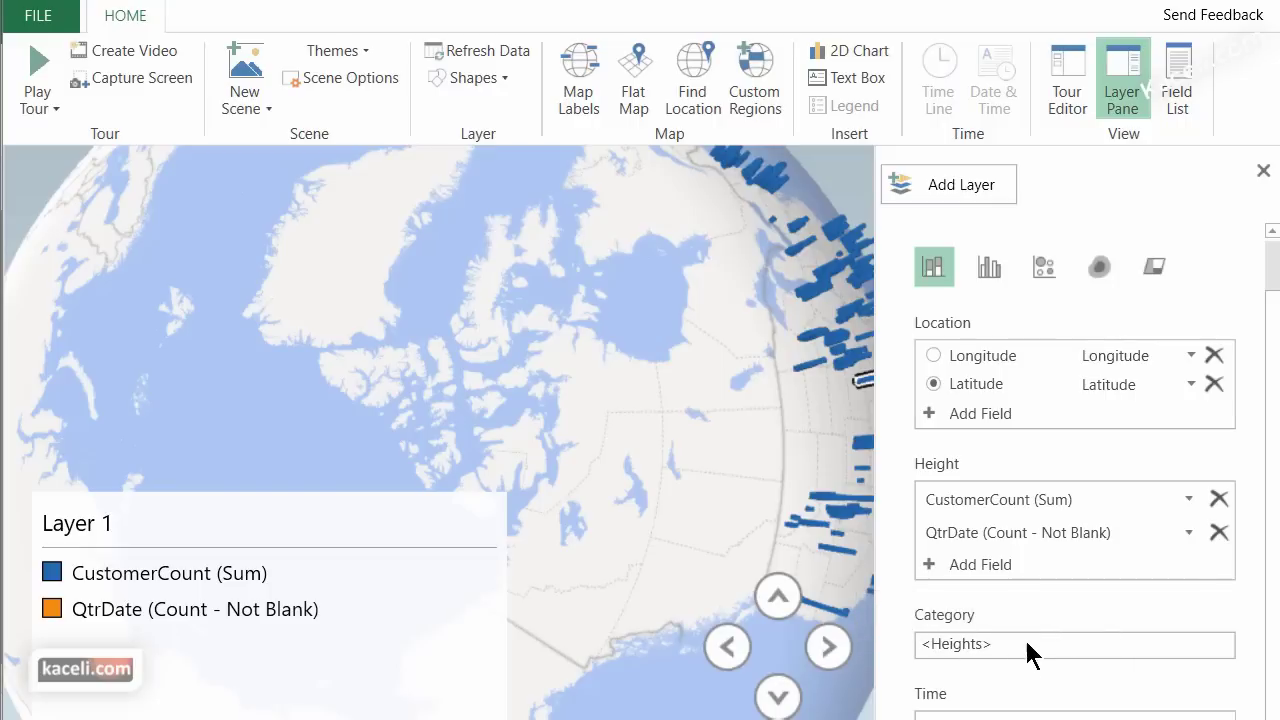
scroll(1082, 632, down, 1)
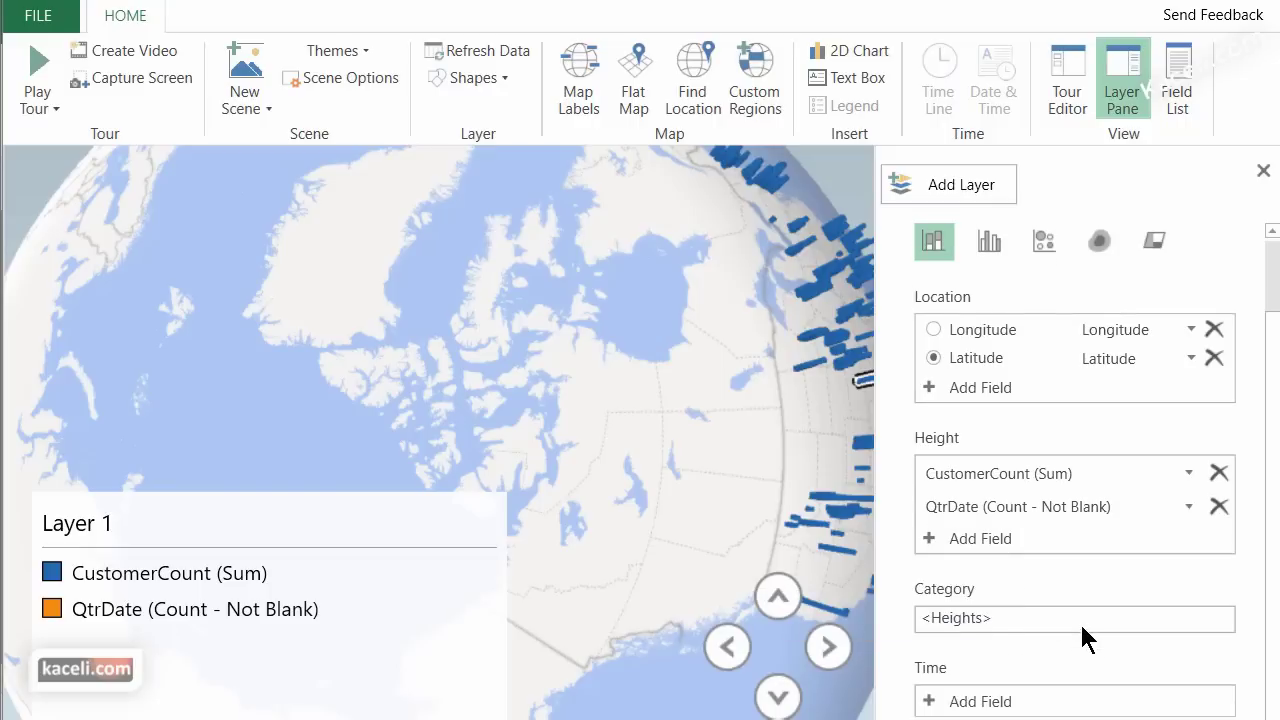
drag(626, 346, 669, 510)
drag(664, 385, 322, 328)
scroll(405, 331, up, 5)
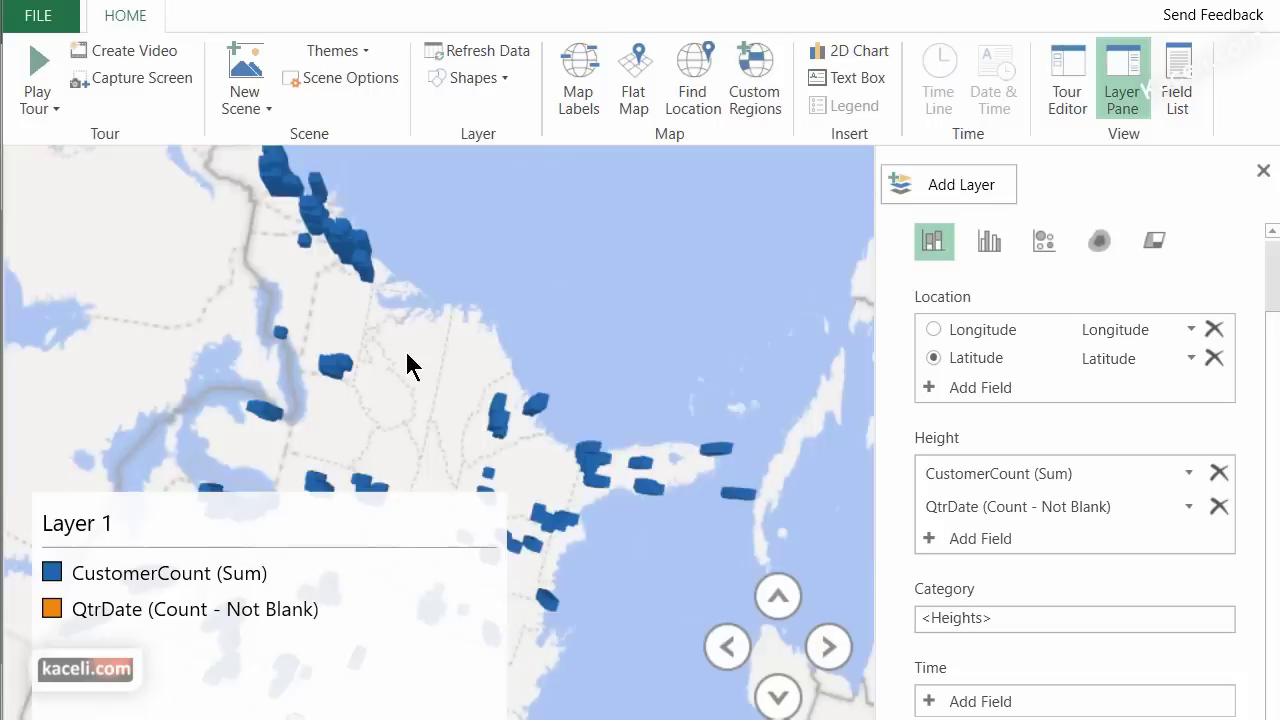
scroll(409, 380, up, 5)
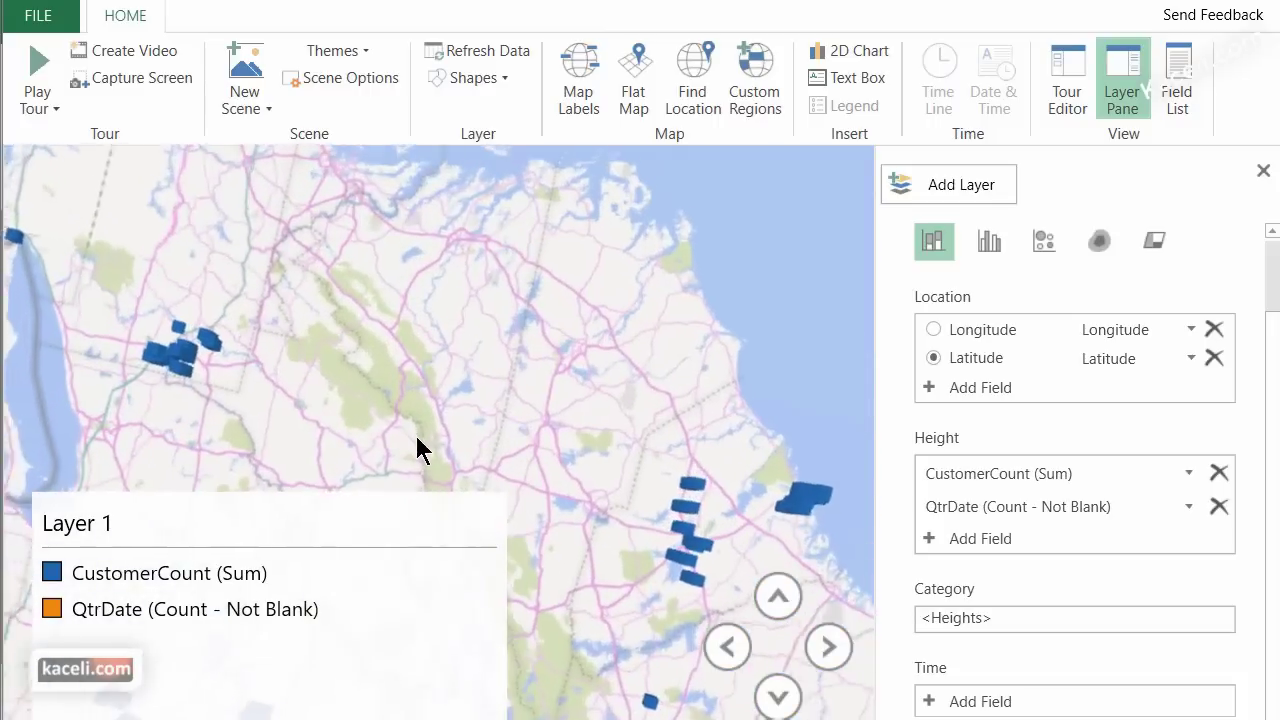
scroll(398, 405, down, 3)
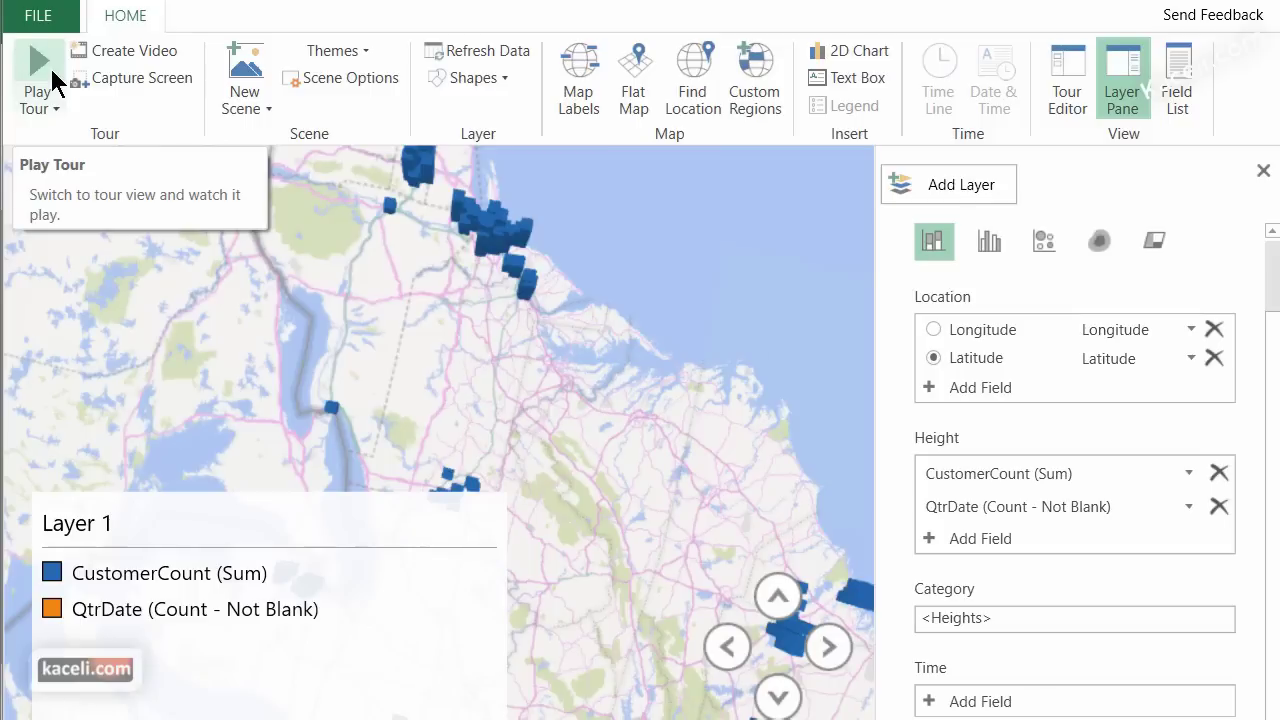
- Play the 3D Maps tour as a full-screen flyover, then end the playback
click(55, 82)
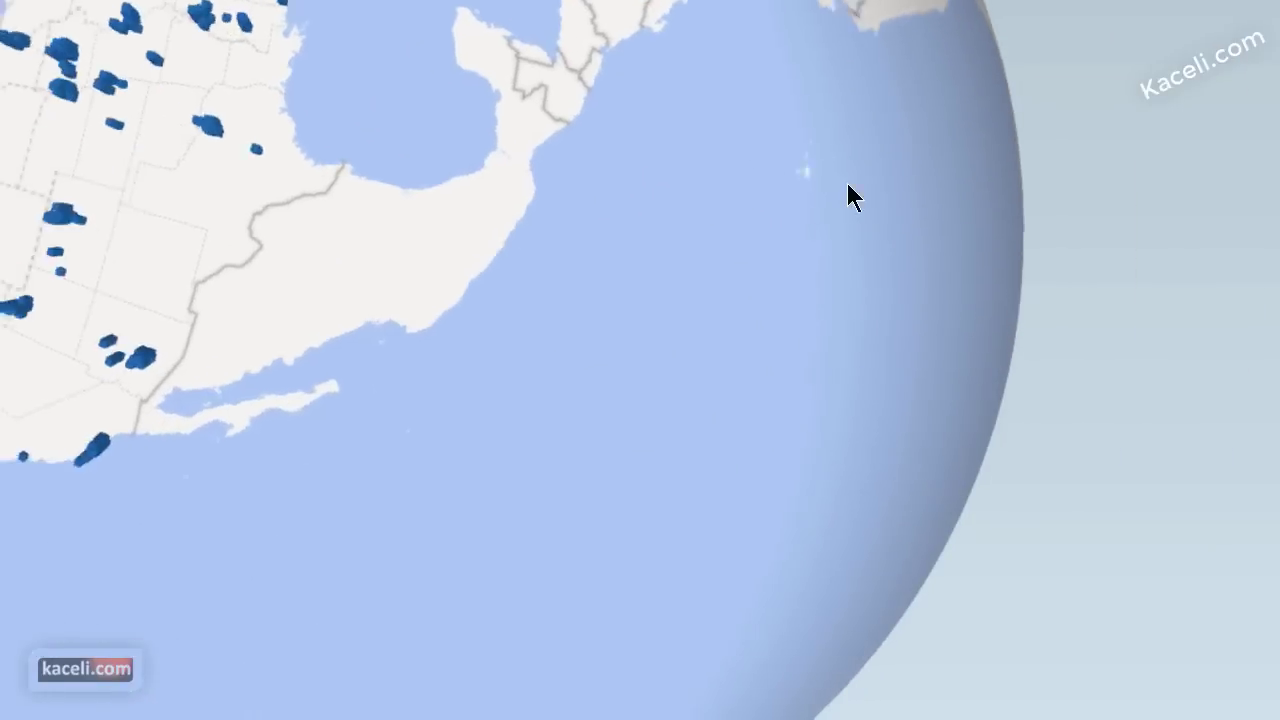
mouse_move(883, 450)
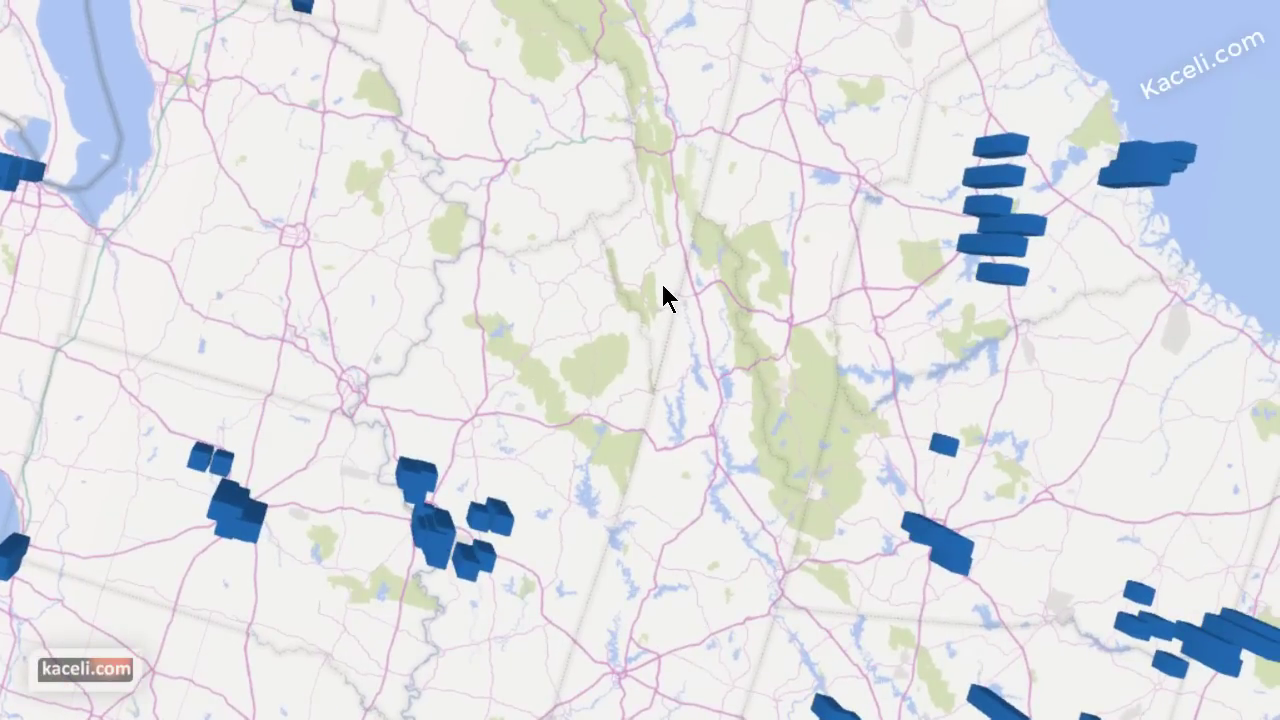
key(Escape)
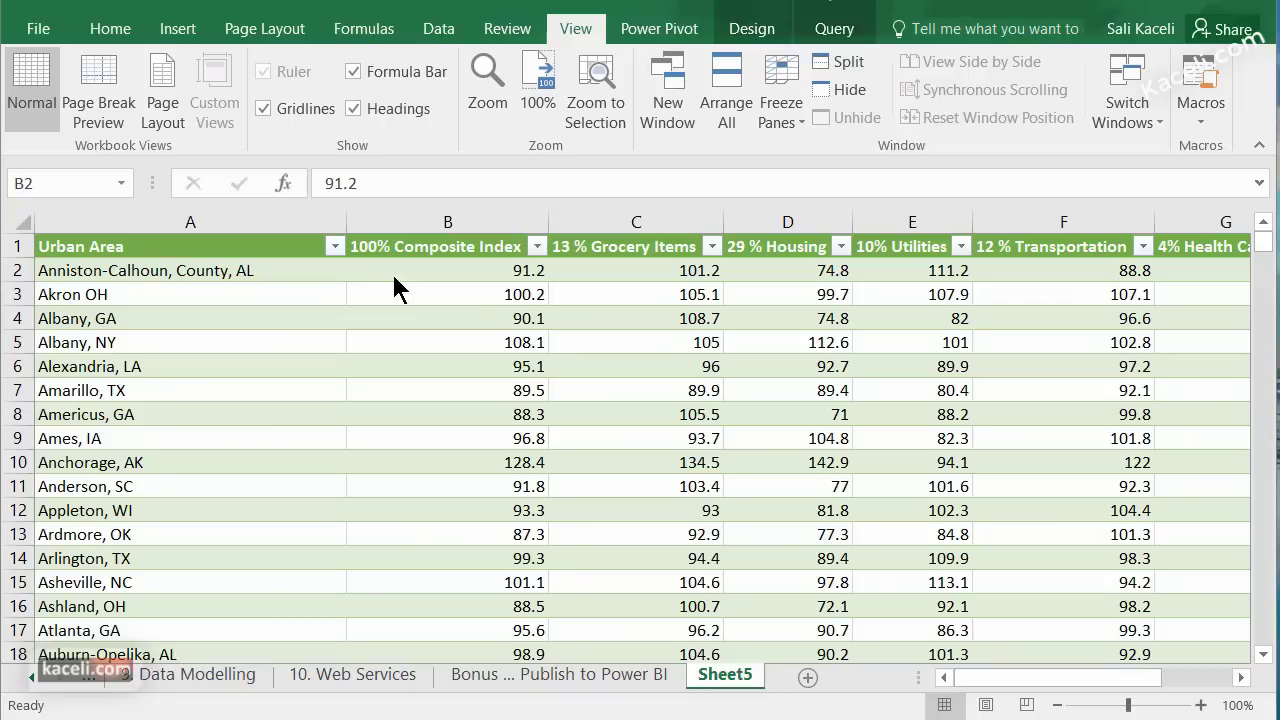
scroll(445, 315, down, 2)
scroll(443, 320, up, 2)
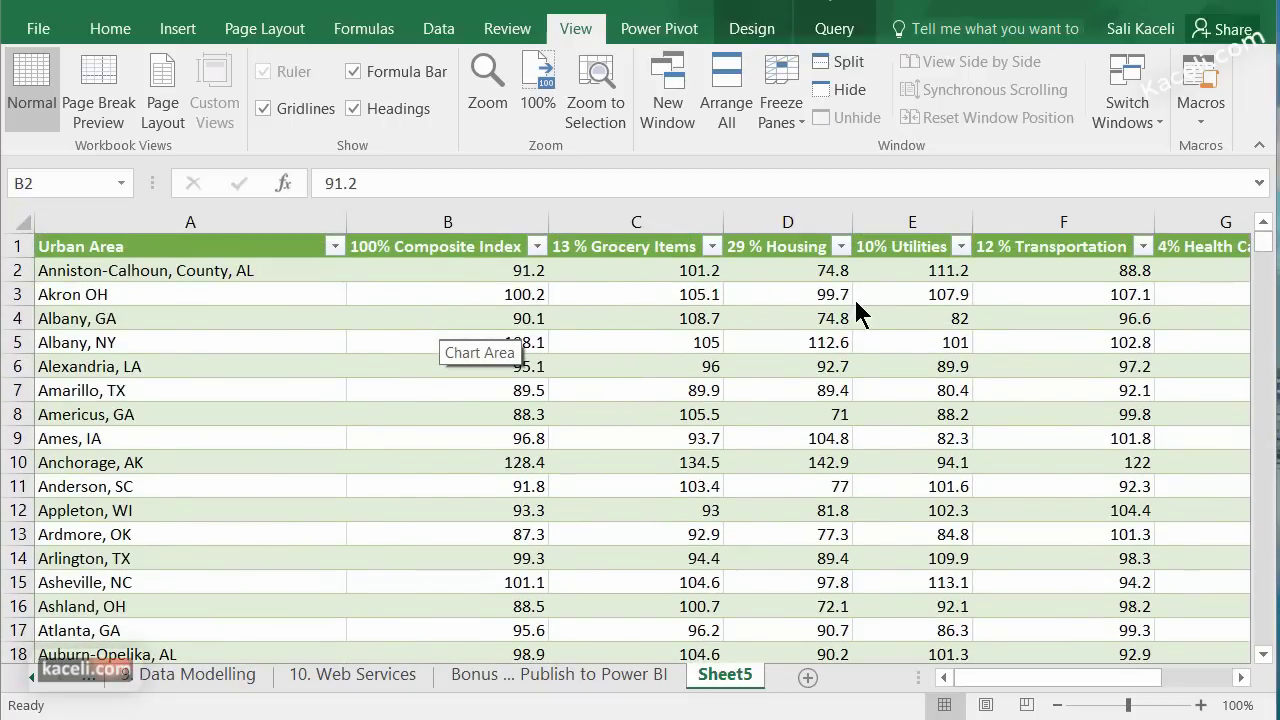
scroll(872, 305, down, 12)
scroll(700, 330, up, 10)
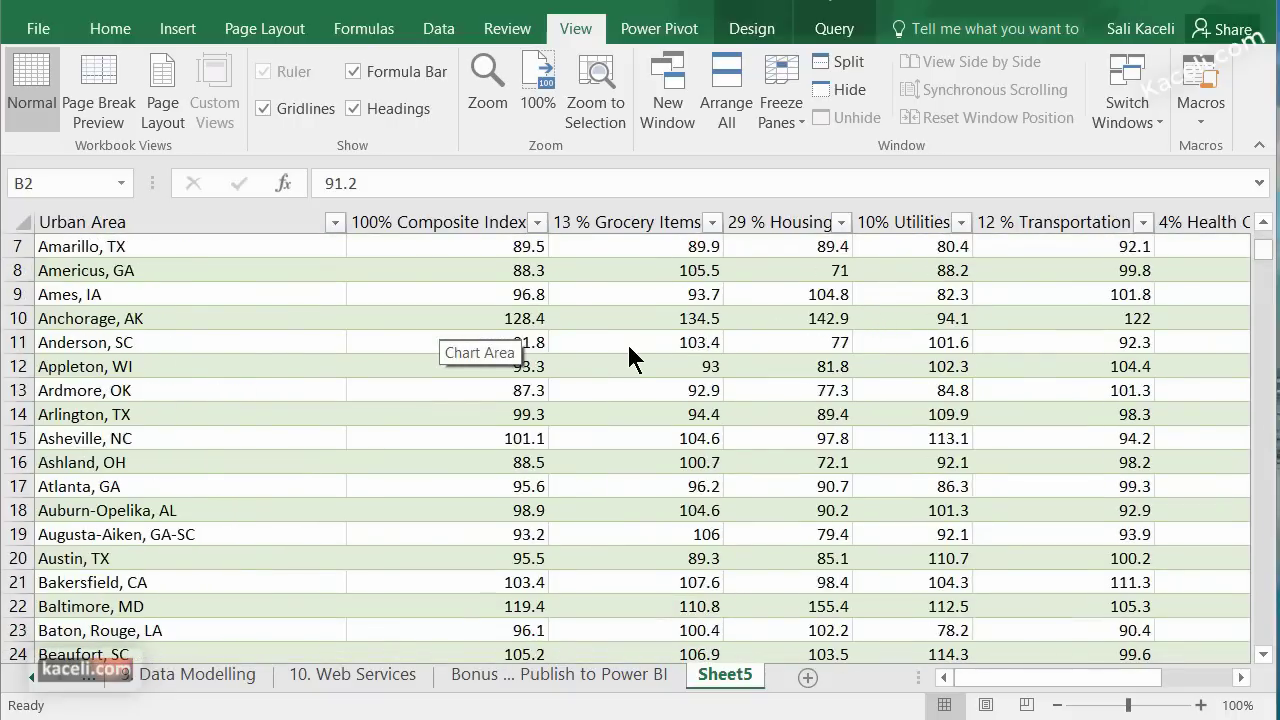
scroll(626, 341, up, 2)
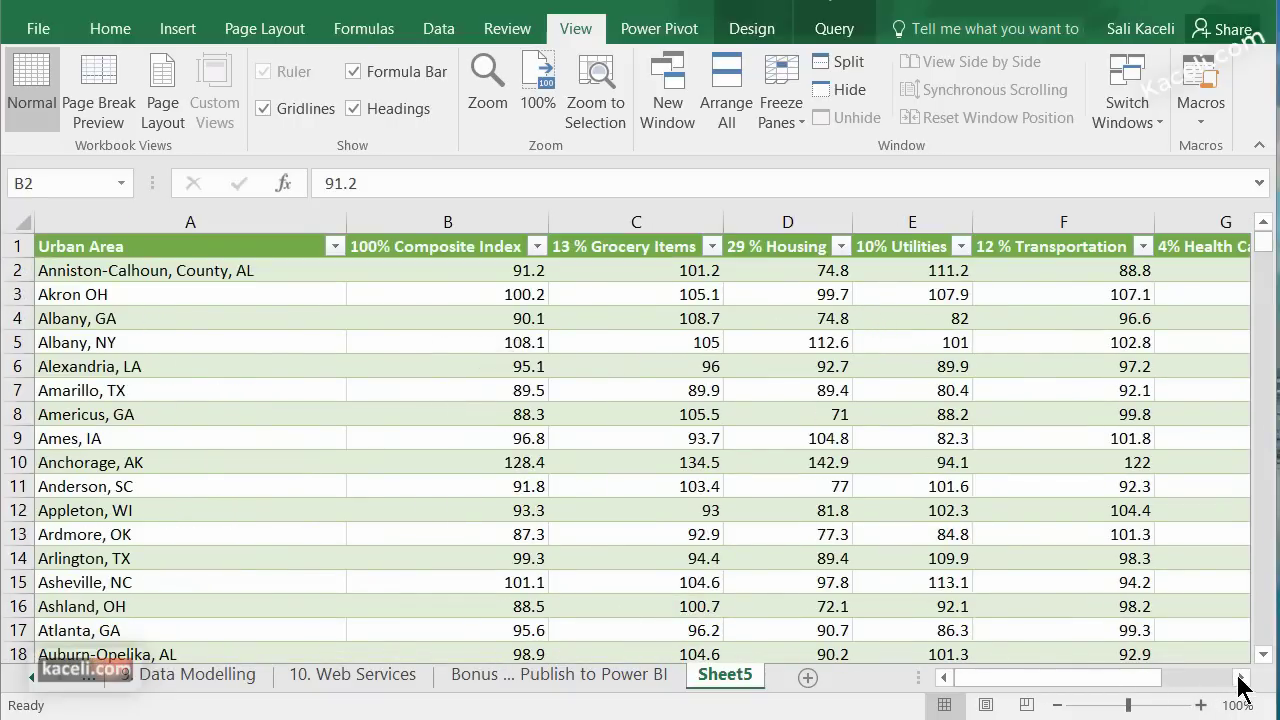
click(1241, 678)
click(1241, 678)
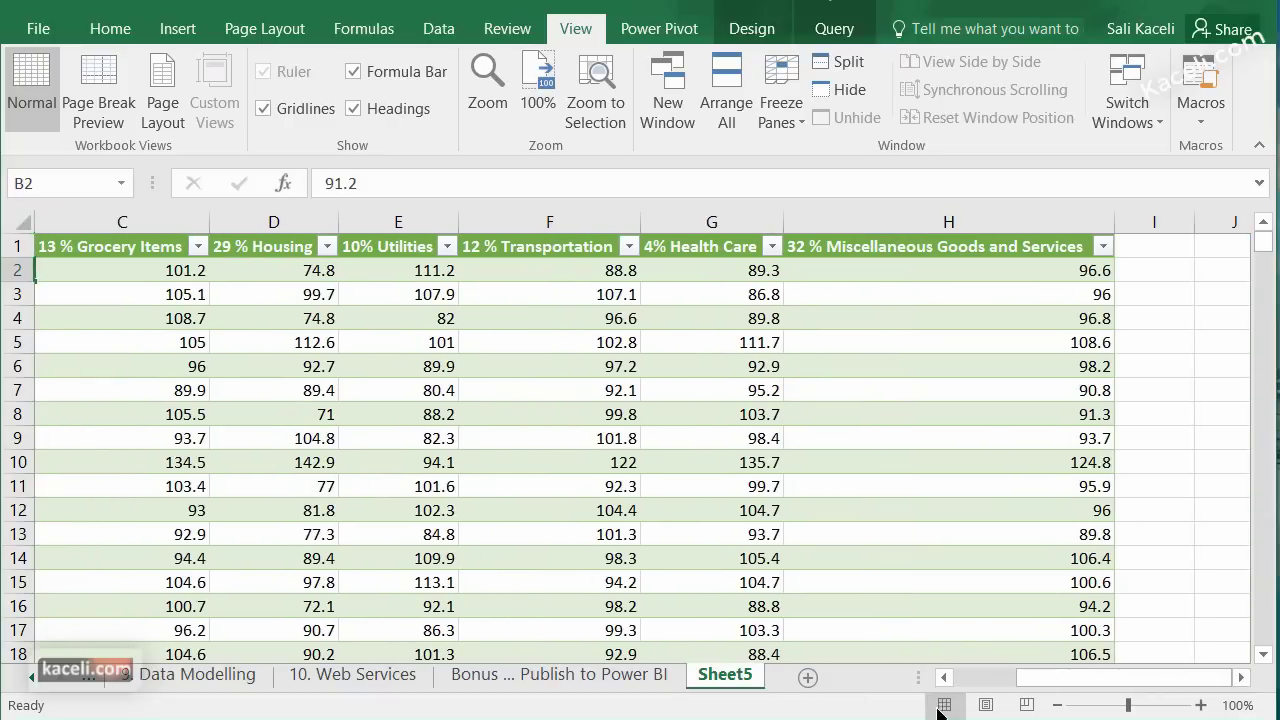
drag(1029, 678, 968, 678)
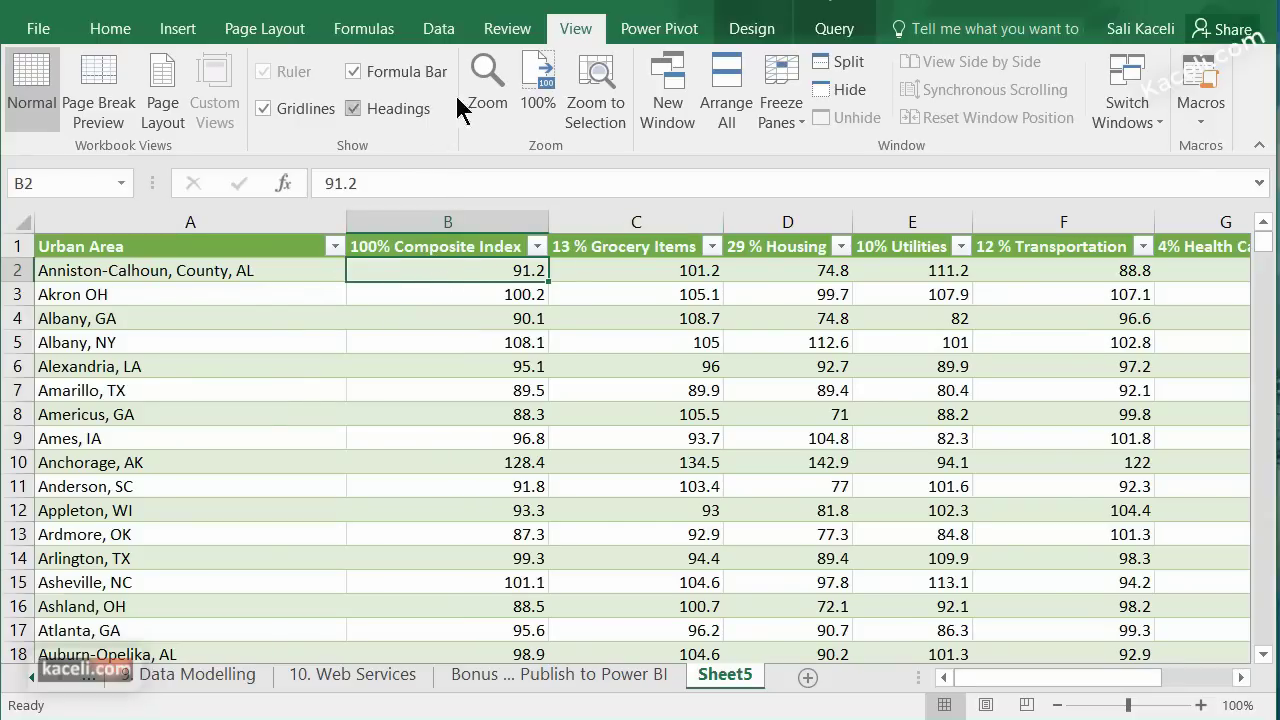
- Freeze the top row of Sheet5 and scroll to check the header stays in view
click(781, 112)
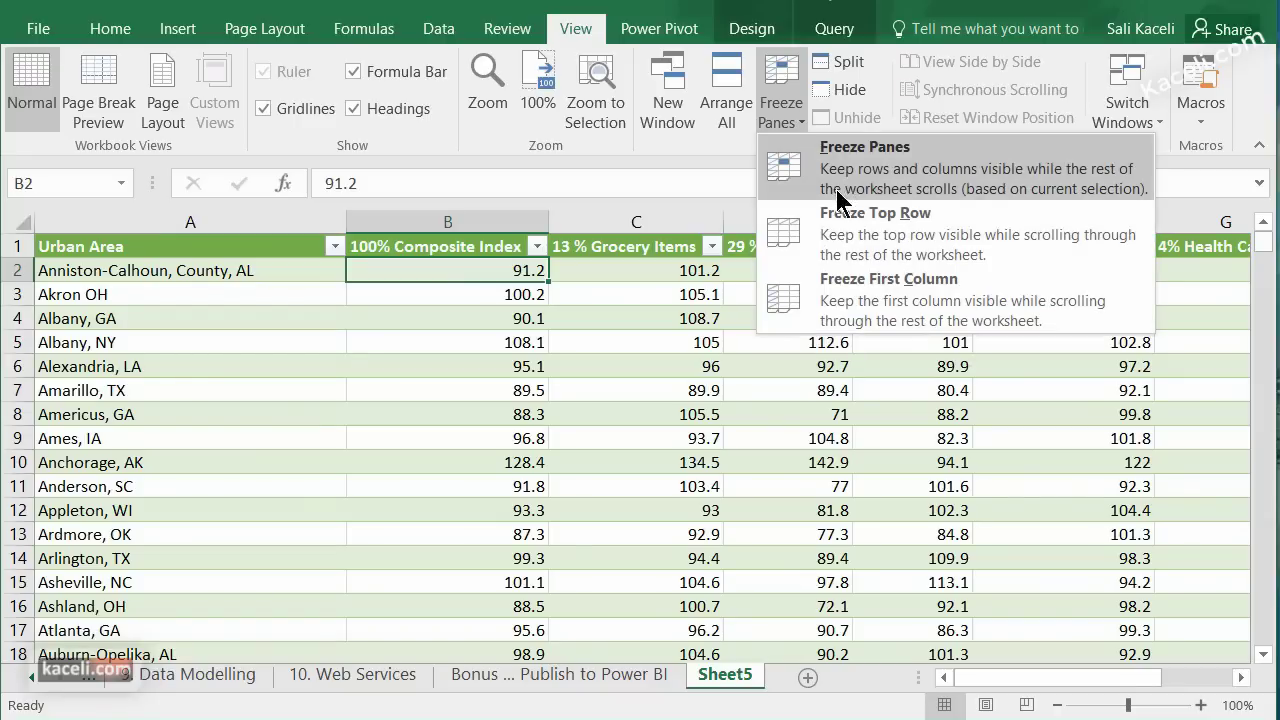
click(845, 240)
scroll(467, 314, down, 20)
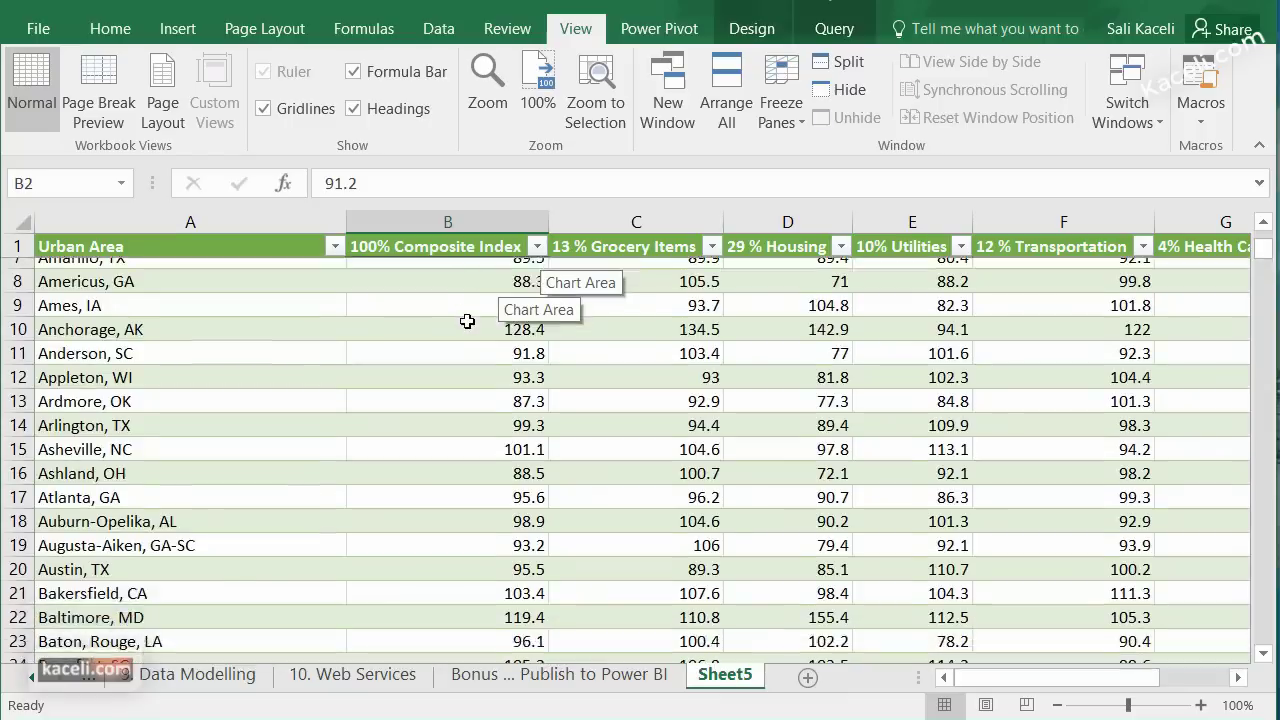
scroll(446, 375, down, 20)
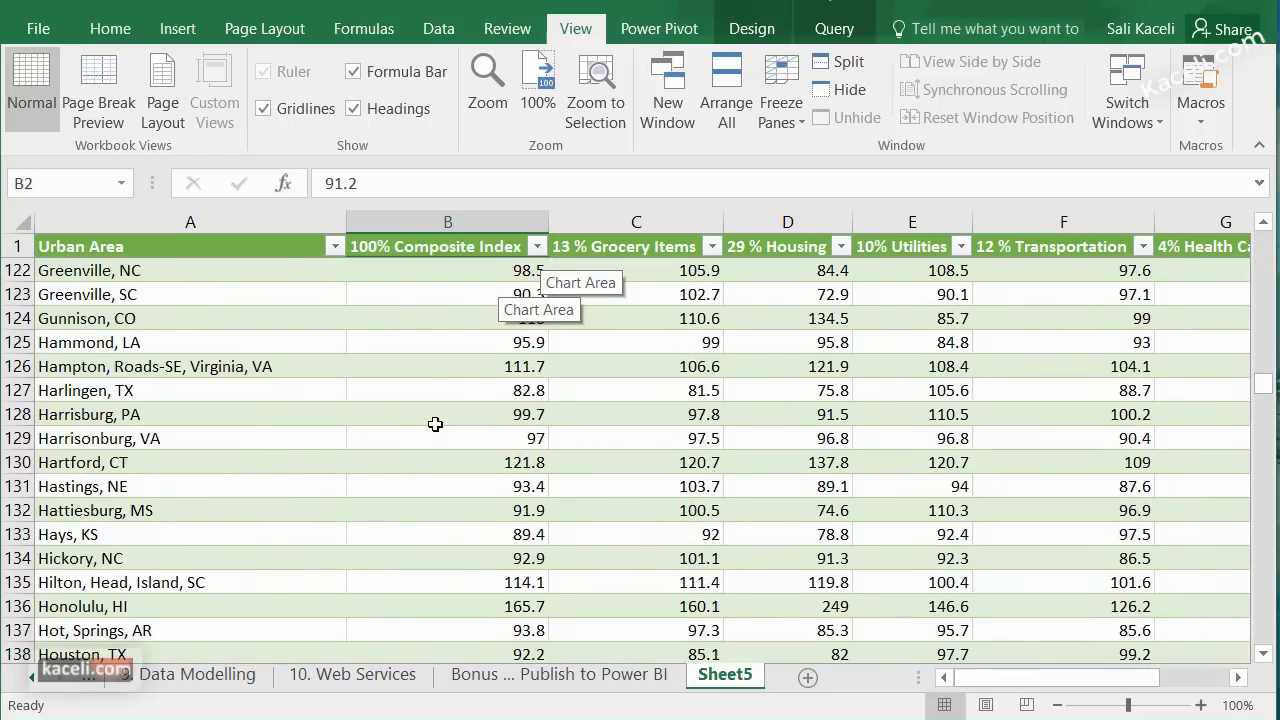
scroll(440, 423, up, 20)
scroll(443, 426, up, 8)
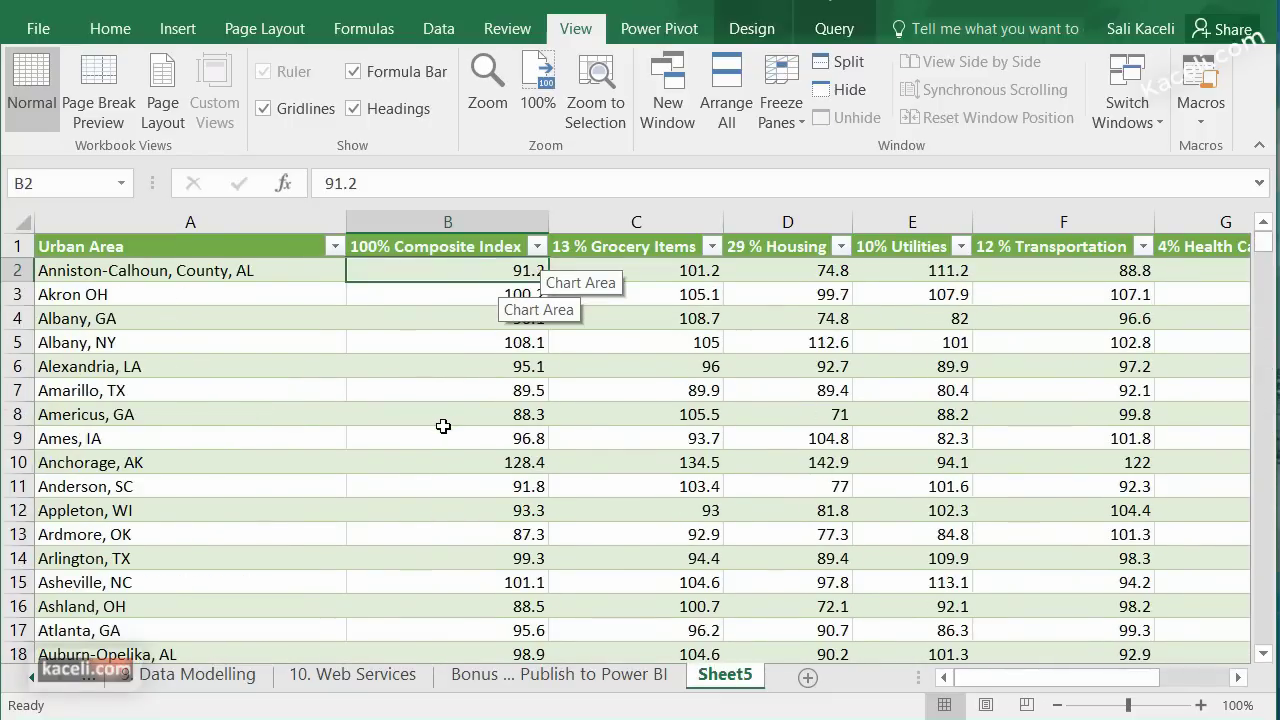
scroll(443, 426, down, 20)
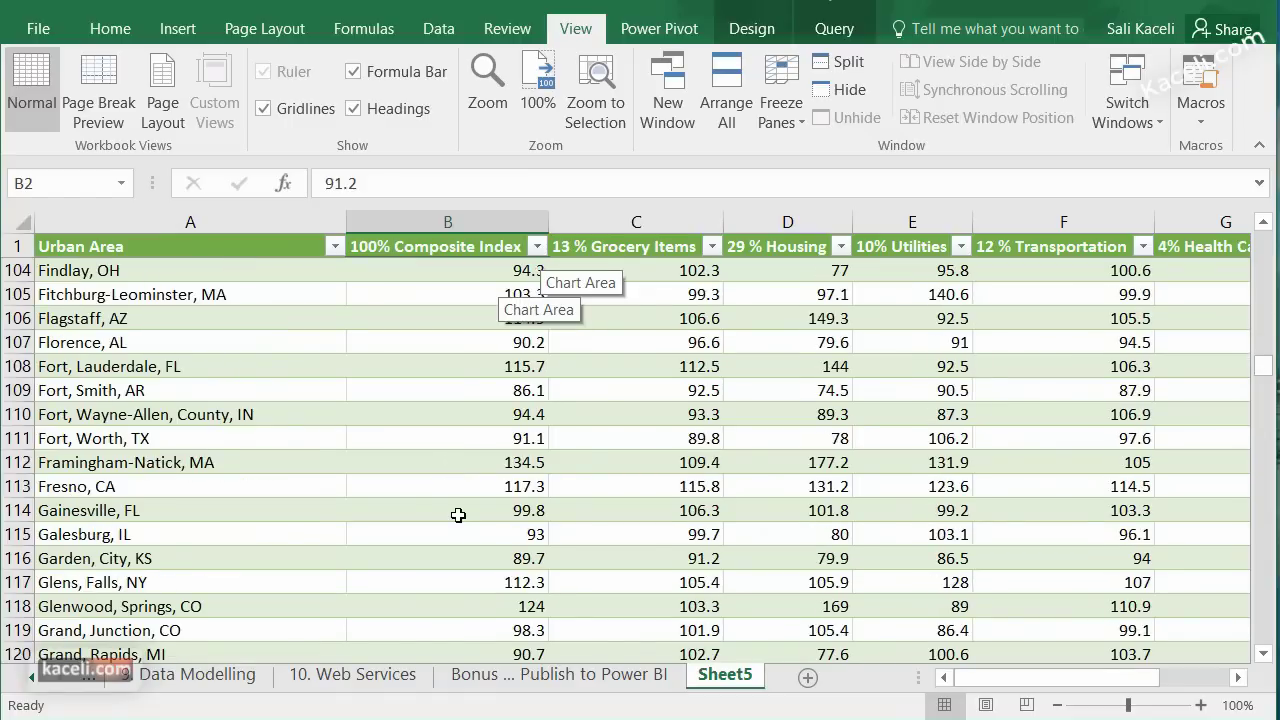
scroll(452, 534, up, 20)
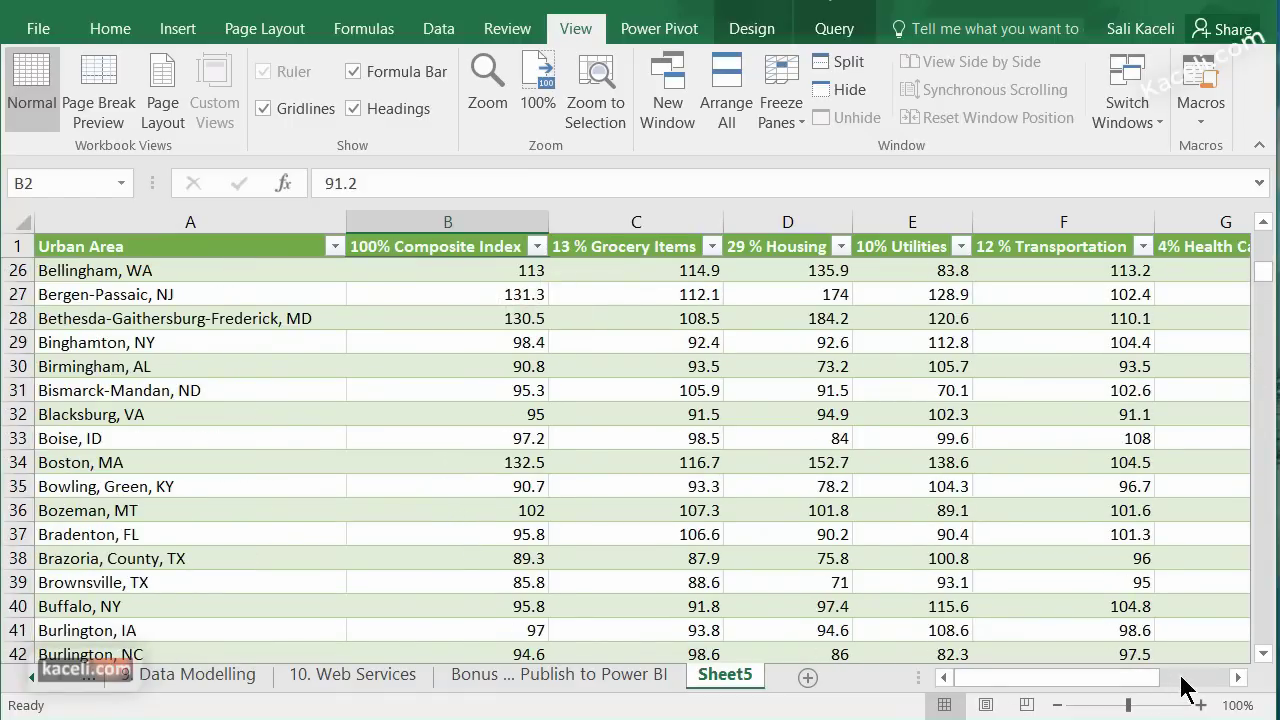
click(1191, 677)
click(962, 686)
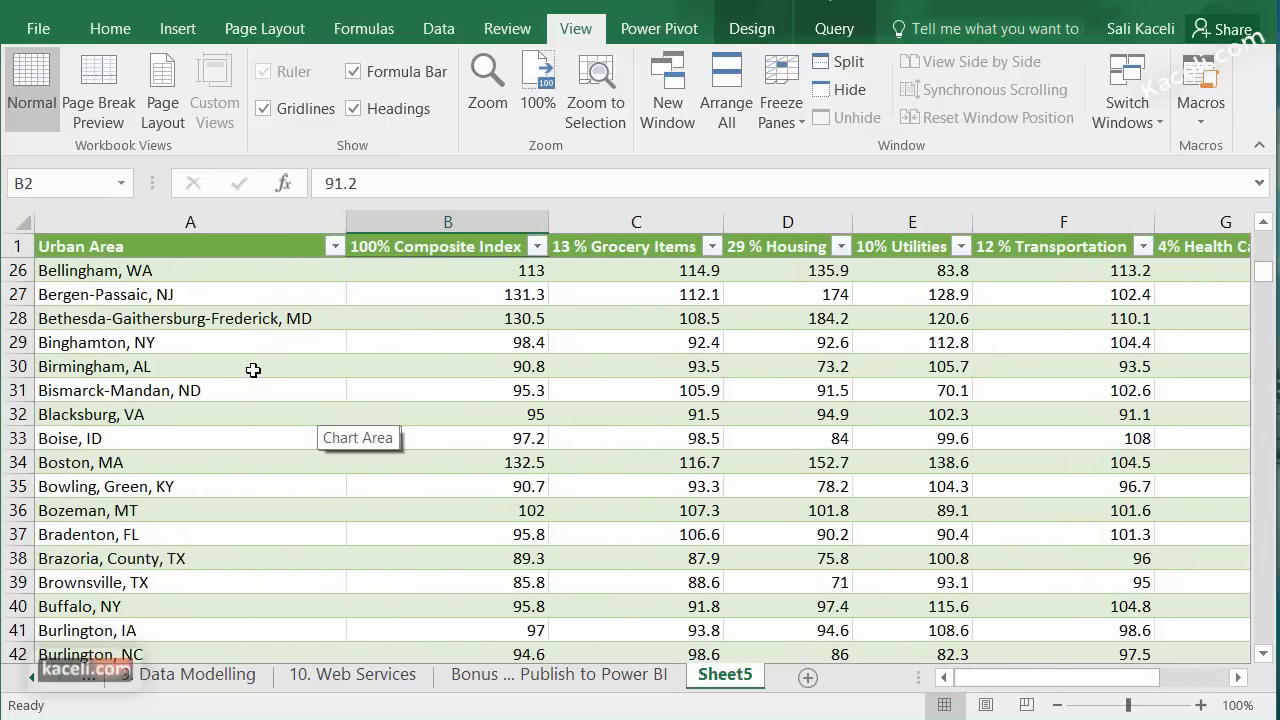
- Freeze panes at cell B2 to lock both header row 1 and the Urban Area column
click(374, 272)
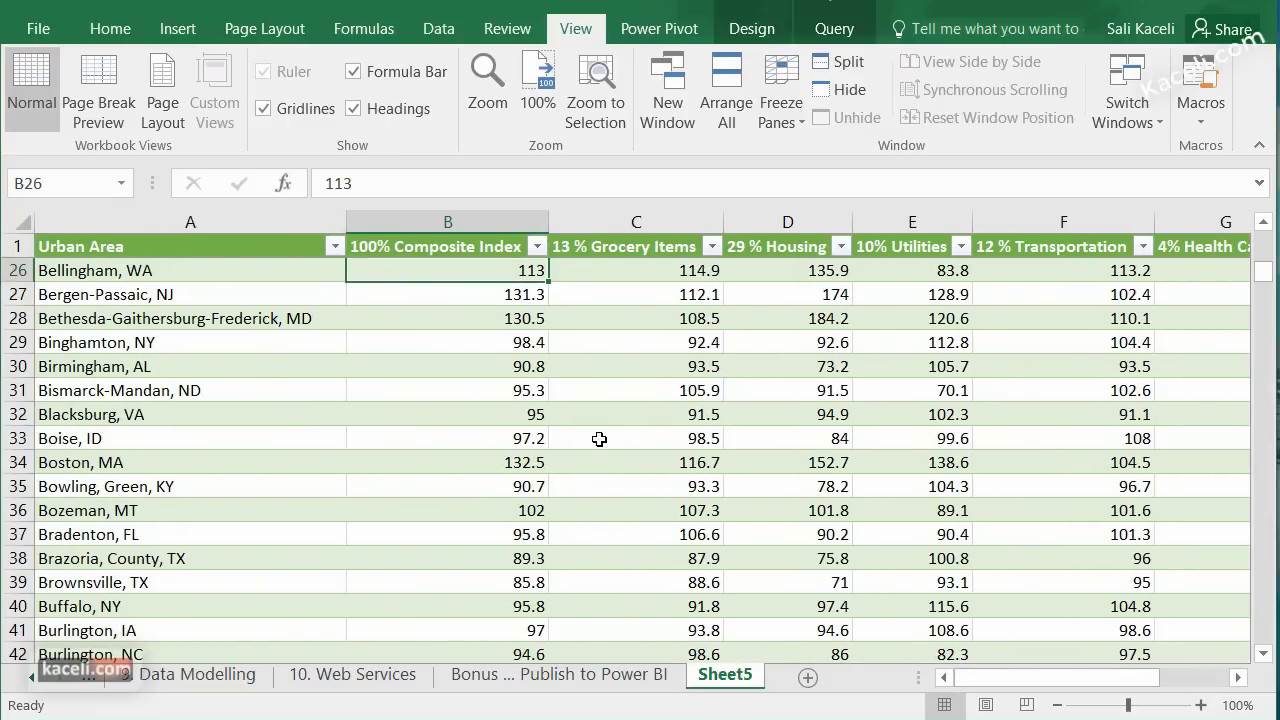
scroll(599, 439, up, 7)
scroll(599, 439, up, 1)
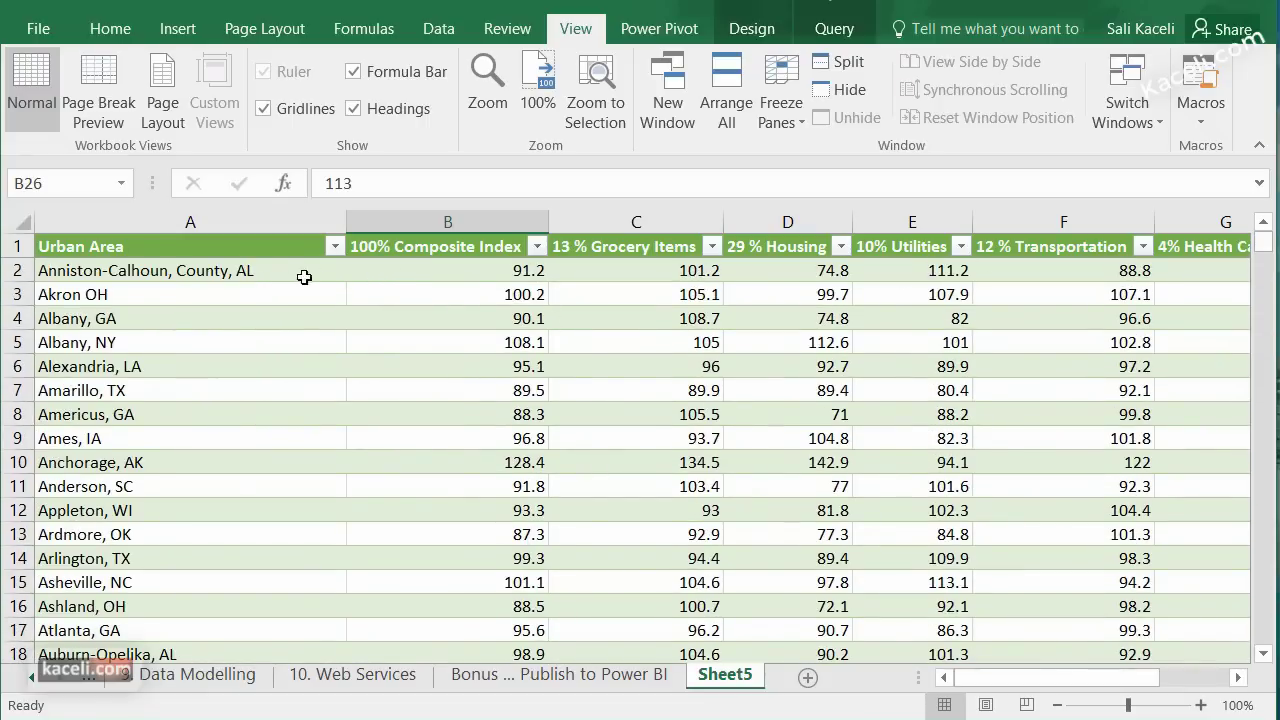
click(380, 271)
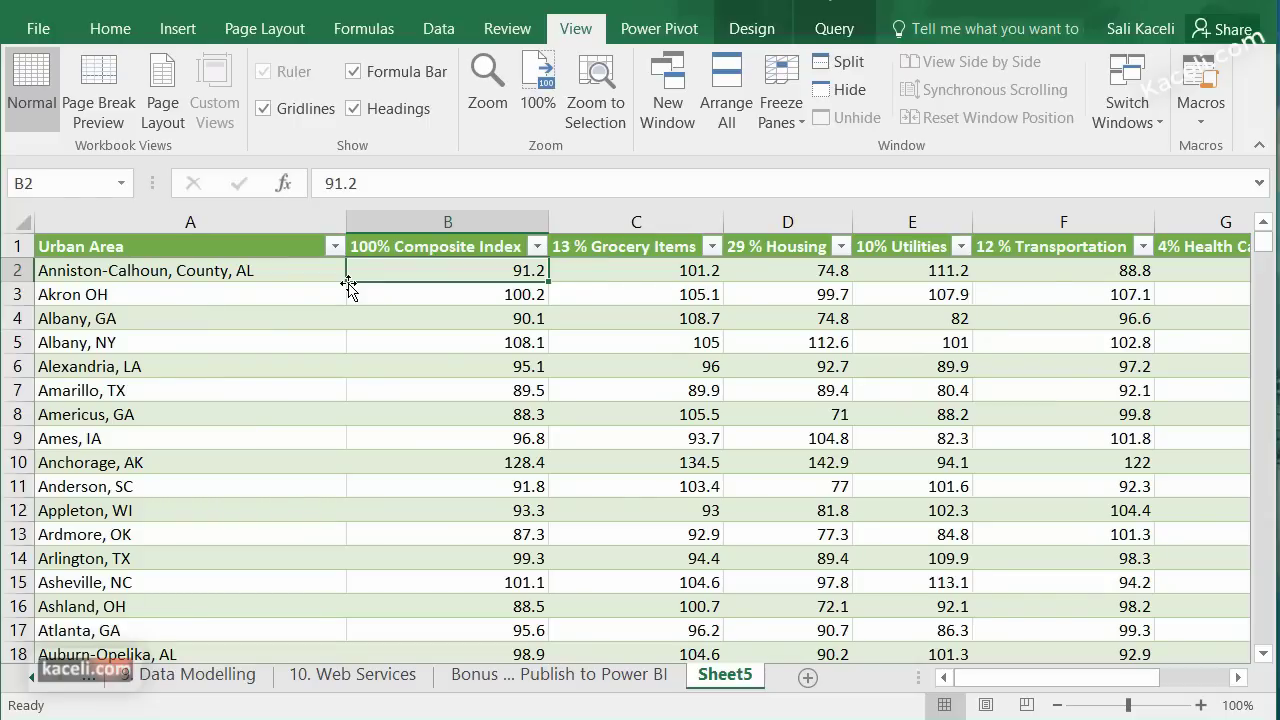
key(alt+F1)
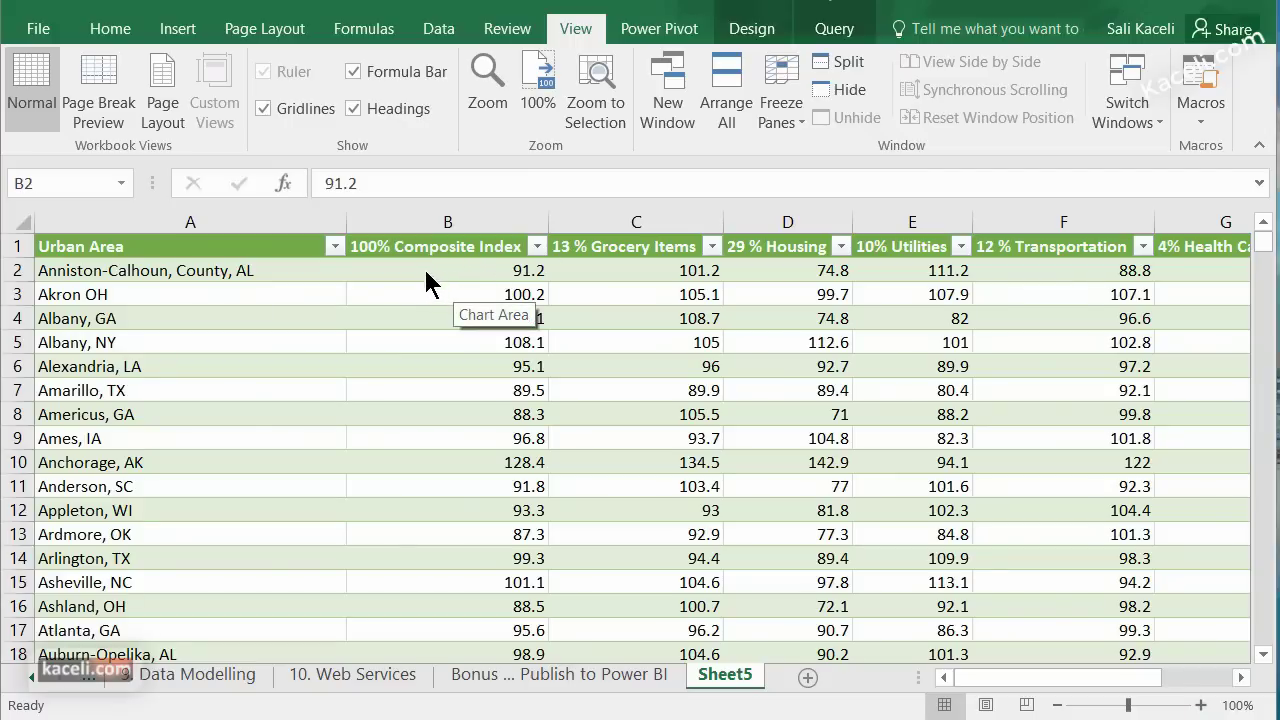
click(426, 272)
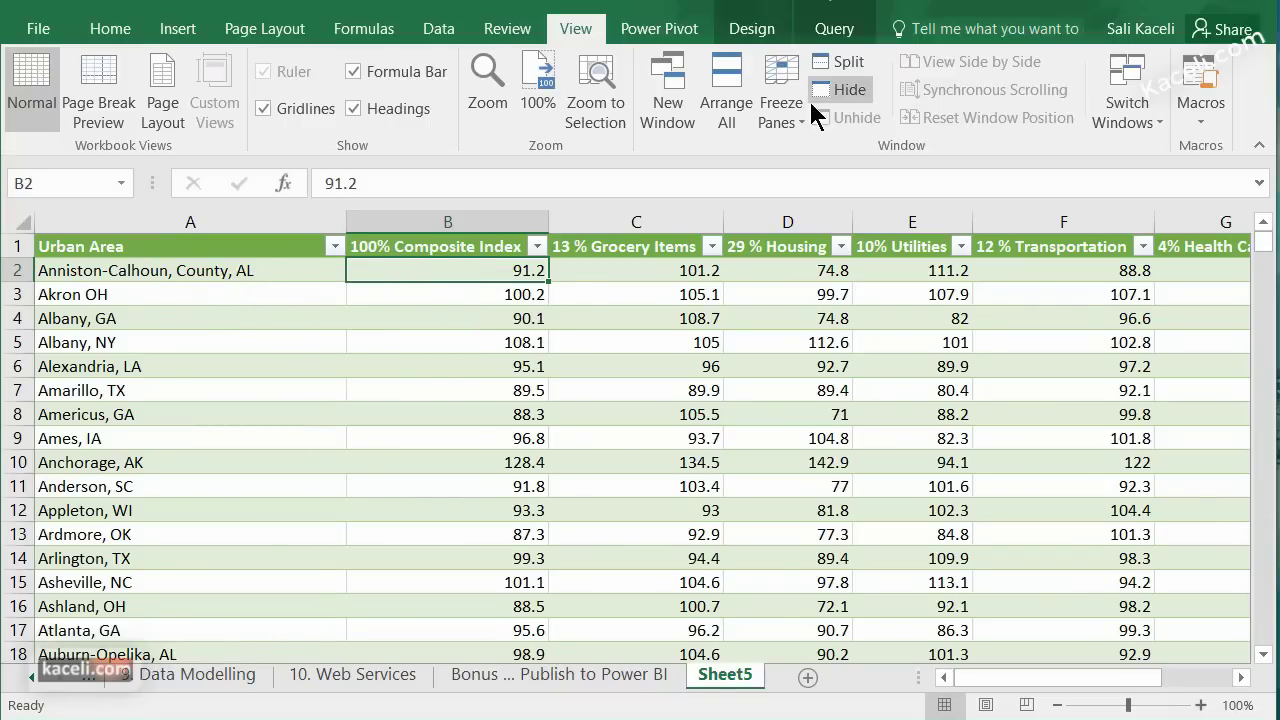
click(792, 113)
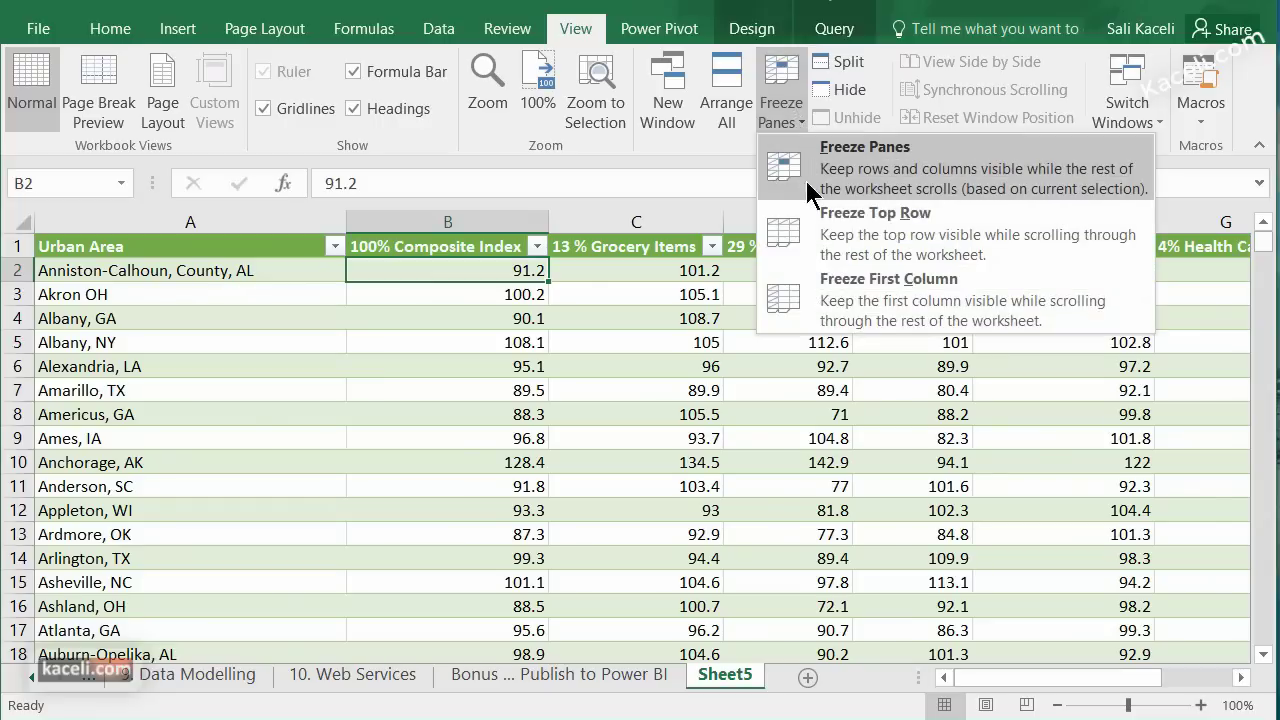
click(865, 190)
scroll(611, 400, down, 6)
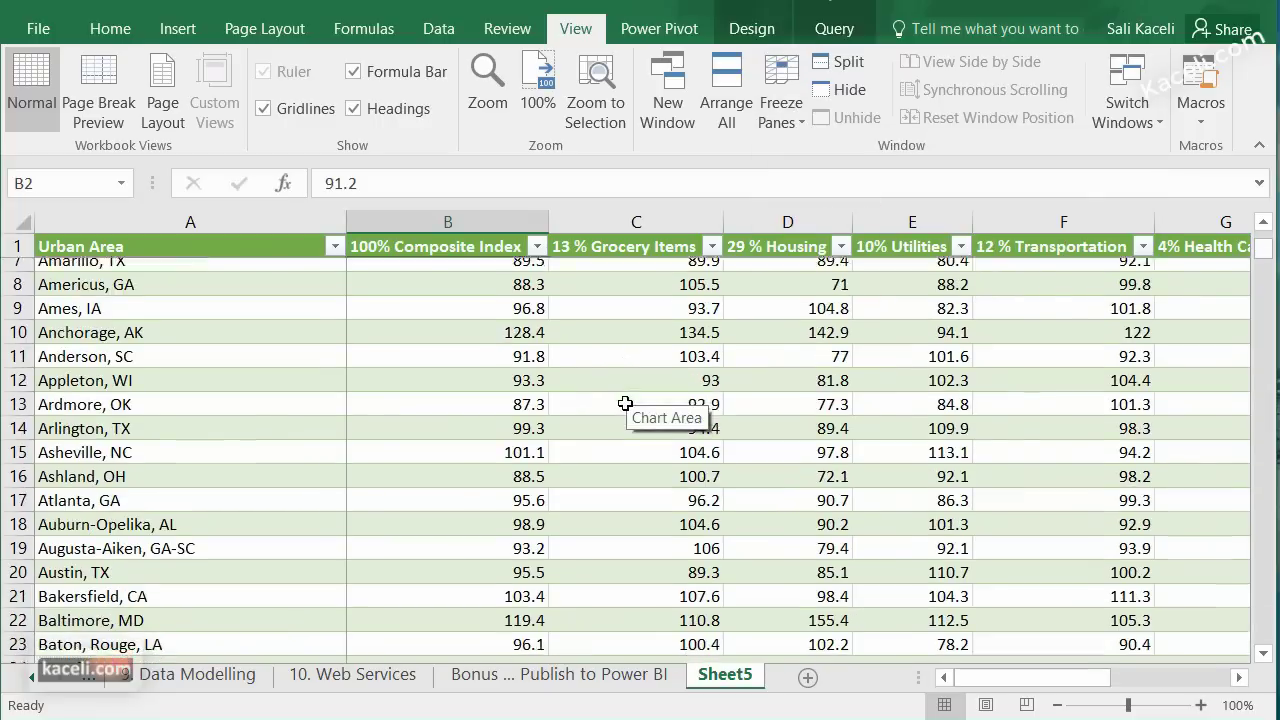
scroll(611, 400, up, 6)
scroll(611, 400, down, 16)
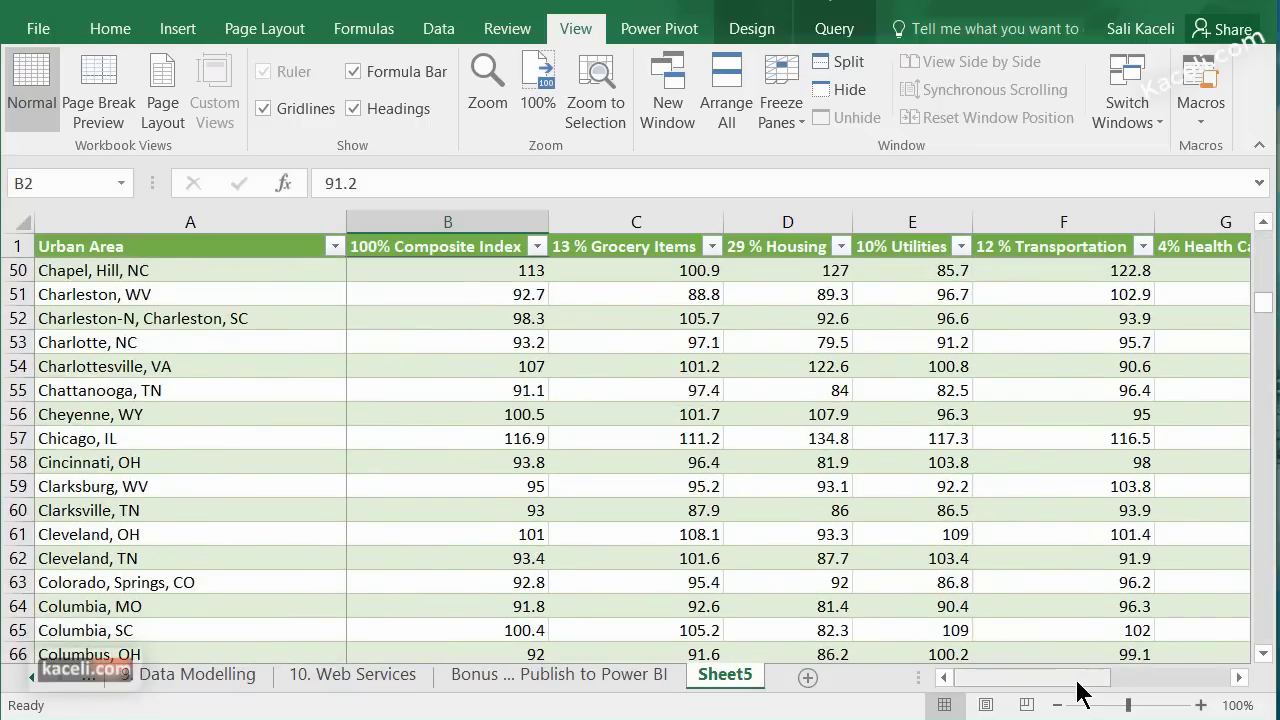
- Scroll the Sheet5 table sideways
drag(1080, 682, 929, 697)
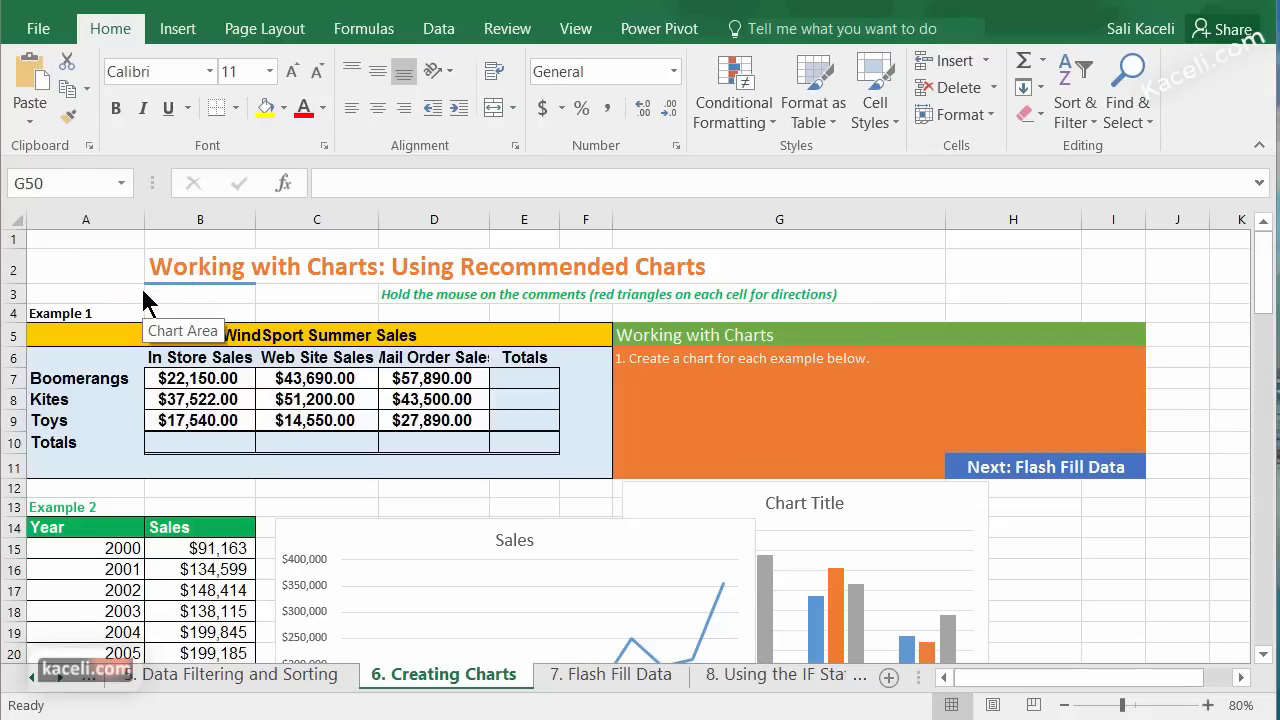
click(40, 34)
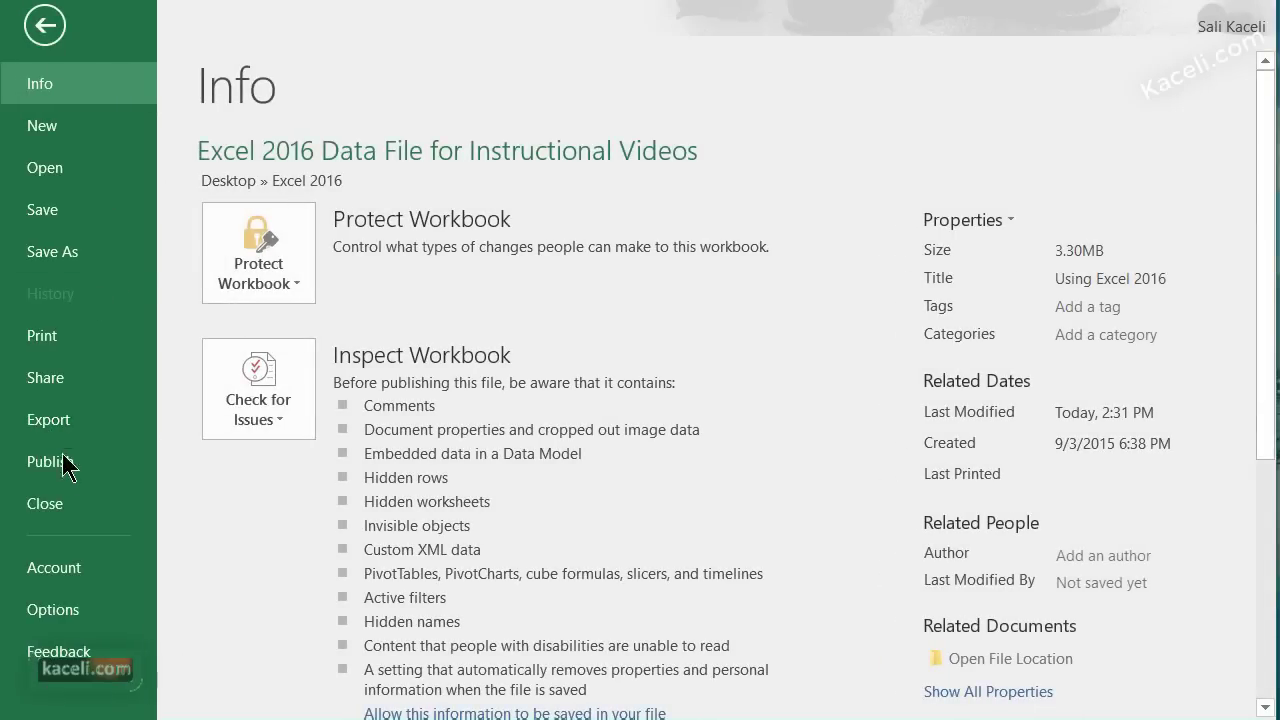
click(75, 341)
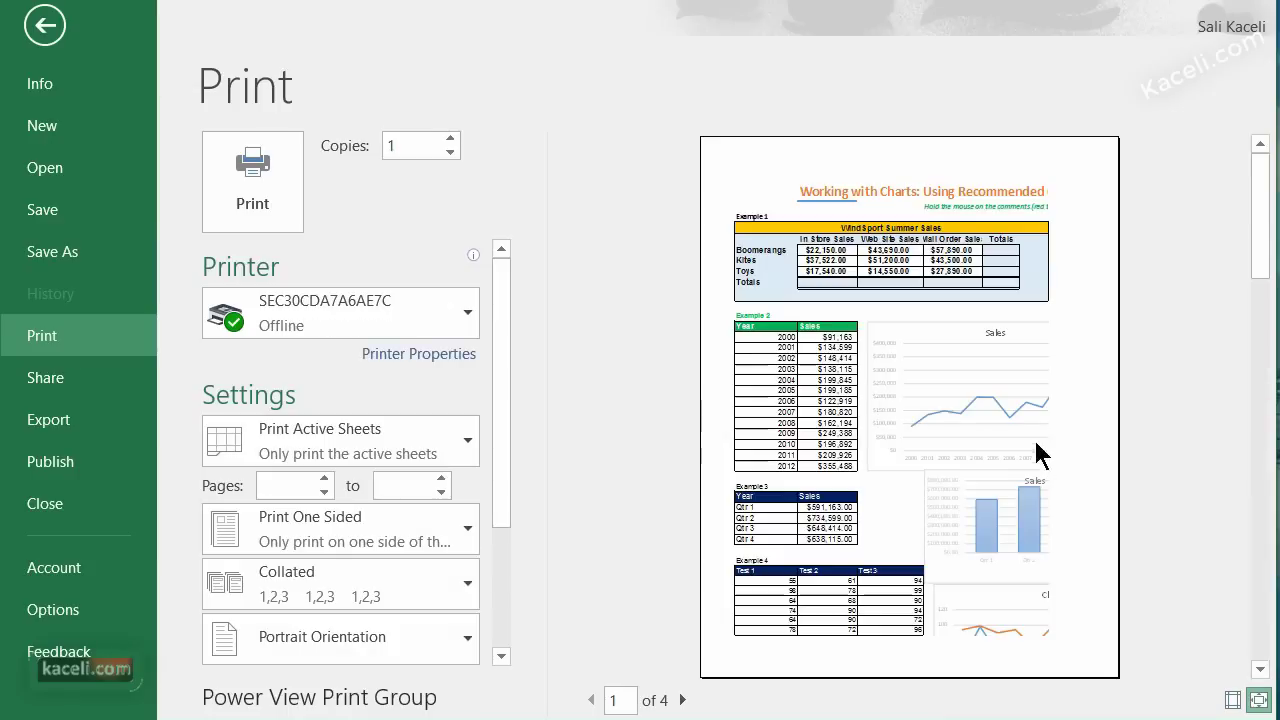
scroll(932, 575, down, 5)
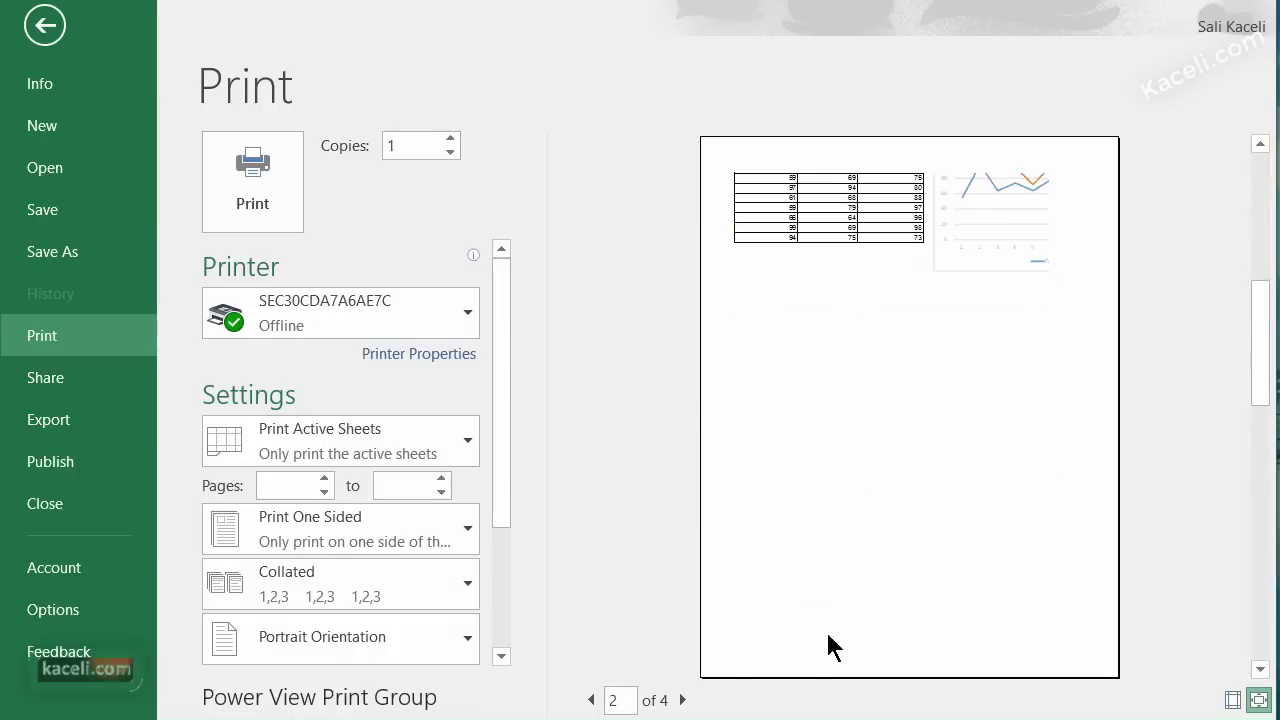
scroll(857, 456, up, 3)
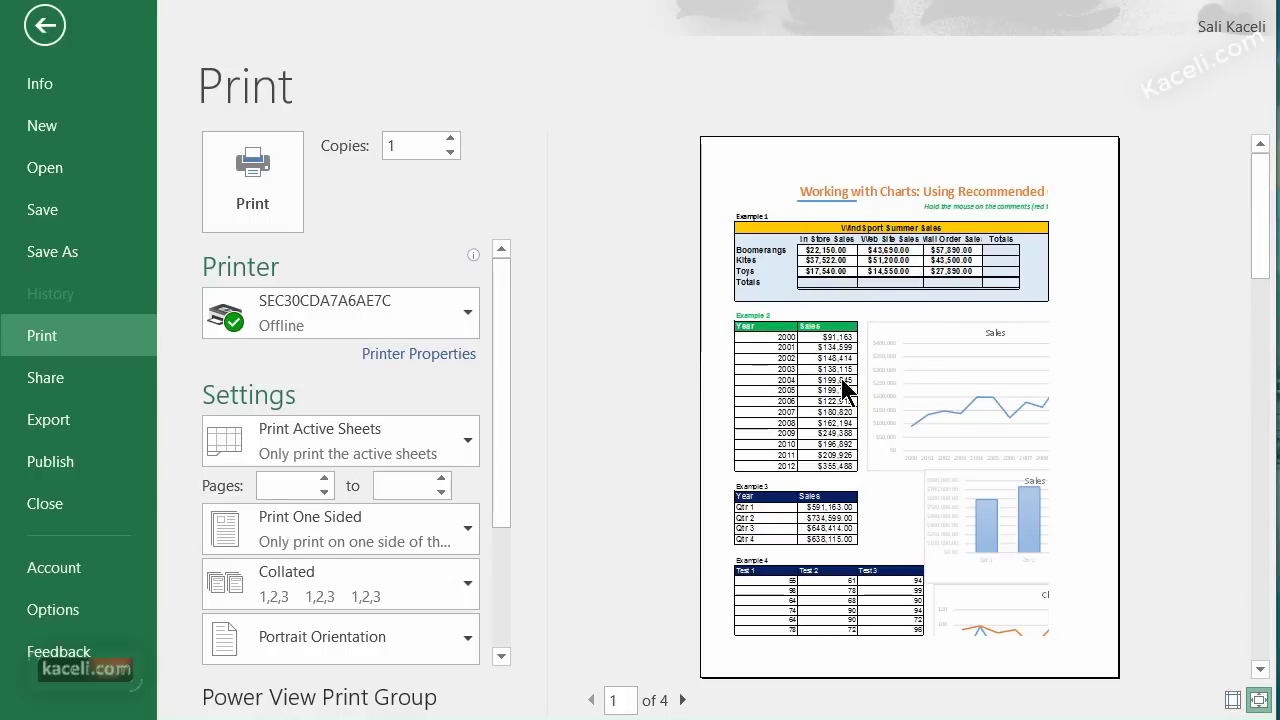
click(45, 27)
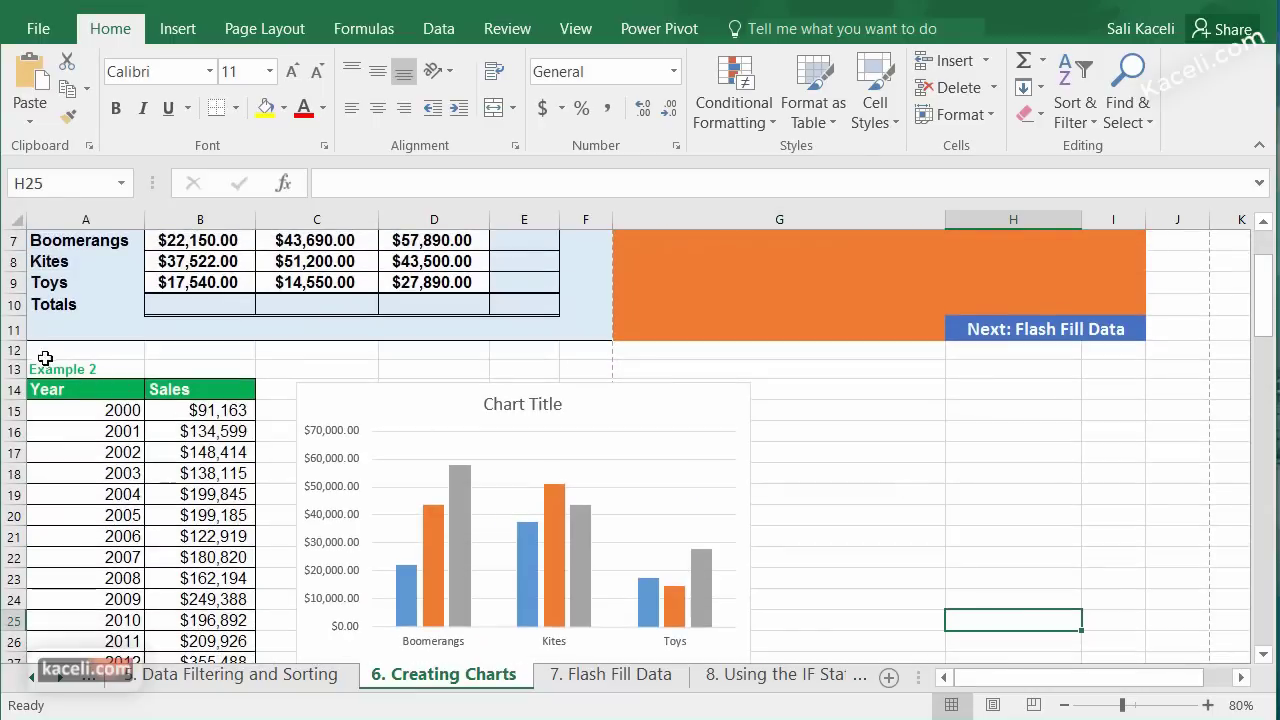
- Set A12:G27, the Example 2 sales table and bar chart, as the print area
drag(45, 358, 698, 587)
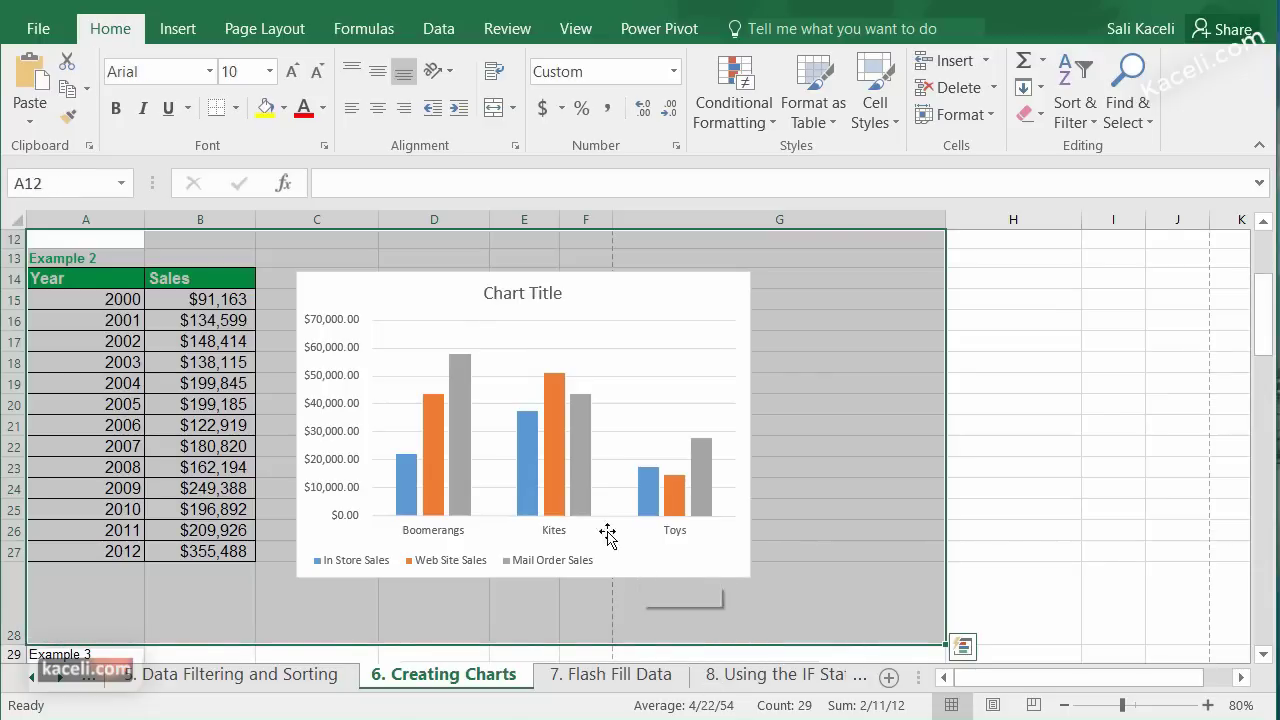
click(248, 34)
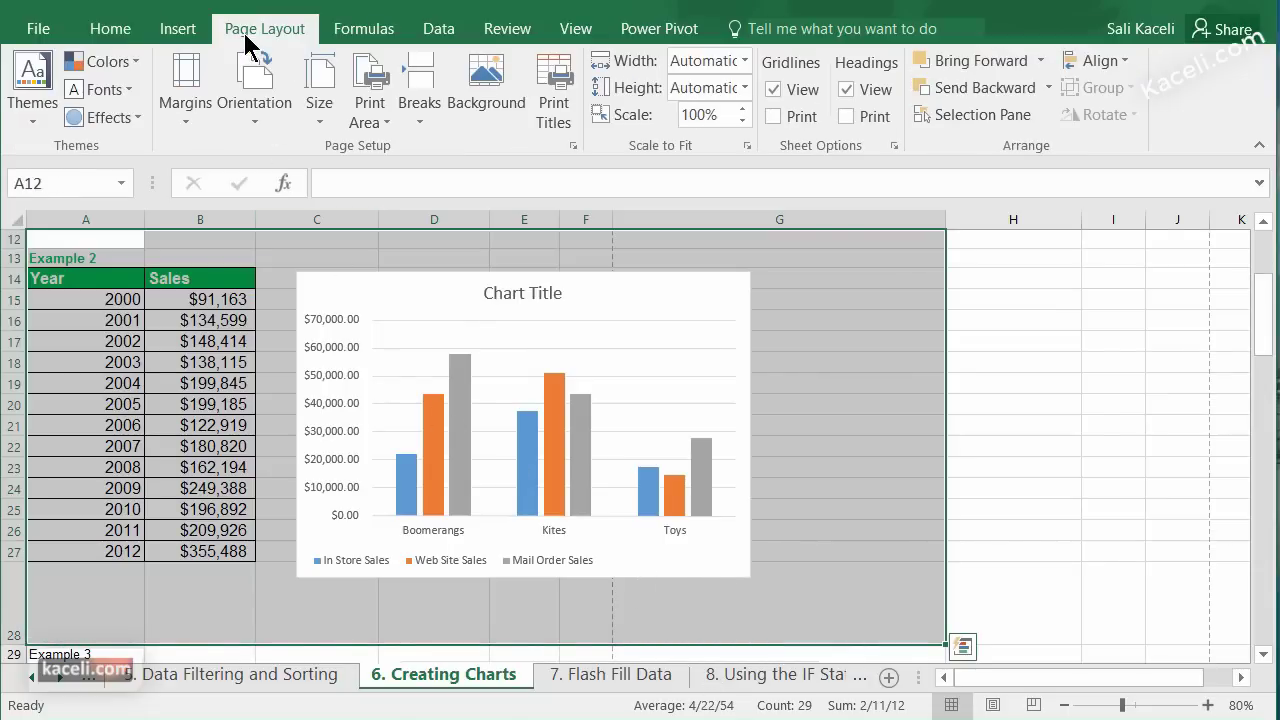
click(385, 122)
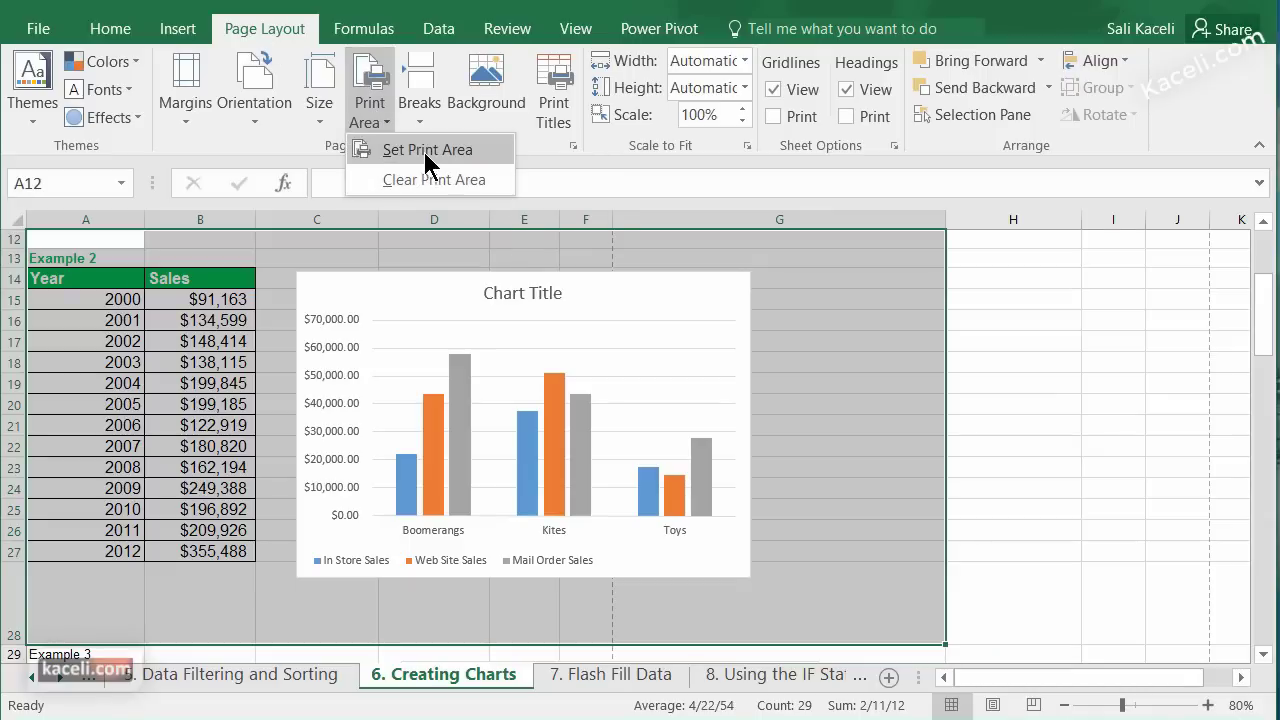
click(424, 152)
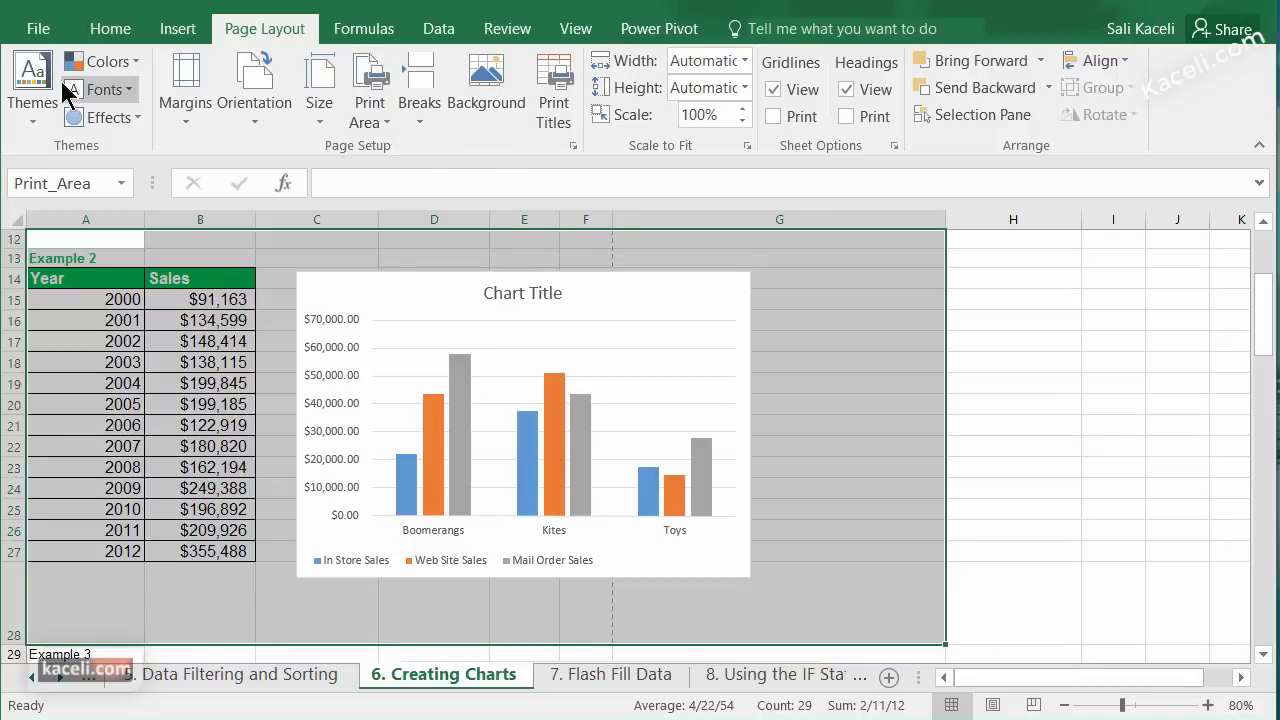
- Preview the printed page, then clear the print area
click(38, 29)
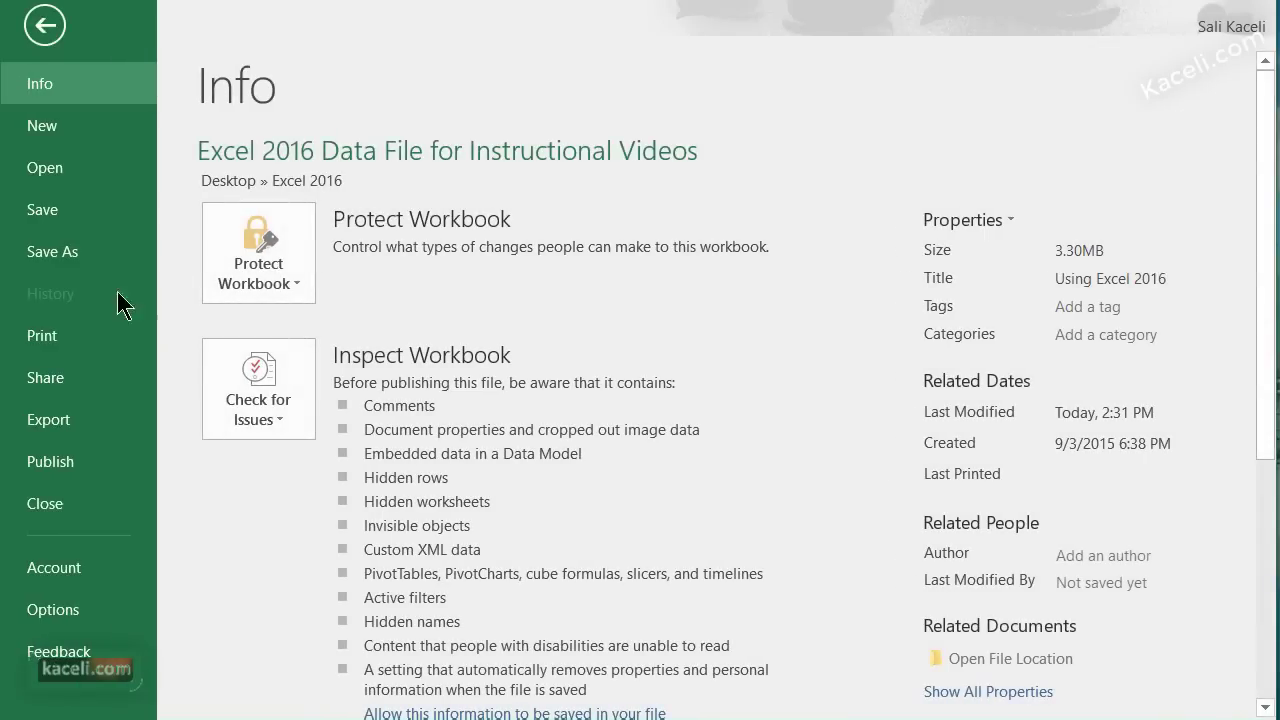
click(55, 336)
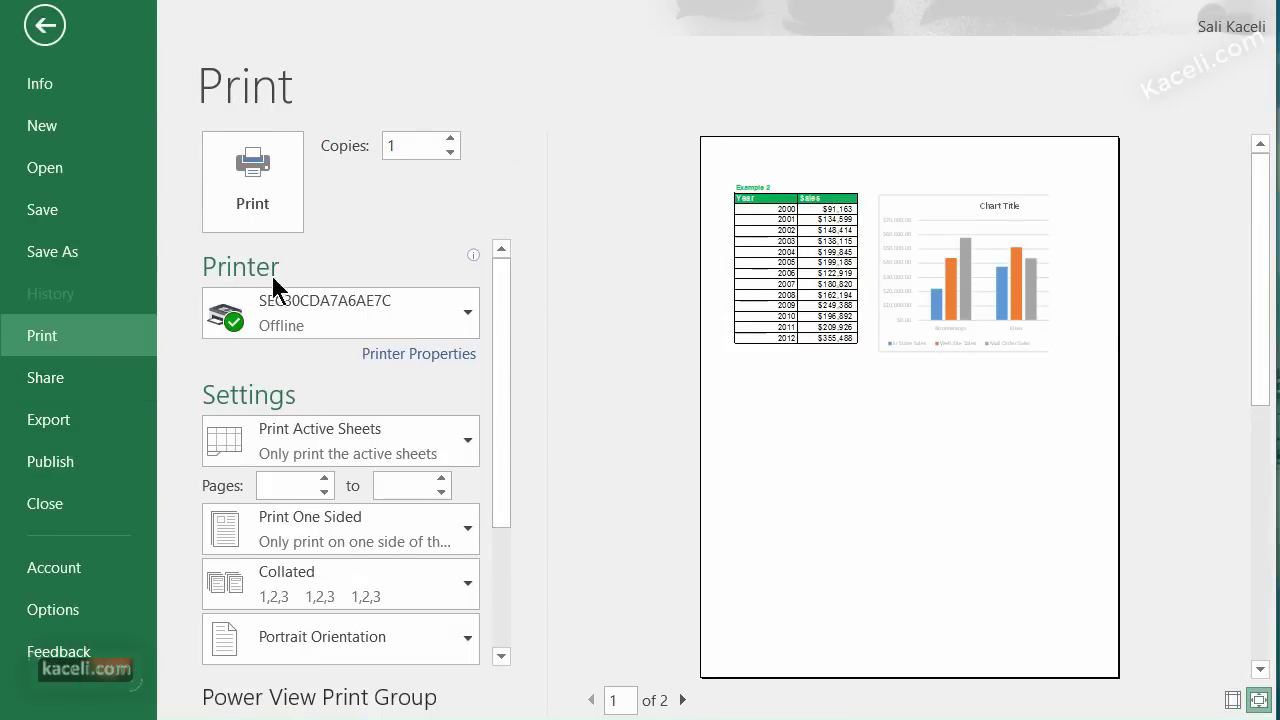
key(Escape)
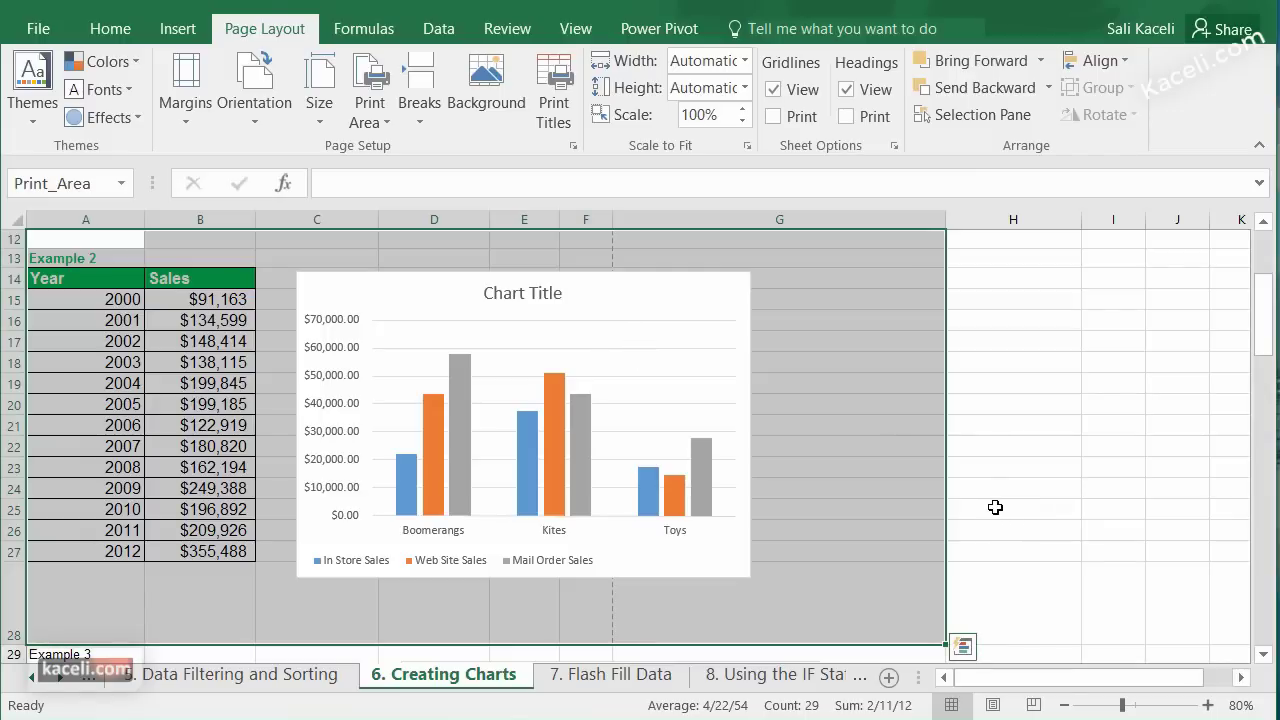
click(388, 124)
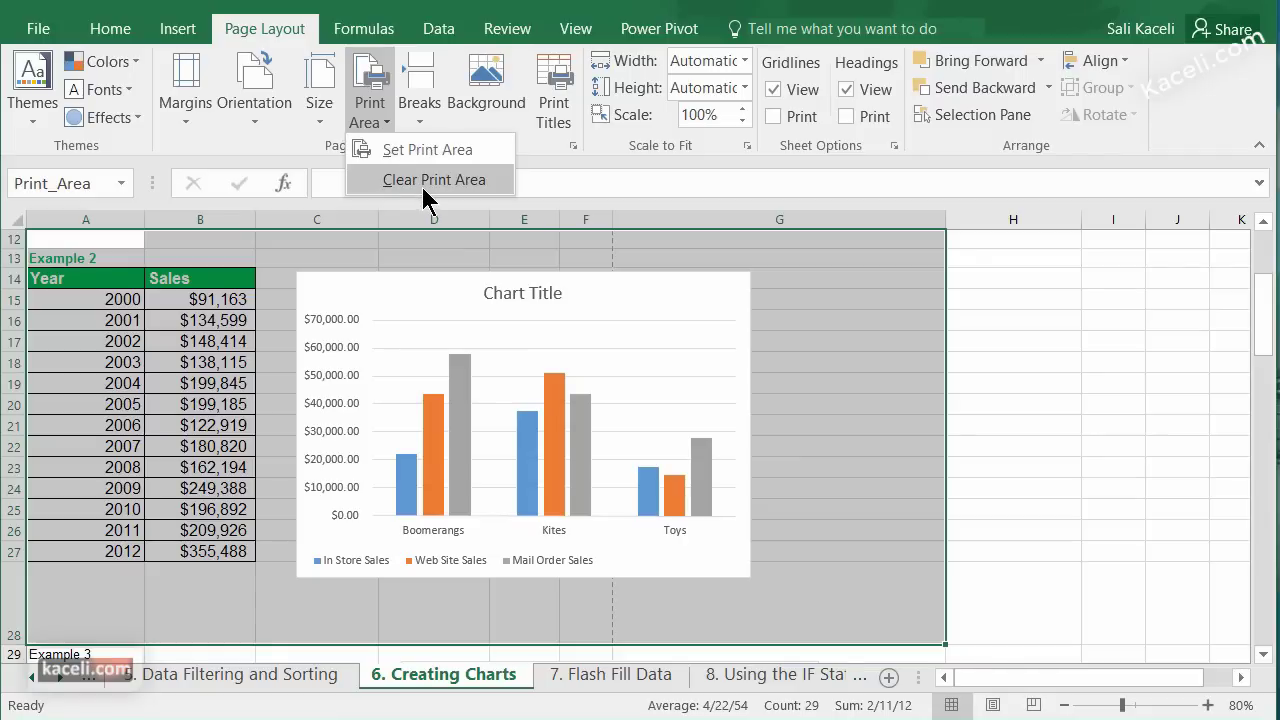
click(424, 186)
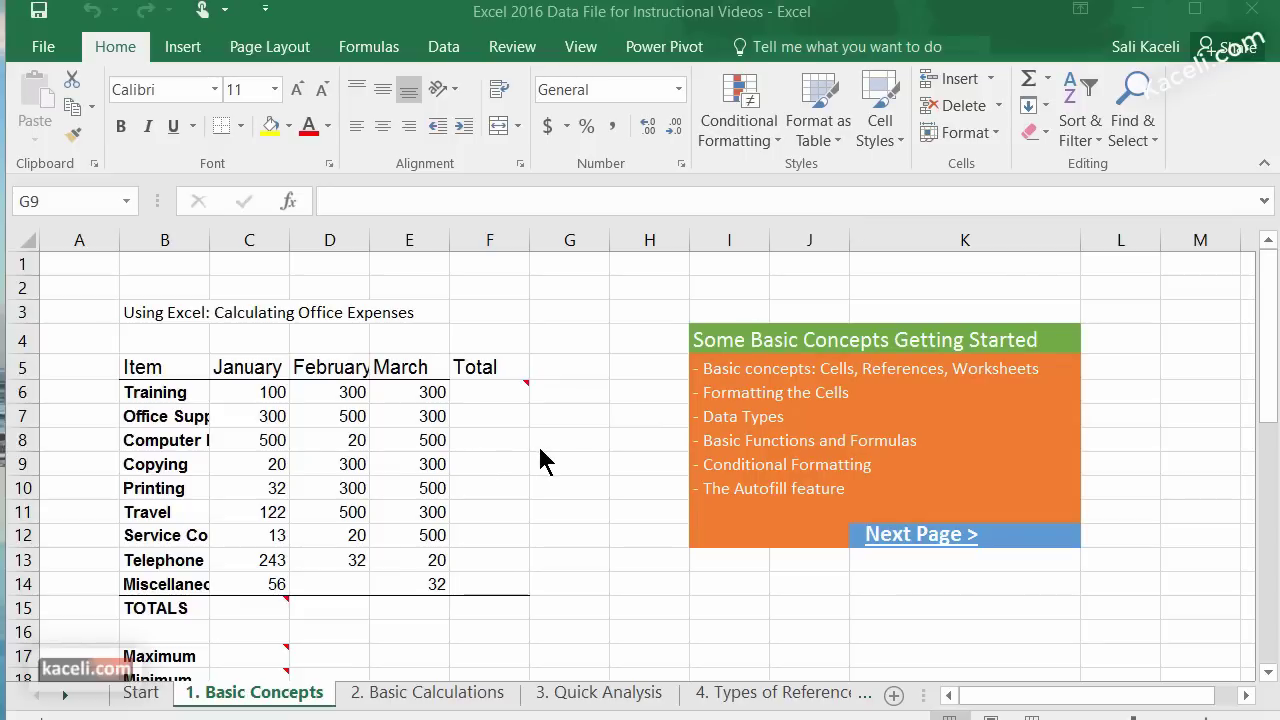
- Encrypt the workbook with a password, entering it and confirming it a second time
click(43, 50)
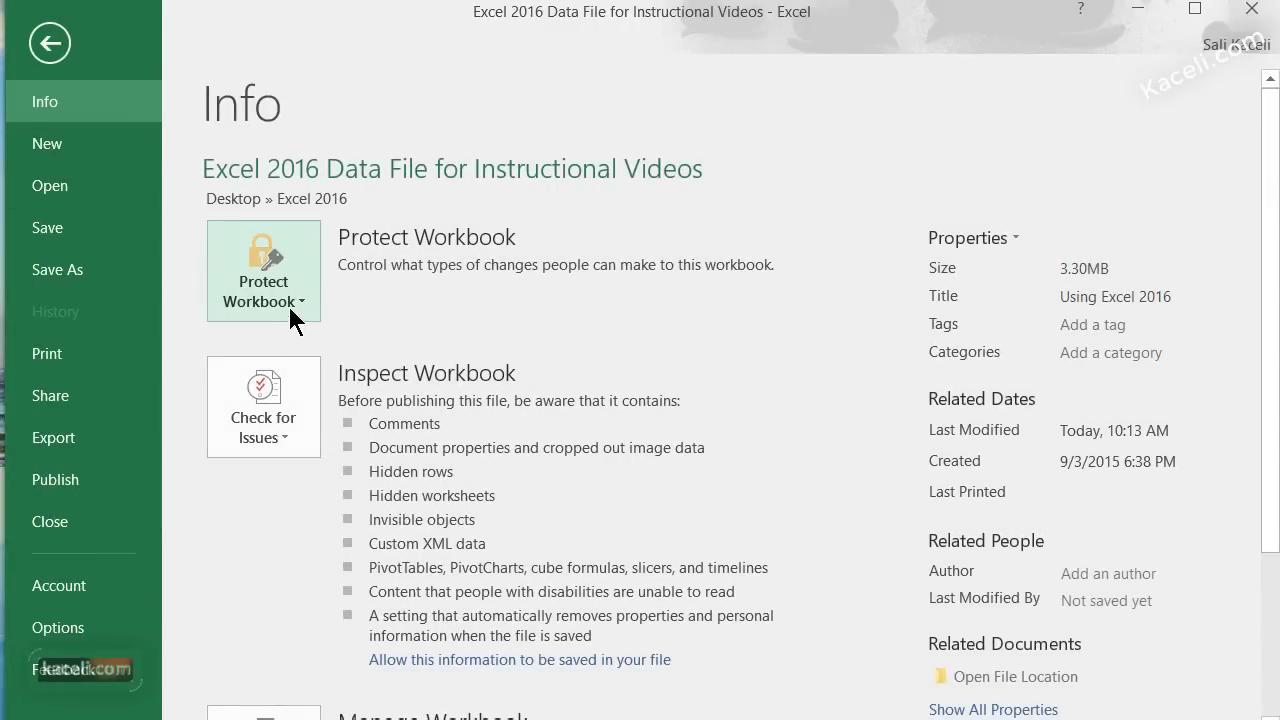
click(296, 310)
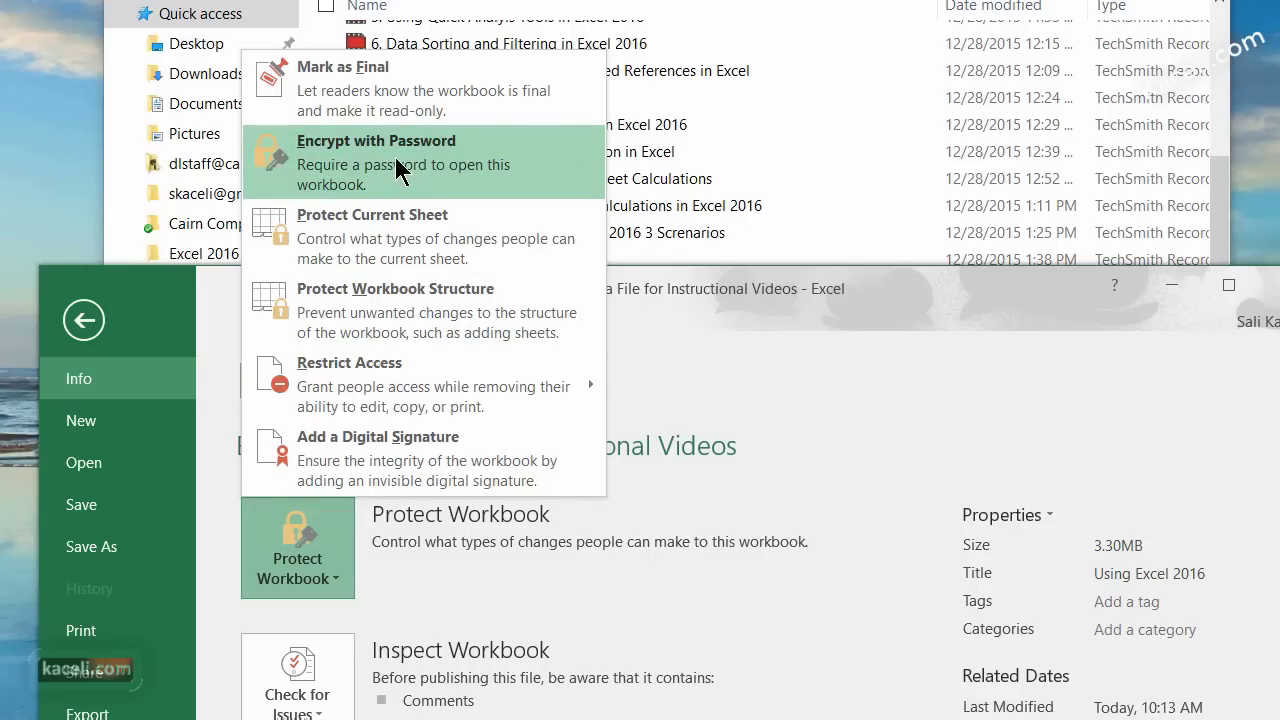
click(400, 170)
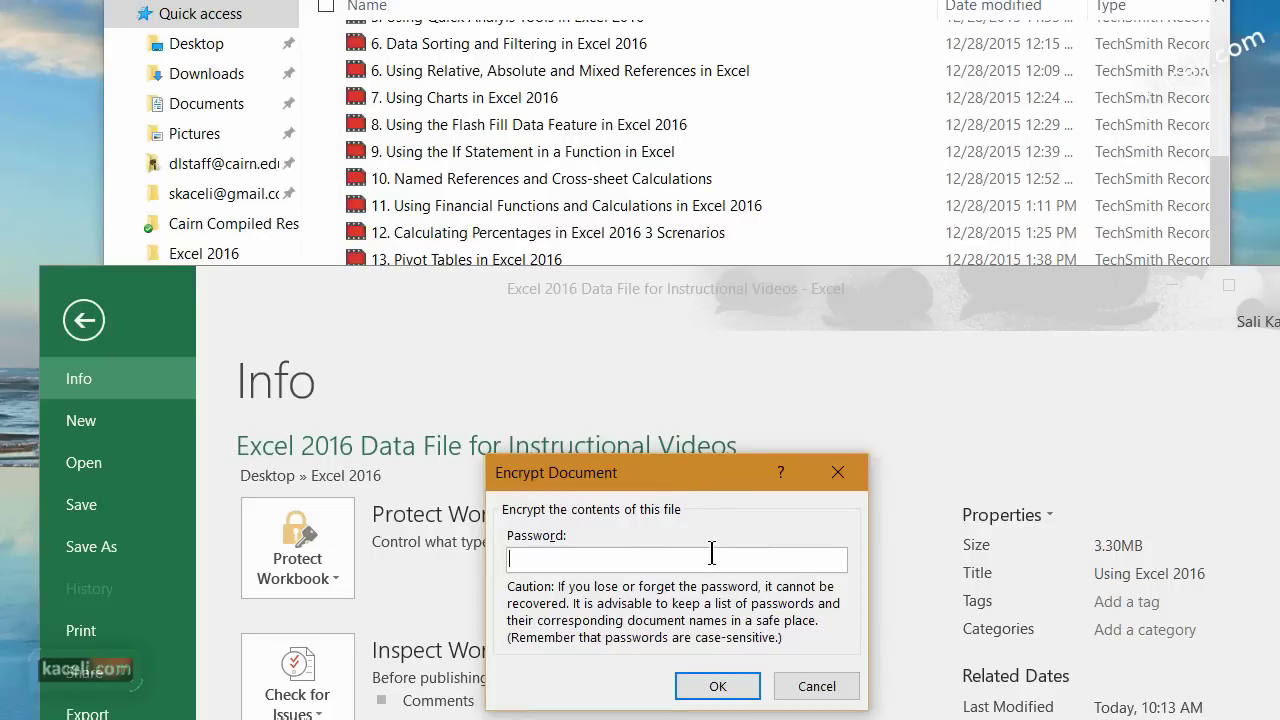
text(password)
click(717, 686)
text(password)
click(717, 688)
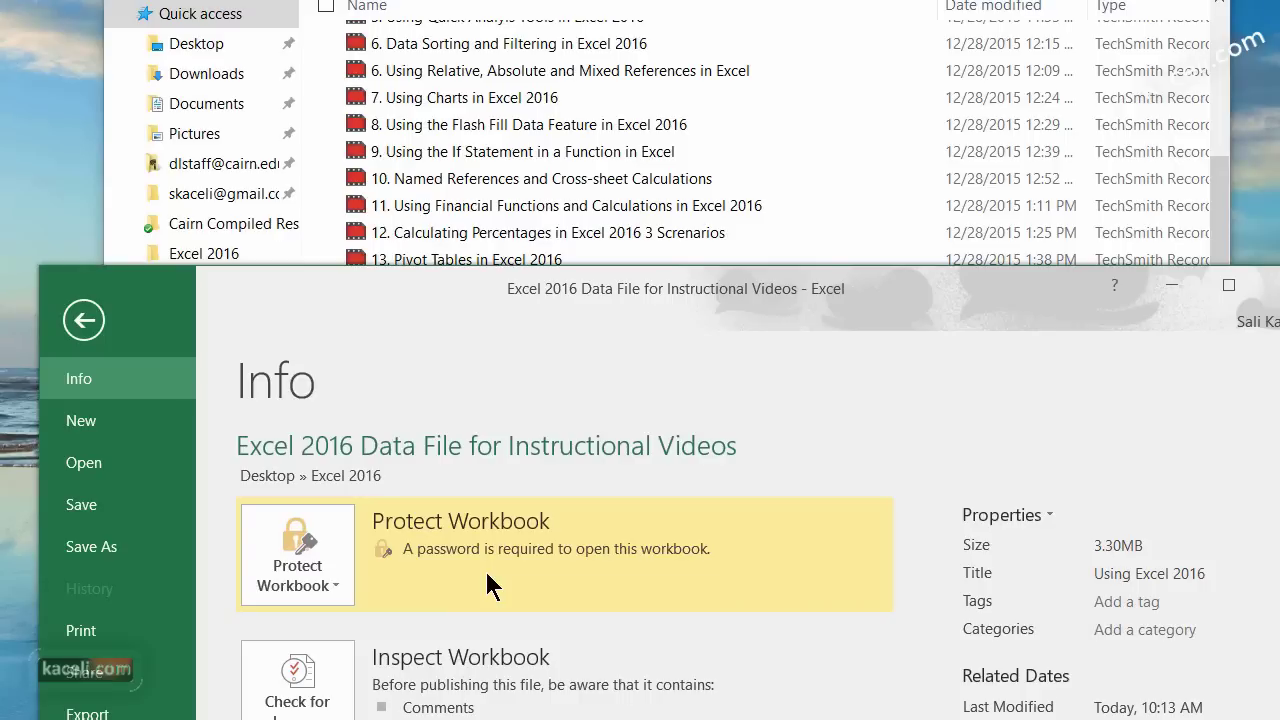
- Reopen the workbook with its password, then delete the password to remove the encryption
click(1268, 286)
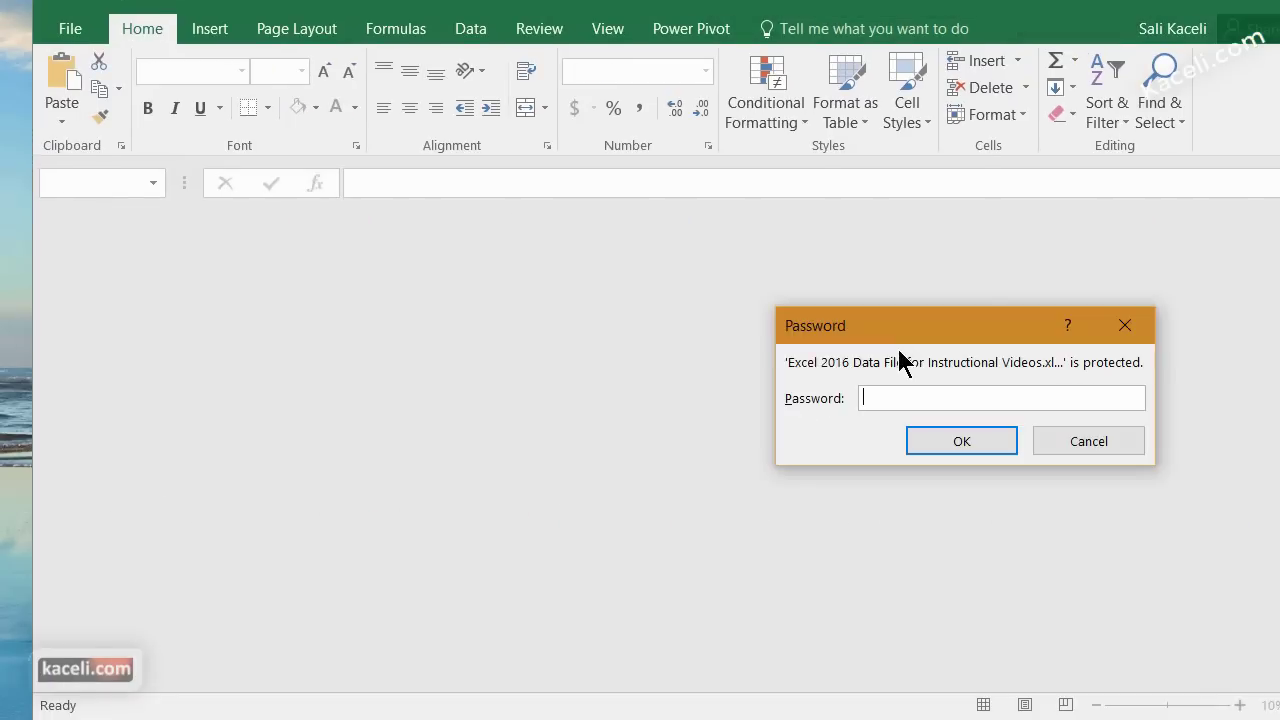
text(*********)
key(Return)
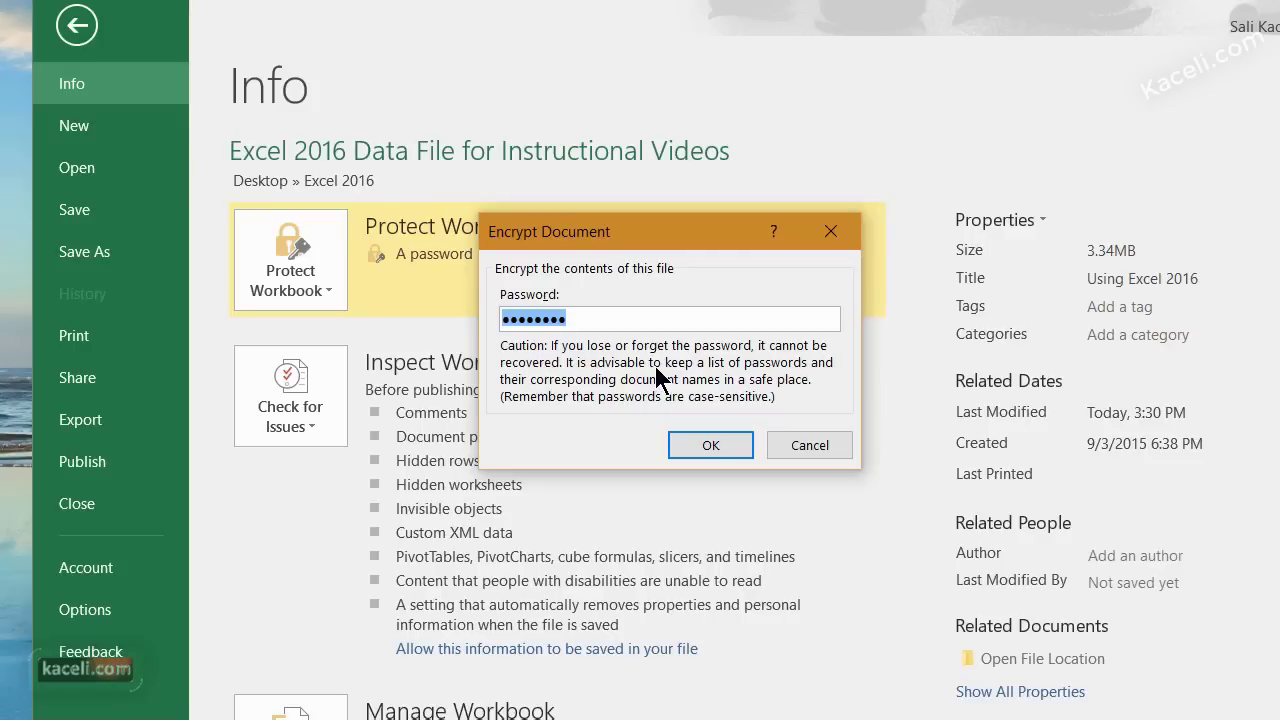
key(Delete)
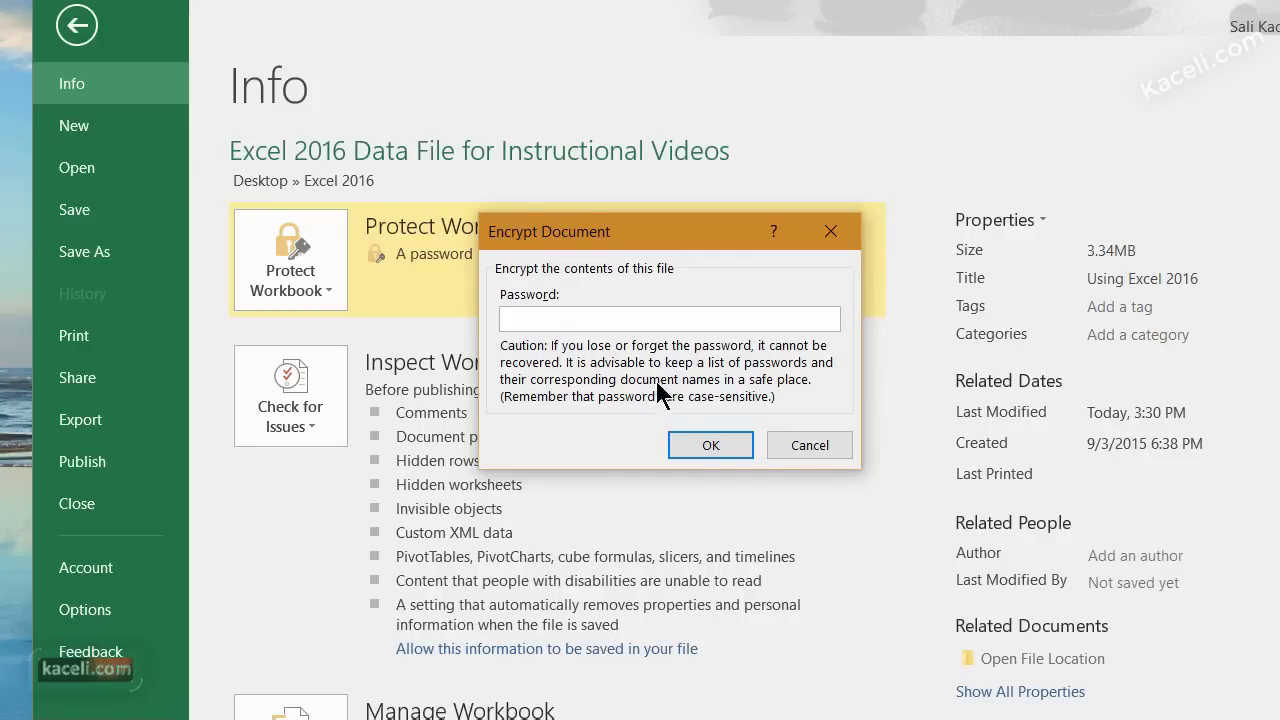
click(708, 450)
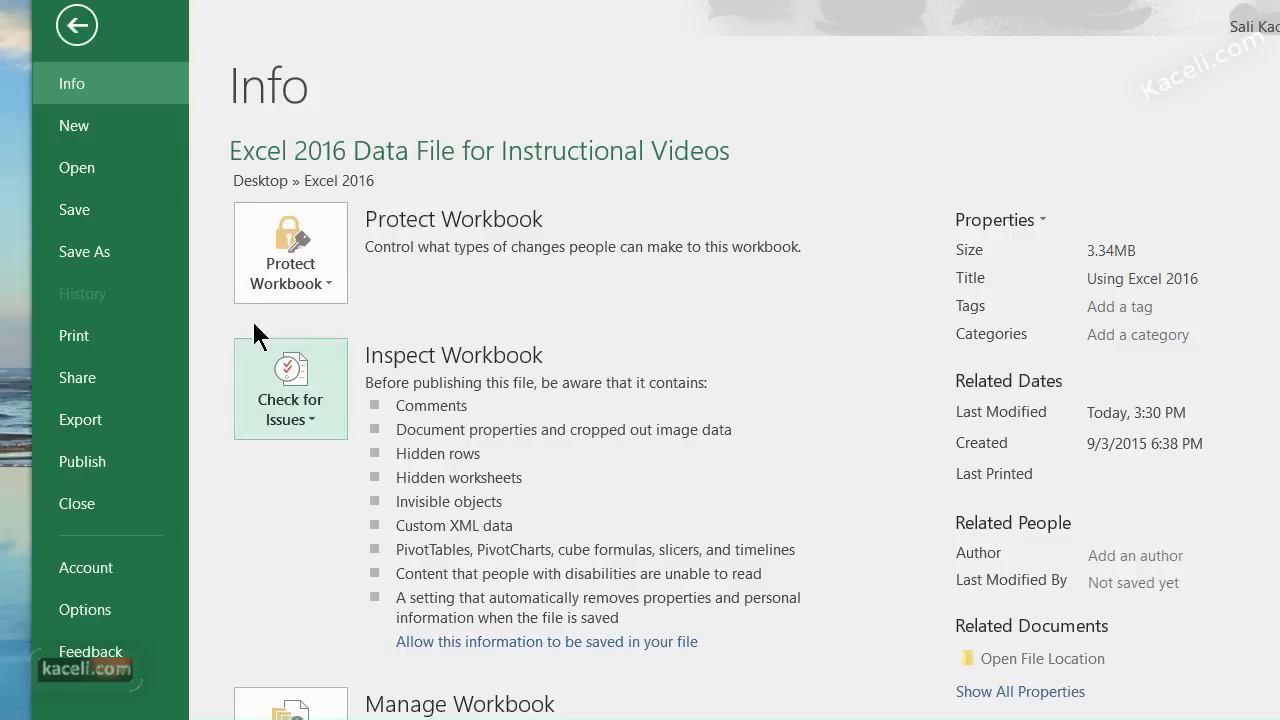
- Open the Protect Workbook options on the file Info page
click(280, 283)
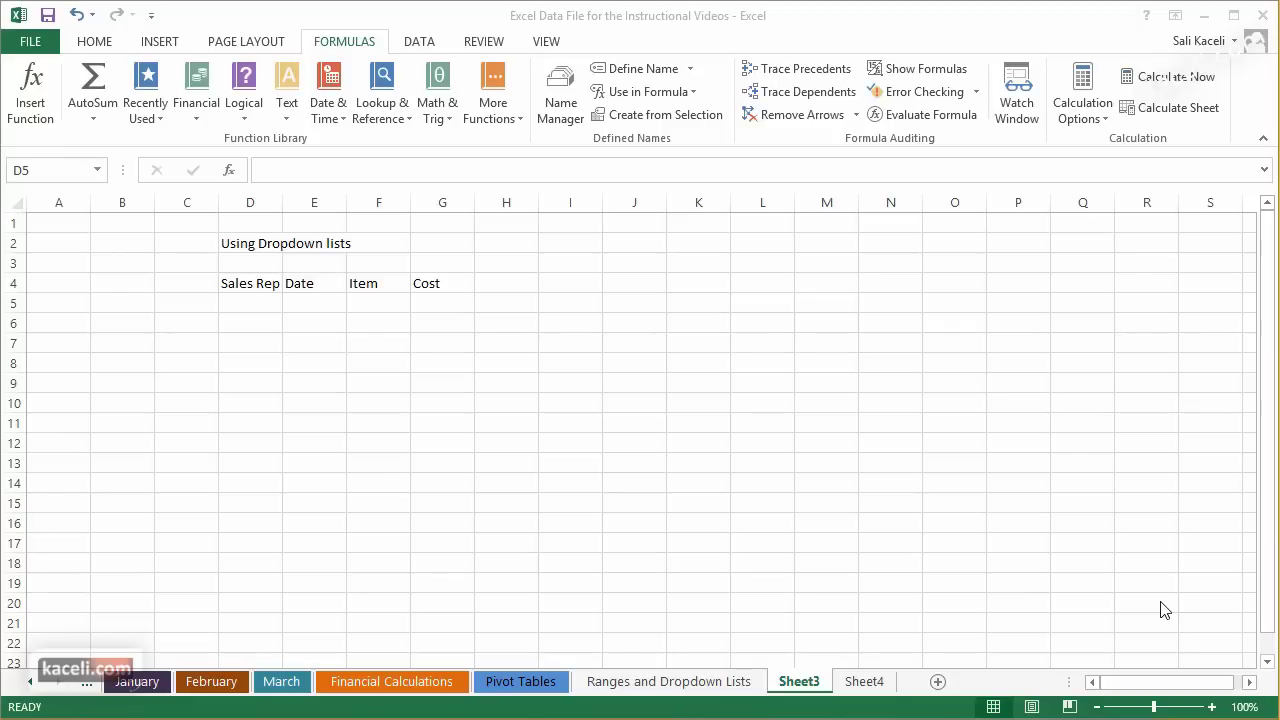
- Look up the first sales rep name in Sheet4's Names list at cell B3
click(251, 306)
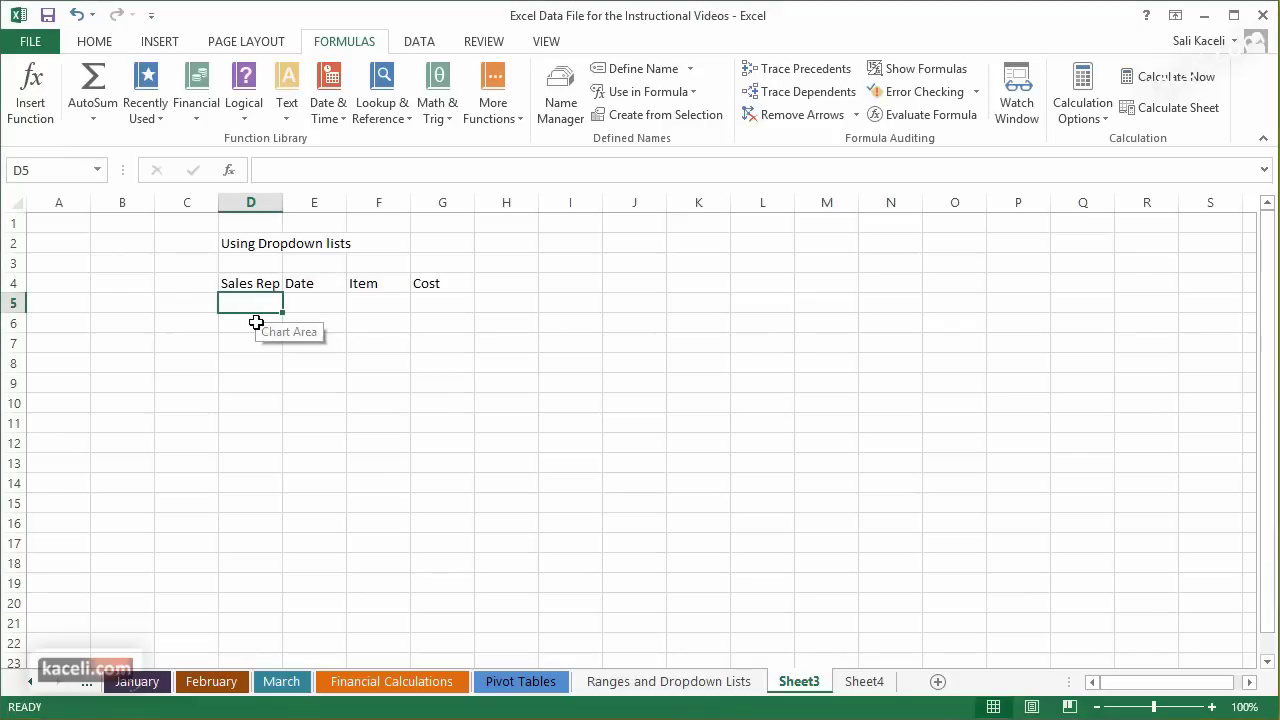
click(256, 322)
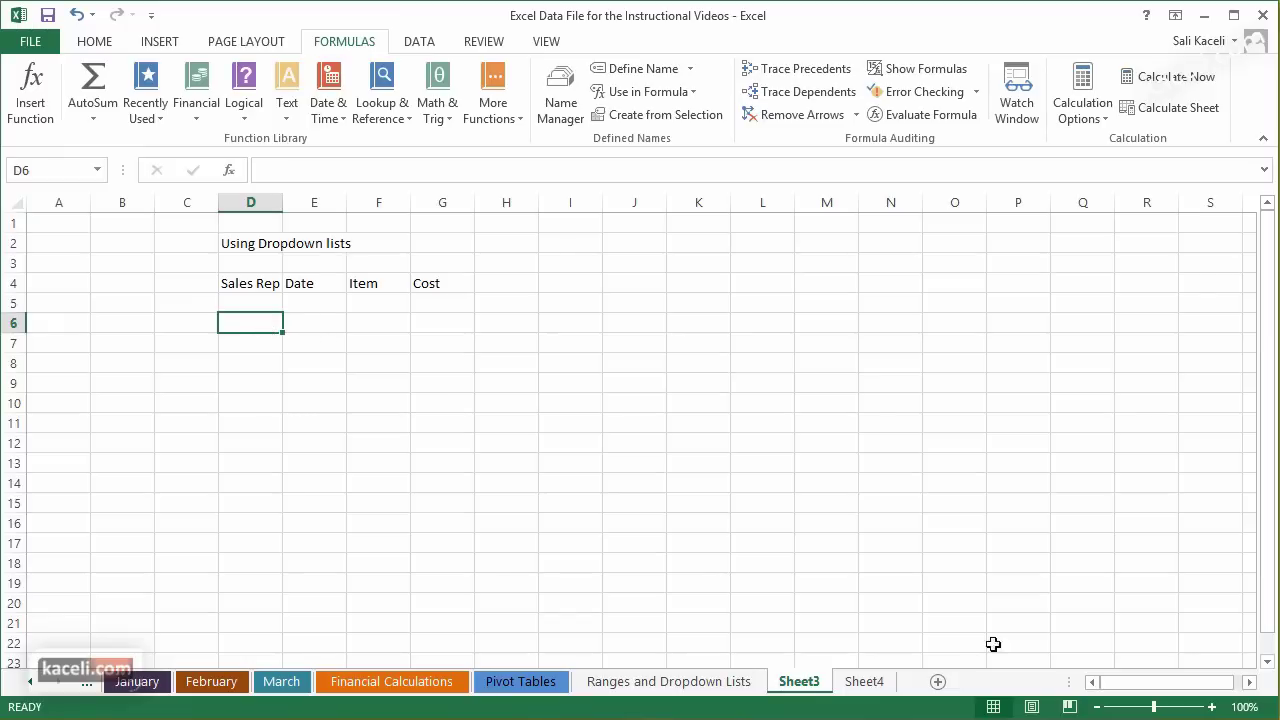
click(866, 682)
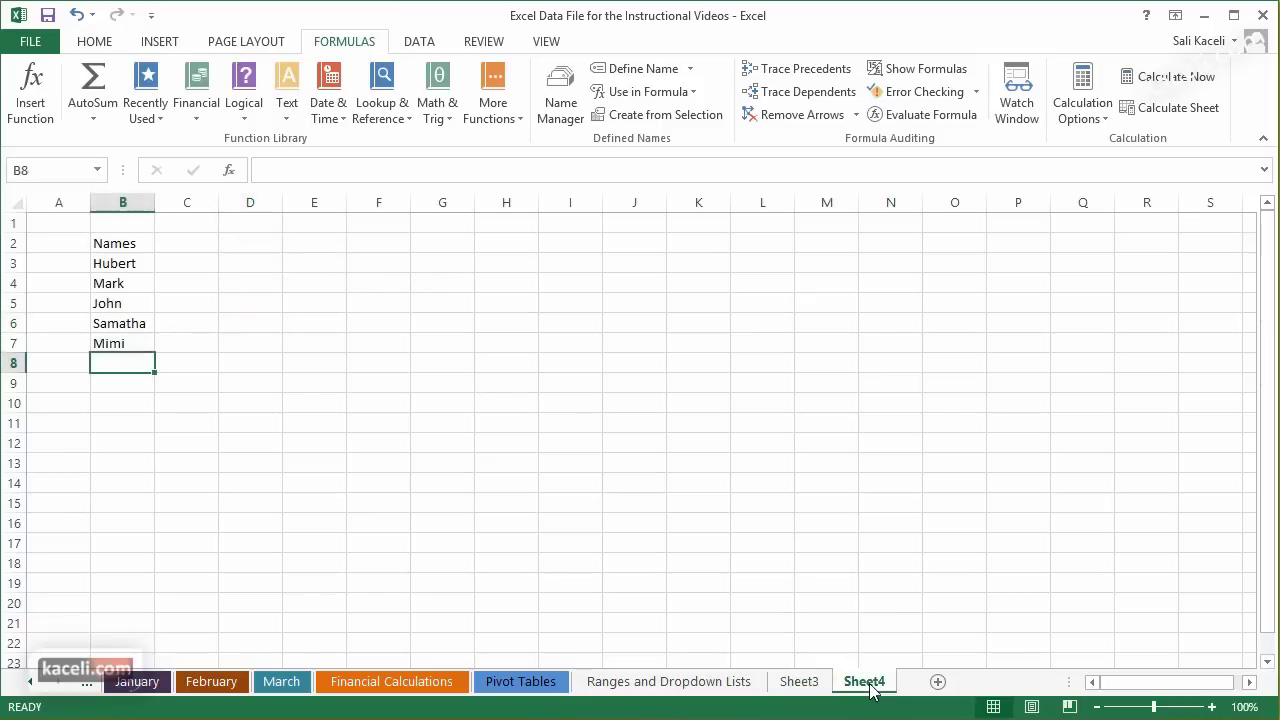
click(124, 229)
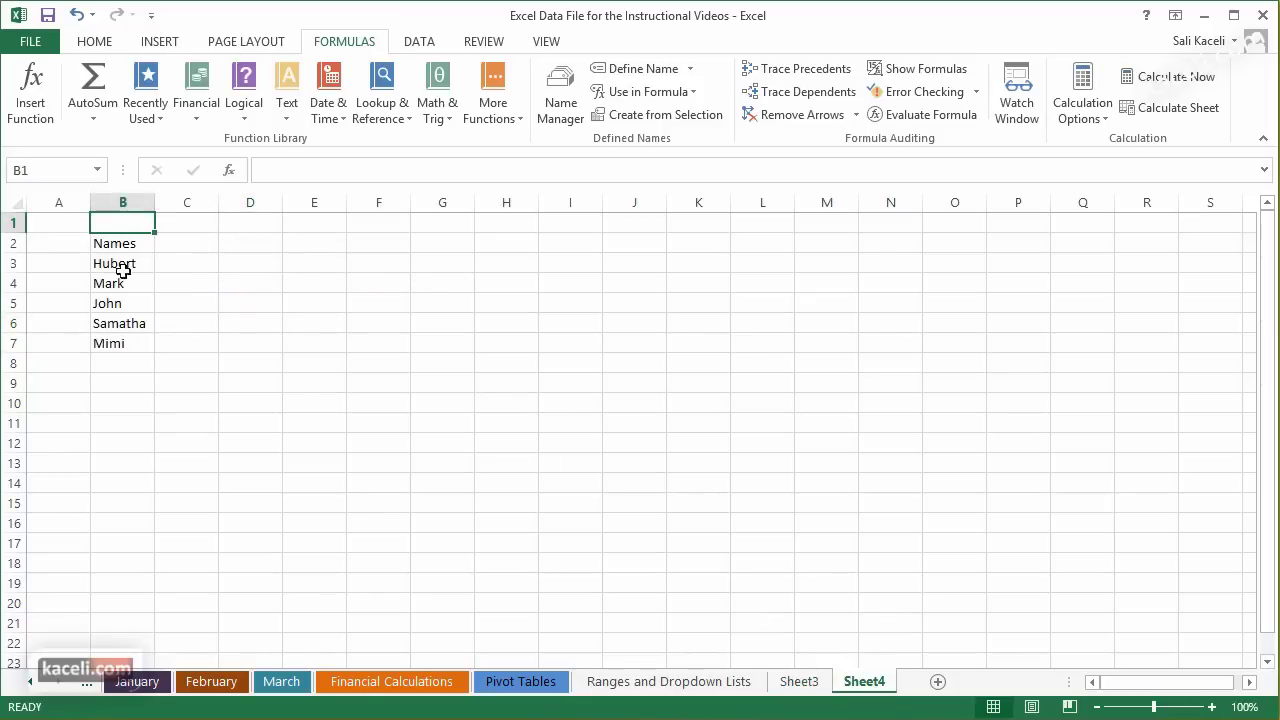
click(130, 268)
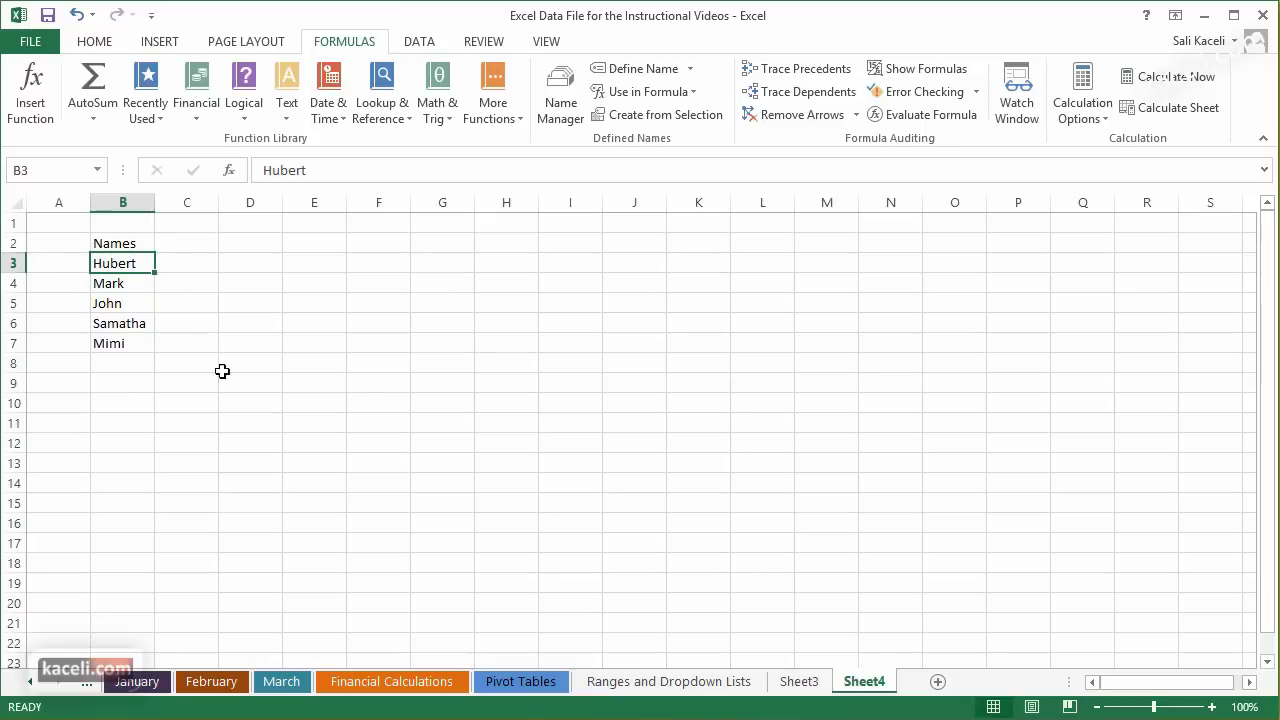
- Back on Sheet3, cancel a typed 'Huberrt' so D5 stays empty, and select column D
click(795, 682)
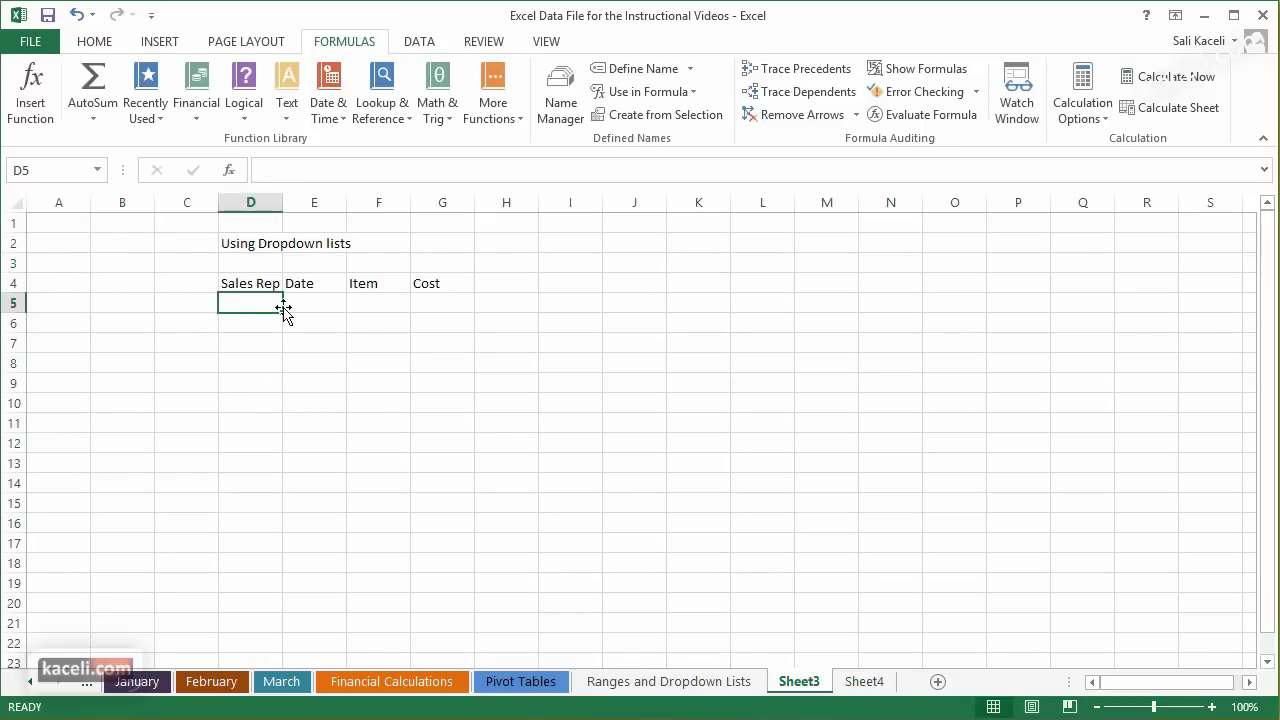
text(Hube)
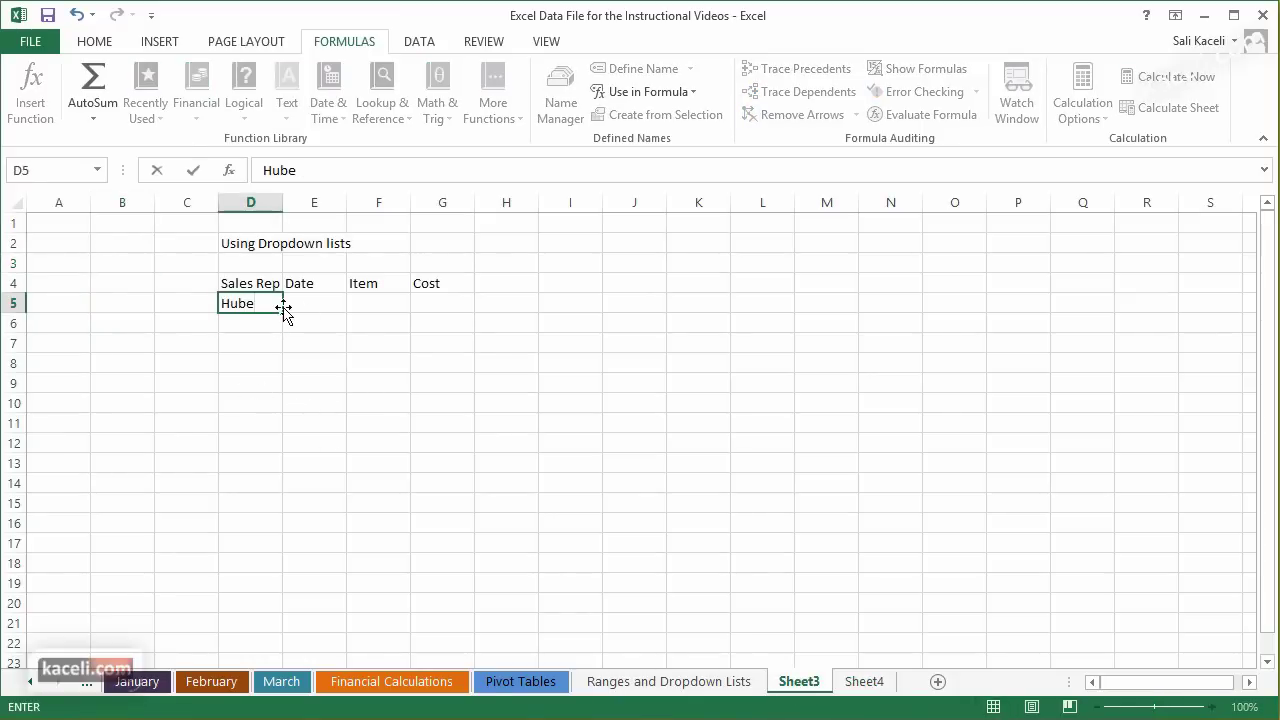
text(rrt)
key(BackSpace)
key(BackSpace)
key(BackSpace)
key(BackSpace)
key(Escape)
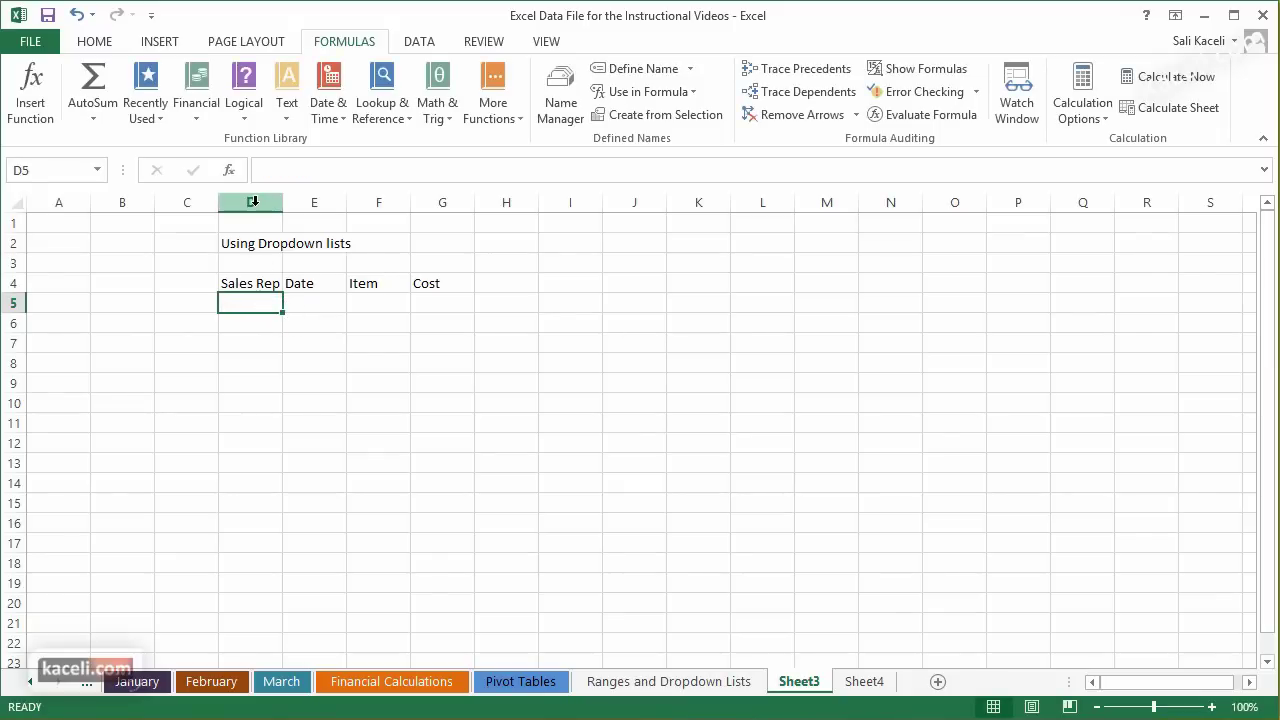
click(253, 202)
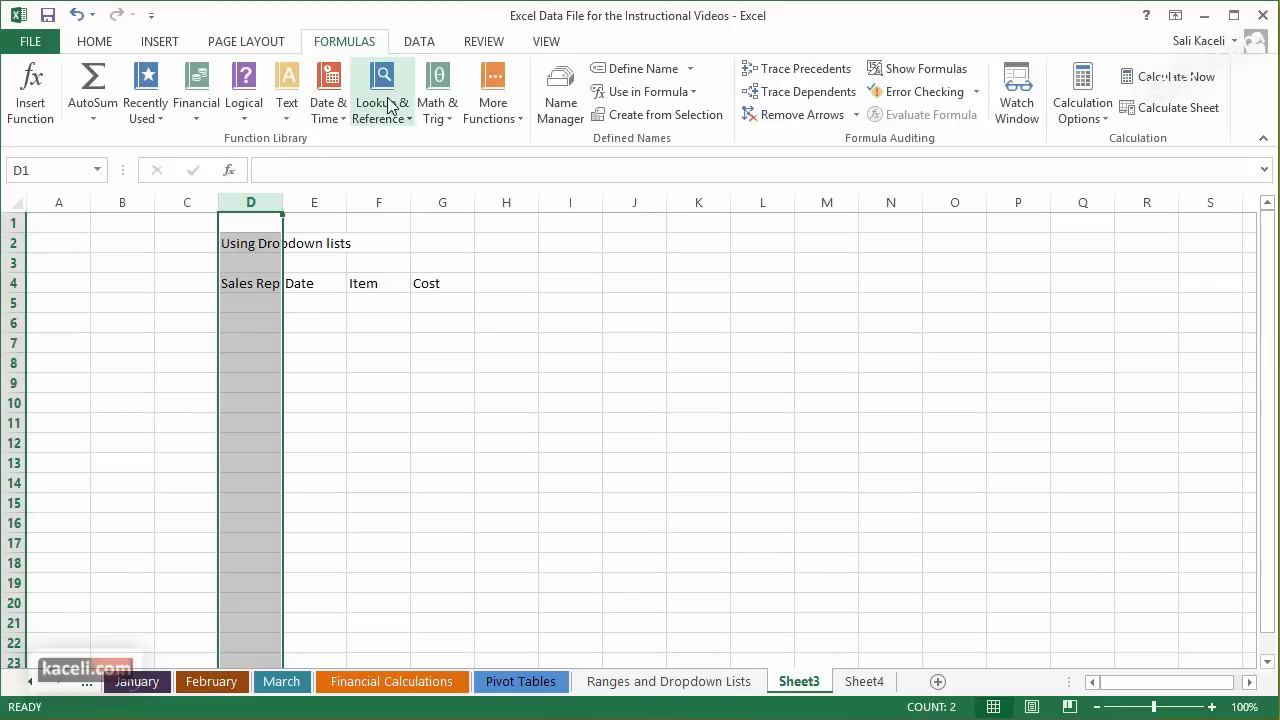
- Add a List data validation to column D with source Sheet4!$B$3:$B$13
click(416, 45)
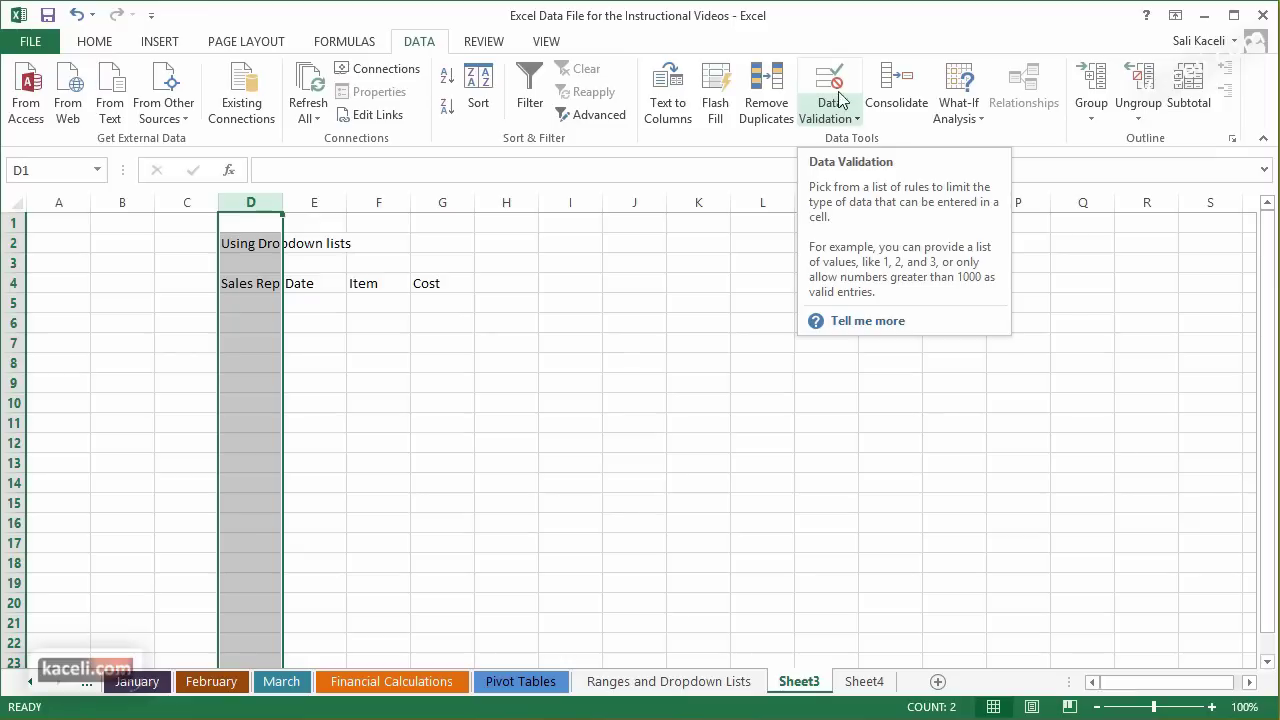
click(840, 103)
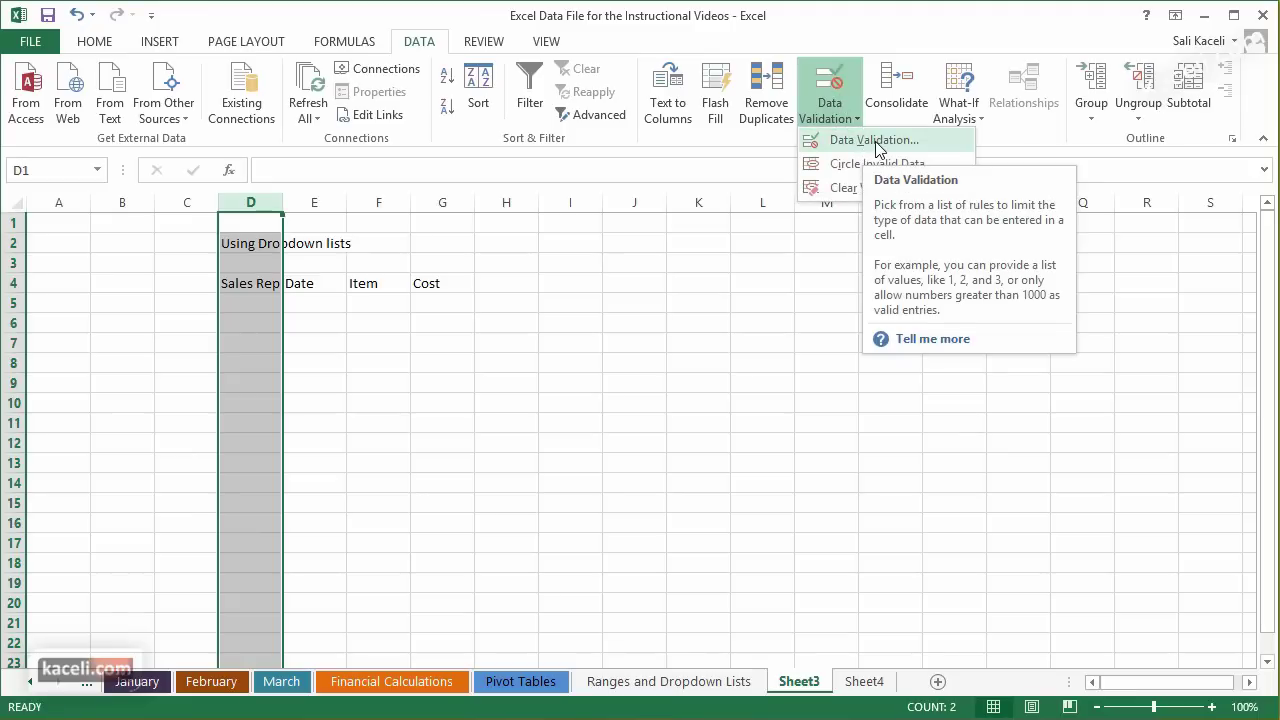
click(876, 143)
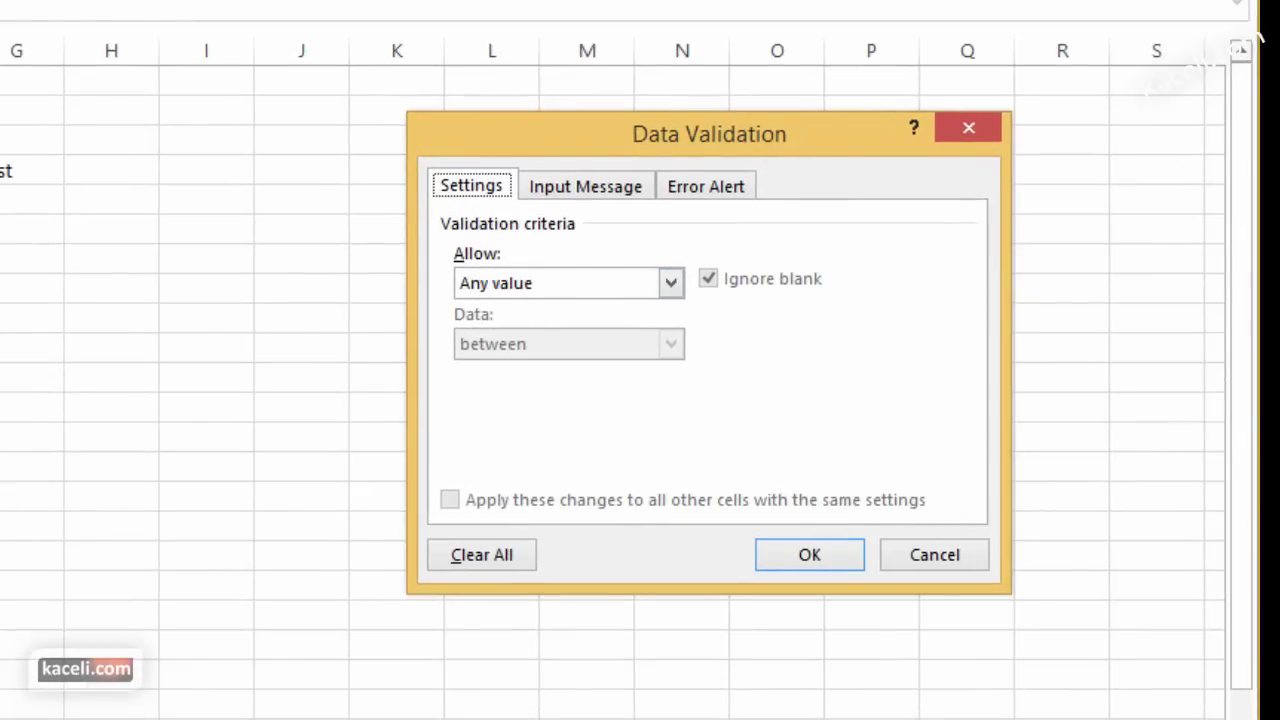
click(677, 291)
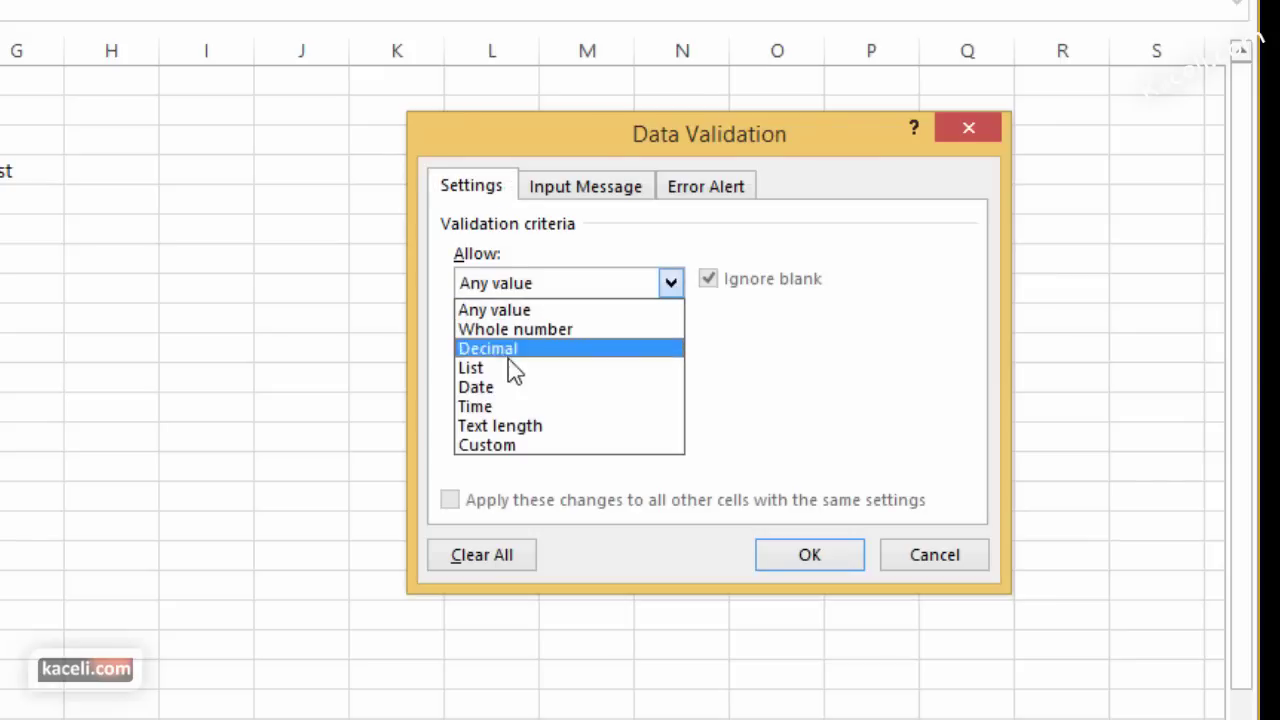
click(497, 368)
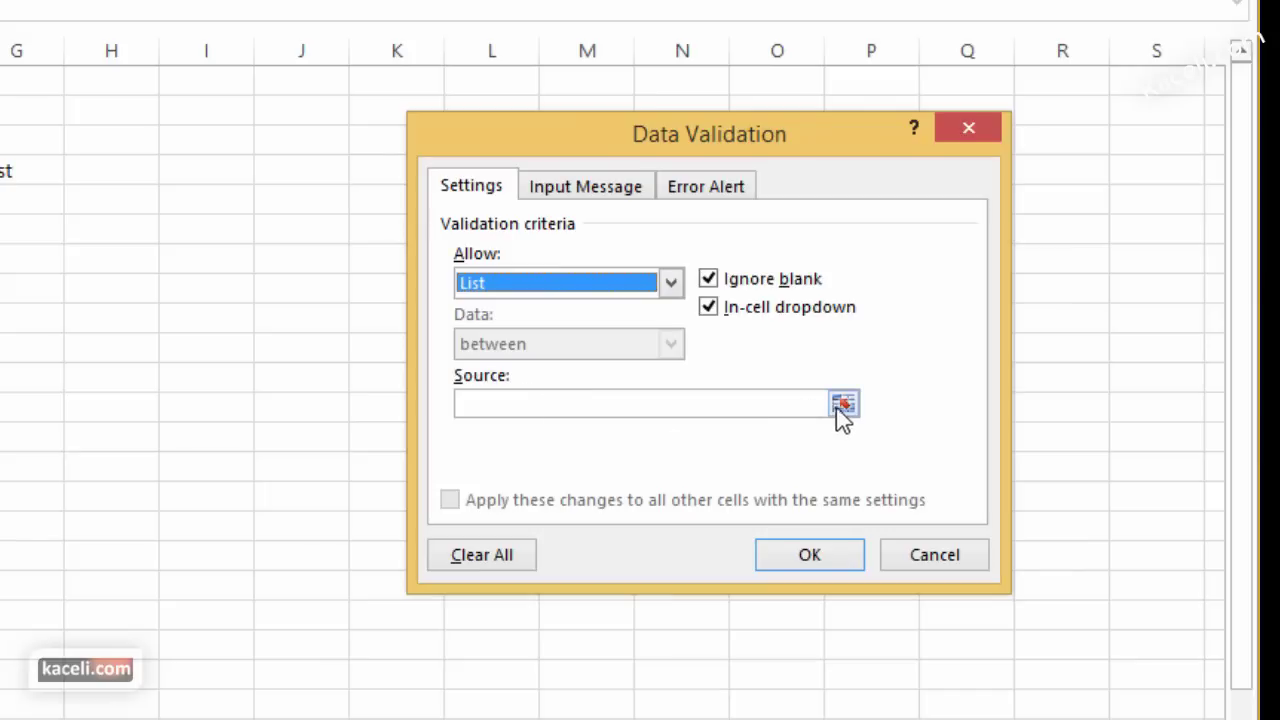
click(560, 405)
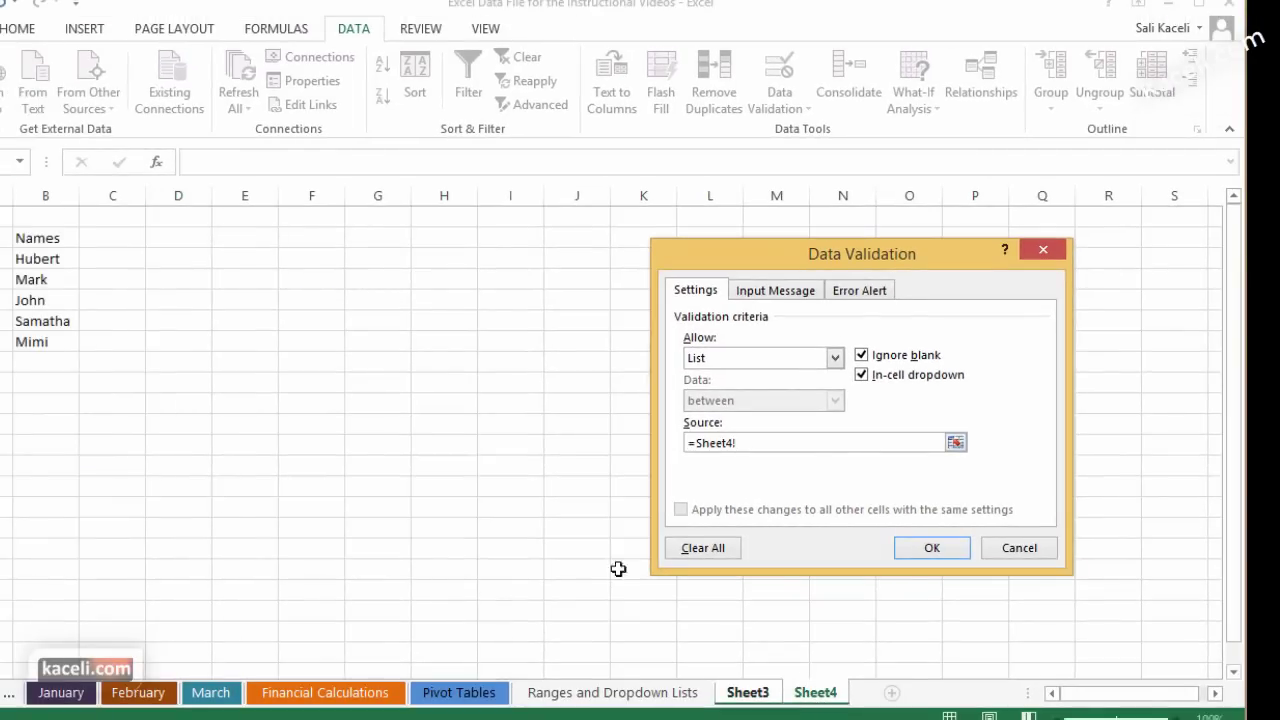
drag(34, 258, 45, 457)
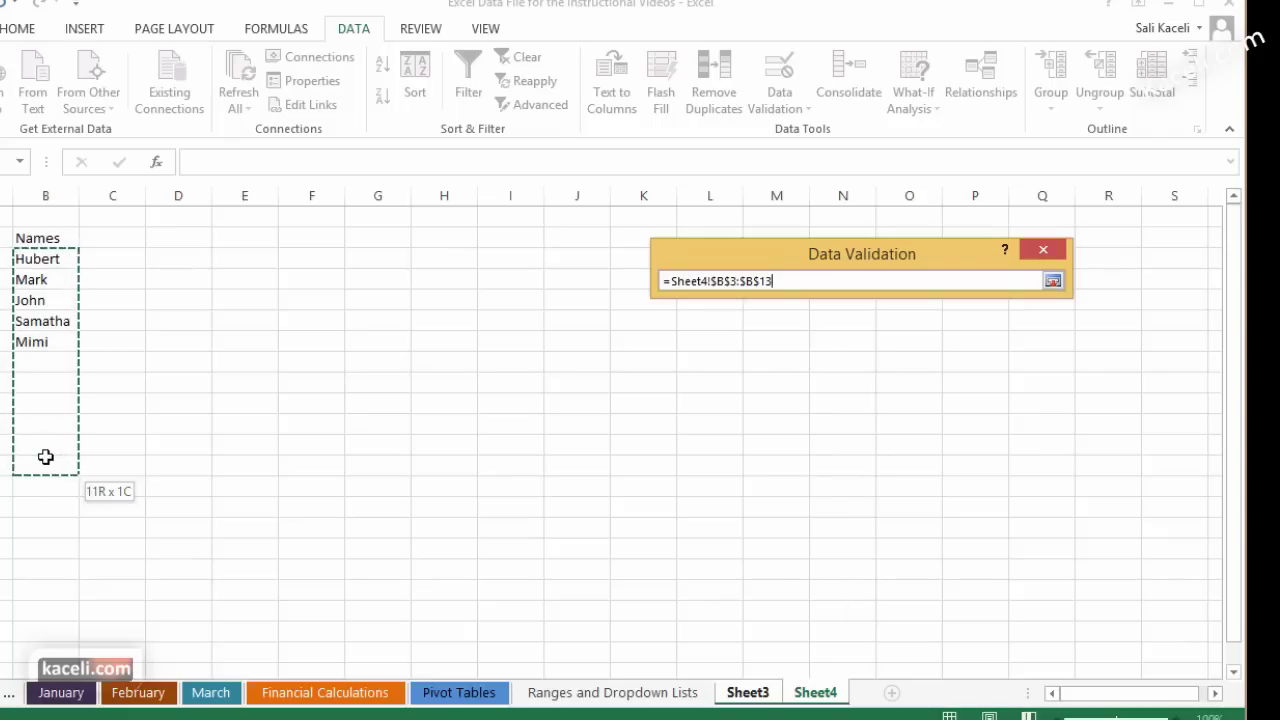
drag(45, 457, 45, 457)
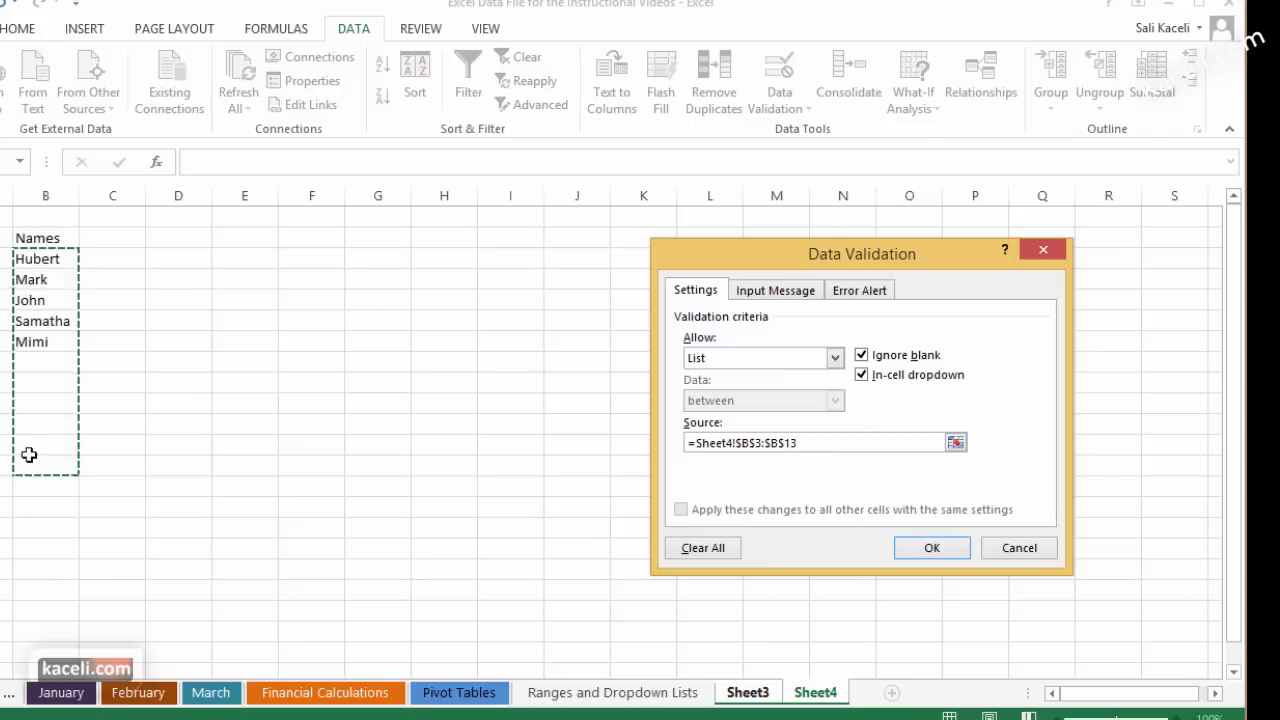
click(930, 550)
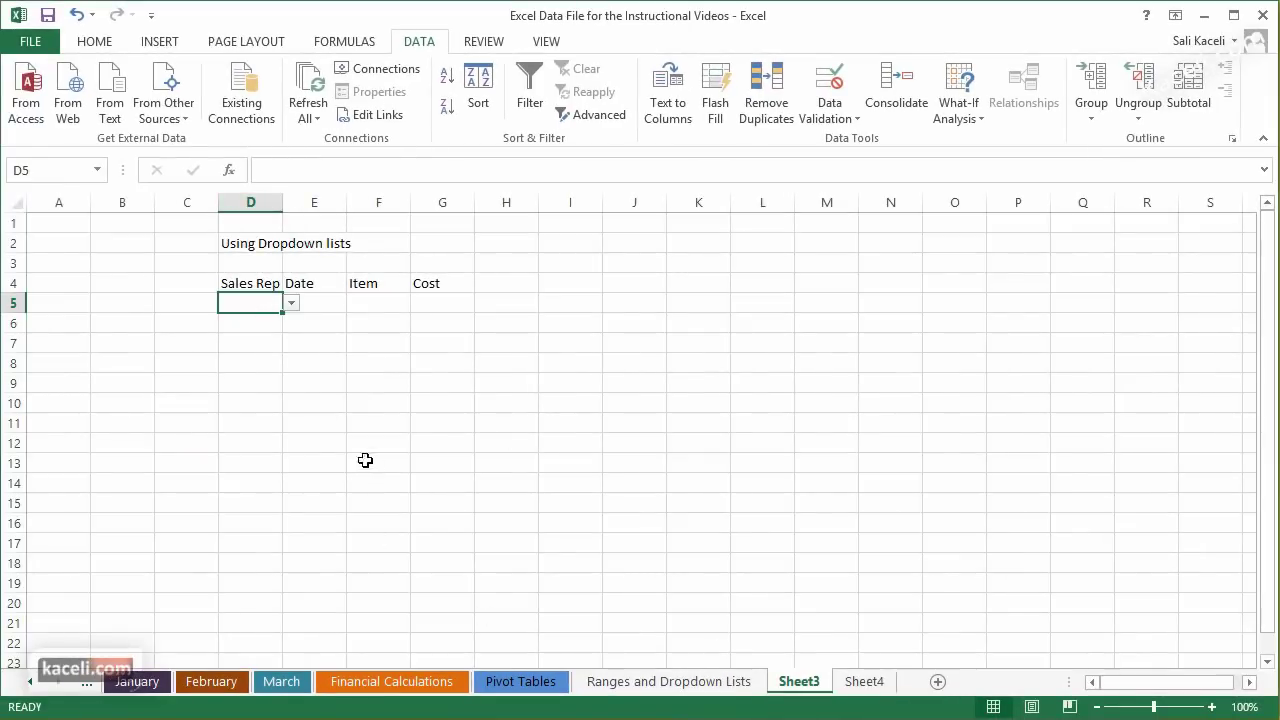
- Try entering 'Tom' in D5, cancel the validation error, and pick Hubert from D5's dropdown
click(247, 338)
click(246, 305)
text(Tom)
key(Return)
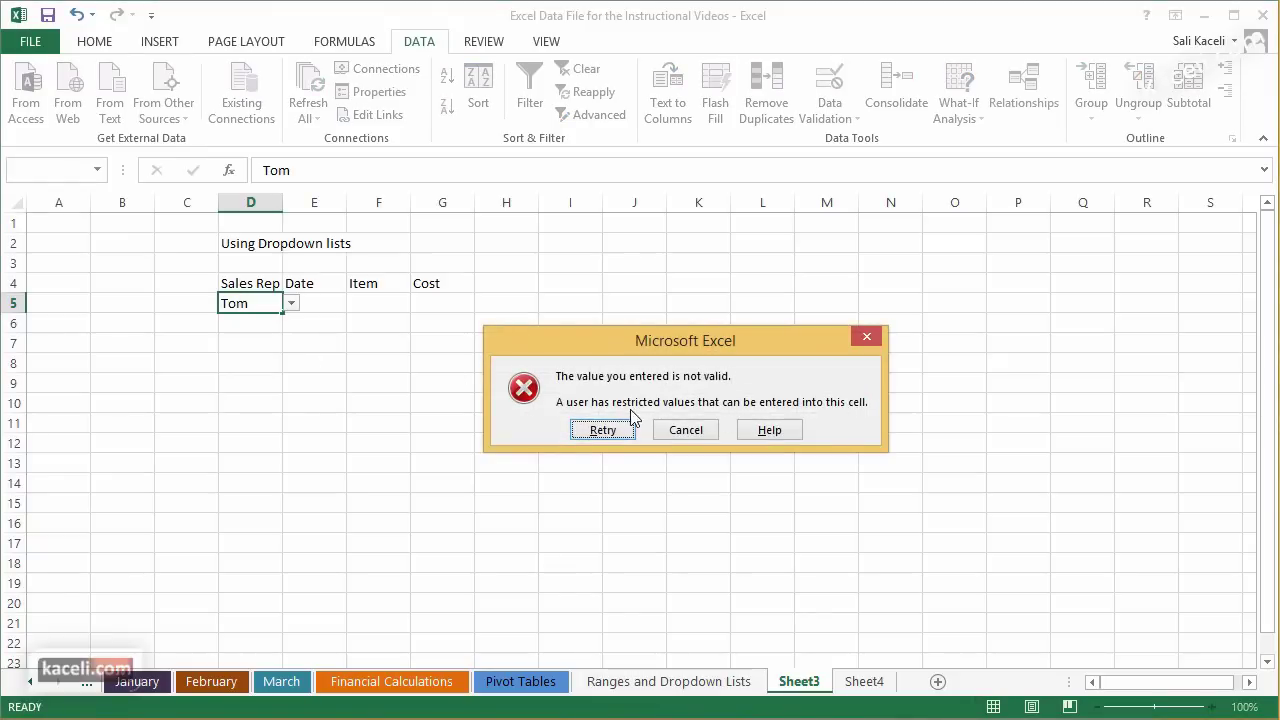
click(688, 434)
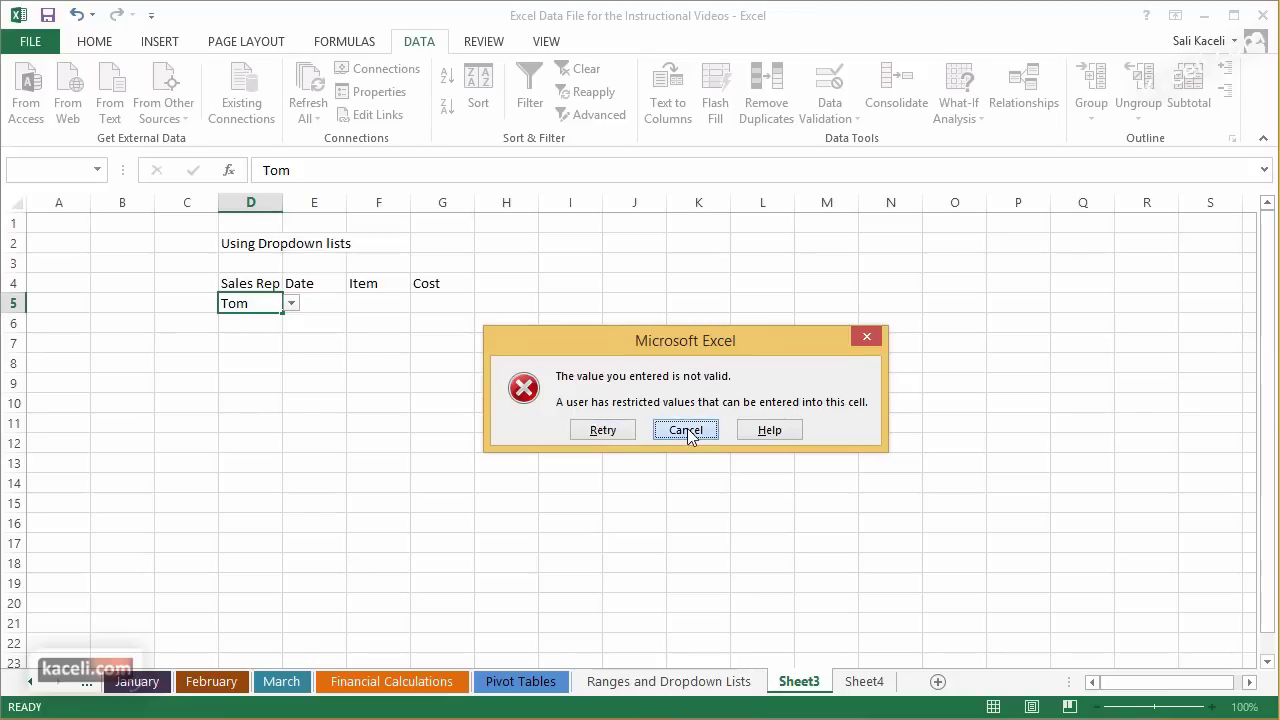
click(291, 303)
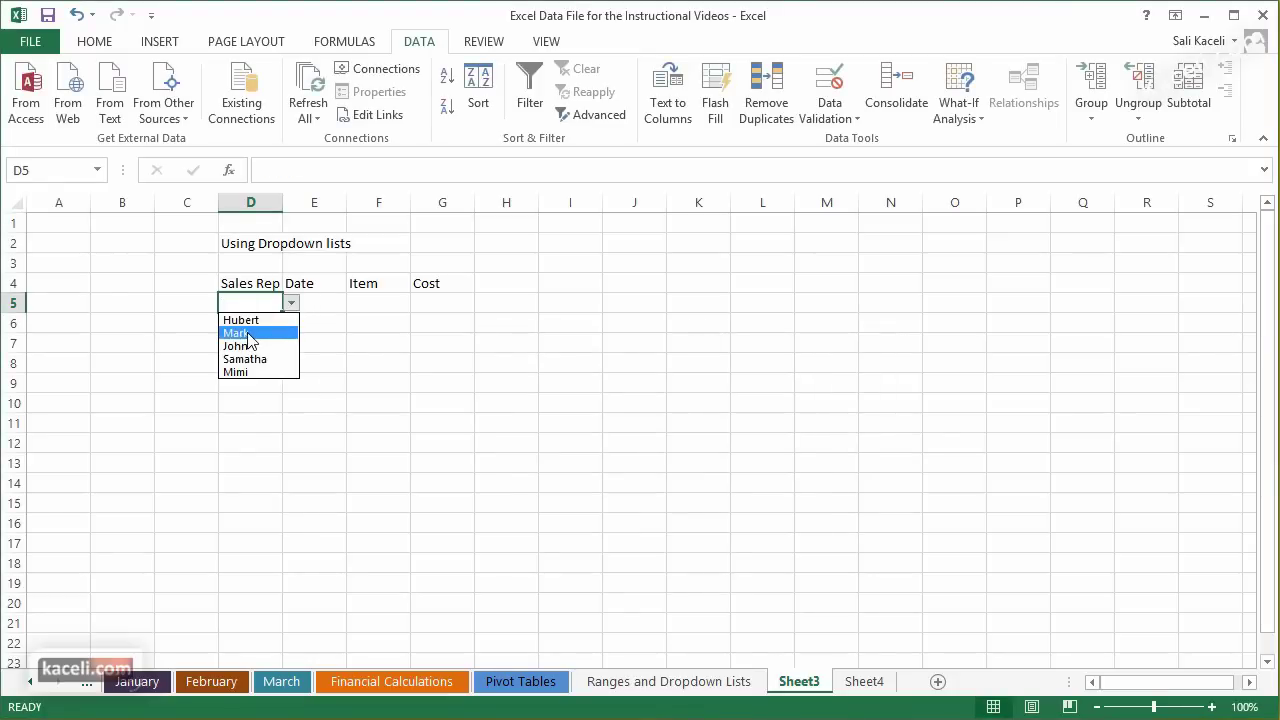
click(252, 322)
- Type trial text into E5 and F5, then re-enter E5
click(328, 311)
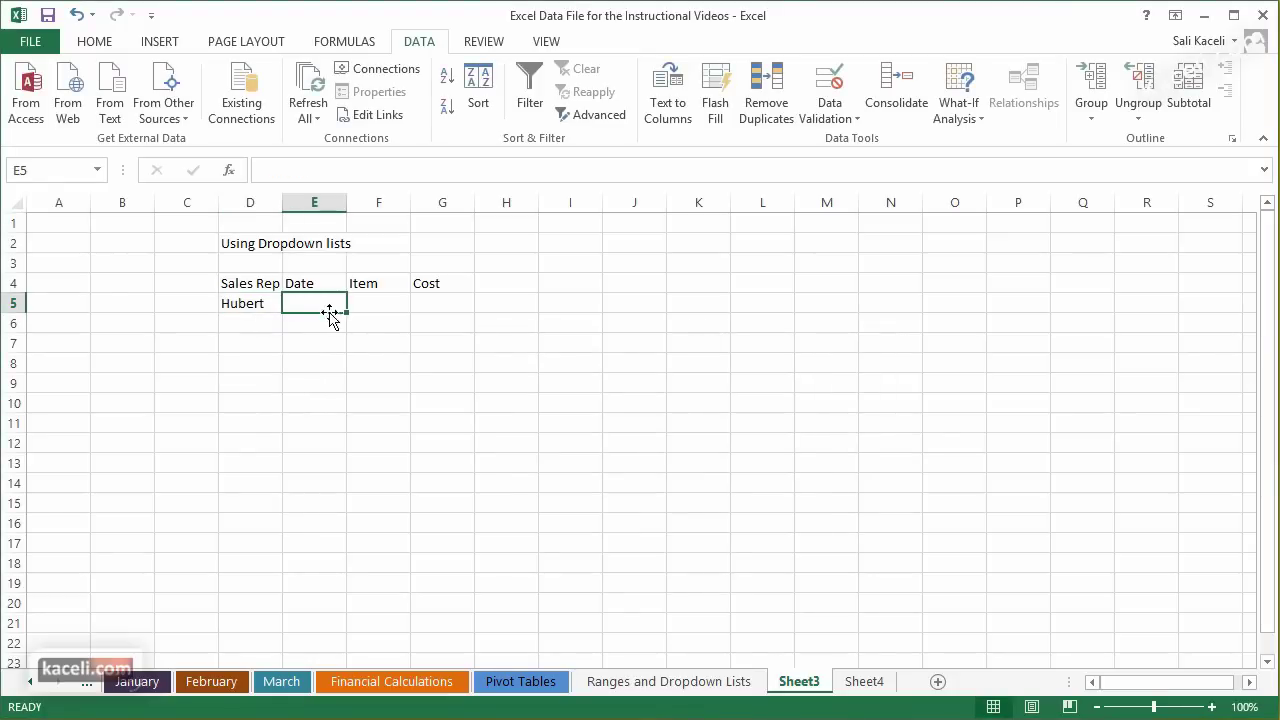
text(sdfd)
click(353, 316)
text(sdfds)
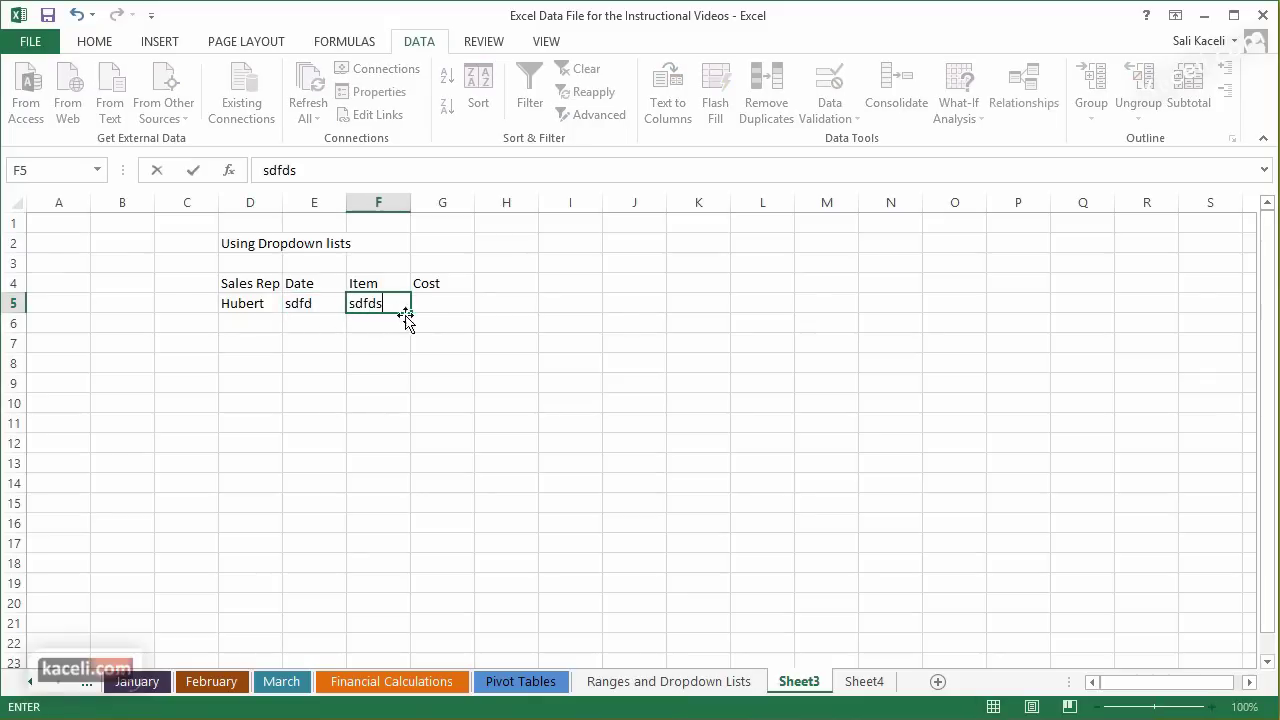
click(424, 312)
click(326, 306)
text(s)
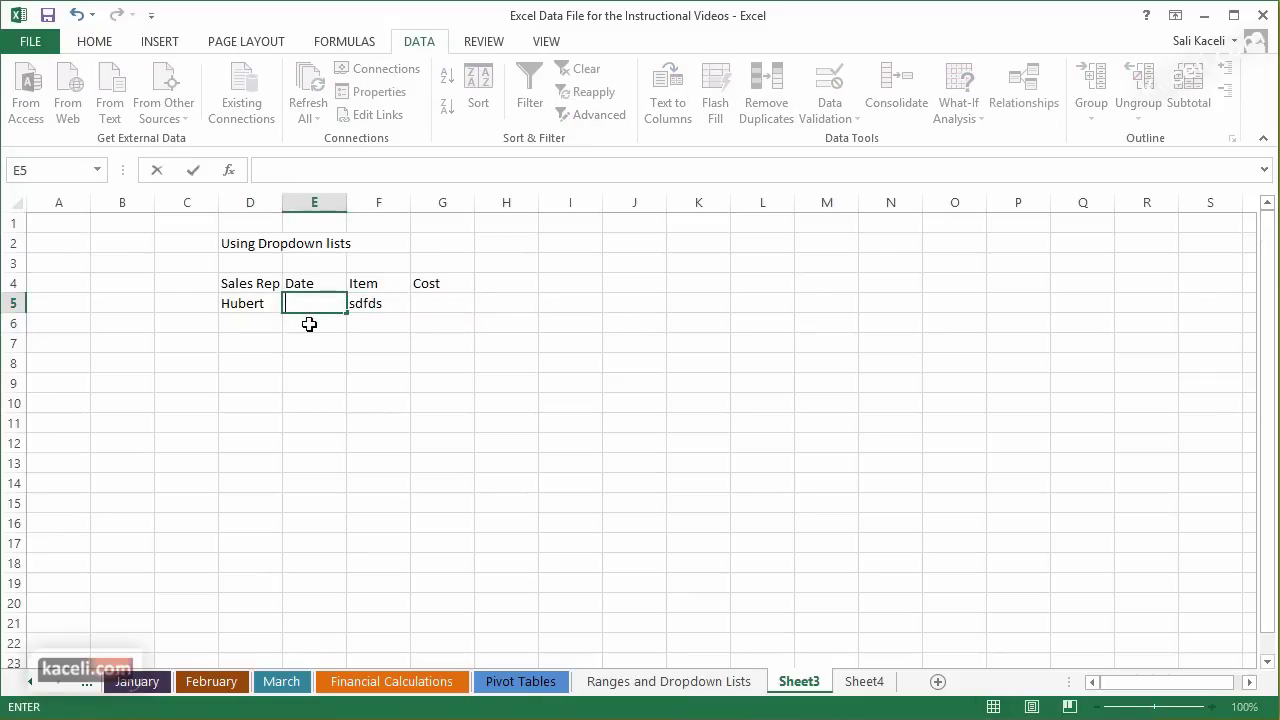
click(305, 326)
- Choose Samatha for D6 and Mark for D8 from their dropdown lists
click(263, 316)
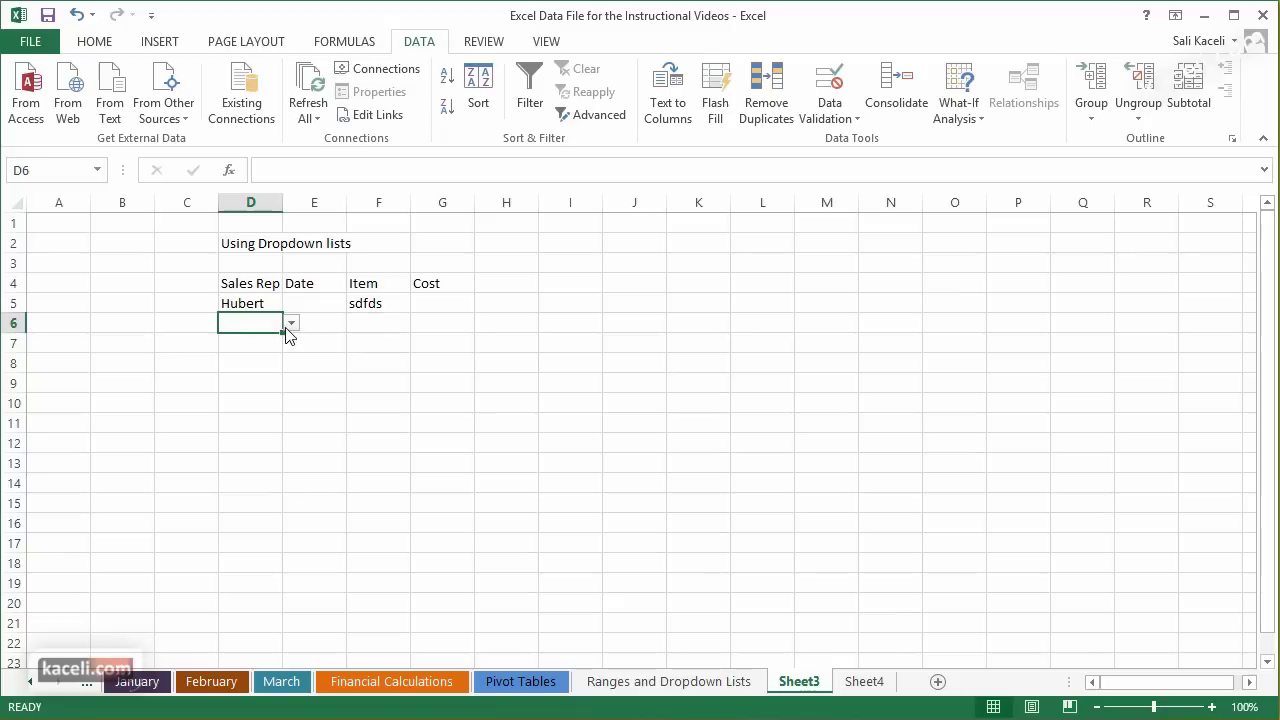
click(290, 323)
key(Escape)
click(263, 362)
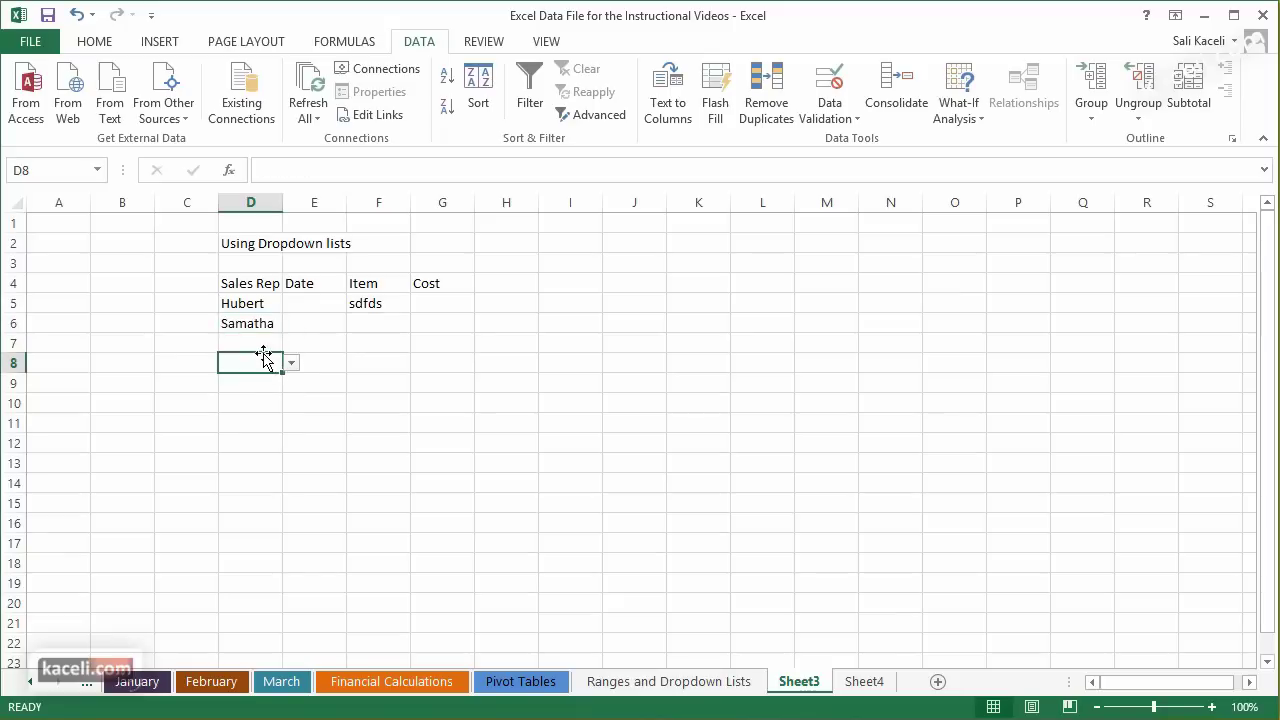
click(291, 363)
click(250, 393)
click(636, 422)
click(864, 681)
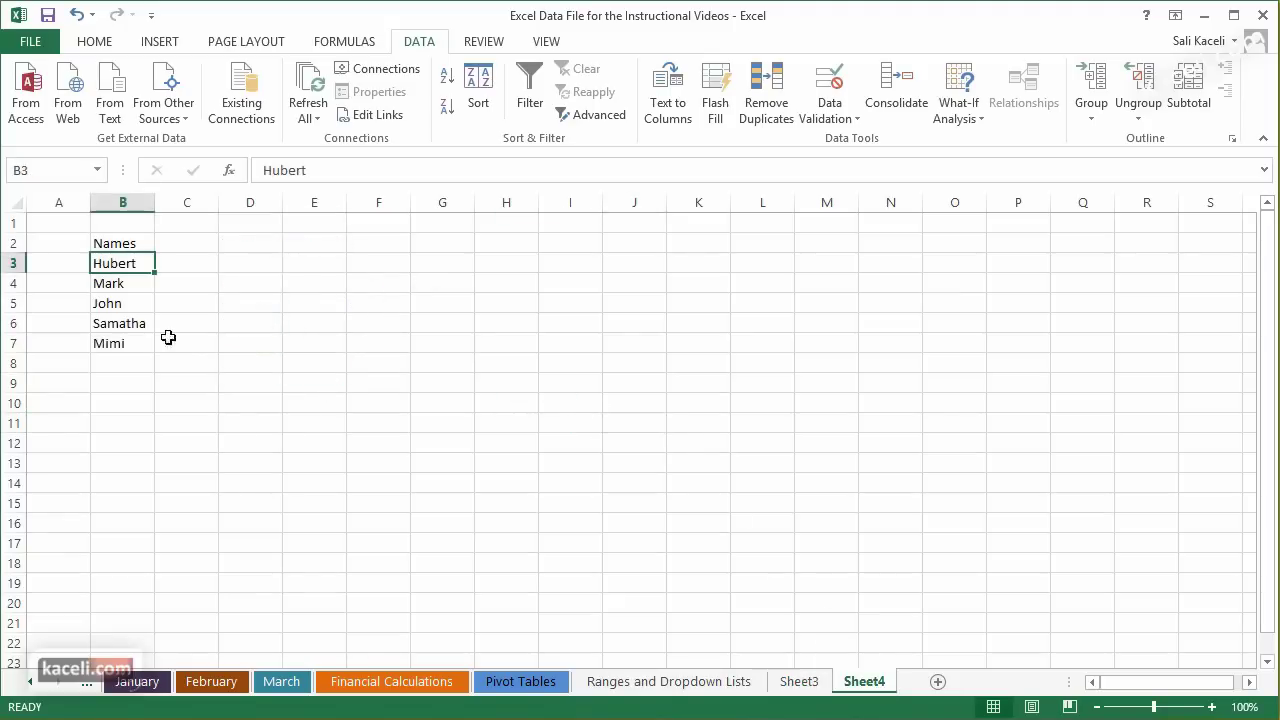
- Add 'Jonathan' to the Sheet4 names list in cell B8
click(140, 362)
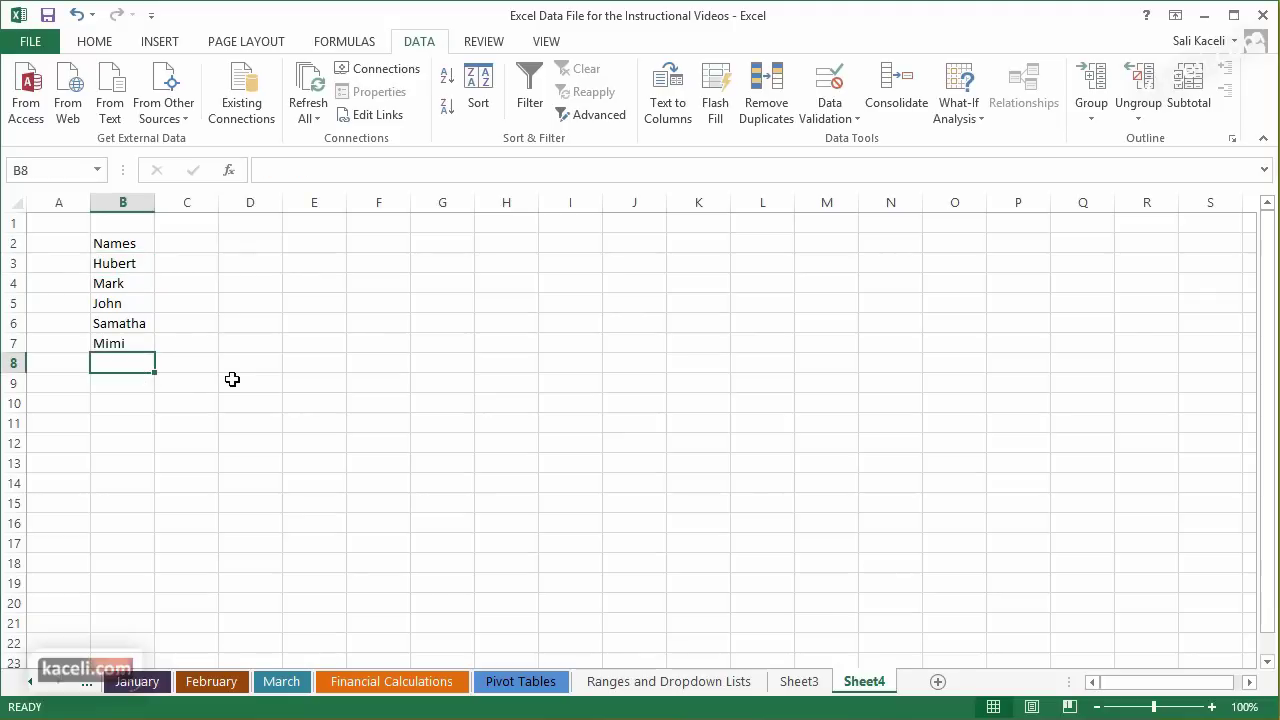
text(Jonathan)
key(Return)
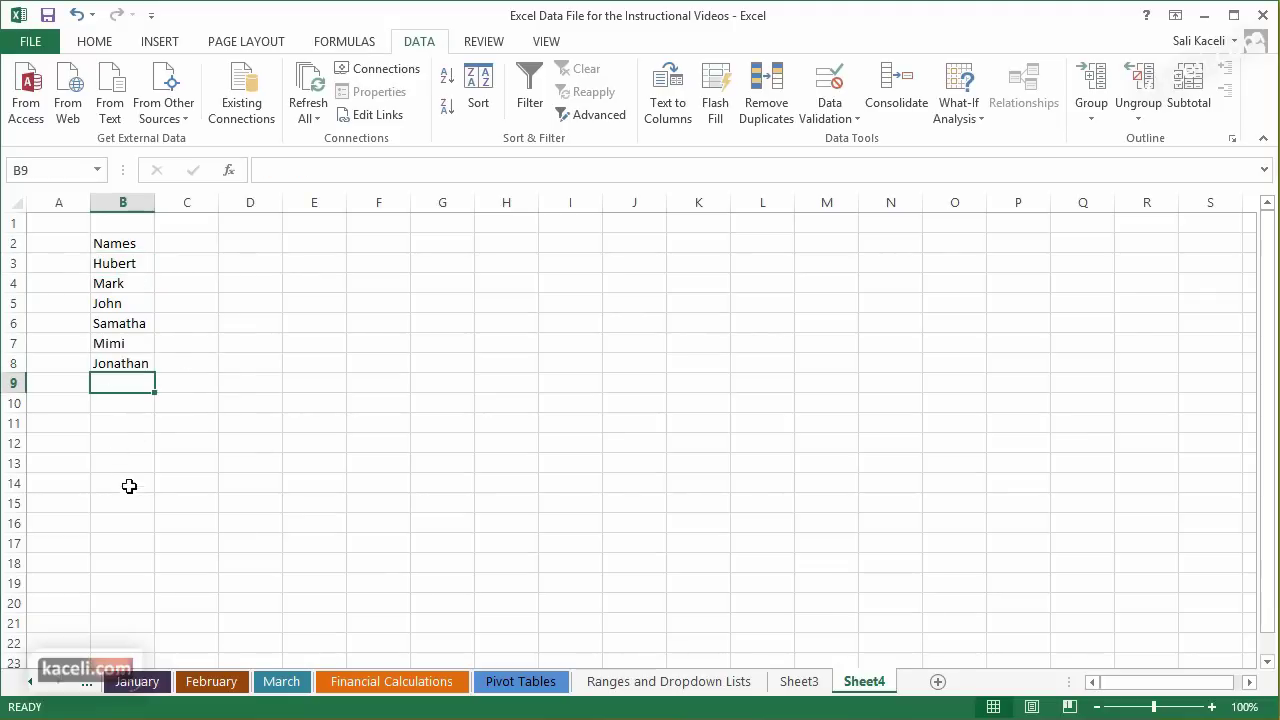
click(799, 681)
click(864, 681)
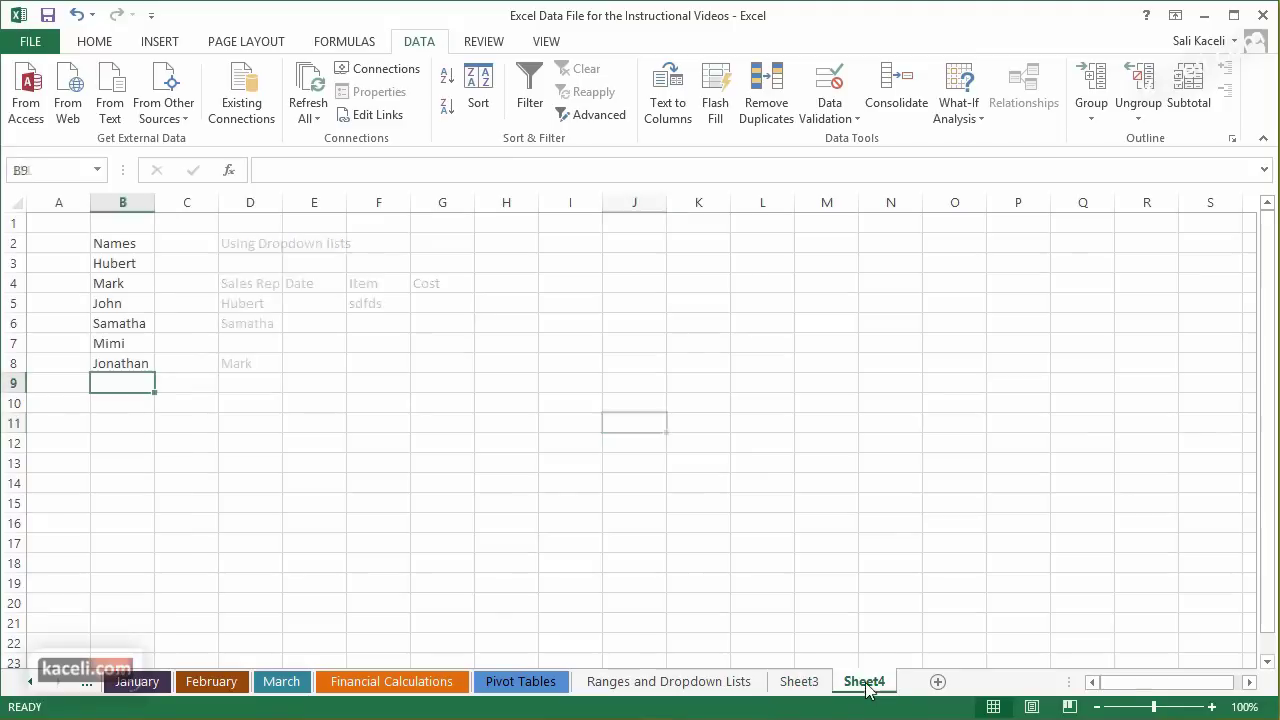
click(126, 364)
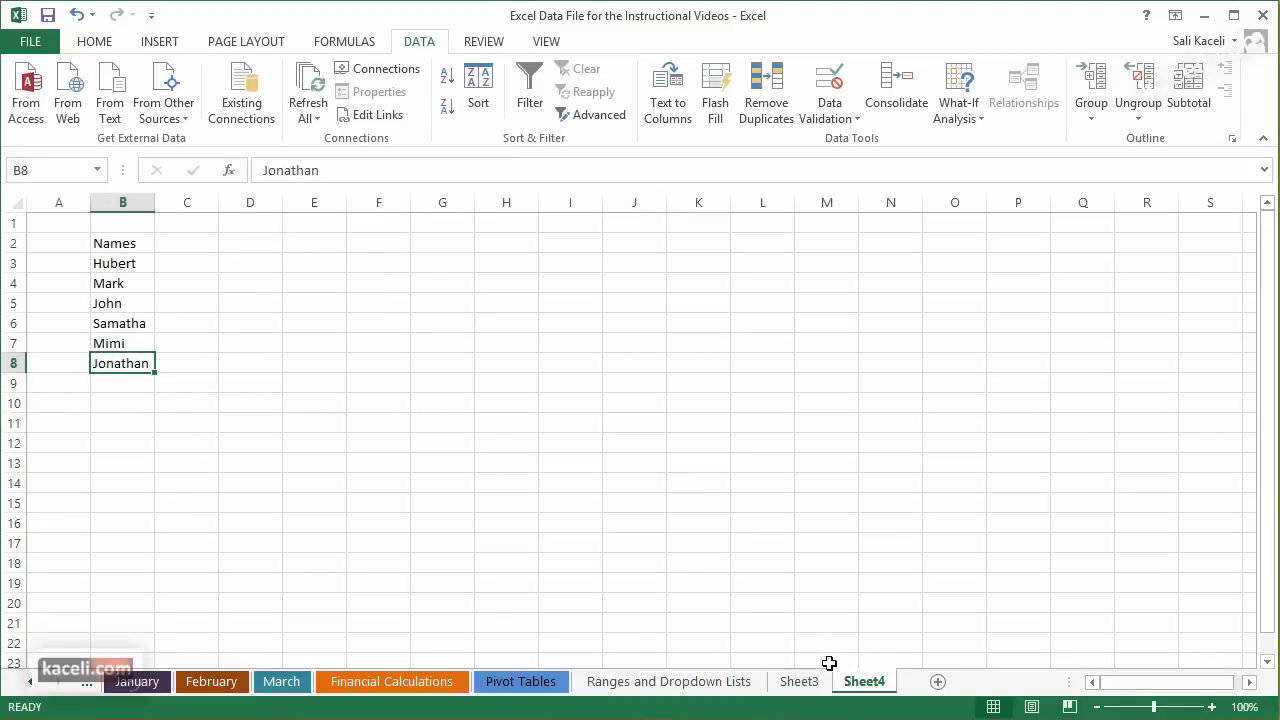
- On Sheet3, pick Jonathan from cell D9's dropdown list
click(803, 681)
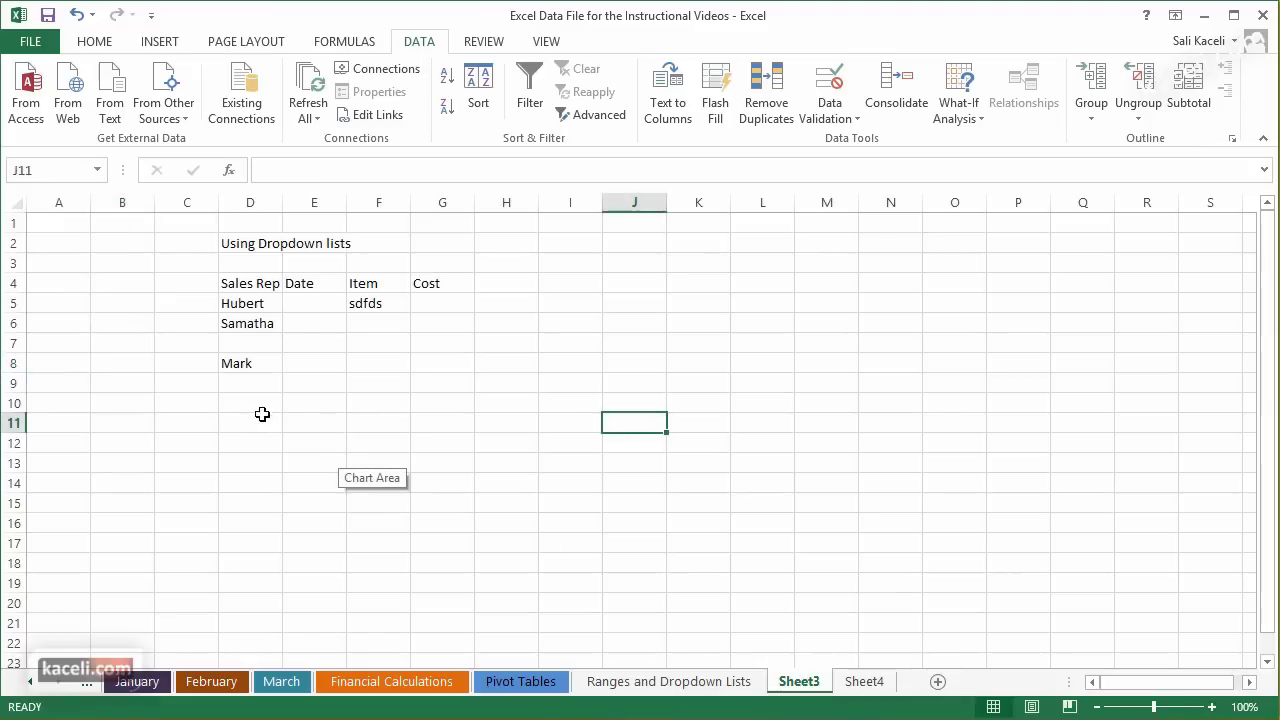
click(250, 382)
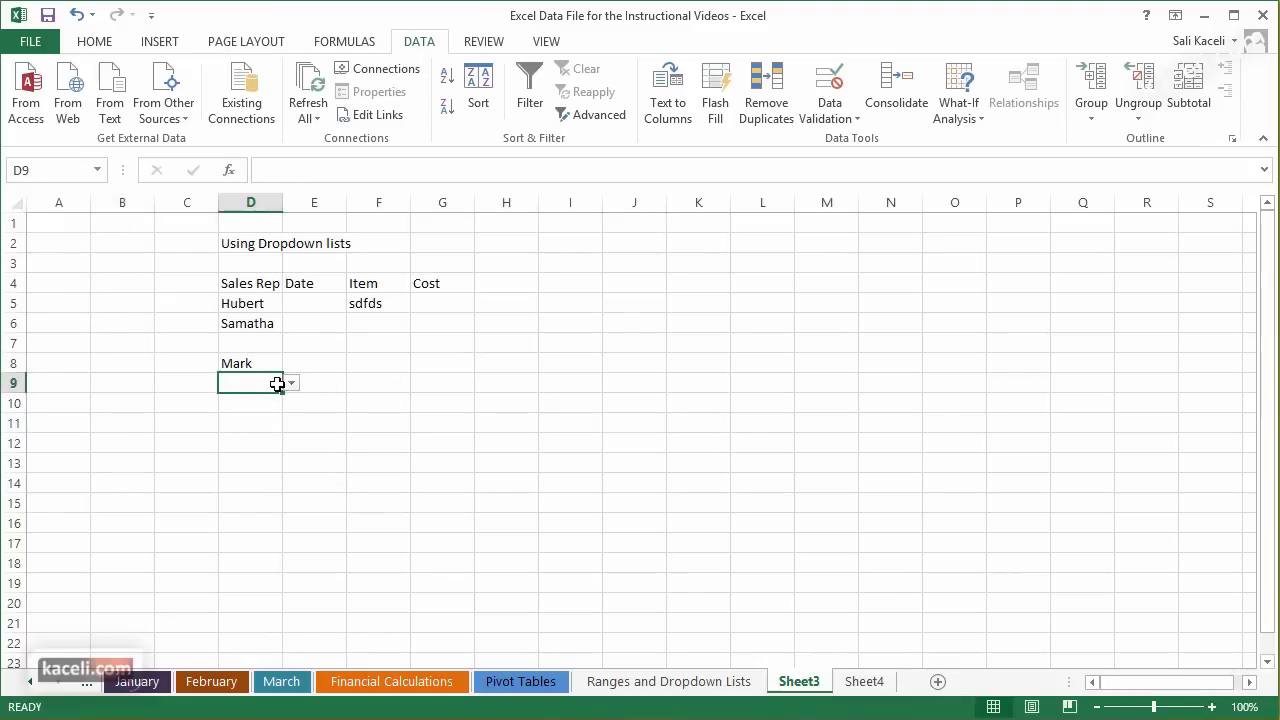
click(291, 383)
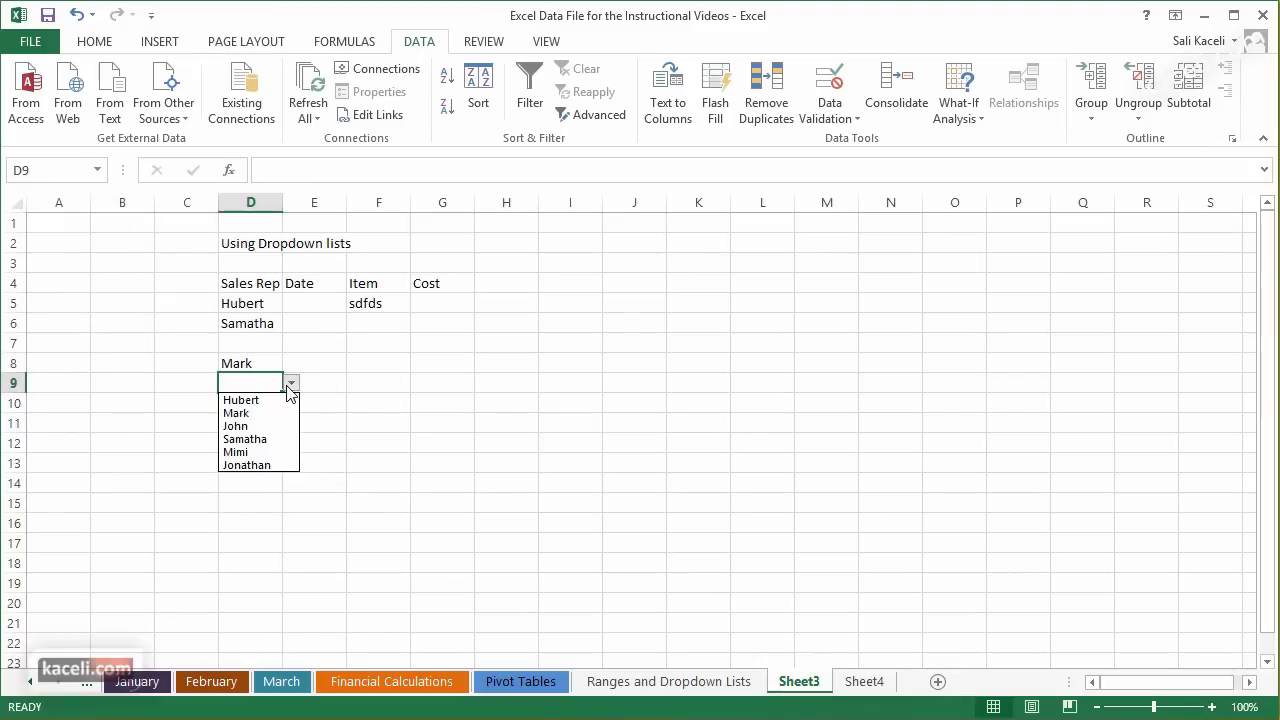
click(245, 465)
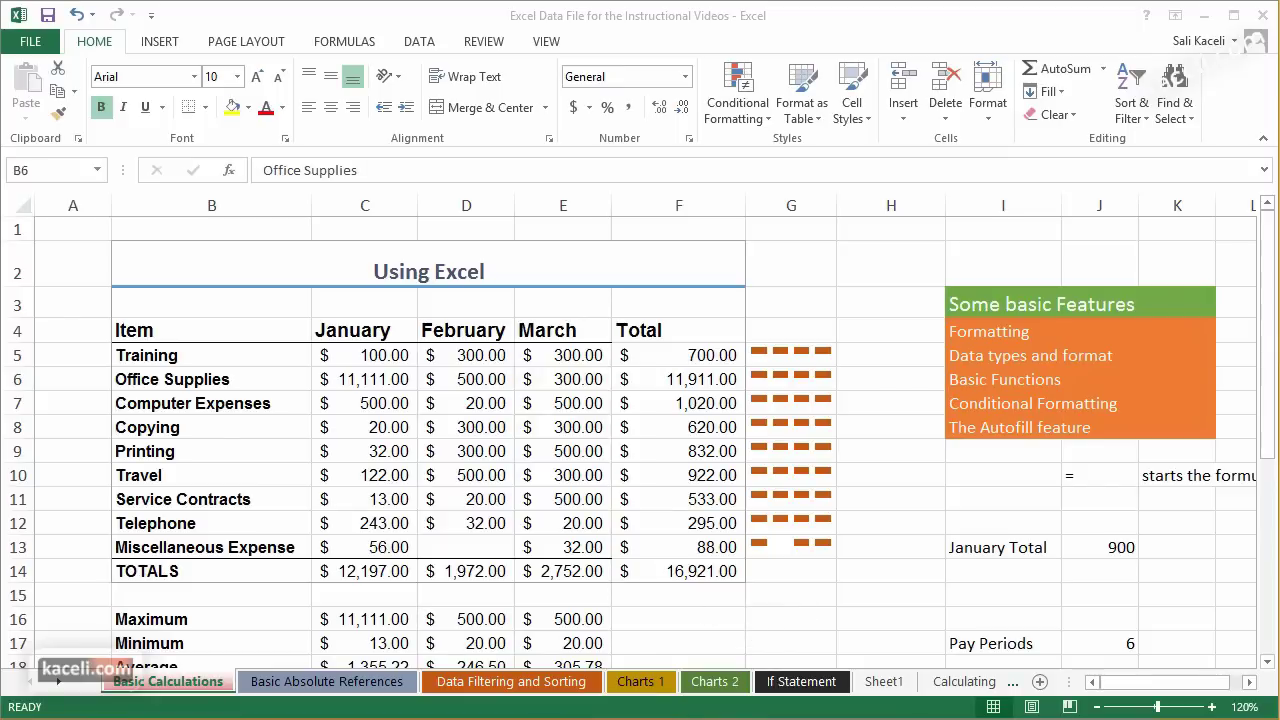
- Launch Word from Start search, open a blank document, and type 'This is my report.' plus a new line
key(super)
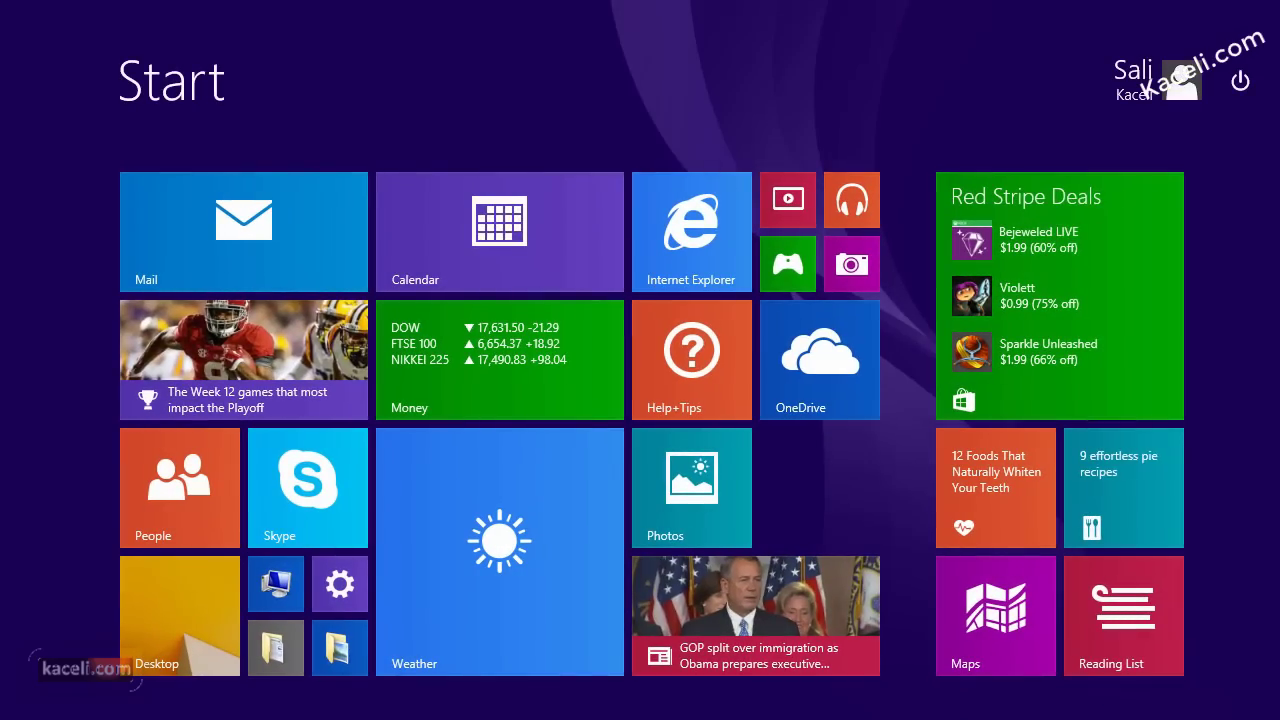
text(word)
key(Down)
key(Return)
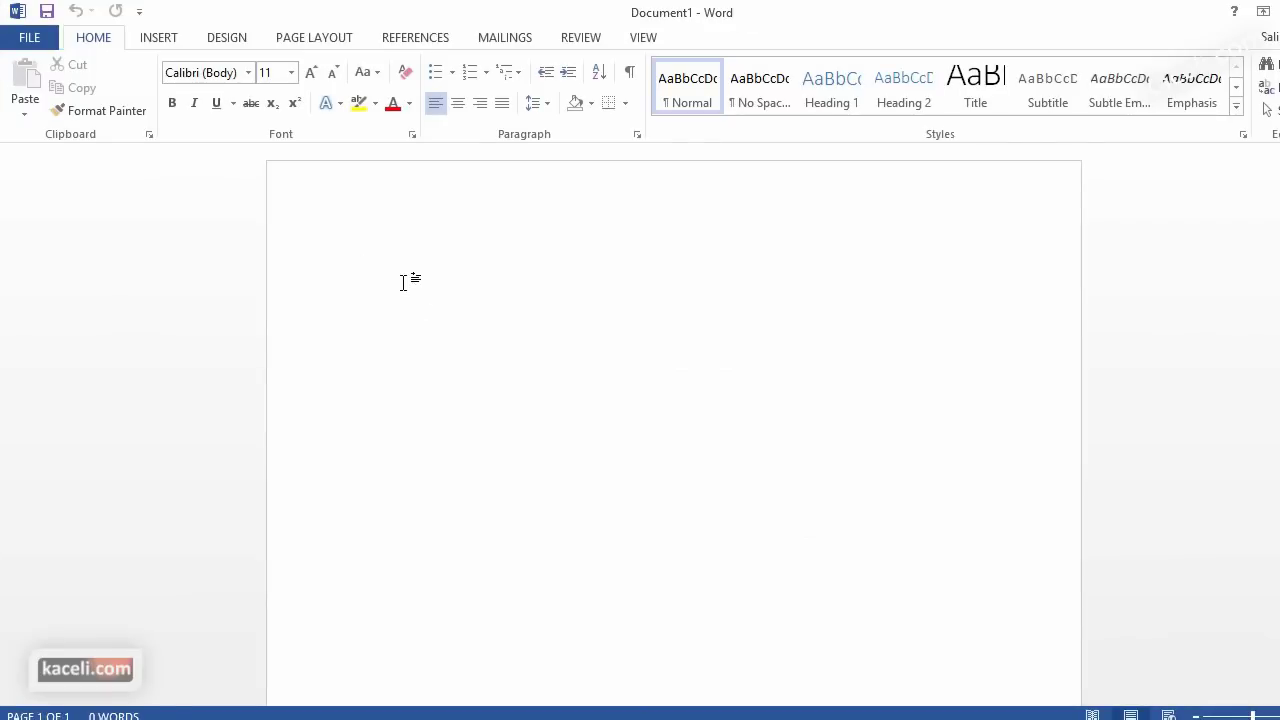
text(This is my report.)
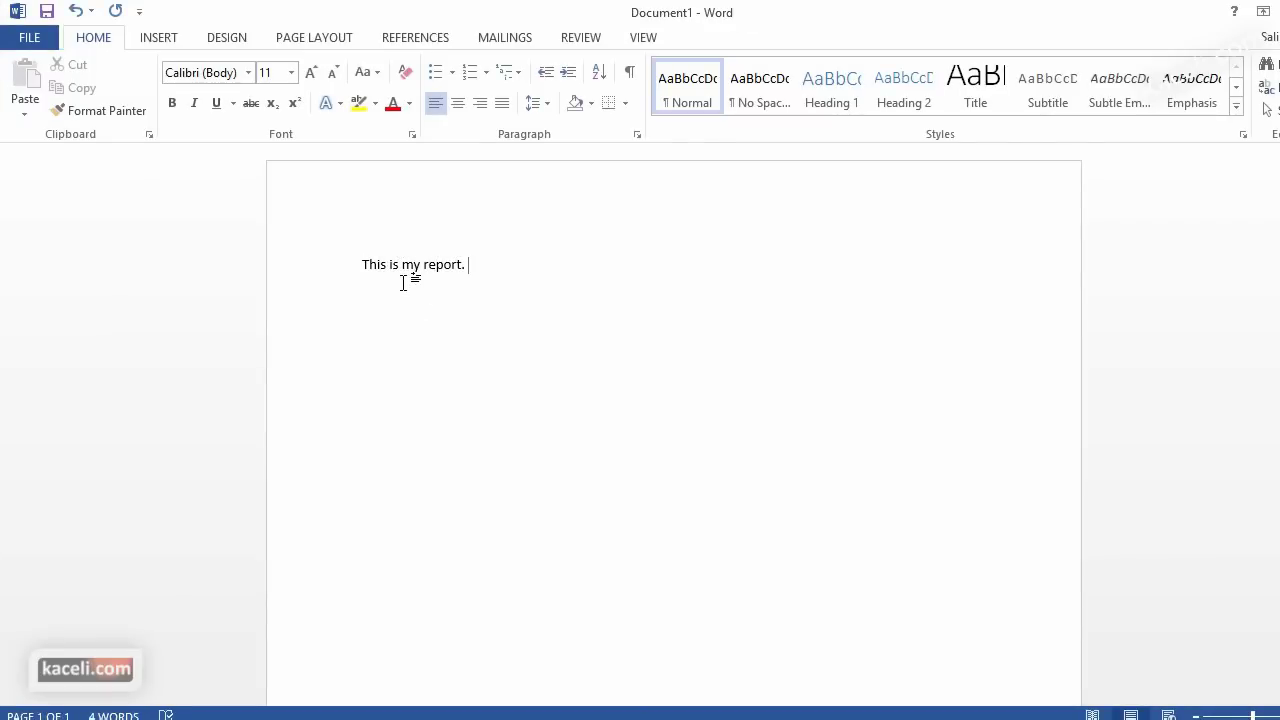
key(Return)
- Copy the Excel expense table B4:F14, from the Item header through TOTALS
click(531, 719)
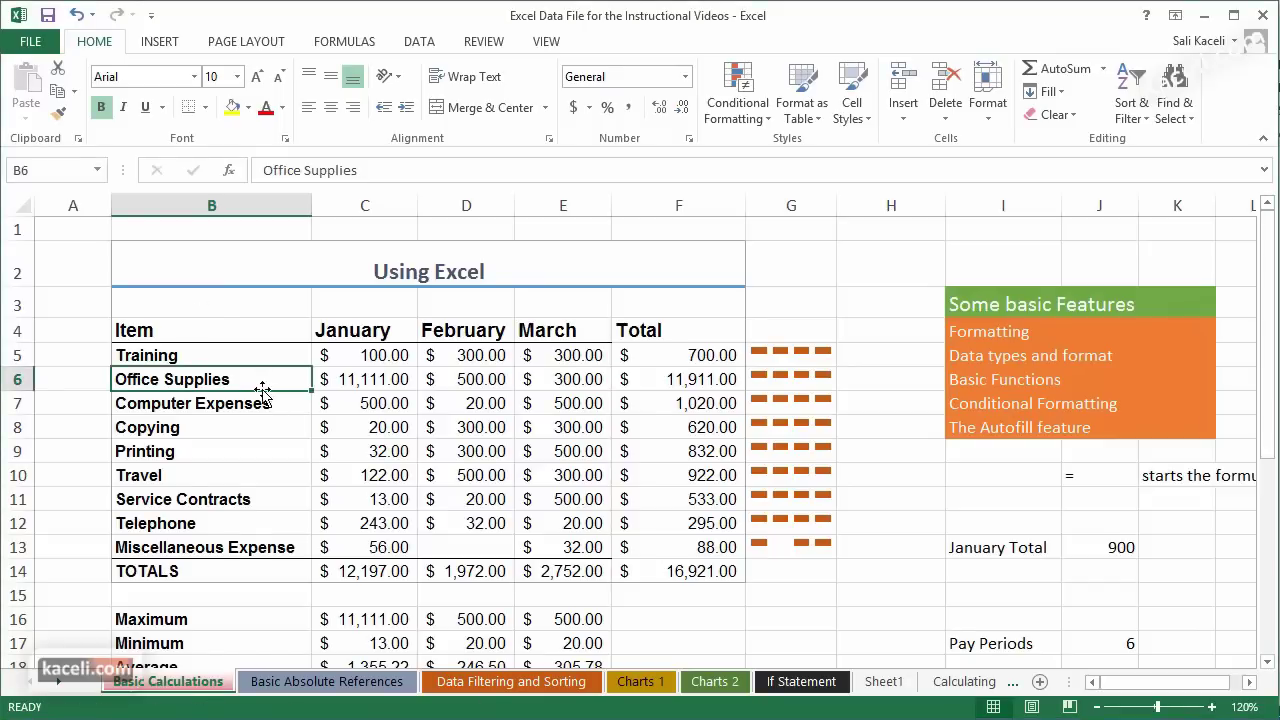
drag(150, 330, 706, 572)
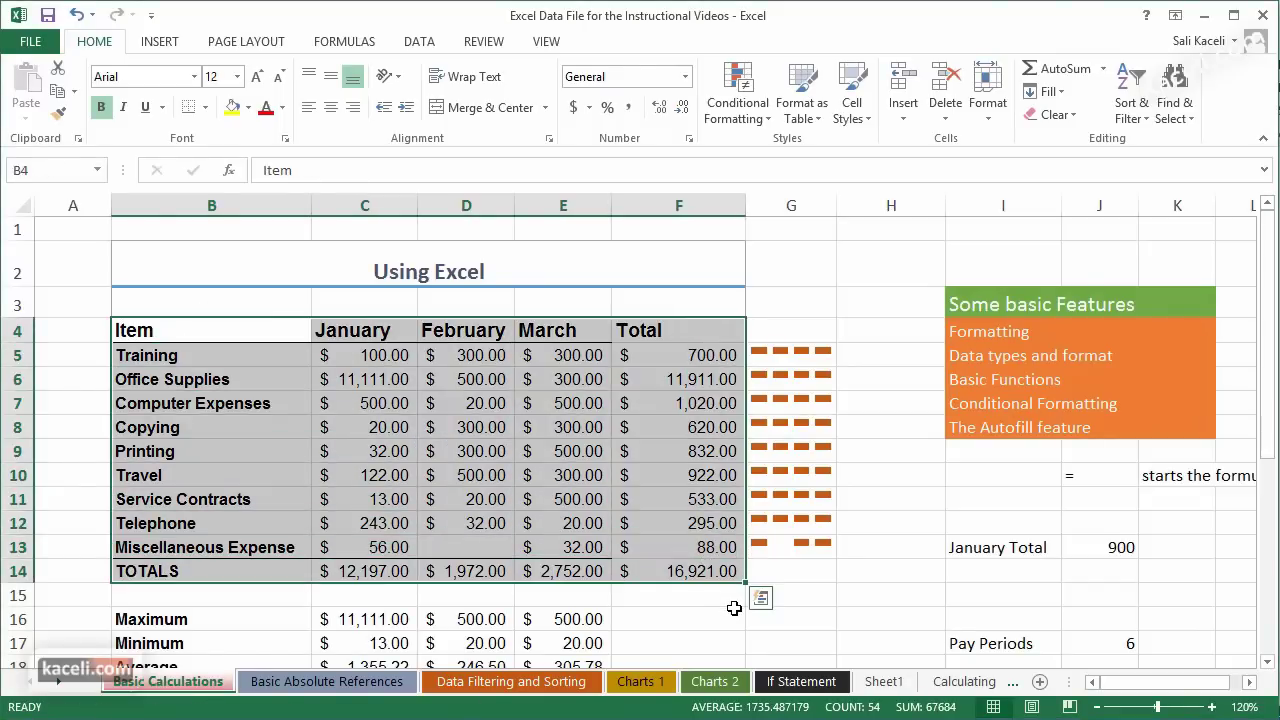
key(ctrl+c)
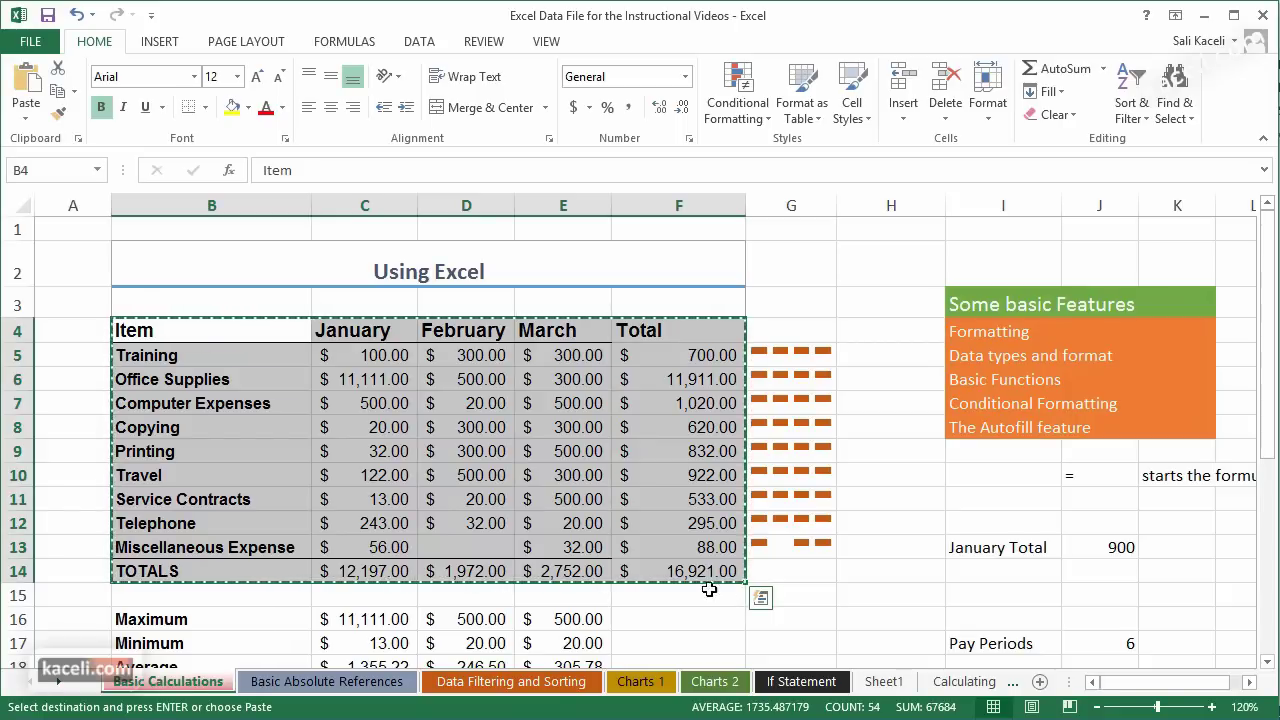
right_click(533, 506)
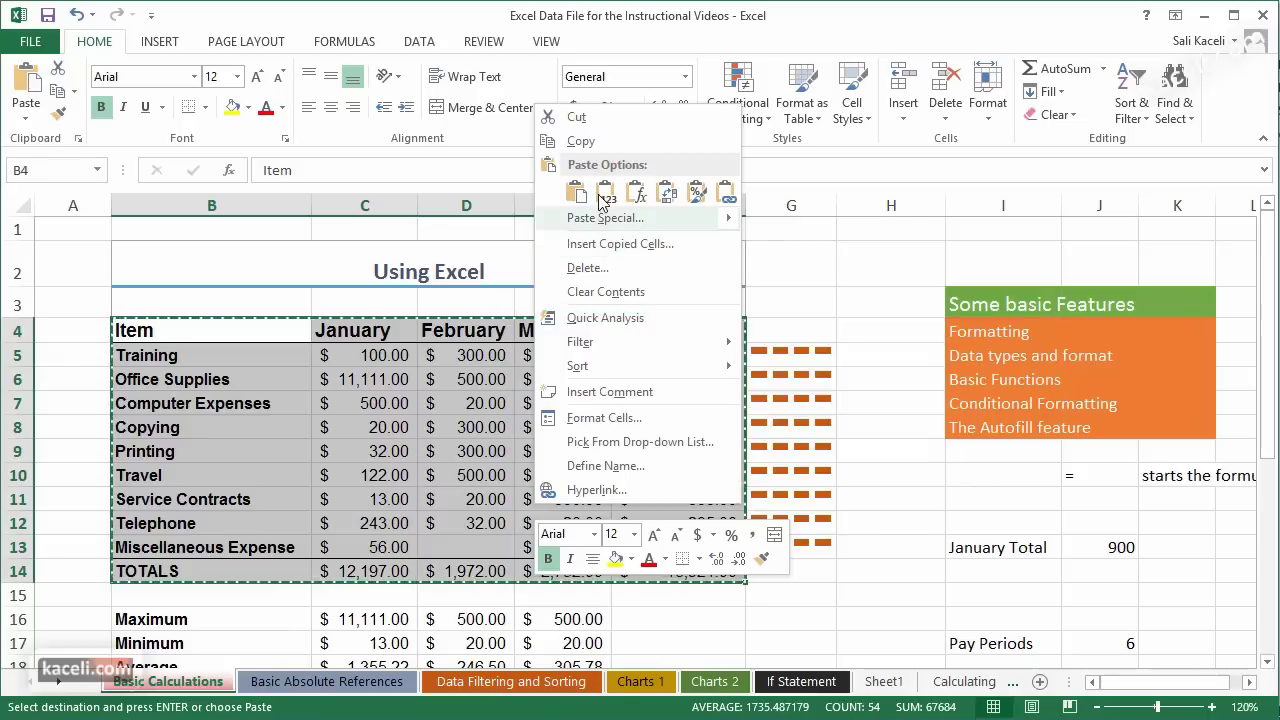
click(597, 141)
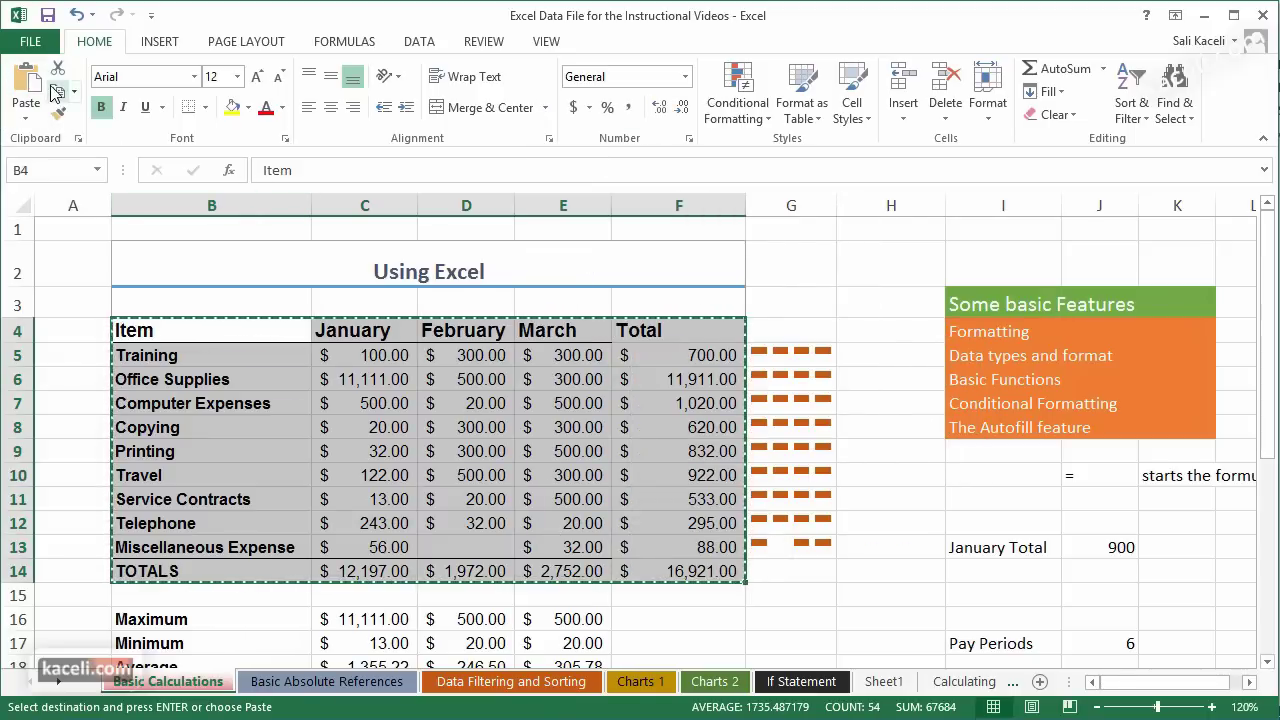
- Paste the table below 'This is my report.' using Link & Keep Source Formatting
click(1205, 16)
right_click(363, 297)
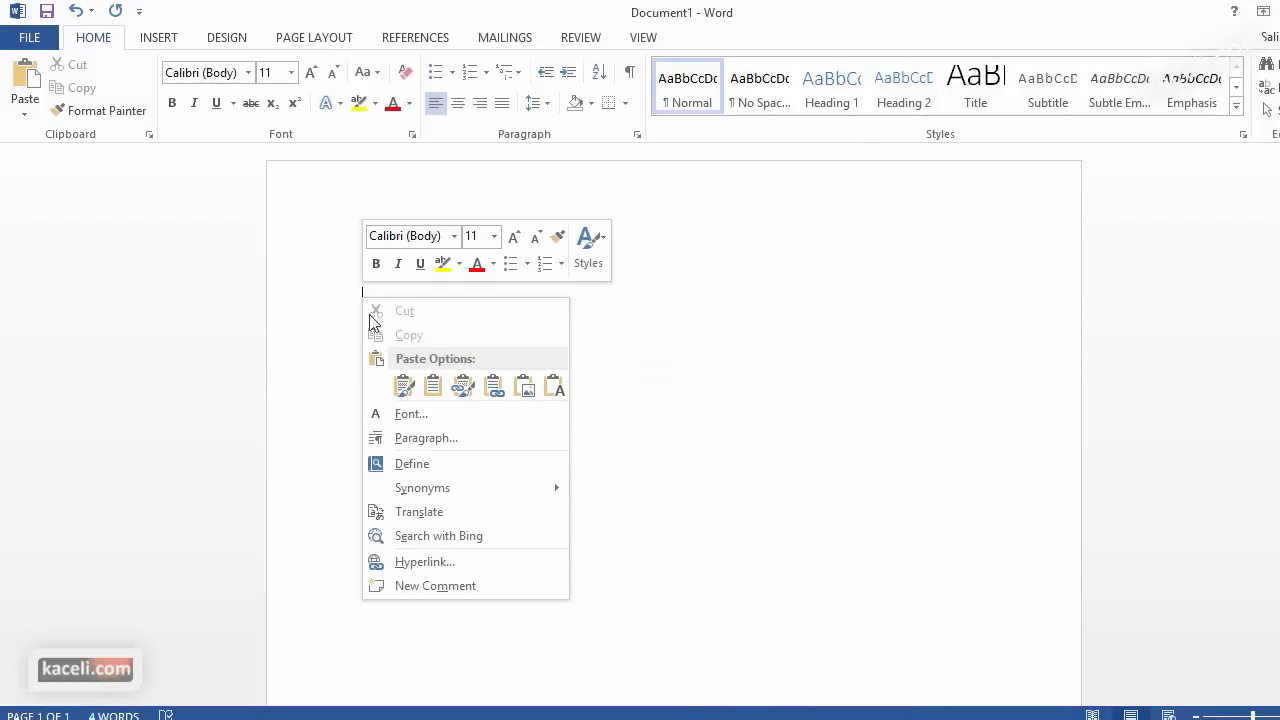
click(406, 392)
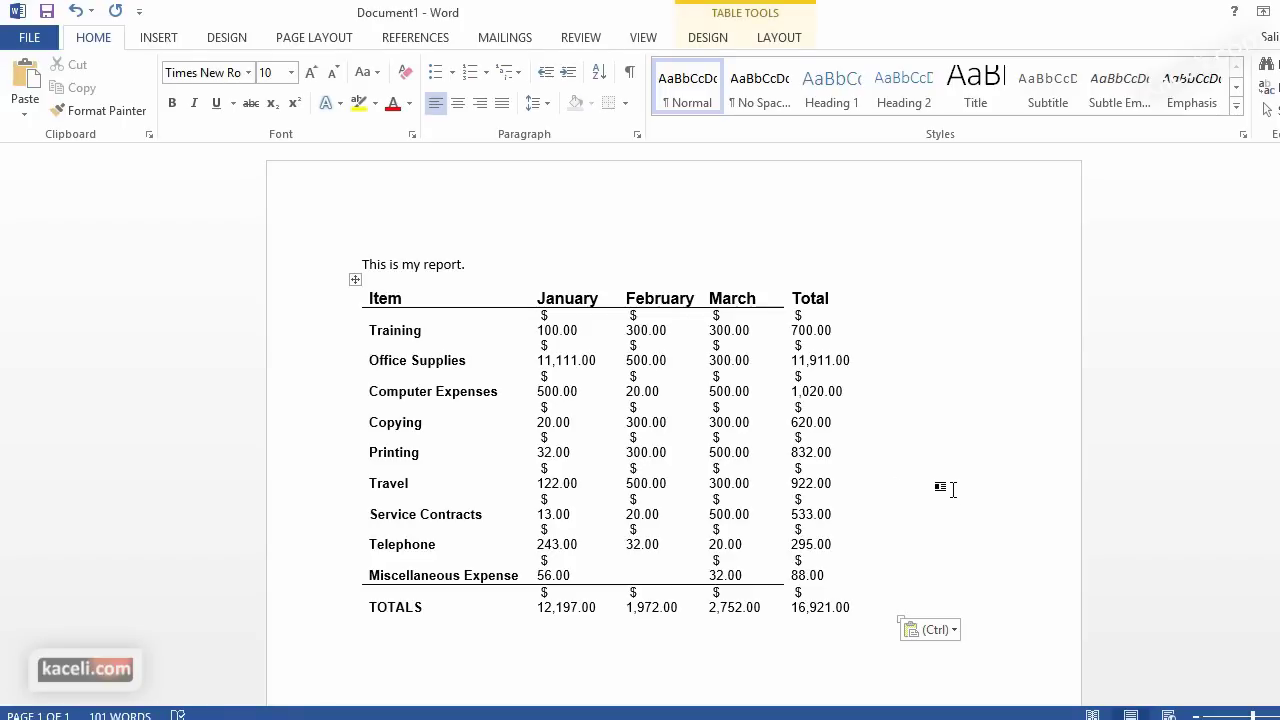
click(952, 630)
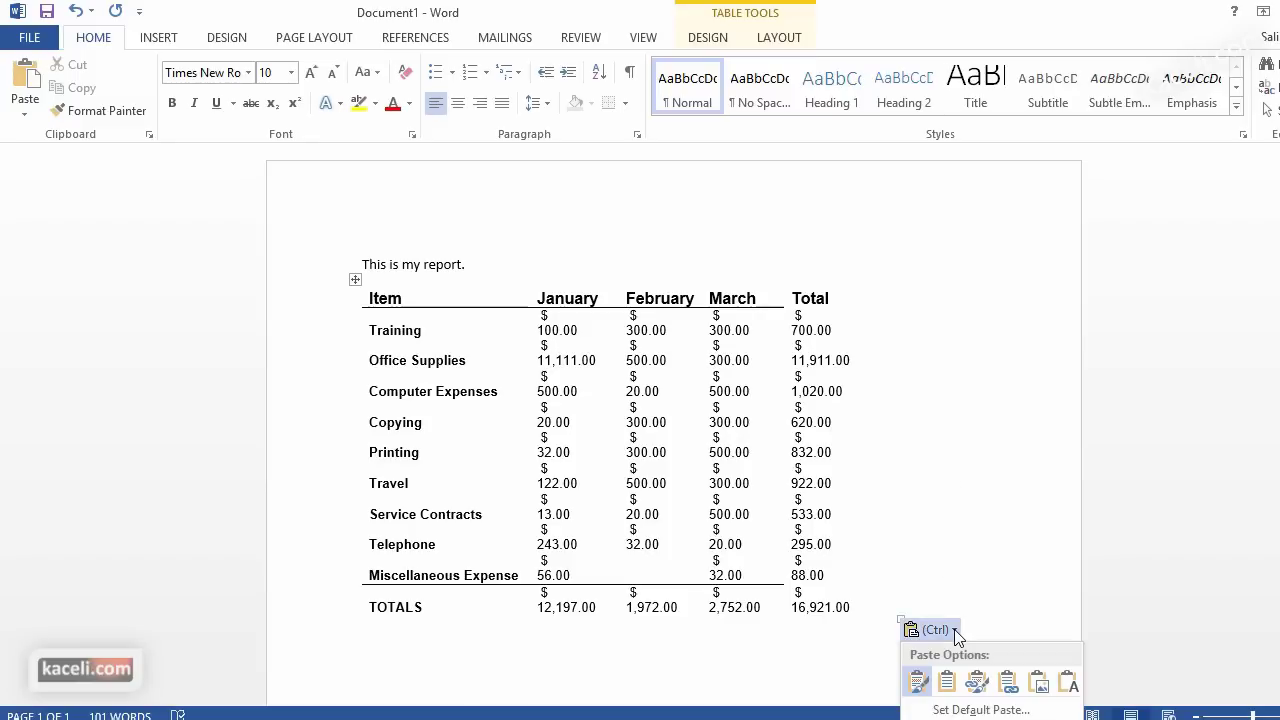
click(978, 686)
scroll(376, 569, down, 3)
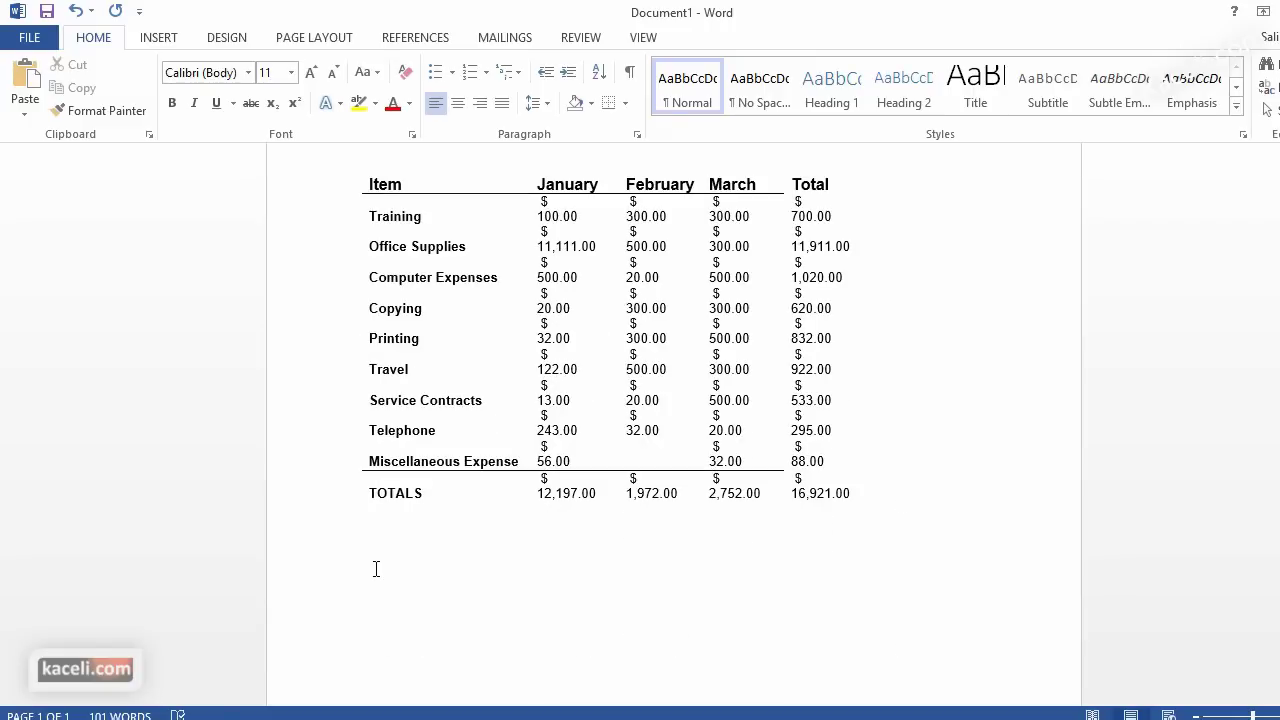
- Type 'Link the data with the Excel Spreadshet.' below the table, then return to Excel
text(Link the data with the exc)
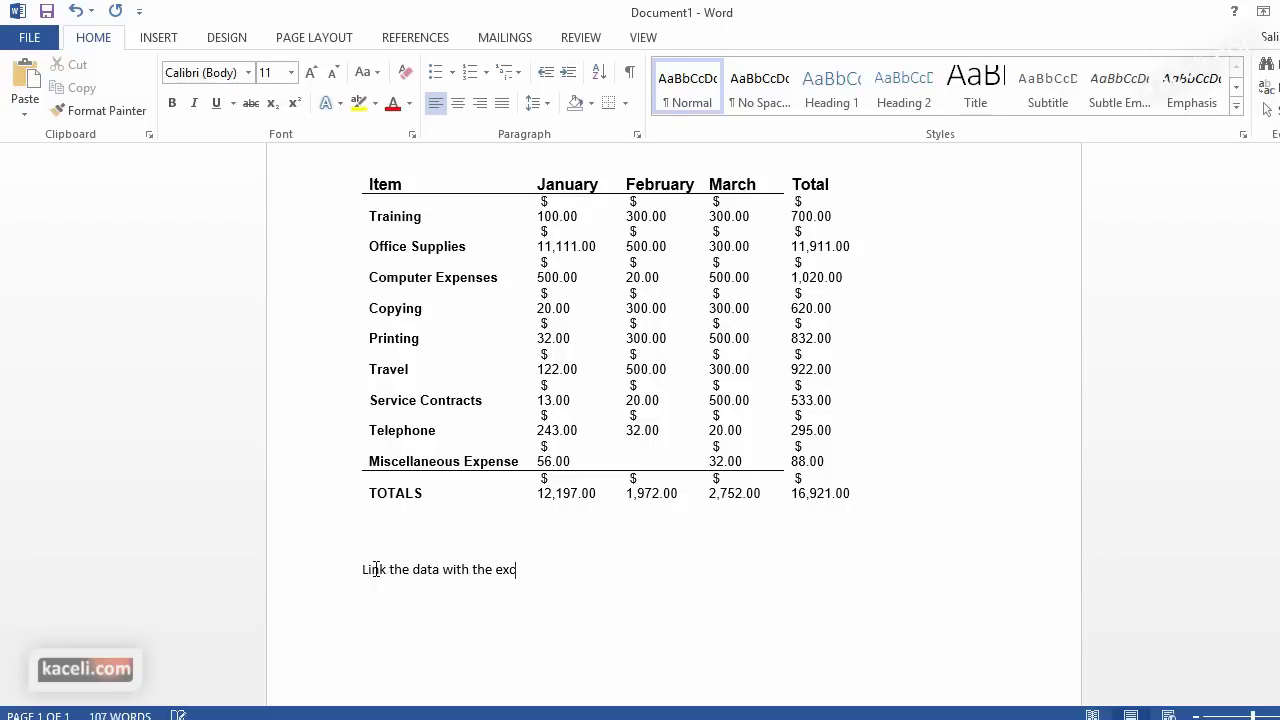
key(BackSpace)
key(BackSpace)
key(BackSpace)
text(Excel sp)
key(BackSpace)
key(BackSpace)
key(BackSpace)
text(Spreadshet.)
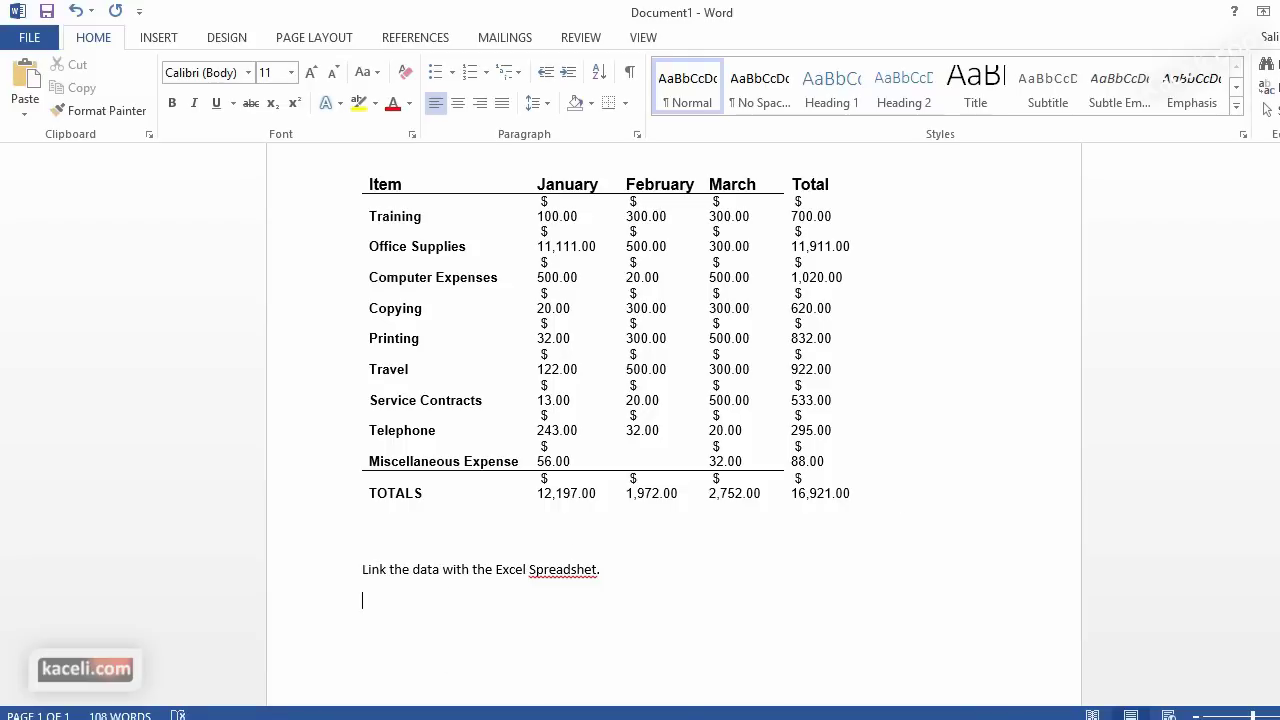
key(alt+Tab)
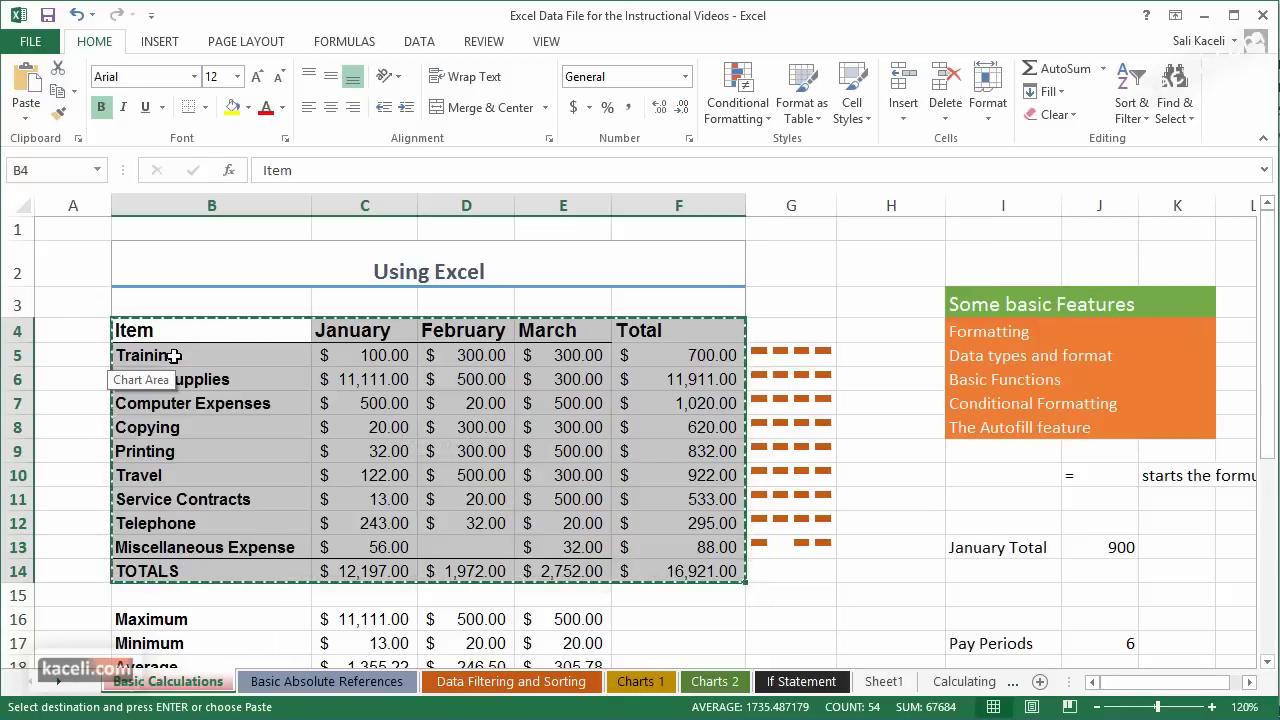
- Reselect the table B4:F14 in Excel and bring the Word report's new line into view
click(173, 356)
click(139, 323)
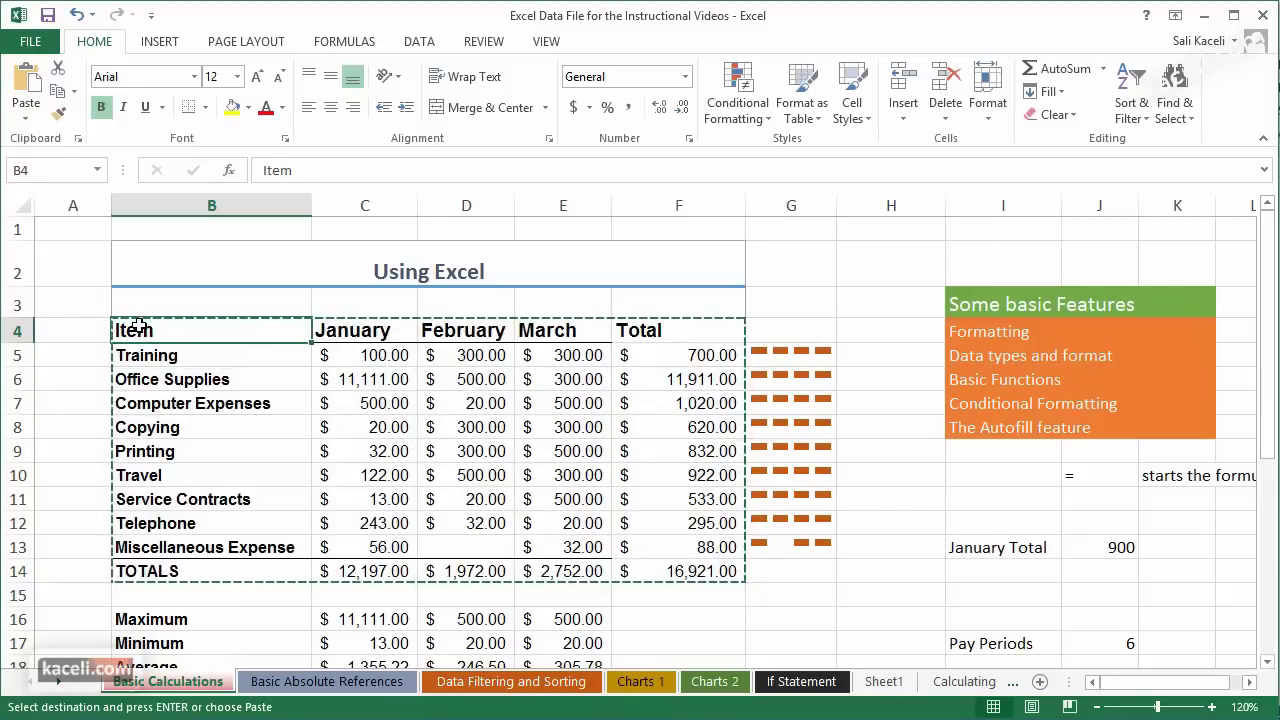
drag(139, 323, 700, 571)
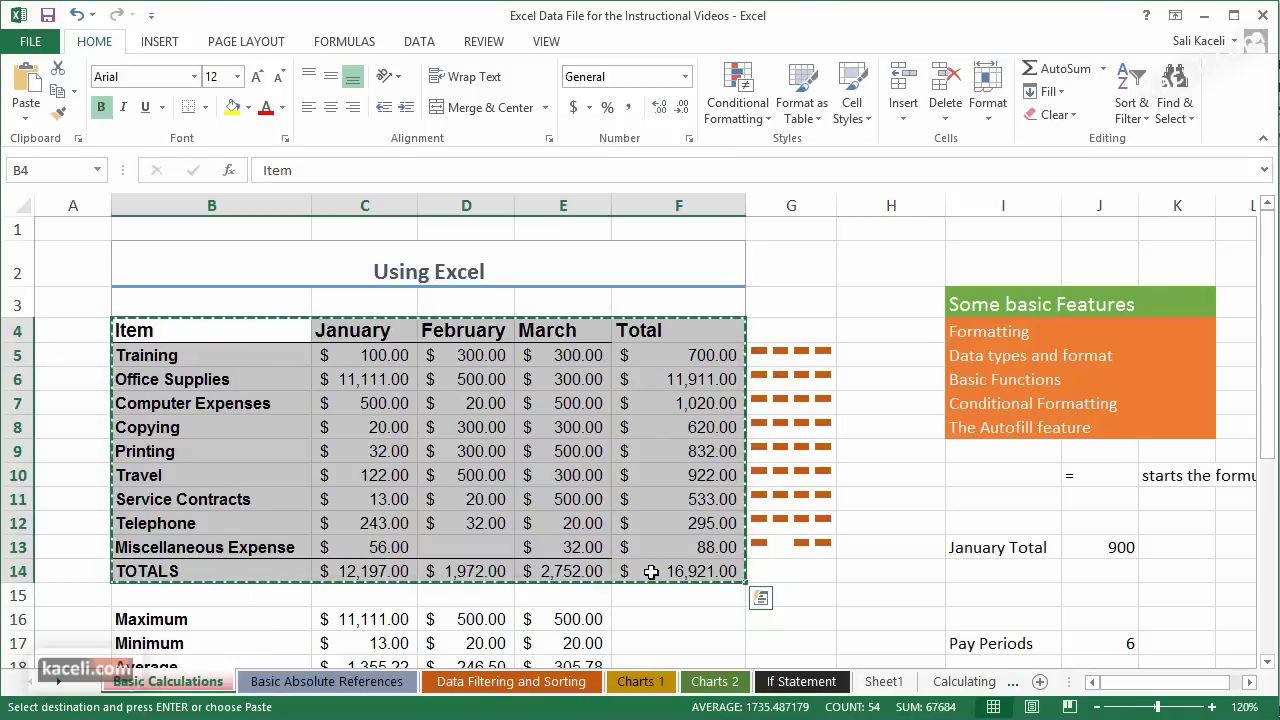
key(alt+Tab)
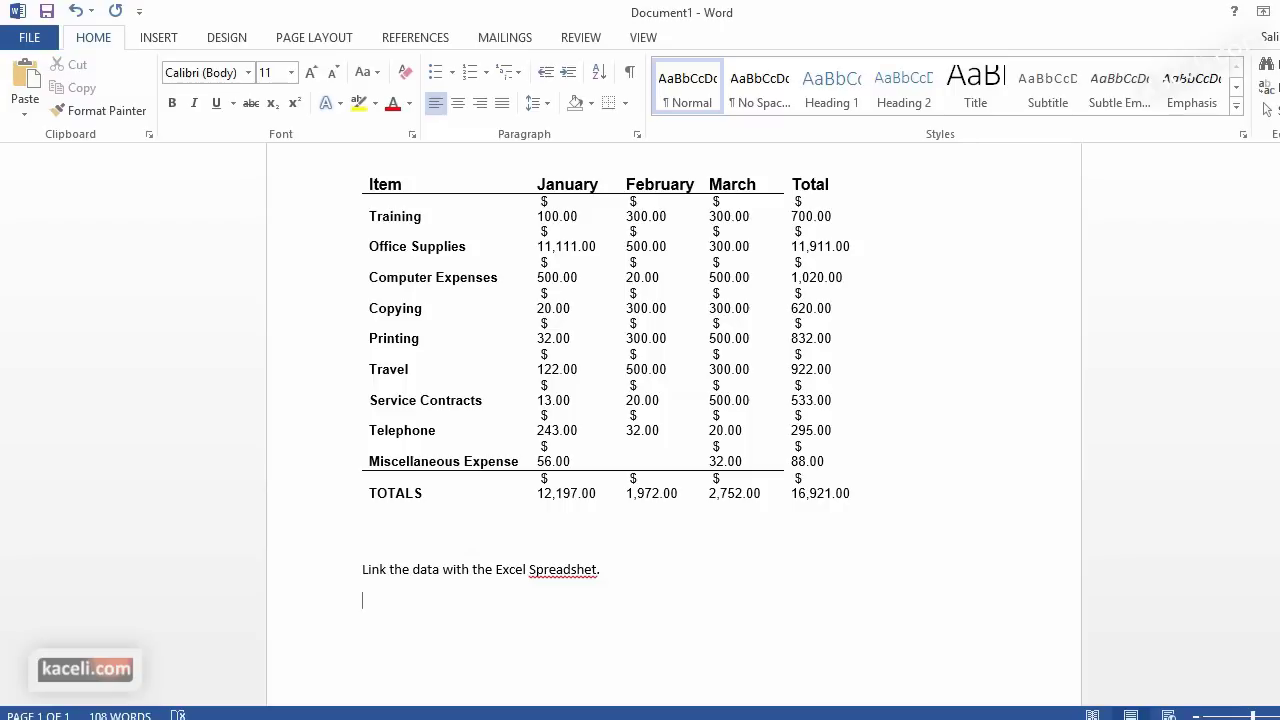
scroll(435, 562, down, 7)
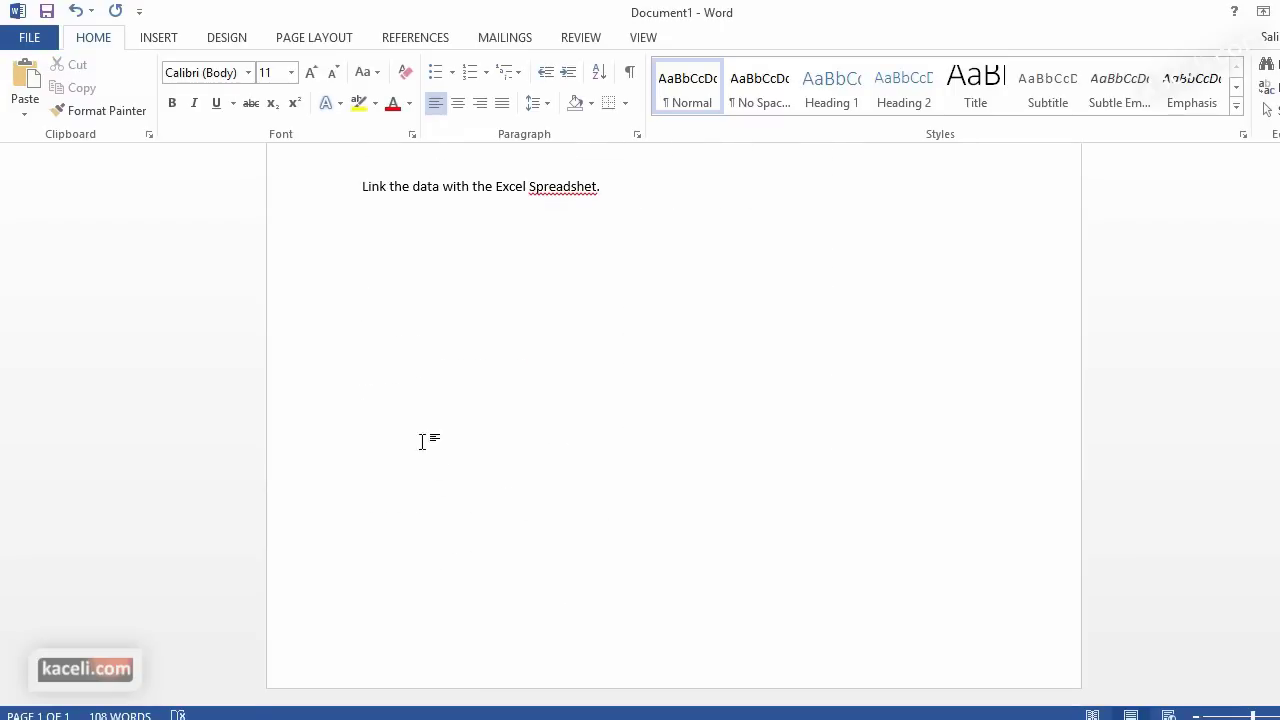
click(33, 116)
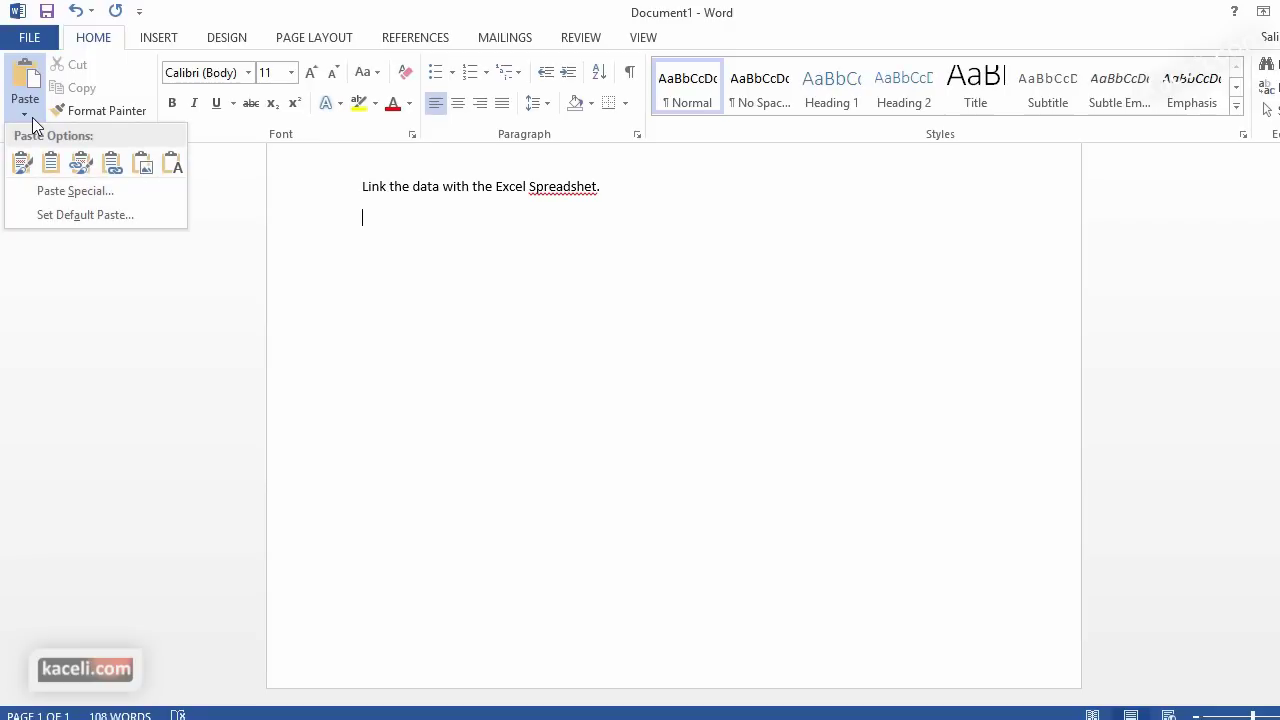
- Paste Special the table as a linked Microsoft Excel Worksheet Object below the new line
click(63, 192)
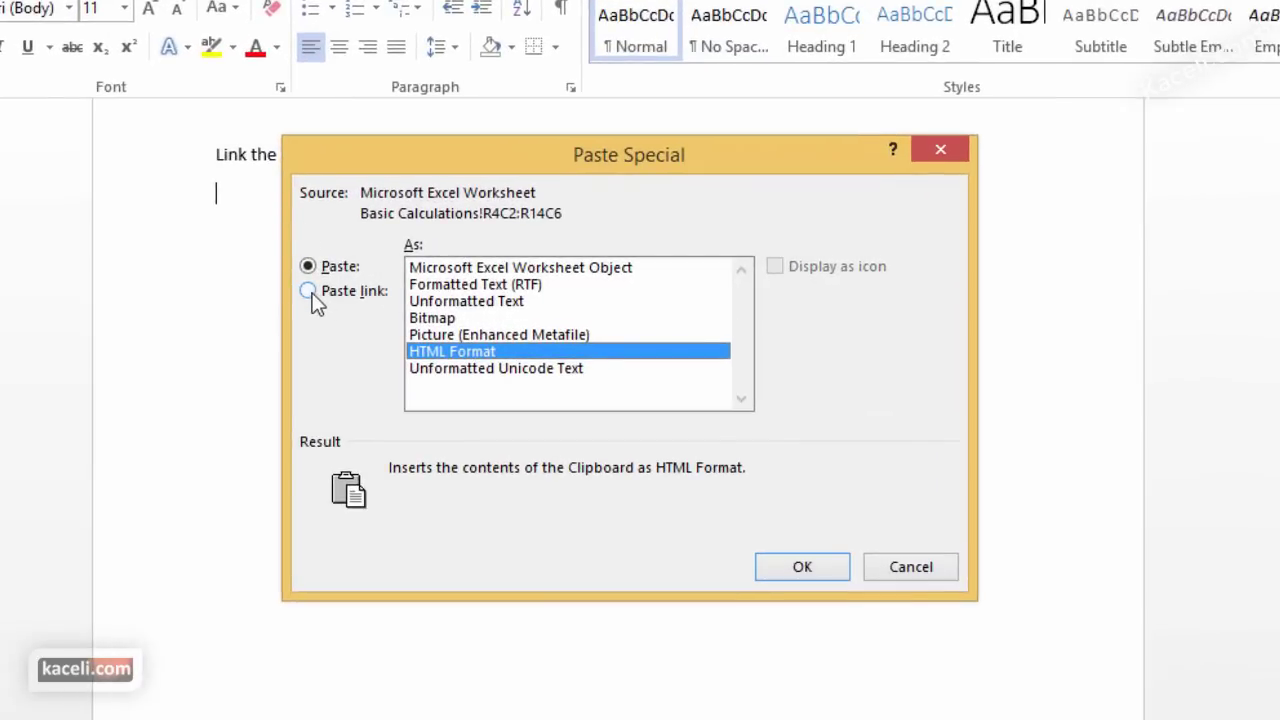
click(309, 291)
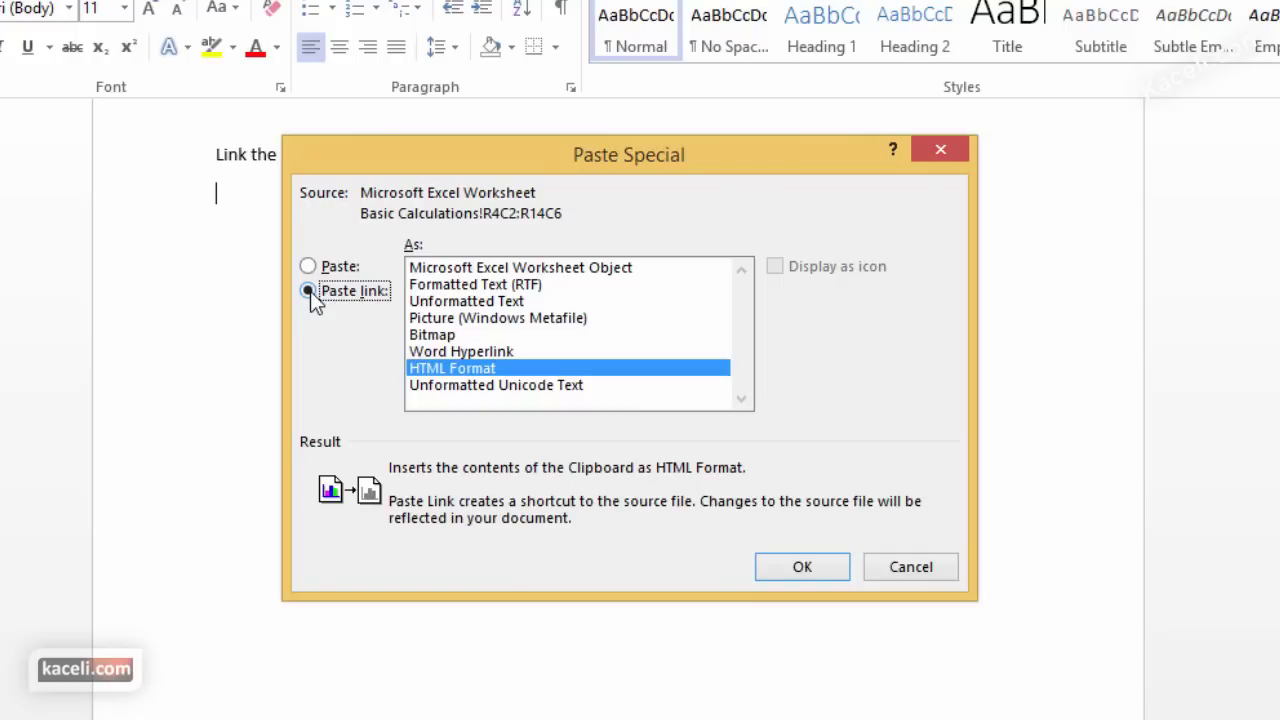
click(472, 268)
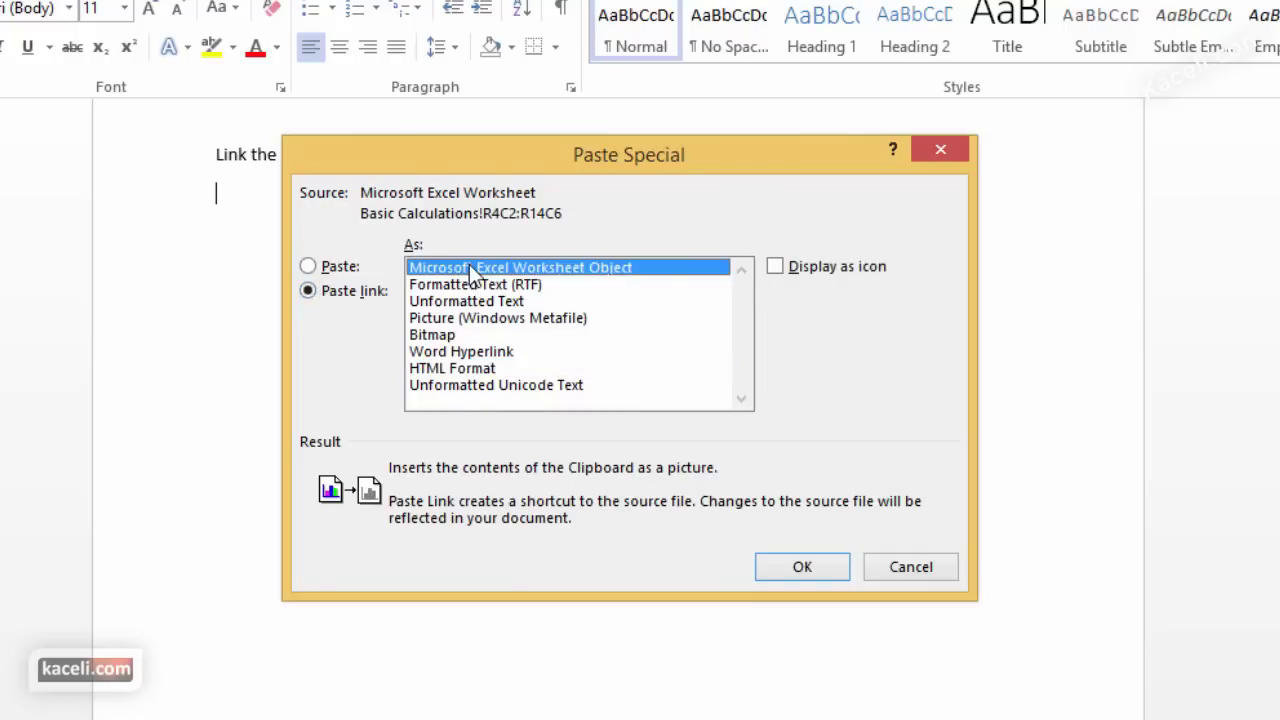
click(799, 567)
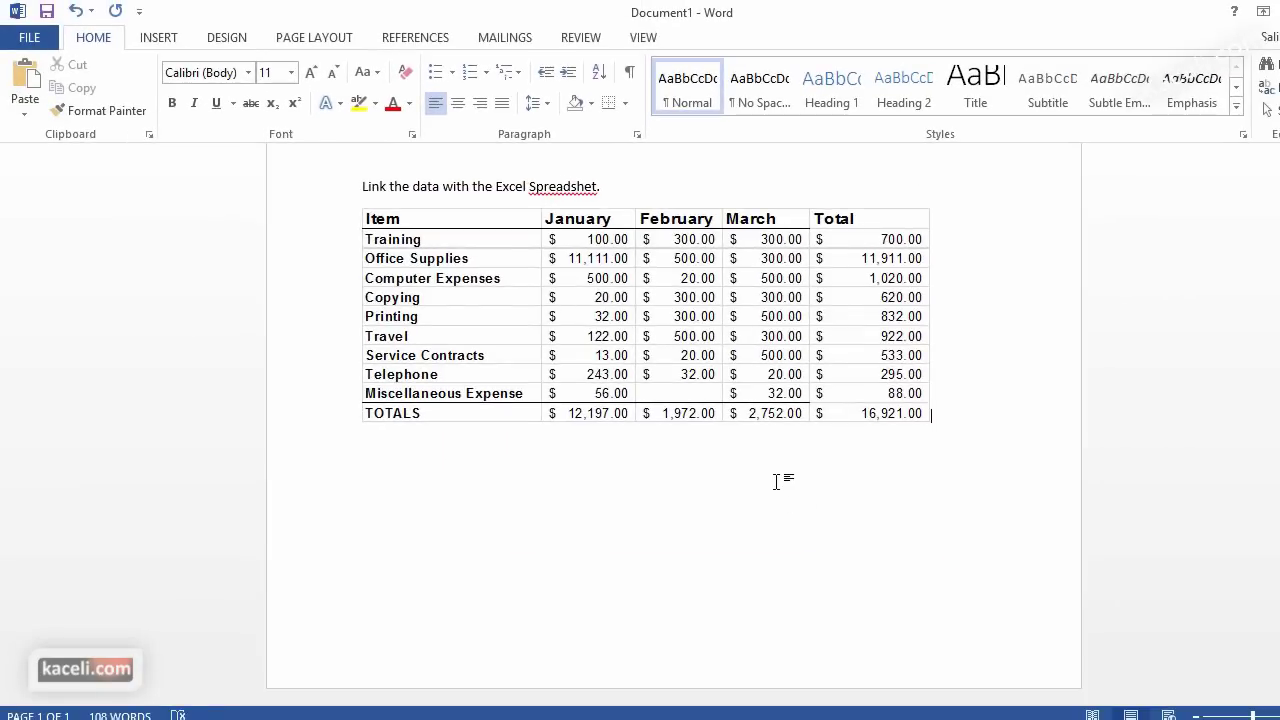
key(shift+Left)
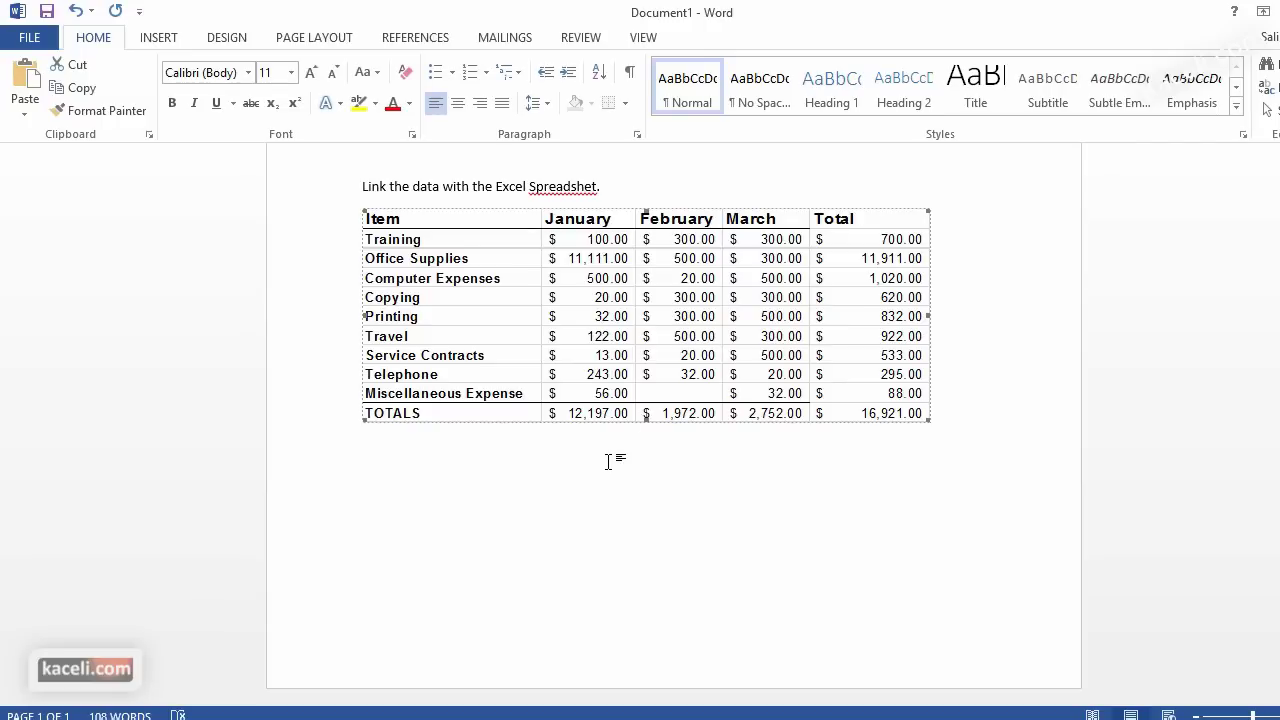
- Correct 'Spreadshet' to 'Spreadsheet' in the Word report
click(592, 184)
text(e)
click(450, 393)
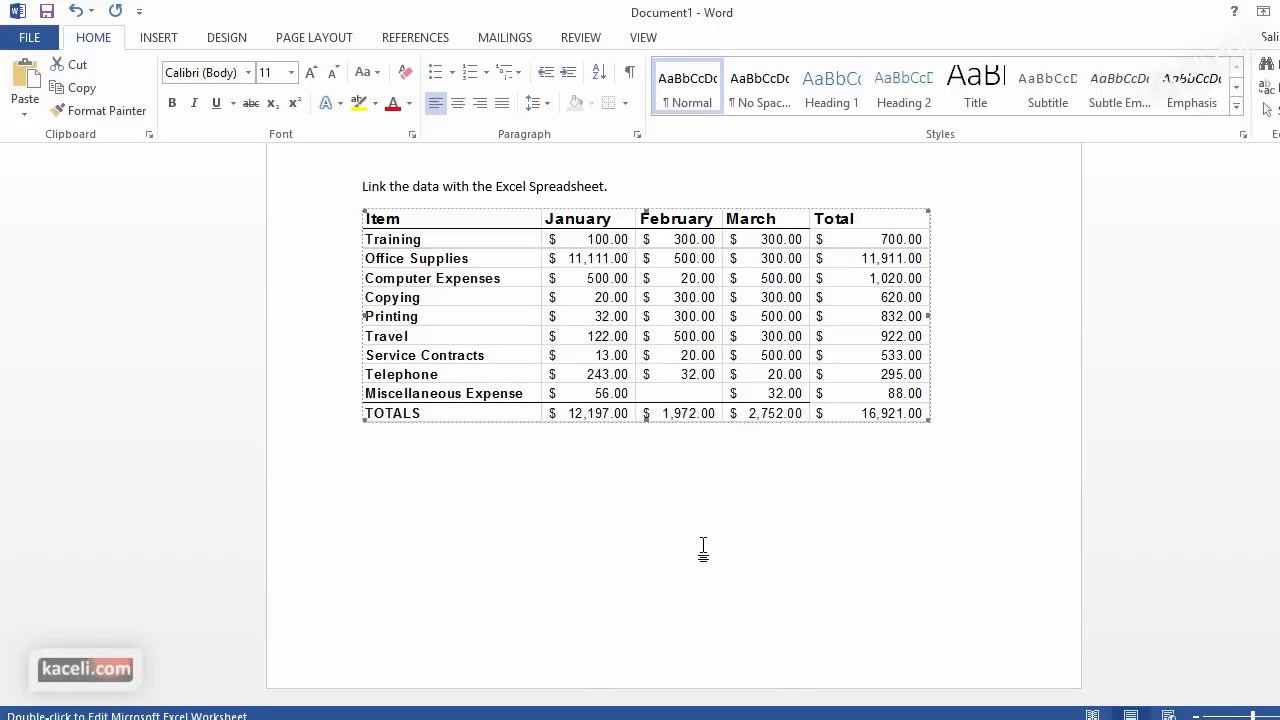
- Save the report to the Desktop as 'Monthly report' and return to Excel
click(46, 12)
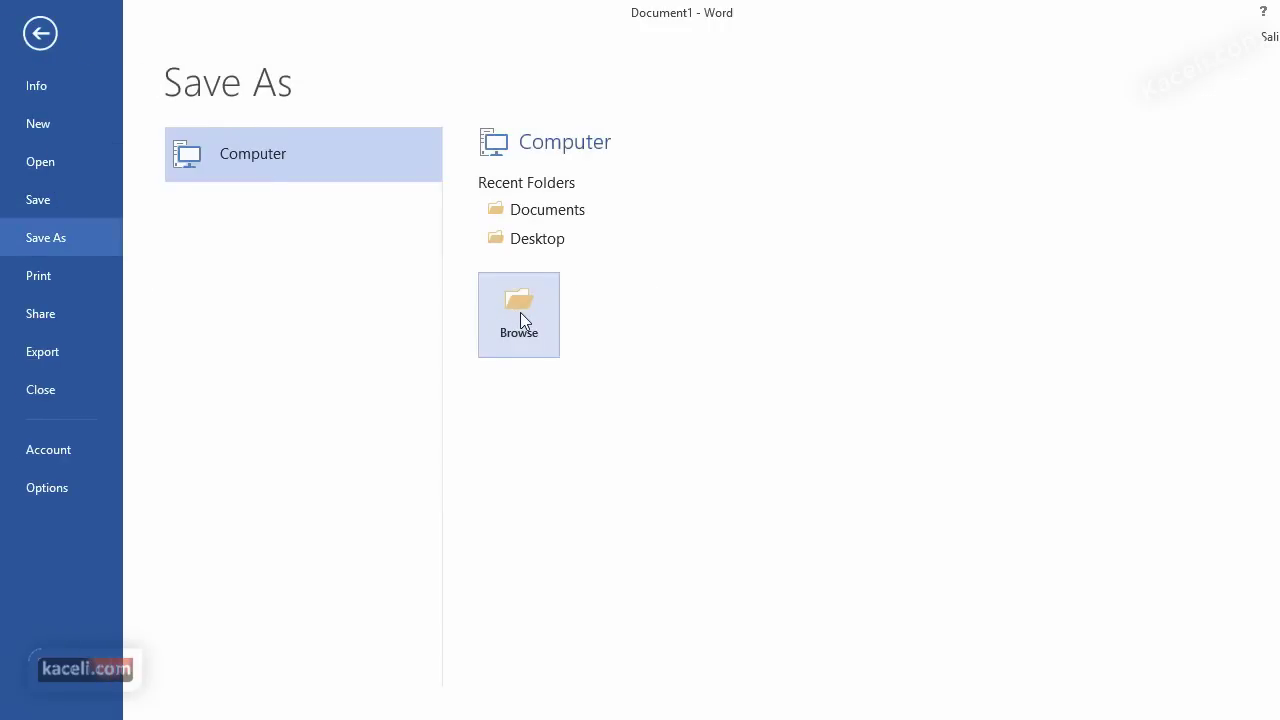
click(537, 240)
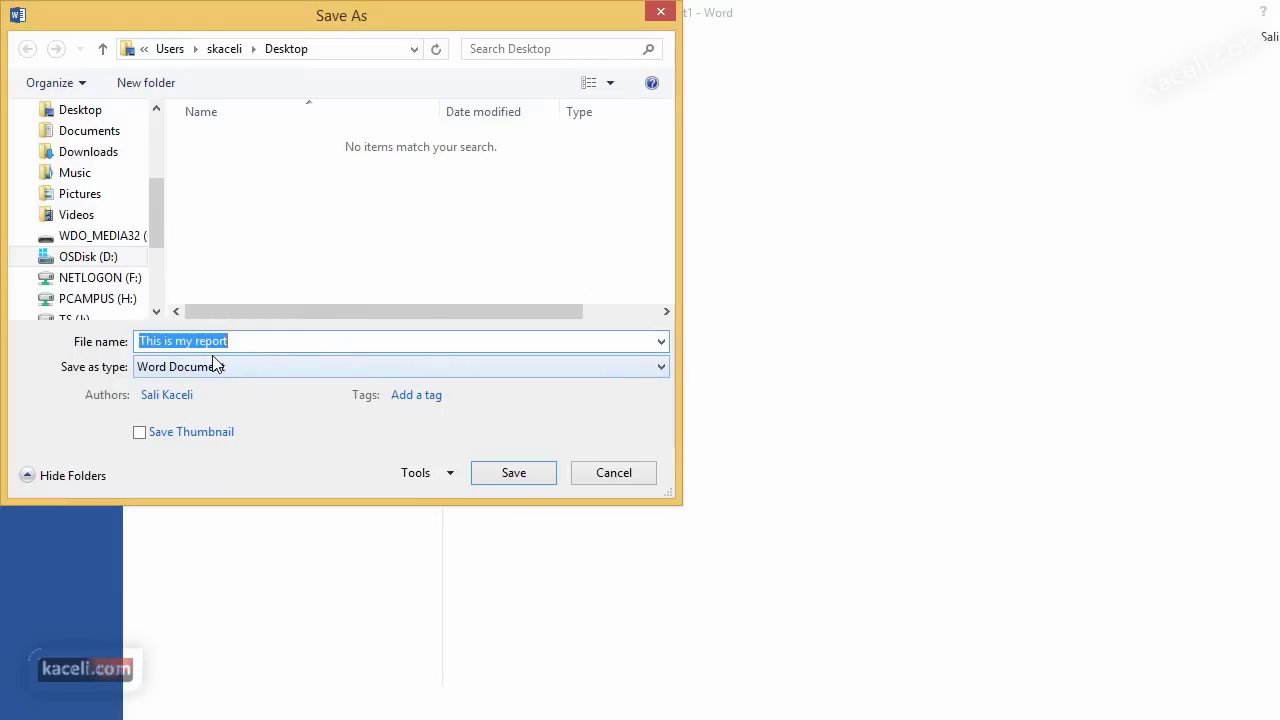
text(Monthly report)
key(Return)
key(alt+Tab)
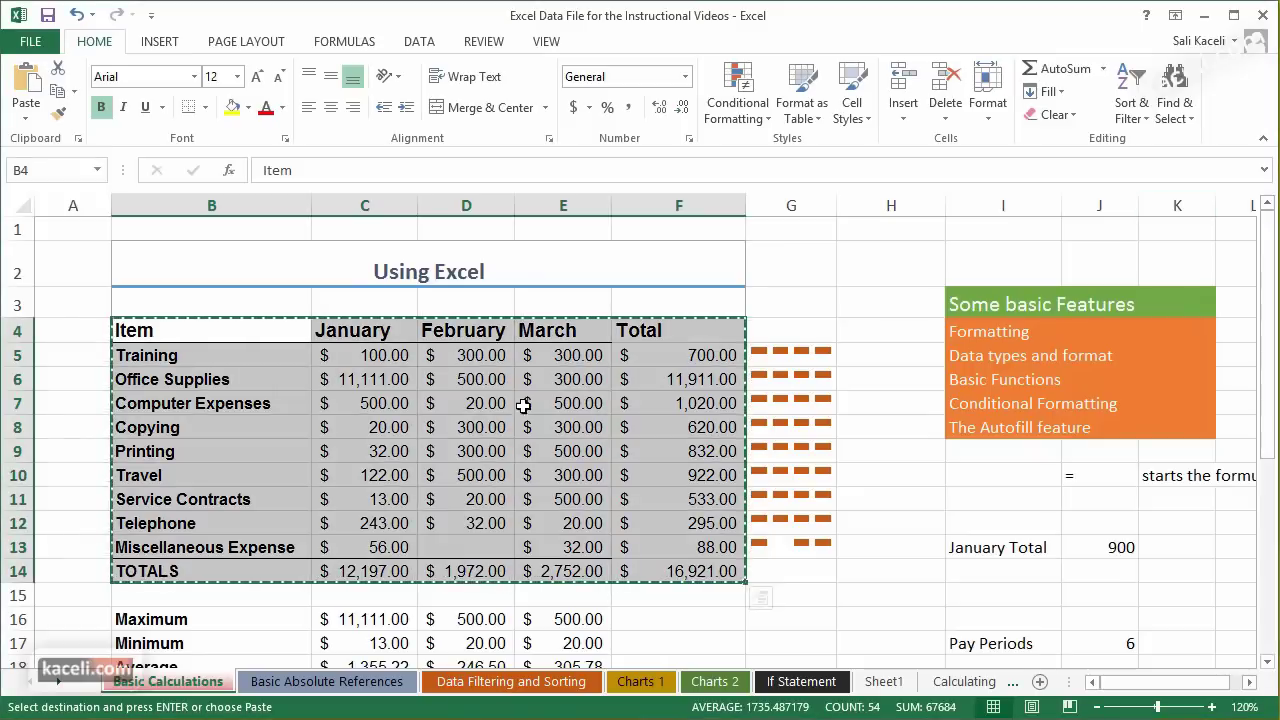
- Enter 123 as Training's January amount in C5, then save and minimize the workbook
click(388, 427)
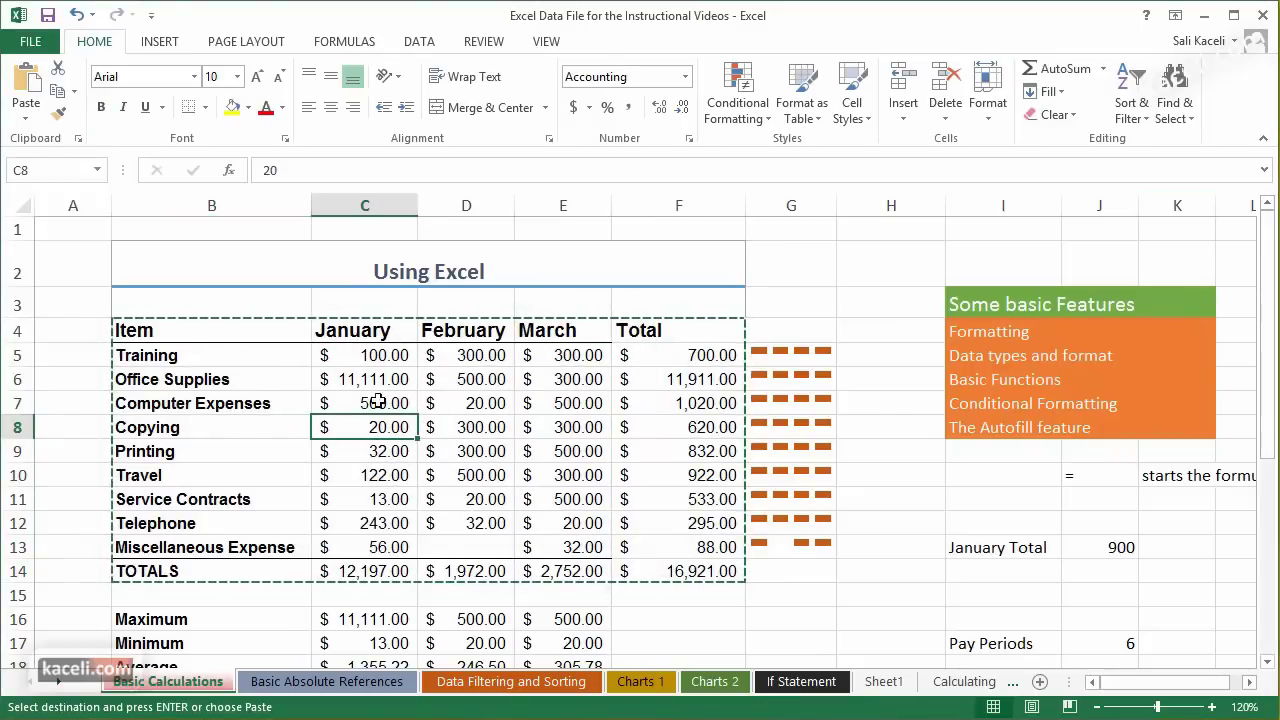
click(378, 358)
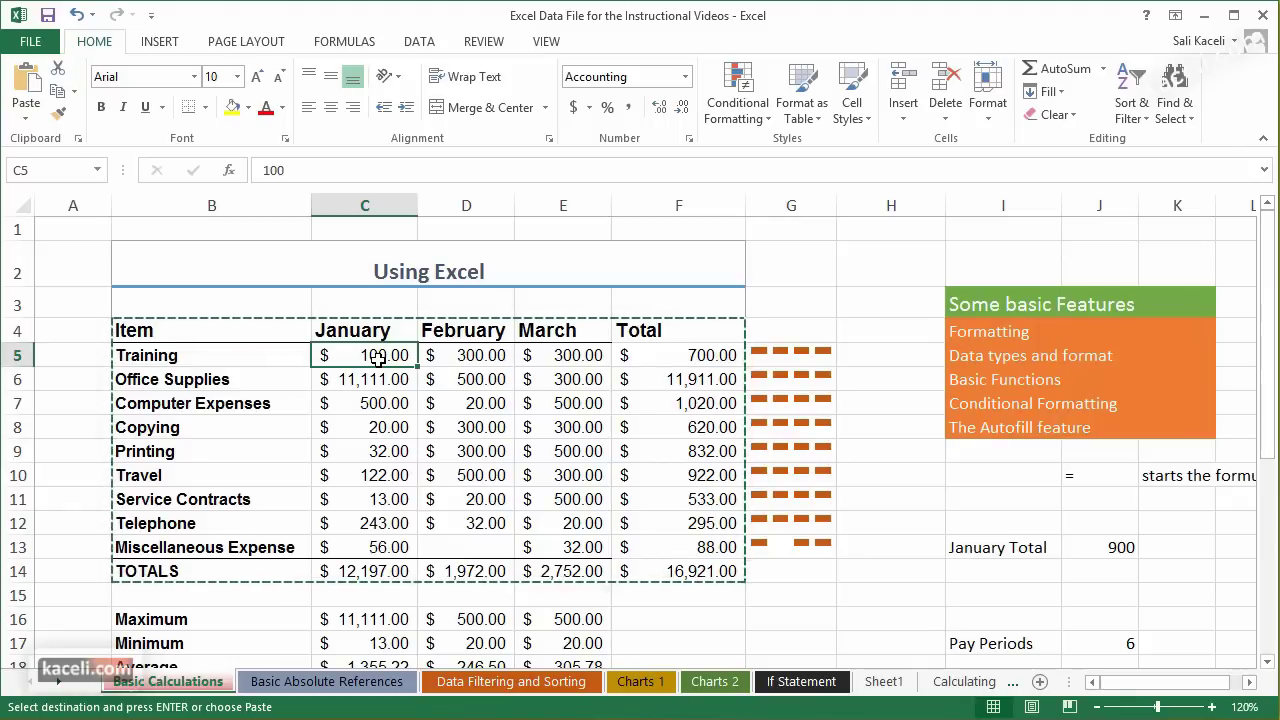
text(123)
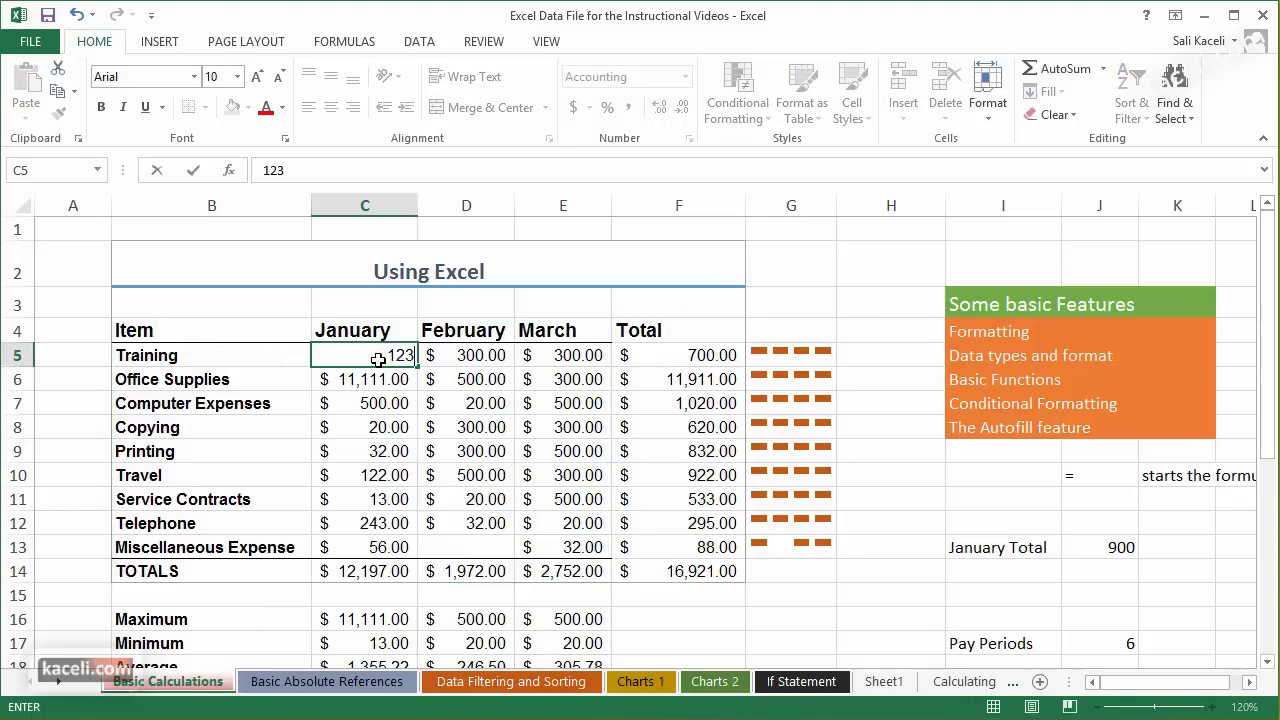
key(Return)
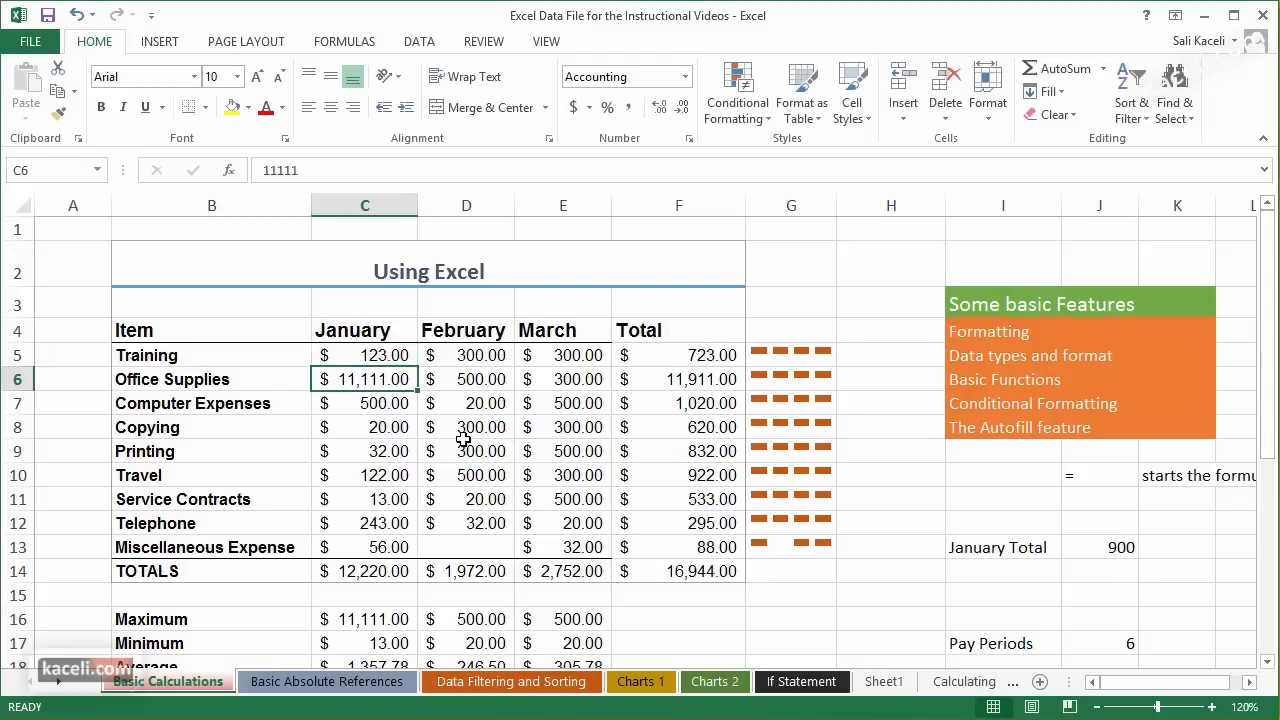
click(463, 440)
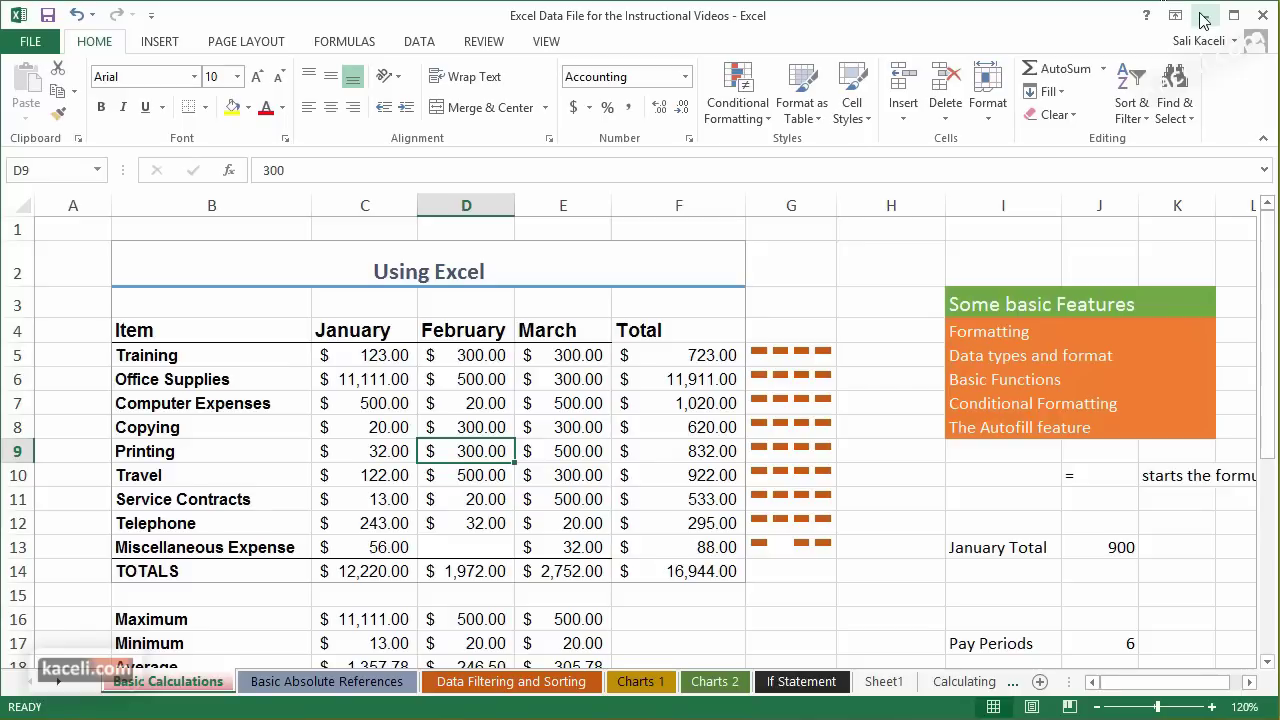
click(47, 15)
click(1205, 20)
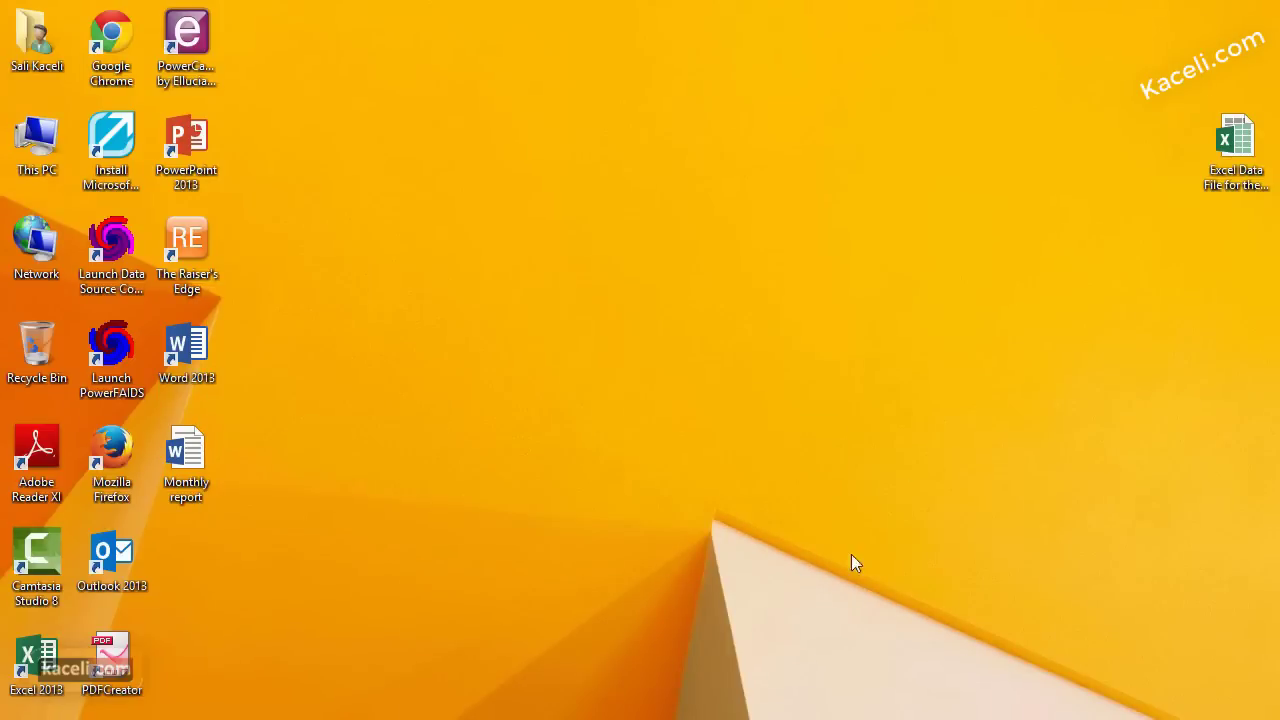
- Open Monthly report with updated links and check both tables show 123.00 and 16,944.00
double_click(182, 455)
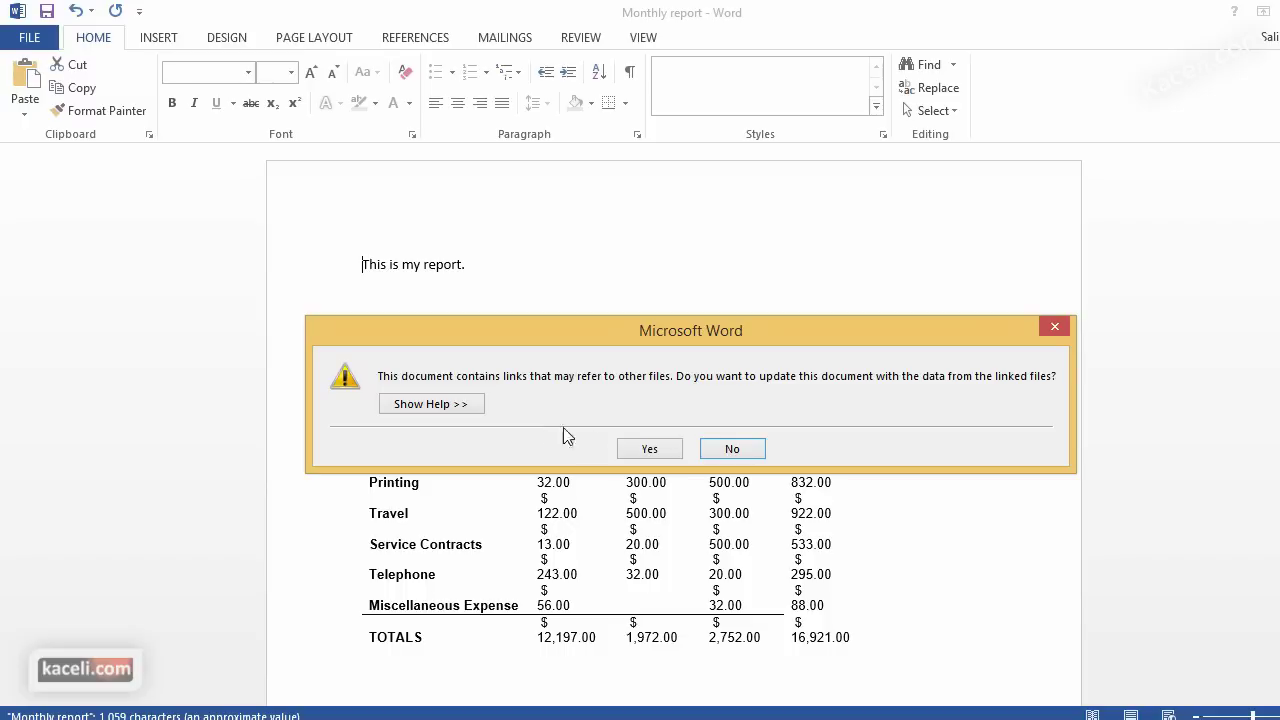
click(649, 449)
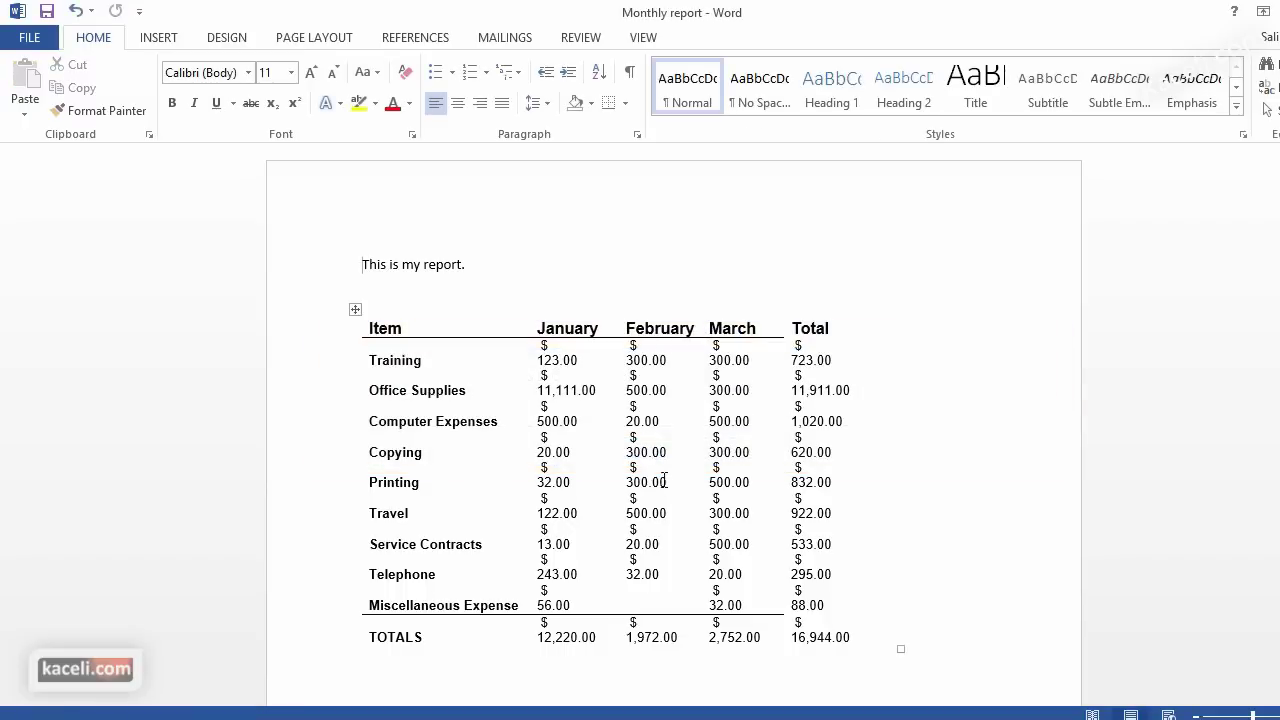
click(850, 640)
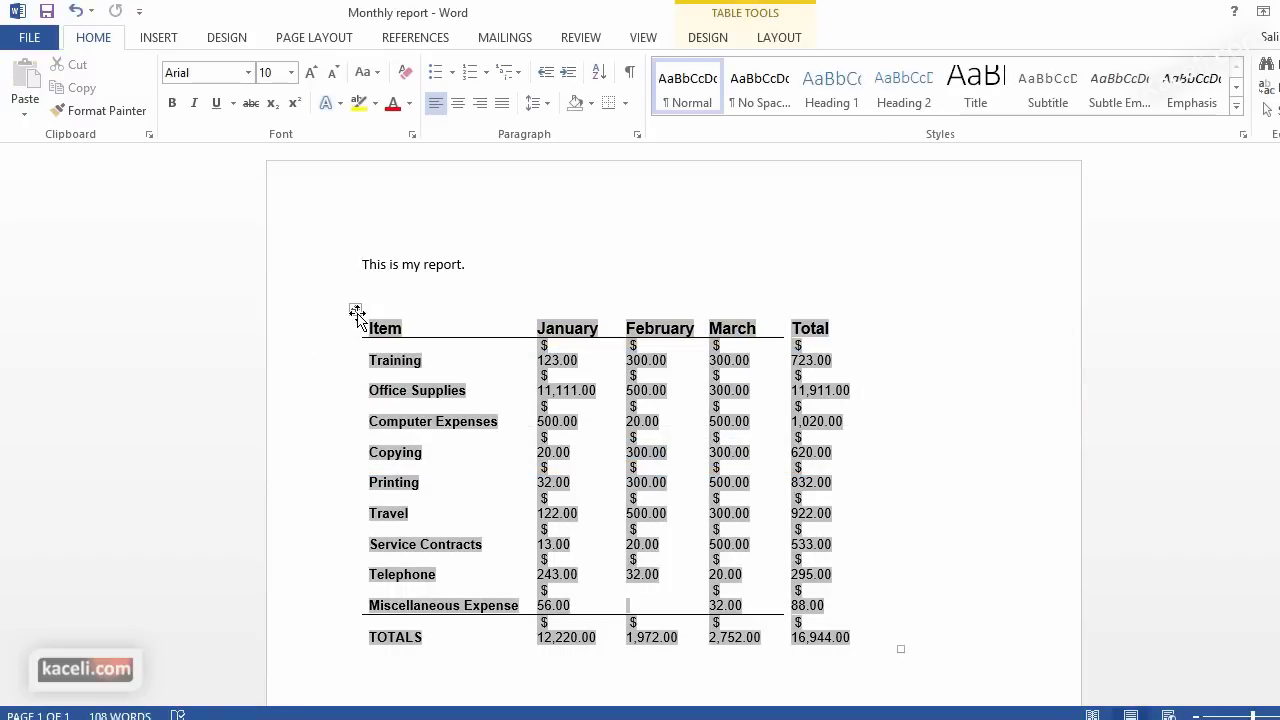
scroll(585, 476, down, 3)
scroll(585, 476, down, 2)
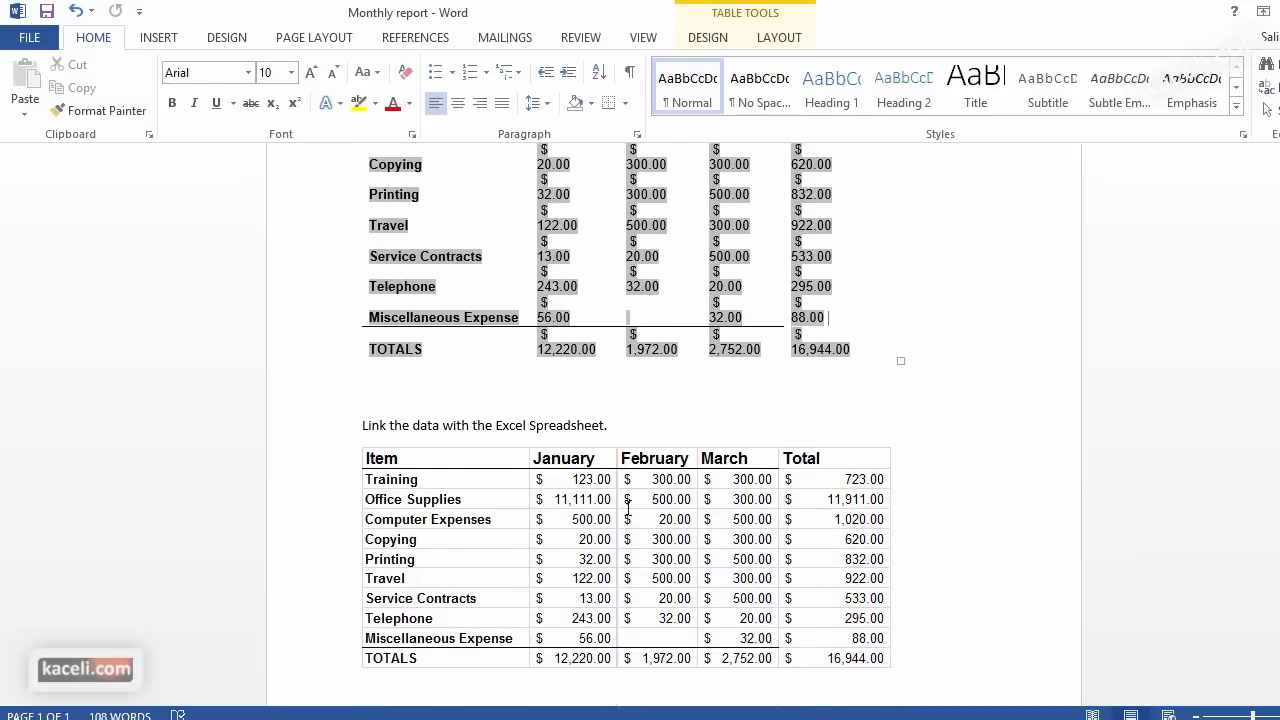
click(596, 490)
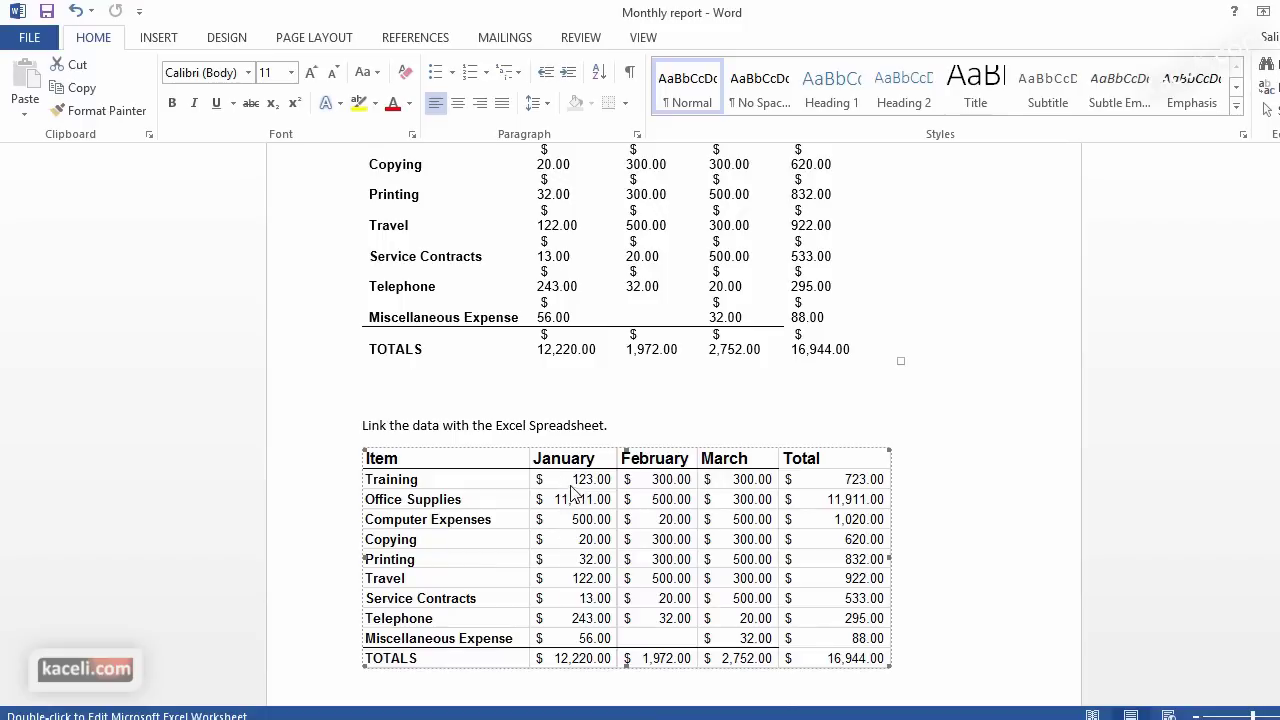
click(607, 428)
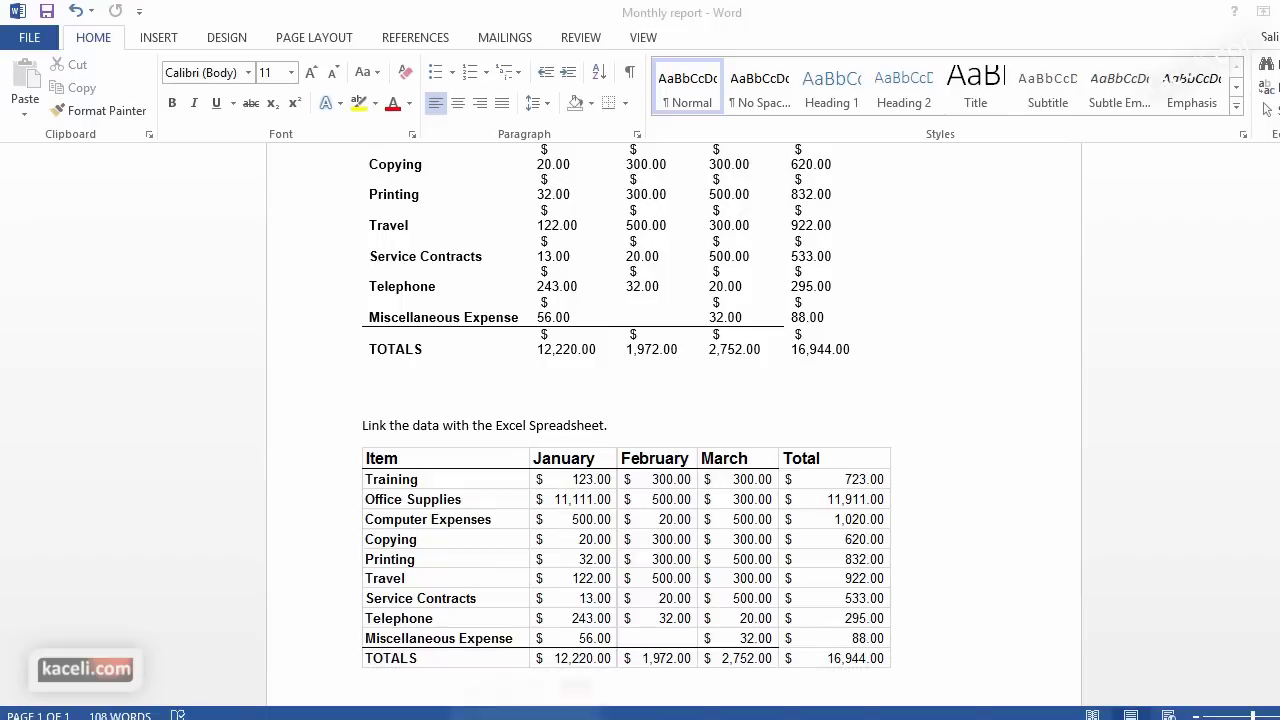
key(alt+Tab)
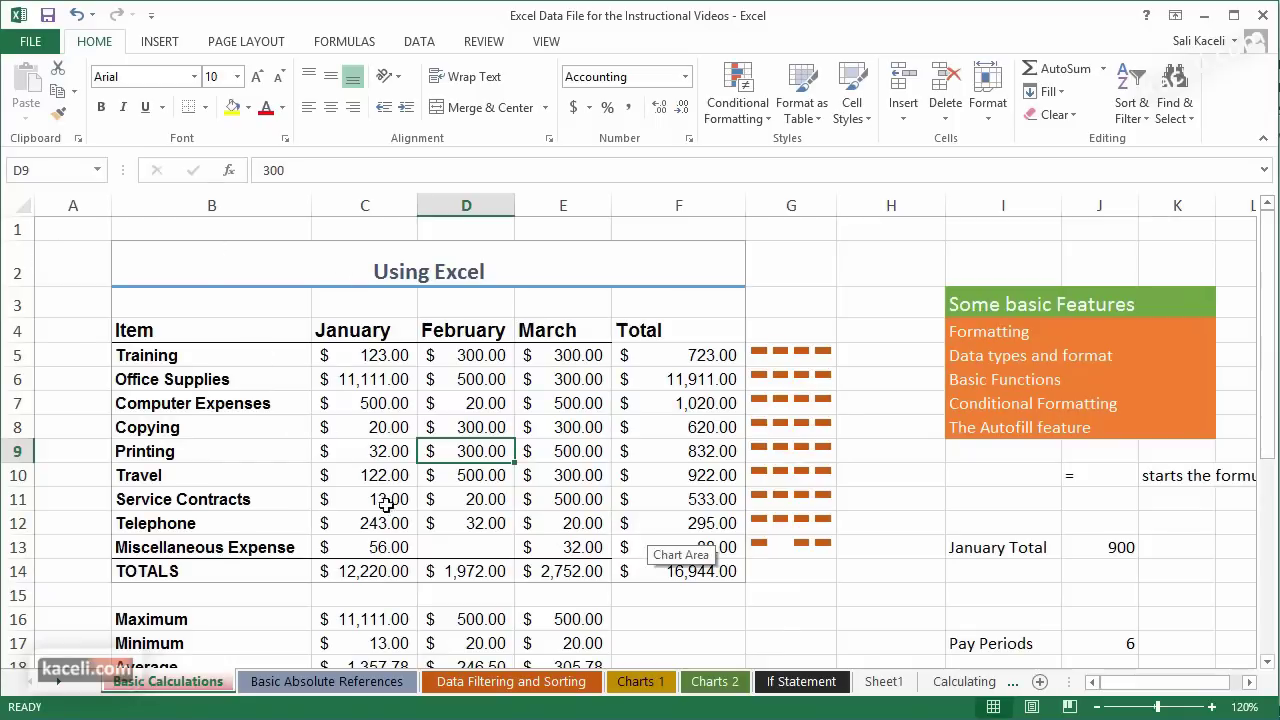
- Apply orange gradient data bars to C5:E13, select Office Supplies' January cell C6, and close the report
click(385, 523)
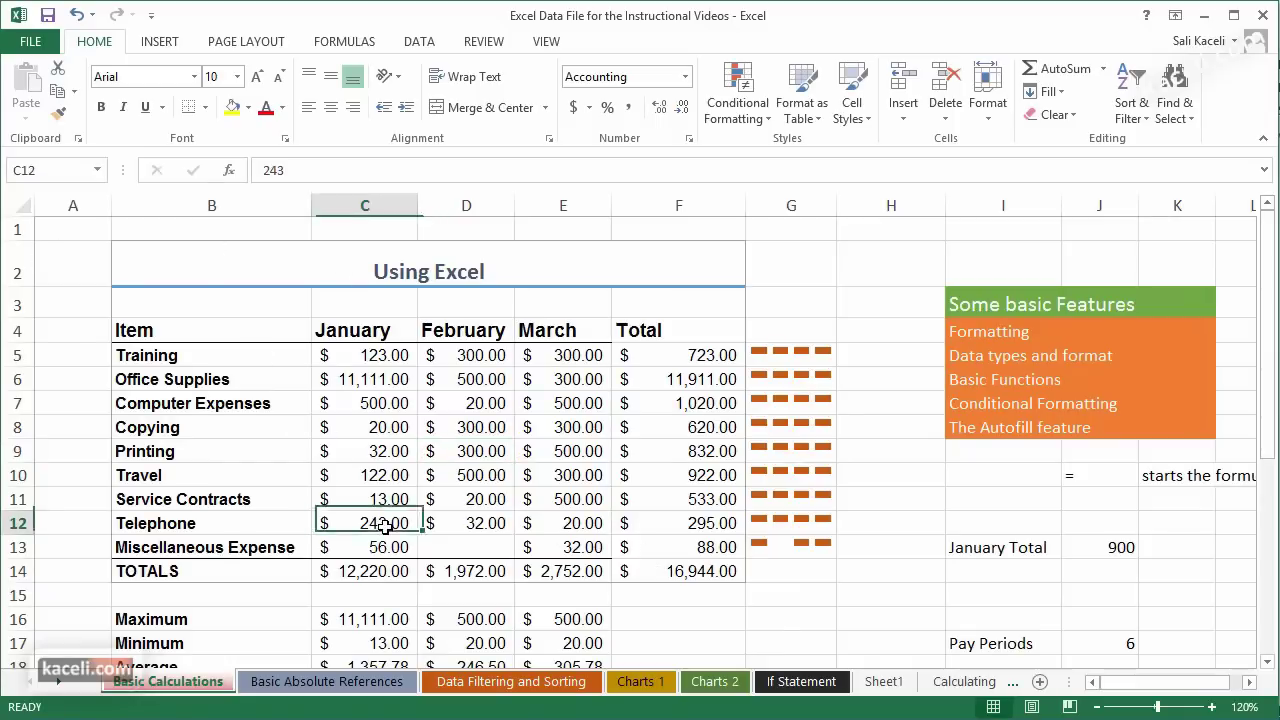
click(369, 427)
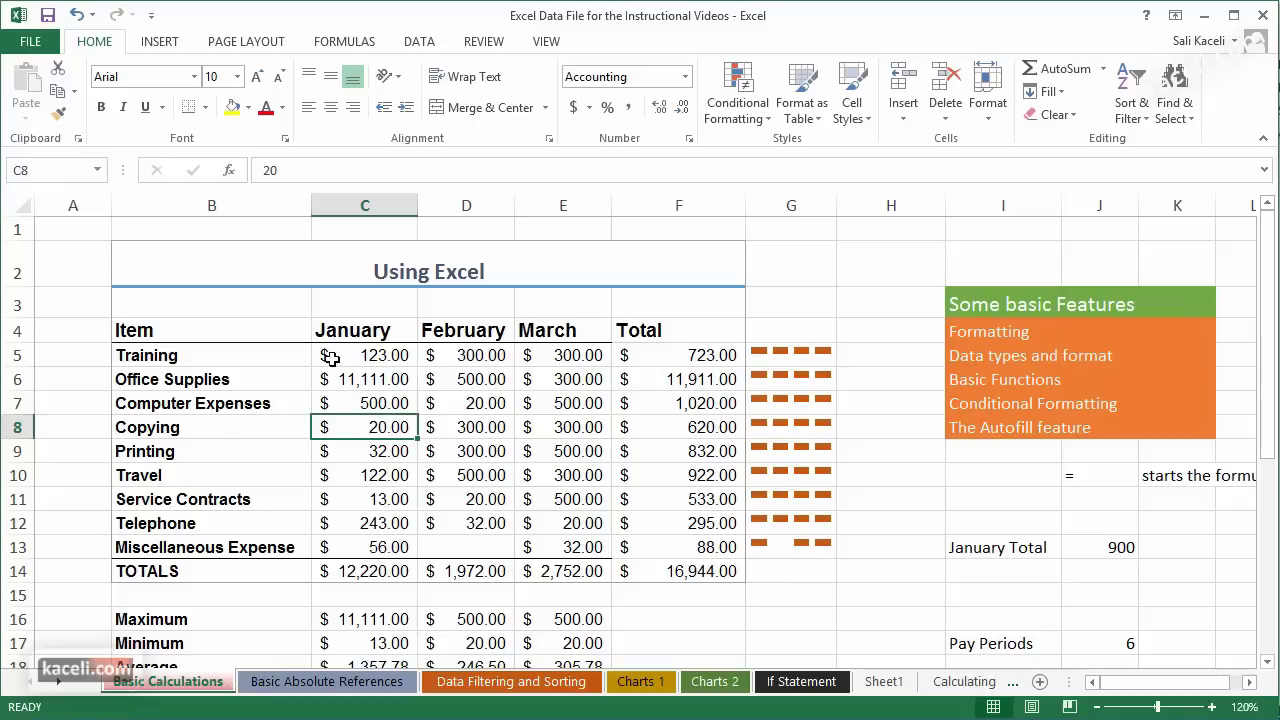
drag(330, 355, 572, 547)
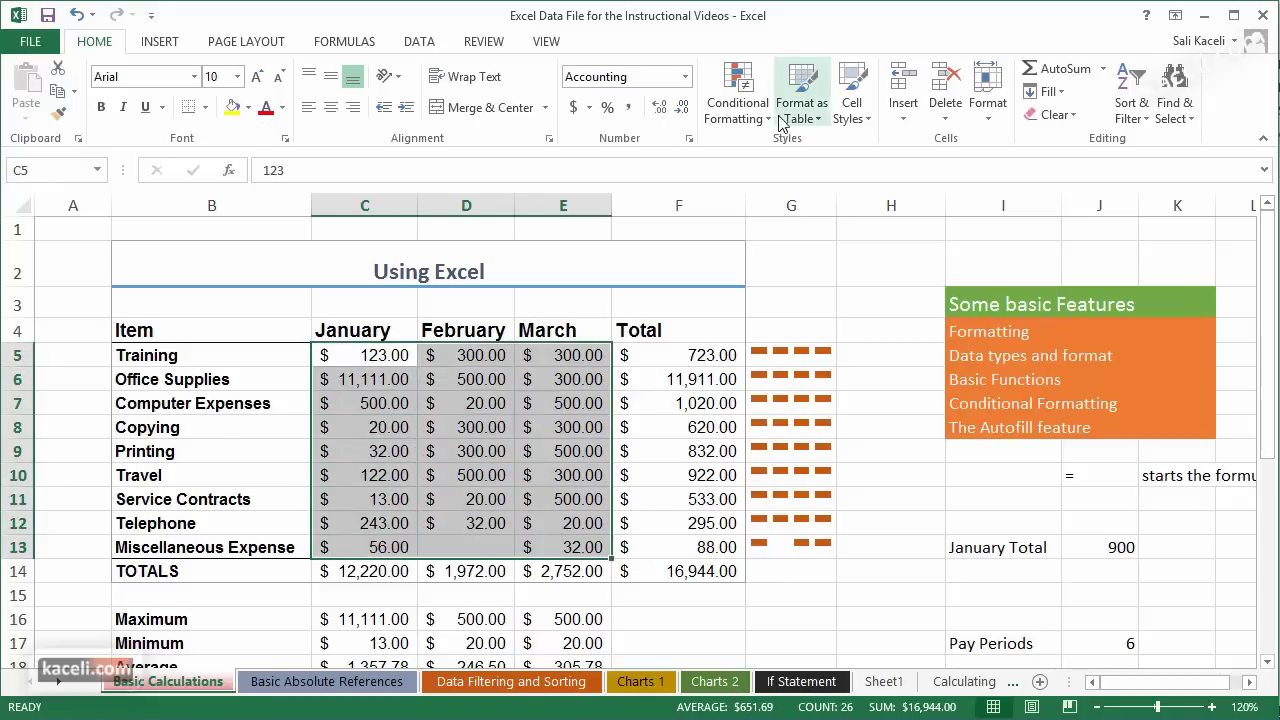
click(750, 112)
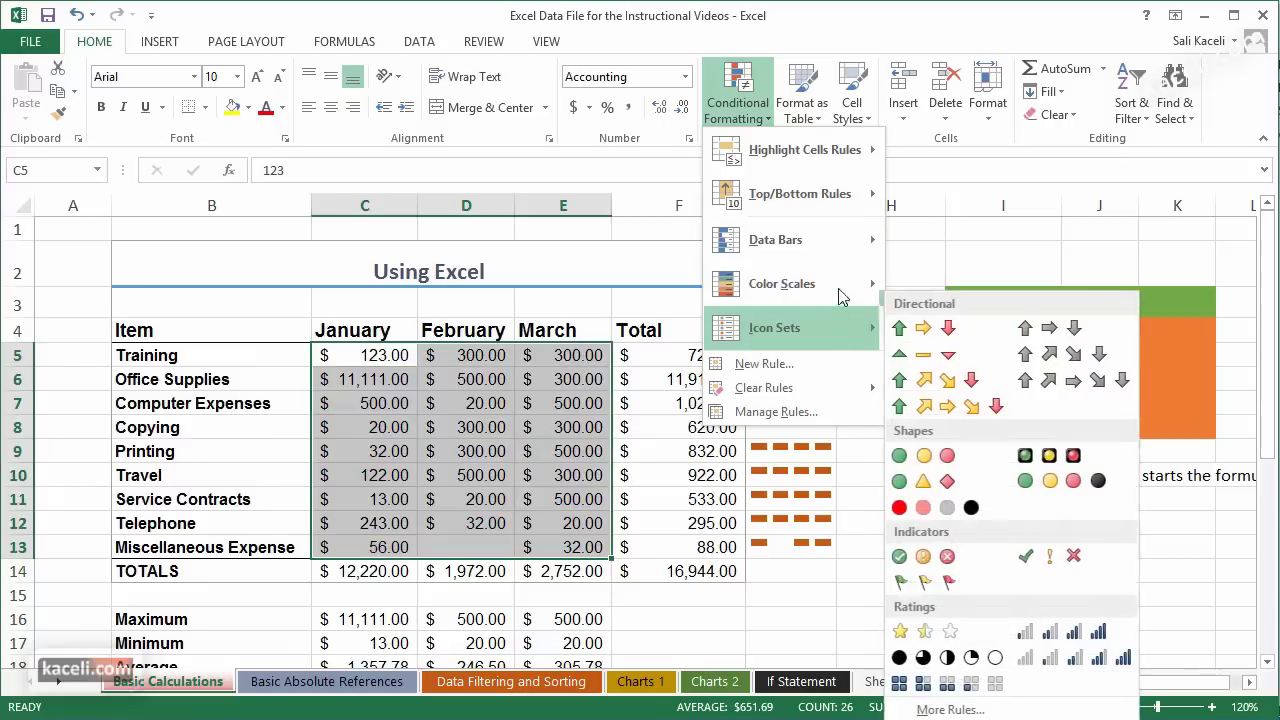
mouse_move(825, 240)
click(905, 325)
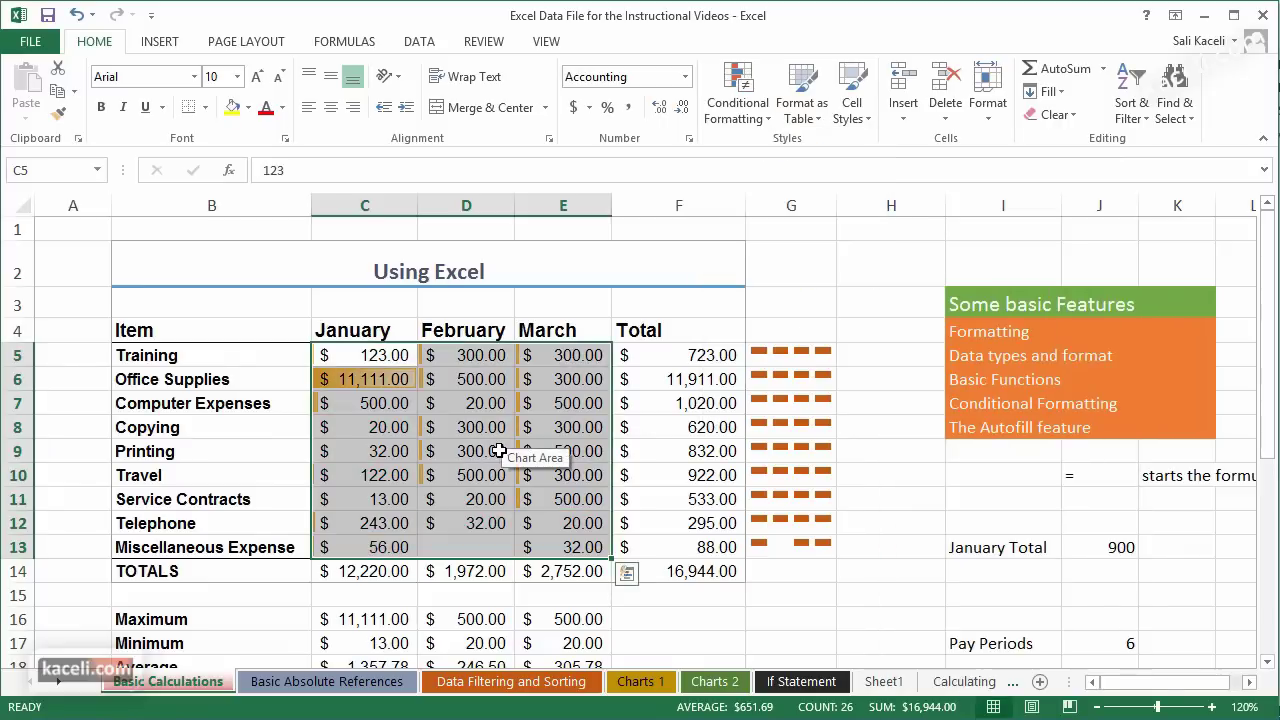
click(345, 383)
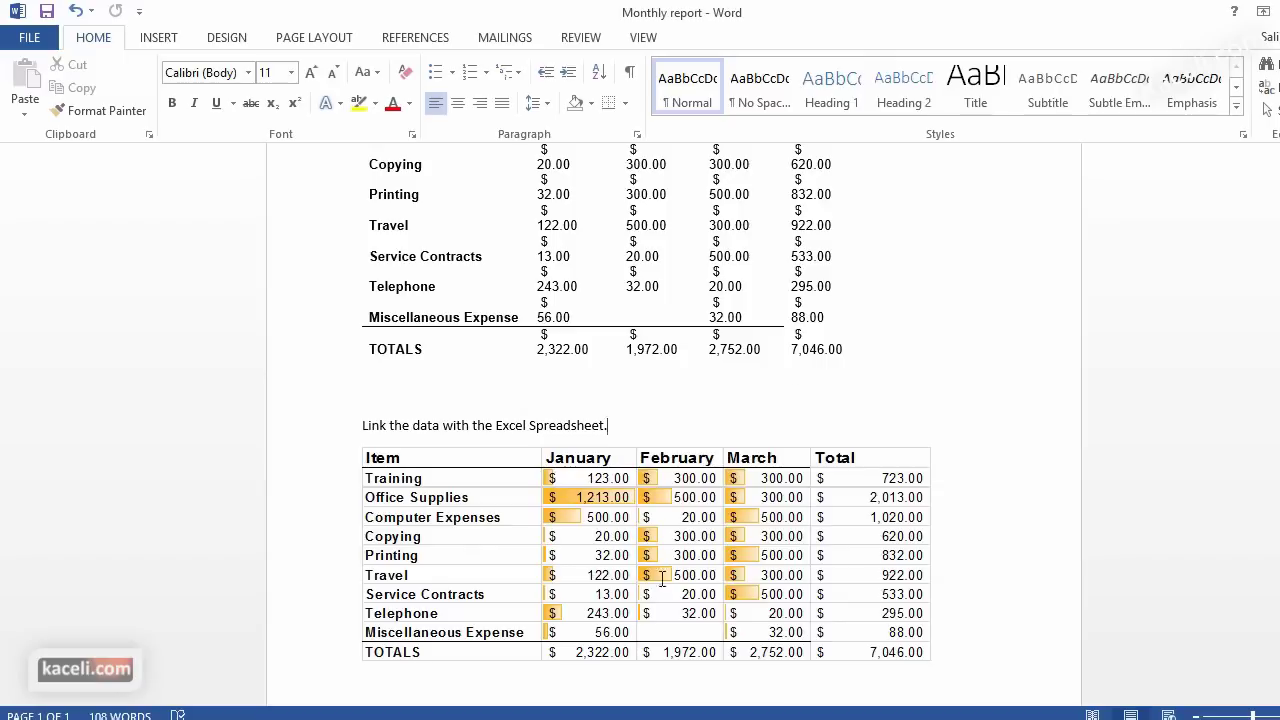
click(1262, 11)
- Save the report on closing, then reopen Monthly report with updated links and view the linked table
click(597, 414)
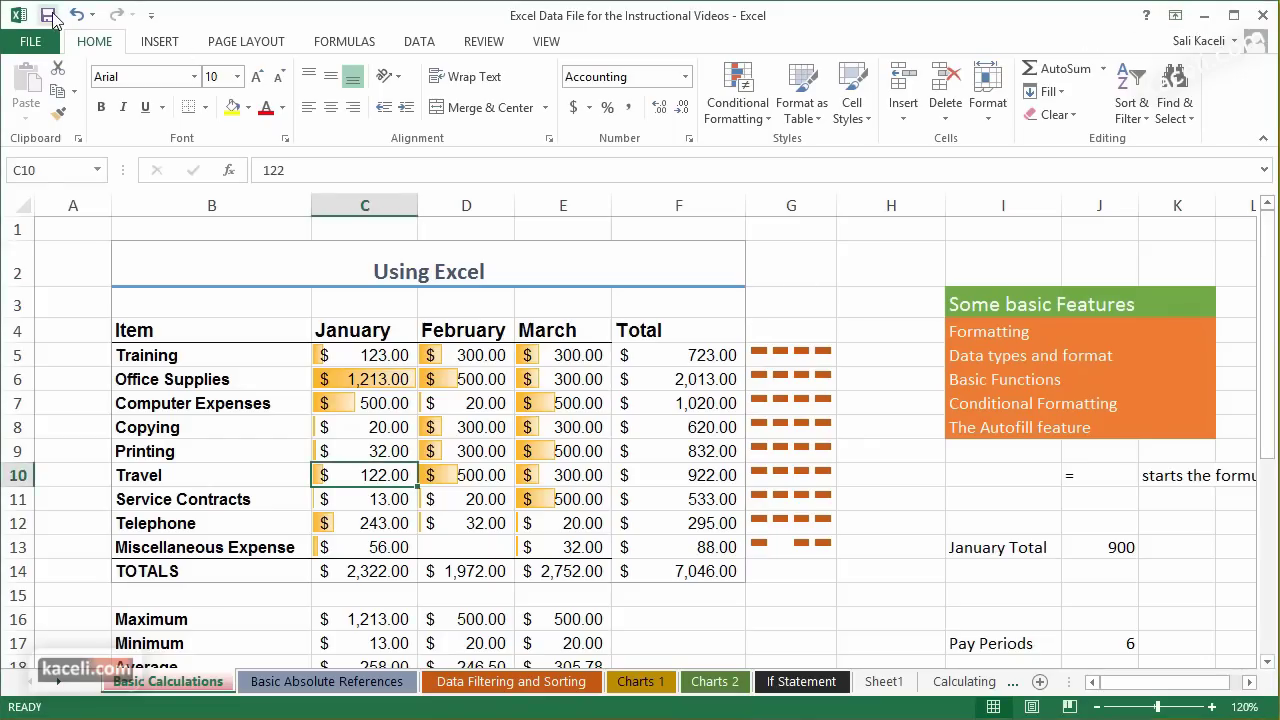
click(1204, 15)
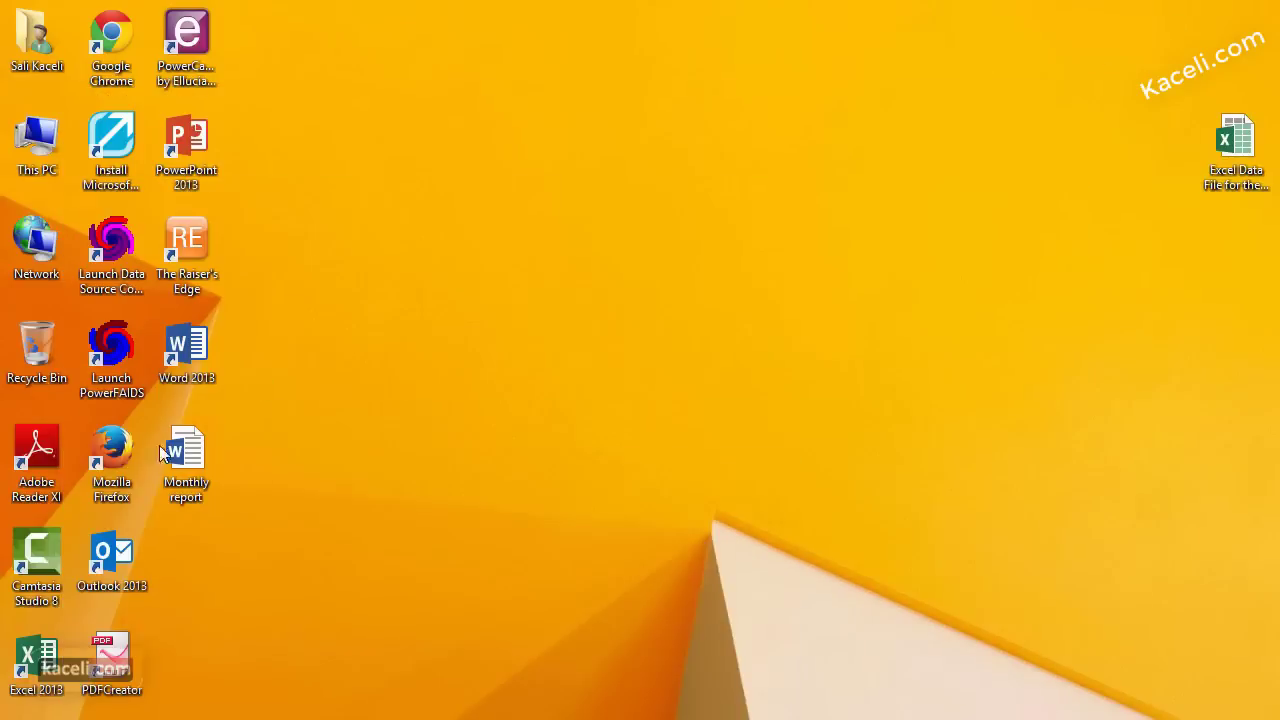
double_click(180, 487)
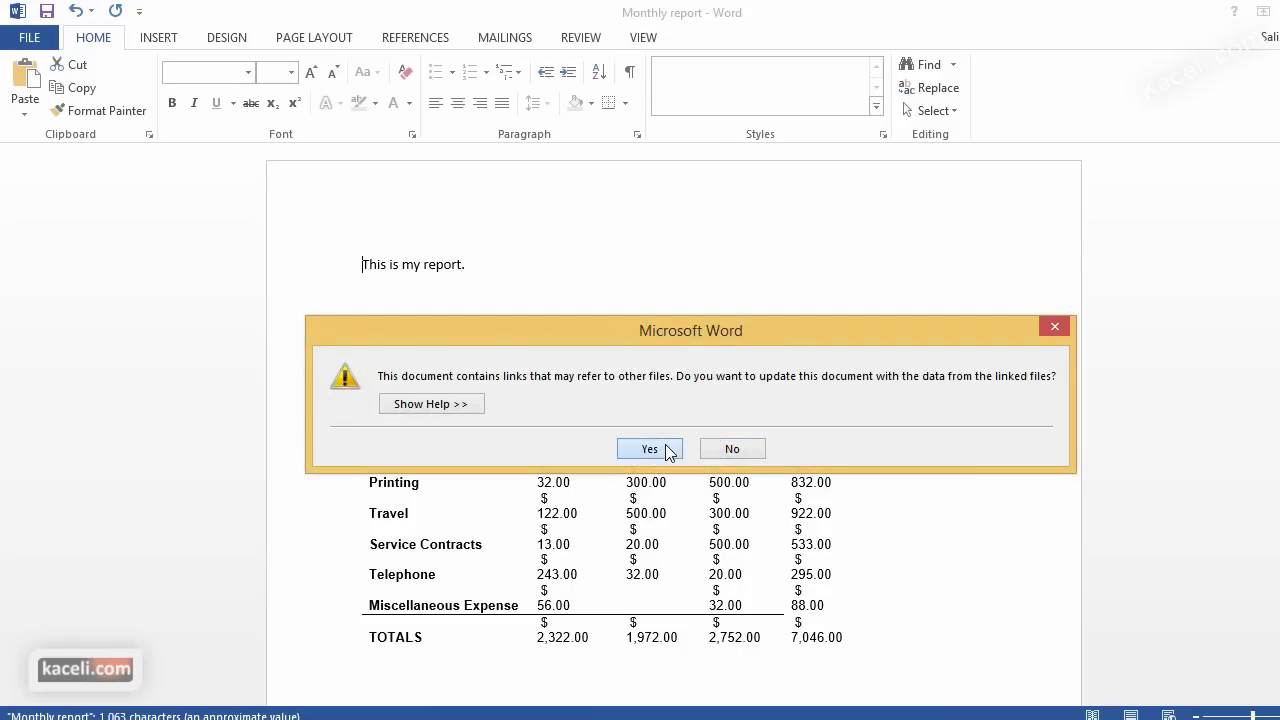
click(650, 449)
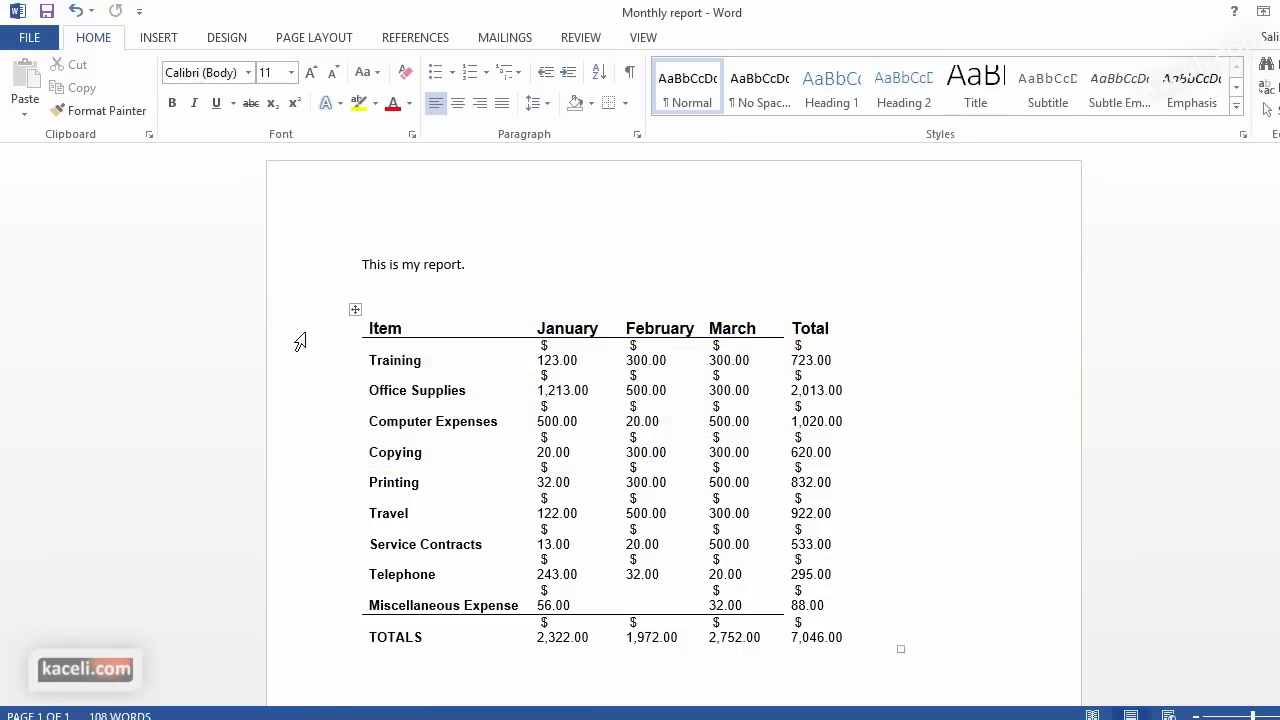
scroll(489, 457, down, 5)
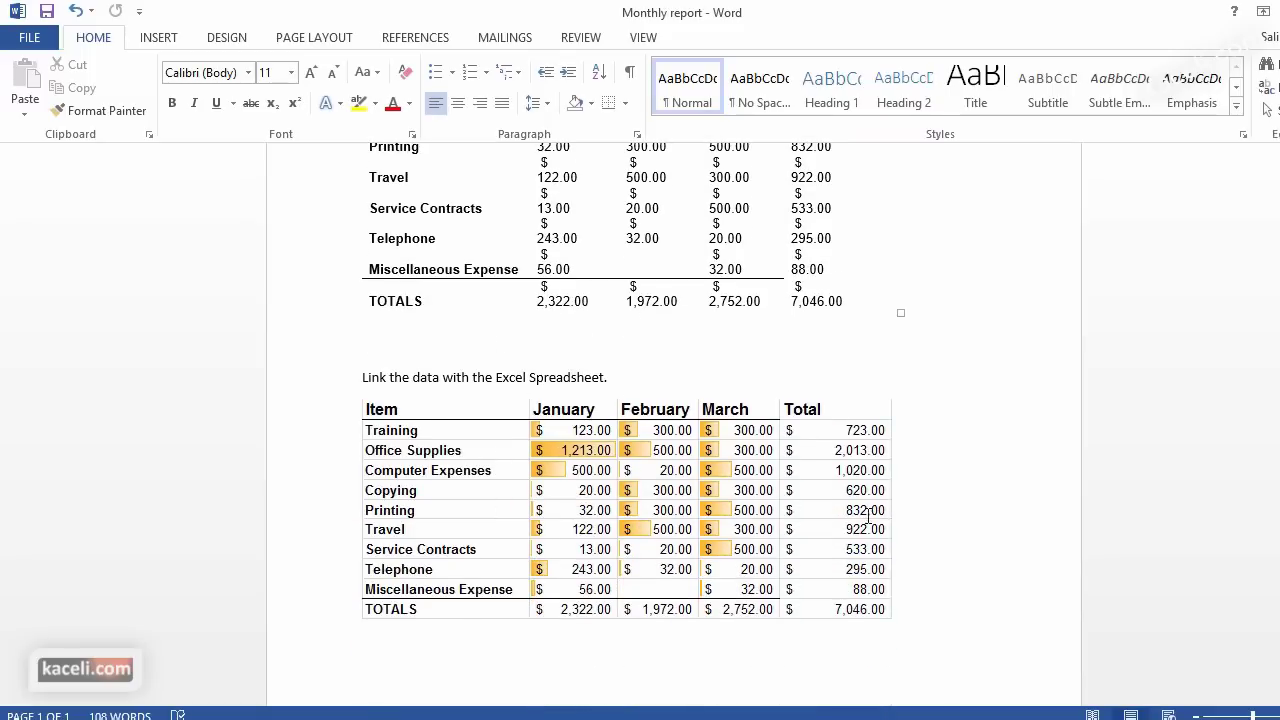
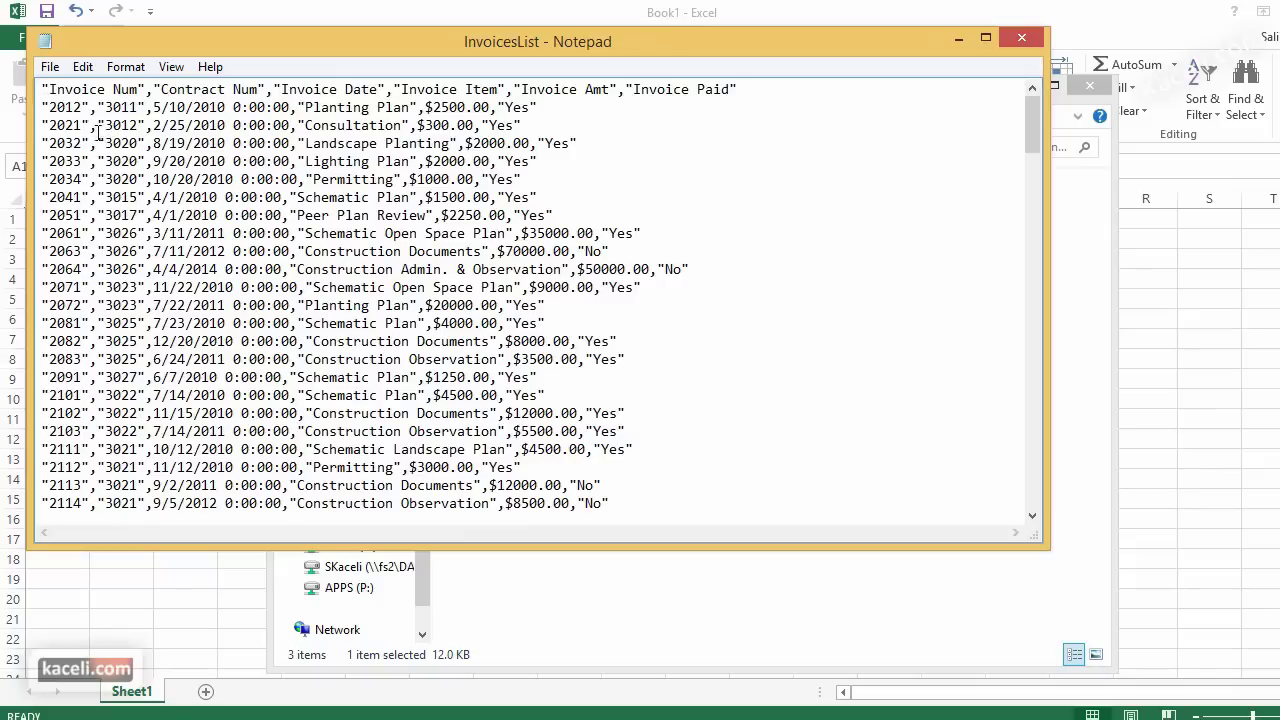
- Inspect the quoted, comma-separated fields in the InvoicesList text, then close Notepad
click(90, 125)
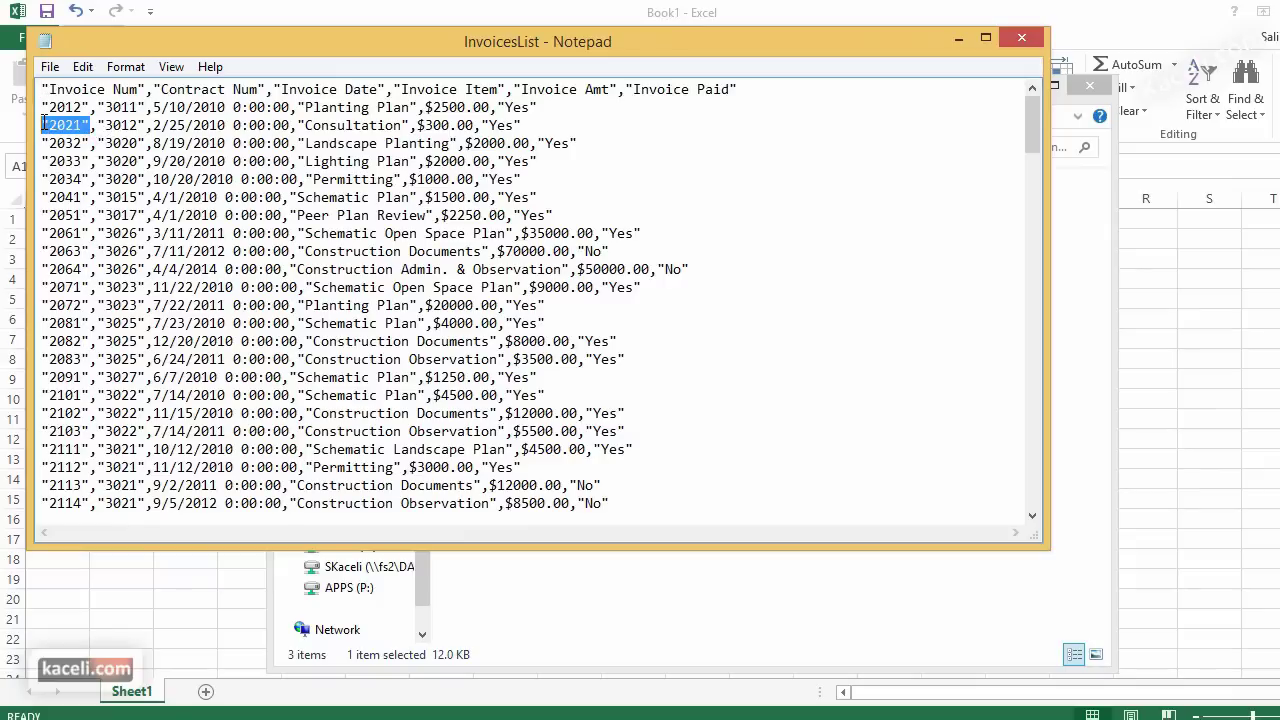
drag(145, 125, 153, 125)
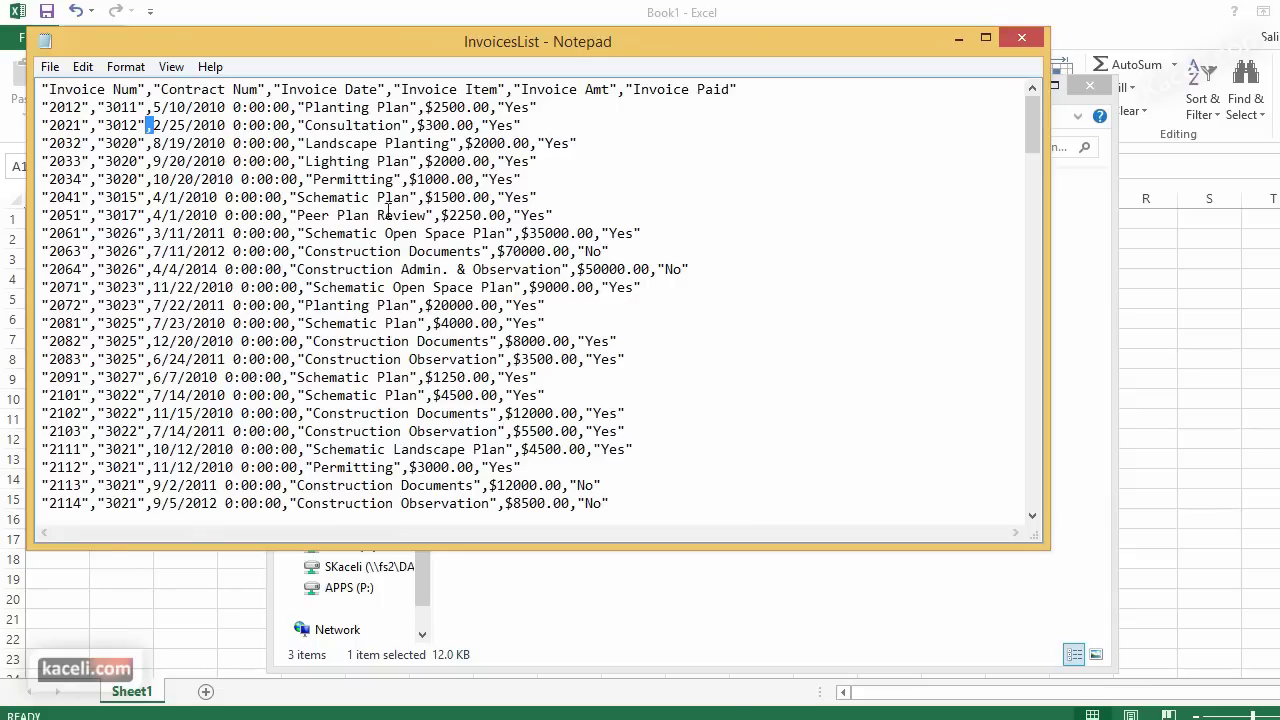
click(1018, 37)
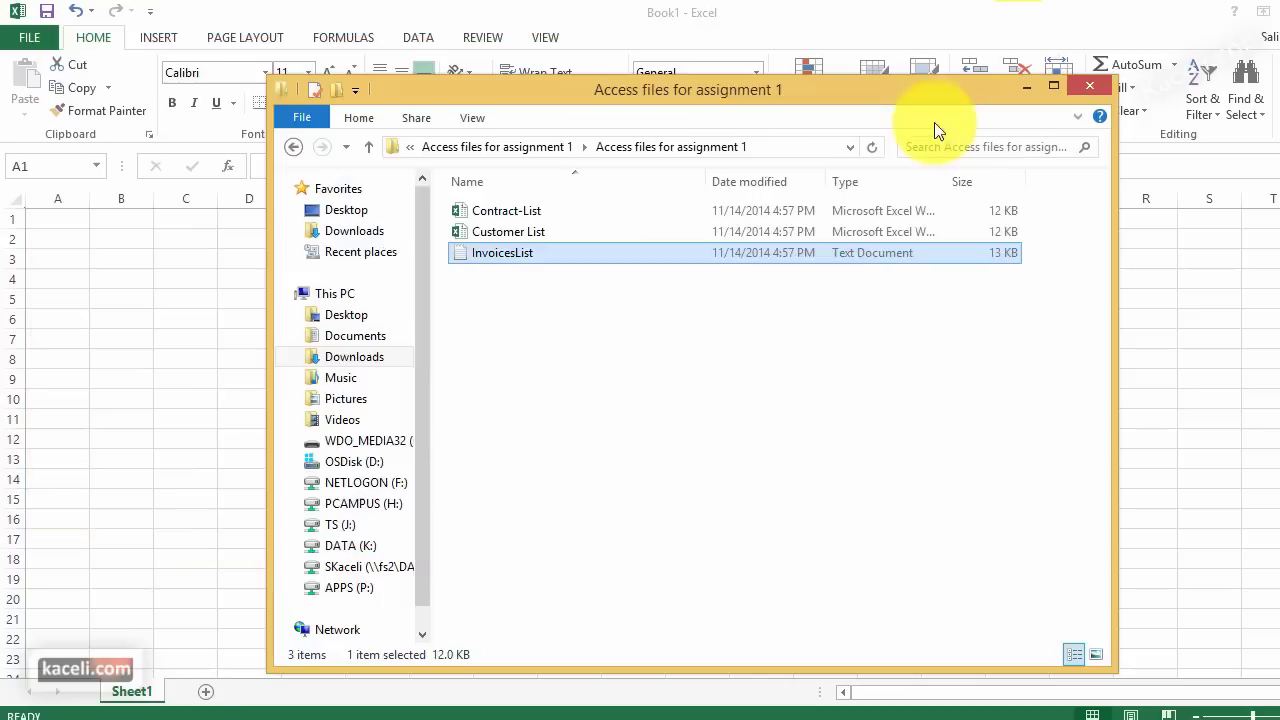
- Close the file folder window and return to Excel's Open page
click(795, 146)
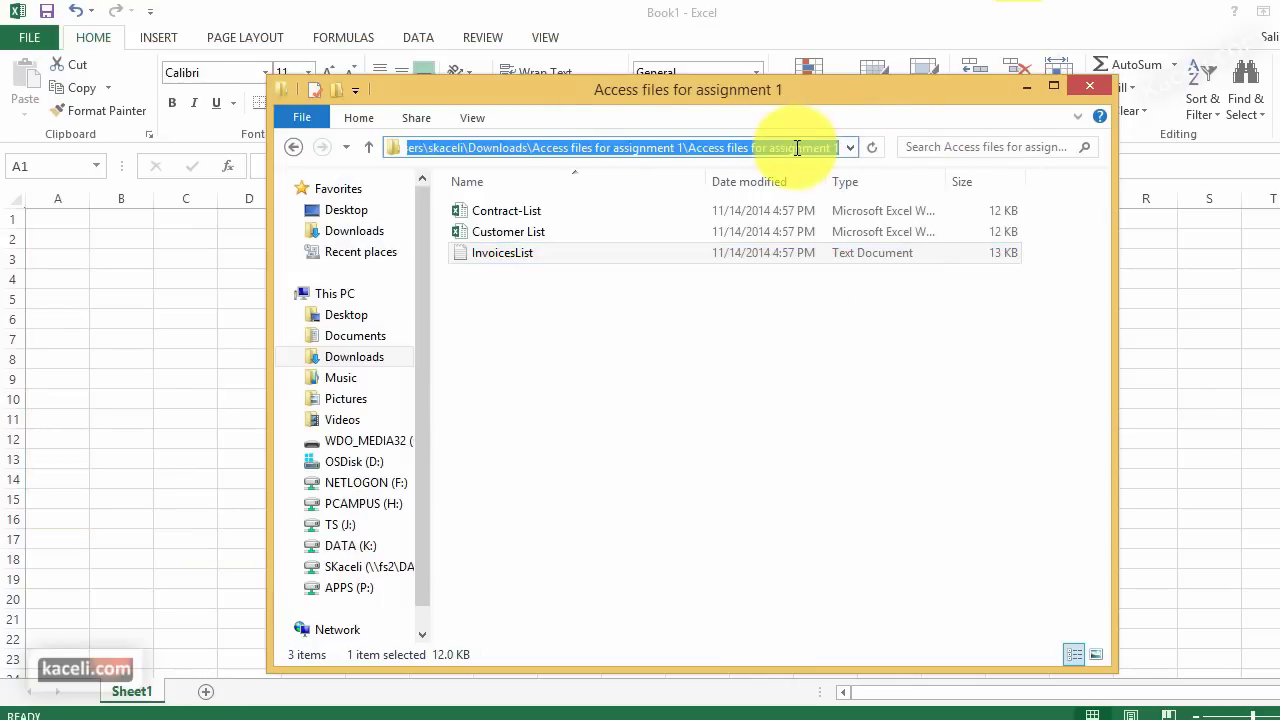
key(alt+F4)
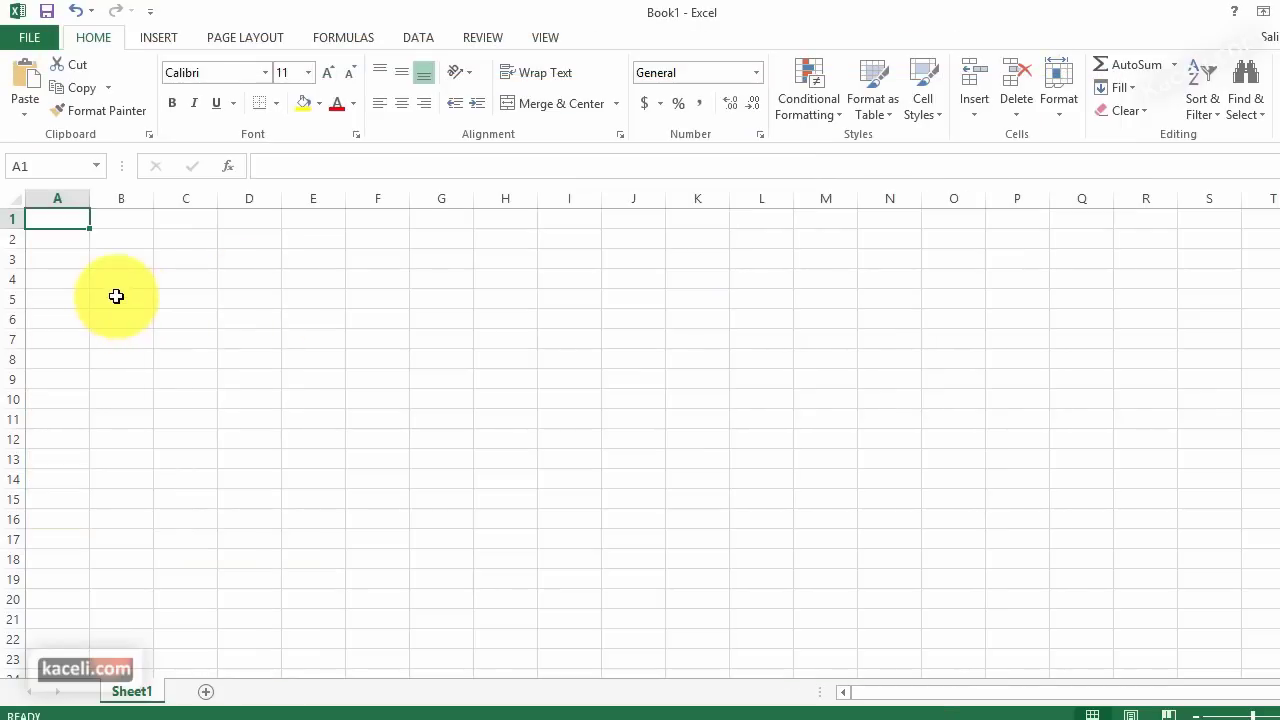
click(39, 39)
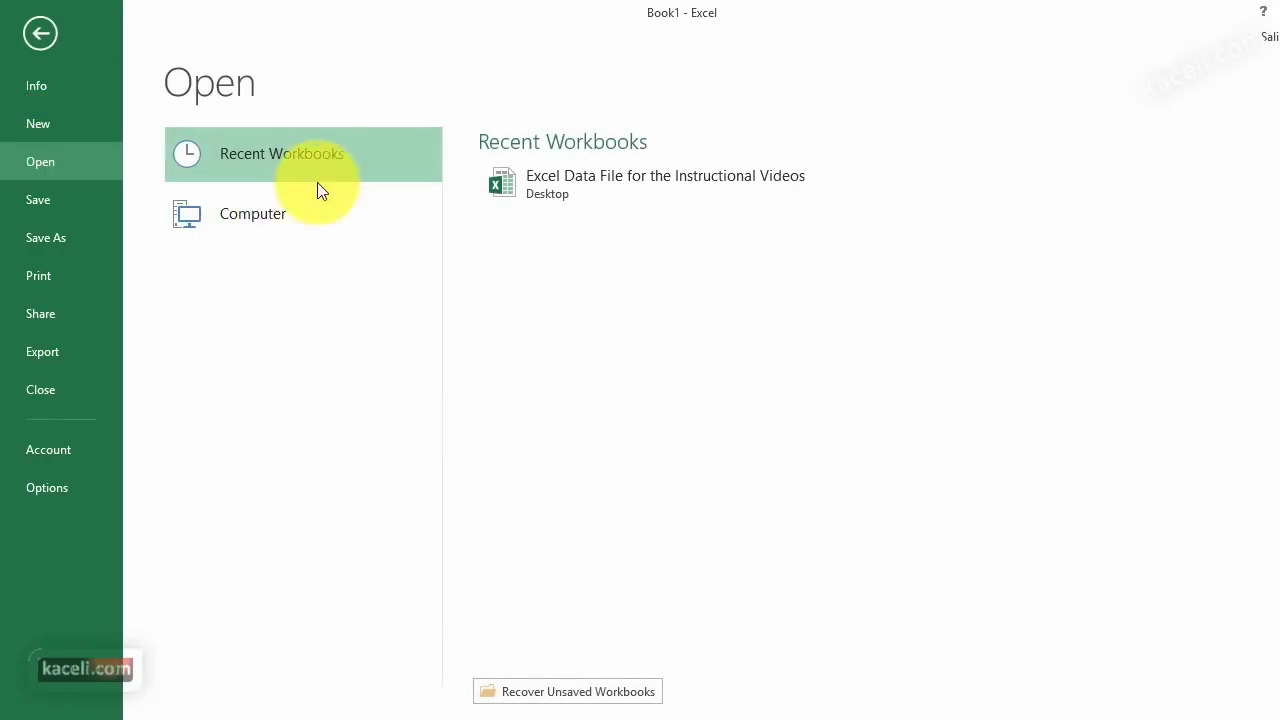
- Open InvoicesList.txt from Downloads > Access files for assignment 1, with All Files shown, to start importing it
click(215, 217)
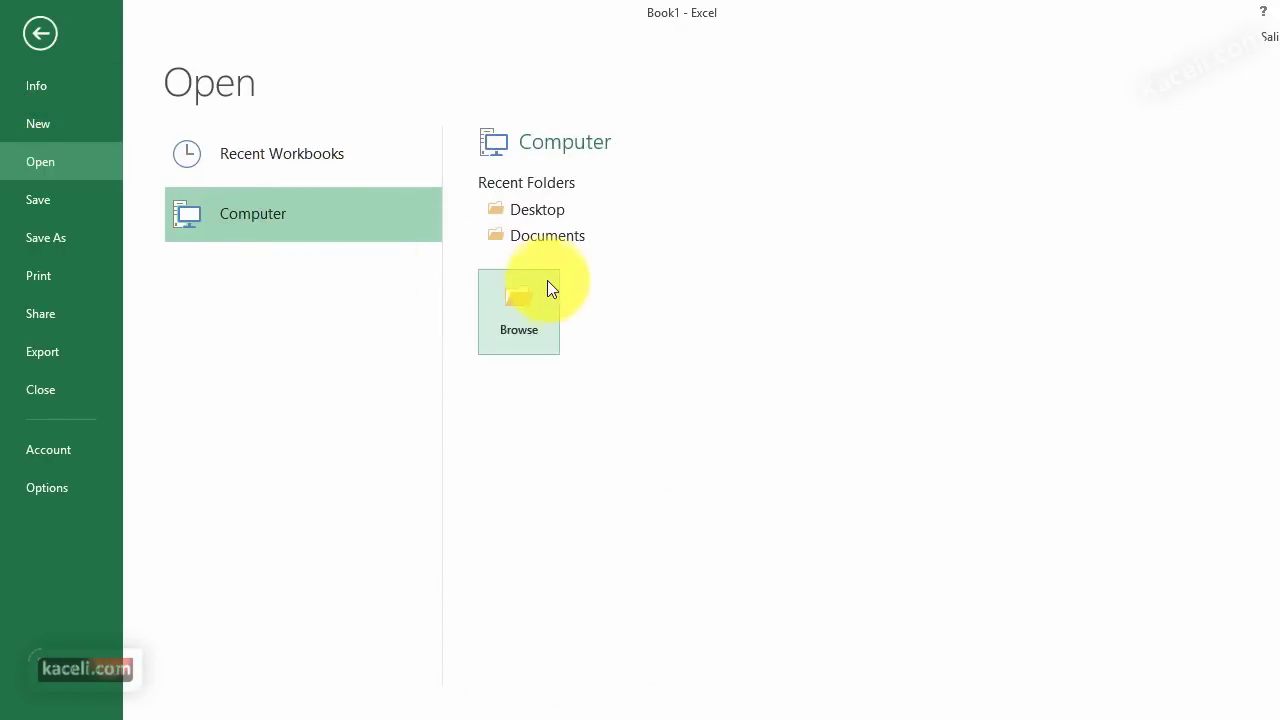
click(528, 322)
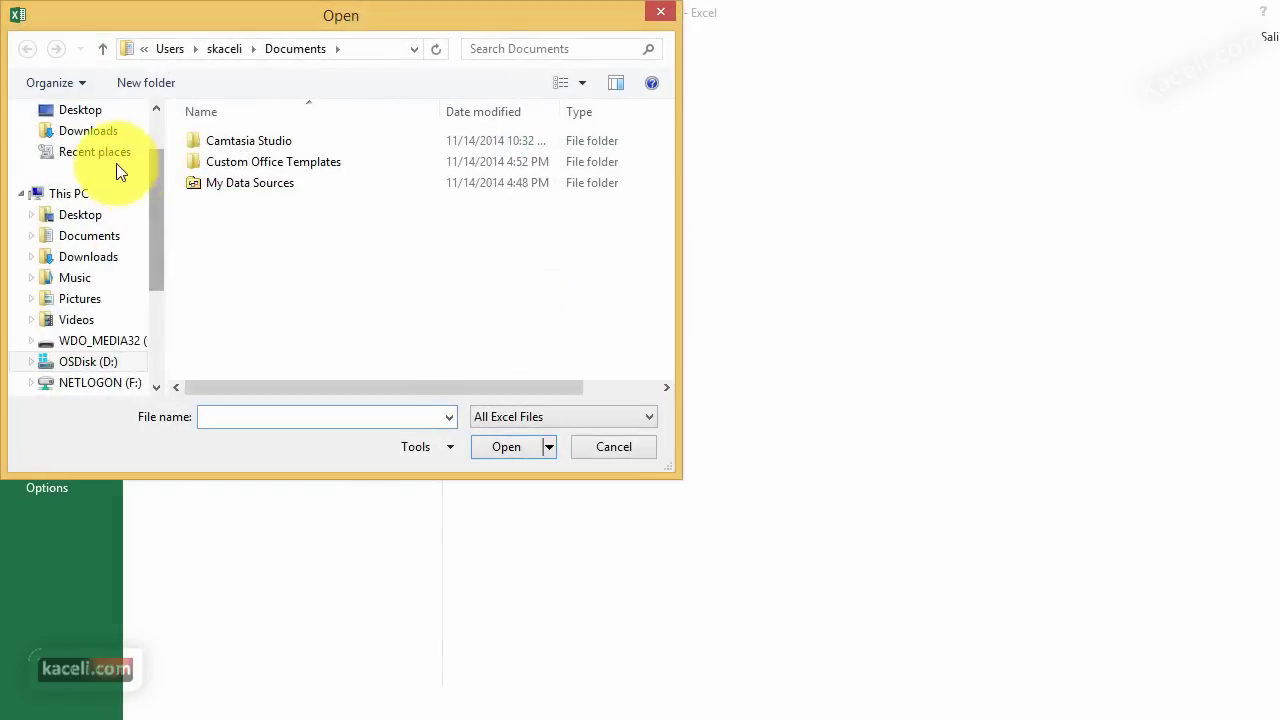
click(97, 145)
double_click(267, 146)
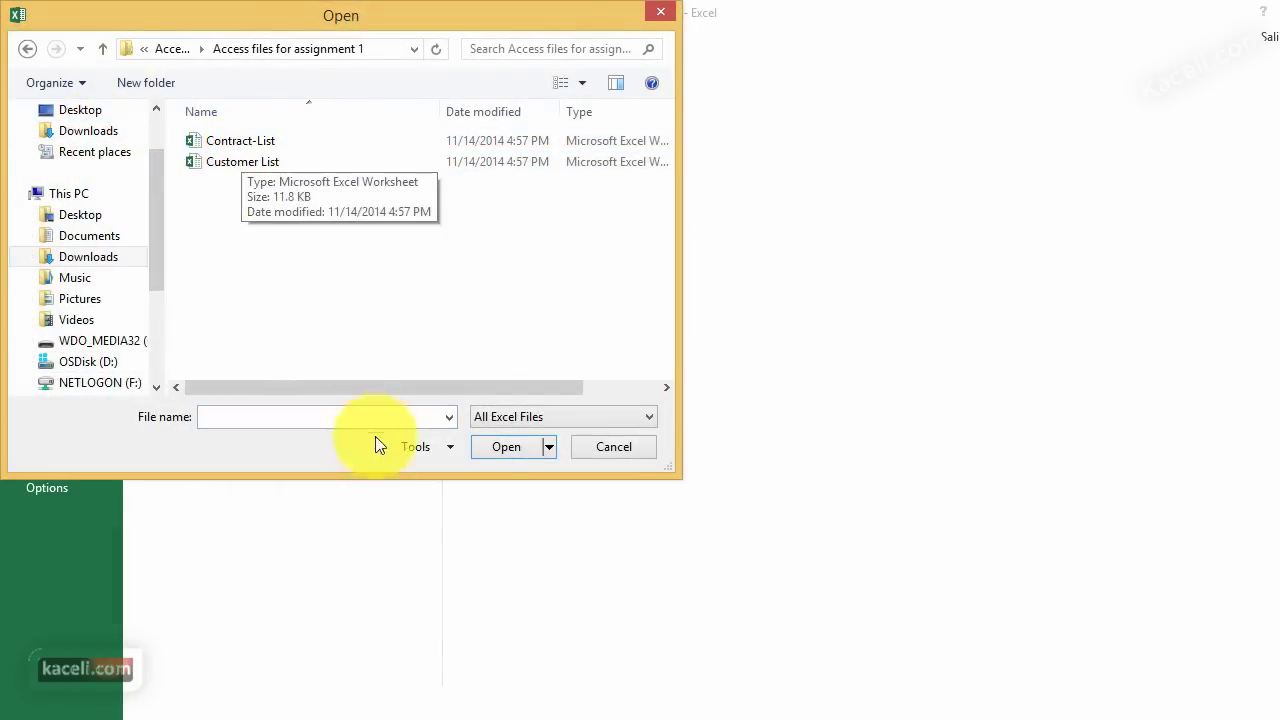
click(555, 418)
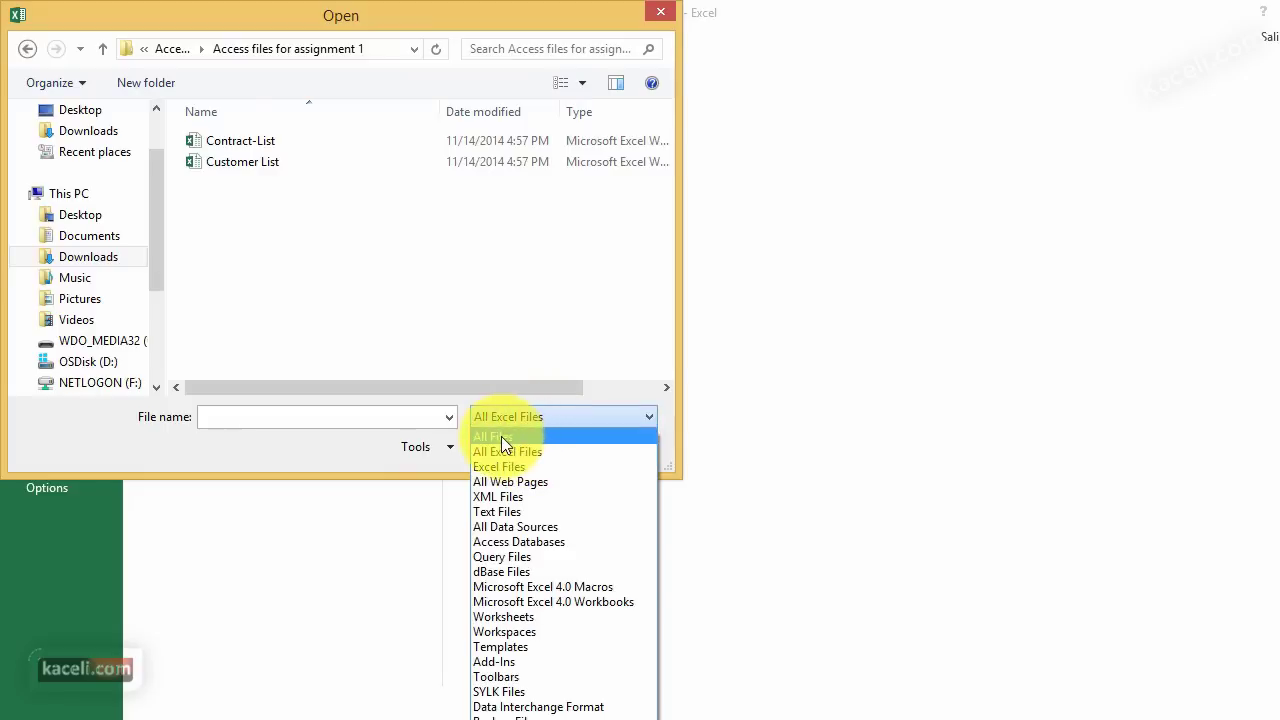
click(501, 436)
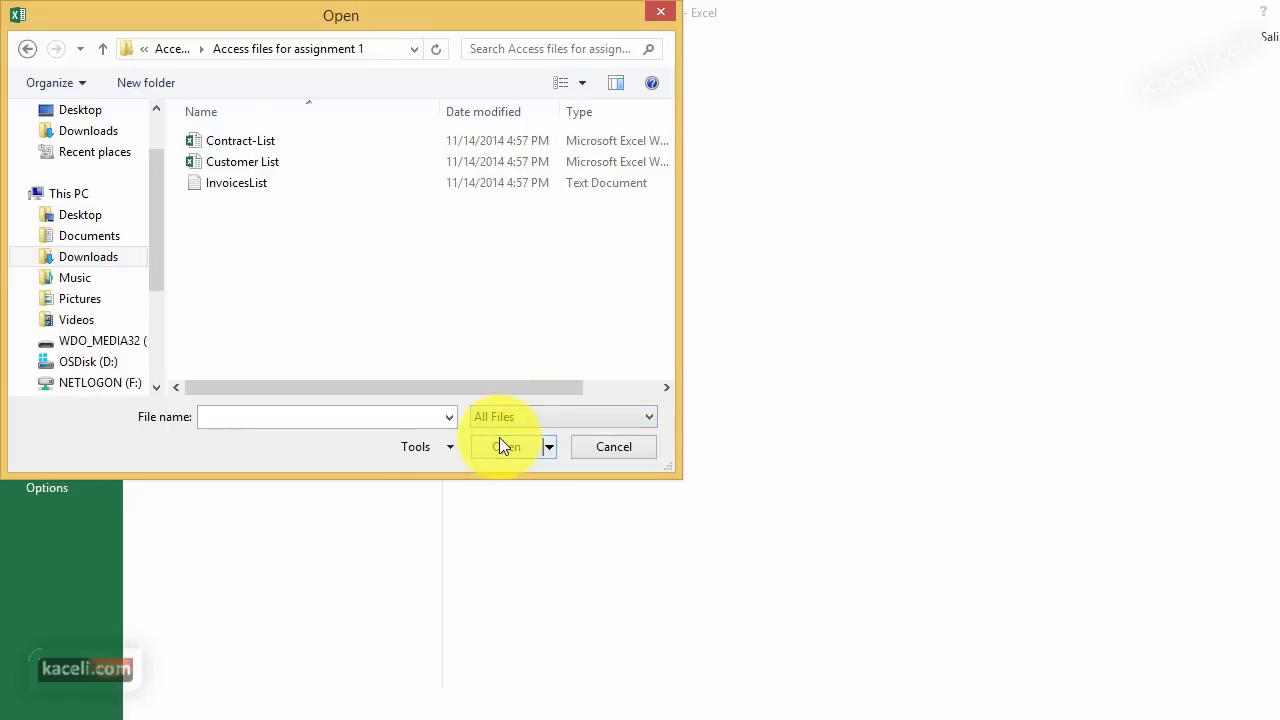
click(224, 195)
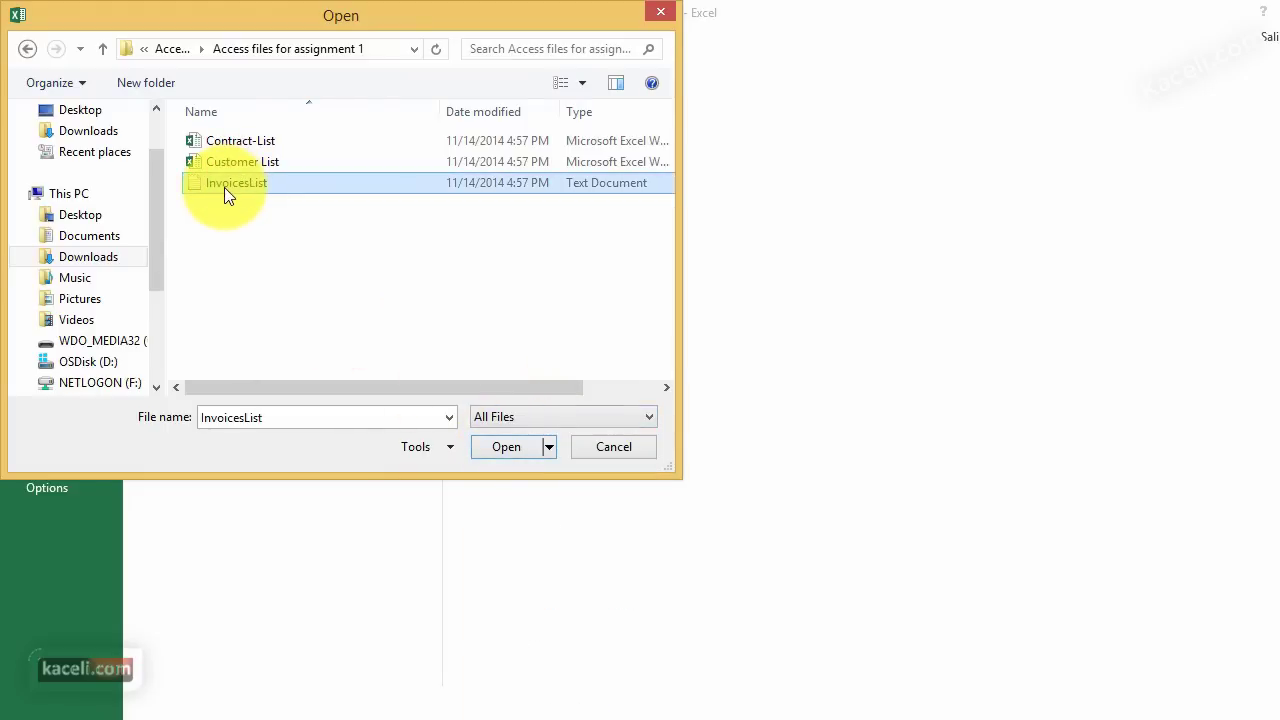
double_click(224, 187)
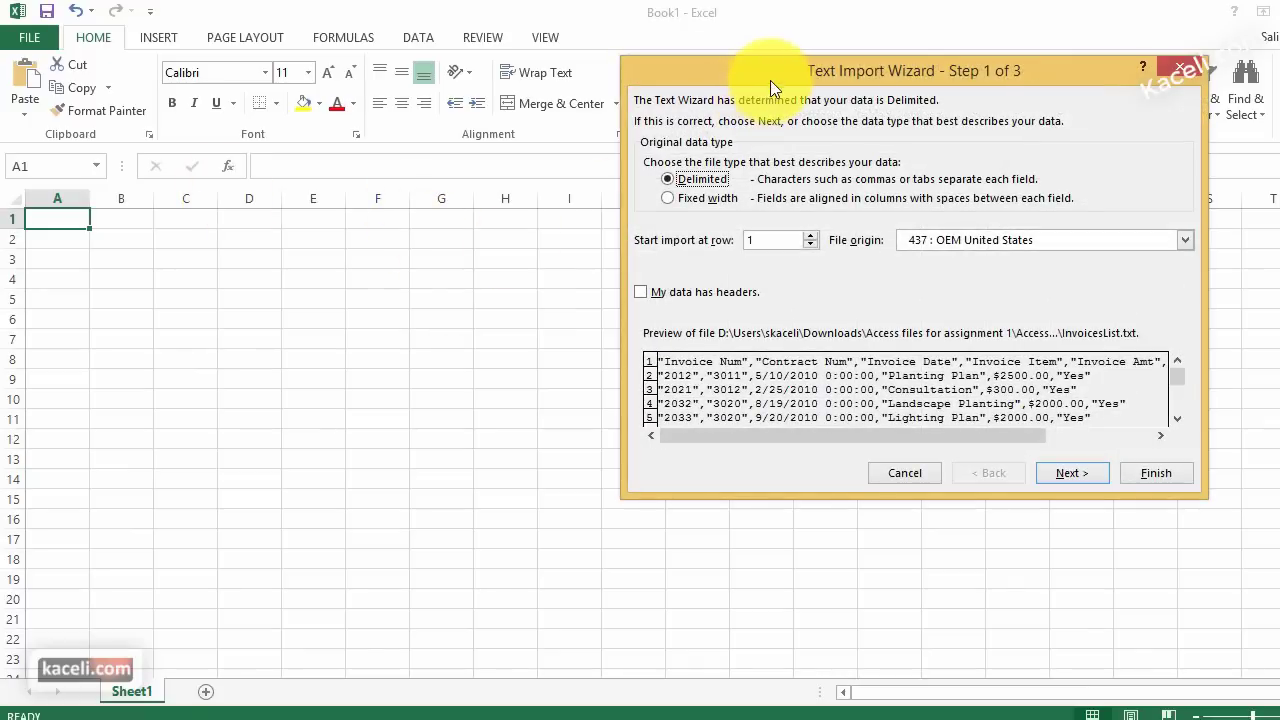
- In Text Import Wizard step 1, tick 'My data has headers' and move to step 2
drag(770, 80, 341, 205)
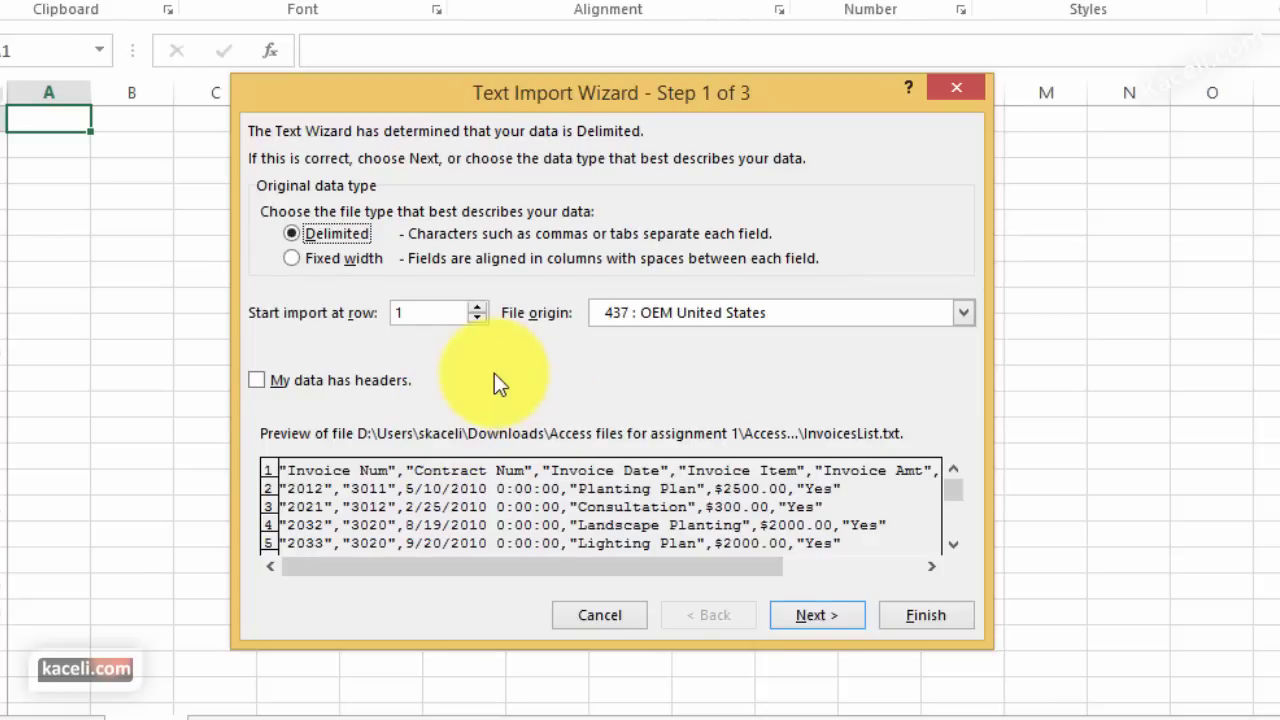
click(259, 379)
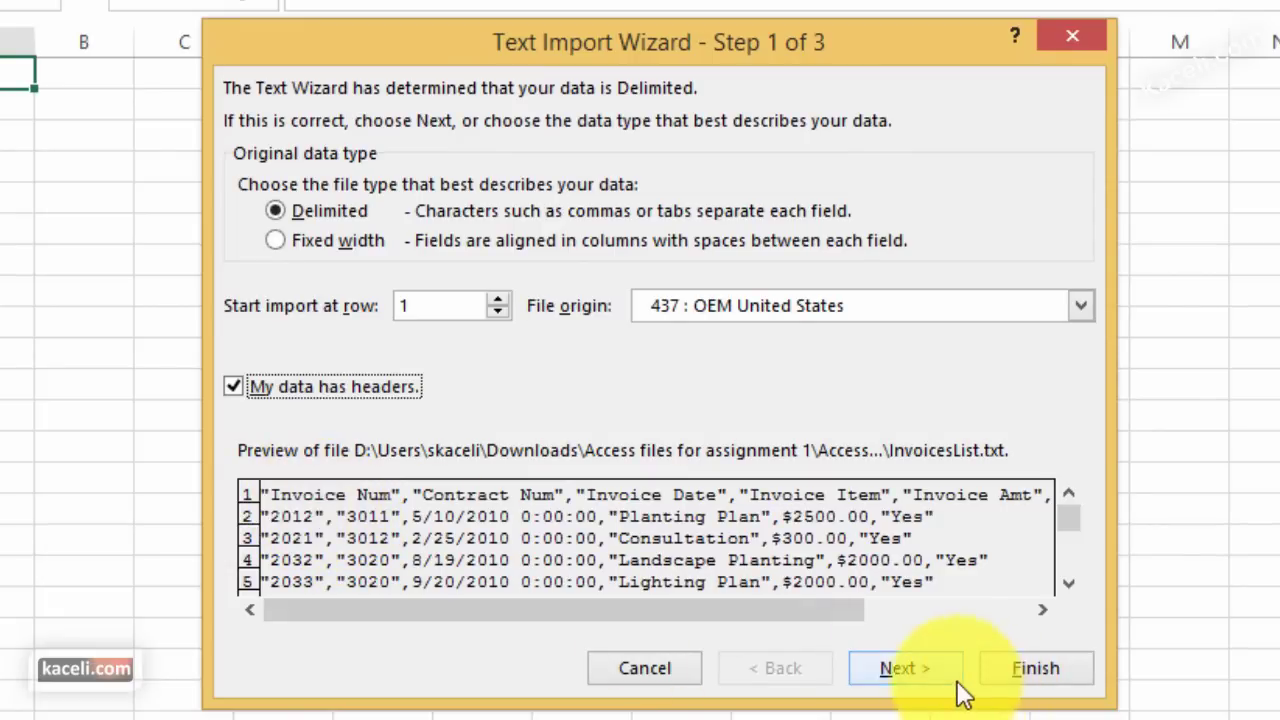
click(924, 673)
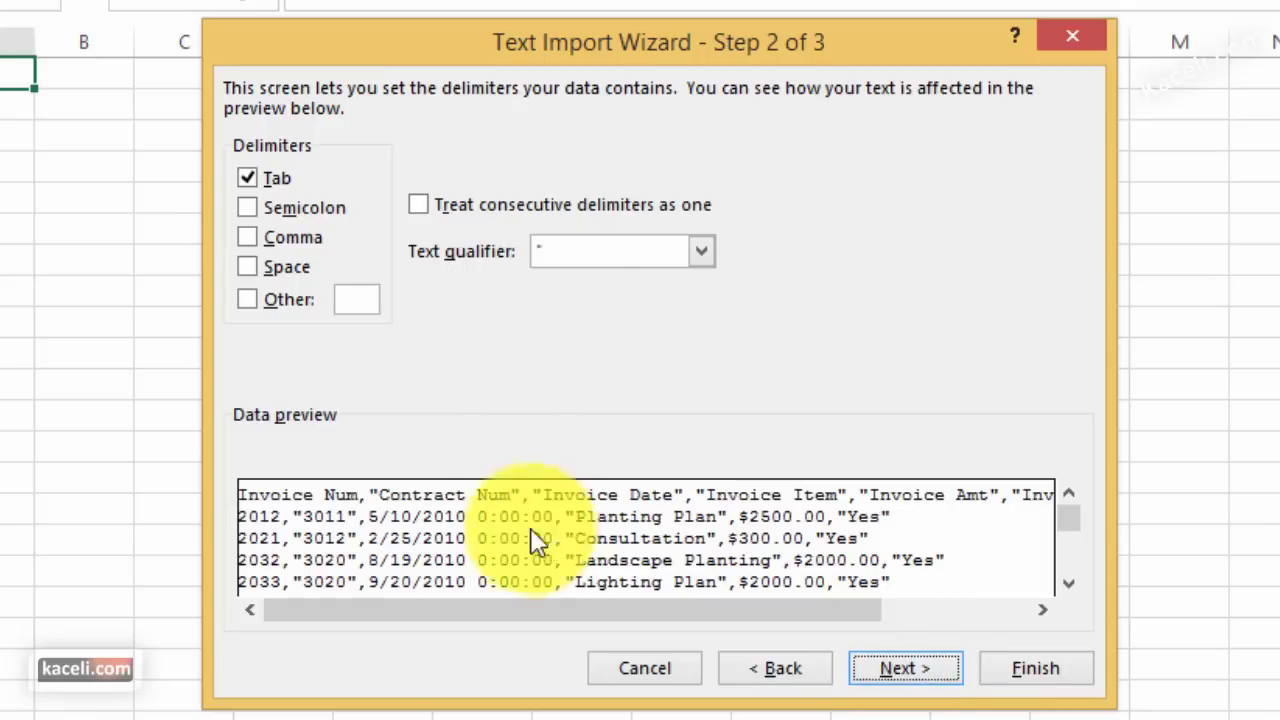
- Use Comma instead of Tab as the delimiter and finish importing the invoice data
click(245, 182)
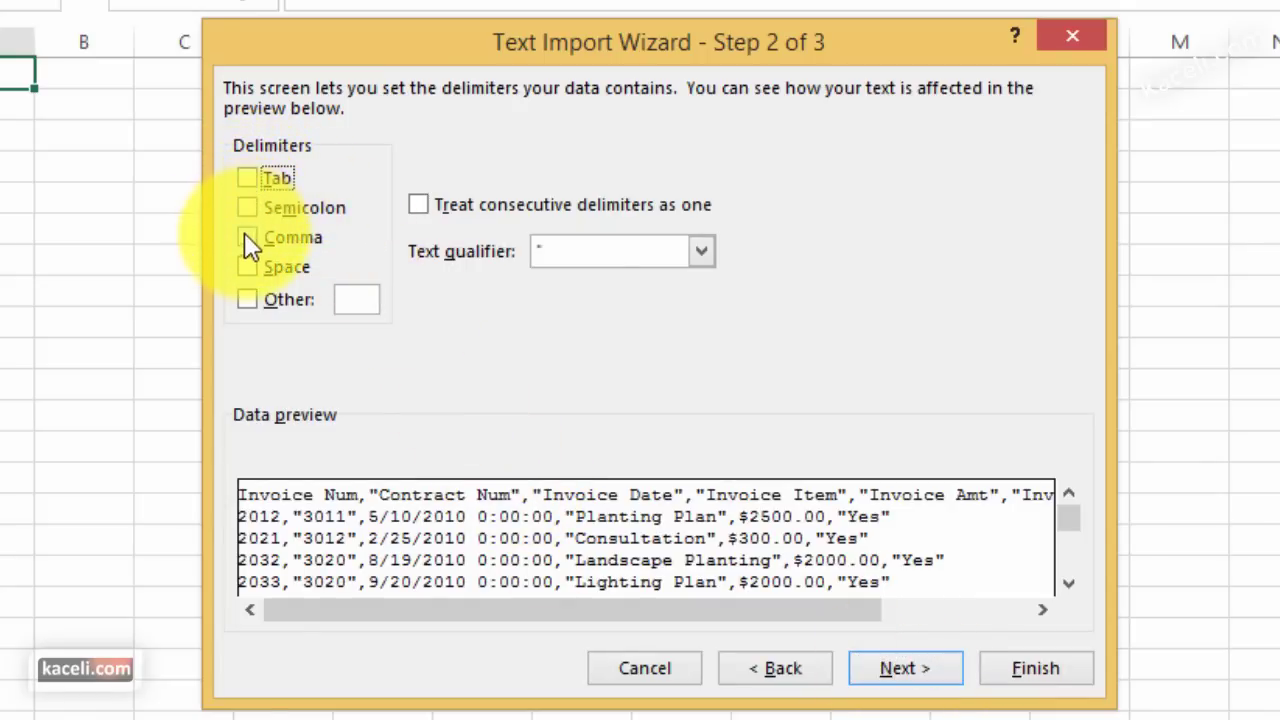
click(246, 238)
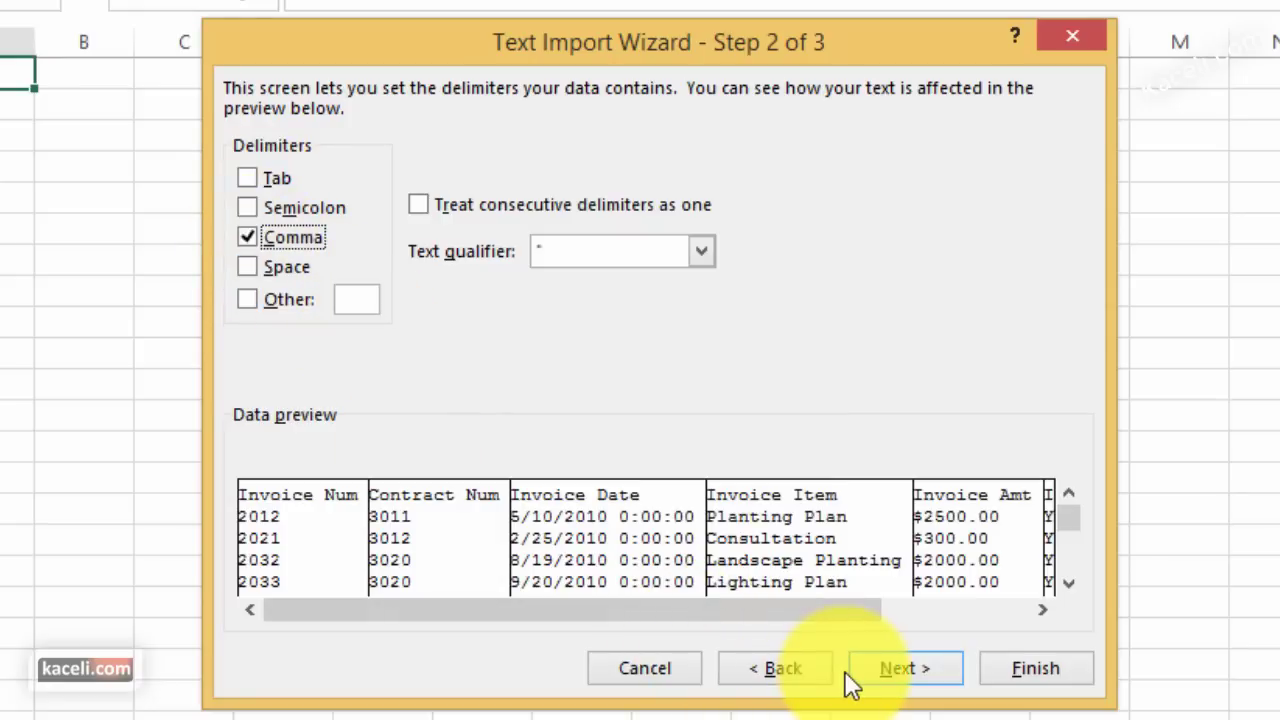
click(908, 670)
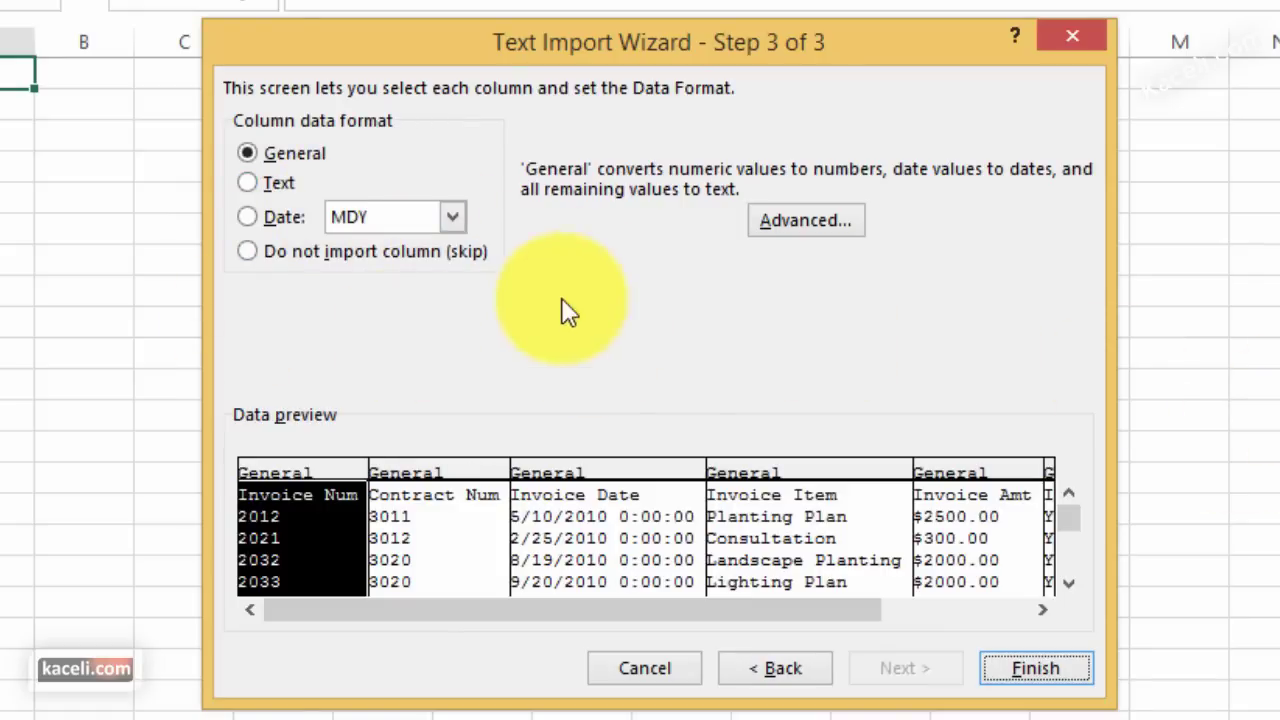
click(989, 669)
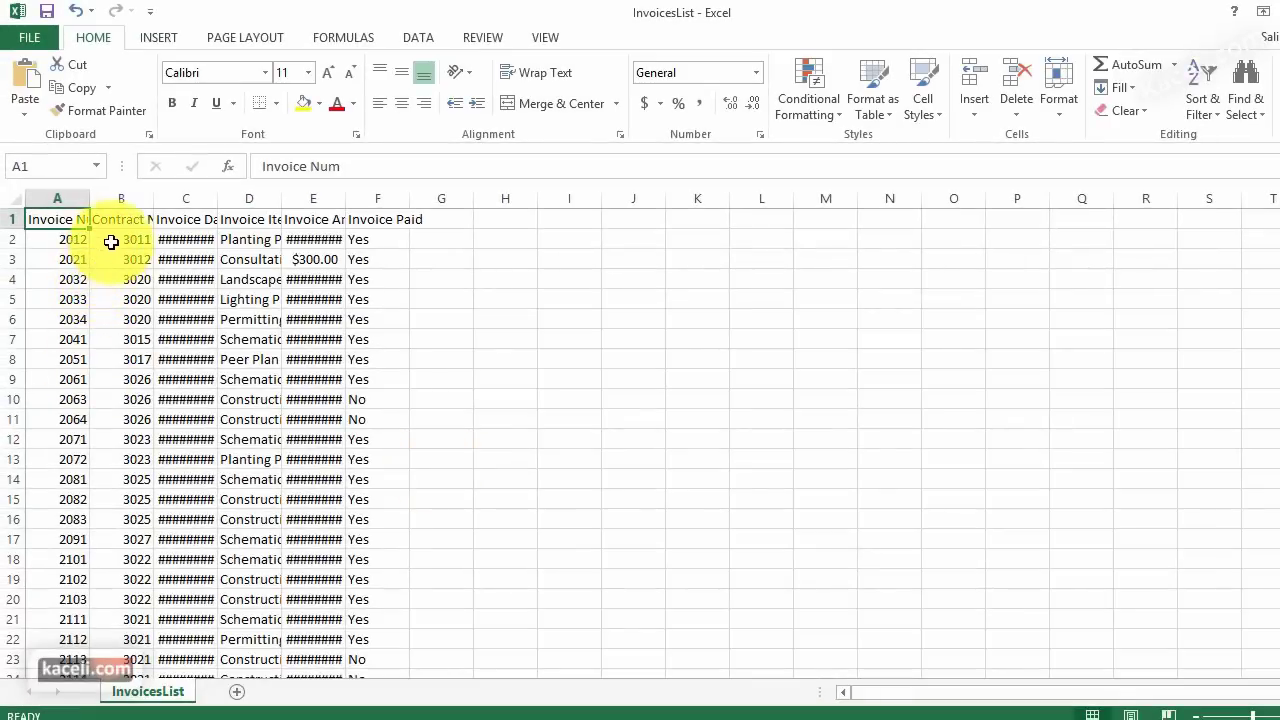
- Drag column B wider, AutoFit columns C, D and E, then scroll through the 173 invoice rows
drag(153, 199, 276, 199)
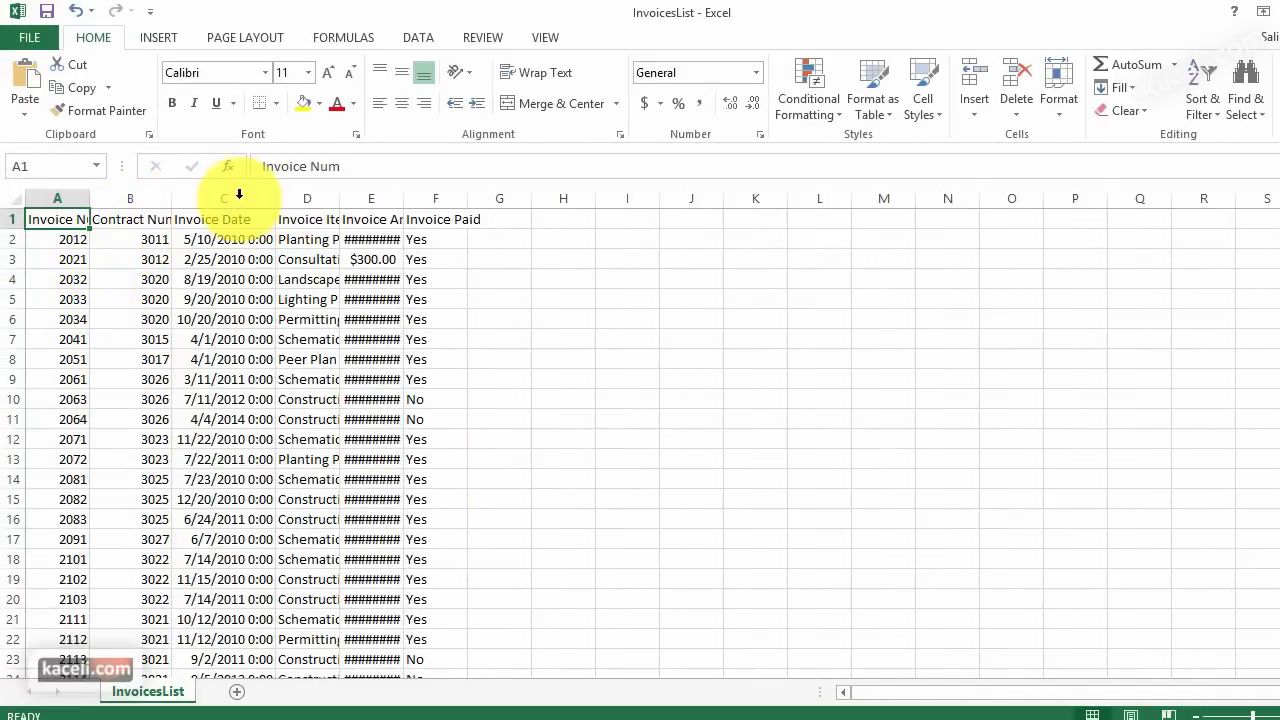
double_click(339, 199)
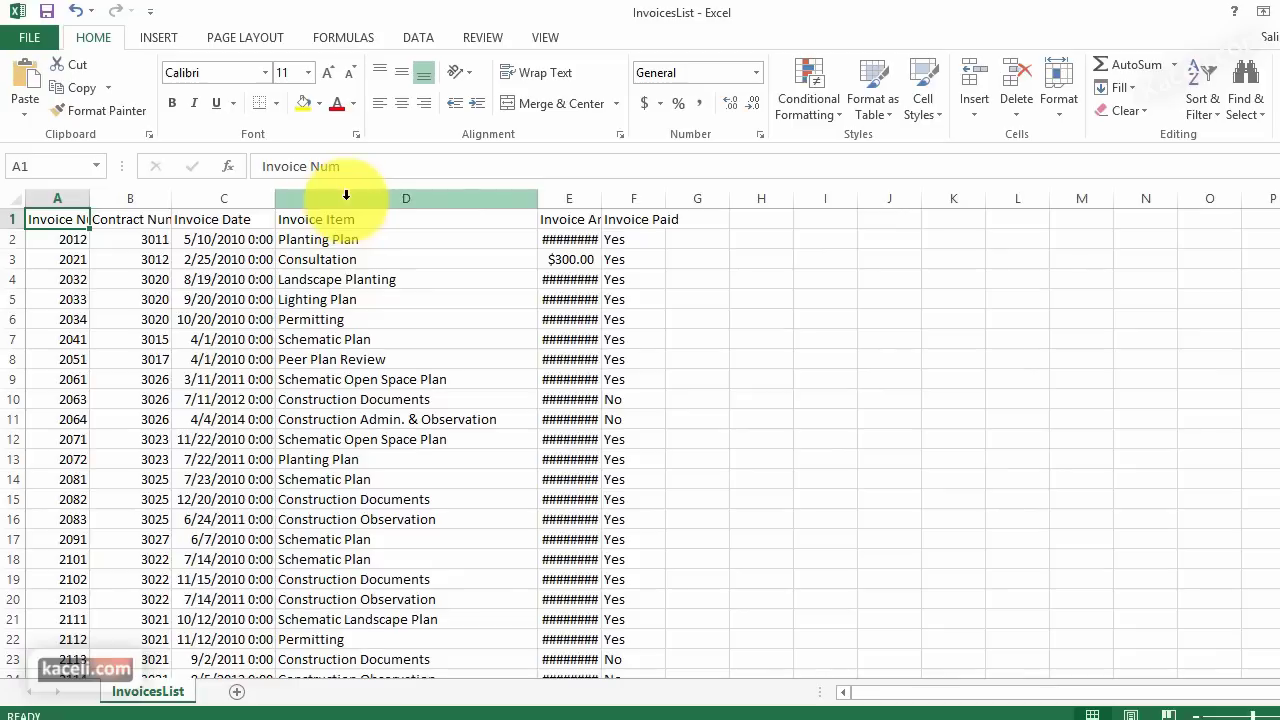
double_click(600, 196)
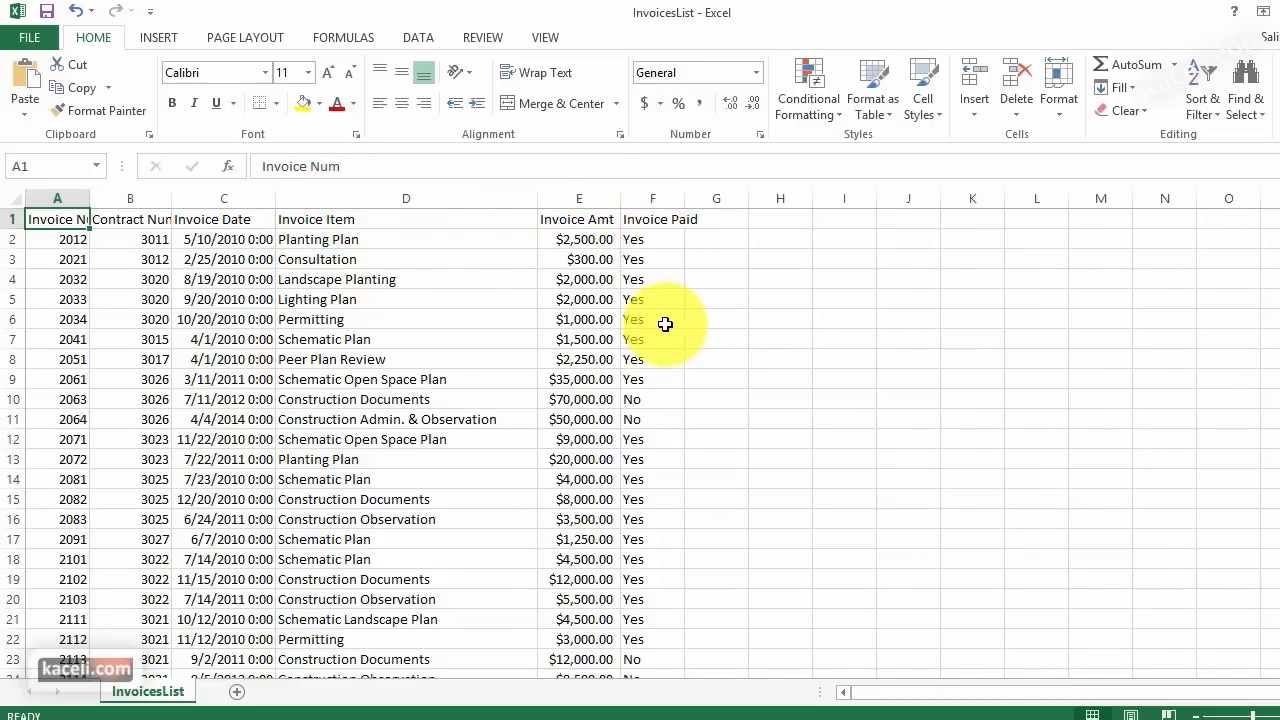
scroll(623, 329, down, 6)
scroll(585, 333, down, 20)
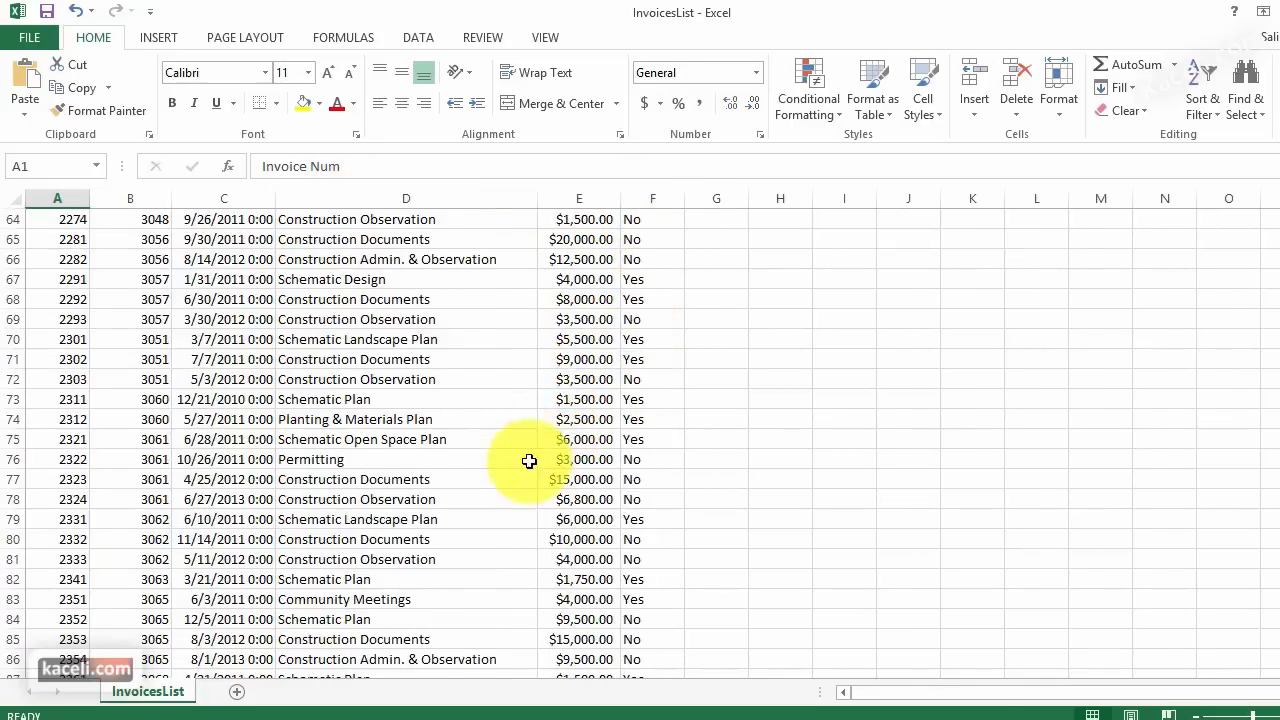
scroll(509, 481, down, 19)
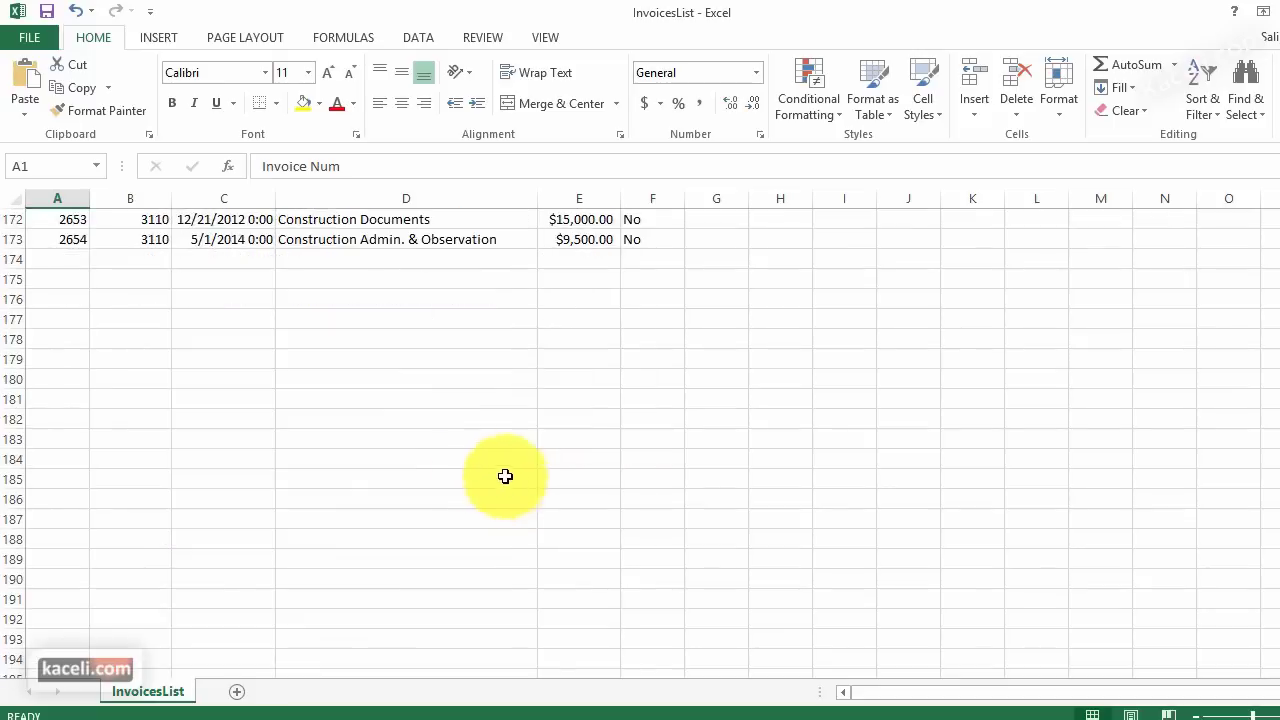
scroll(506, 480, up, 11)
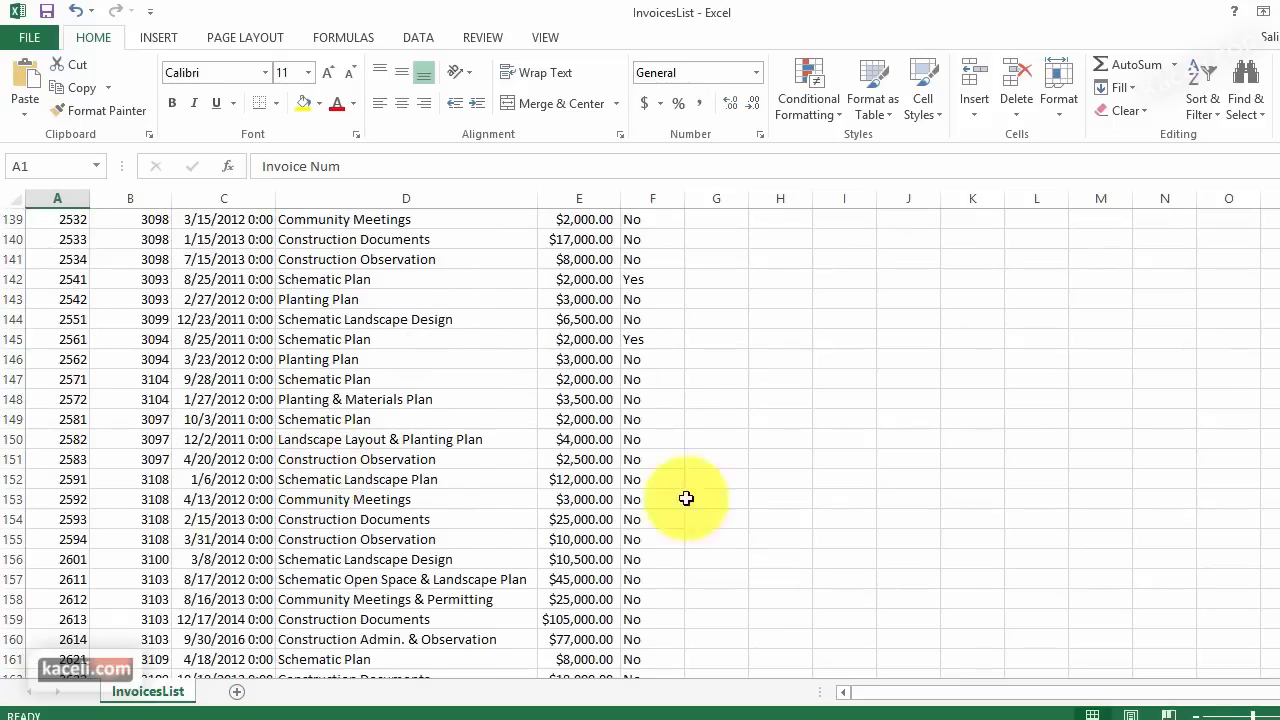
click(746, 358)
scroll(746, 360, up, 7)
scroll(746, 360, up, 8)
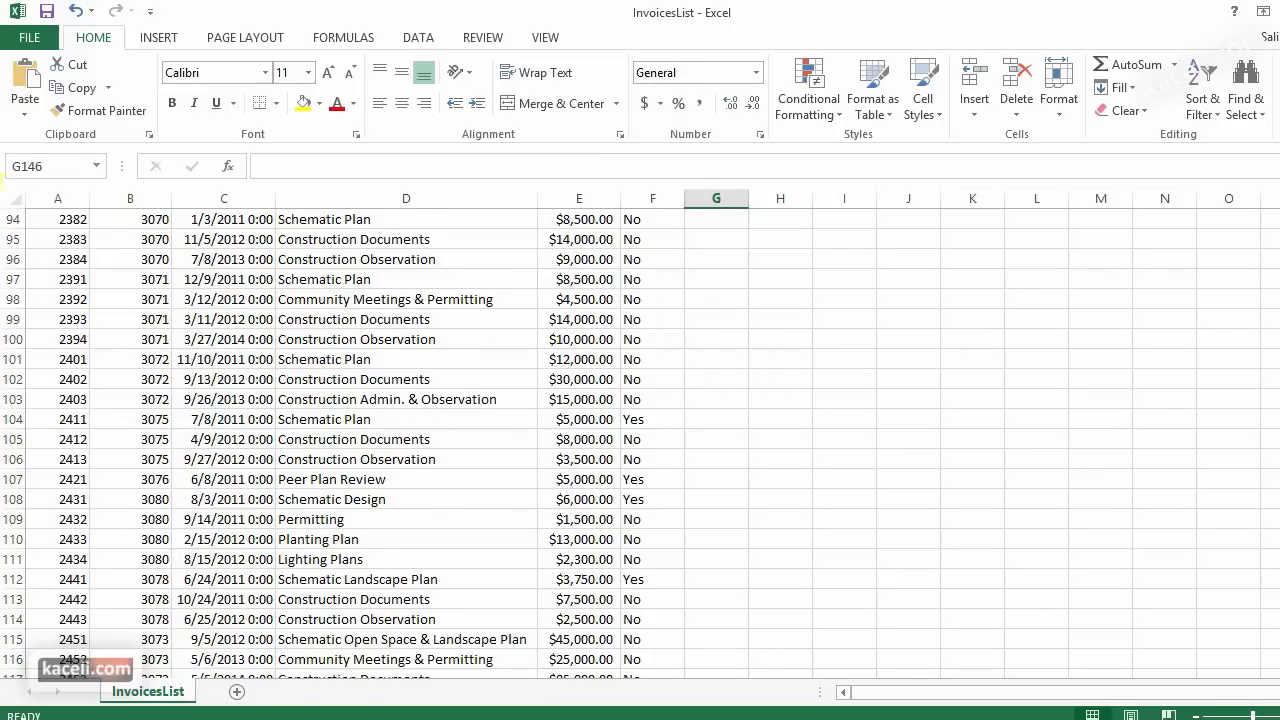
- Save the file under its existing name InvoicesList with Save as type Excel Workbook, in the assignment folder
click(30, 38)
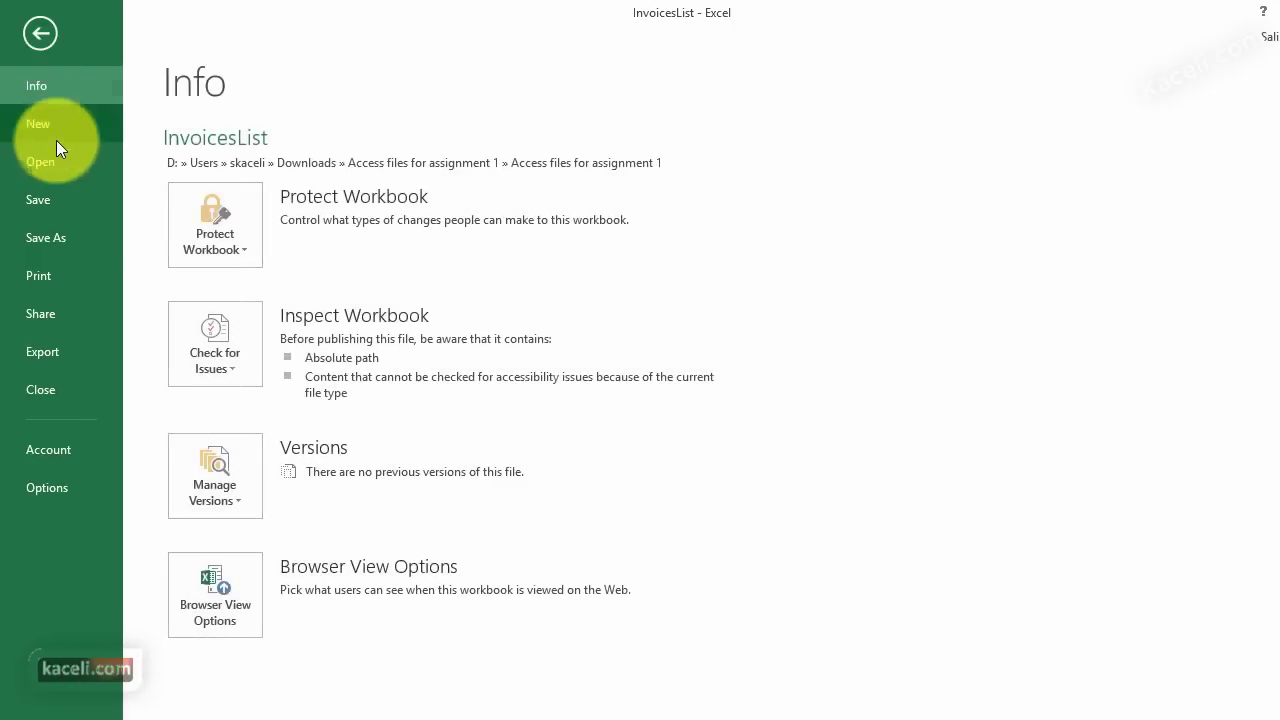
click(41, 237)
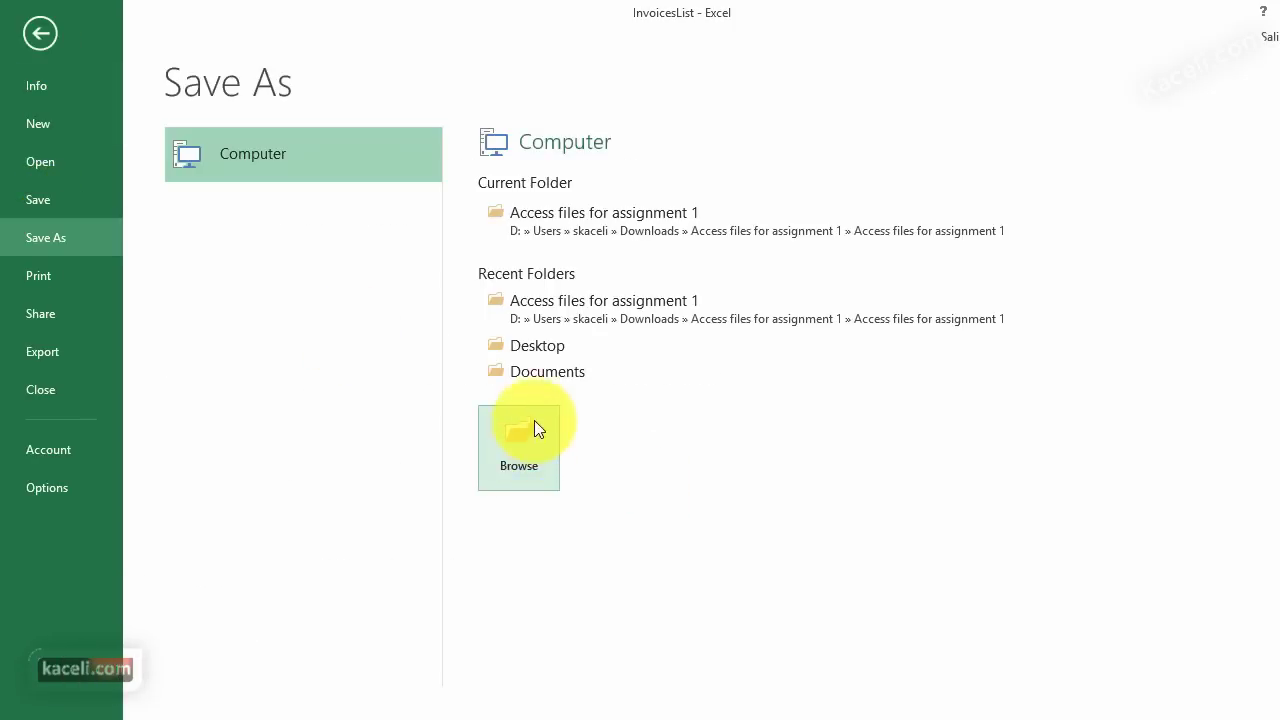
click(522, 449)
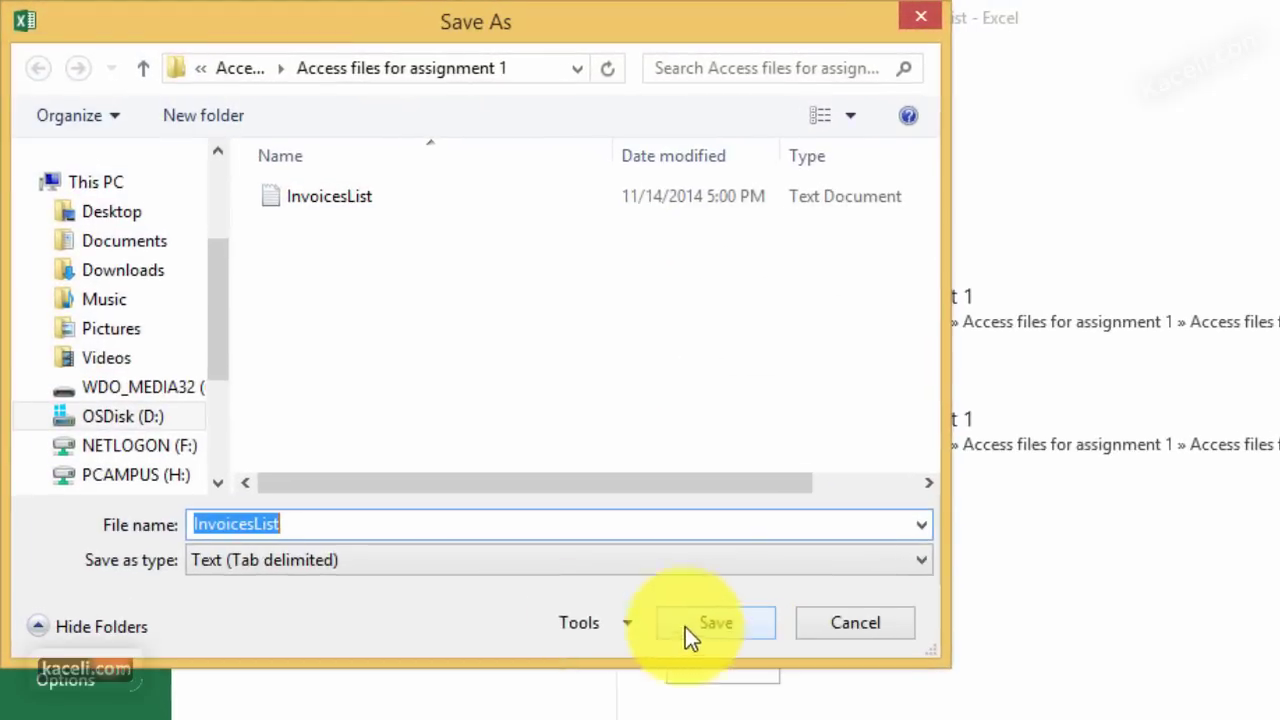
click(292, 560)
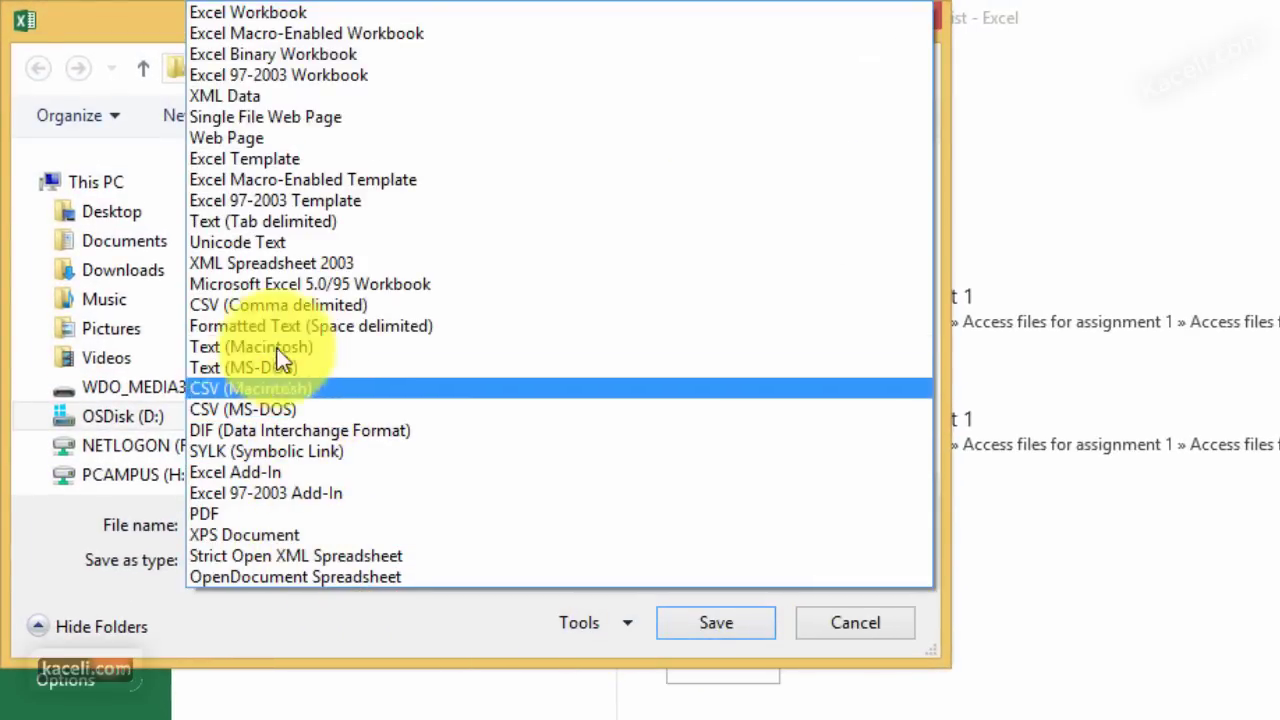
click(268, 16)
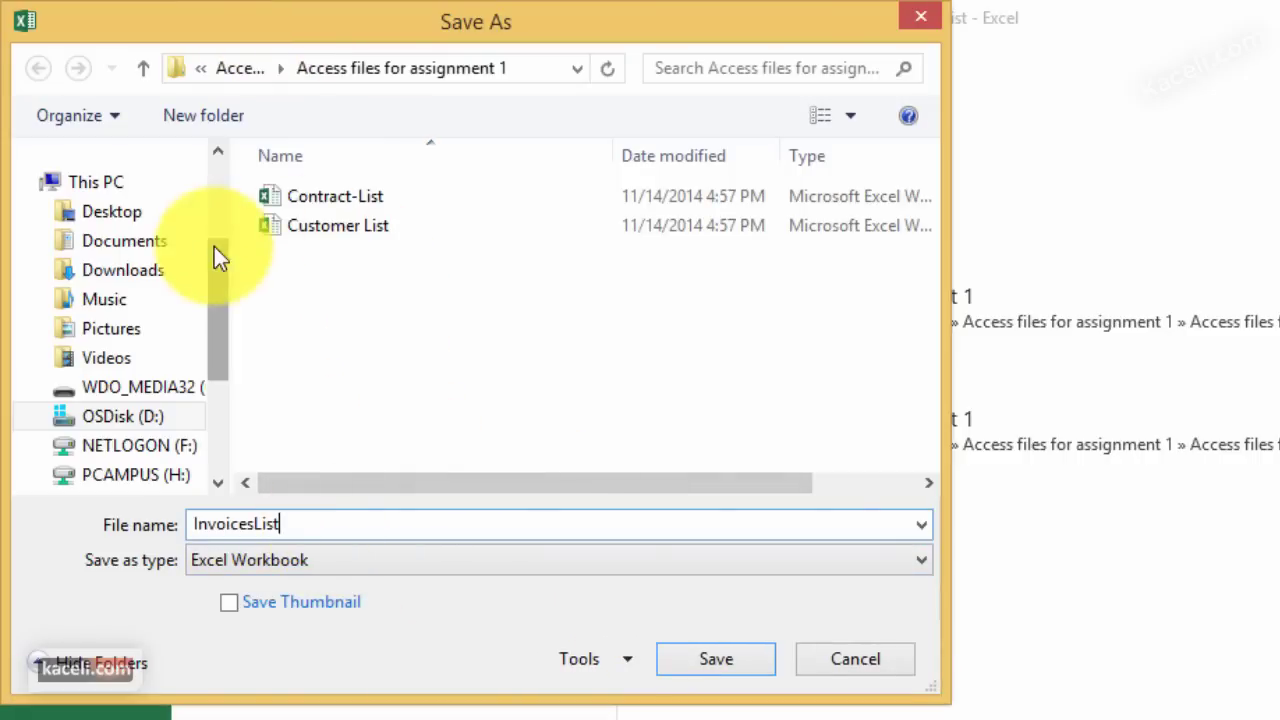
click(696, 661)
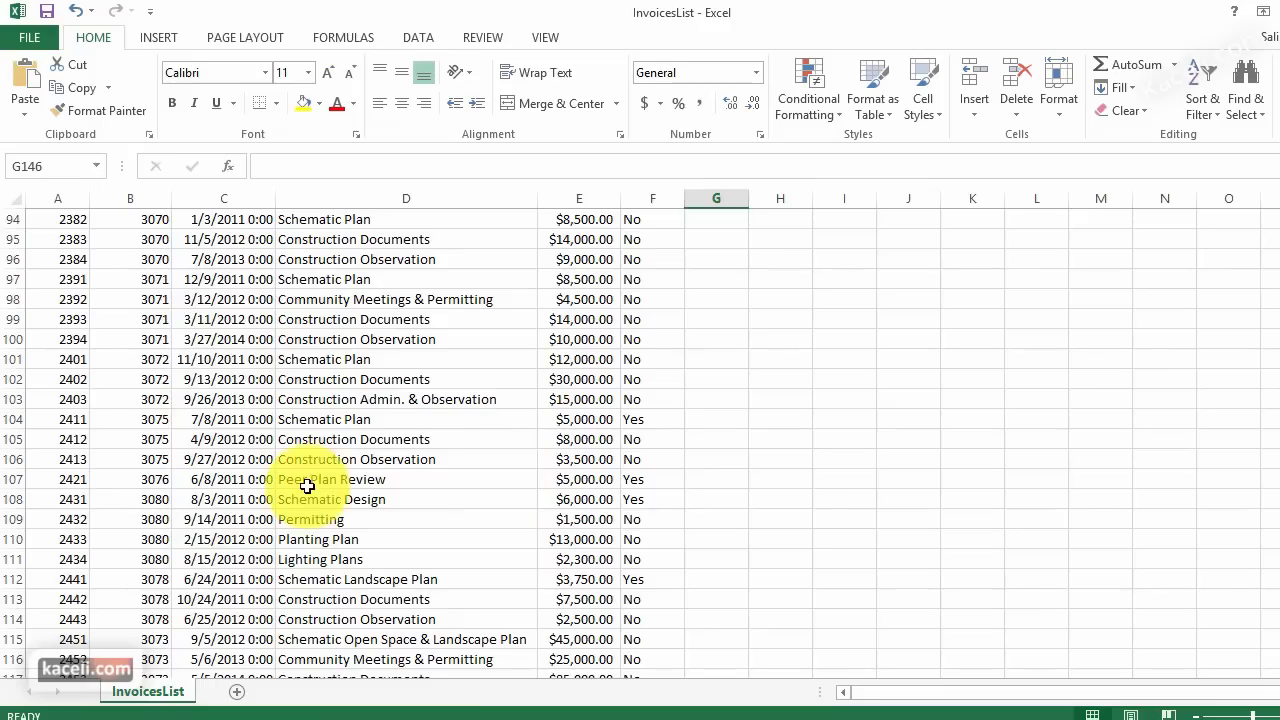
click(313, 481)
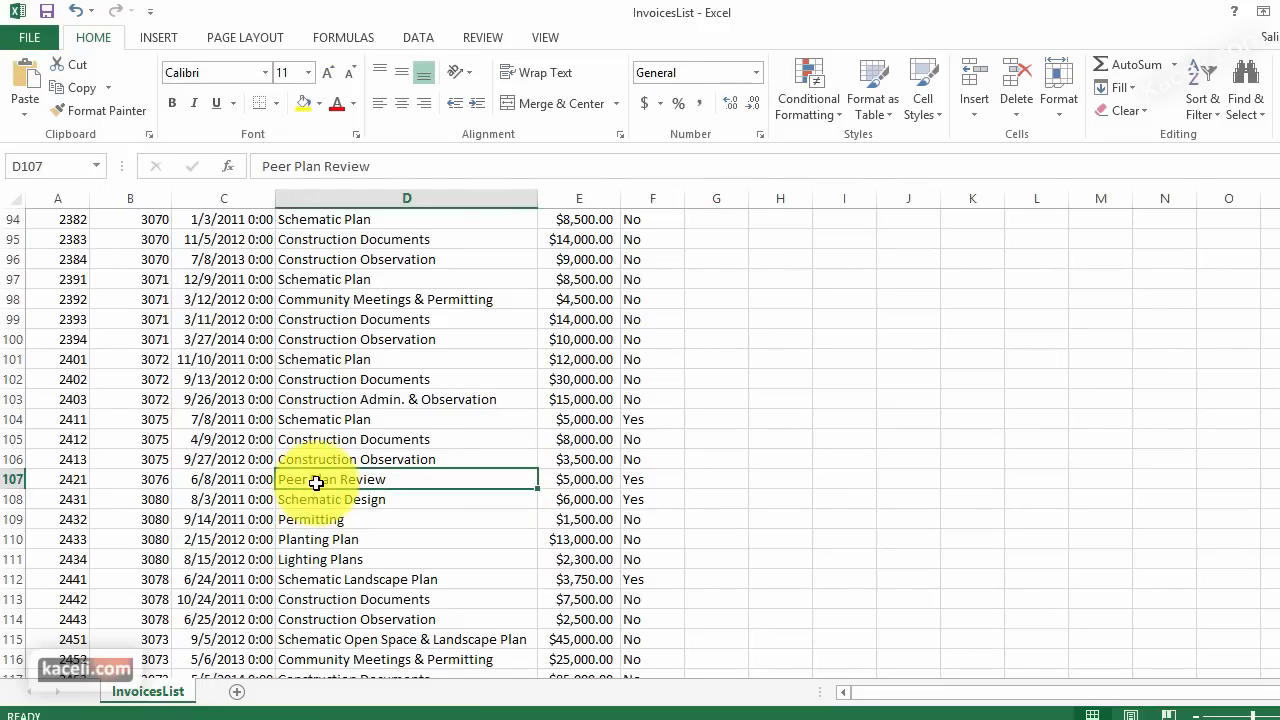
scroll(300, 490, down, 8)
scroll(273, 502, up, 3)
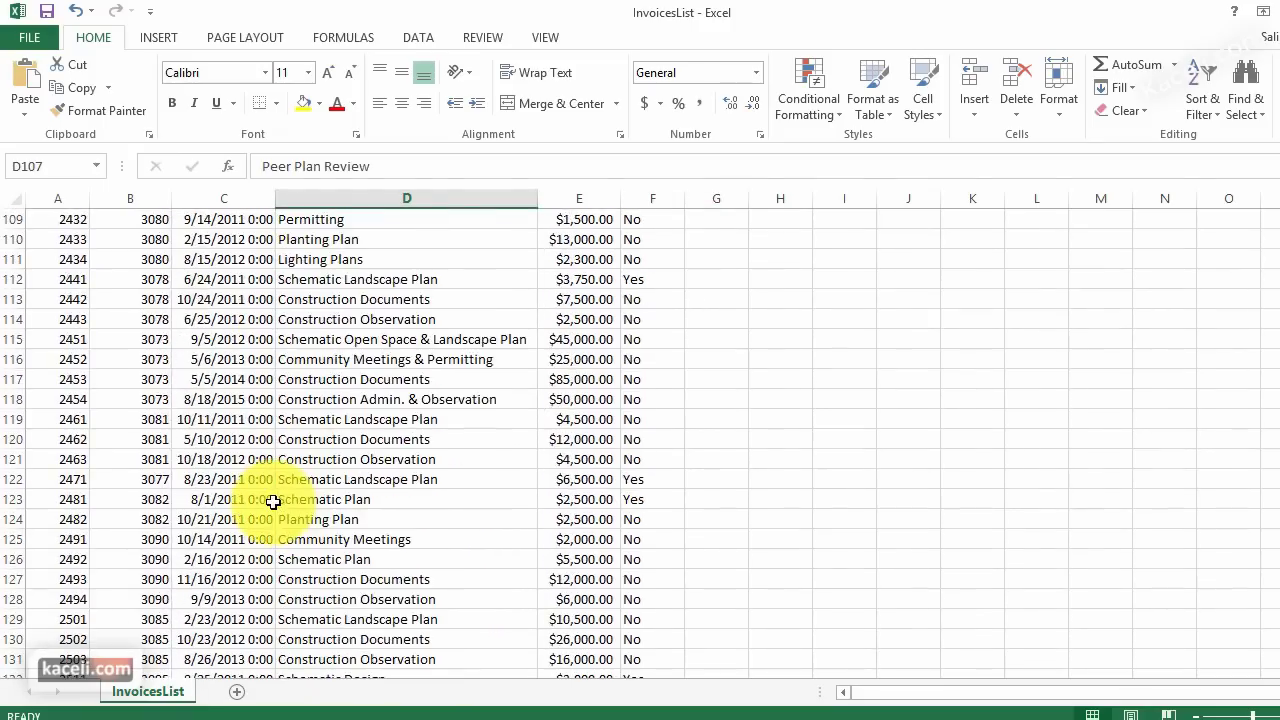
scroll(273, 502, up, 20)
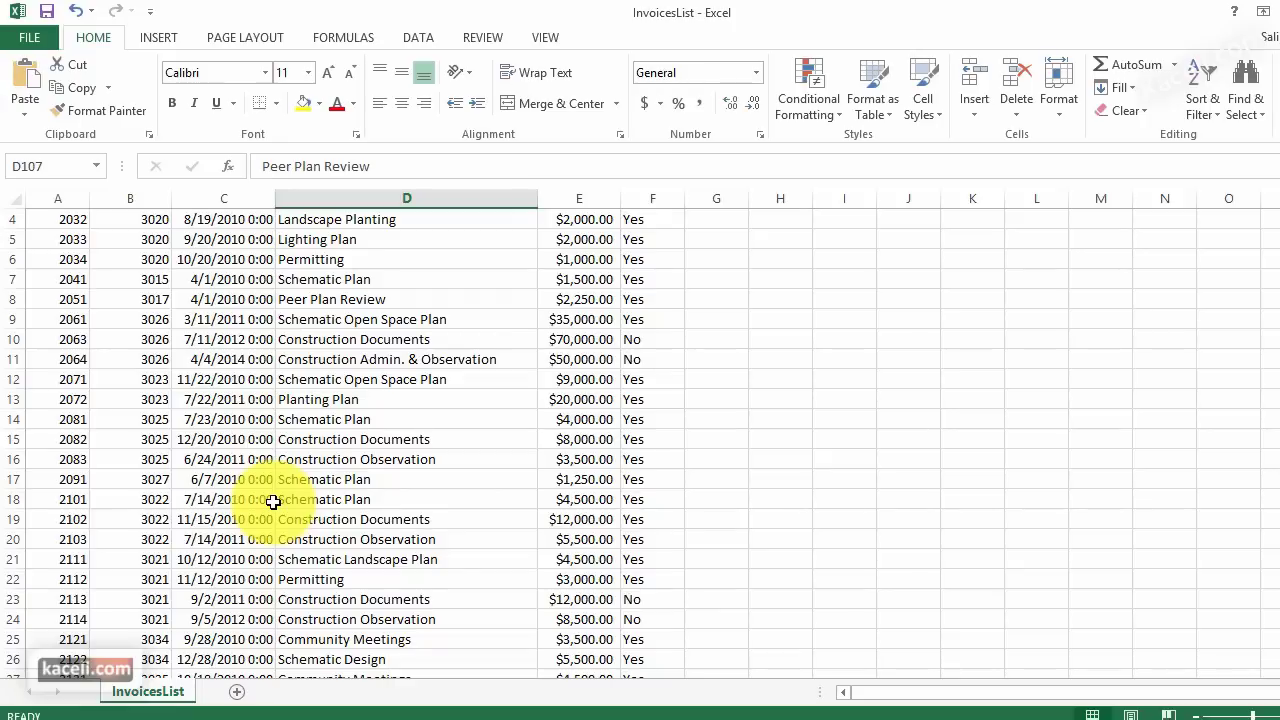
click(34, 39)
- Save a CSV (Comma delimited) copy named 'New Invoices in CSV' and locate it in the assignment folder
click(55, 236)
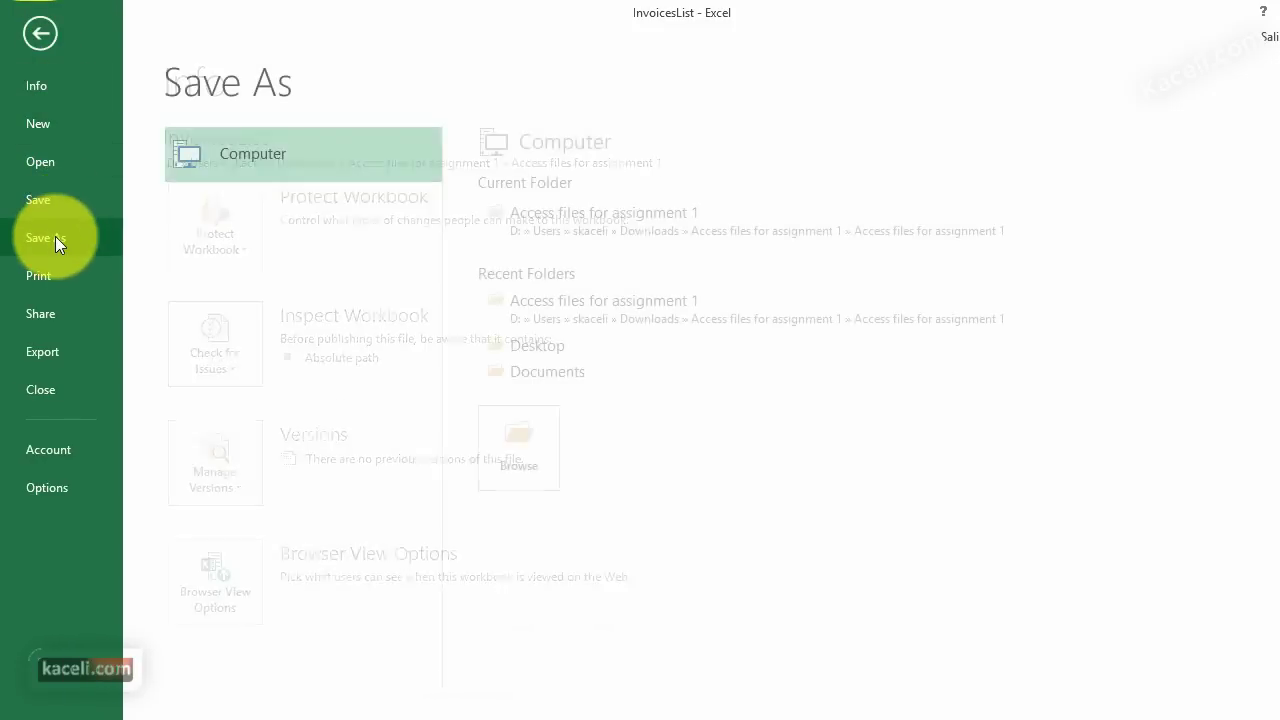
click(521, 458)
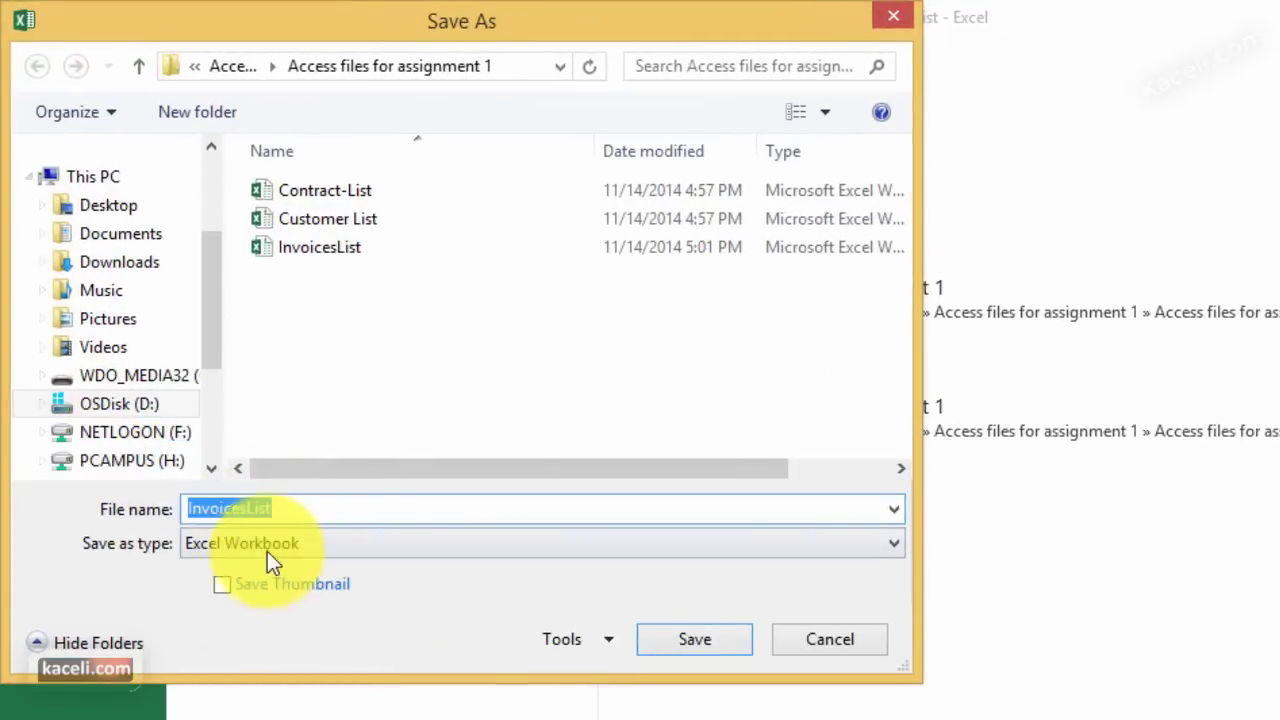
click(272, 549)
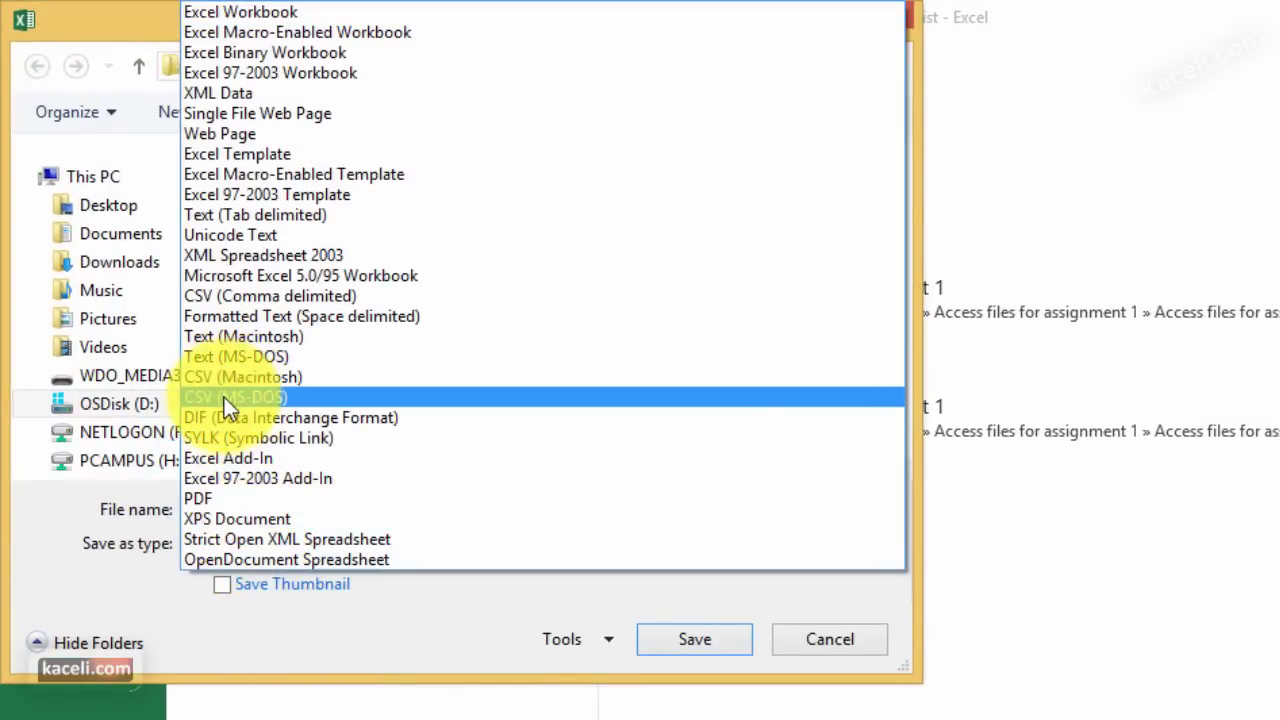
click(228, 298)
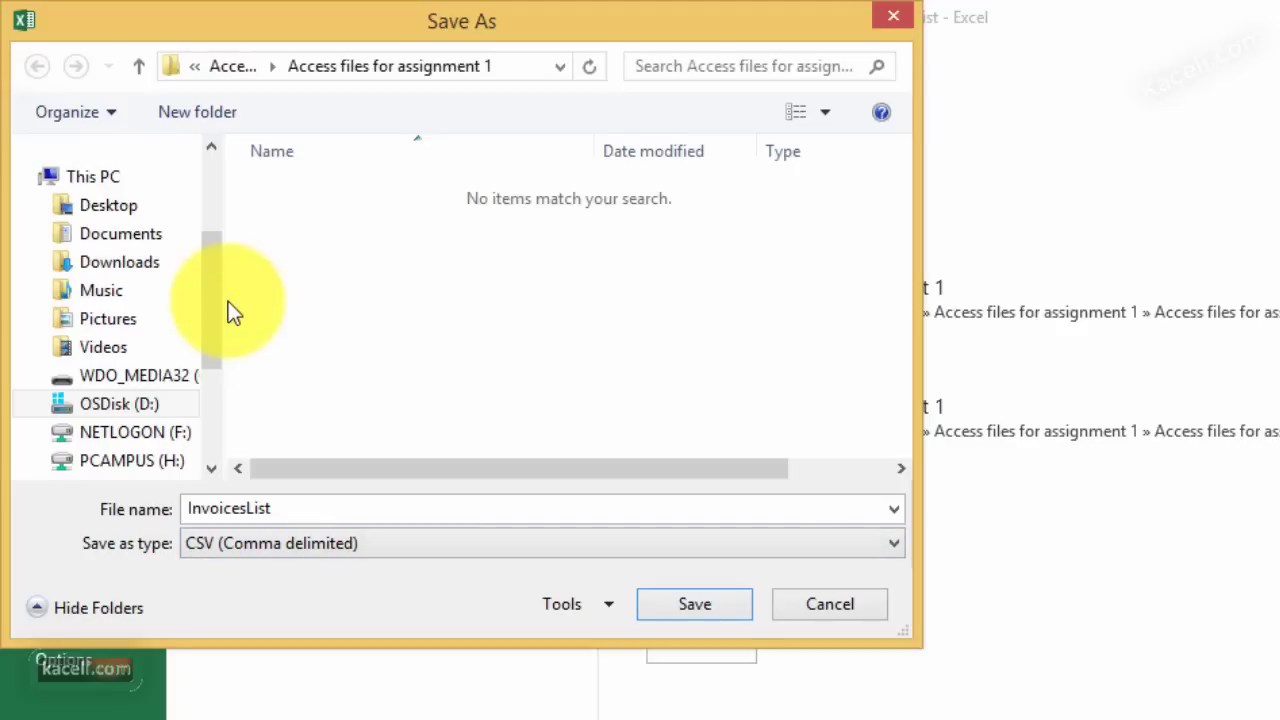
double_click(281, 509)
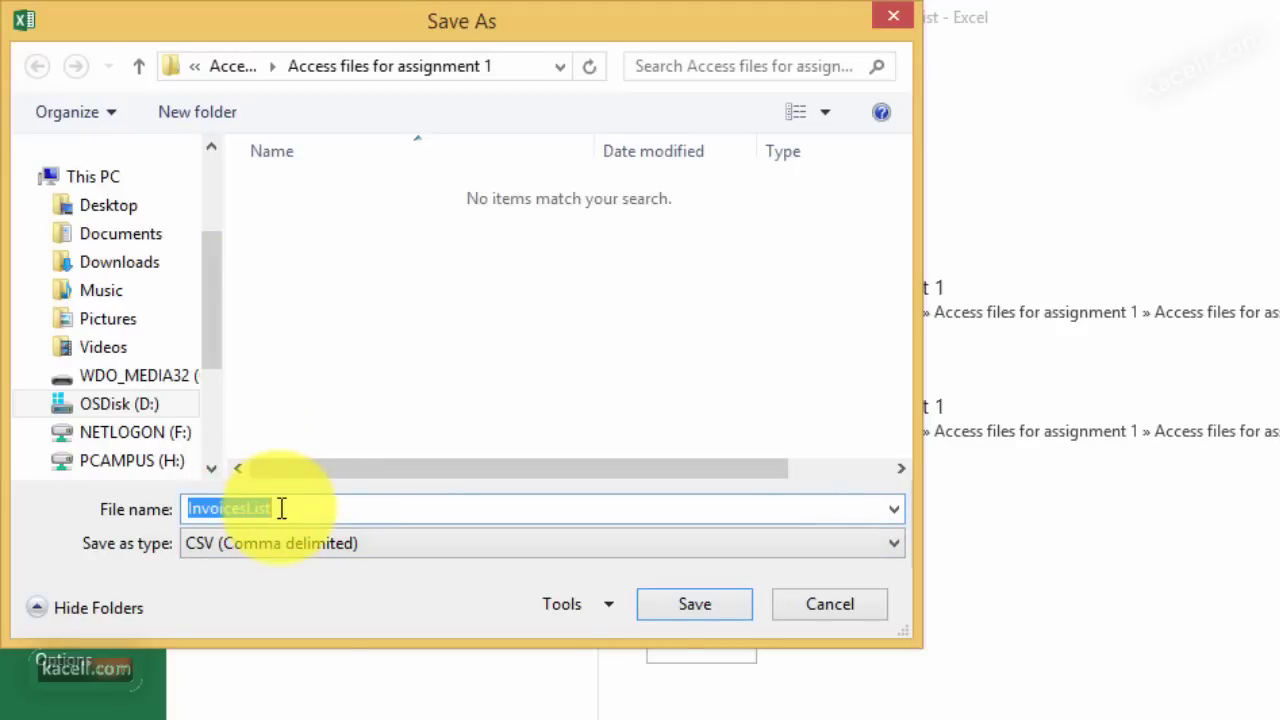
text(New Invoices in CSV)
click(680, 592)
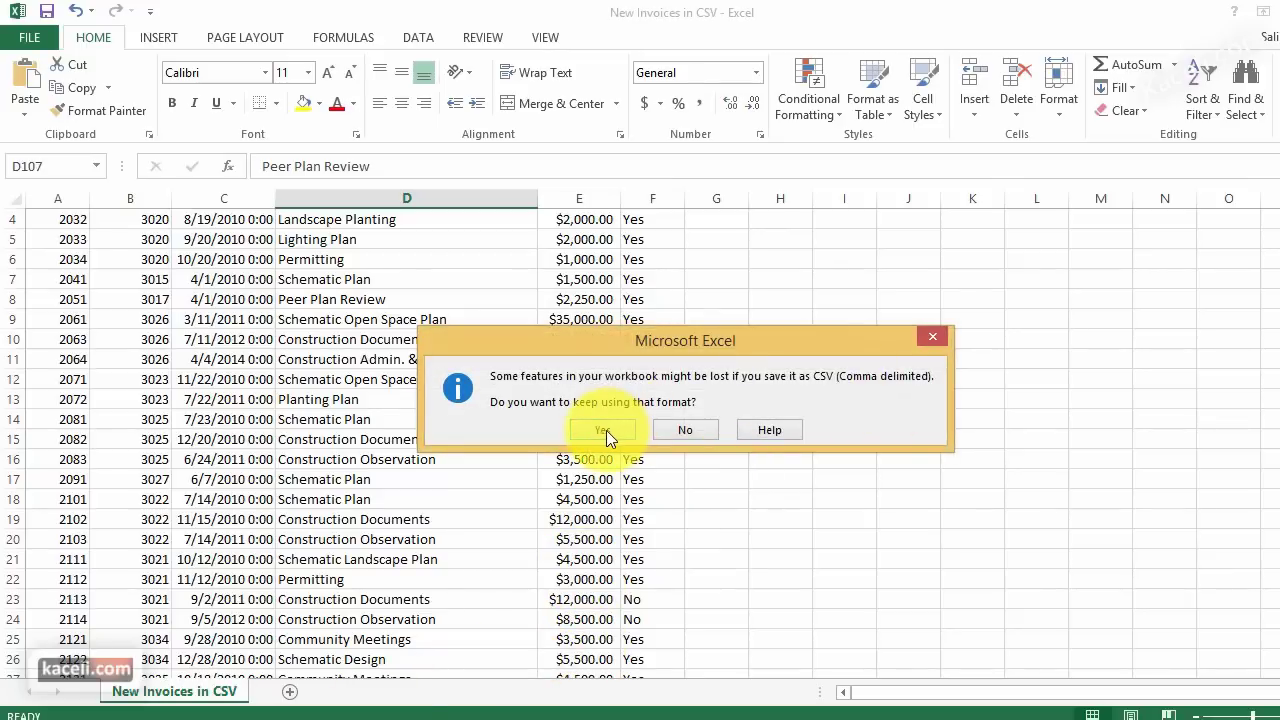
click(602, 431)
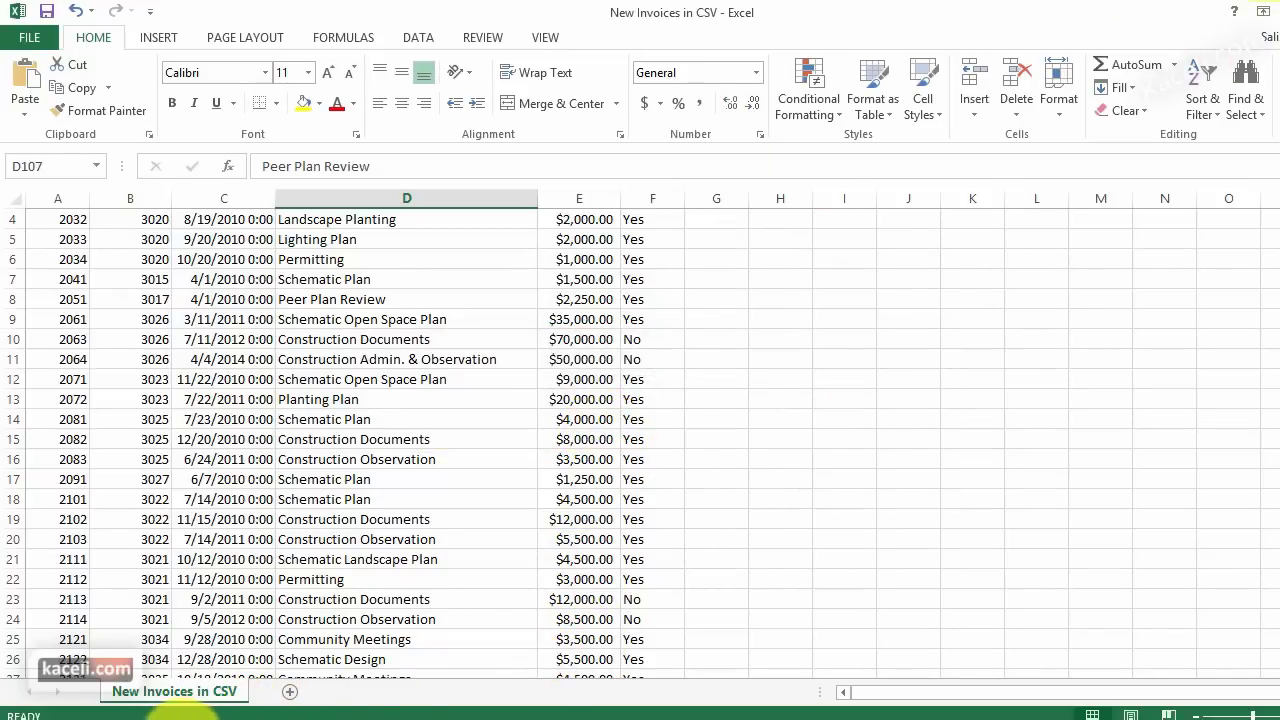
click(133, 714)
right_click(554, 300)
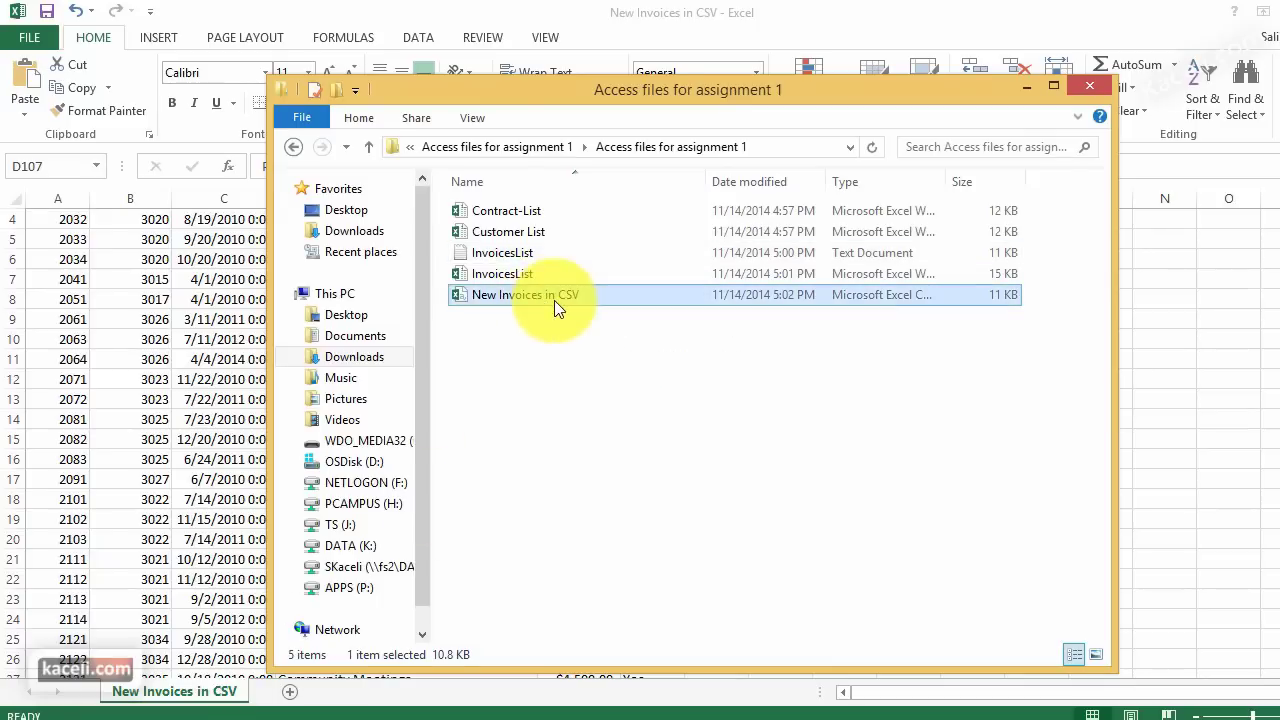
- Open New Invoices in CSV with Notepad to check its commas, then close Notepad and the folder
mouse_move(641, 429)
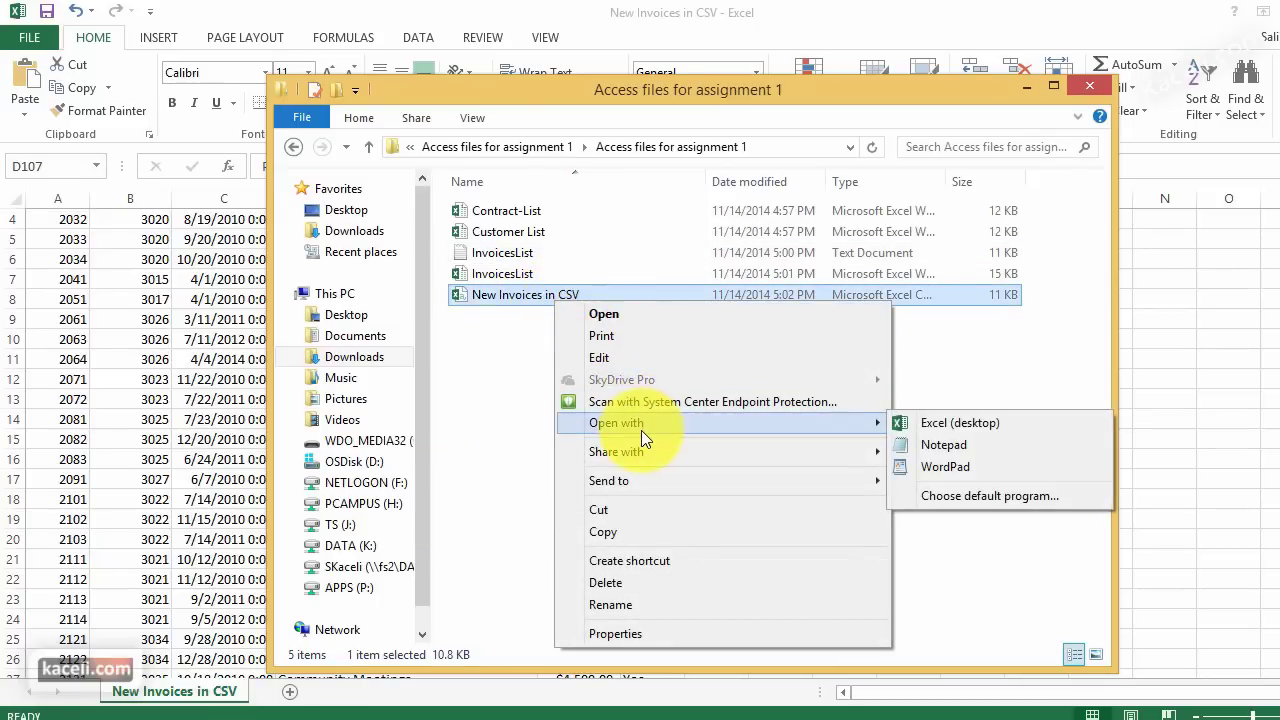
click(940, 445)
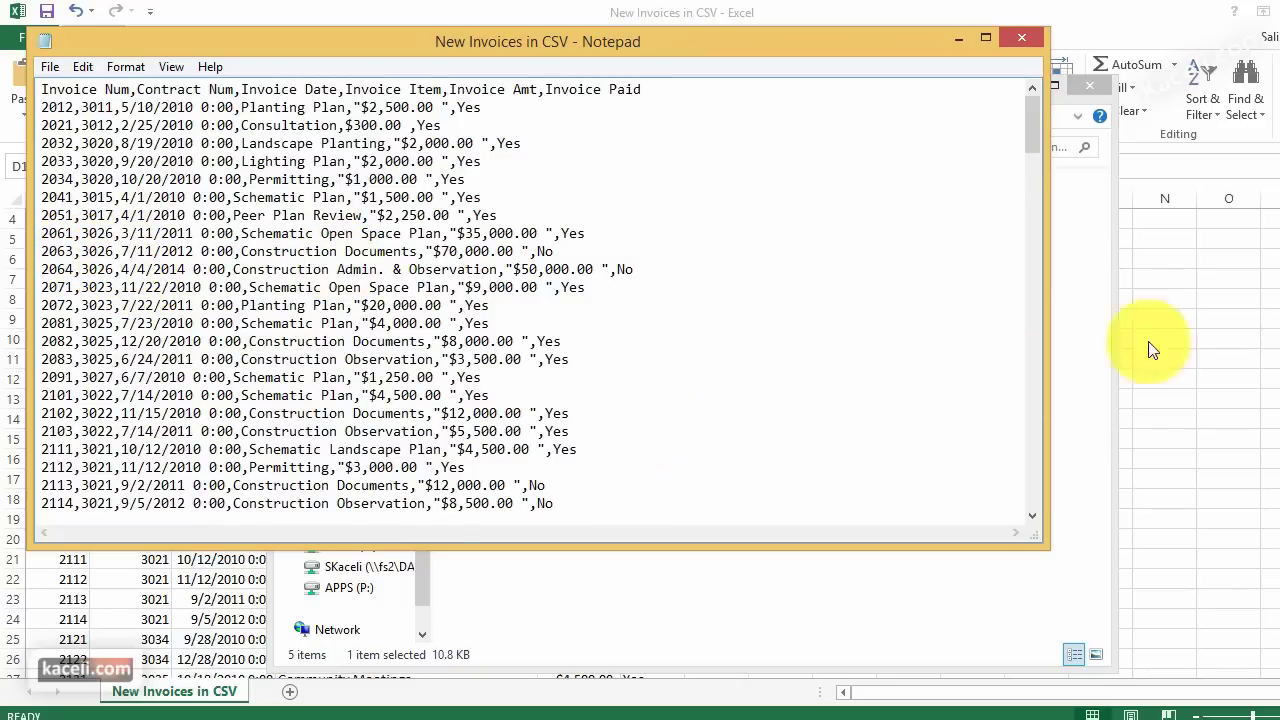
click(1037, 36)
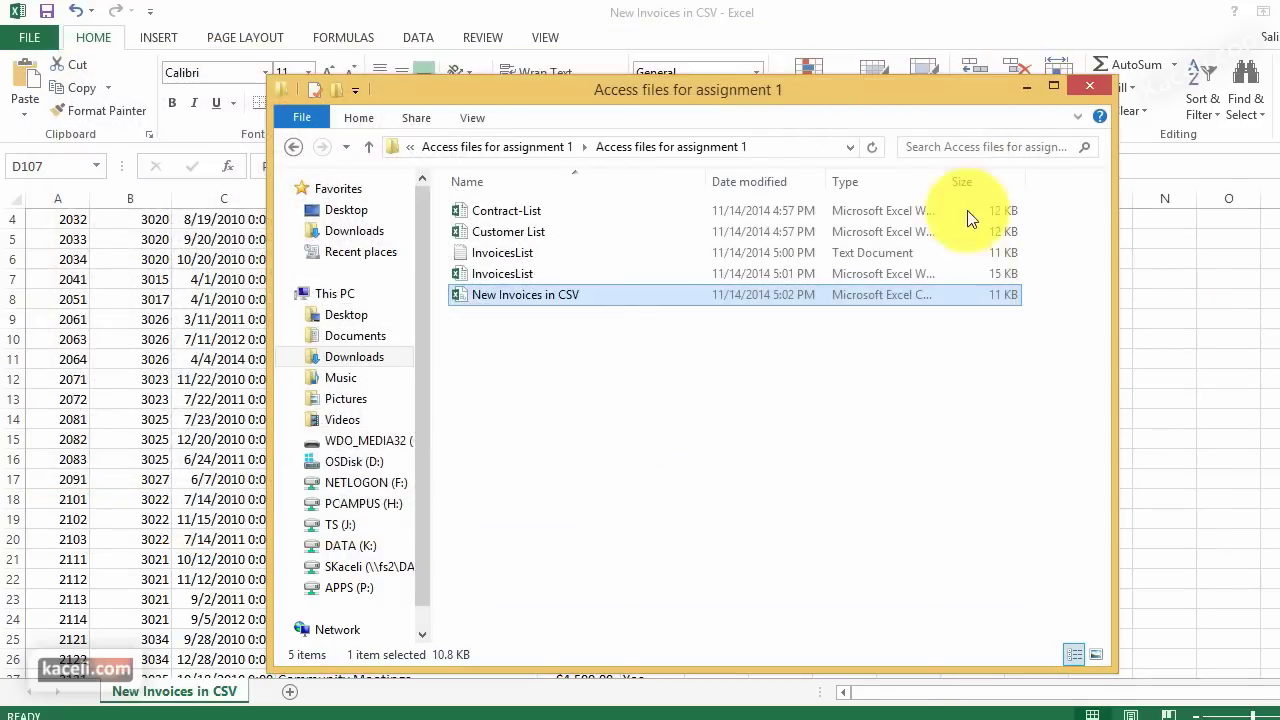
click(1090, 85)
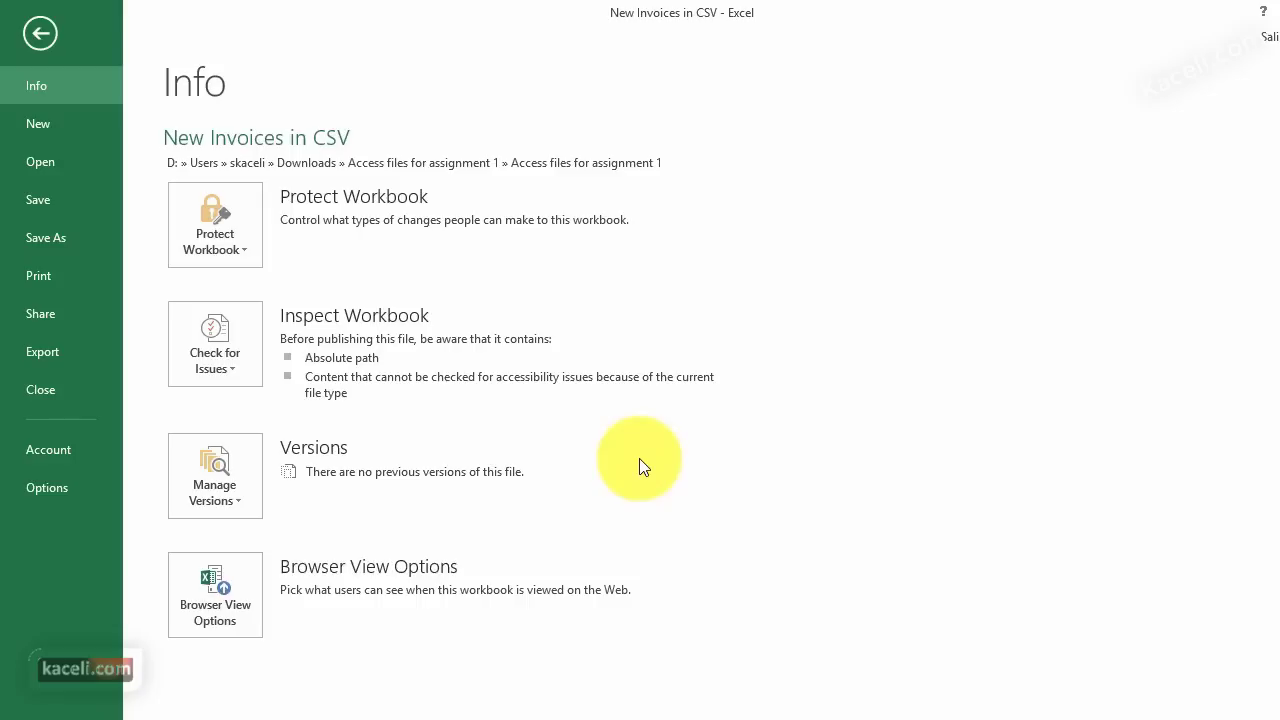
- Back in the worksheet, check cells D8 and C6, then return to the File Info page
click(42, 36)
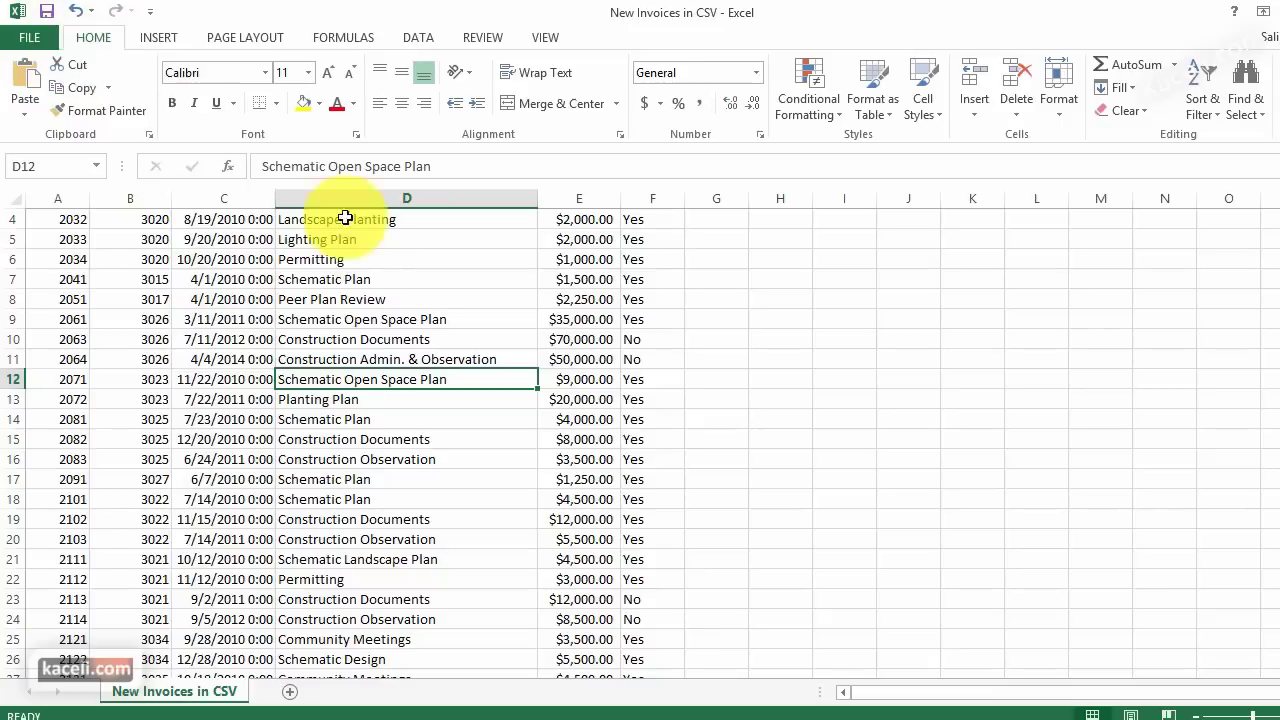
click(291, 298)
scroll(291, 298, up, 1)
click(215, 316)
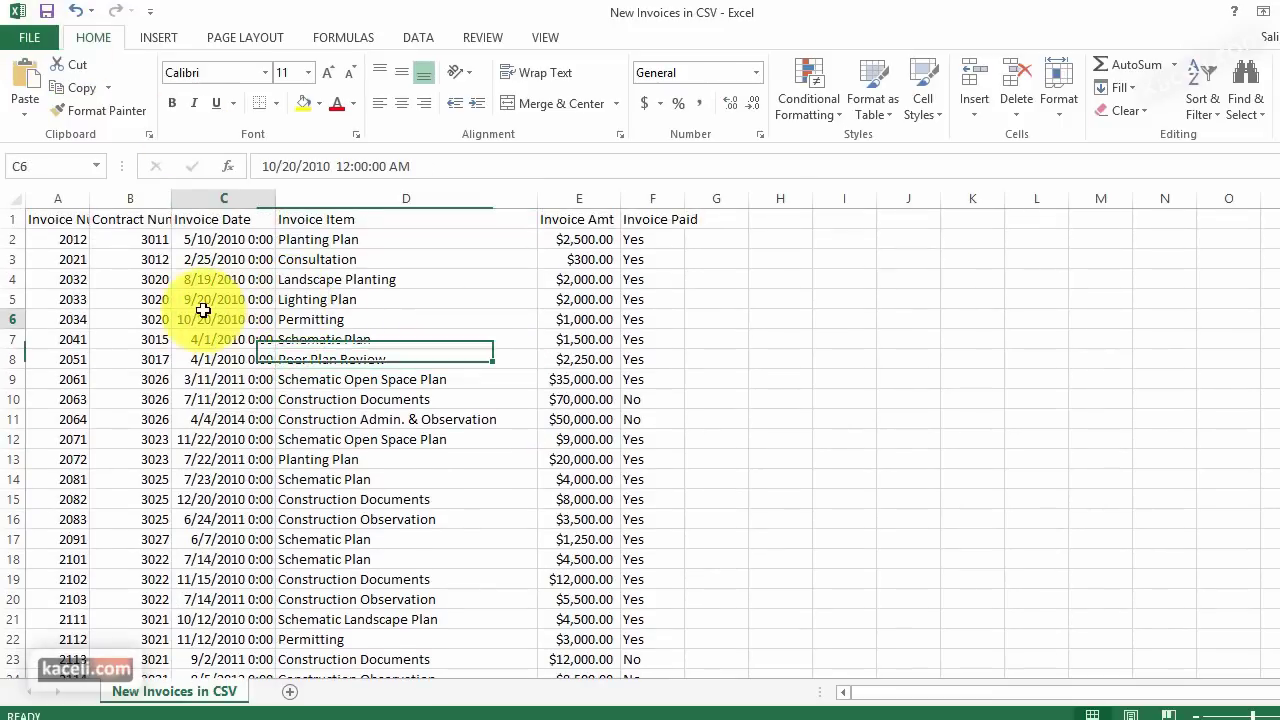
click(32, 39)
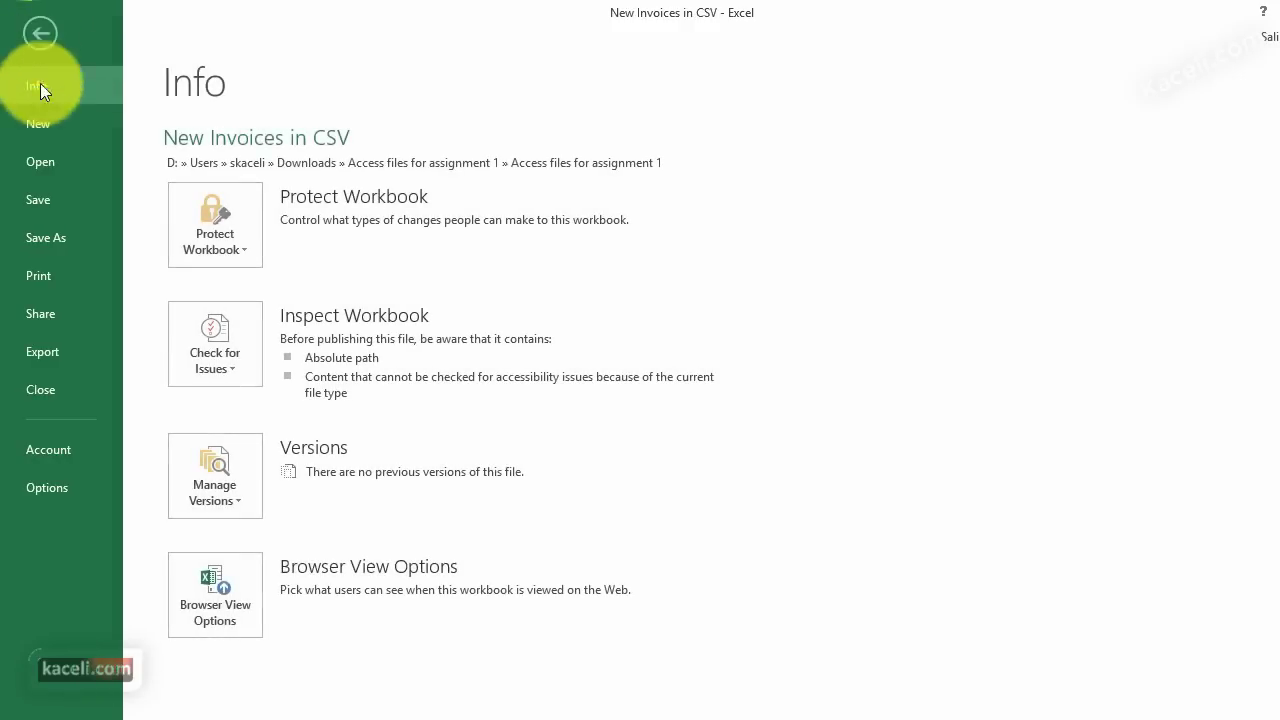
- Look through the Share and Email options, then switch to Export's Create PDF/XPS Document page
click(55, 313)
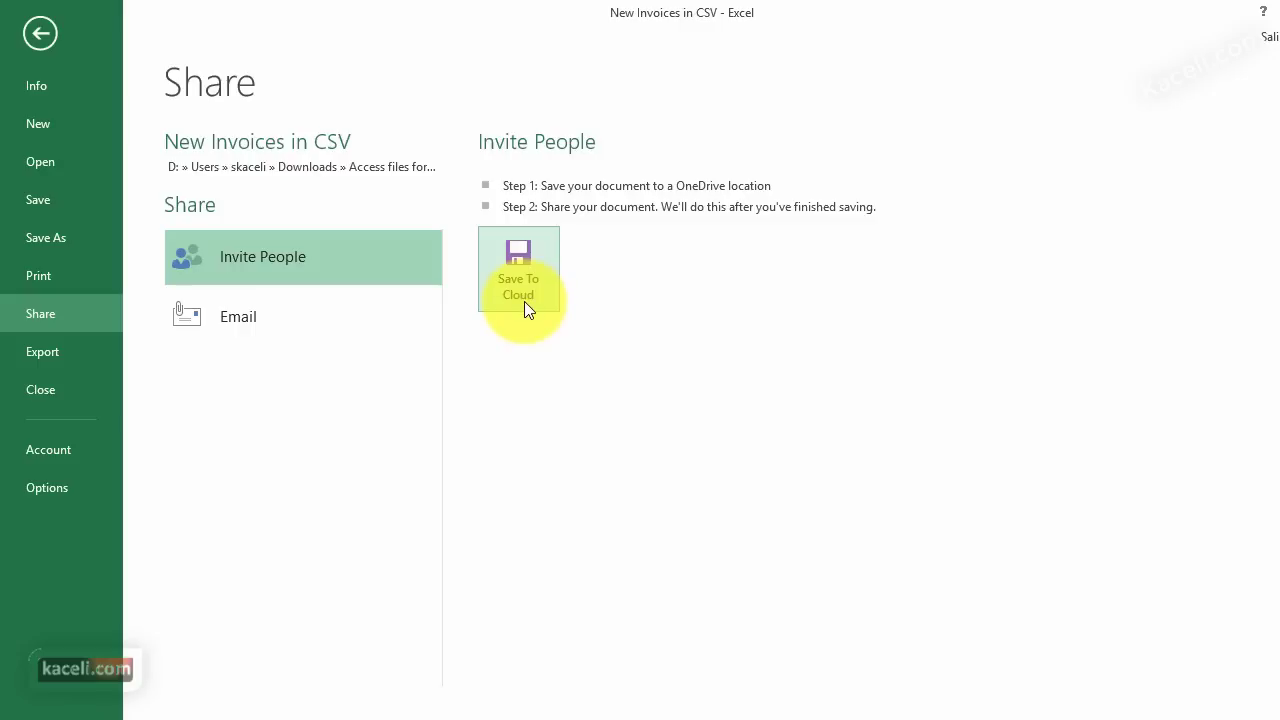
click(232, 312)
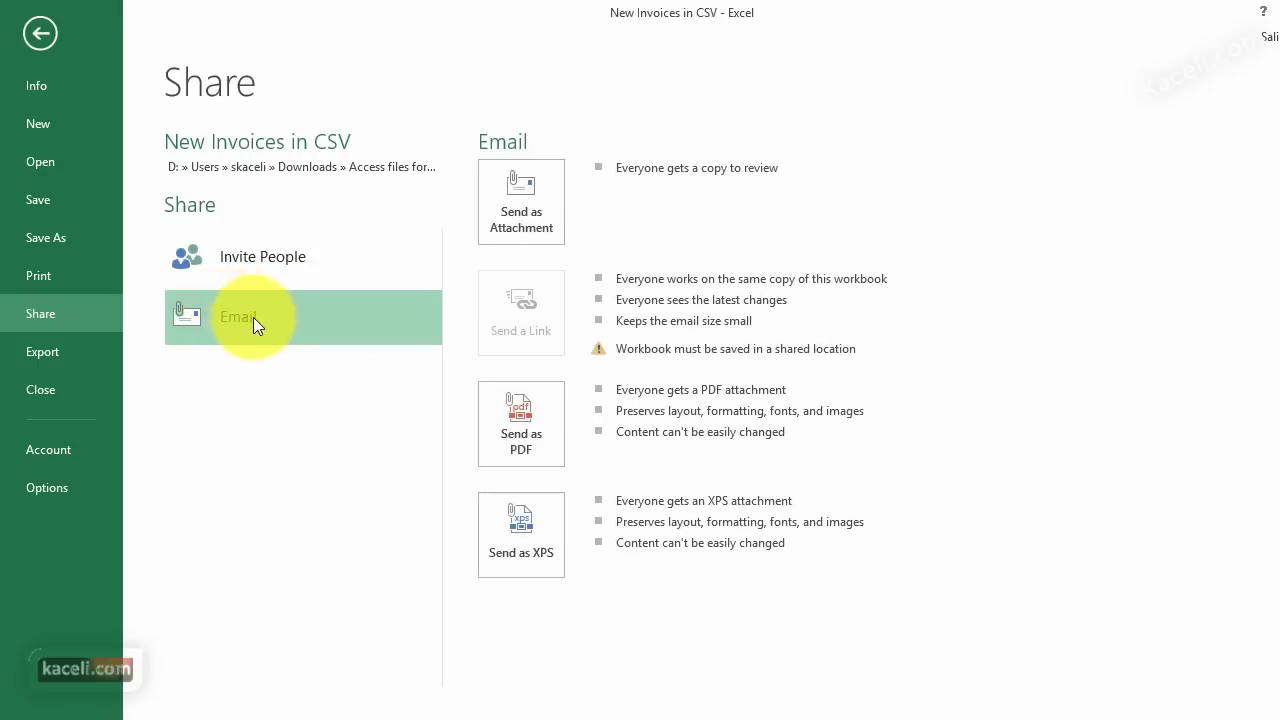
click(530, 218)
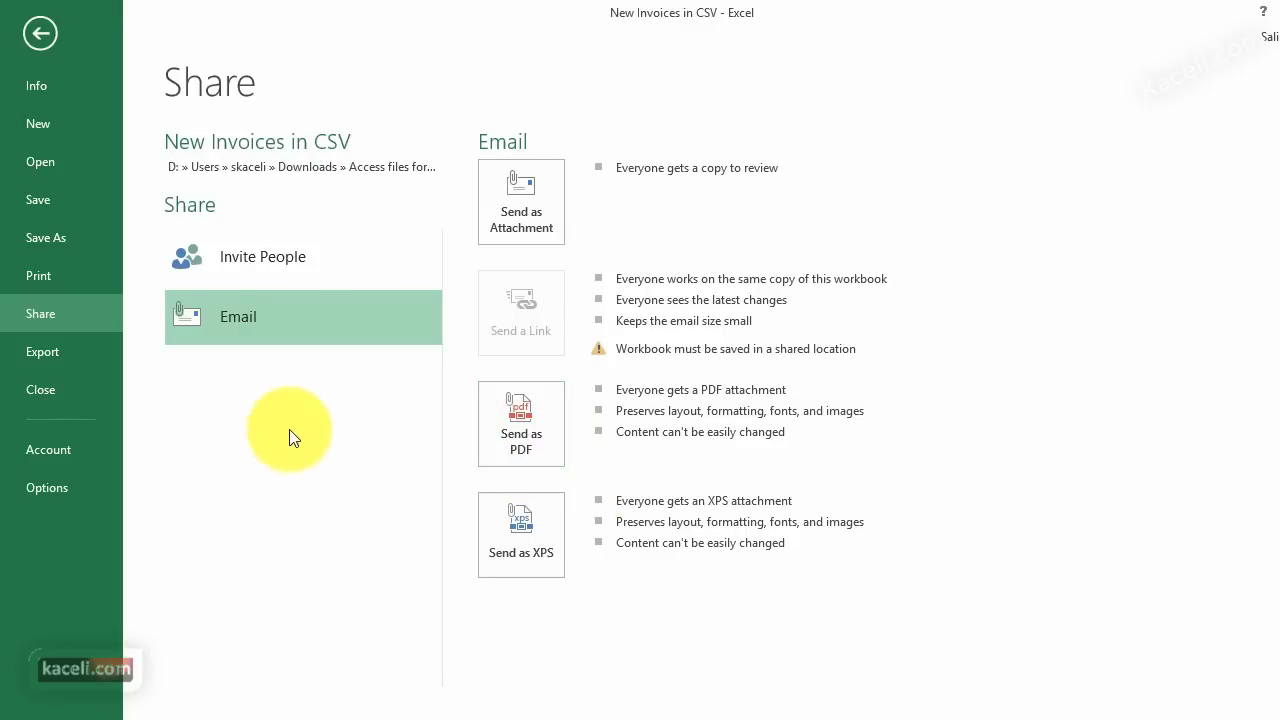
click(56, 351)
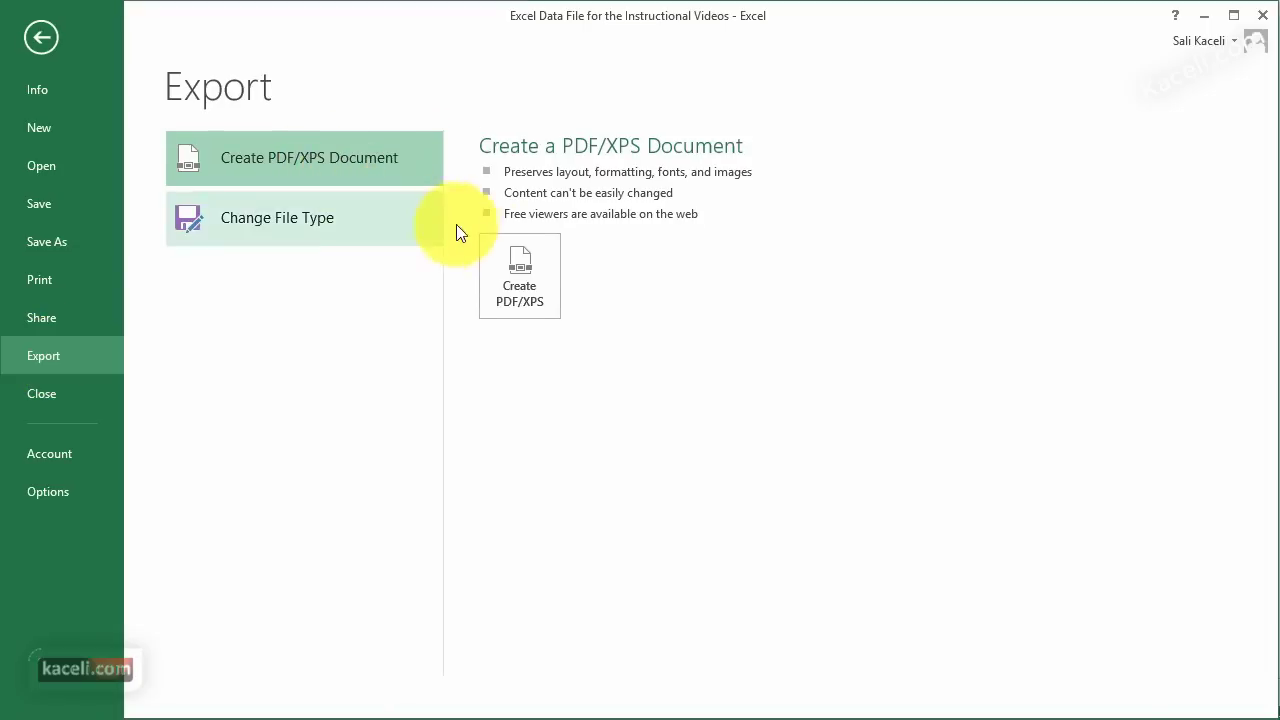
- Publish the sheet as 'Excel Data File for the Instructional Videos.pdf', opening it after publishing
click(514, 270)
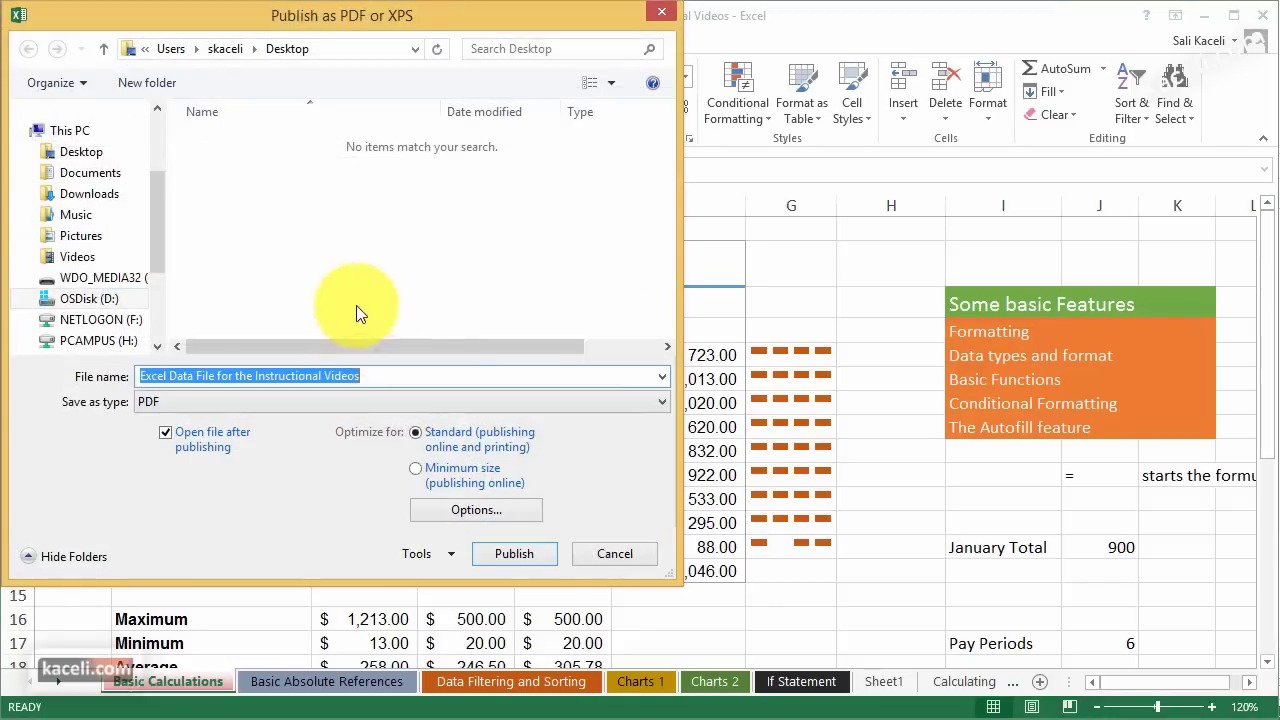
click(371, 378)
click(531, 548)
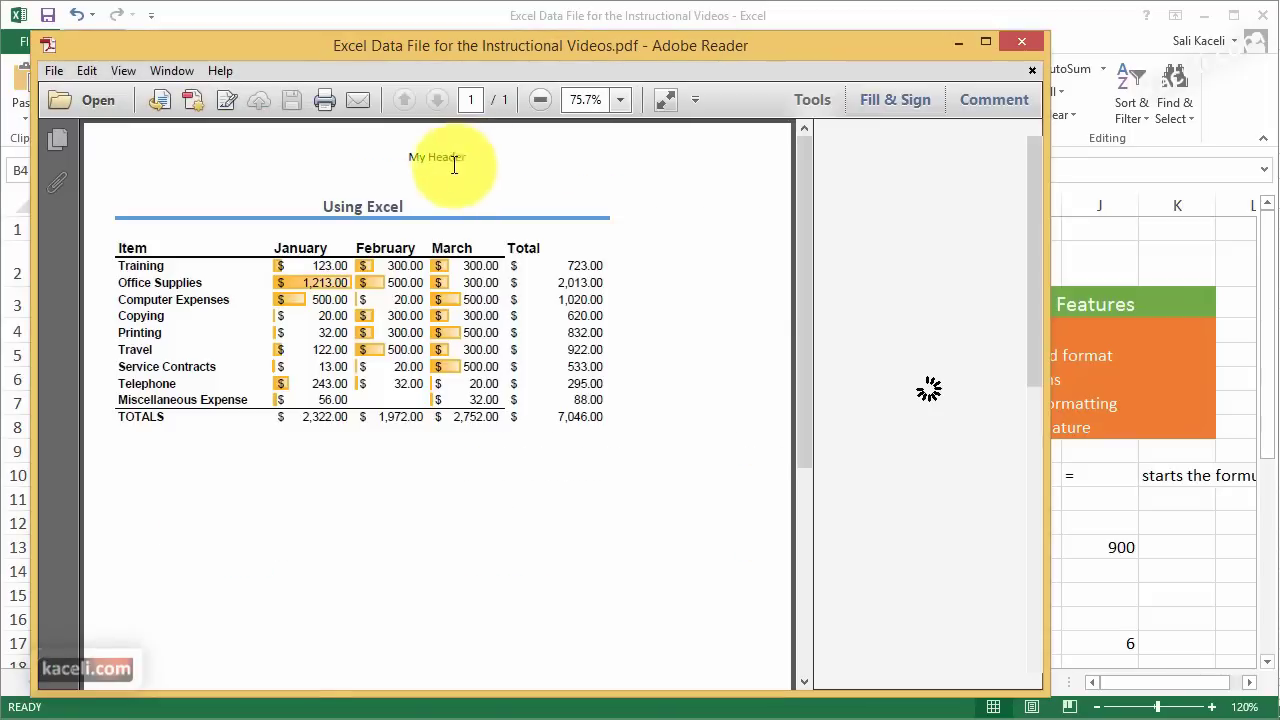
- Scroll through the Using Excel table PDF in Adobe Reader, then close Reader
scroll(334, 310, down, 2)
scroll(350, 320, up, 2)
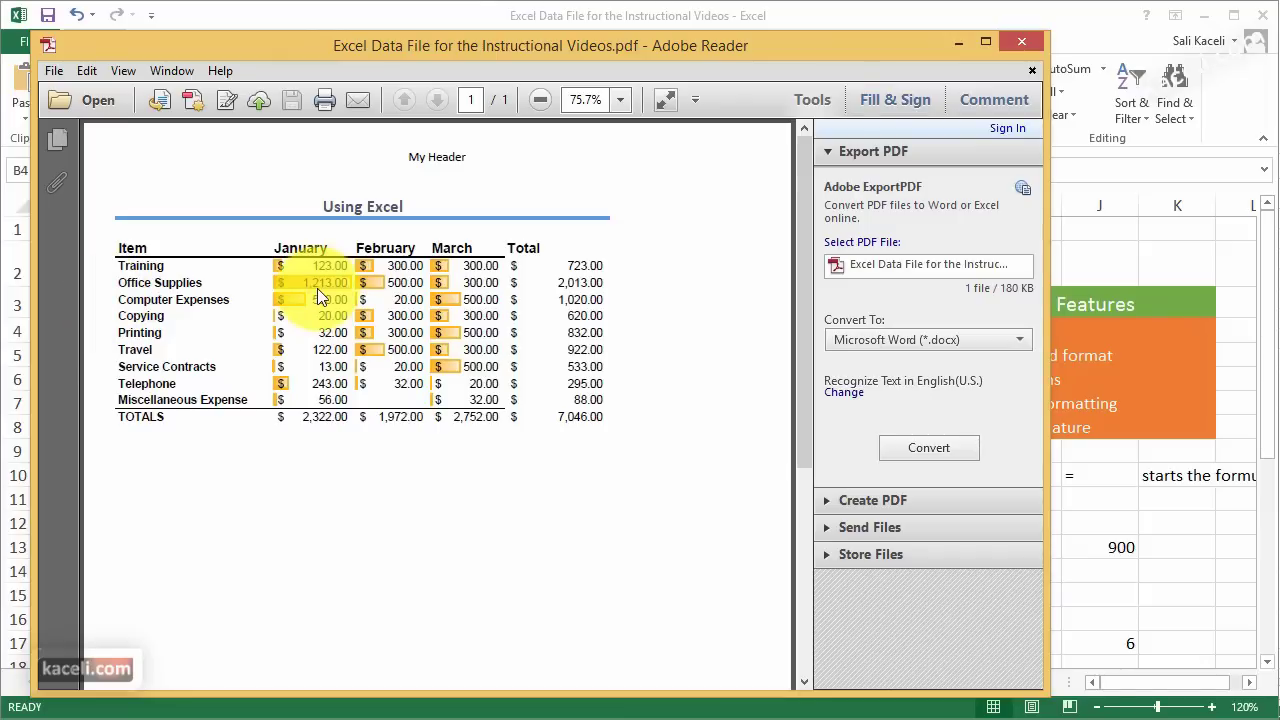
click(1021, 40)
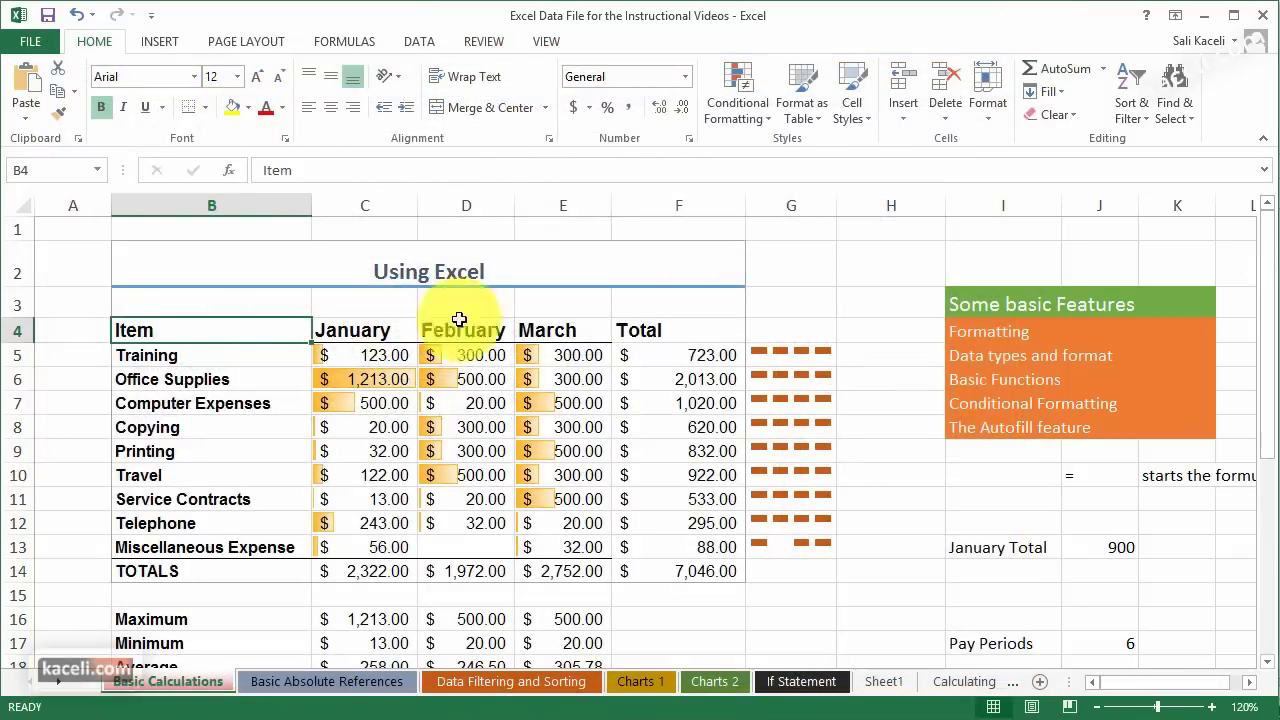